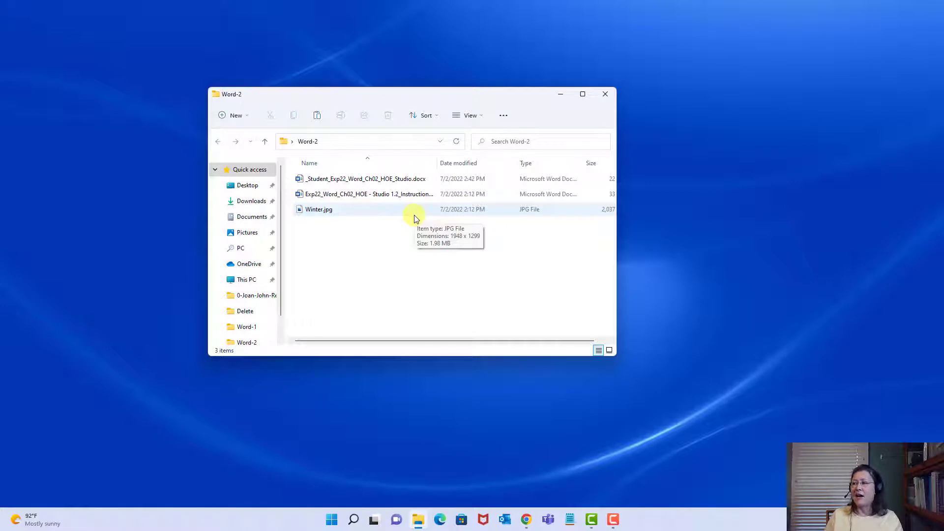
- Display the files in the Word-2 folder as icons with thumbnails instead of a detailed list
{"action": "left_click", "coordinate": [479, 119]}
{"action": "left_click", "coordinate": [466, 156]}
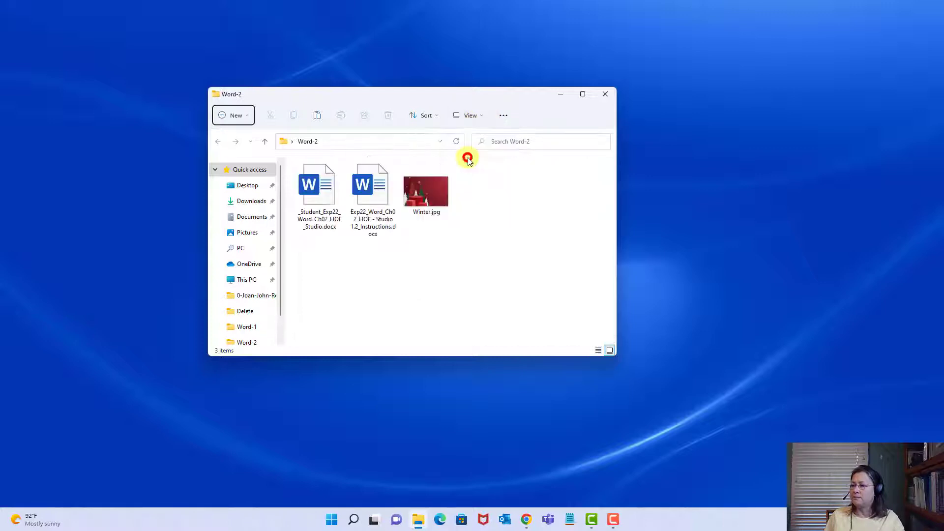
{"action": "left_click", "coordinate": [429, 217]}
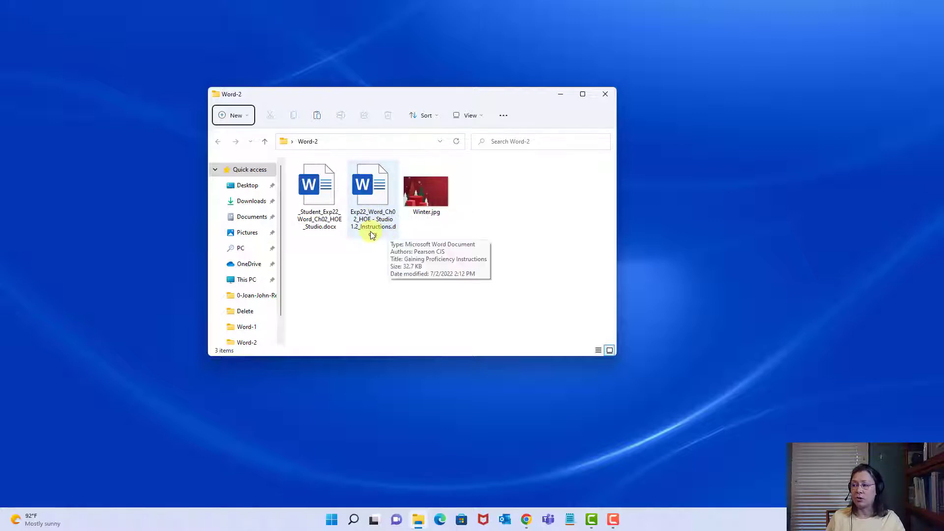
- Open the Exp22_Word_Ch02_HOE - Studio 1.2_Instructions document and hide its nonprinting characters
{"action": "double_click", "coordinate": [375, 192]}
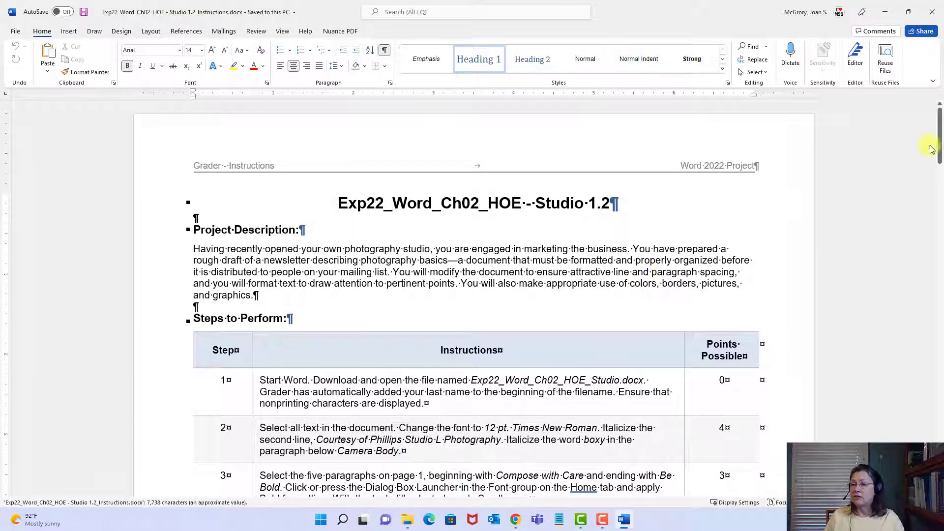
{"action": "scroll", "coordinate": [784, 133], "scroll_direction": "down", "scroll_amount": 1}
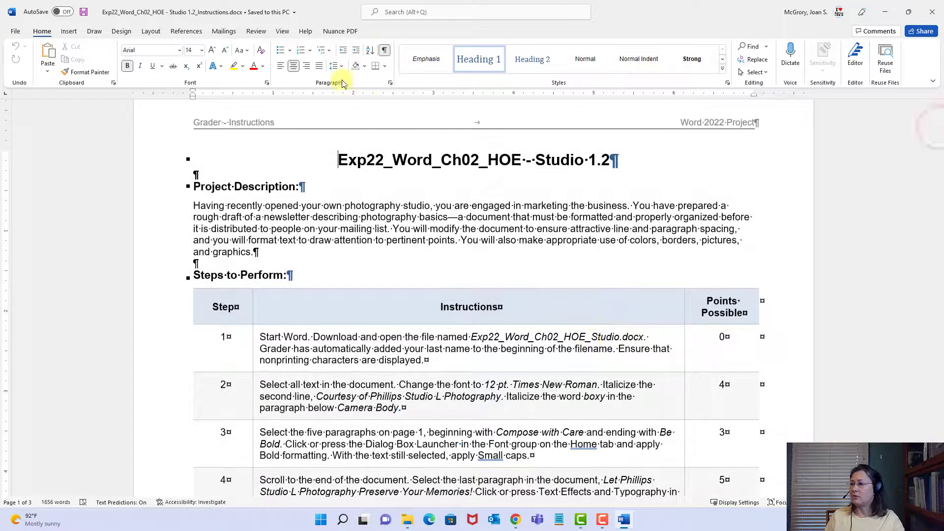
{"action": "left_click", "coordinate": [385, 50]}
- Look through the whole table of project steps in the instructions document, through step 28, and return to its beginning
{"action": "scroll", "coordinate": [472, 289], "scroll_direction": "down", "scroll_amount": 8}
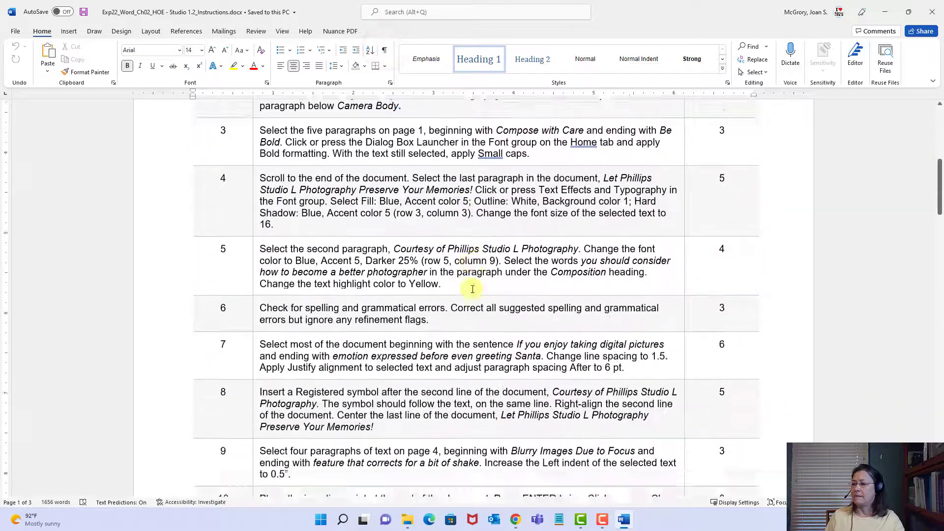
{"action": "scroll", "coordinate": [472, 289], "scroll_direction": "down", "scroll_amount": 15}
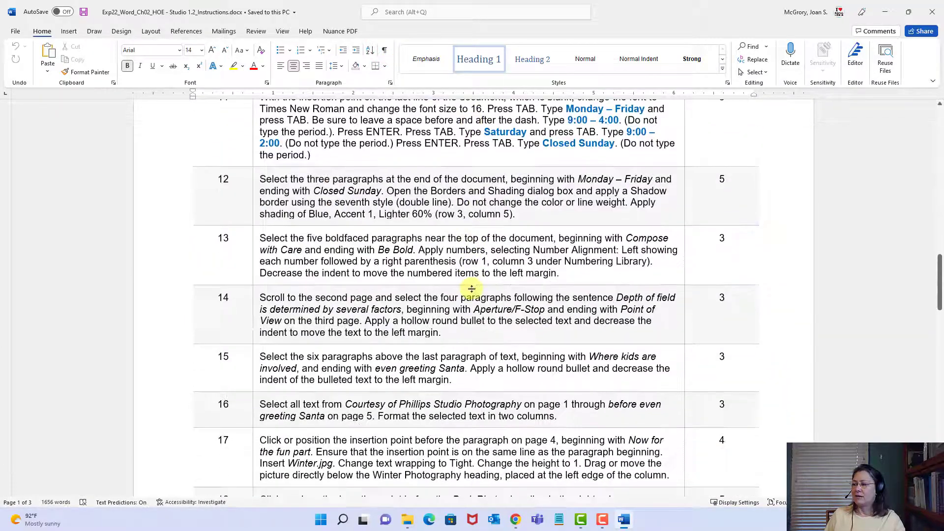
{"action": "scroll", "coordinate": [472, 289], "scroll_direction": "down", "scroll_amount": 12}
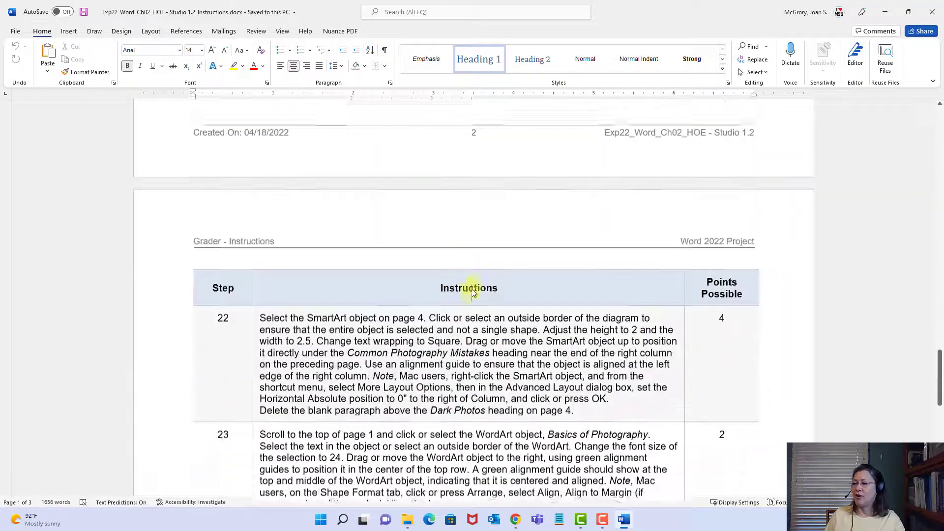
{"action": "scroll", "coordinate": [472, 288], "scroll_direction": "down", "scroll_amount": 6}
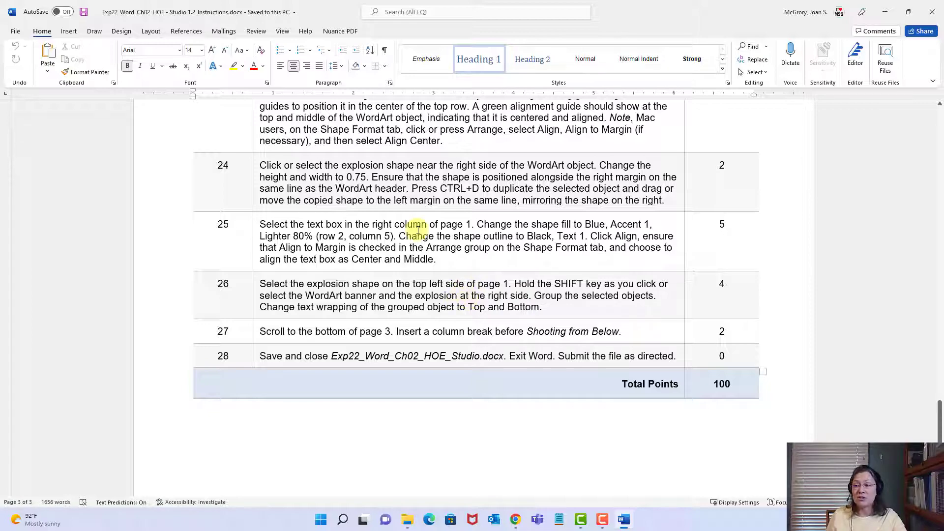
{"action": "scroll", "coordinate": [374, 209], "scroll_direction": "up", "scroll_amount": 1}
{"action": "scroll", "coordinate": [361, 197], "scroll_direction": "up", "scroll_amount": 20}
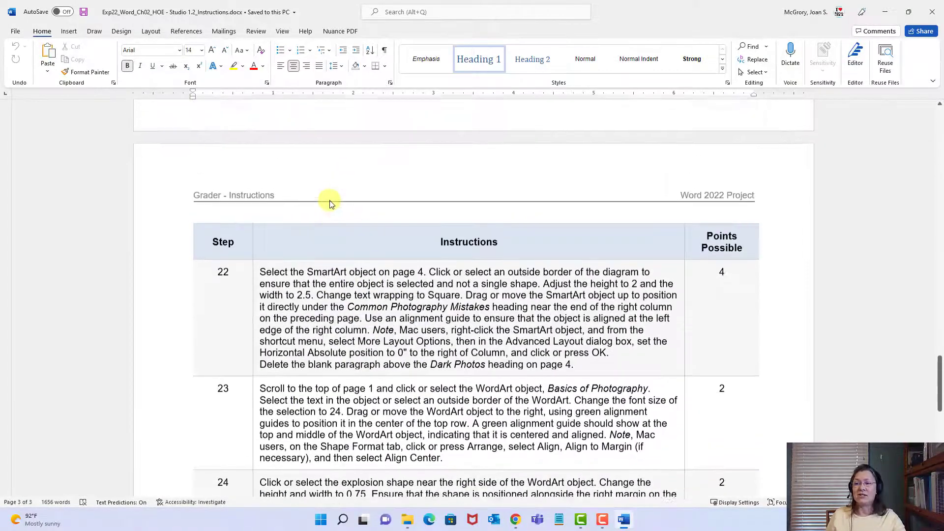
{"action": "scroll", "coordinate": [311, 198], "scroll_direction": "up", "scroll_amount": 15}
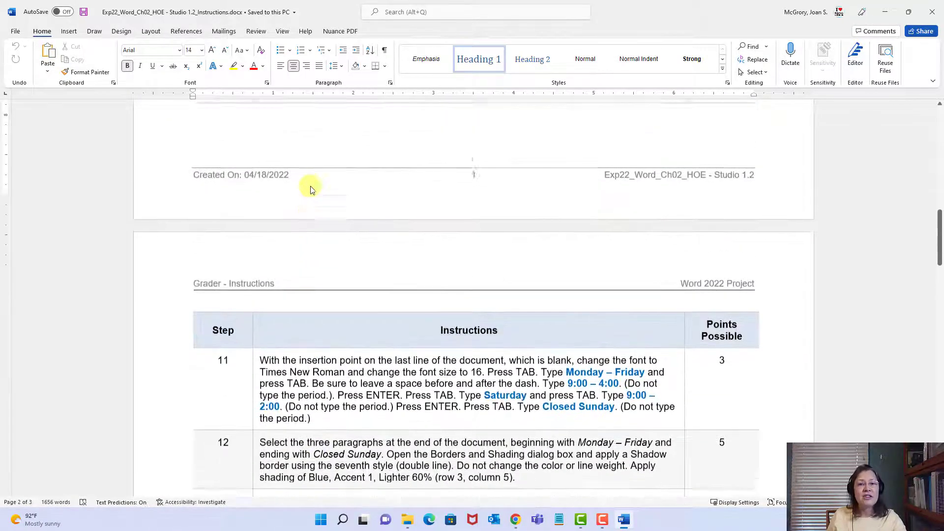
{"action": "scroll", "coordinate": [309, 187], "scroll_direction": "up", "scroll_amount": 10}
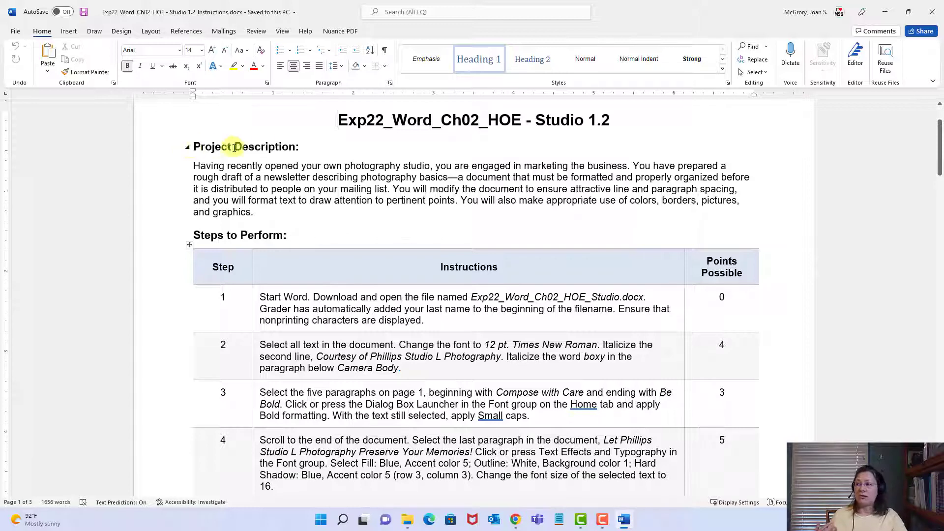
- Read the instructions document's title, project description and step 1, including the name of the file to open
{"action": "left_click_drag", "start_coordinate": [526, 120], "coordinate": [588, 120]}
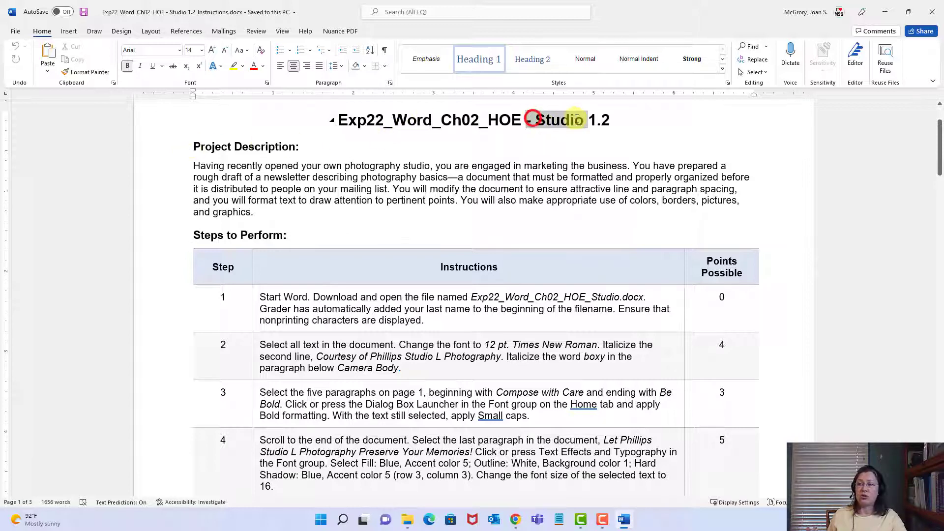
{"action": "left_click", "coordinate": [277, 167]}
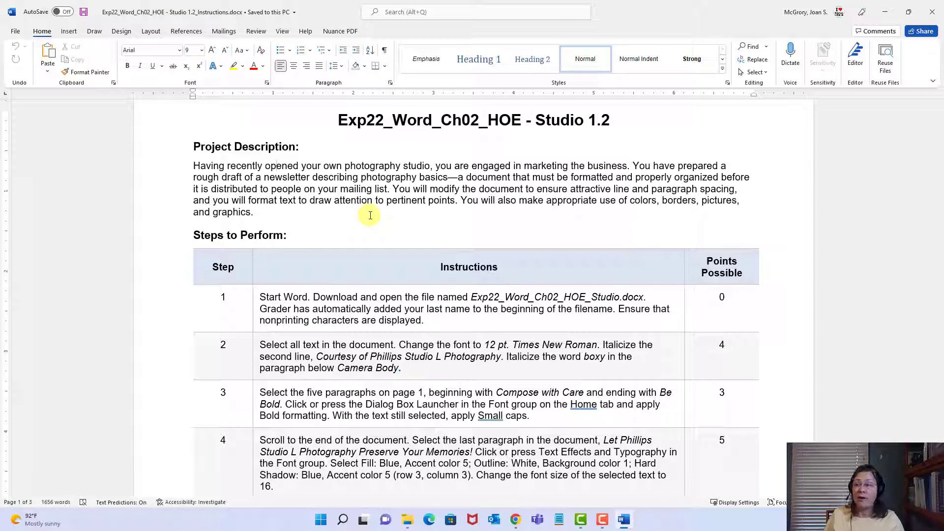
{"action": "scroll", "coordinate": [288, 293], "scroll_direction": "down", "scroll_amount": 2}
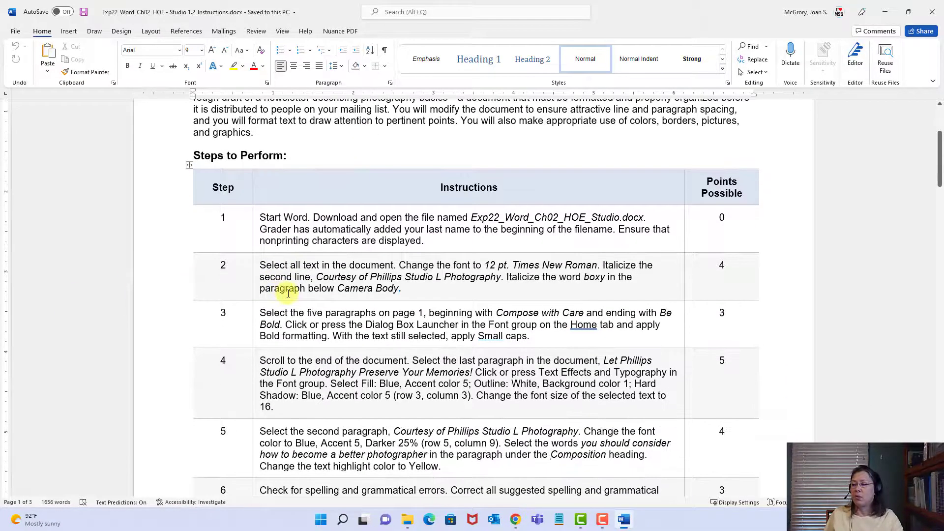
{"action": "scroll", "coordinate": [288, 293], "scroll_direction": "down", "scroll_amount": 1}
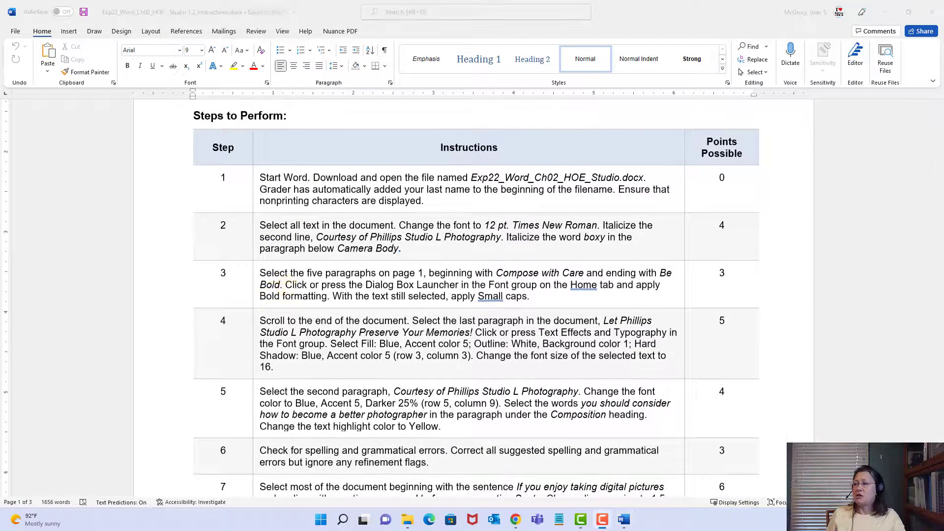
{"action": "left_click", "coordinate": [549, 183]}
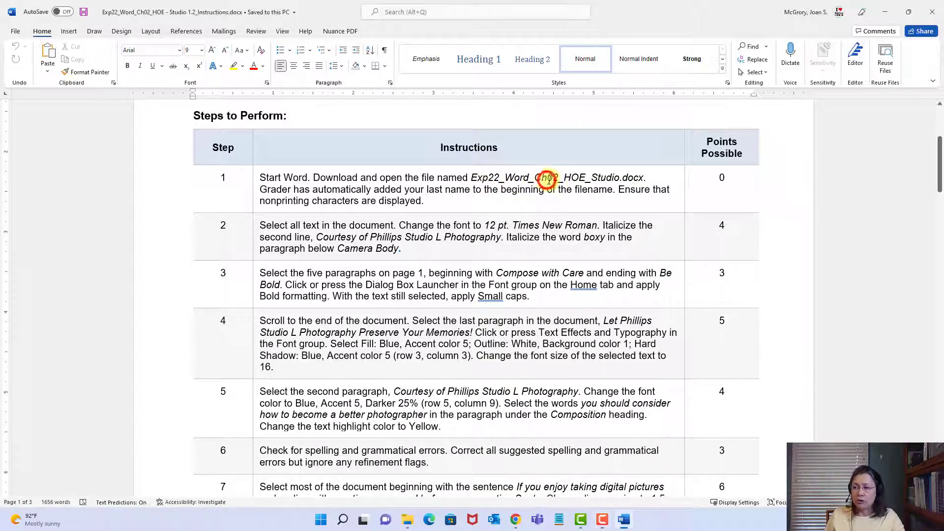
{"action": "left_click", "coordinate": [607, 176]}
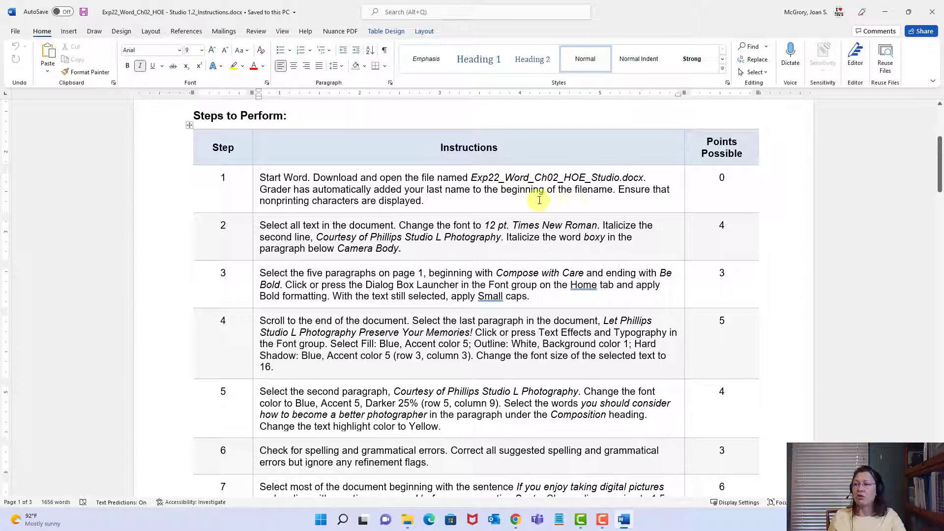
- Open _Student_Exp22_Word_Ch02_HOE_Studio.docx from the Word-2 folder and enable editing
{"action": "left_click", "coordinate": [885, 12]}
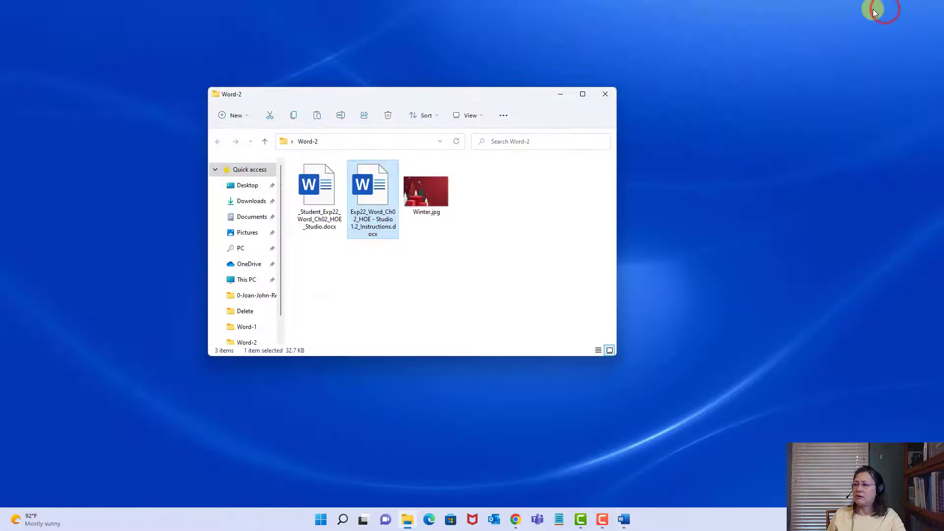
{"action": "double_click", "coordinate": [323, 204]}
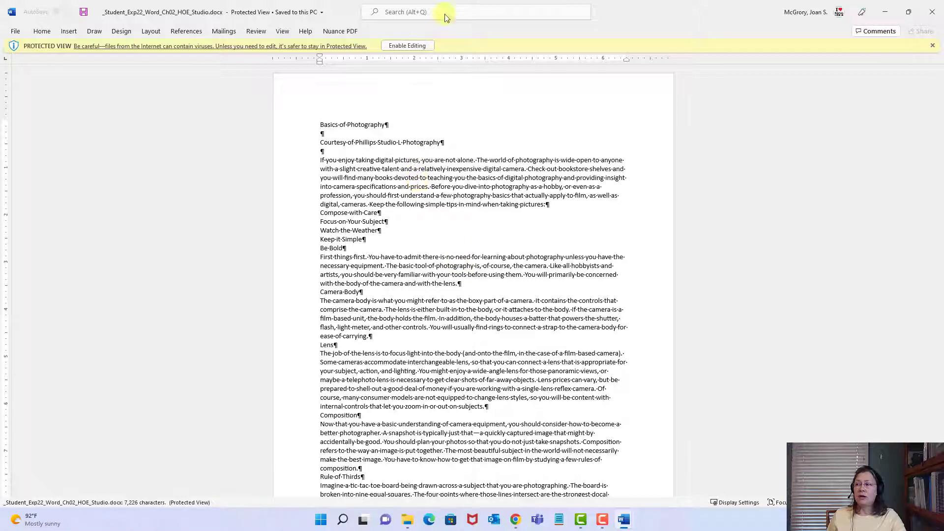
{"action": "left_click", "coordinate": [409, 47]}
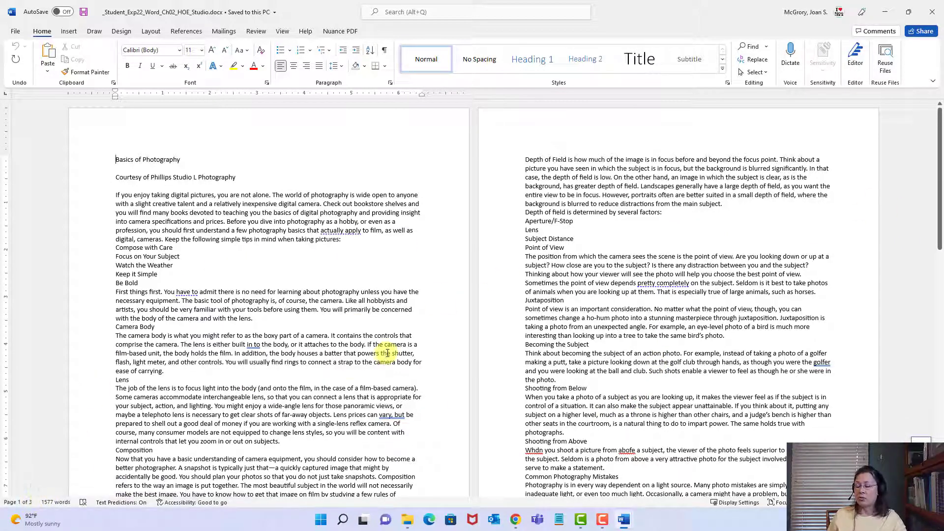
- Look over the pages of the student document and display its nonprinting characters
{"action": "scroll", "coordinate": [387, 354], "scroll_direction": "down", "scroll_amount": 8}
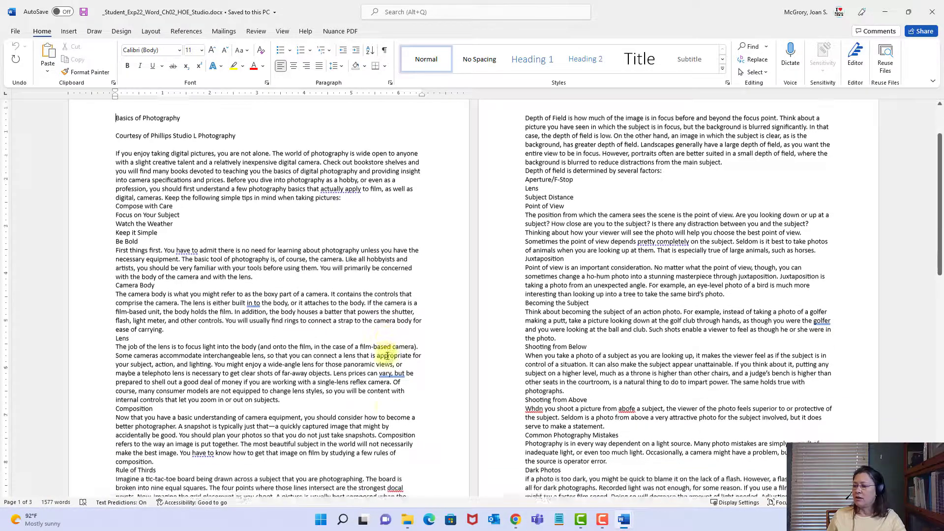
{"action": "scroll", "coordinate": [388, 355], "scroll_direction": "down", "scroll_amount": 4}
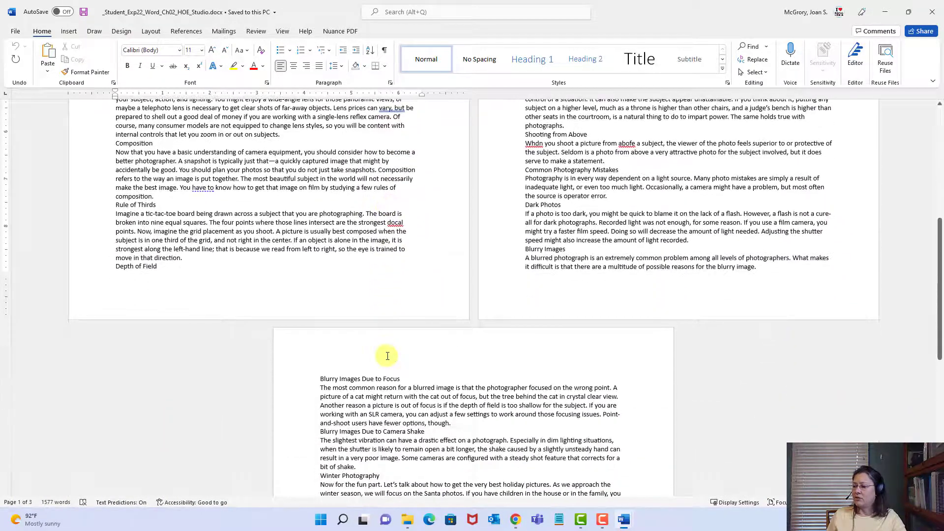
{"action": "scroll", "coordinate": [388, 355], "scroll_direction": "up", "scroll_amount": 7}
{"action": "scroll", "coordinate": [388, 355], "scroll_direction": "up", "scroll_amount": 5}
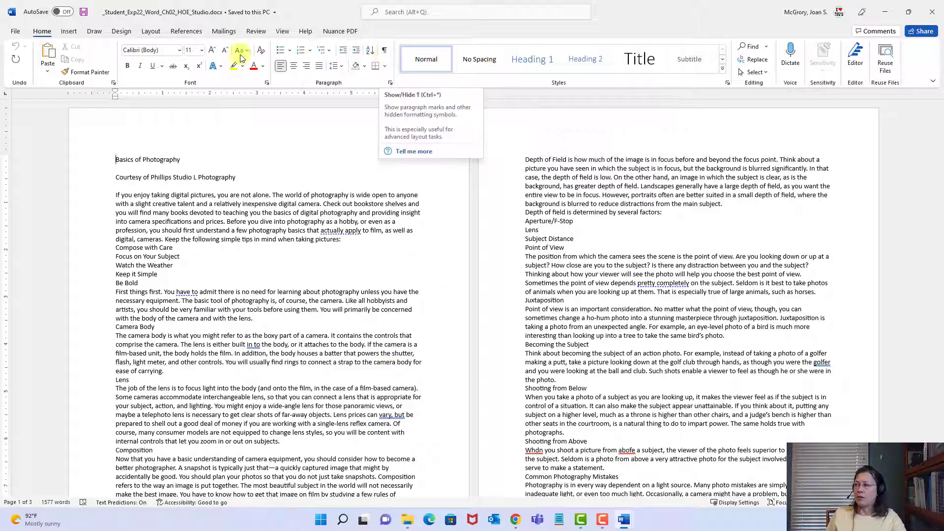
{"action": "left_click", "coordinate": [385, 51]}
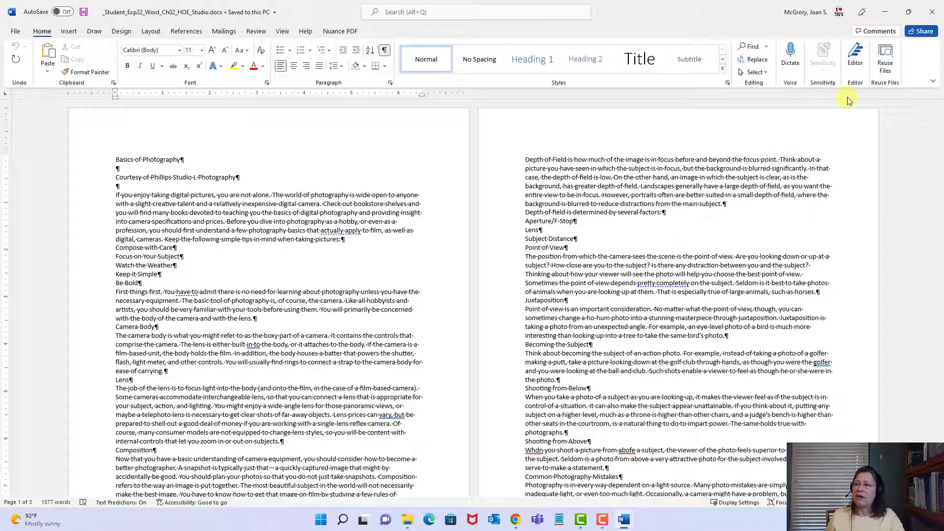
- Check step 2 in the instructions document and return to the student document
{"action": "left_click", "coordinate": [885, 11]}
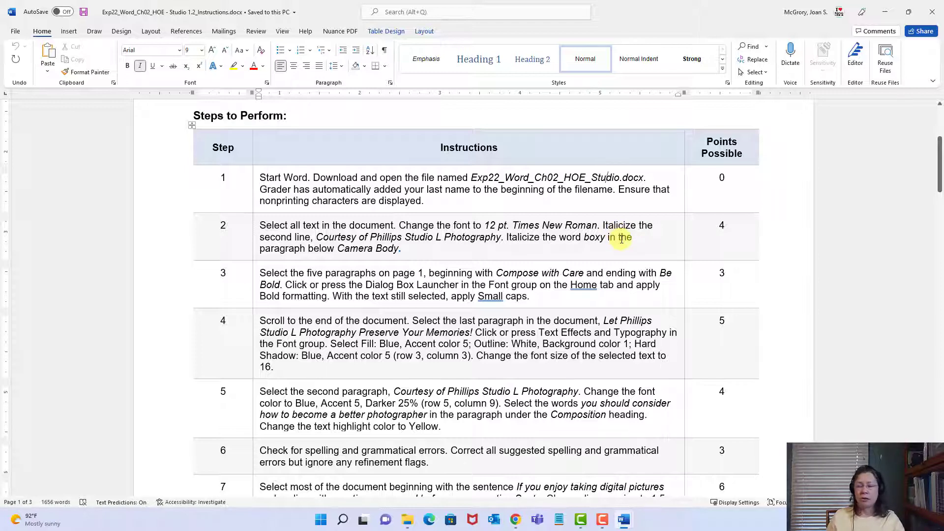
{"action": "left_click", "coordinate": [886, 11]}
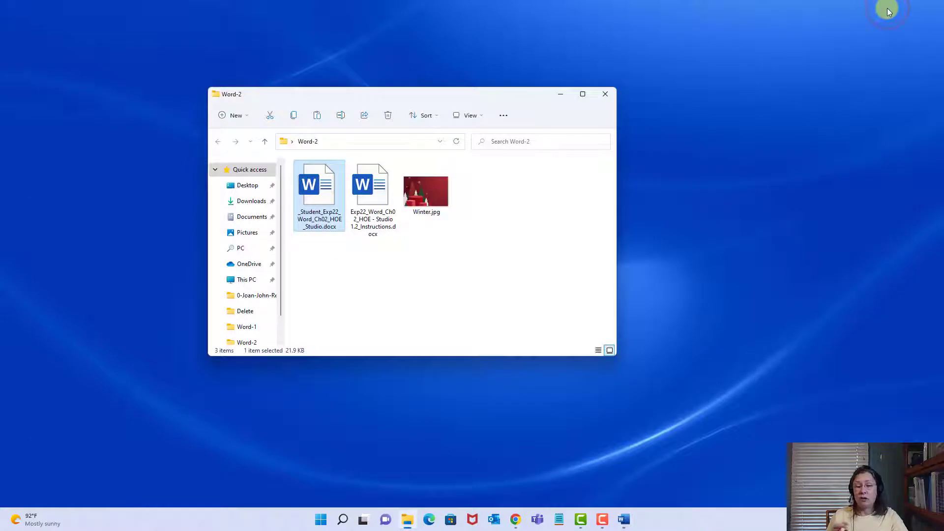
{"action": "mouse_move", "coordinate": [623, 519]}
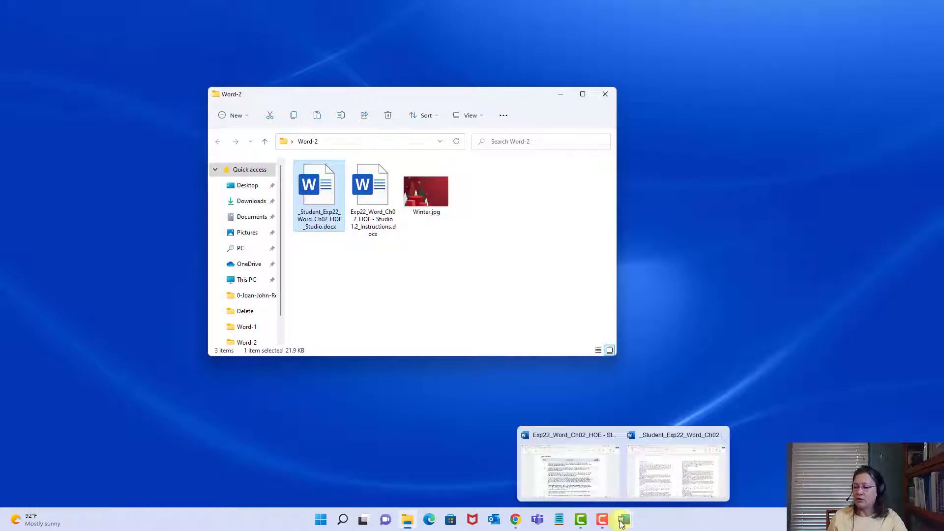
{"action": "left_click", "coordinate": [670, 489]}
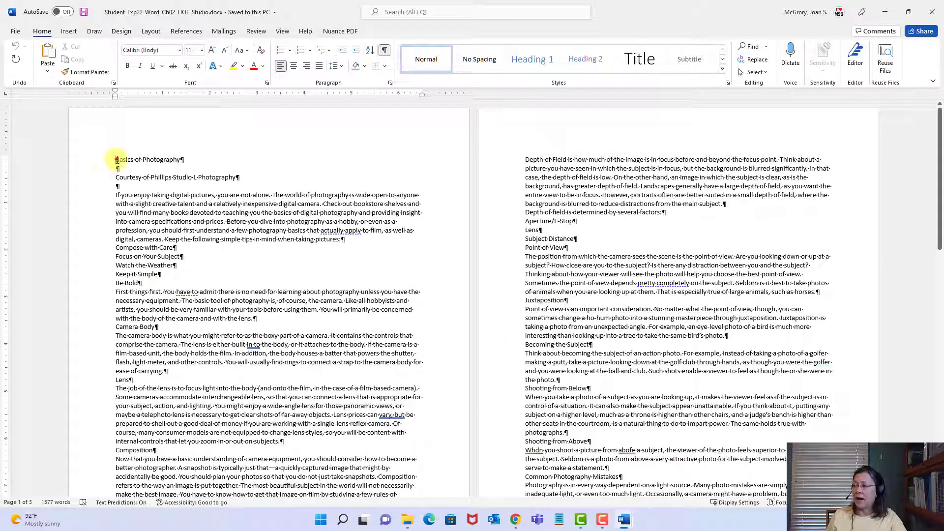
- Select the entire document and set its font to Times New Roman
{"action": "left_click_drag", "start_coordinate": [117, 160], "coordinate": [270, 398]}
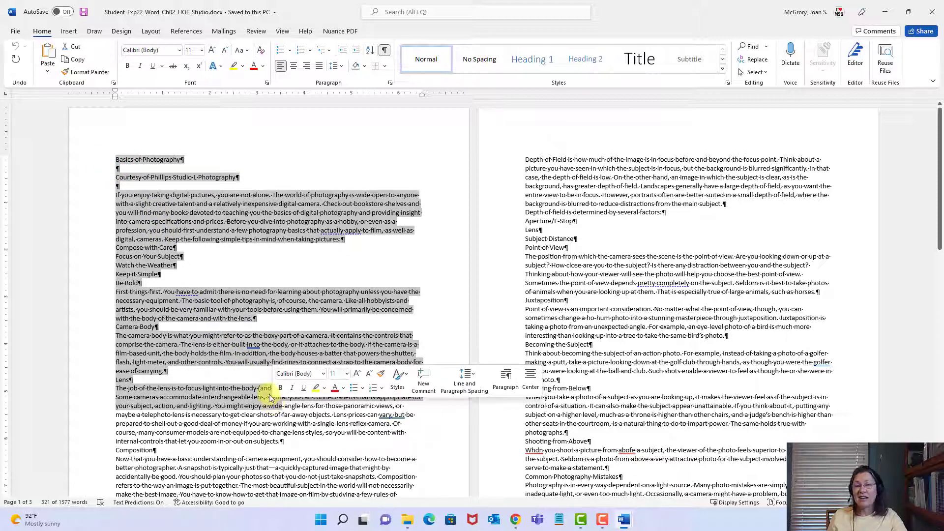
{"action": "left_click", "coordinate": [302, 204]}
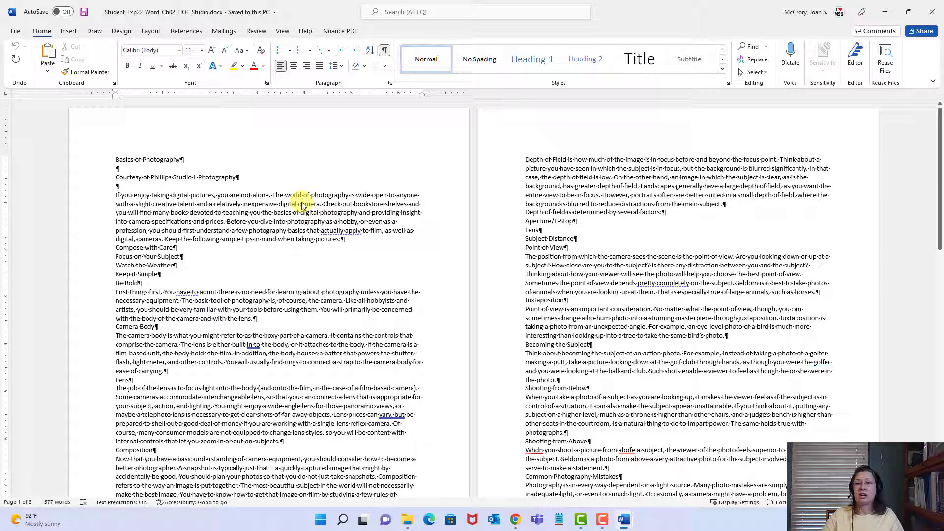
{"action": "key", "text": "ctrl+a"}
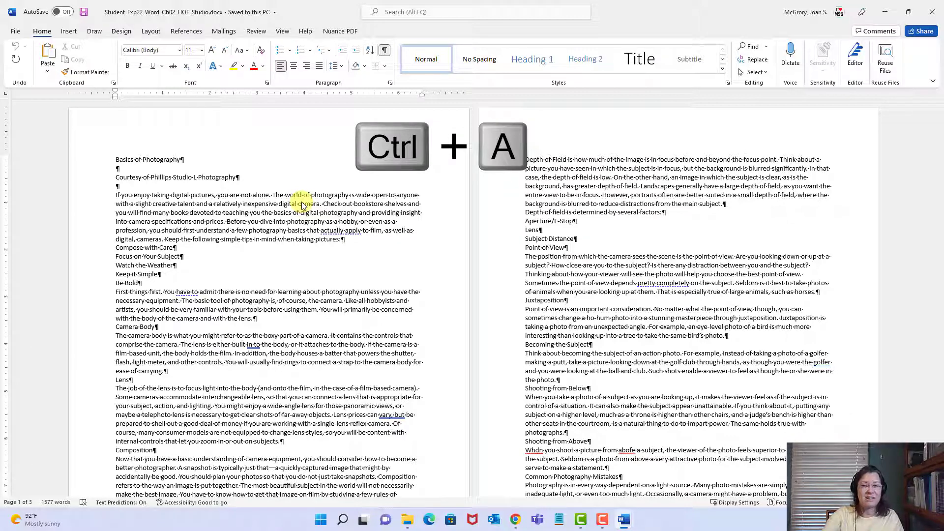
{"action": "key", "text": "ctrl+a"}
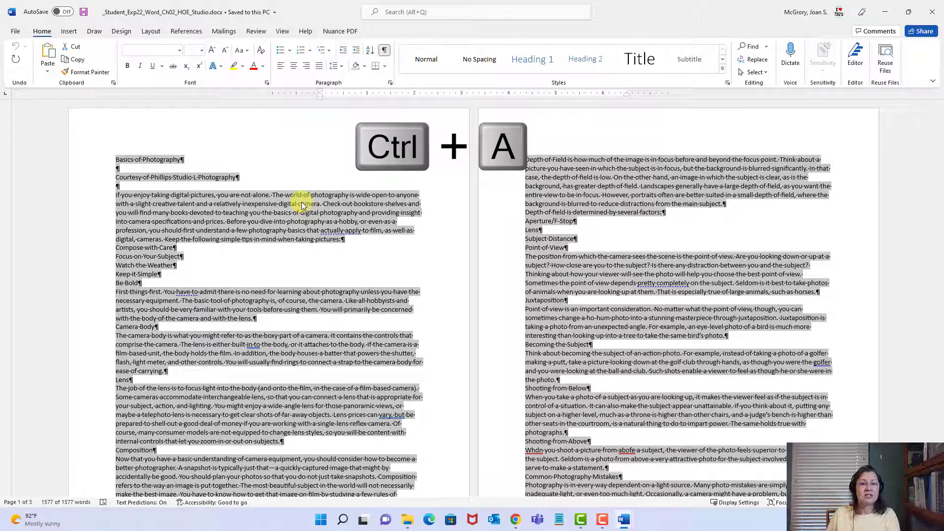
{"action": "scroll", "coordinate": [375, 302], "scroll_direction": "down", "scroll_amount": 8}
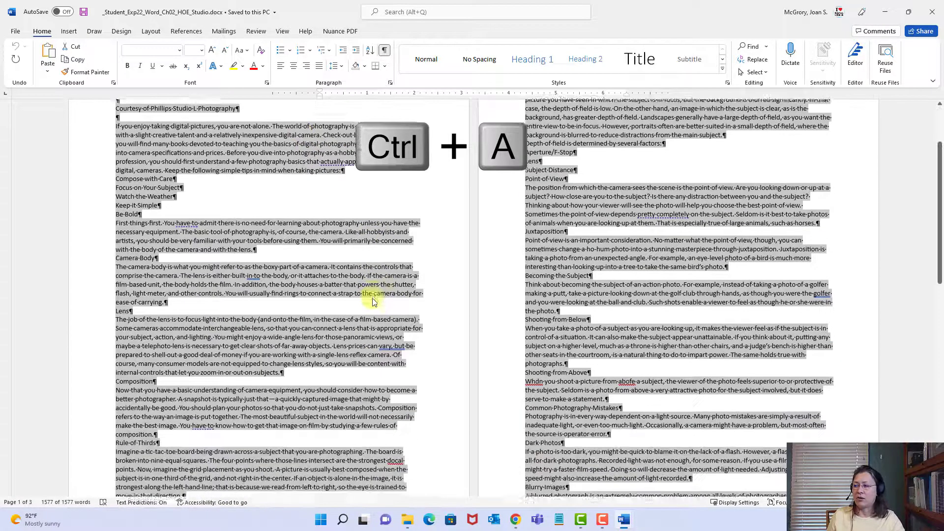
{"action": "scroll", "coordinate": [382, 312], "scroll_direction": "down", "scroll_amount": 1}
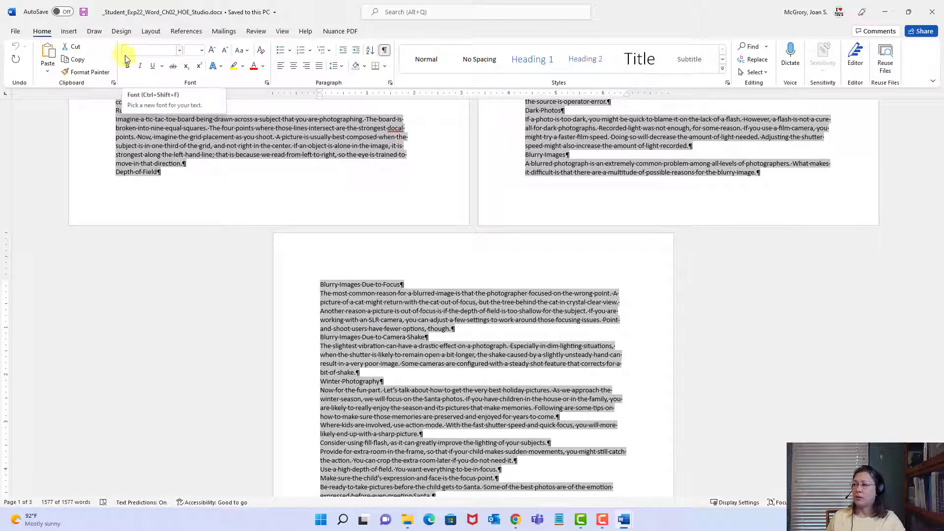
{"action": "left_click", "coordinate": [143, 50]}
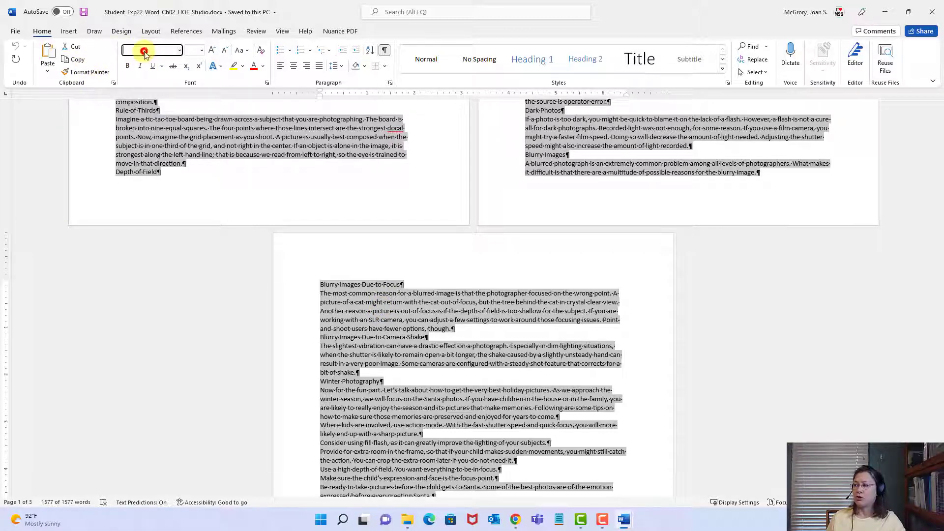
{"action": "left_click", "coordinate": [180, 51]}
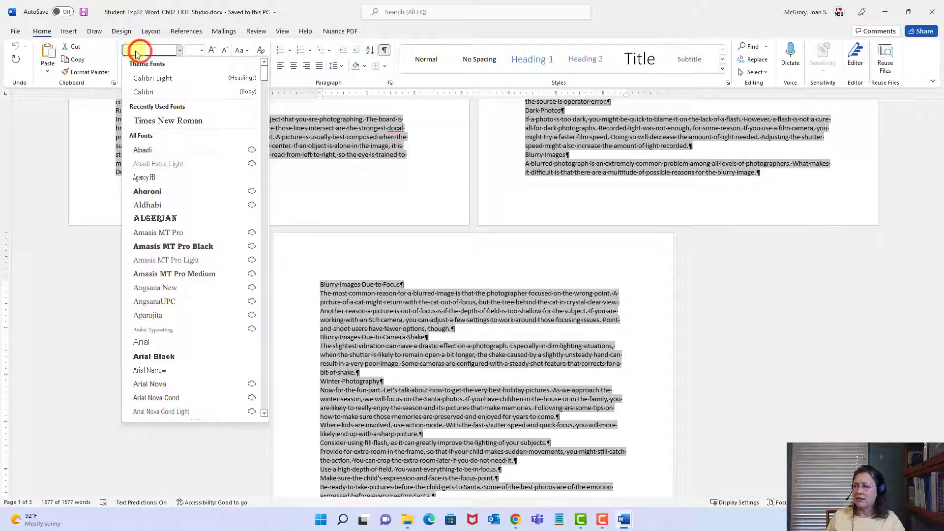
{"action": "left_click", "coordinate": [312, 11]}
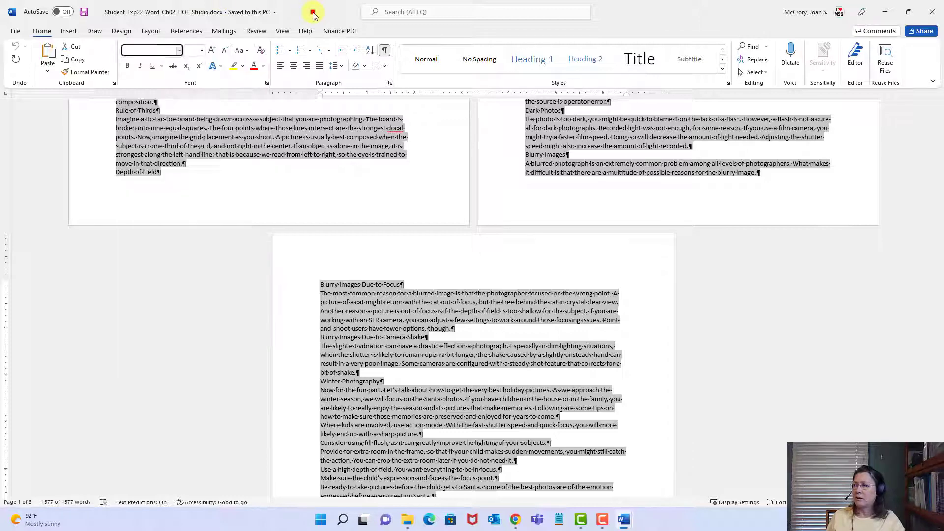
{"action": "left_click", "coordinate": [134, 53]}
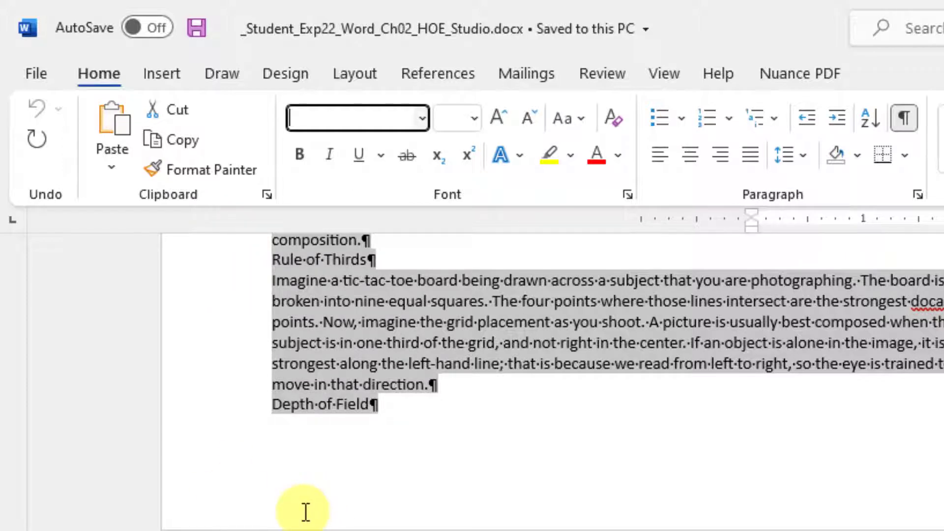
{"action": "type", "text": "Times"}
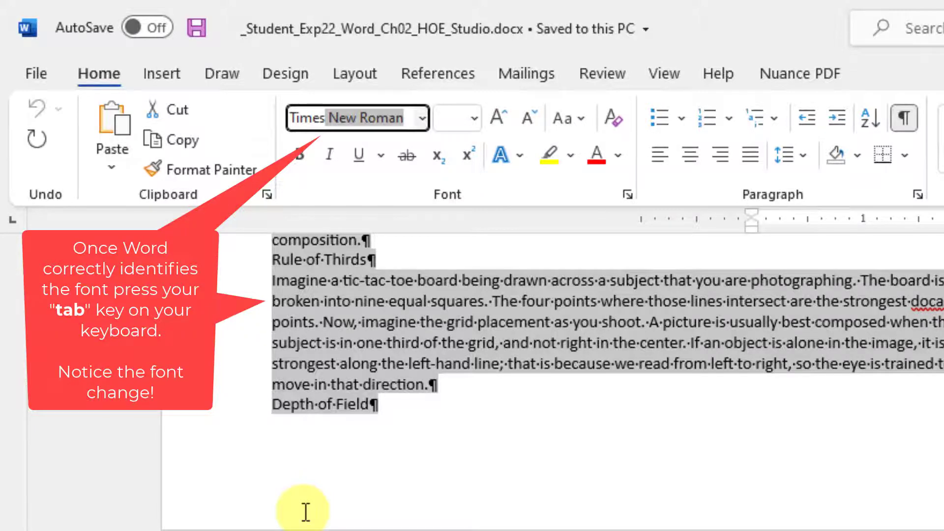
{"action": "key", "text": "Tab"}
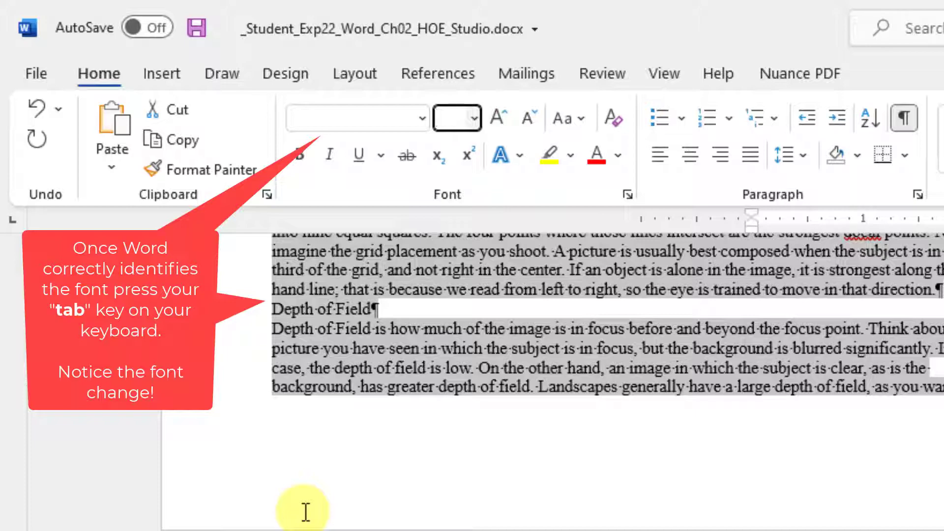
- Set the font size of all the document text to 12 points
{"action": "scroll", "coordinate": [608, 381], "scroll_direction": "up", "scroll_amount": 13}
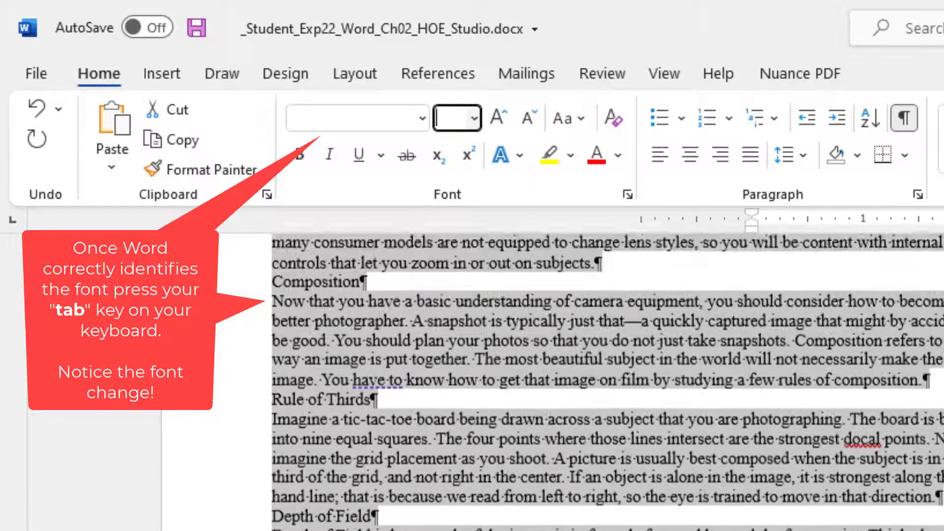
{"action": "scroll", "coordinate": [607, 381], "scroll_direction": "up", "scroll_amount": 1}
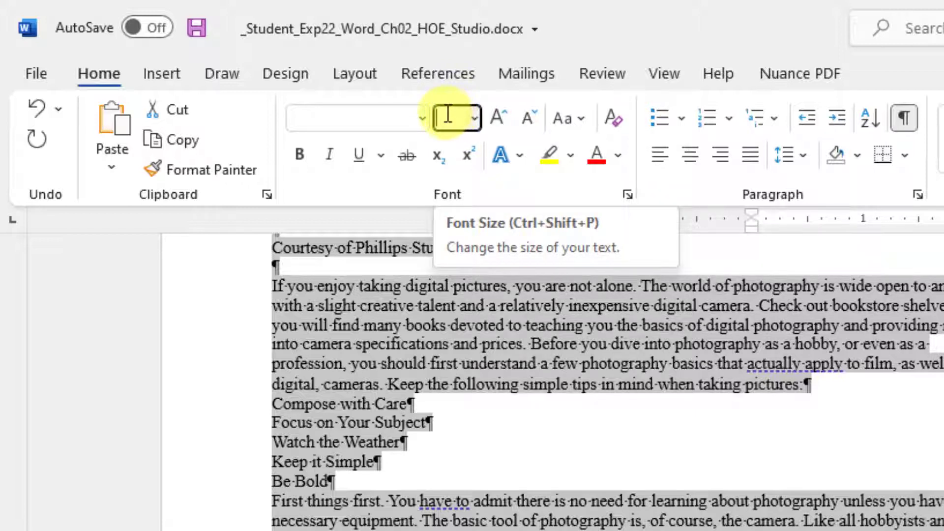
{"action": "left_click", "coordinate": [475, 118]}
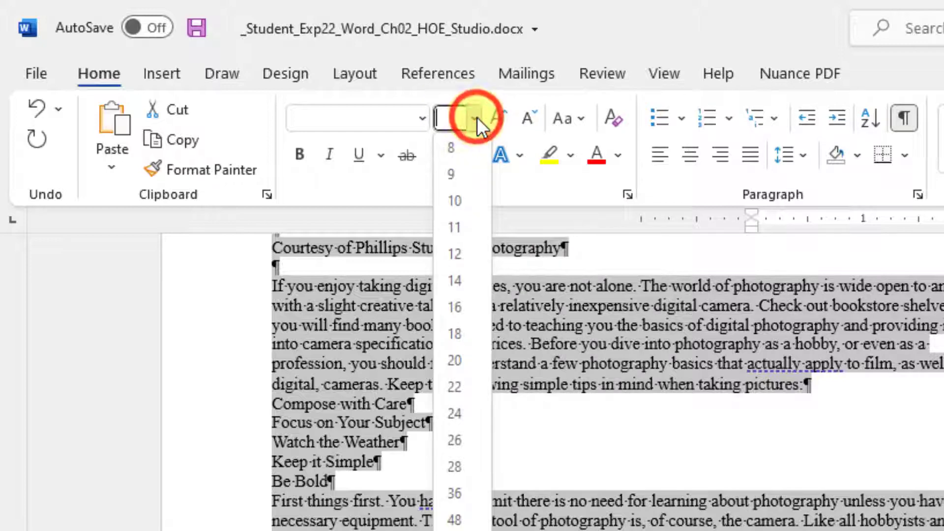
{"action": "left_click", "coordinate": [461, 260]}
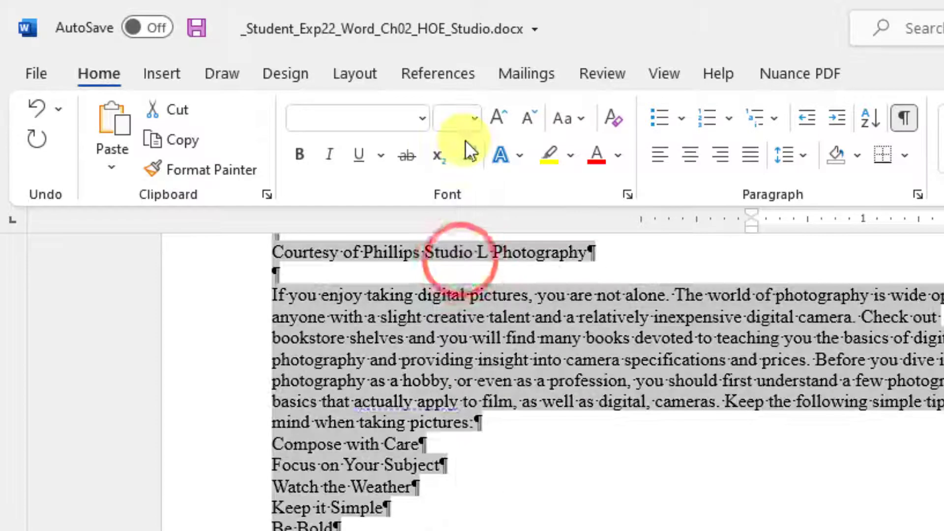
- Try a custom font size of 19 points on all the selected text
{"action": "left_click", "coordinate": [451, 118]}
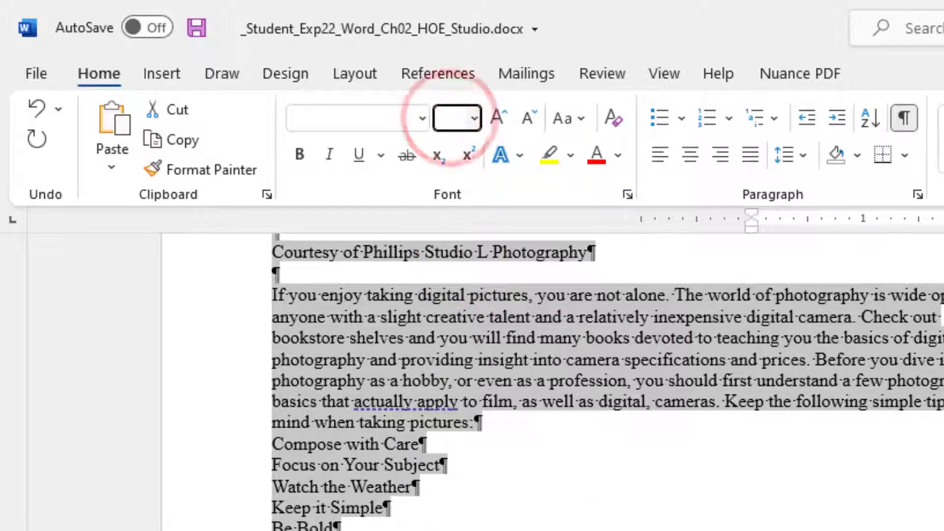
{"action": "left_click", "coordinate": [474, 118]}
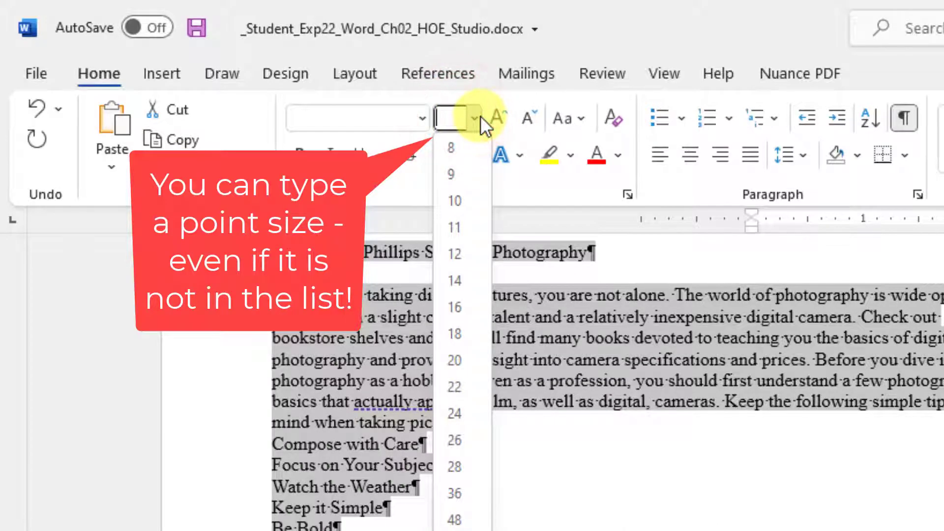
{"action": "type", "text": "19"}
{"action": "key", "text": "Return"}
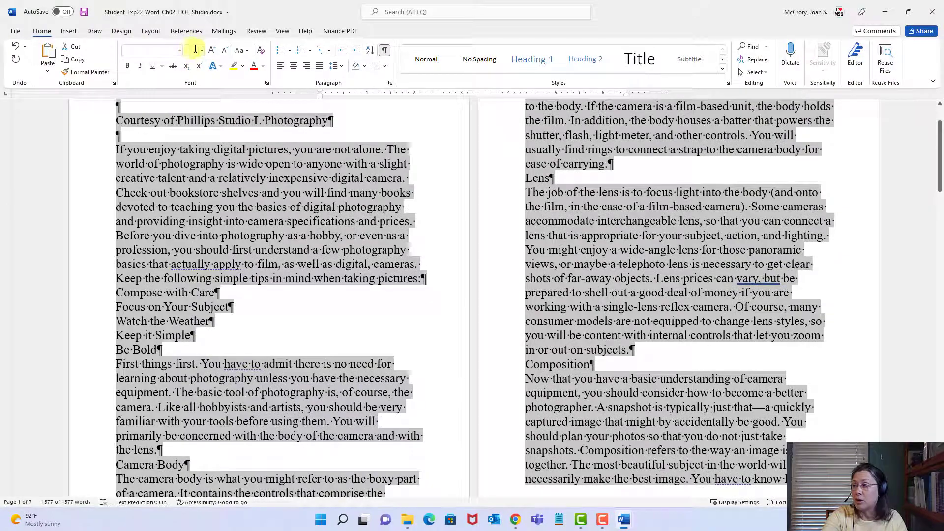
- Try font sizes of 8 and 6 points on the whole document
{"action": "left_click", "coordinate": [201, 51]}
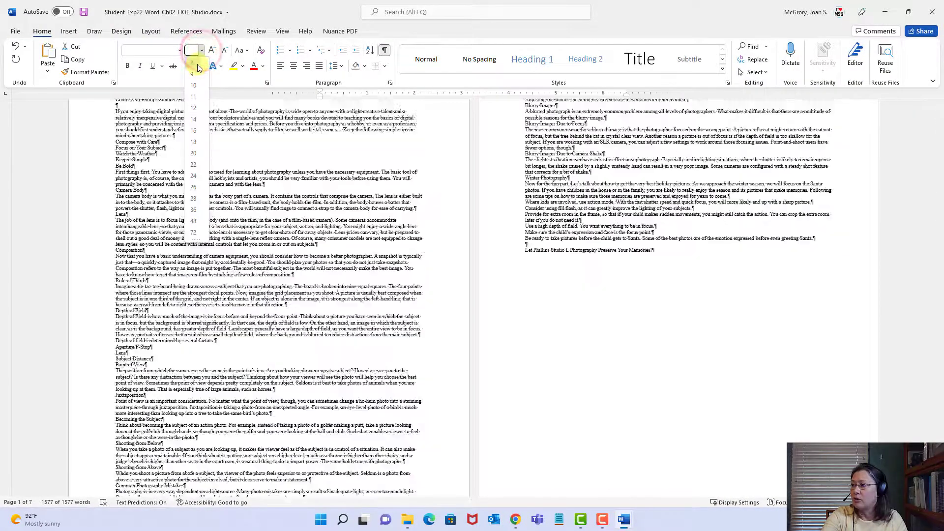
{"action": "left_click", "coordinate": [198, 66]}
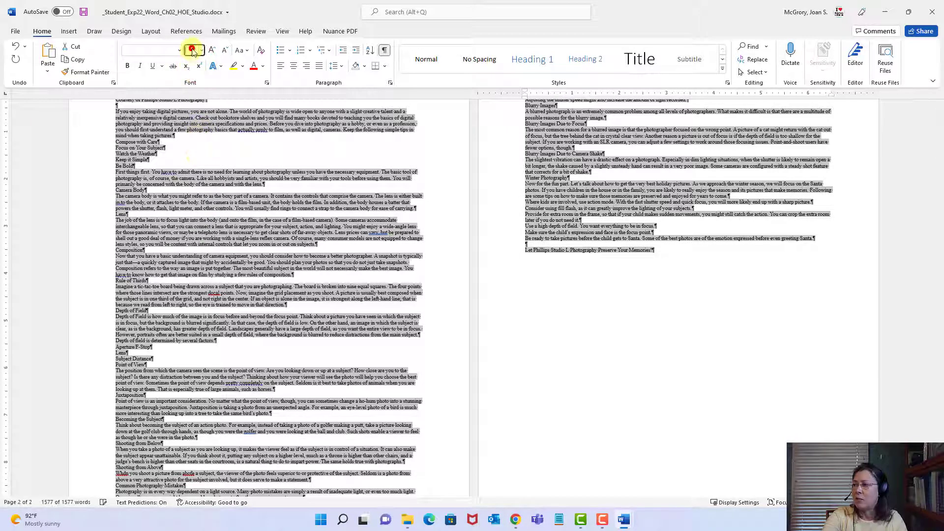
{"action": "left_click", "coordinate": [192, 49]}
{"action": "type", "text": "6"}
{"action": "key", "text": "Return"}
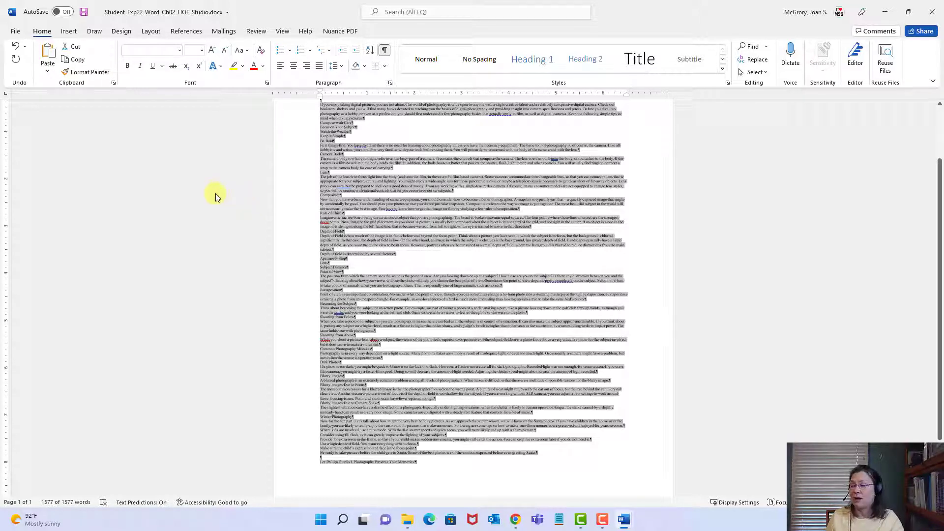
- Return the entire document's text to a font size of 12 points
{"action": "left_click", "coordinate": [203, 50]}
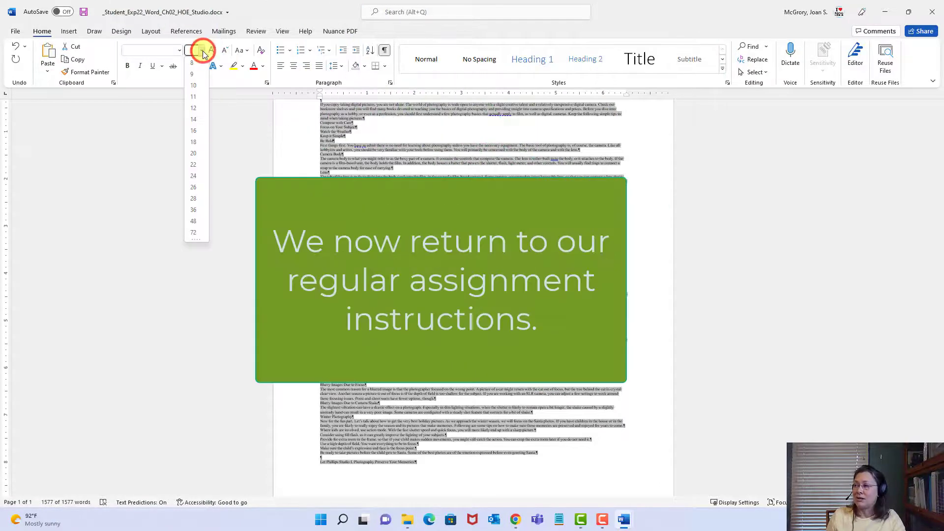
{"action": "left_click", "coordinate": [198, 110]}
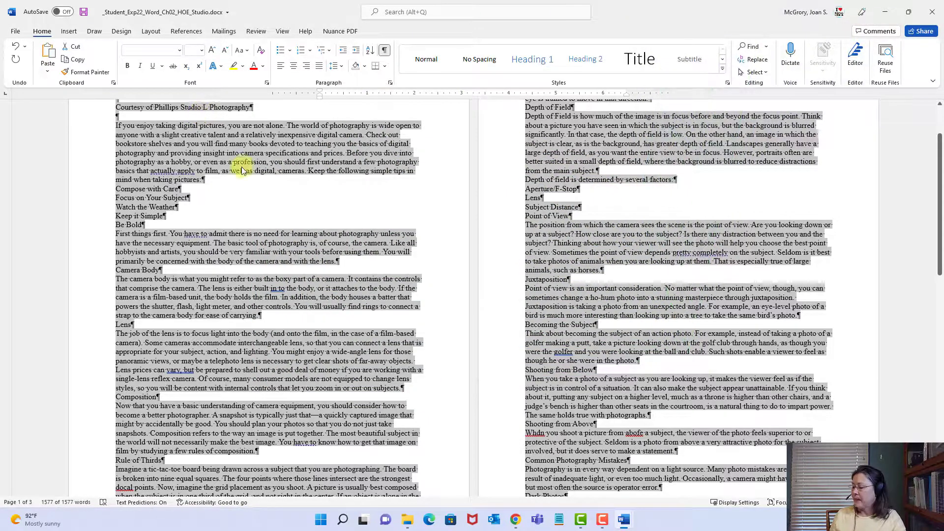
{"action": "scroll", "coordinate": [221, 182], "scroll_direction": "up", "scroll_amount": 3}
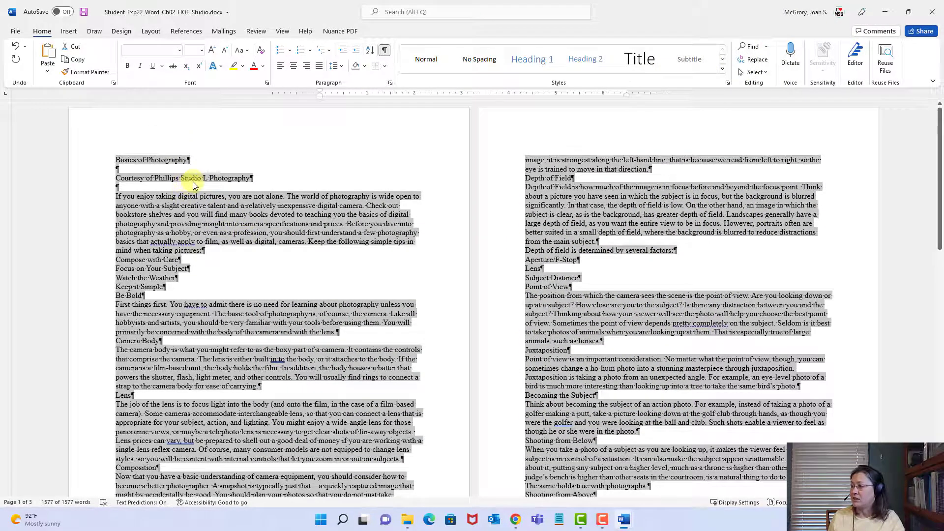
- Italicize the line "Courtesy of Phillips Studio L Photography" near the top of the first page
{"action": "left_click", "coordinate": [193, 184]}
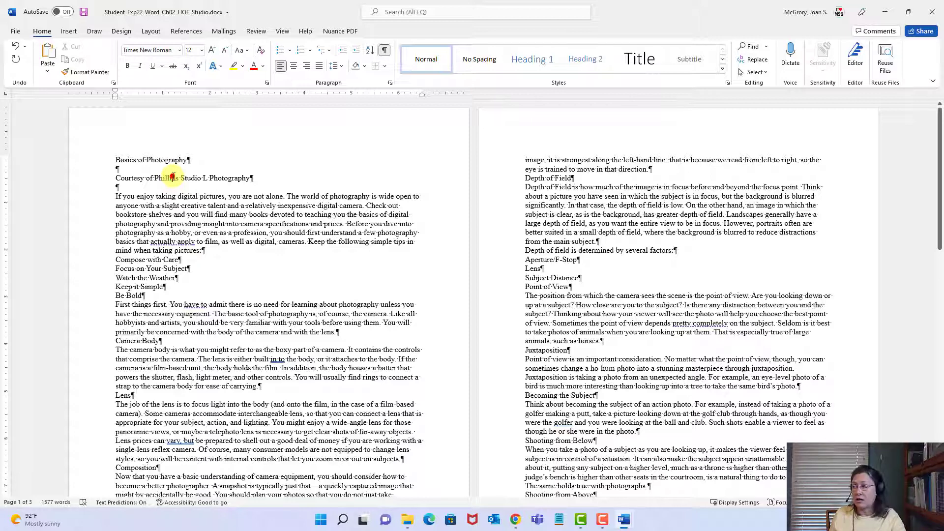
{"action": "triple_click", "coordinate": [173, 177]}
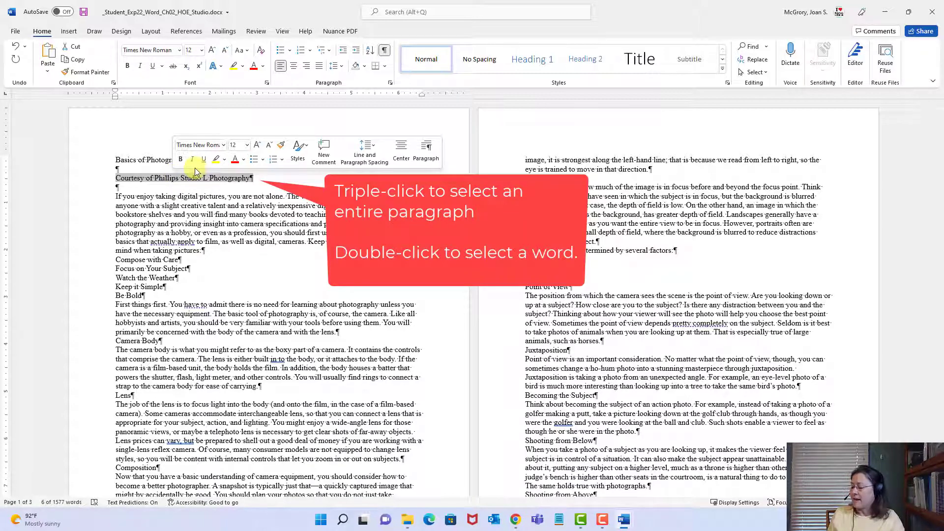
{"action": "left_click", "coordinate": [141, 67]}
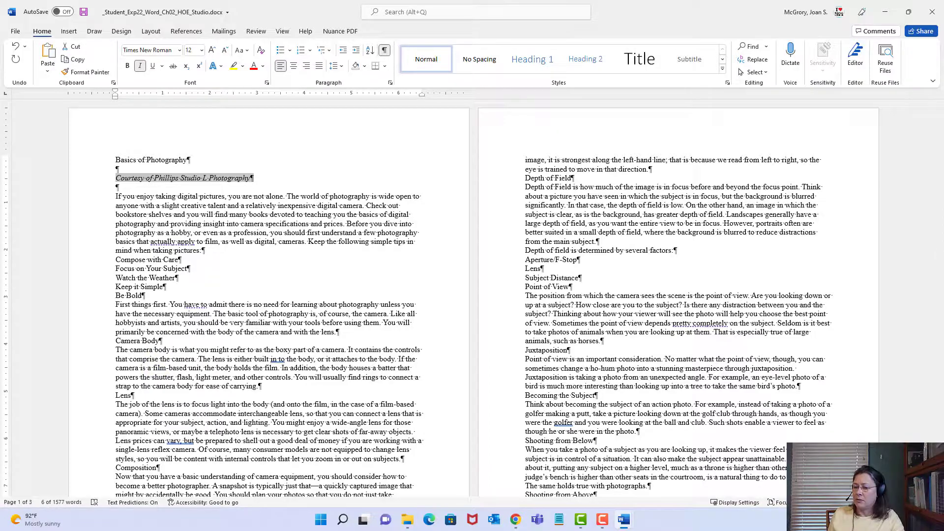
- Practice selecting single lines: the Camera Body heading, two lines of its paragraph, and the third line of the Lens paragraph
{"action": "scroll", "coordinate": [472, 295], "scroll_direction": "up", "scroll_amount": 6}
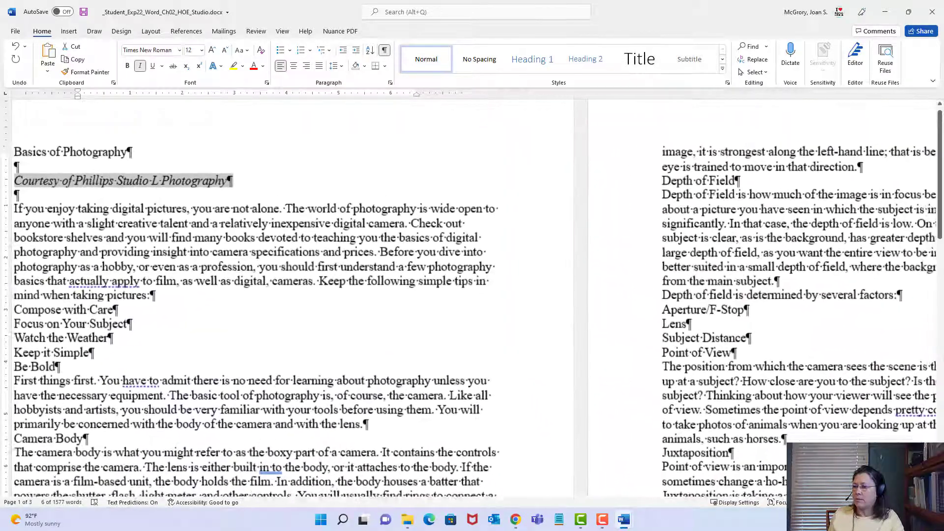
{"action": "scroll", "coordinate": [564, 358], "scroll_direction": "up", "scroll_amount": 3}
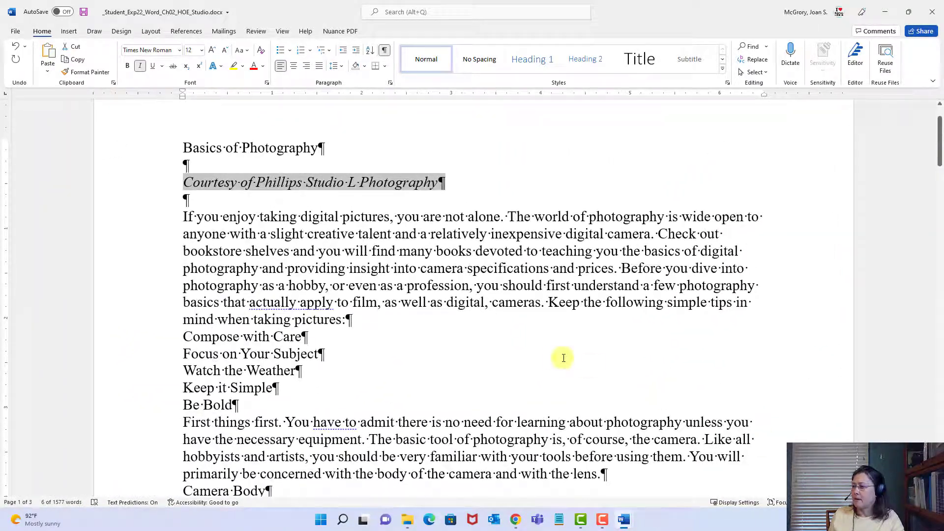
{"action": "left_click", "coordinate": [563, 358]}
{"action": "scroll", "coordinate": [552, 356], "scroll_direction": "down", "scroll_amount": 3}
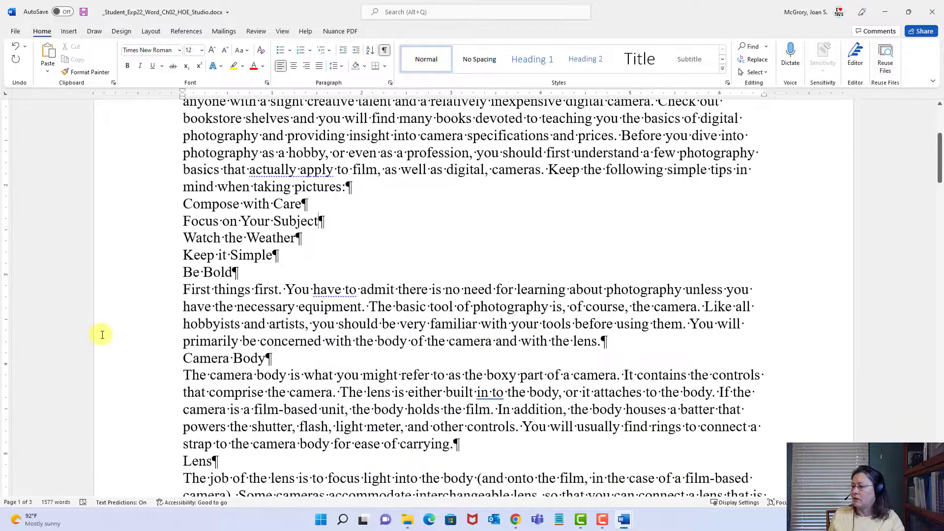
{"action": "scroll", "coordinate": [102, 335], "scroll_direction": "down", "scroll_amount": 2}
{"action": "left_click", "coordinate": [154, 270]}
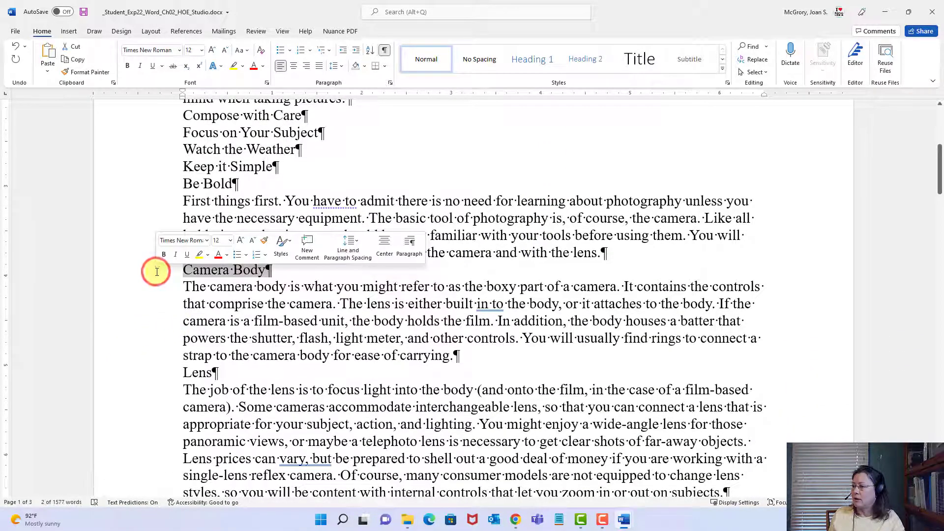
{"action": "left_click", "coordinate": [146, 308]}
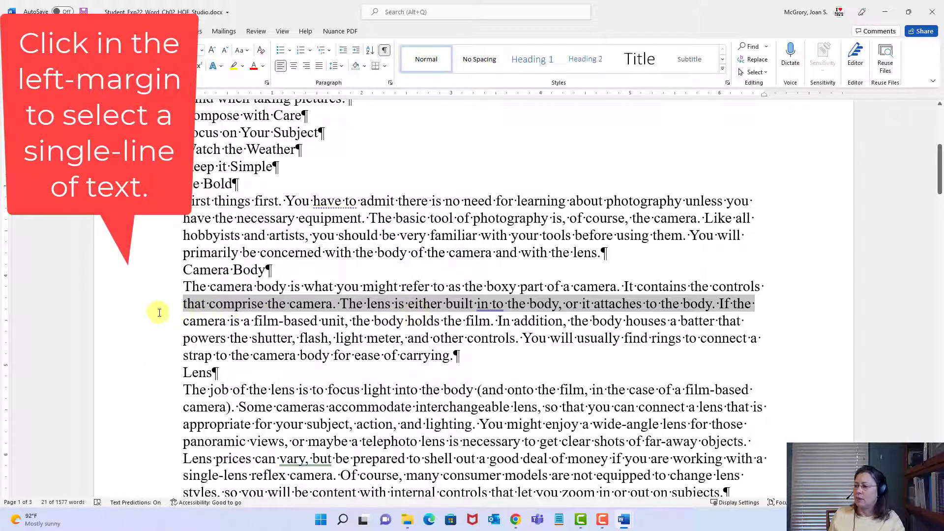
{"action": "left_click", "coordinate": [119, 342]}
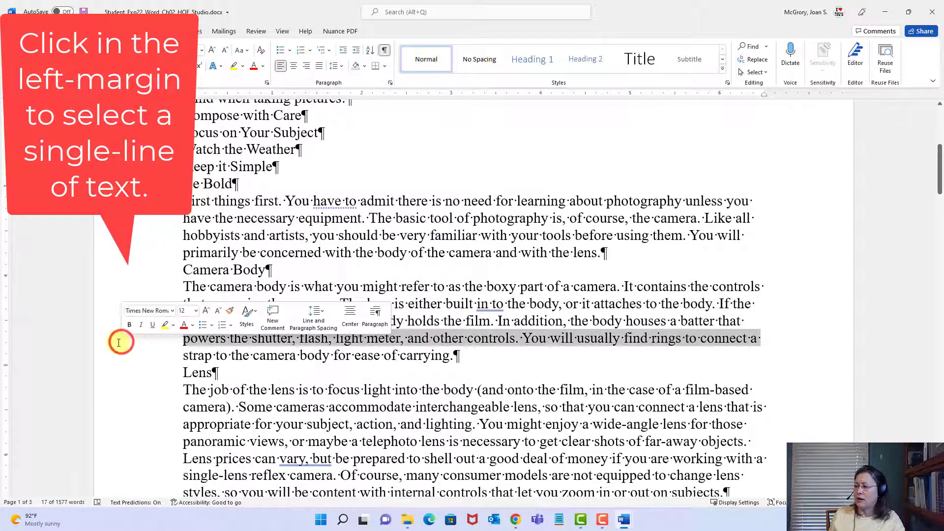
{"action": "left_click", "coordinate": [133, 422]}
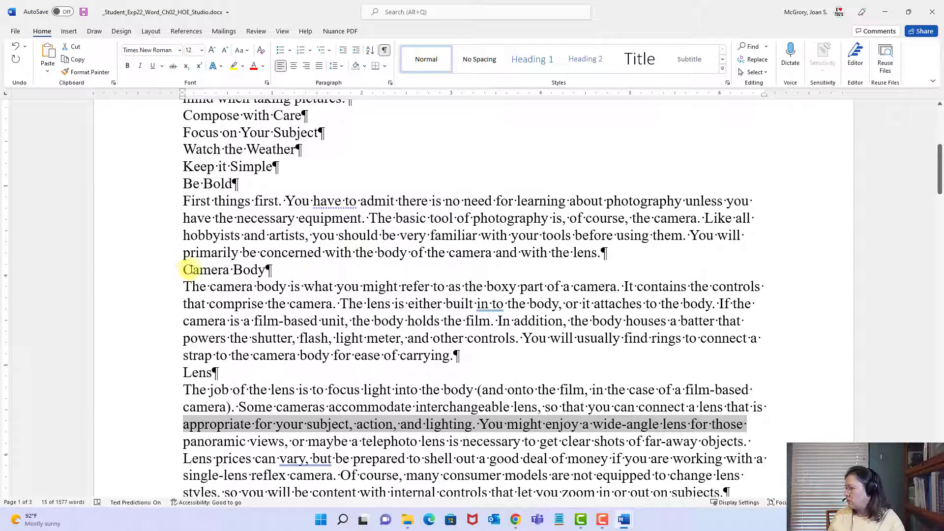
- Italicize the word "boxy" in the paragraph below the Camera Body heading and save the document
{"action": "left_click", "coordinate": [260, 271]}
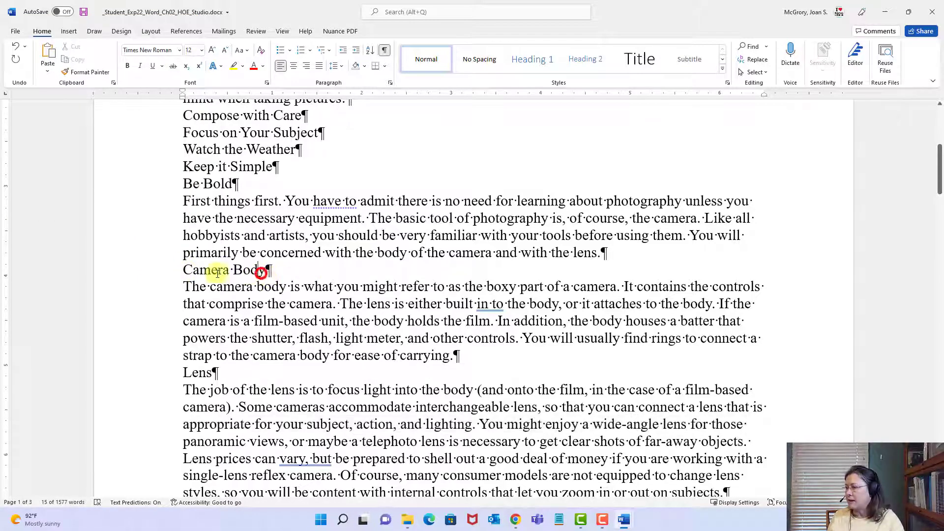
{"action": "left_click", "coordinate": [166, 270]}
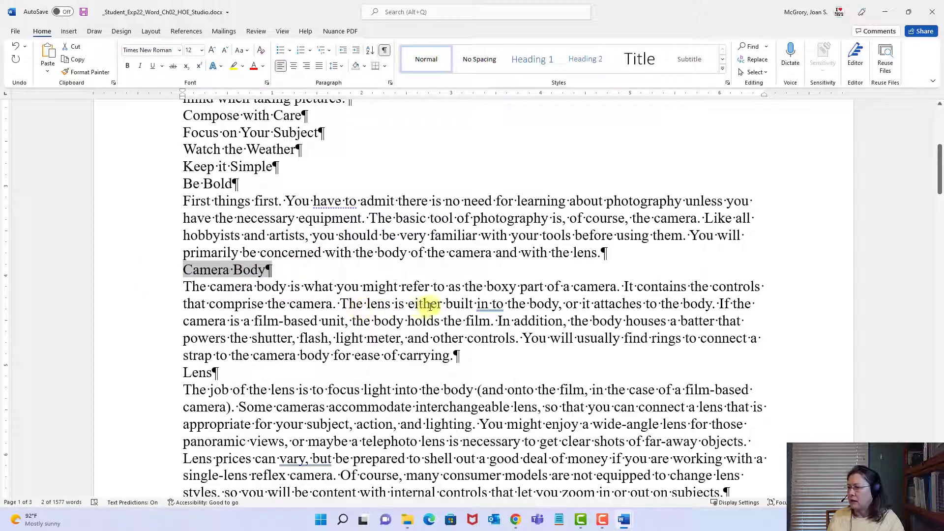
{"action": "left_click", "coordinate": [499, 285]}
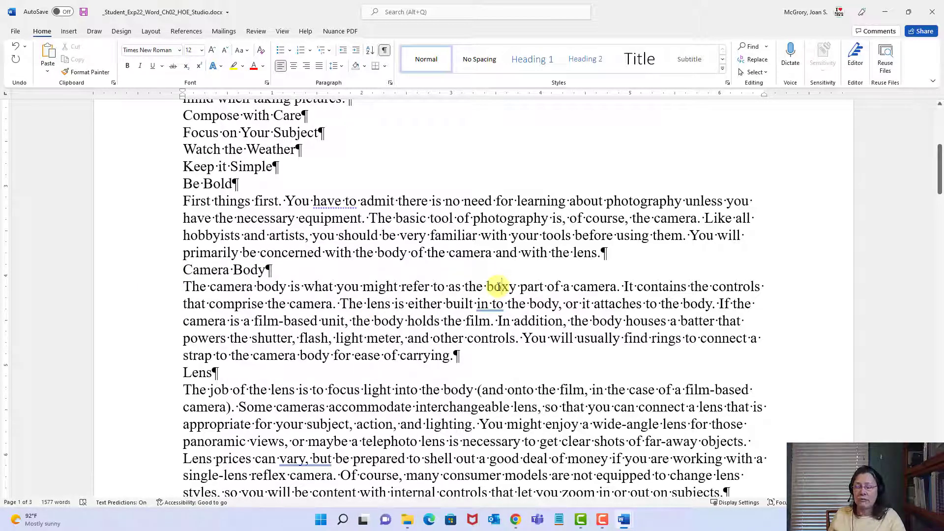
{"action": "double_click", "coordinate": [499, 286]}
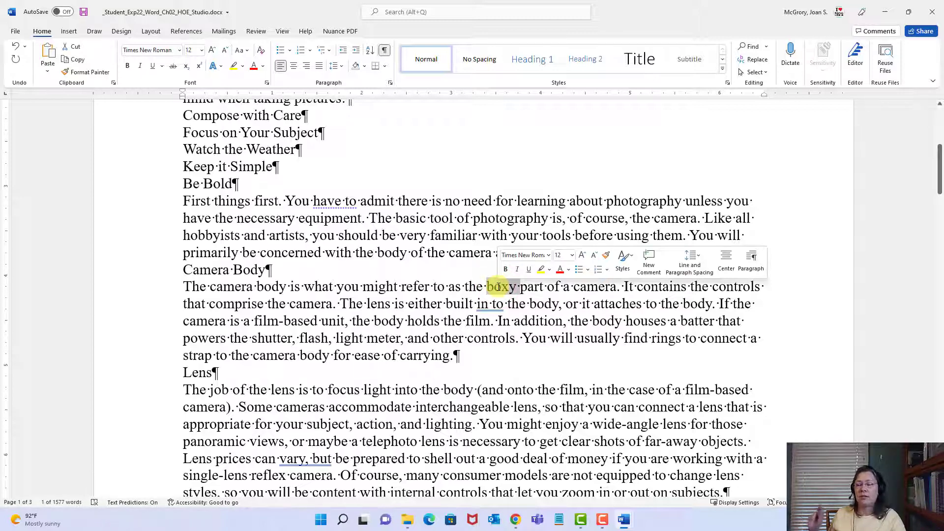
{"action": "left_click", "coordinate": [140, 70]}
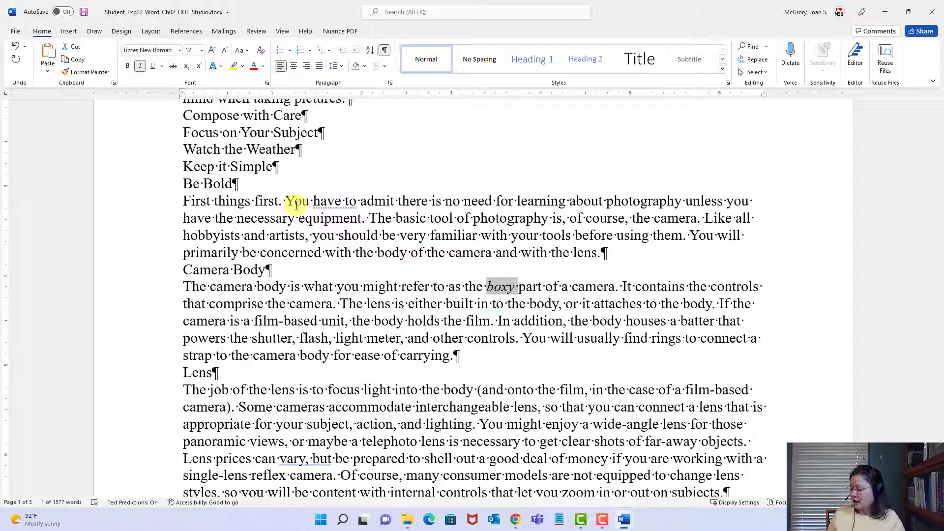
{"action": "left_click", "coordinate": [318, 231]}
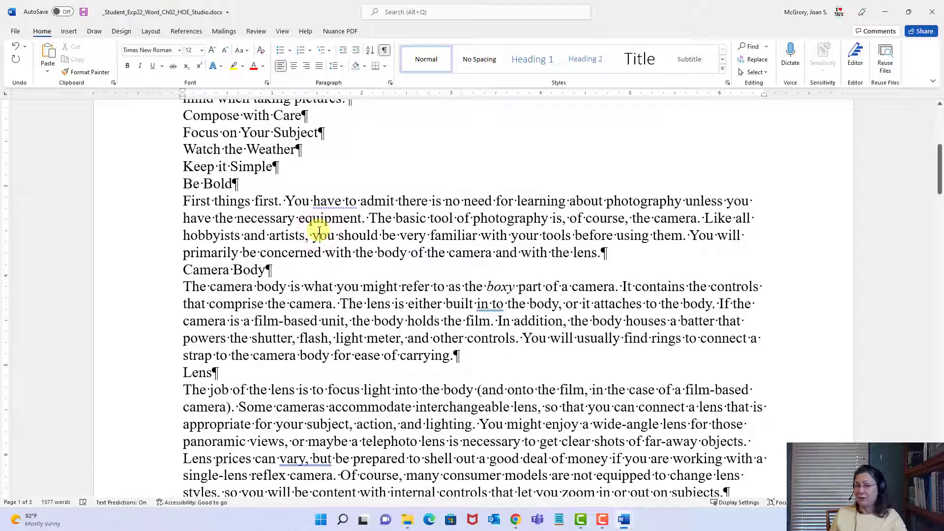
{"action": "left_click", "coordinate": [83, 15]}
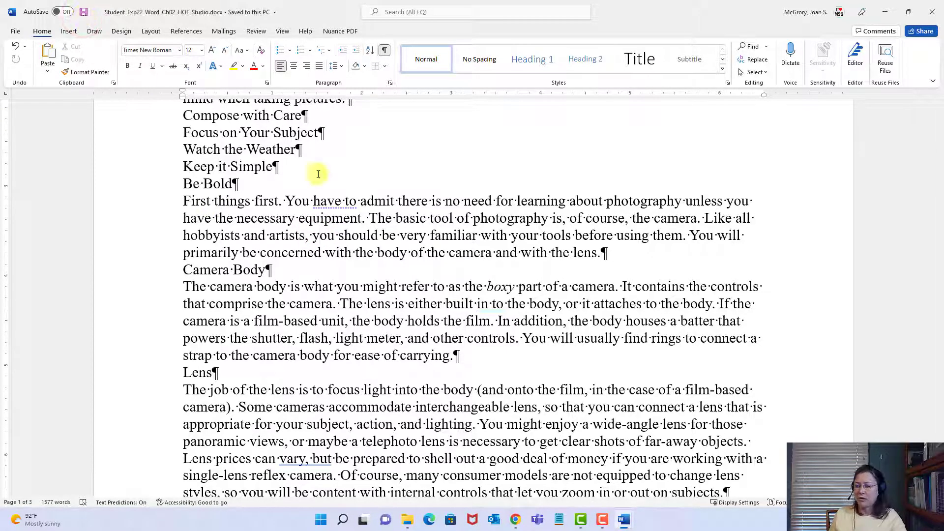
- Check step 3 in the Exp22_Word_Ch02_HOE instructions document, including the Dialog Box Launcher wording, and return to the student document
{"action": "mouse_move", "coordinate": [624, 521]}
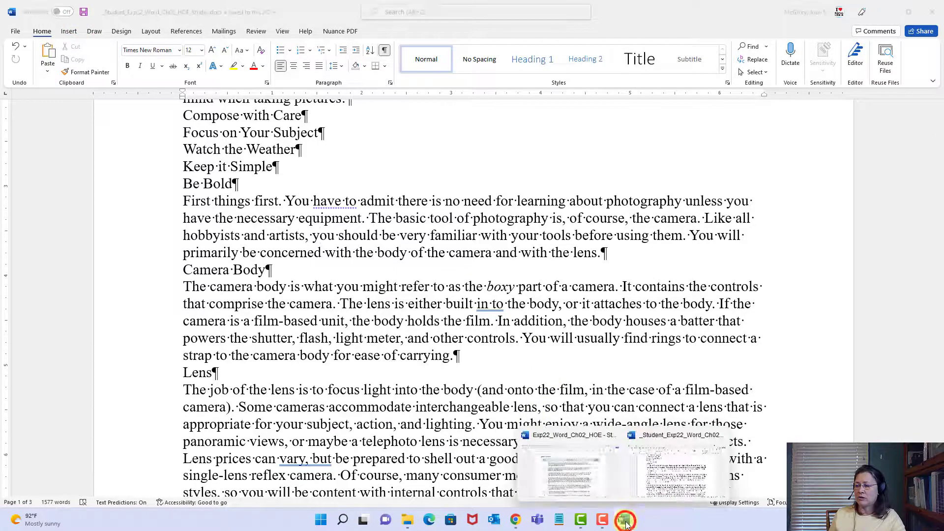
{"action": "left_click", "coordinate": [580, 477]}
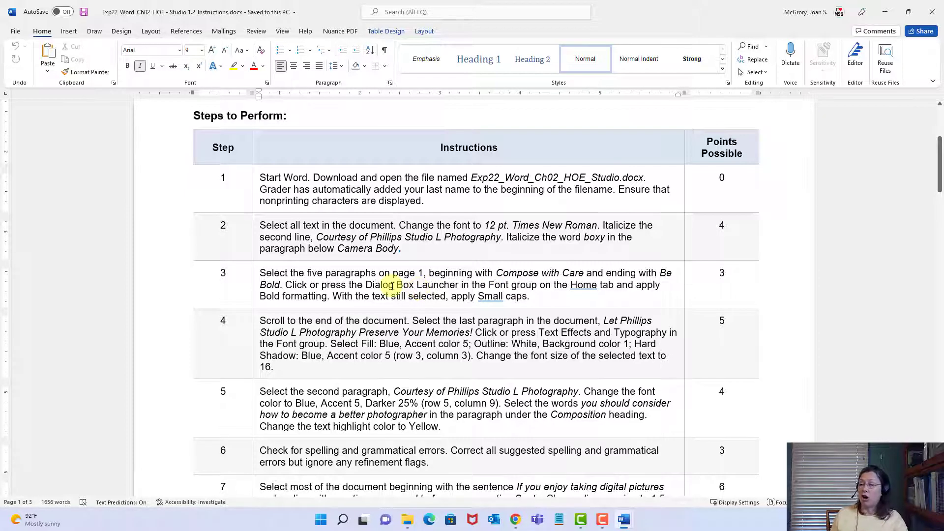
{"action": "double_click", "coordinate": [435, 284]}
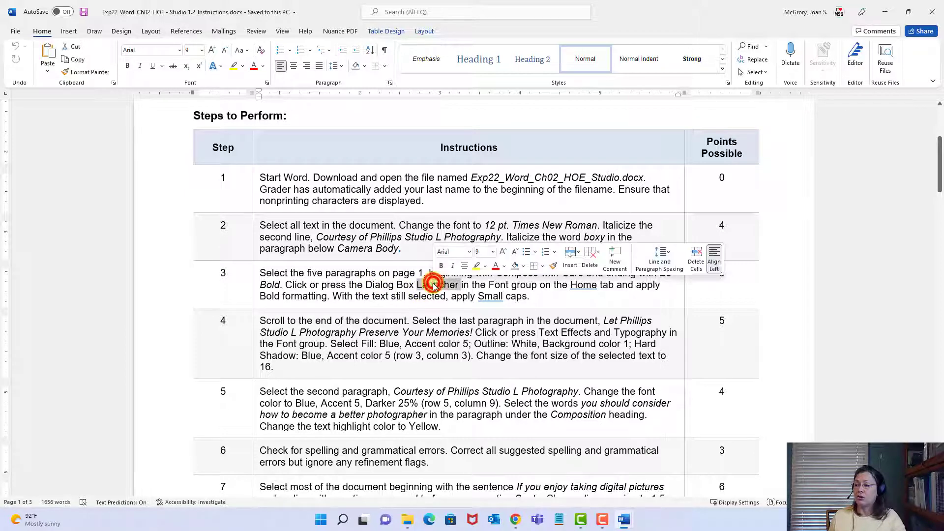
{"action": "left_click", "coordinate": [429, 284]}
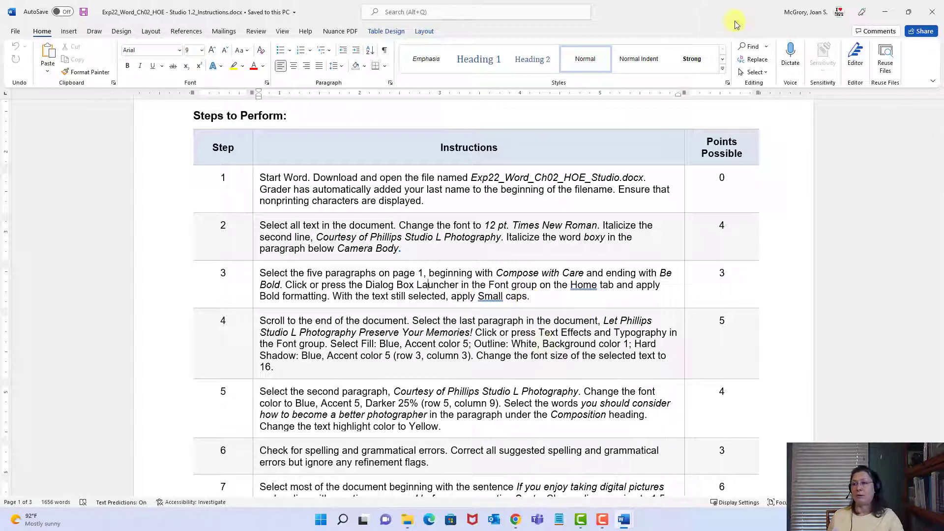
{"action": "left_click", "coordinate": [886, 11]}
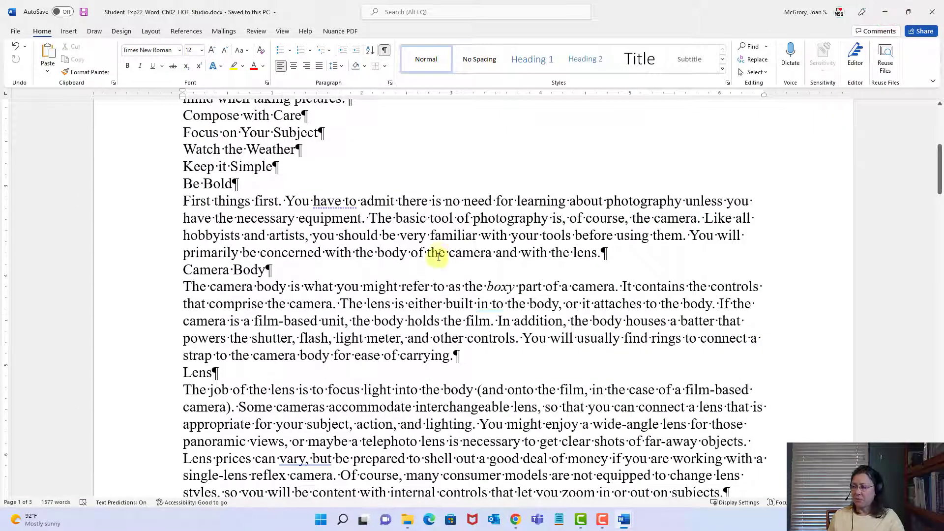
- Choose bold style and small caps in the Font dialog for the five paragraphs from "Compose with Care" through "Be Bold"
{"action": "scroll", "coordinate": [436, 253], "scroll_direction": "up", "scroll_amount": 3}
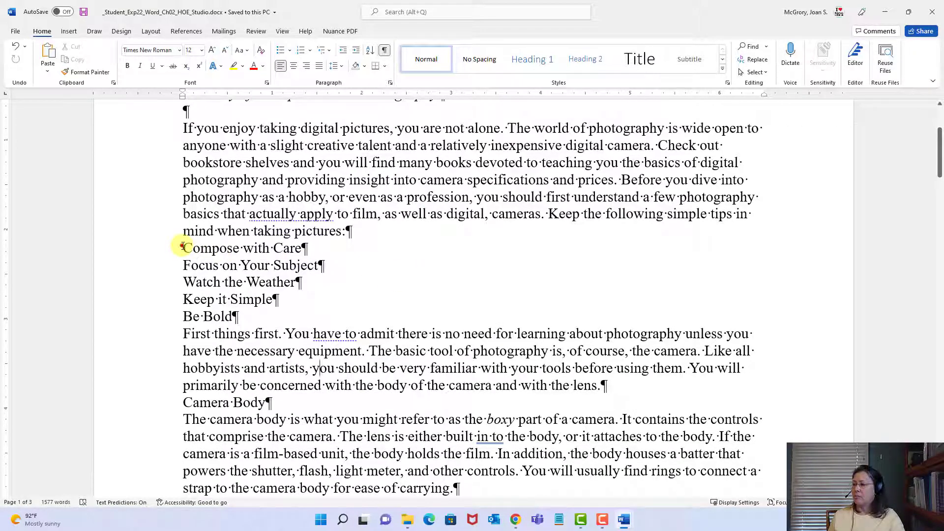
{"action": "left_click_drag", "start_coordinate": [180, 246], "coordinate": [320, 317]}
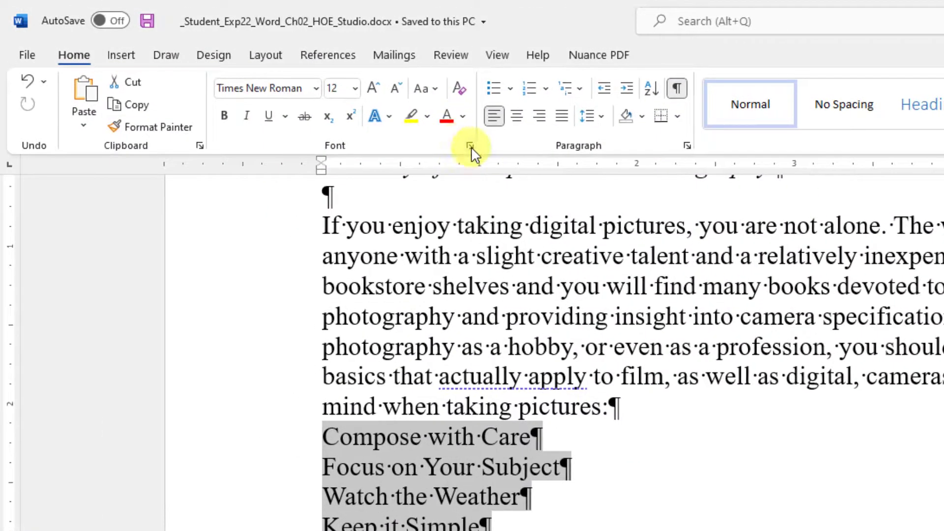
{"action": "left_click", "coordinate": [289, 90]}
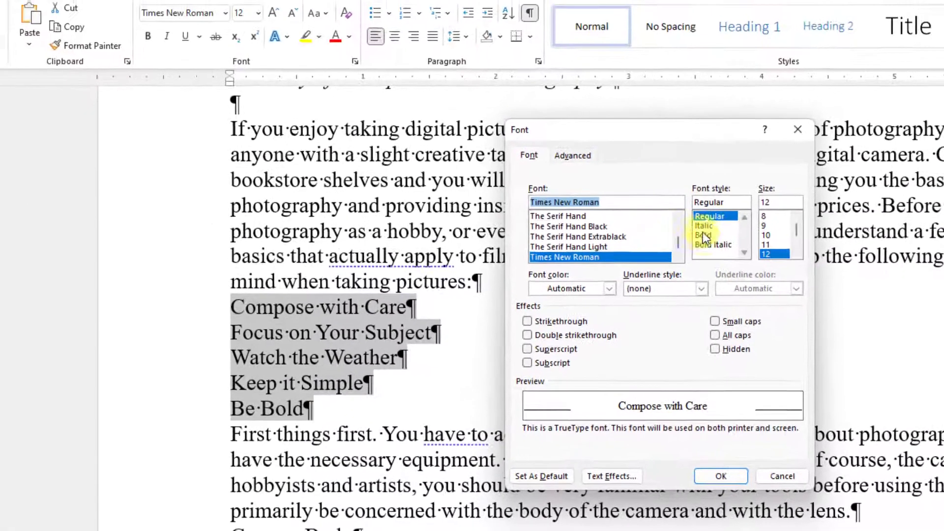
{"action": "left_click", "coordinate": [704, 236]}
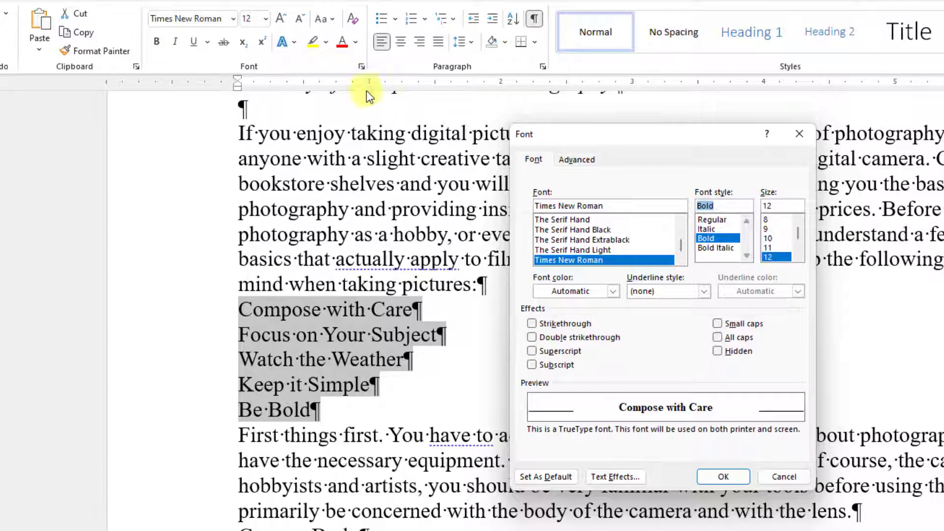
{"action": "left_click", "coordinate": [718, 324]}
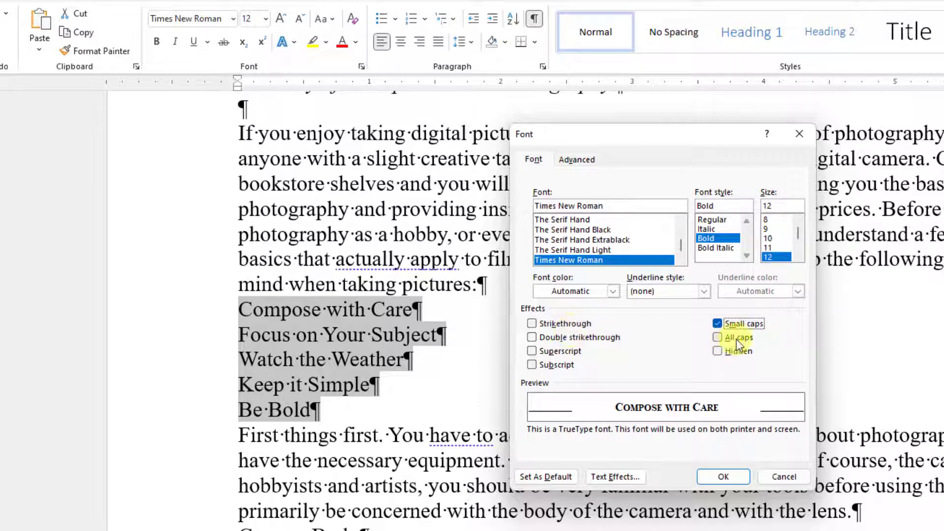
{"action": "left_click", "coordinate": [717, 324]}
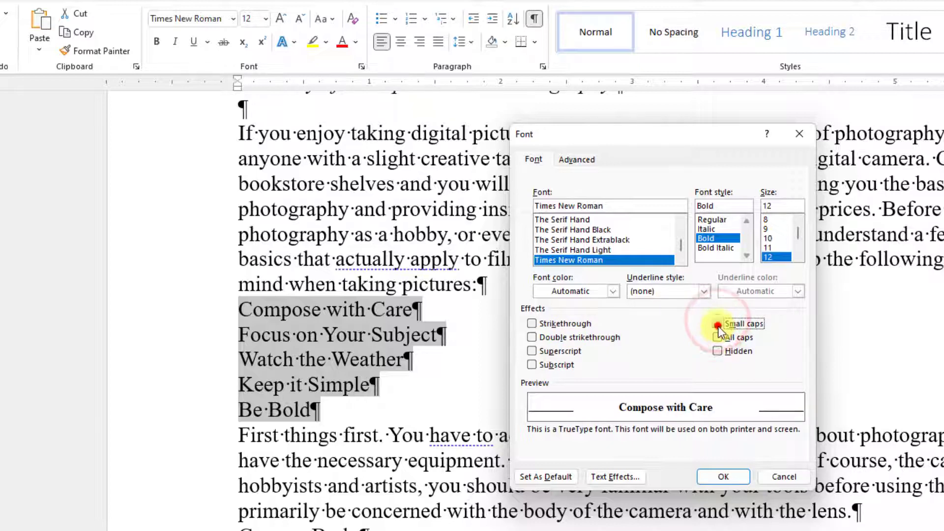
{"action": "left_click", "coordinate": [718, 324]}
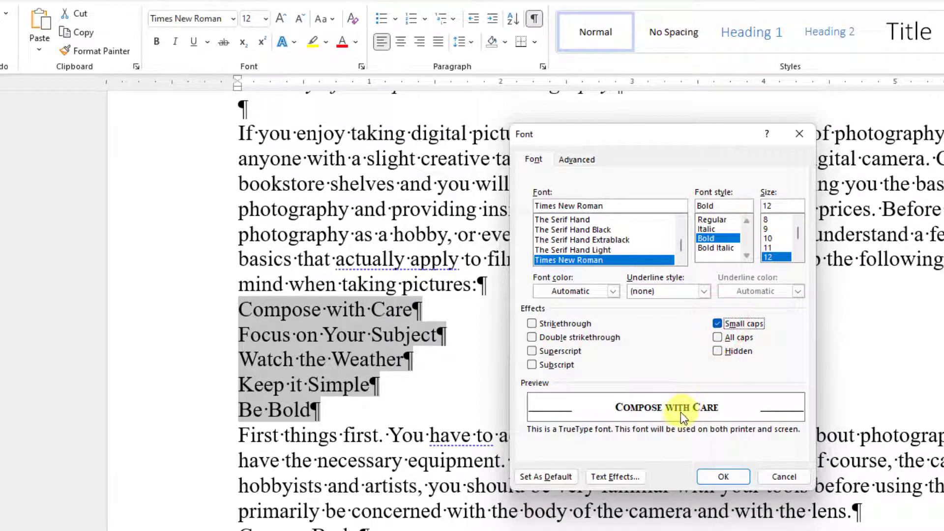
- Preview strikethrough and double strikethrough on the five paragraphs, clear both effects, and look over the advanced character spacing options
{"action": "left_click", "coordinate": [534, 323]}
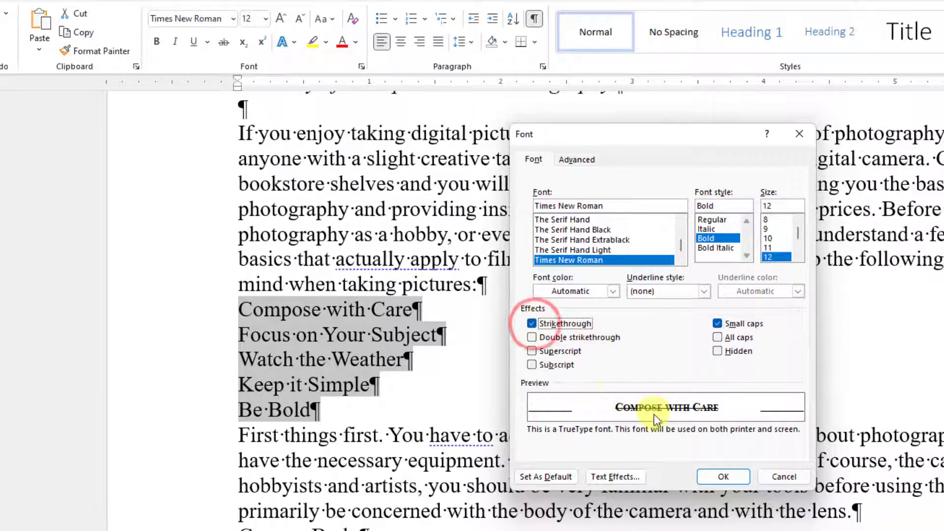
{"action": "left_click", "coordinate": [531, 336]}
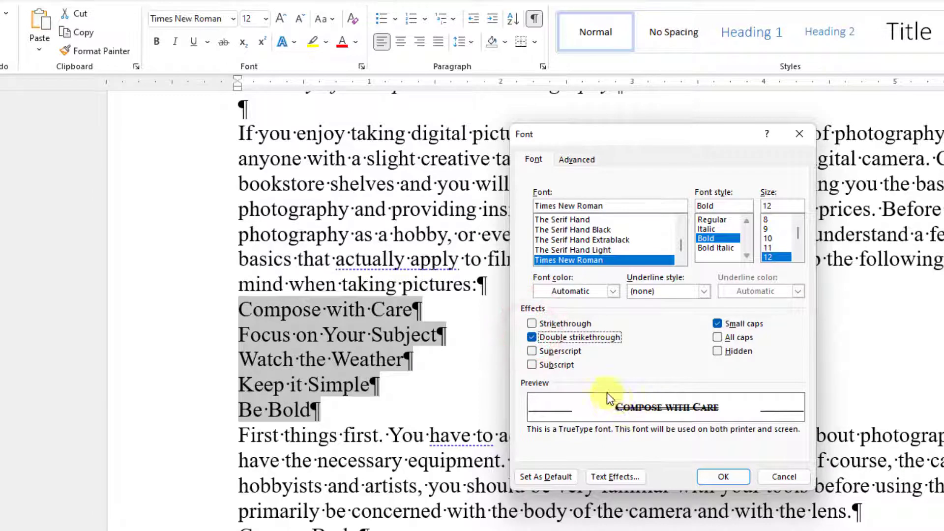
{"action": "left_click", "coordinate": [531, 337]}
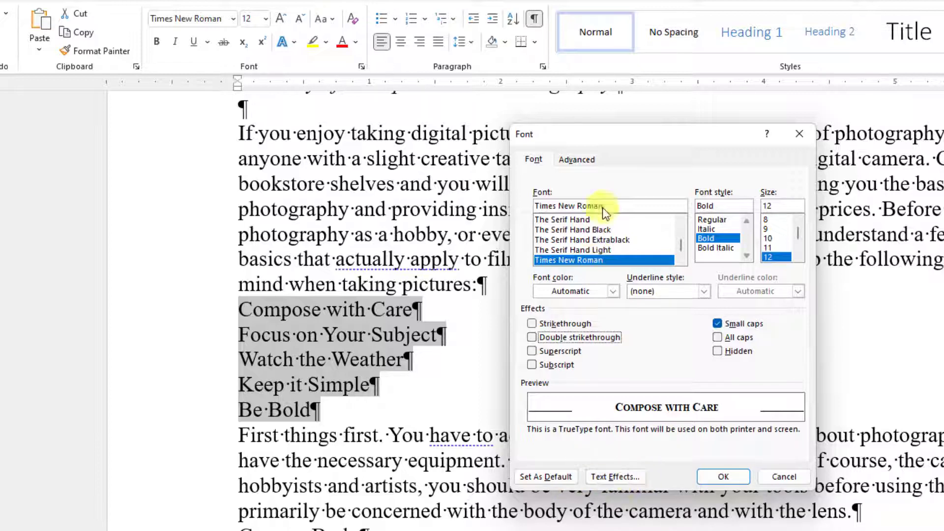
{"action": "left_click", "coordinate": [585, 160]}
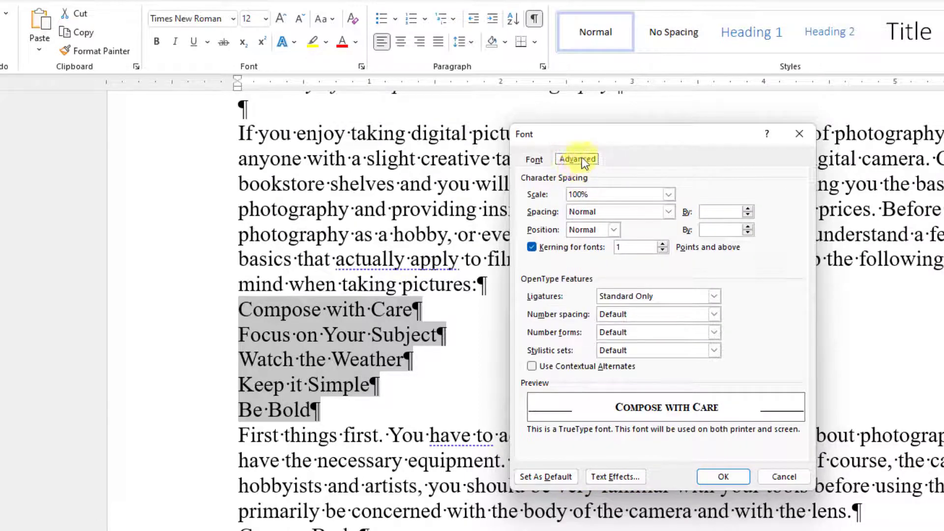
{"action": "left_click", "coordinate": [535, 159]}
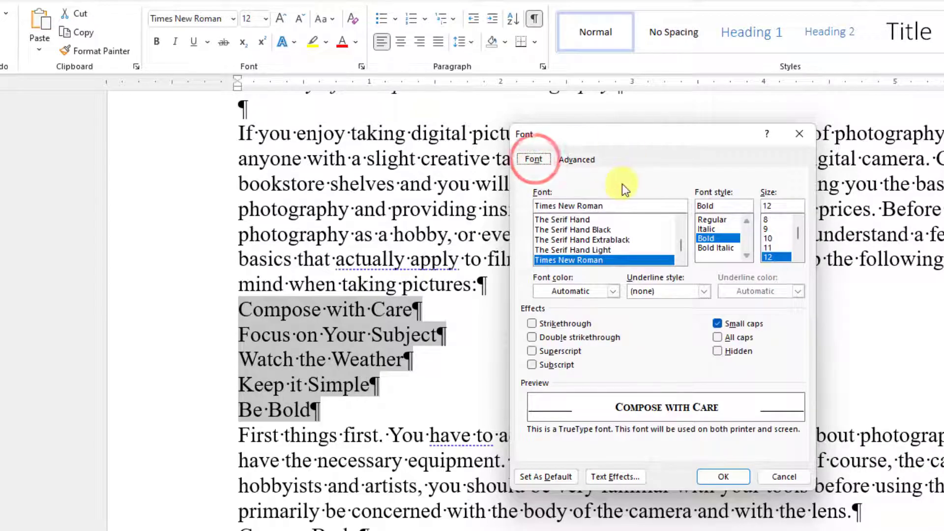
- Apply the chosen font settings to the five tip paragraphs and save the document
{"action": "left_click", "coordinate": [722, 476]}
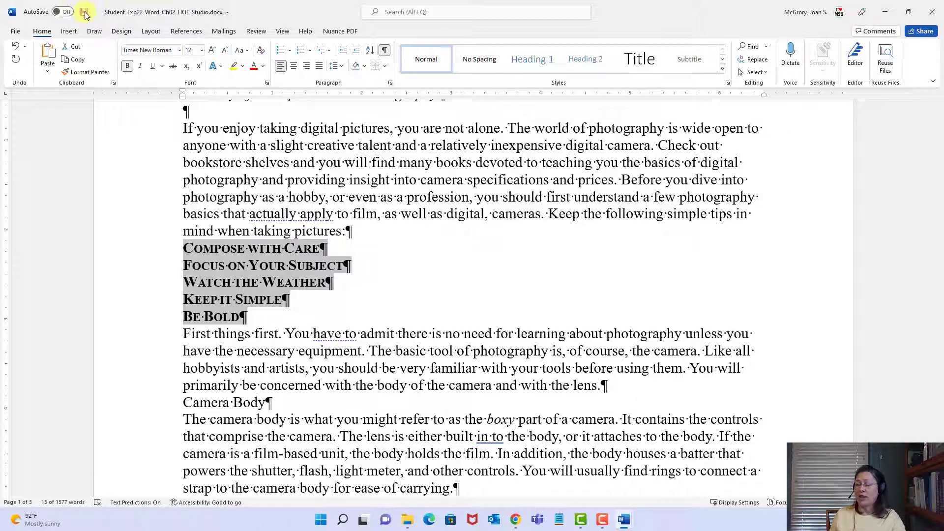
{"action": "left_click", "coordinate": [85, 15]}
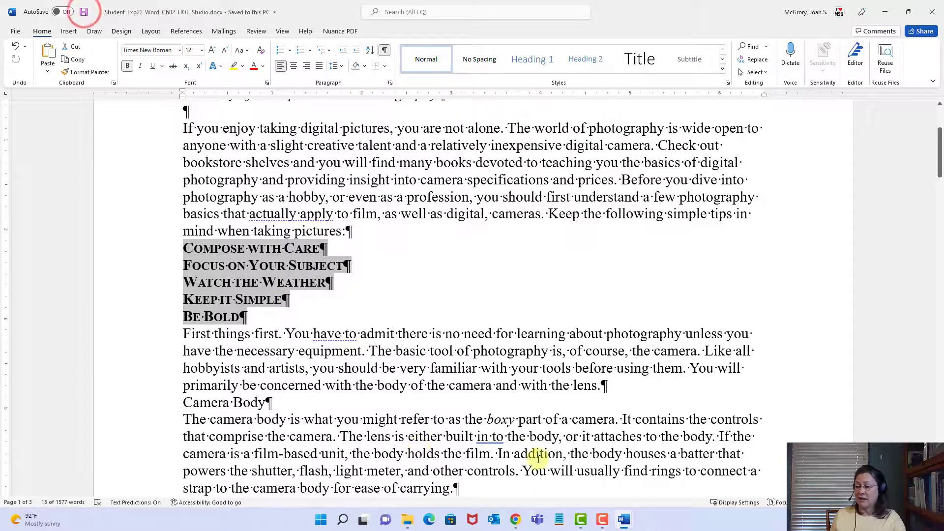
- Read step 4 of the instructions document about the last paragraph's text effect and font size, and return to the student document
{"action": "mouse_move", "coordinate": [626, 526]}
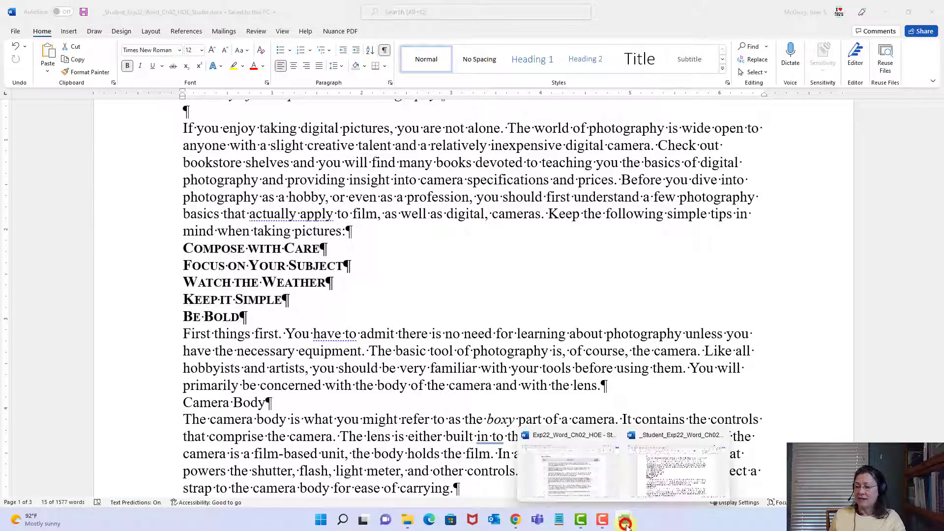
{"action": "left_click", "coordinate": [592, 484]}
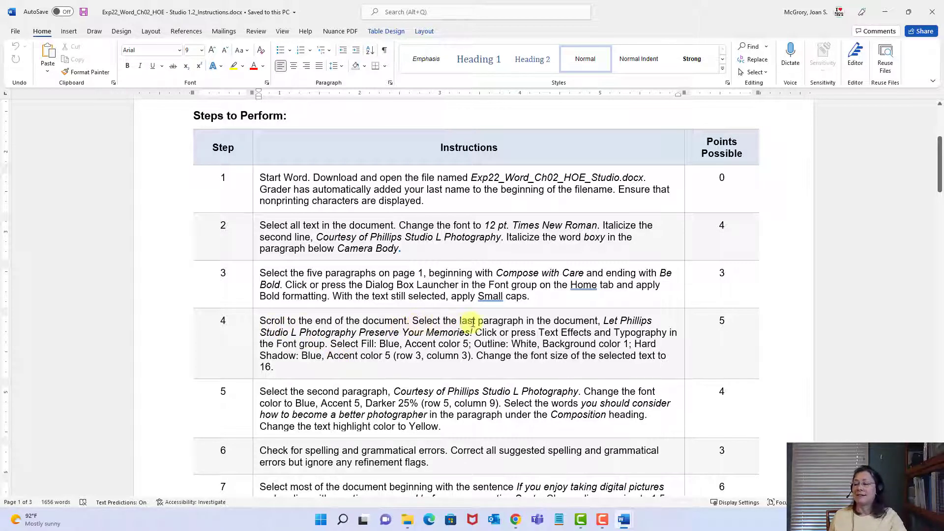
{"action": "left_click", "coordinate": [603, 320]}
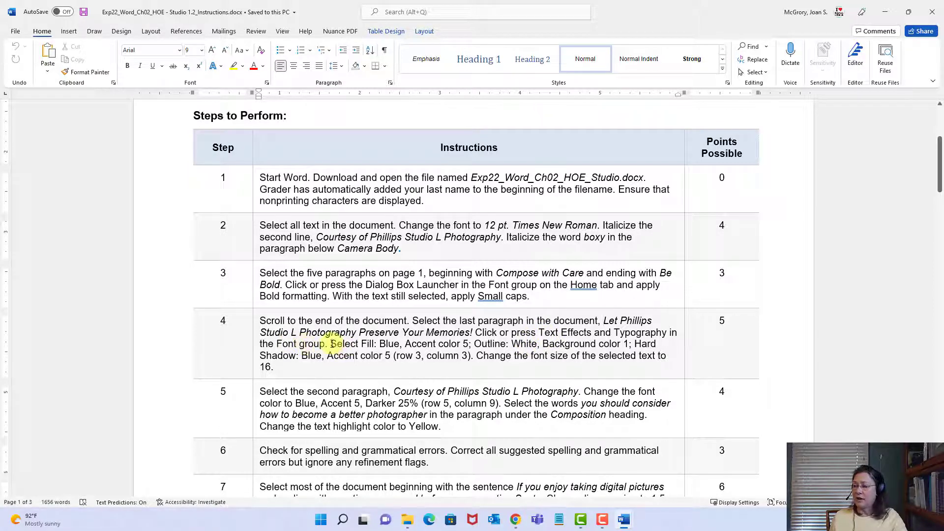
{"action": "left_click_drag", "start_coordinate": [332, 344], "coordinate": [445, 356]}
{"action": "left_click", "coordinate": [635, 343]}
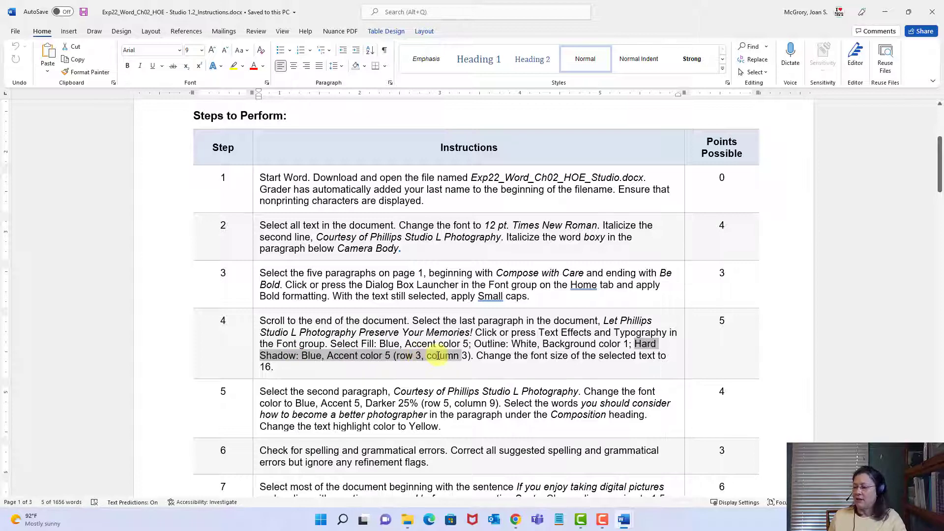
{"action": "left_click", "coordinate": [415, 359]}
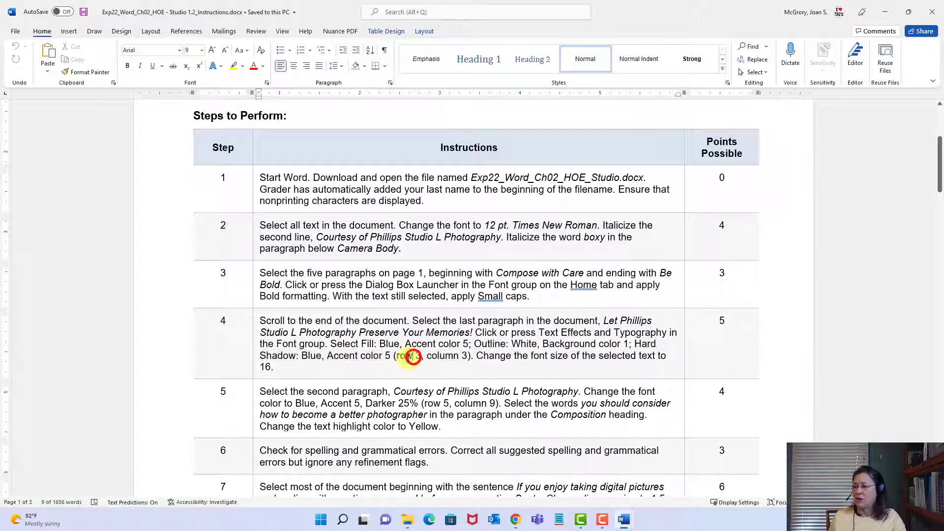
{"action": "left_click_drag", "start_coordinate": [397, 355], "coordinate": [467, 355]}
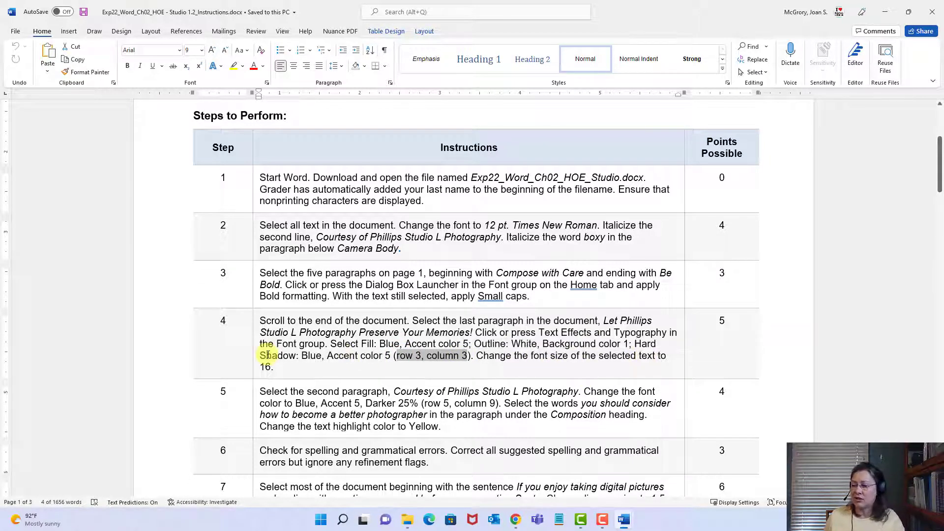
{"action": "left_click", "coordinate": [307, 365]}
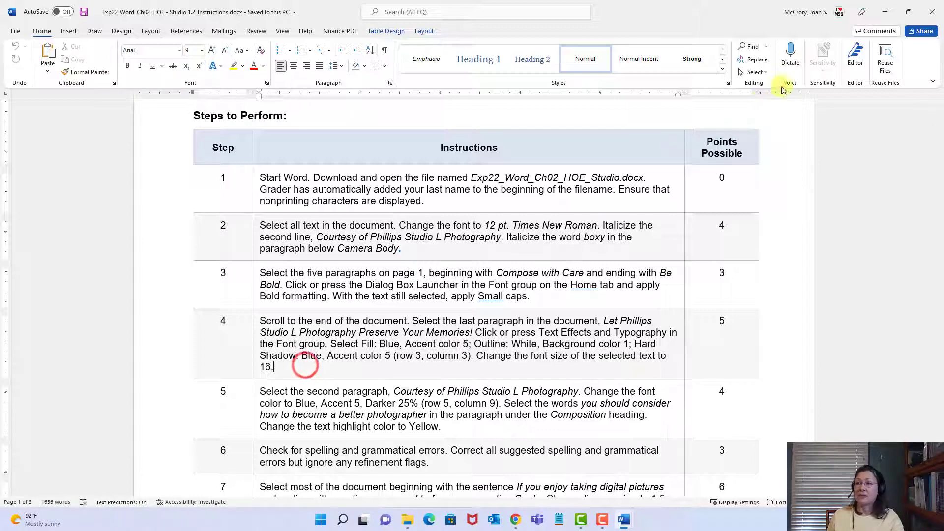
{"action": "left_click", "coordinate": [886, 13]}
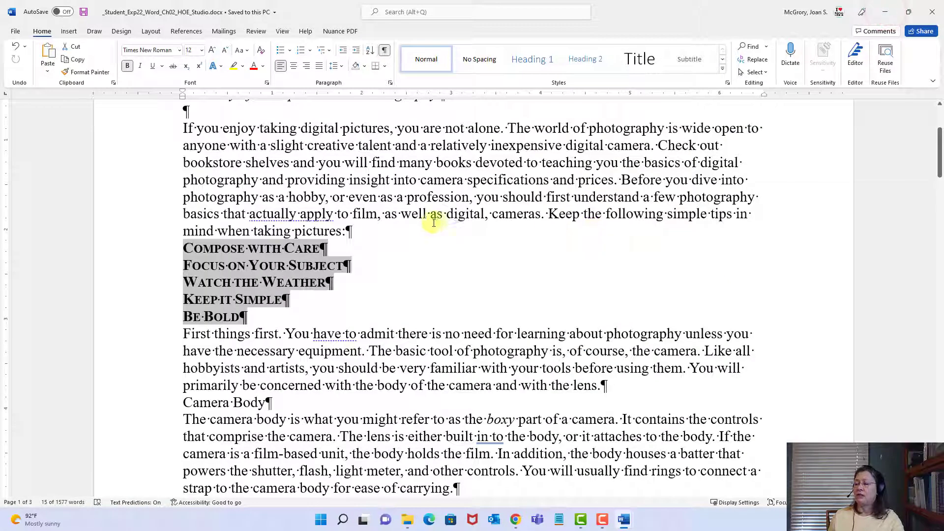
{"action": "left_click", "coordinate": [418, 240]}
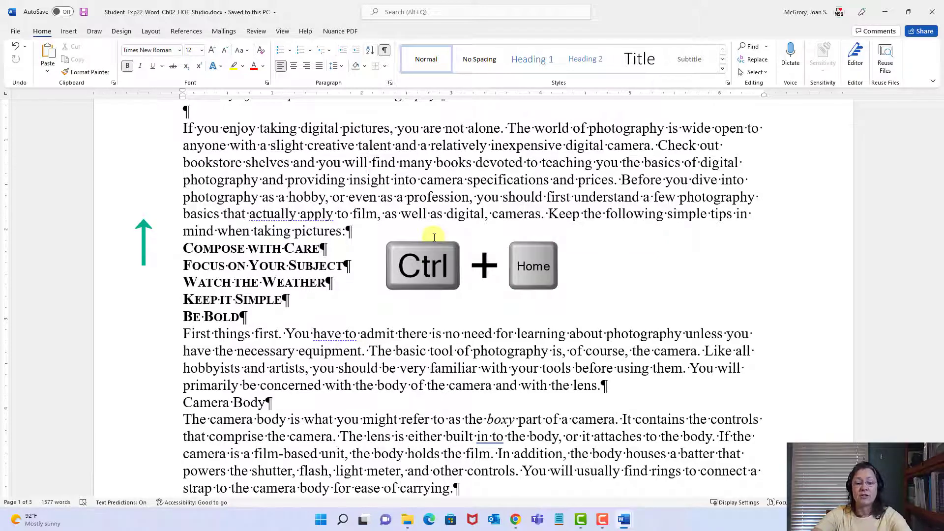
- Apply the text effect Fill: Blue, Accent color 5; Outline: White, Background color 1; Hard Shadow: Blue, Accent color 5 to the document's last paragraph
{"action": "key", "text": "ctrl+Home"}
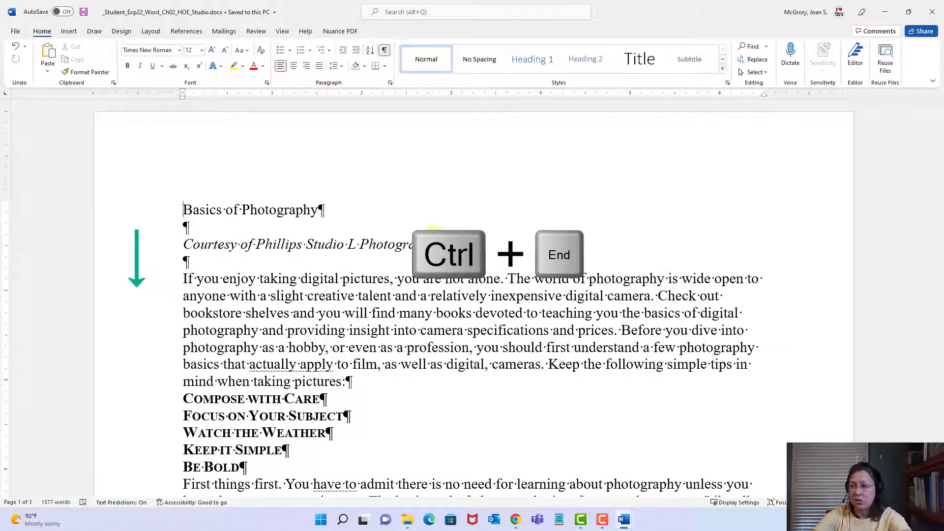
{"action": "key", "text": "ctrl+End"}
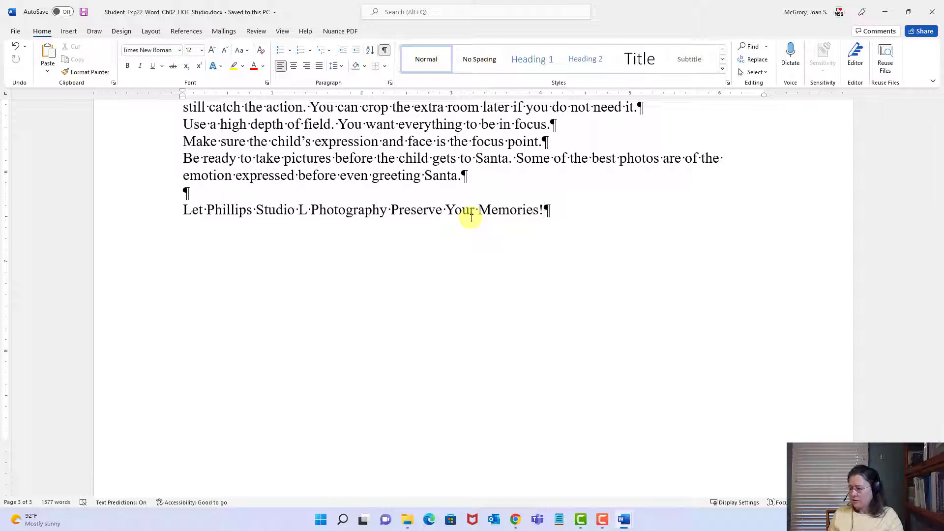
{"action": "triple_click", "coordinate": [366, 210]}
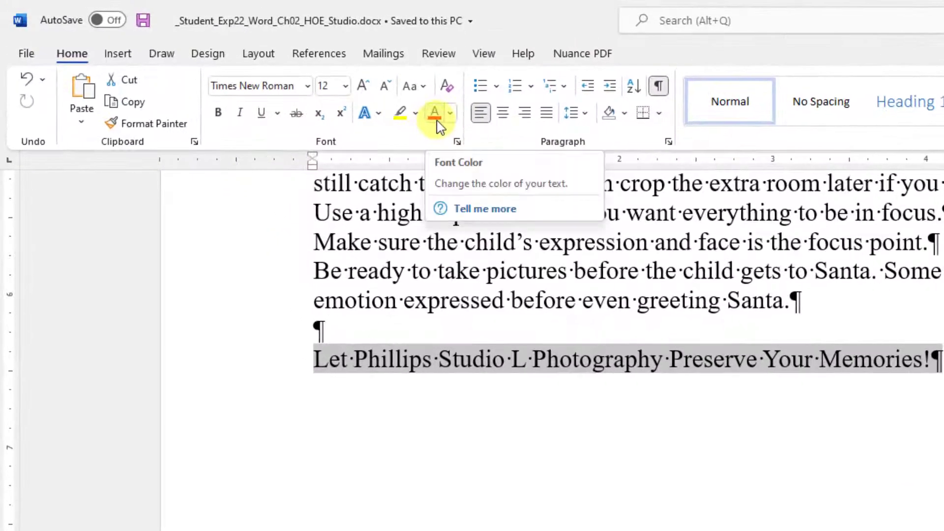
{"action": "left_click", "coordinate": [379, 114]}
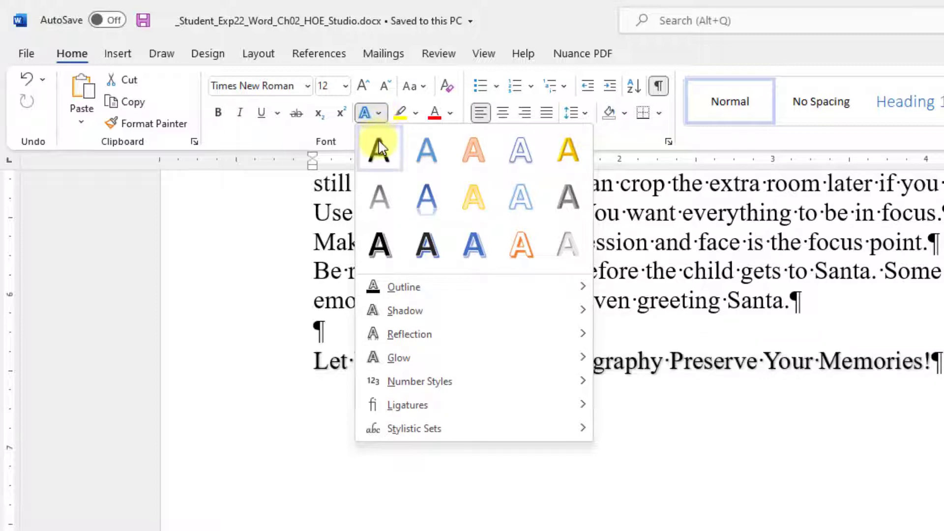
{"action": "left_click", "coordinate": [480, 251]}
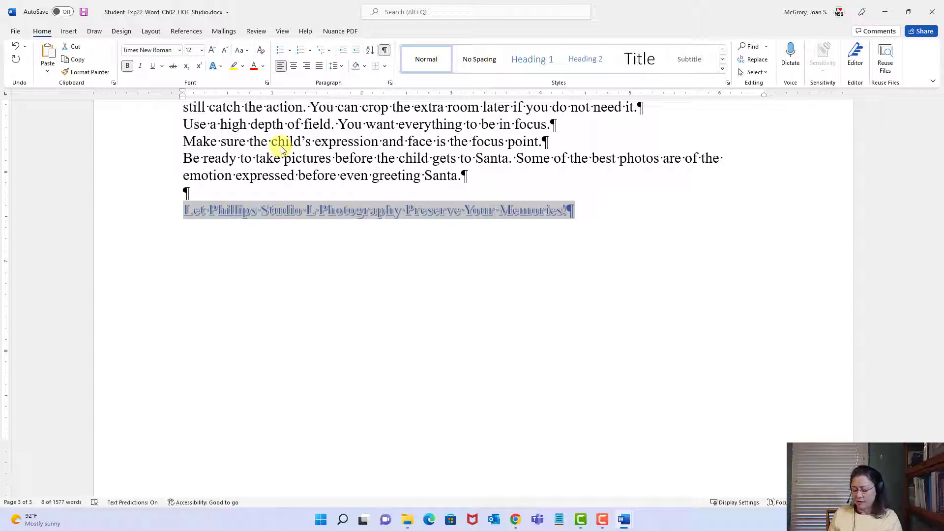
- Set the last paragraph's font size to 16 and save the document
{"action": "left_click", "coordinate": [202, 51]}
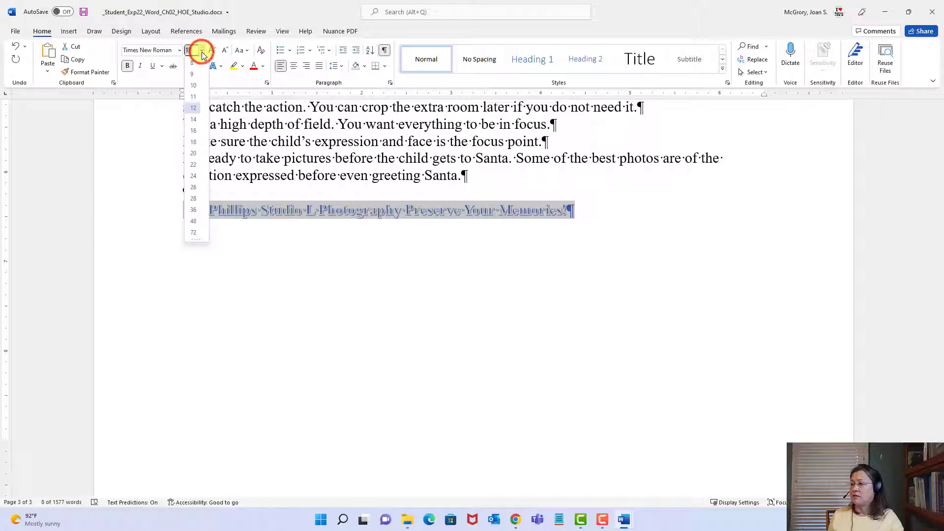
{"action": "left_click", "coordinate": [194, 131]}
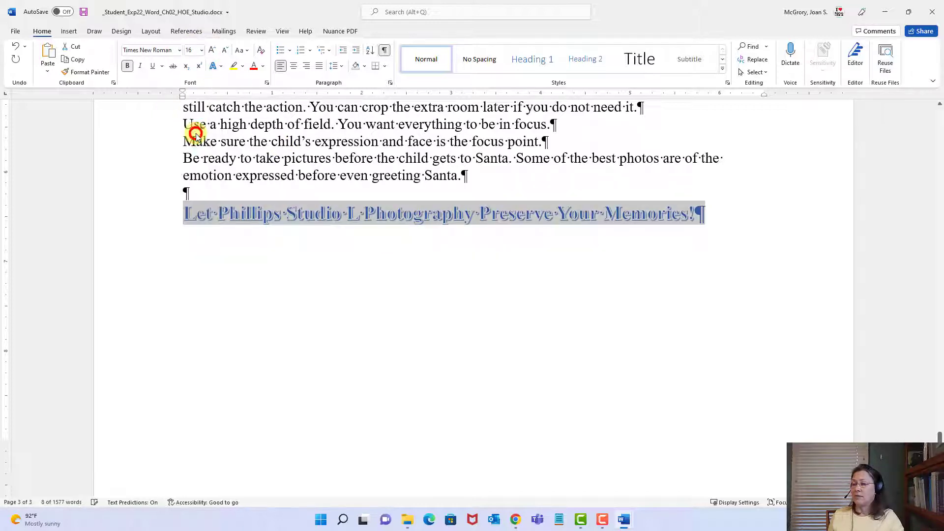
{"action": "left_click", "coordinate": [84, 14]}
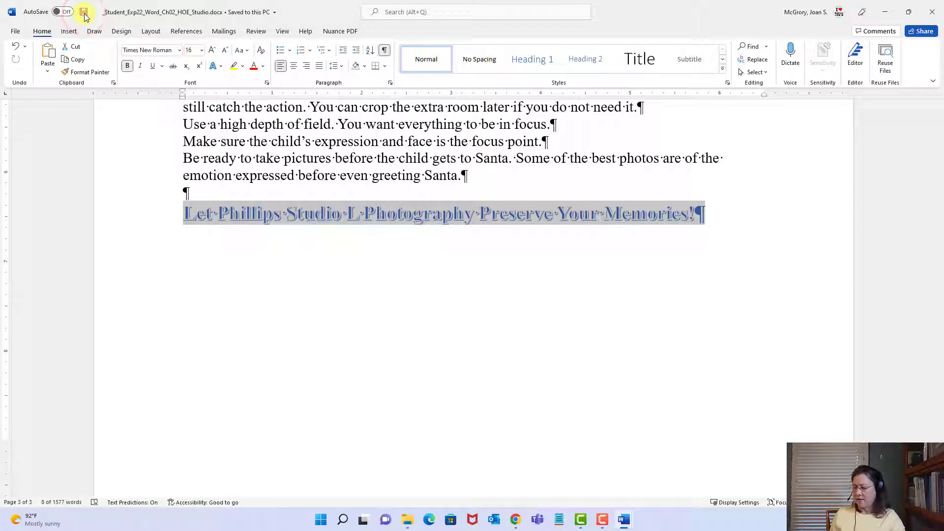
- Read step 5 of the instructions document about font color and text highlighting, and return to the student document
{"action": "left_click", "coordinate": [634, 521]}
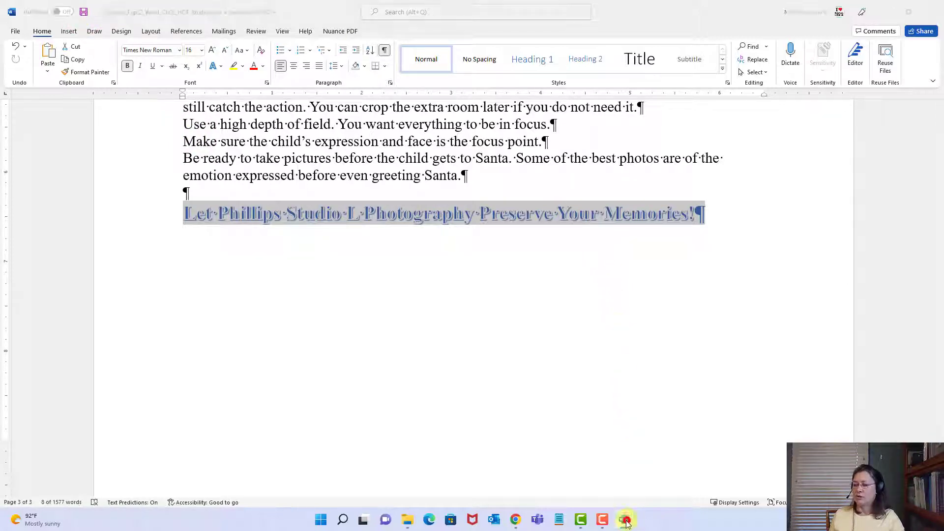
{"action": "left_click", "coordinate": [567, 464]}
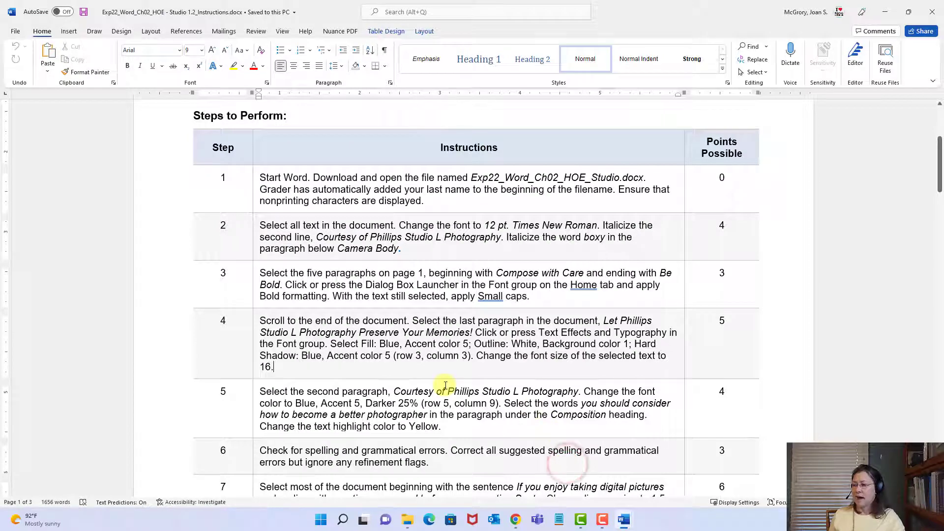
{"action": "scroll", "coordinate": [450, 362], "scroll_direction": "down", "scroll_amount": 3}
{"action": "scroll", "coordinate": [455, 364], "scroll_direction": "down", "scroll_amount": 1}
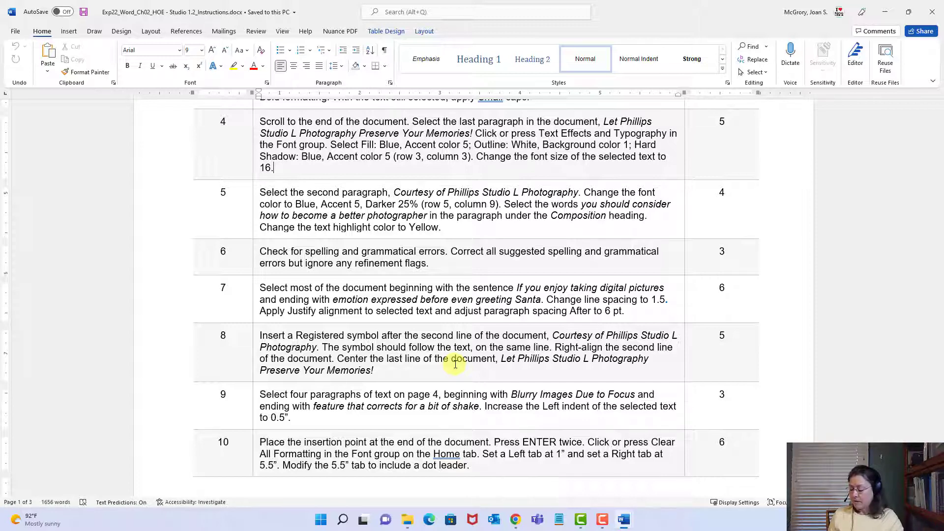
{"action": "left_click", "coordinate": [623, 521]}
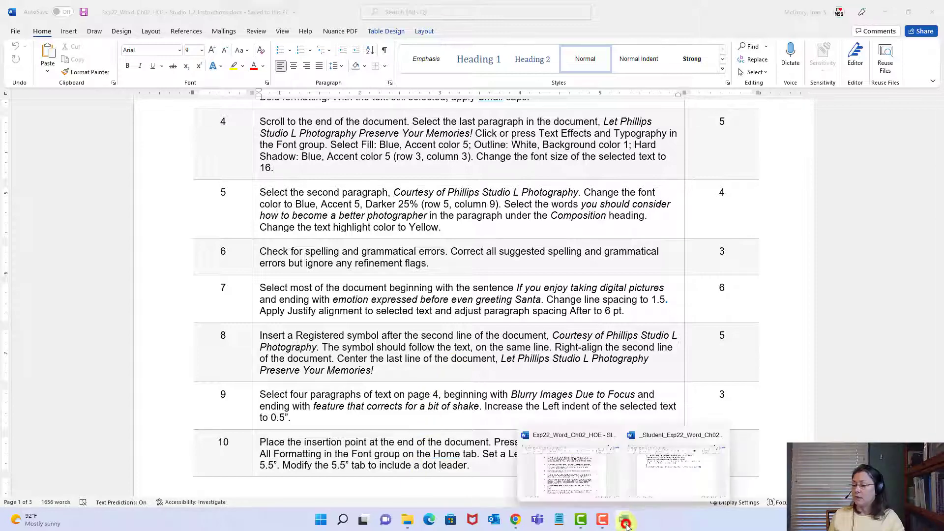
{"action": "left_click", "coordinate": [670, 470]}
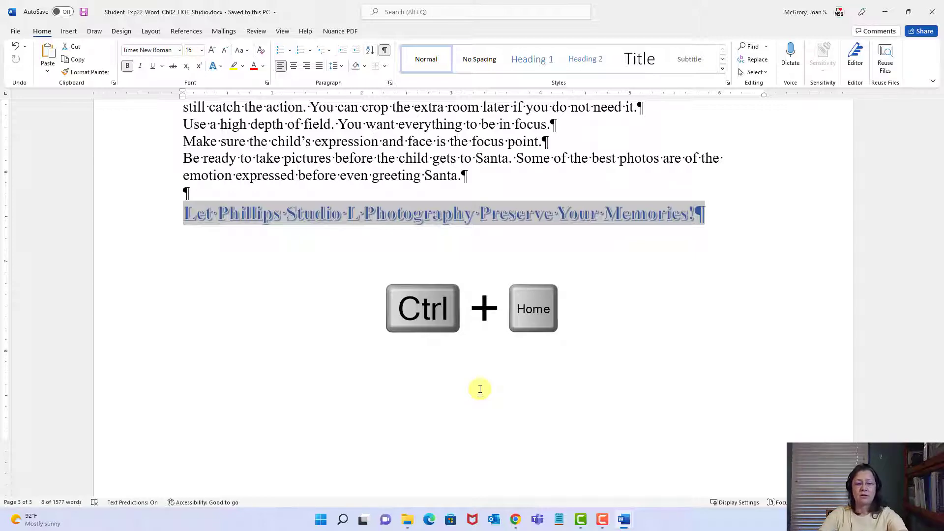
- Change the font color of the paragraph "Courtesy of Phillips Studio L Photography" to Blue, Accent 5, Darker 25%
{"action": "key", "text": "ctrl+Home"}
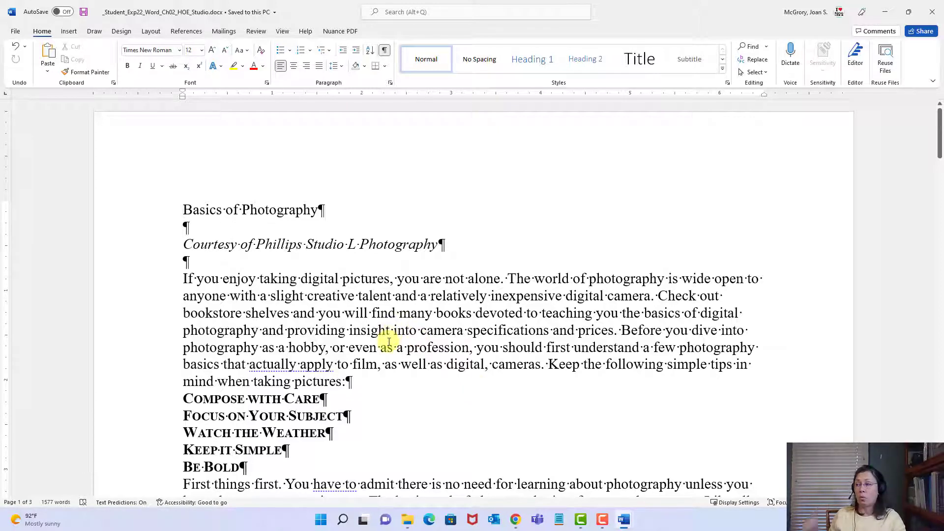
{"action": "double_click", "coordinate": [321, 210]}
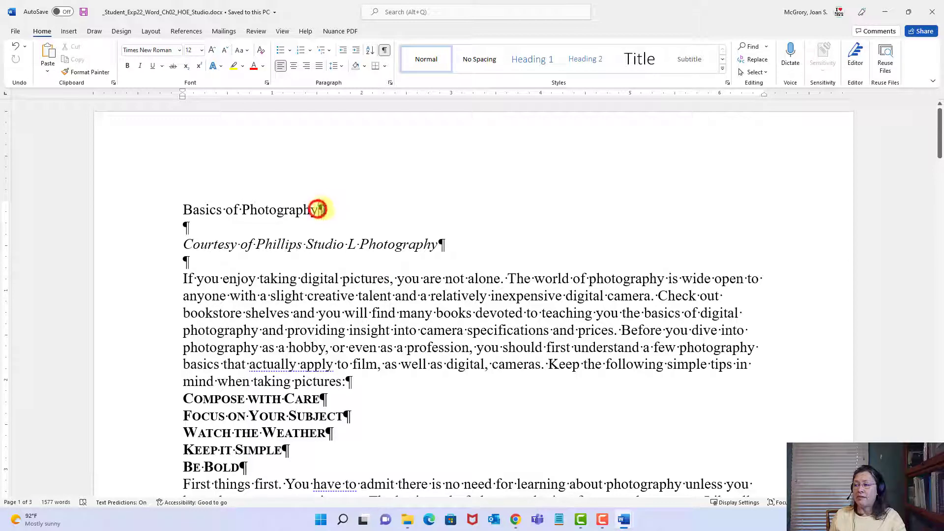
{"action": "double_click", "coordinate": [185, 227]}
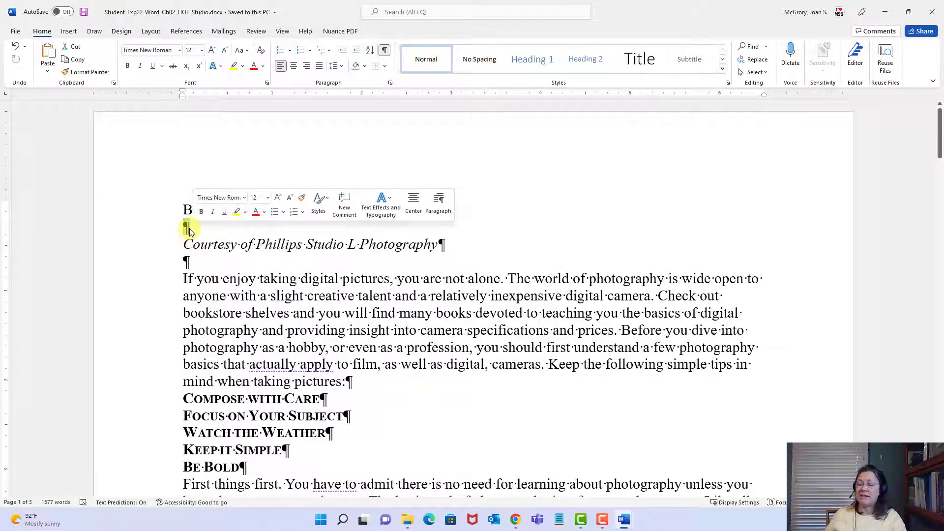
{"action": "left_click", "coordinate": [209, 246]}
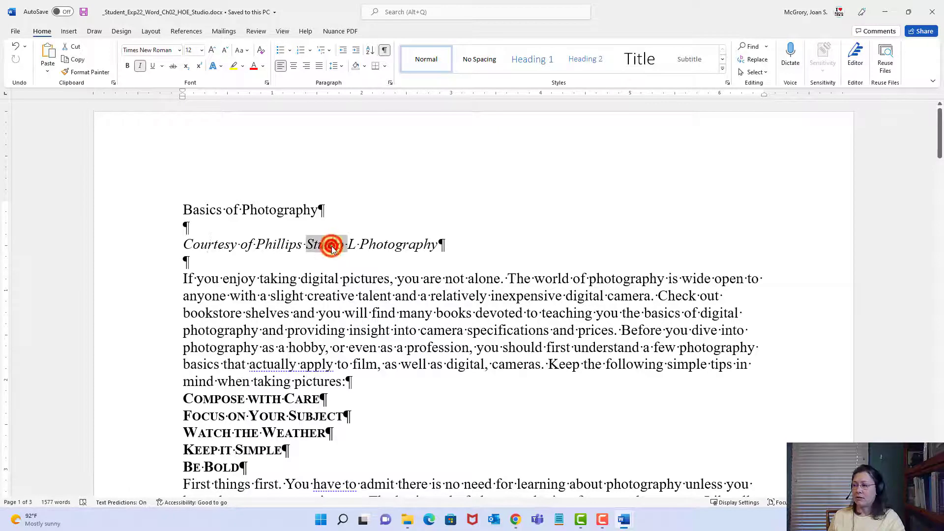
{"action": "triple_click", "coordinate": [333, 246]}
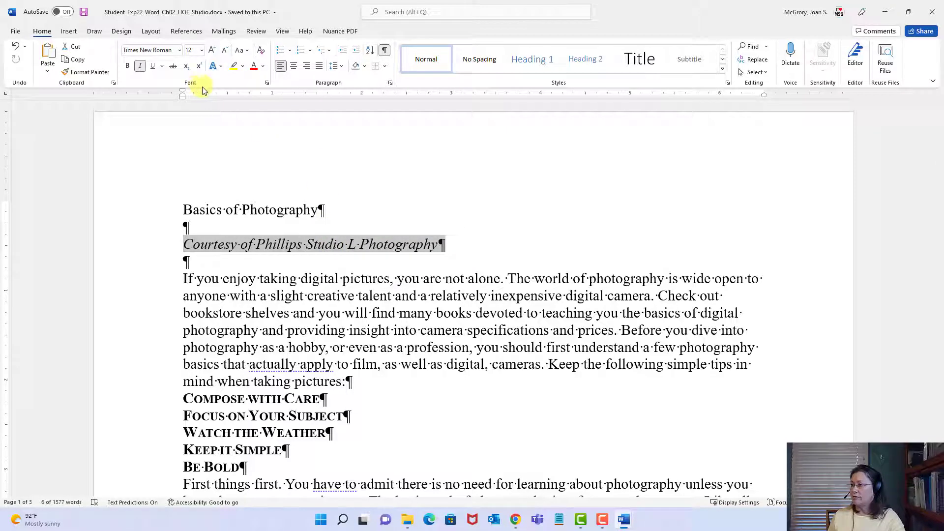
{"action": "left_click", "coordinate": [264, 69]}
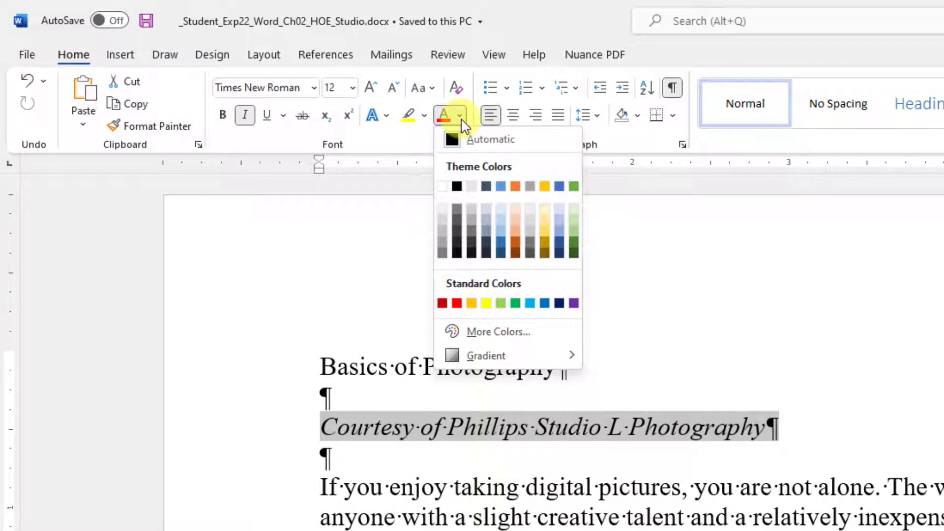
{"action": "left_click", "coordinate": [560, 242]}
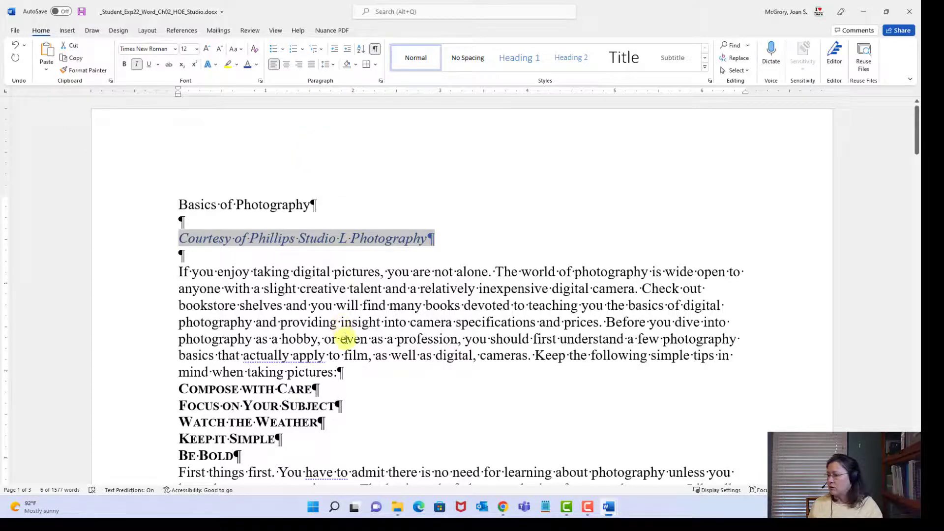
- Highlight "you should consider how to become a better photographer" in yellow in the paragraph under the Composition heading, and save the document
{"action": "scroll", "coordinate": [347, 340], "scroll_direction": "down", "scroll_amount": 3}
{"action": "scroll", "coordinate": [347, 340], "scroll_direction": "down", "scroll_amount": 3}
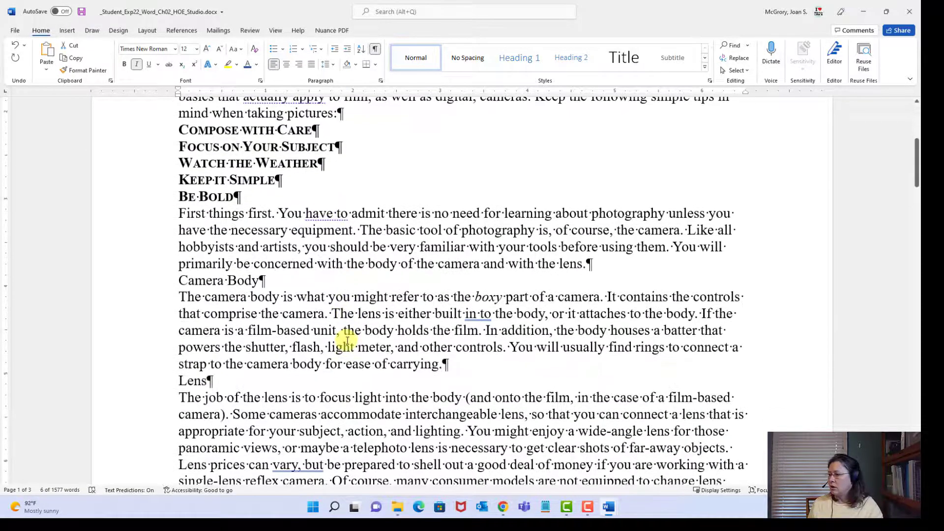
{"action": "scroll", "coordinate": [347, 340], "scroll_direction": "down", "scroll_amount": 5}
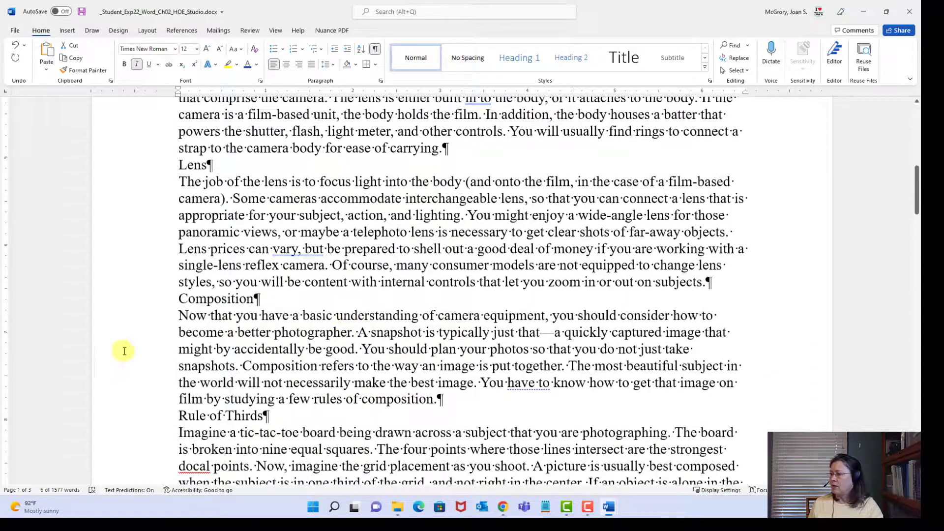
{"action": "triple_click", "coordinate": [228, 299]}
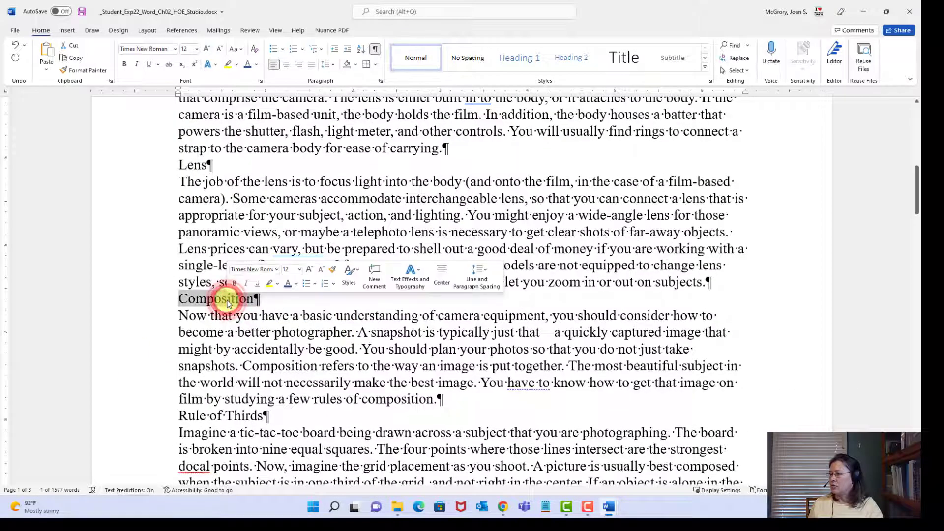
{"action": "scroll", "coordinate": [223, 305], "scroll_direction": "down", "scroll_amount": 1}
{"action": "scroll", "coordinate": [223, 306], "scroll_direction": "down", "scroll_amount": 2}
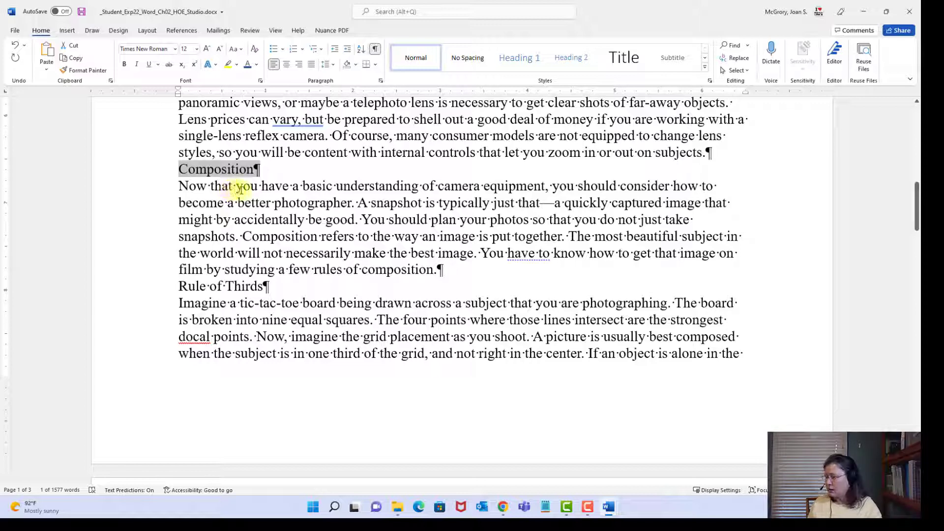
{"action": "left_click", "coordinate": [554, 185]}
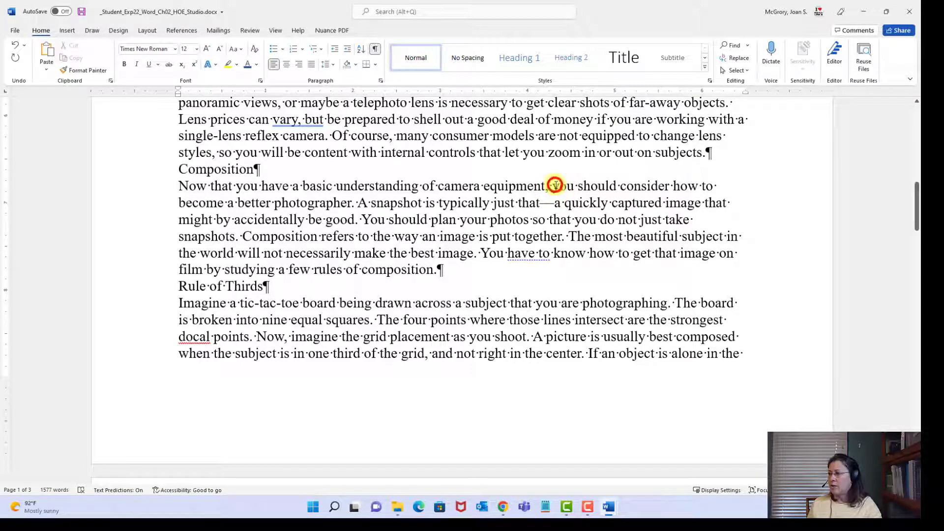
{"action": "left_click_drag", "start_coordinate": [554, 186], "coordinate": [350, 206]}
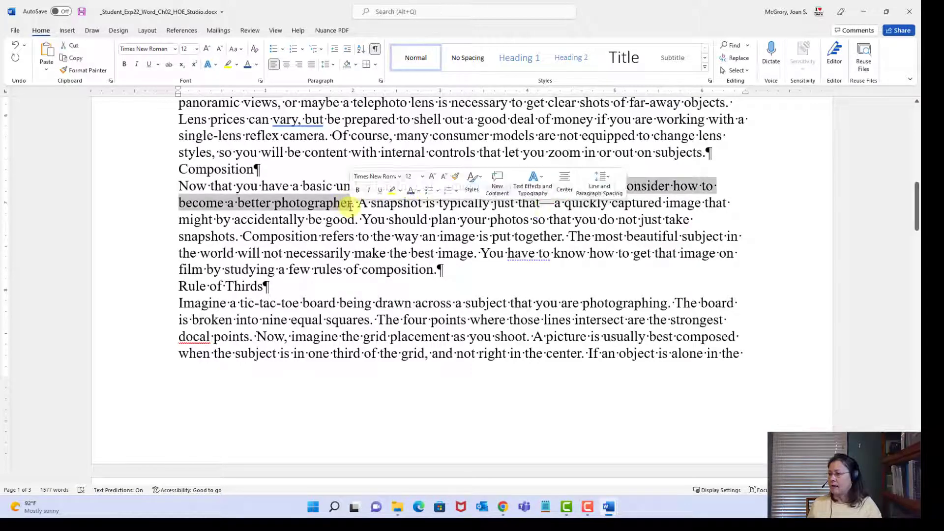
{"action": "left_click", "coordinate": [617, 257]}
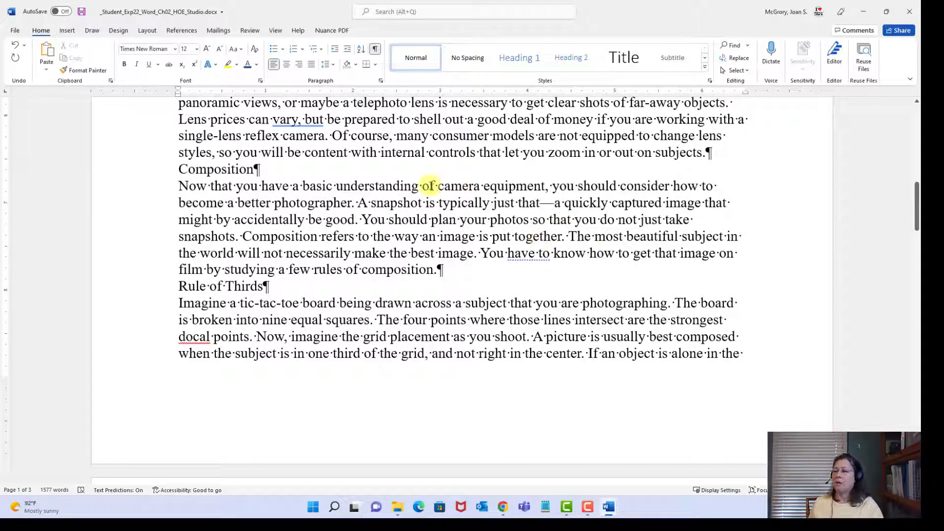
{"action": "double_click", "coordinate": [452, 186]}
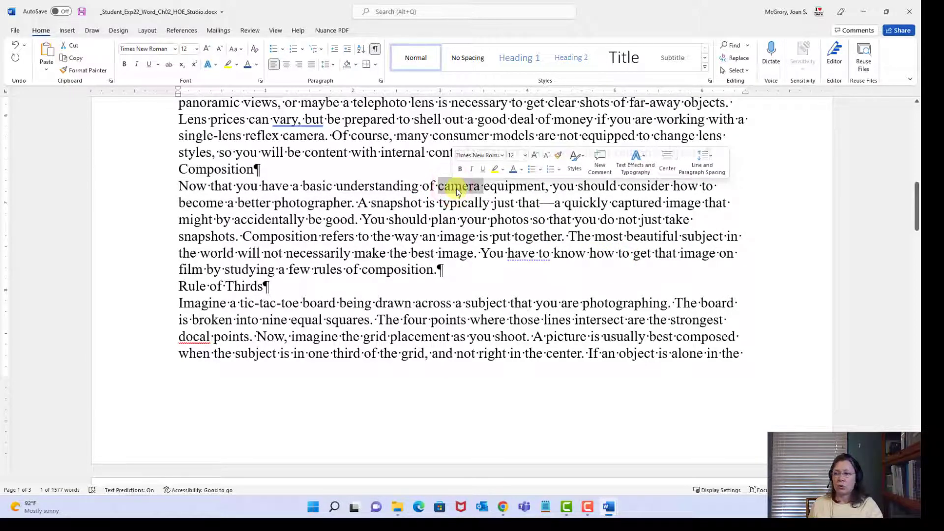
{"action": "triple_click", "coordinate": [457, 191]}
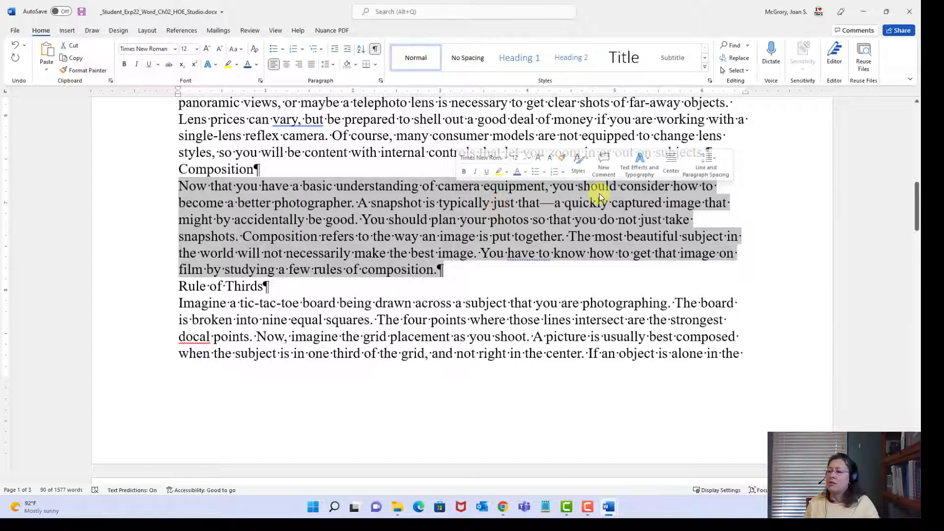
{"action": "left_click", "coordinate": [555, 190]}
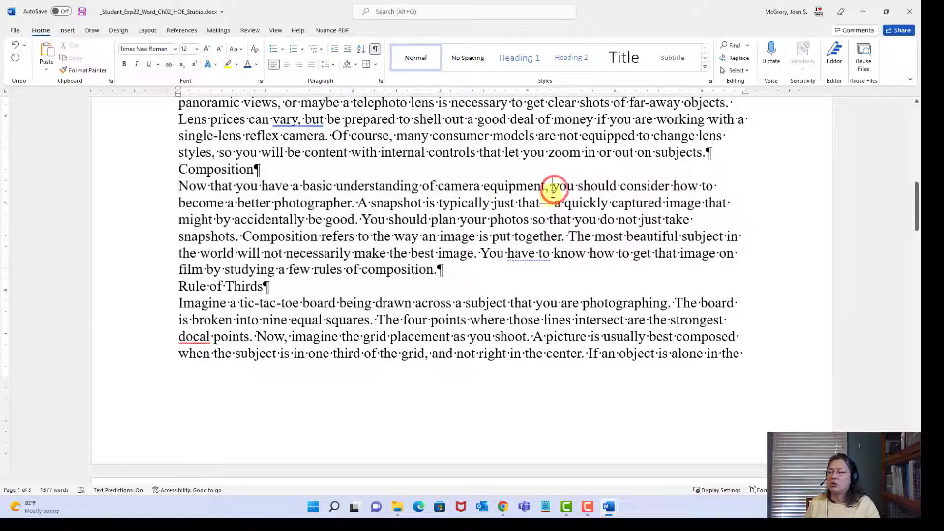
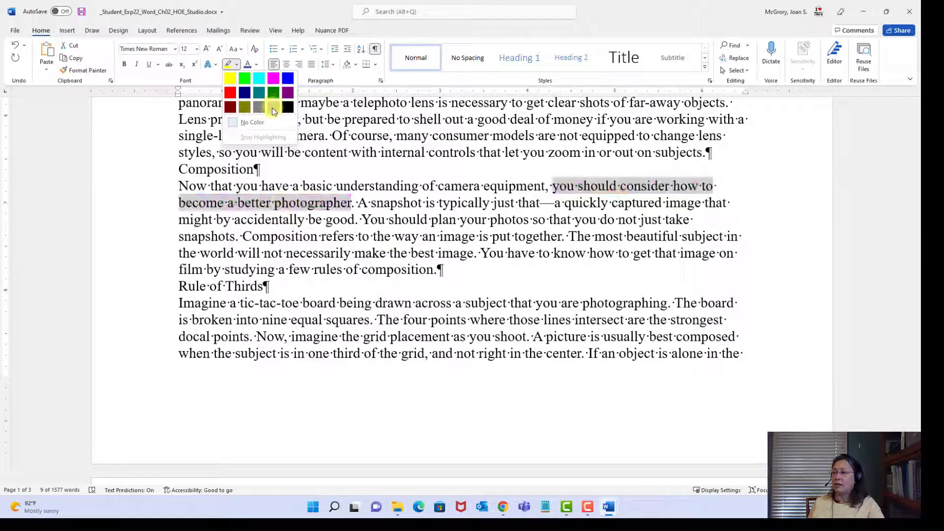
{"action": "left_click", "coordinate": [230, 78]}
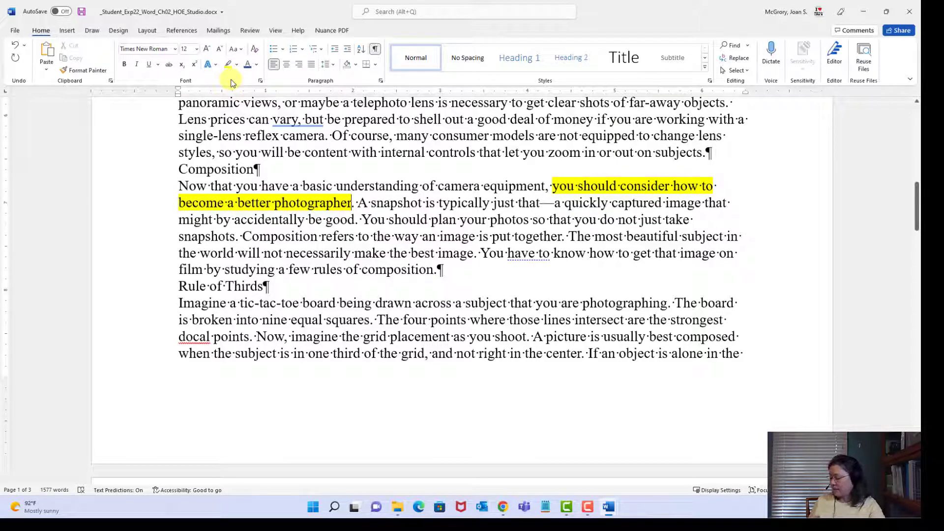
{"action": "left_click", "coordinate": [82, 12]}
- Read step 6 of the instructions document about spelling and grammar corrections, and return to the student document
{"action": "mouse_move", "coordinate": [622, 513]}
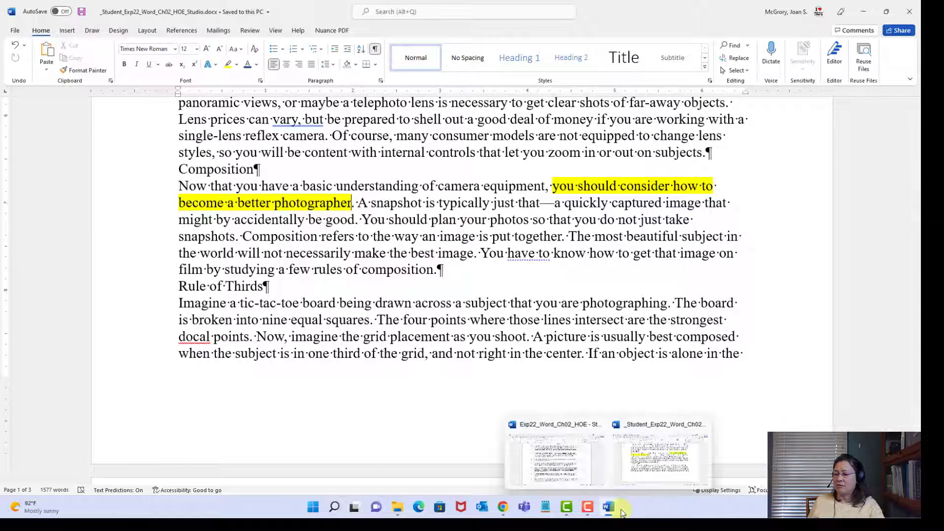
{"action": "left_click", "coordinate": [577, 471]}
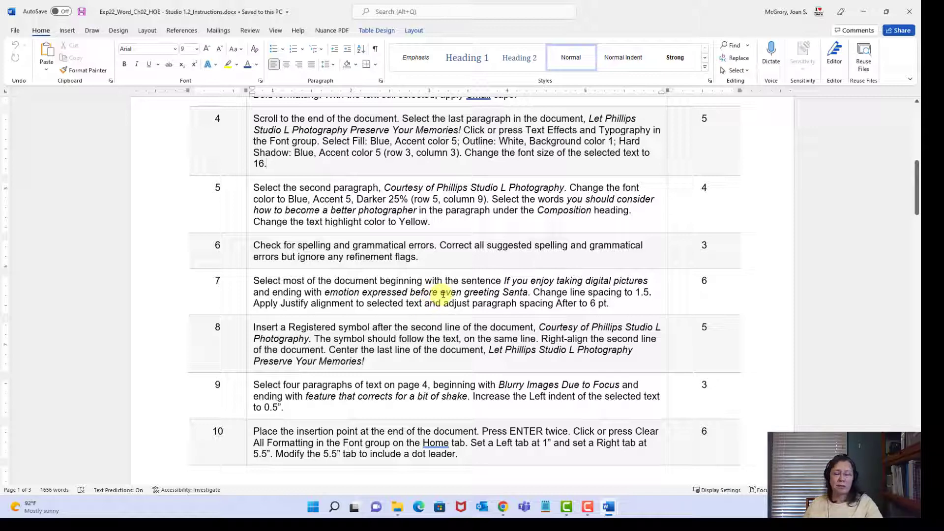
{"action": "mouse_move", "coordinate": [608, 508]}
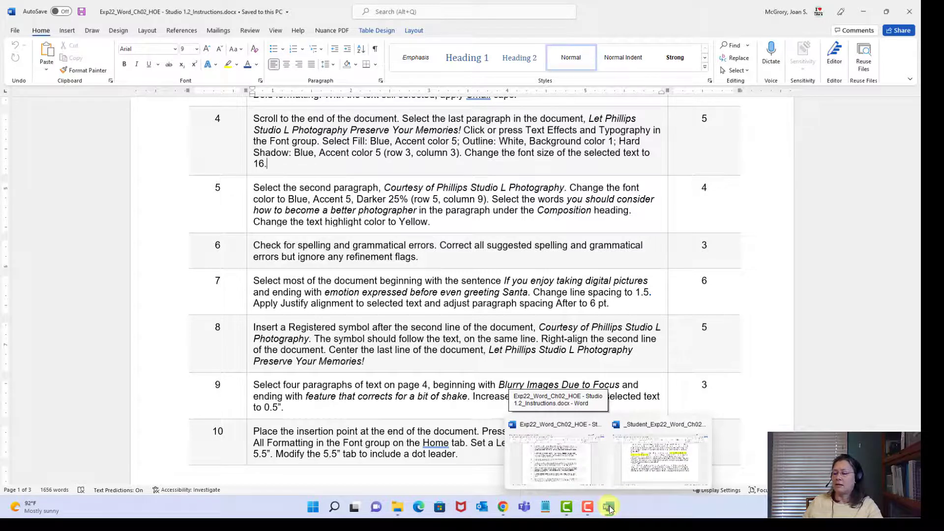
{"action": "left_click", "coordinate": [643, 456]}
{"action": "left_click", "coordinate": [521, 299]}
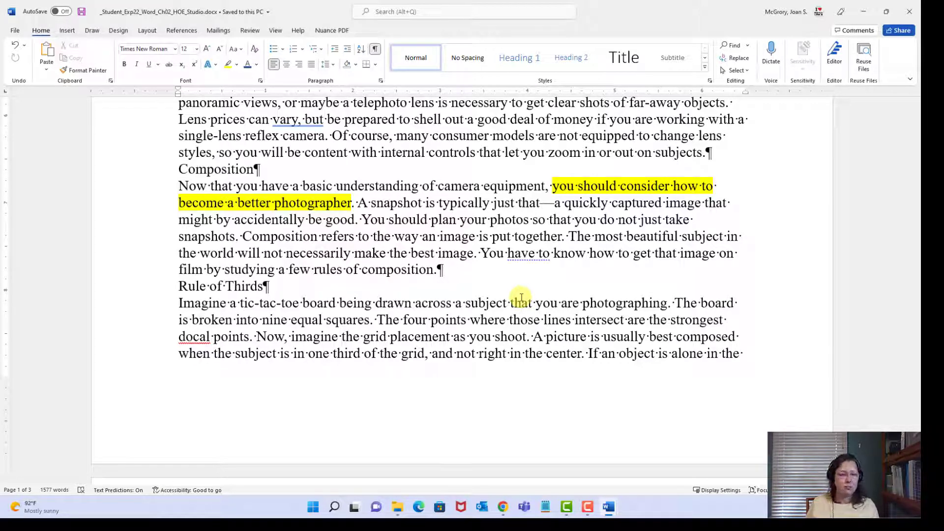
- Check the document with Editor from its beginning, correcting the misspelled words to "focal", "When" and "above"
{"action": "key", "text": "ctrl+Home"}
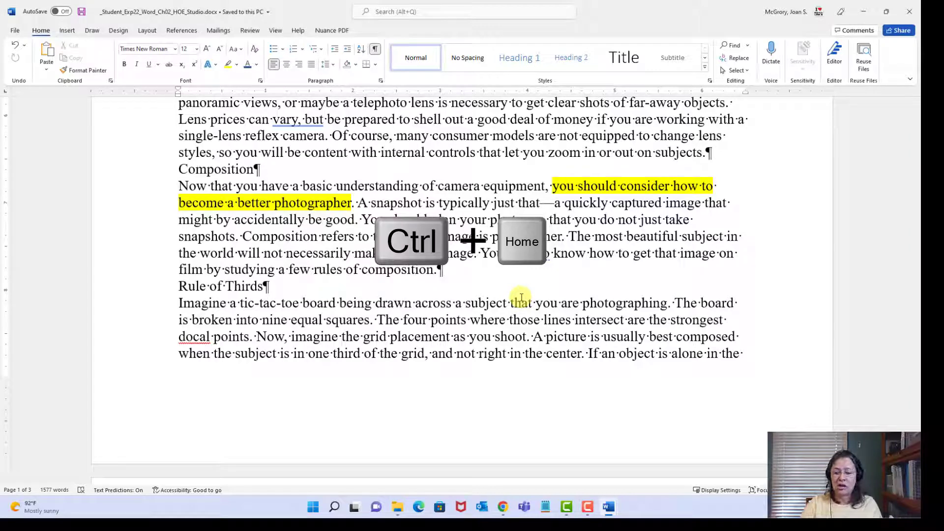
{"action": "key", "text": "ctrl+Home"}
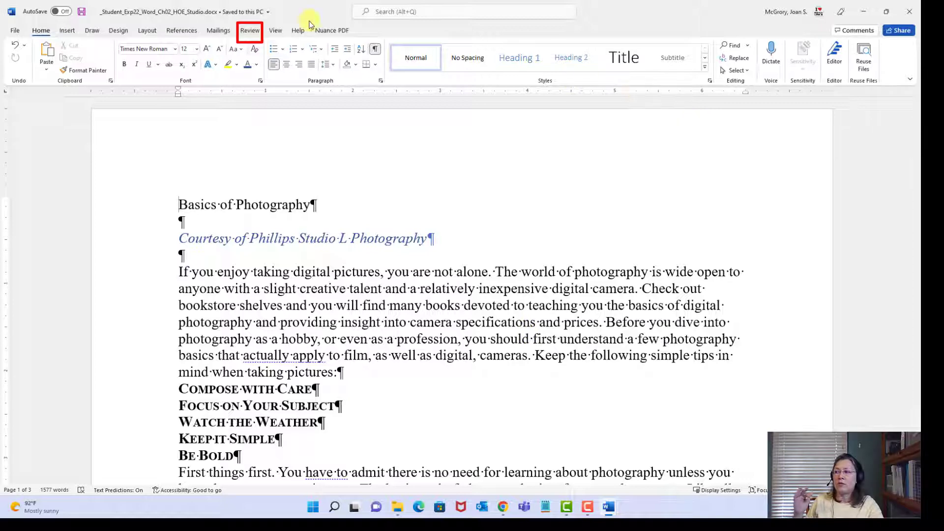
{"action": "left_click", "coordinate": [254, 36]}
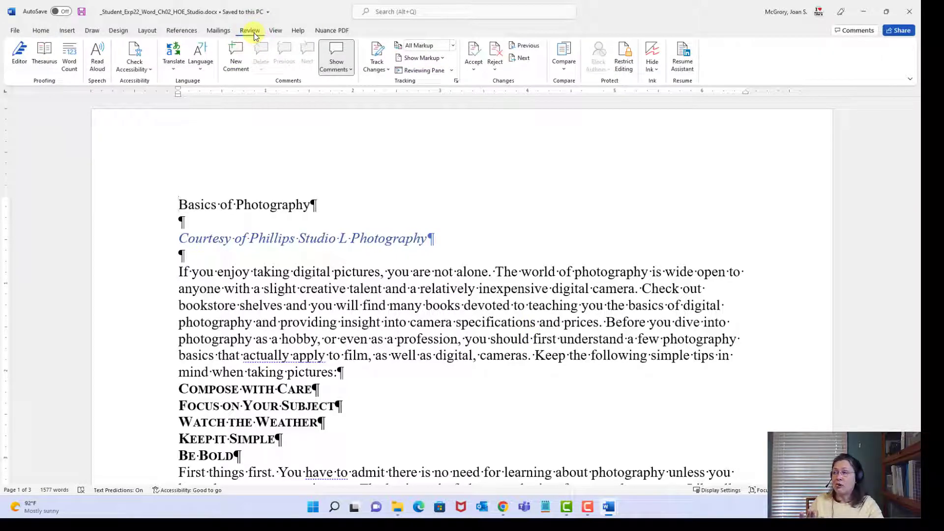
{"action": "left_click", "coordinate": [20, 64]}
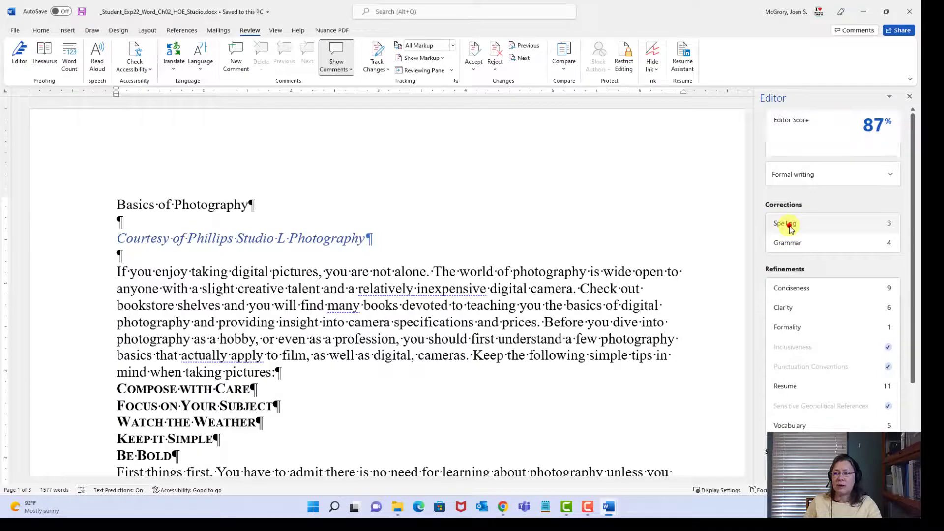
{"action": "left_click", "coordinate": [787, 224]}
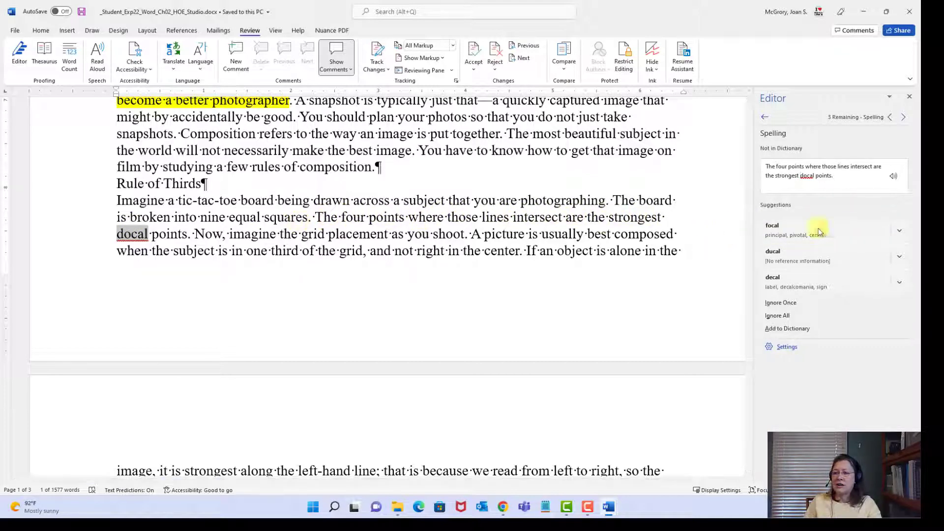
{"action": "left_click", "coordinate": [833, 235]}
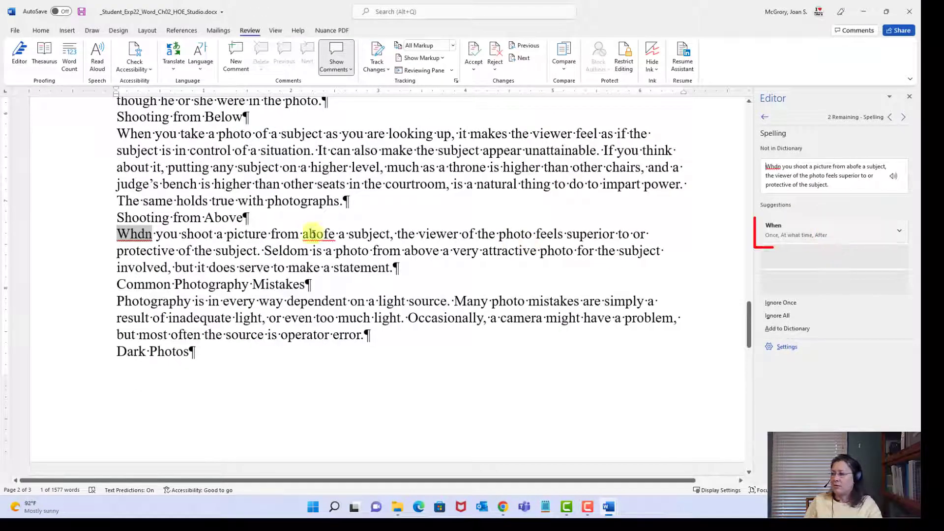
{"action": "left_click", "coordinate": [790, 235]}
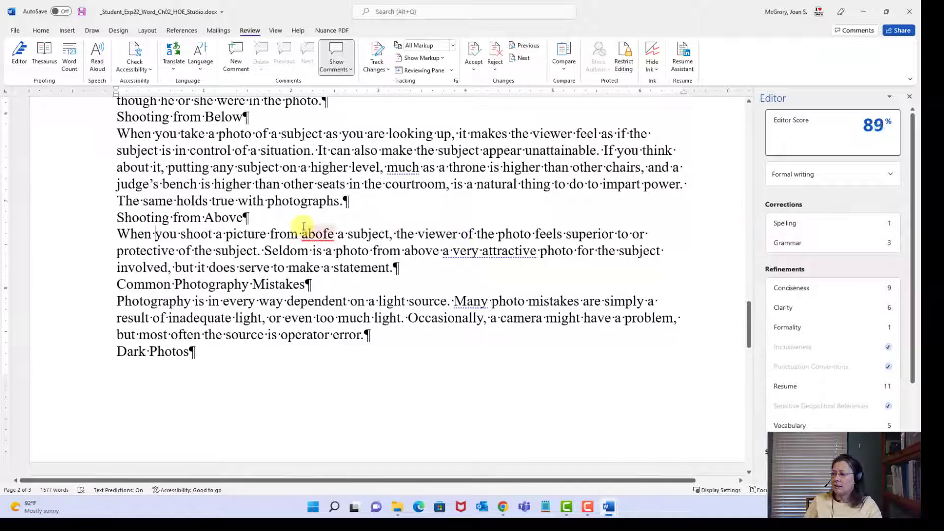
{"action": "left_click", "coordinate": [829, 228]}
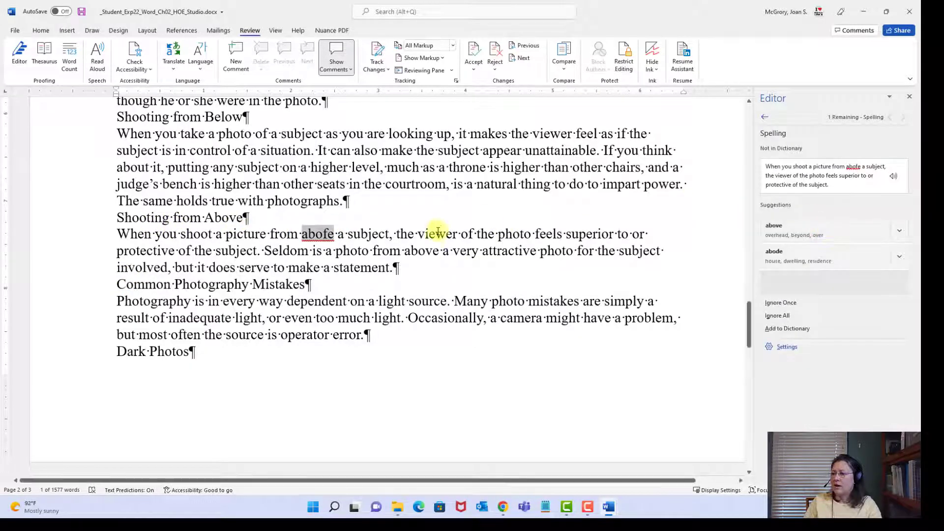
{"action": "left_click", "coordinate": [785, 238]}
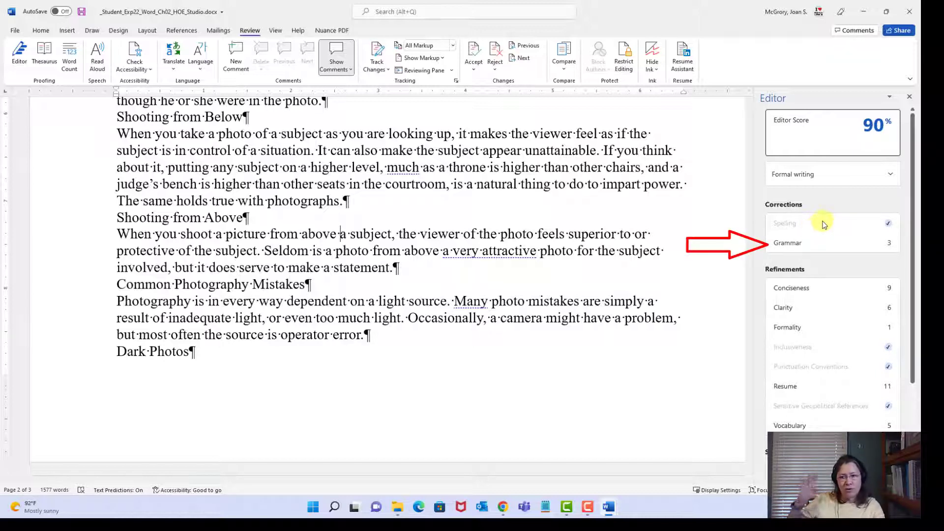
- Accept the Editor grammar corrections "into", "vary but" and the comma after "golfer", and save the document
{"action": "left_click", "coordinate": [851, 246]}
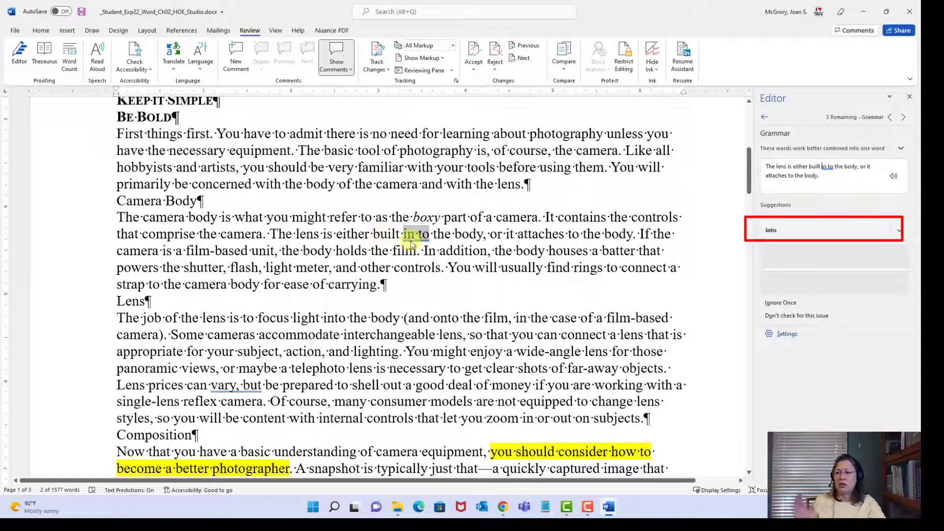
{"action": "left_click", "coordinate": [794, 241]}
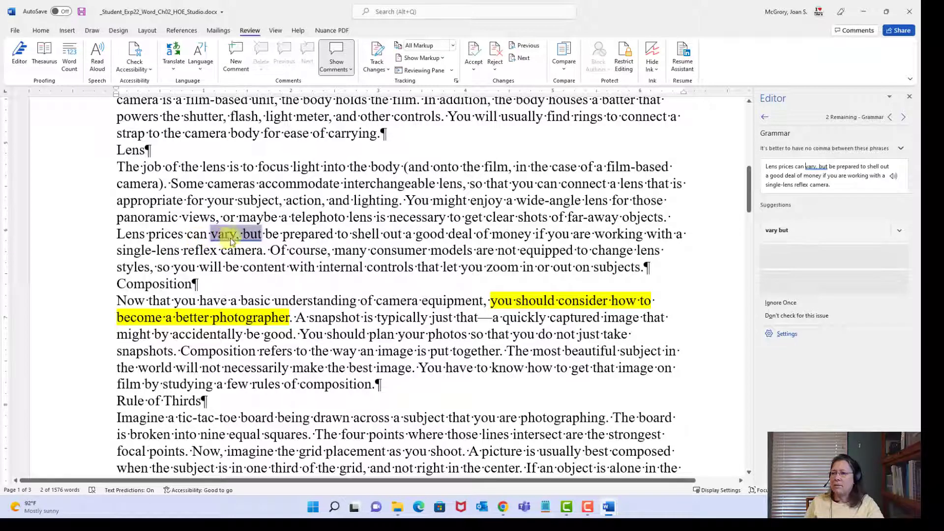
{"action": "left_click", "coordinate": [794, 231]}
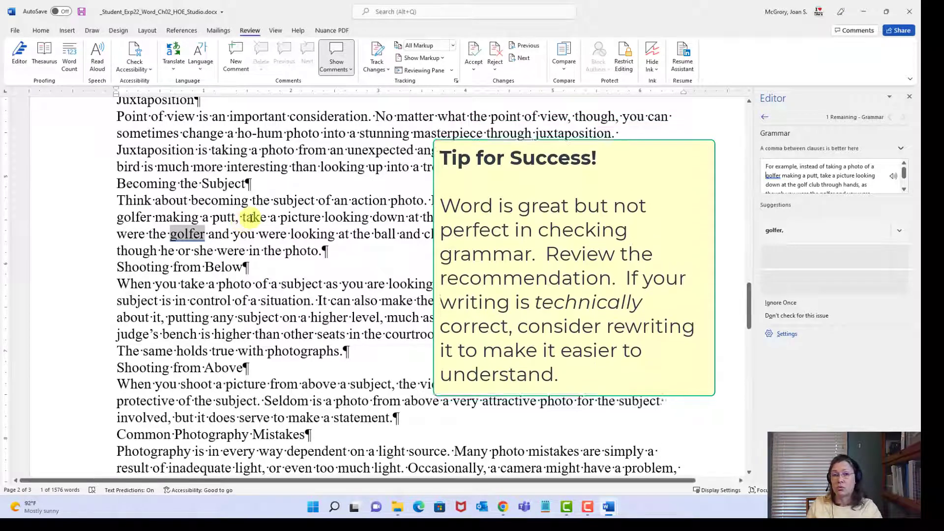
{"action": "left_click", "coordinate": [807, 235]}
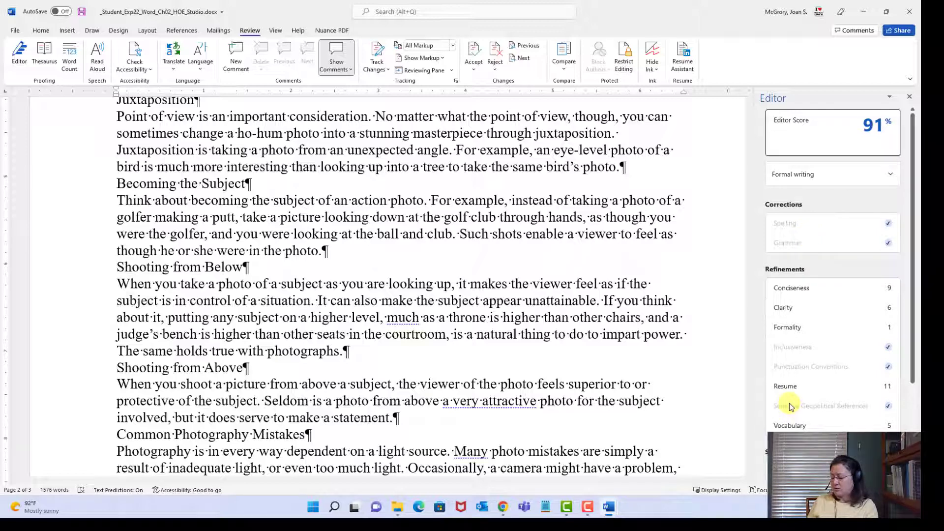
{"action": "left_click", "coordinate": [82, 13]}
- Read step 7 of the instructions document about line spacing, justification and paragraph spacing, and return to the student document
{"action": "mouse_move", "coordinate": [614, 514]}
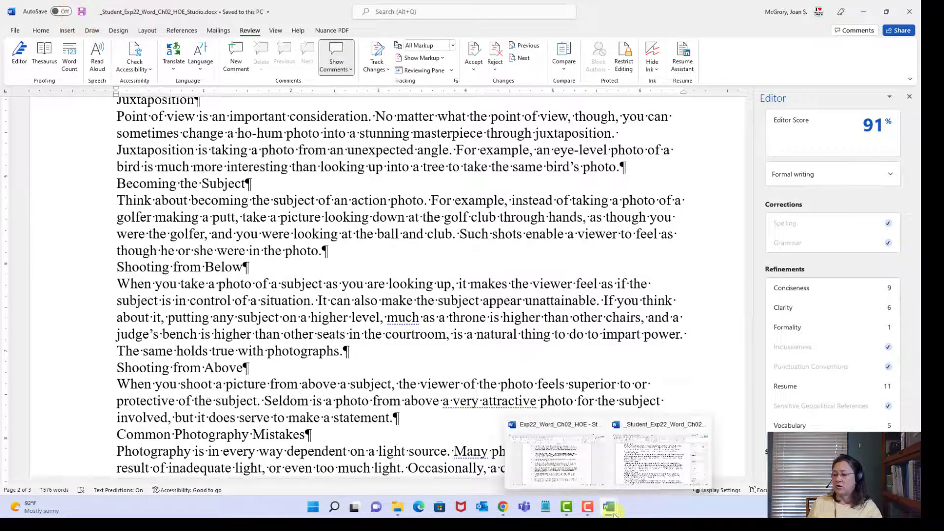
{"action": "left_click", "coordinate": [571, 456]}
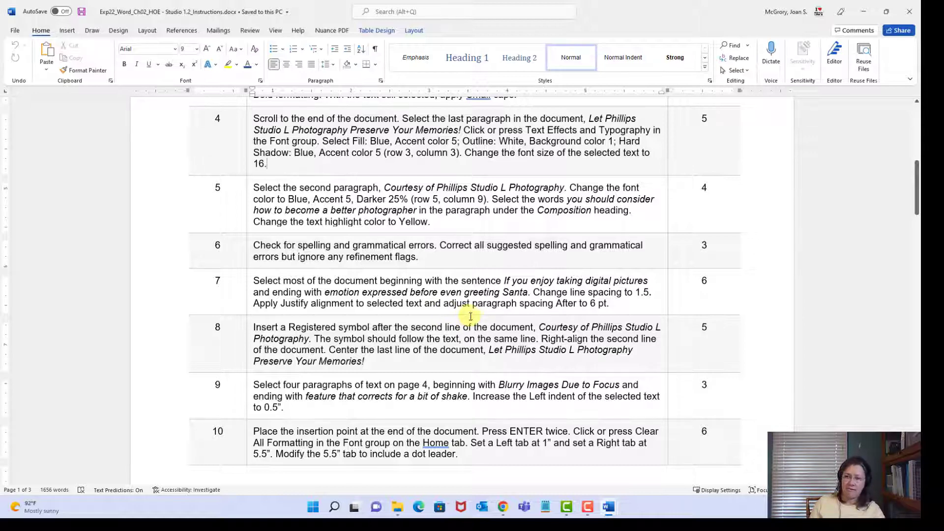
{"action": "left_click", "coordinate": [863, 14]}
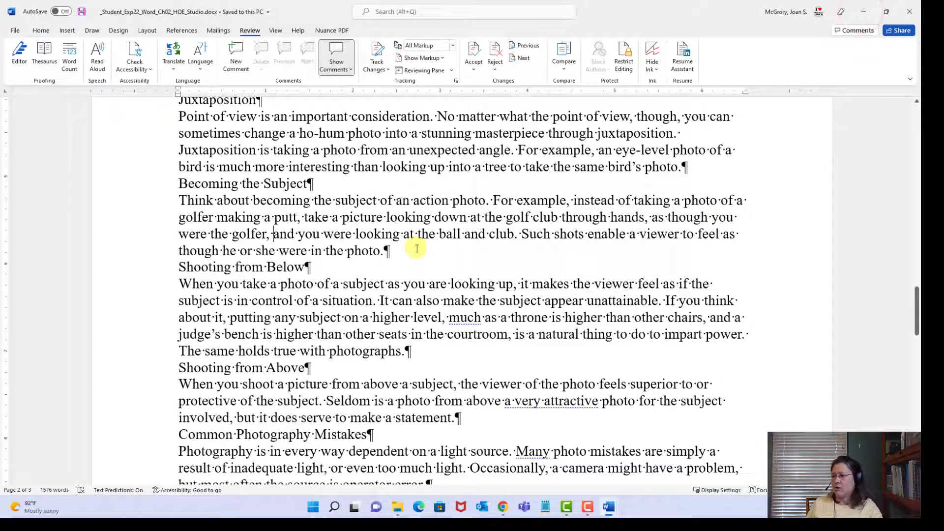
{"action": "left_click", "coordinate": [41, 31]}
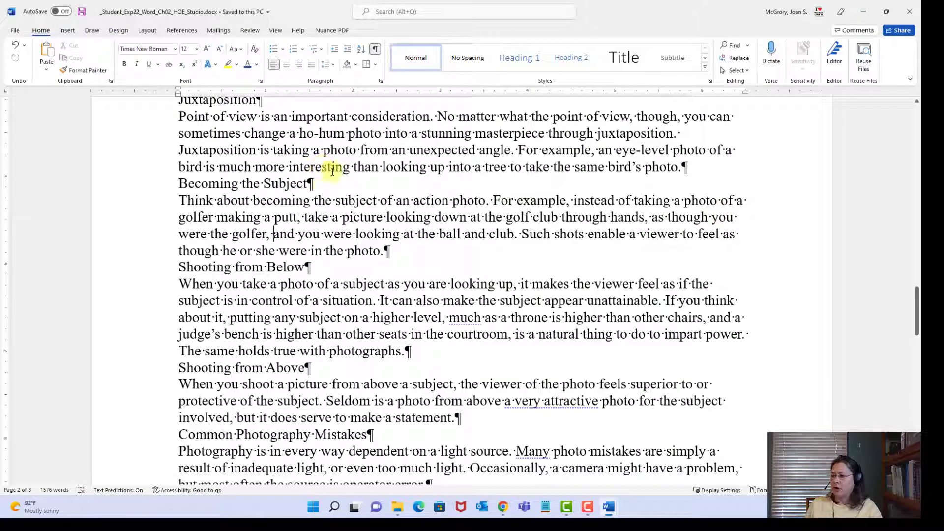
- Hide the formatting marks and examine the spacing around the Becoming the Subject and Shooting from Below headings
{"action": "left_click", "coordinate": [376, 52]}
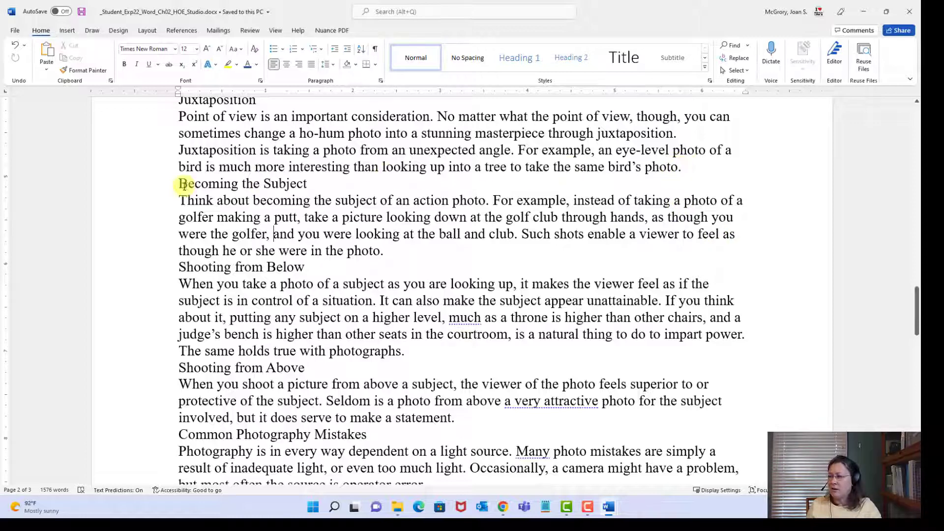
{"action": "left_click_drag", "start_coordinate": [179, 183], "coordinate": [325, 182]}
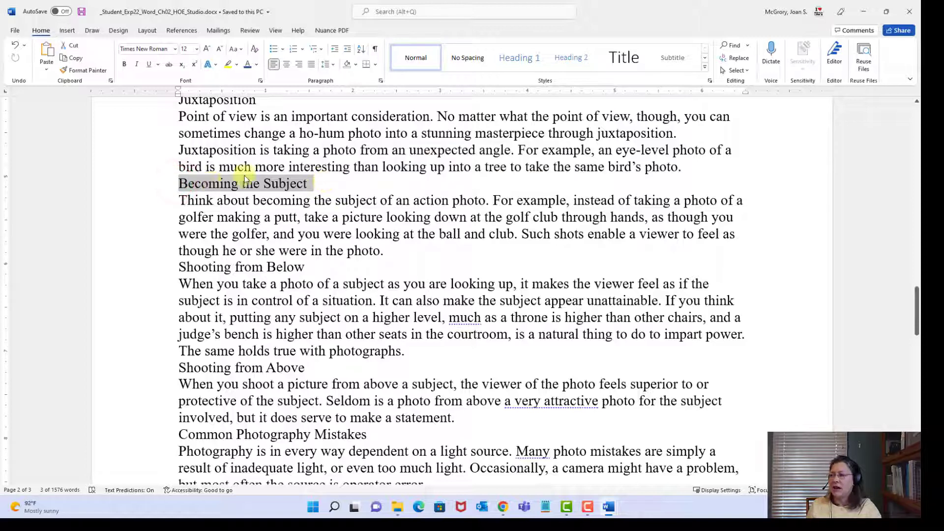
{"action": "left_click_drag", "start_coordinate": [178, 267], "coordinate": [308, 270]}
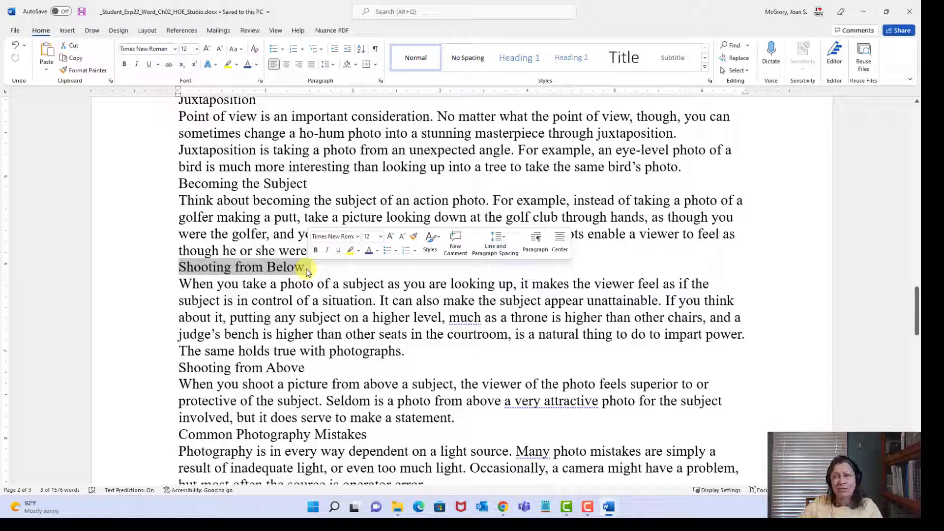
- Try an empty paragraph above the Becoming the Subject heading, show the formatting marks again, and undo the empty paragraph
{"action": "left_click", "coordinate": [698, 167]}
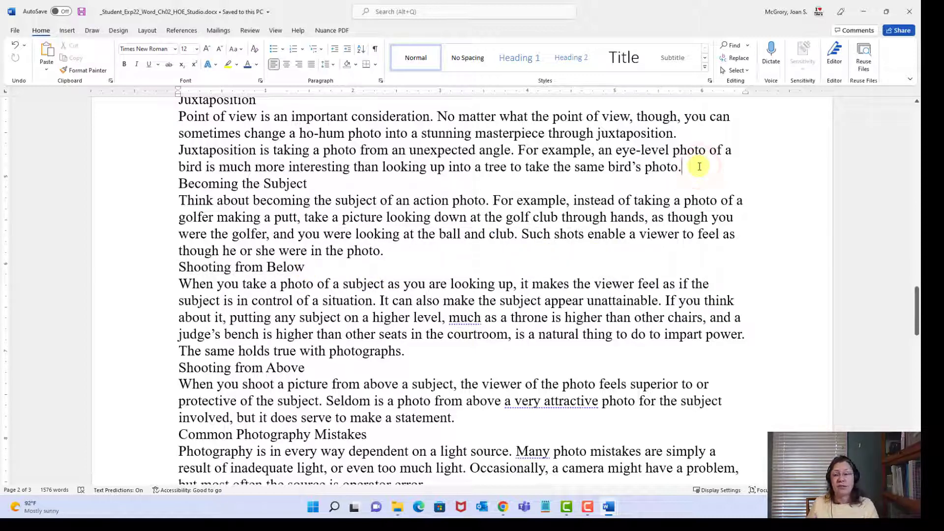
{"action": "key", "text": "Return"}
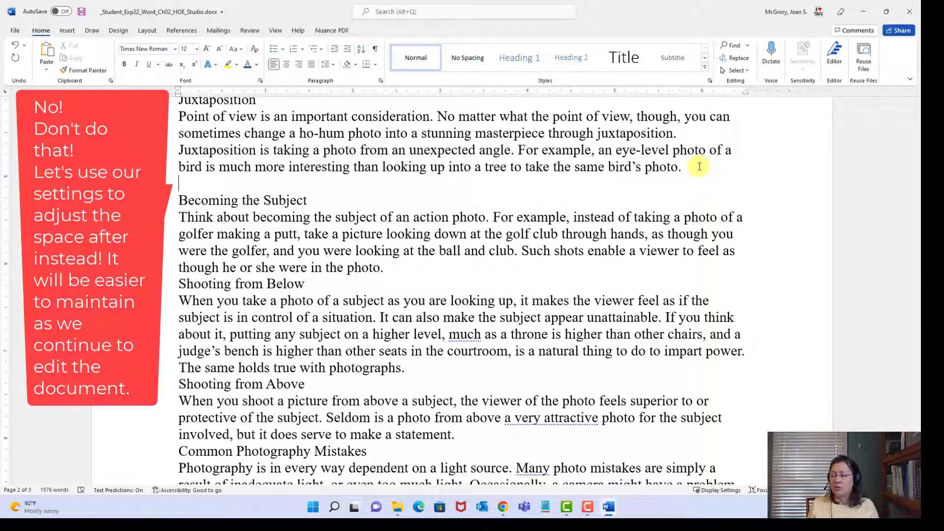
{"action": "left_click", "coordinate": [375, 49]}
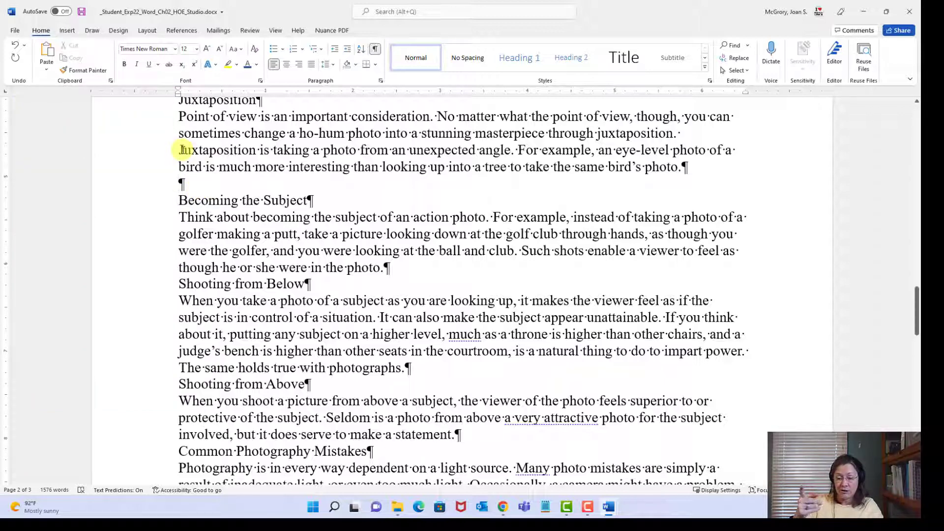
{"action": "key", "text": "ctrl+z"}
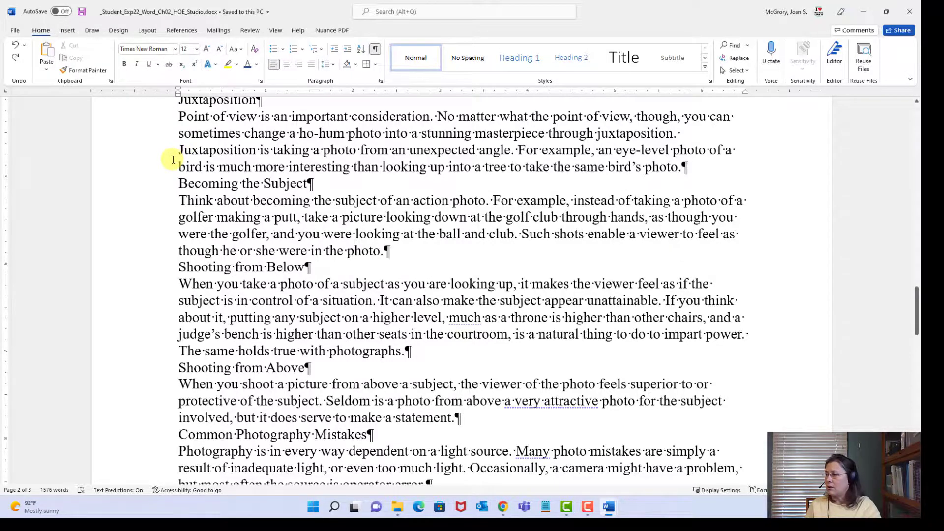
- Review the body text from the paragraph beginning "If you enjoy taking digital pictures" through the winter photography tips at the document's end
{"action": "scroll", "coordinate": [175, 158], "scroll_direction": "up", "scroll_amount": 8}
{"action": "scroll", "coordinate": [174, 162], "scroll_direction": "up", "scroll_amount": 20}
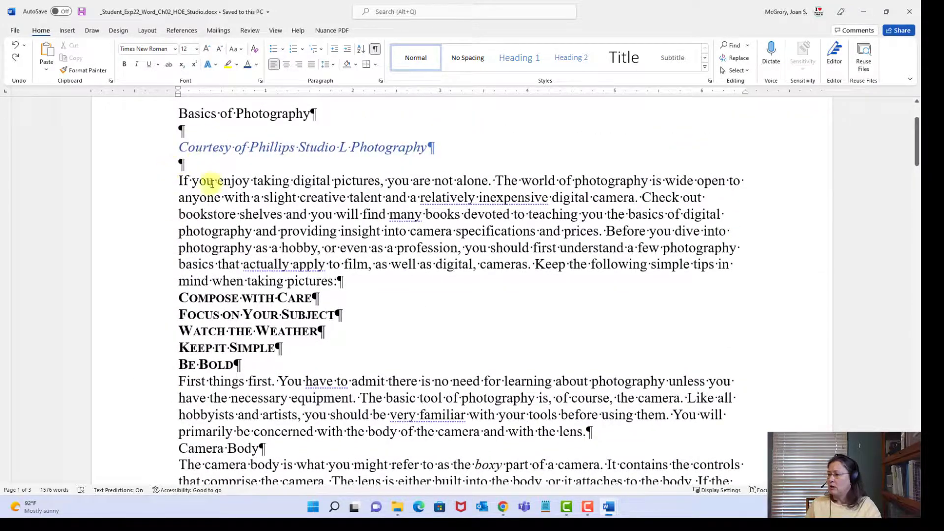
{"action": "left_click", "coordinate": [177, 180]}
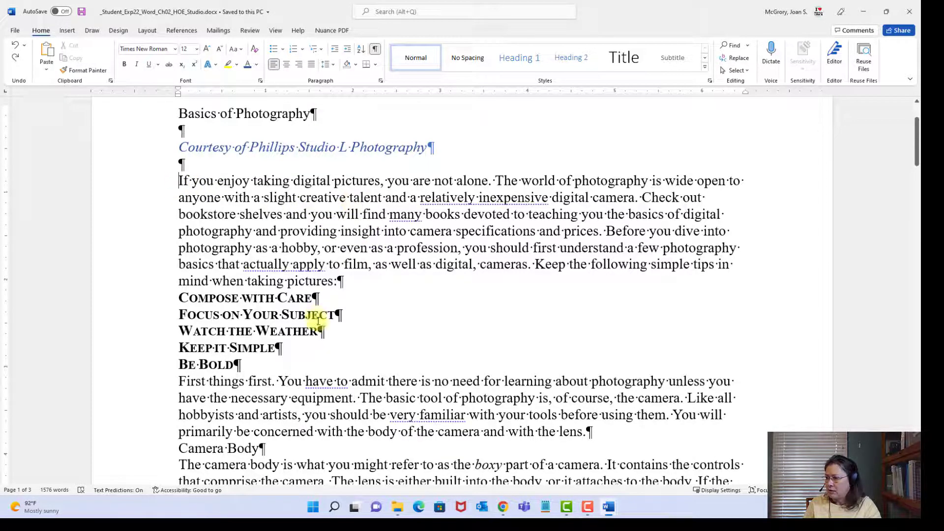
{"action": "scroll", "coordinate": [330, 332], "scroll_direction": "down", "scroll_amount": 6}
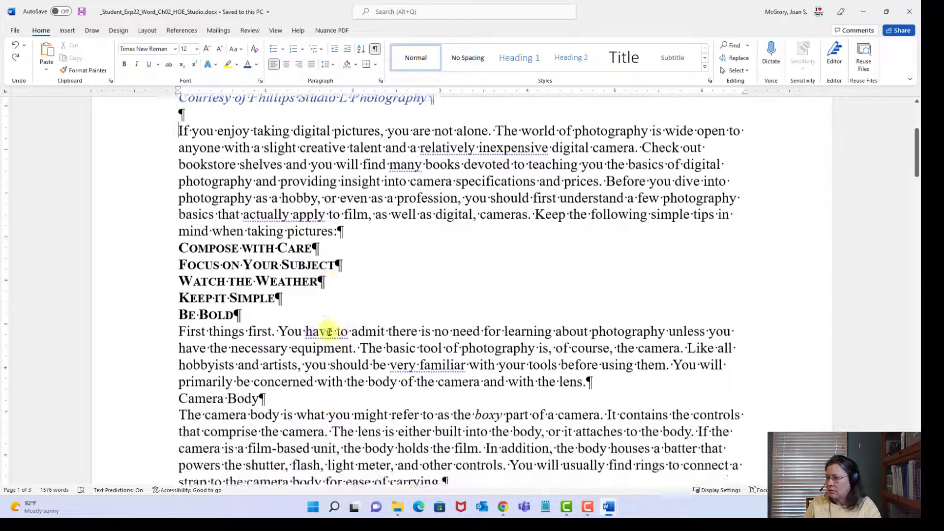
{"action": "scroll", "coordinate": [330, 330], "scroll_direction": "down", "scroll_amount": 3}
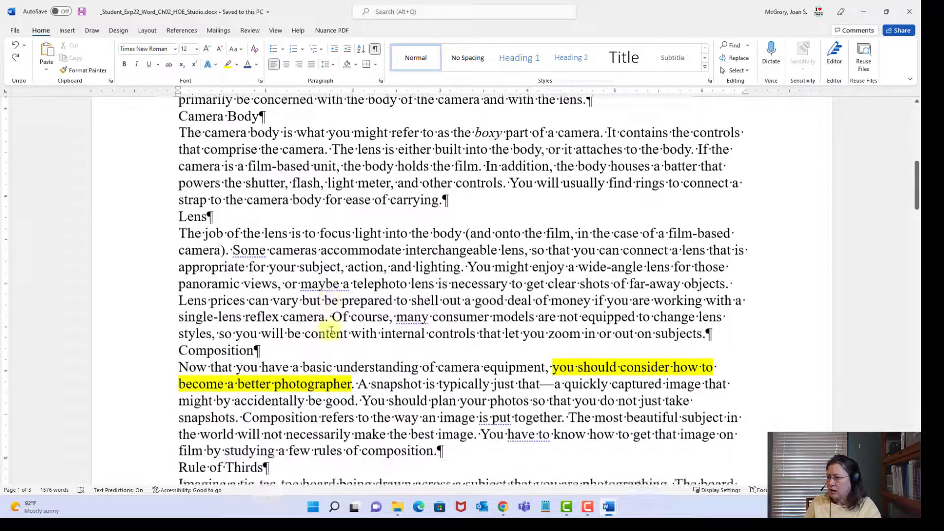
{"action": "scroll", "coordinate": [330, 330], "scroll_direction": "down", "scroll_amount": 7}
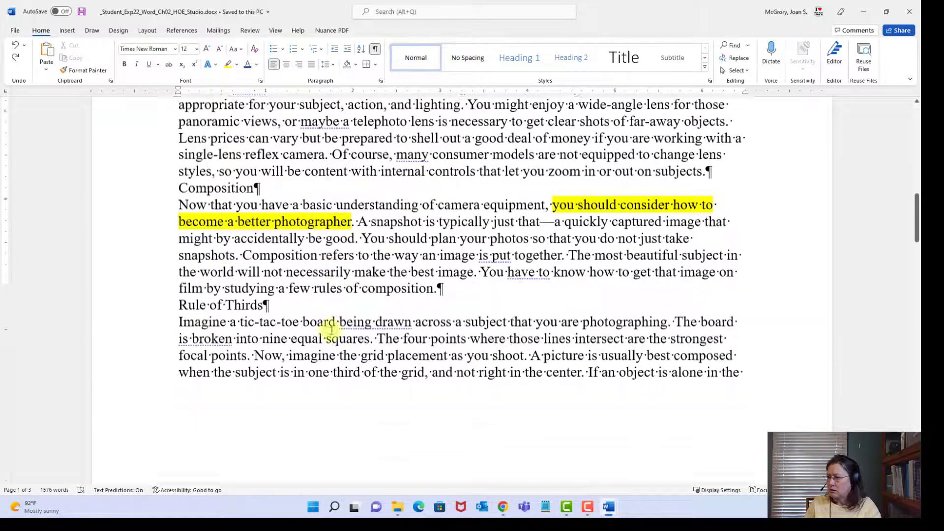
{"action": "scroll", "coordinate": [331, 330], "scroll_direction": "down", "scroll_amount": 4}
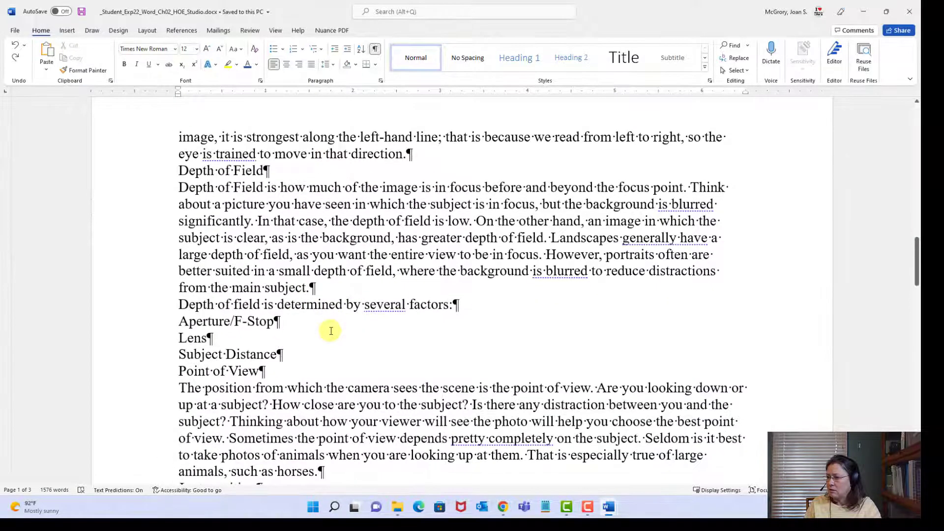
{"action": "scroll", "coordinate": [331, 331], "scroll_direction": "down", "scroll_amount": 11}
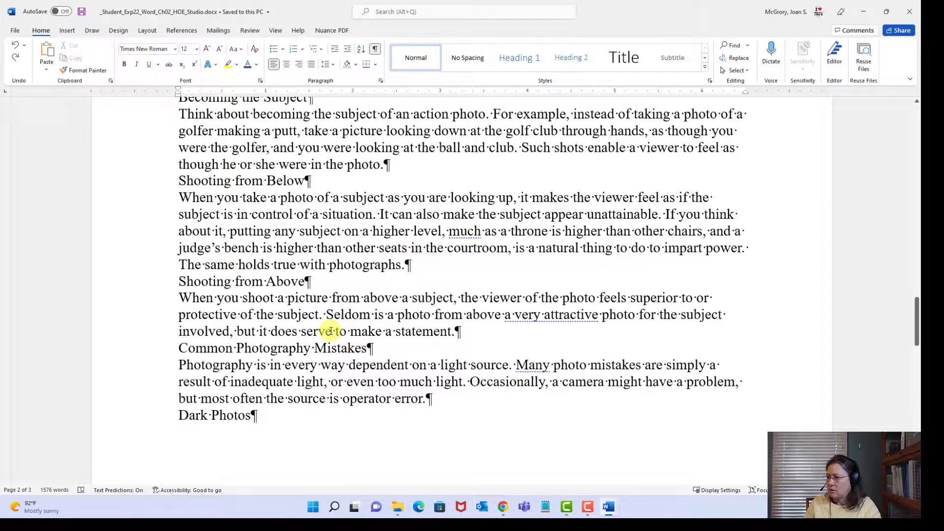
{"action": "scroll", "coordinate": [331, 331], "scroll_direction": "down", "scroll_amount": 12}
{"action": "scroll", "coordinate": [332, 333], "scroll_direction": "down", "scroll_amount": 4}
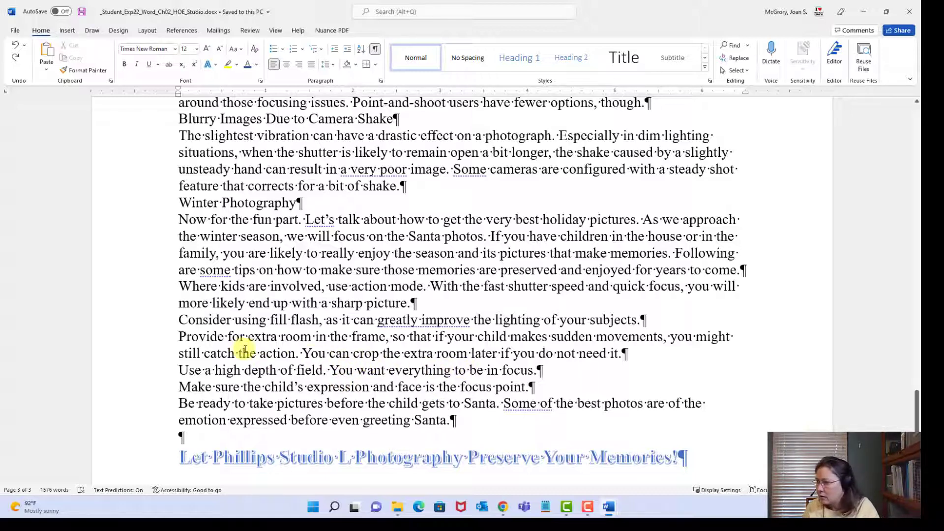
- Search the document for "Santa" to locate the sentence ending "greeting Santa", and close the search
{"action": "left_click", "coordinate": [730, 48]}
{"action": "type", "text": "Santa"}
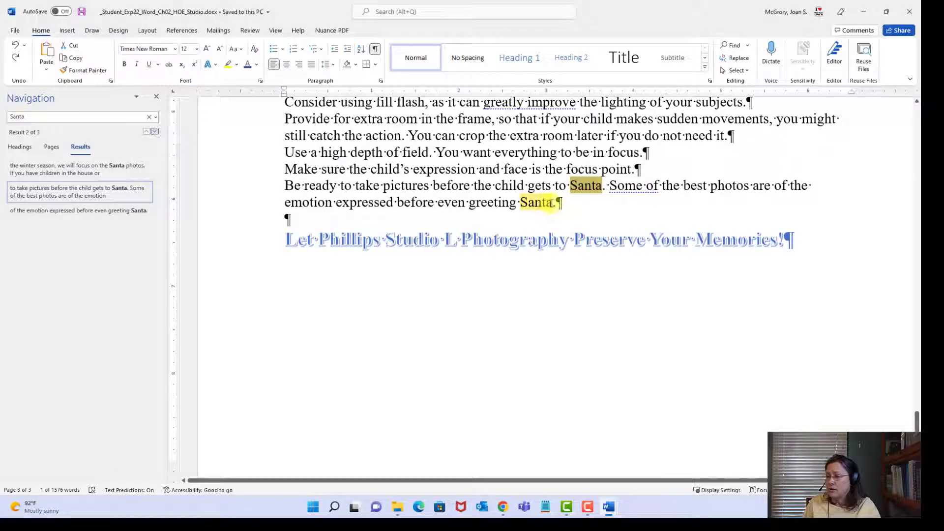
{"action": "left_click", "coordinate": [552, 203]}
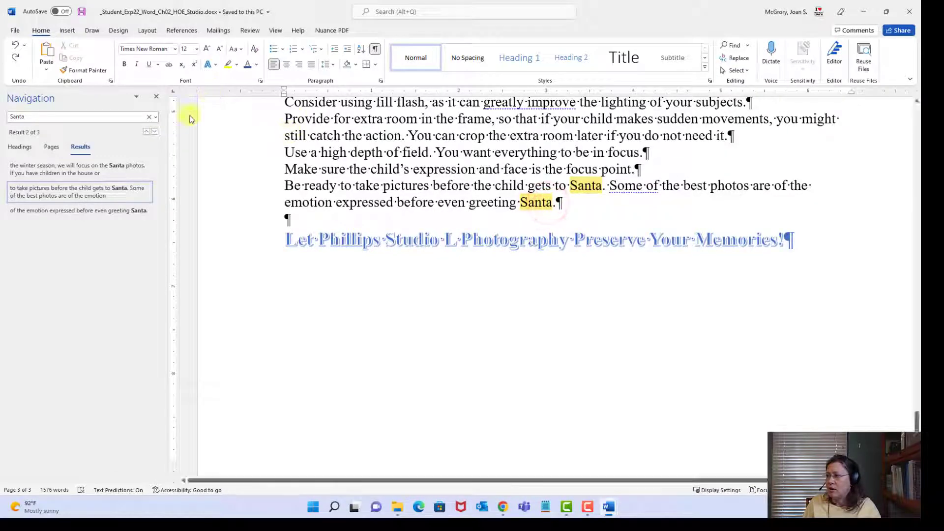
{"action": "left_click", "coordinate": [157, 97]}
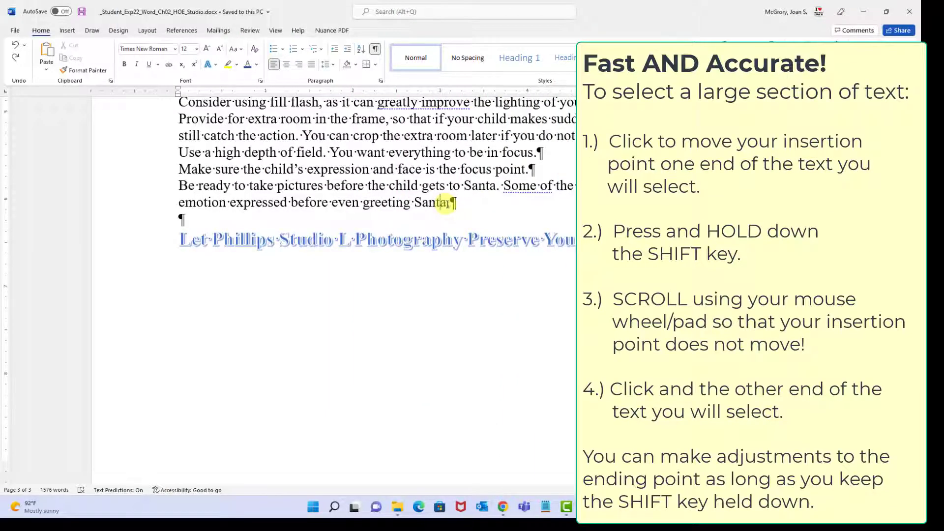
- Select the text from "If you enjoy taking digital pictures" on the first page through "emotion expressed before even greeting Santa"
{"action": "left_click", "coordinate": [447, 203]}
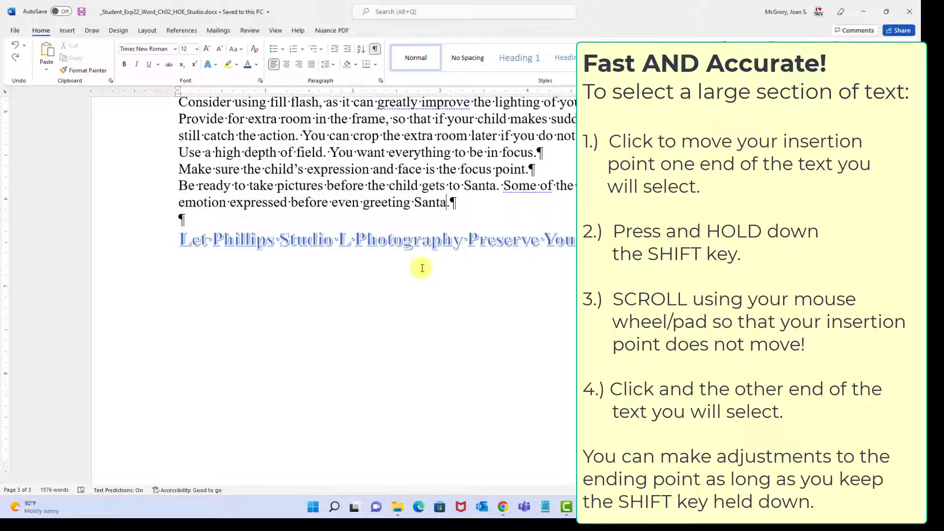
{"action": "scroll", "coordinate": [418, 270], "scroll_direction": "up", "scroll_amount": 6}
{"action": "scroll", "coordinate": [417, 277], "scroll_direction": "up", "scroll_amount": 18}
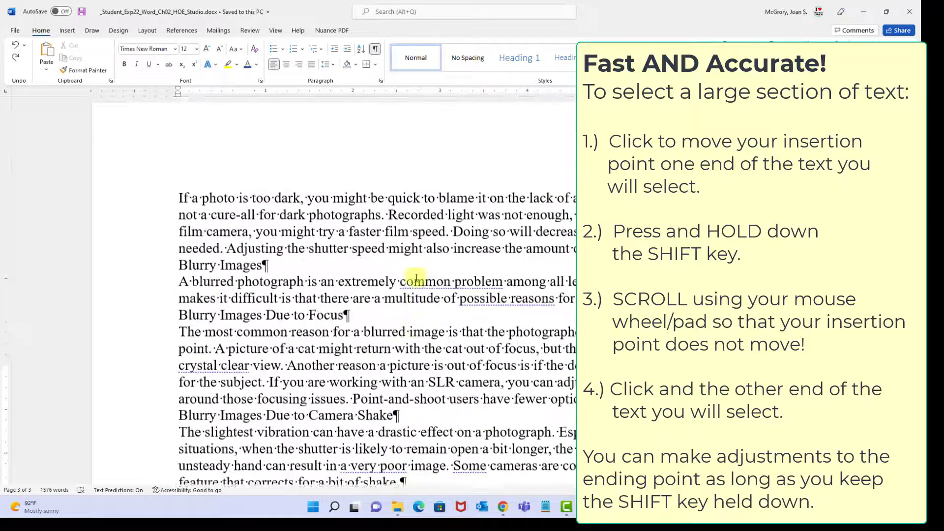
{"action": "scroll", "coordinate": [417, 278], "scroll_direction": "up", "scroll_amount": 20}
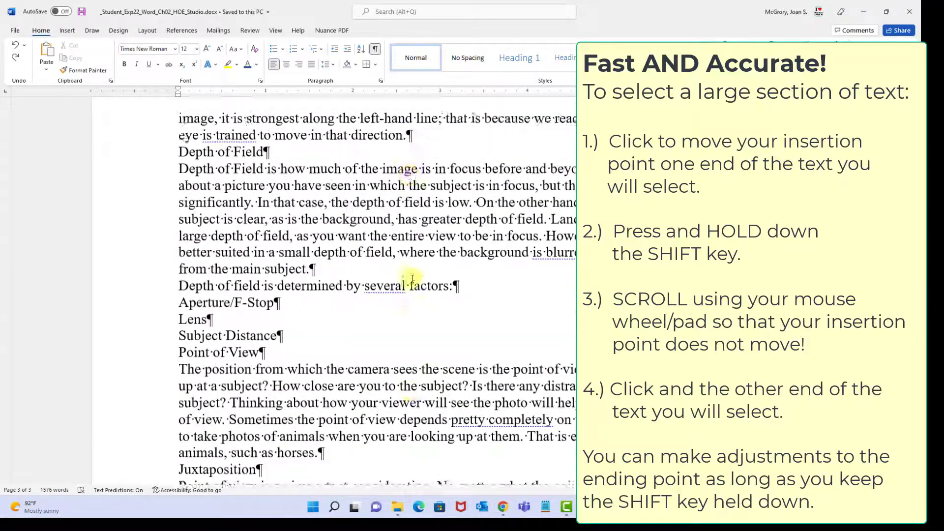
{"action": "scroll", "coordinate": [401, 280], "scroll_direction": "up", "scroll_amount": 8}
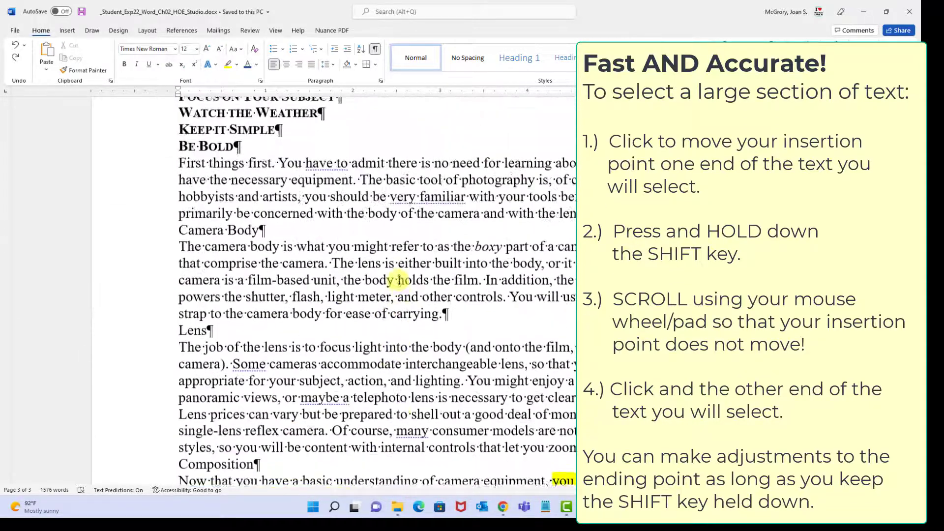
{"action": "left_click", "coordinate": [179, 179]}
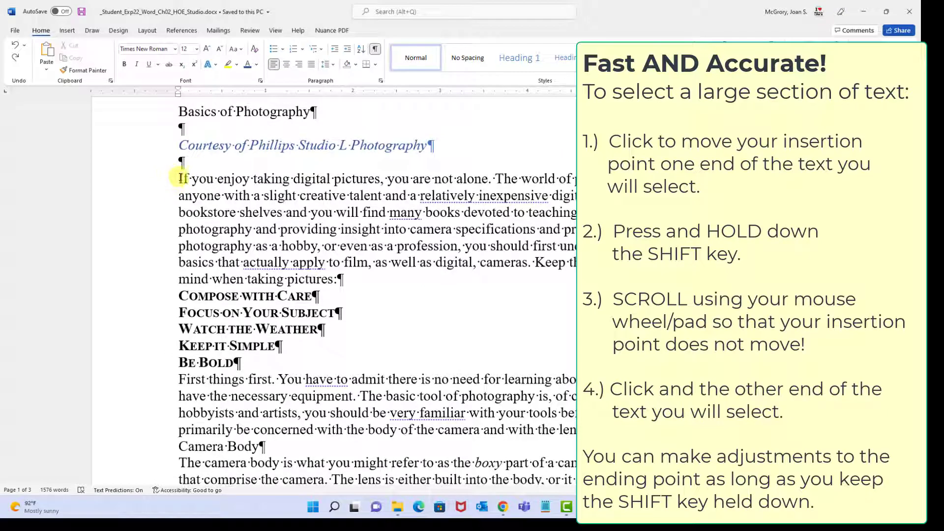
{"action": "left_click", "coordinate": [179, 178], "text": "shift"}
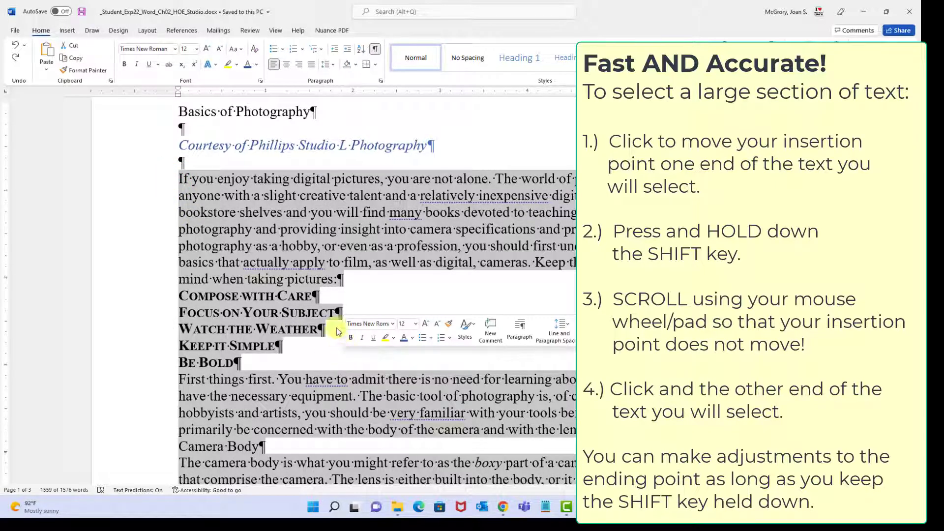
- Try other starting points for the selection and restore its start to "If you enjoy taking digital pictures"
{"action": "left_click", "coordinate": [236, 130], "text": "shift"}
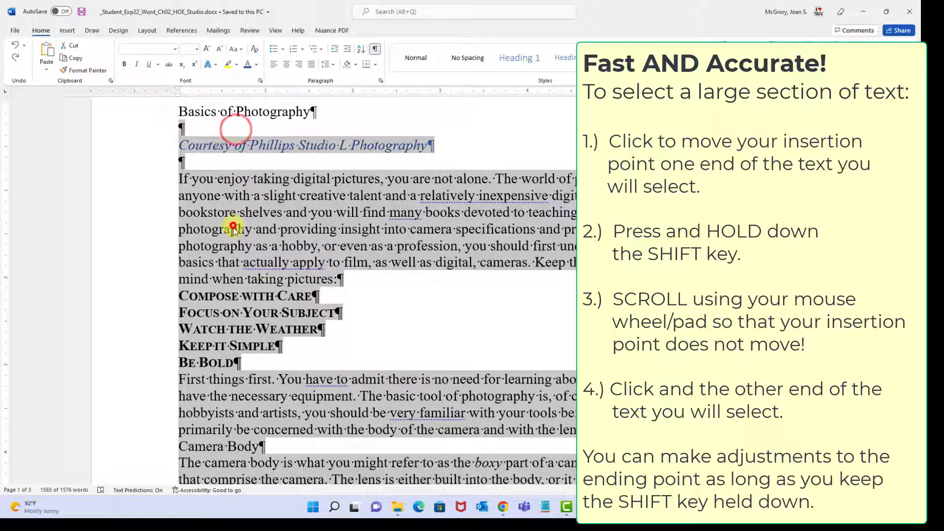
{"action": "left_click", "coordinate": [235, 216], "text": "shift"}
{"action": "left_click", "coordinate": [264, 380], "text": "shift"}
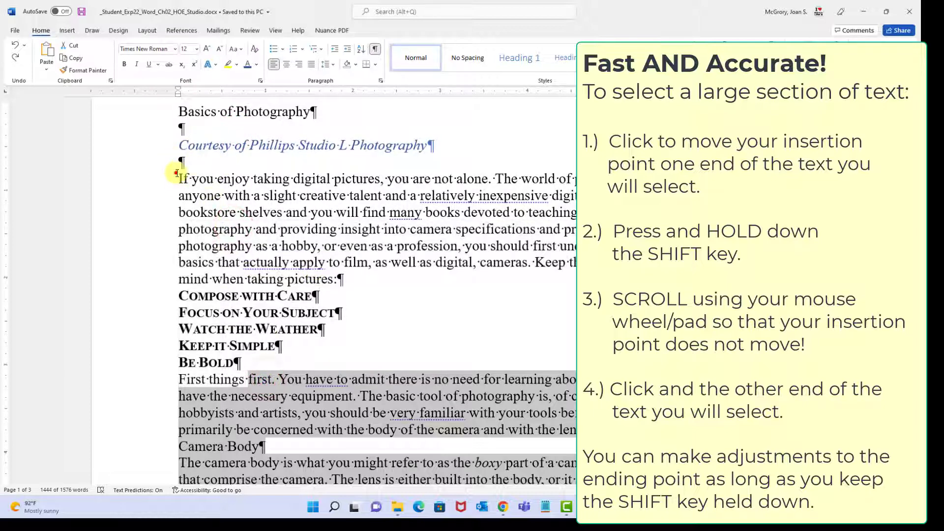
{"action": "left_click", "coordinate": [177, 177], "text": "shift"}
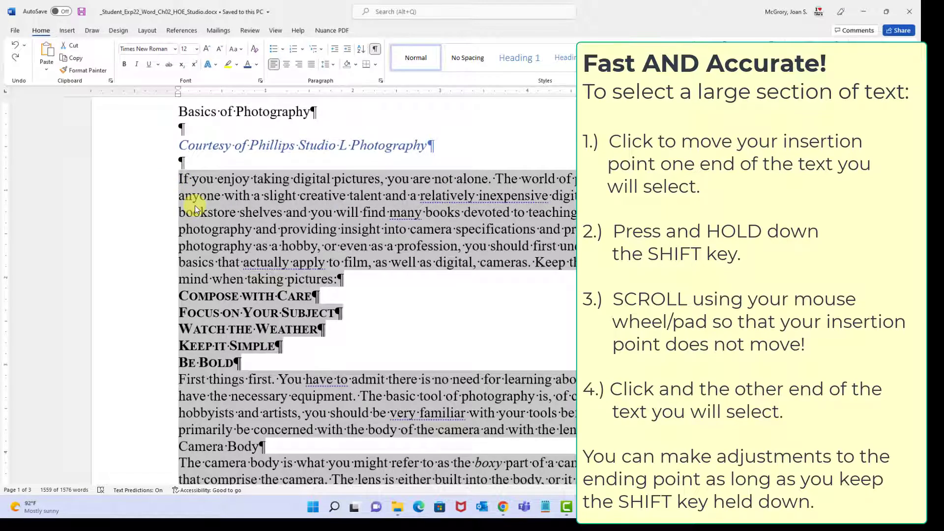
- Check the extent of the selected body text, set its line spacing to 1.5, and apply Justify alignment
{"action": "scroll", "coordinate": [266, 258], "scroll_direction": "down", "scroll_amount": 12}
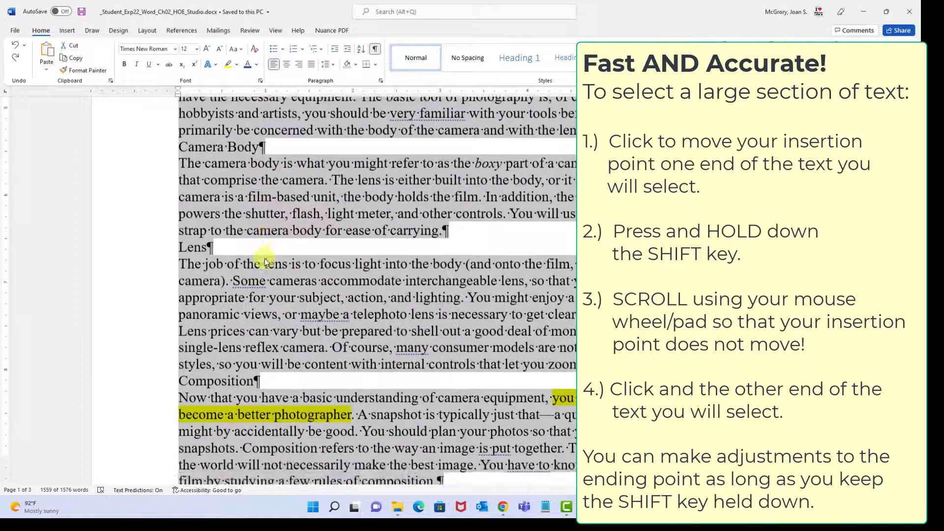
{"action": "scroll", "coordinate": [266, 261], "scroll_direction": "down", "scroll_amount": 15}
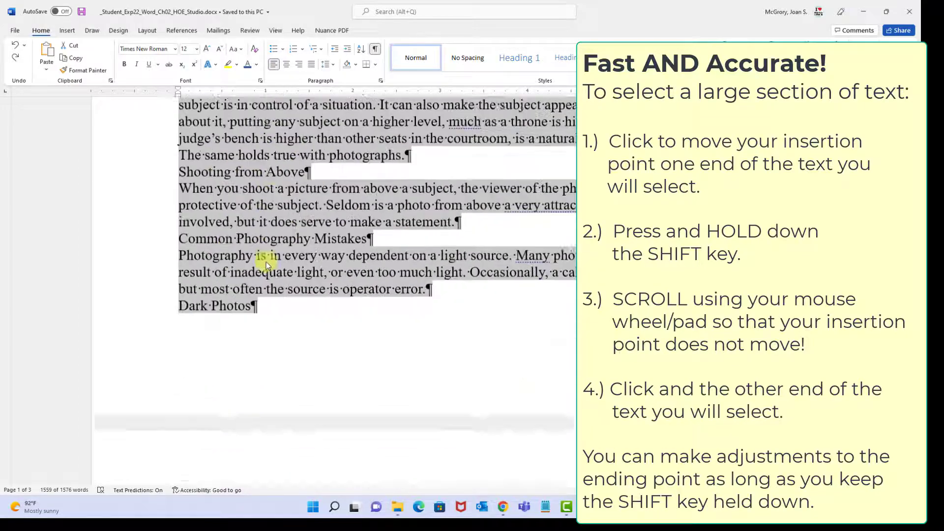
{"action": "scroll", "coordinate": [265, 264], "scroll_direction": "down", "scroll_amount": 12}
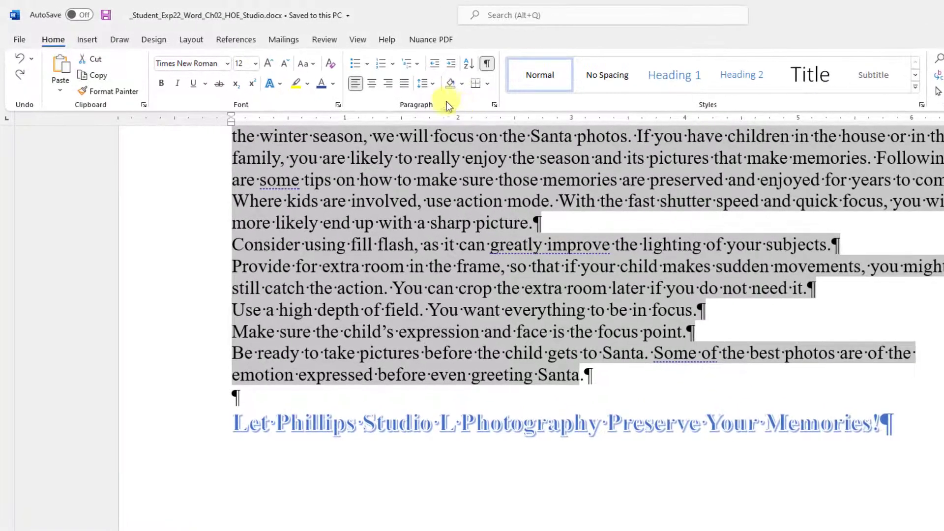
{"action": "left_click", "coordinate": [424, 88]}
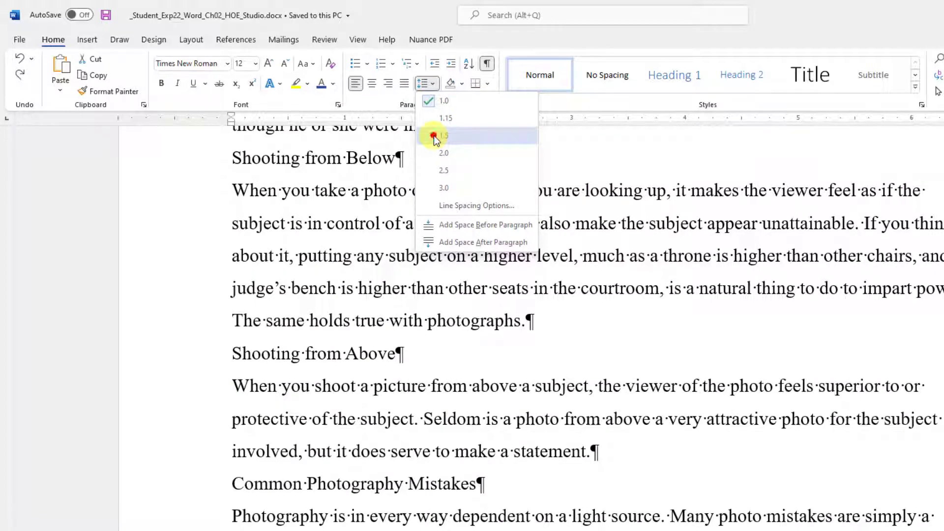
{"action": "left_click", "coordinate": [434, 136]}
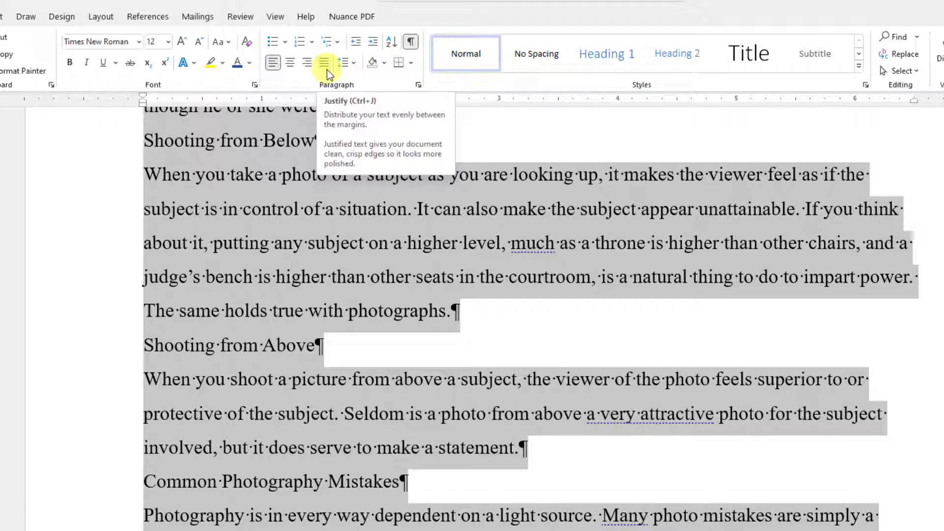
{"action": "left_click", "coordinate": [326, 68]}
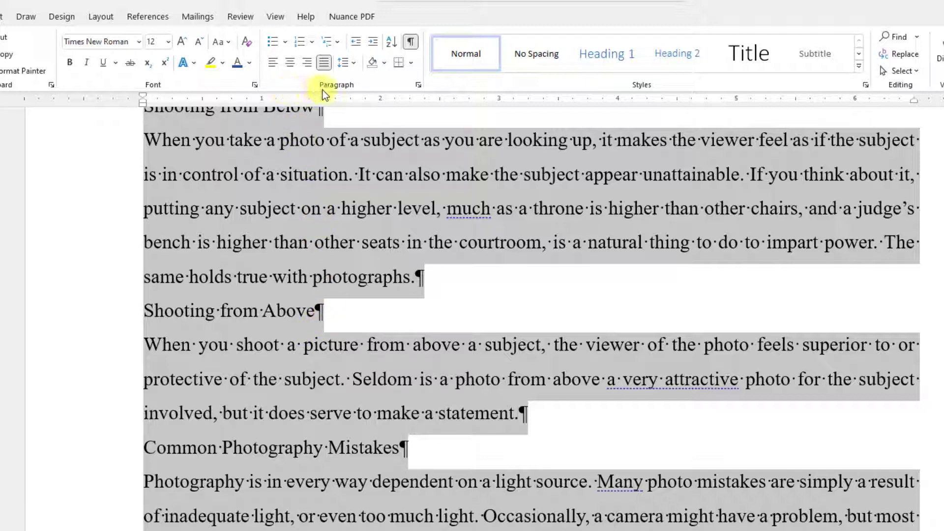
- Set the selected text's paragraph spacing After to 6 pt, deselect it, and save the document
{"action": "left_click", "coordinate": [419, 85]}
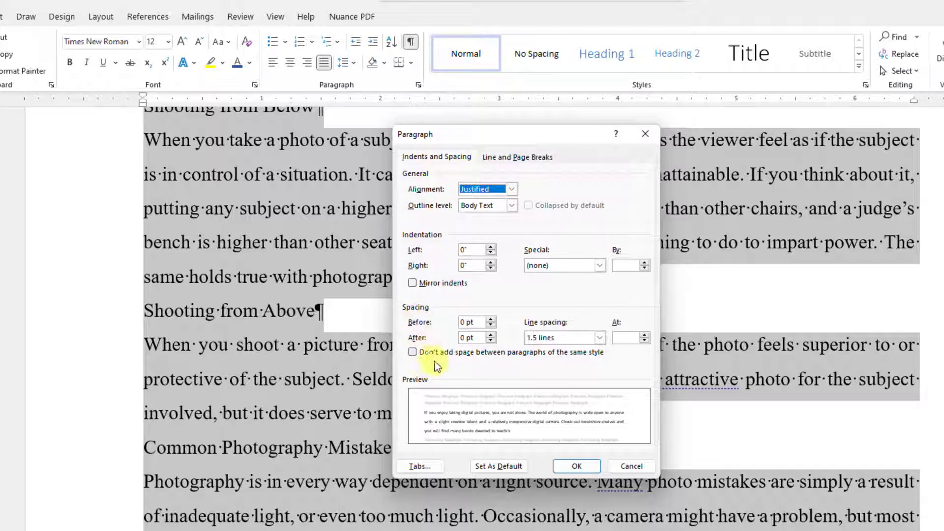
{"action": "left_click", "coordinate": [491, 336]}
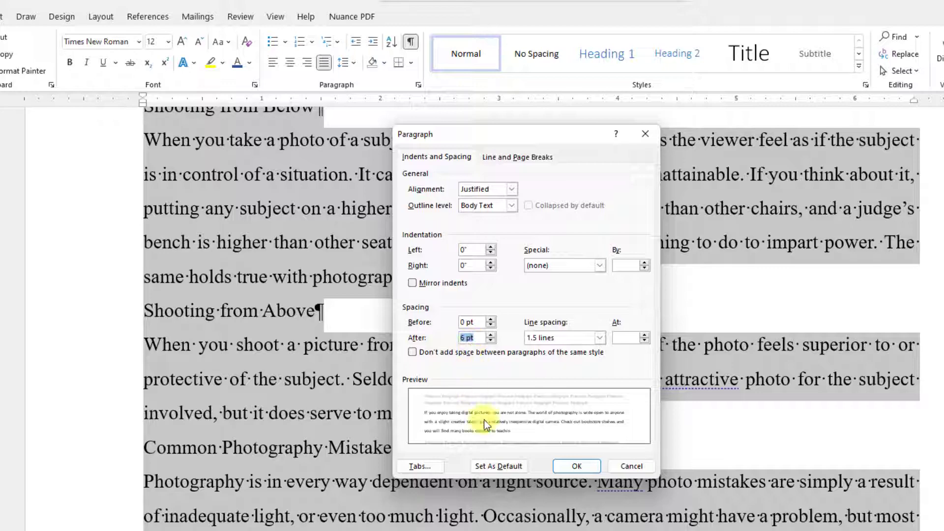
{"action": "left_click", "coordinate": [570, 470]}
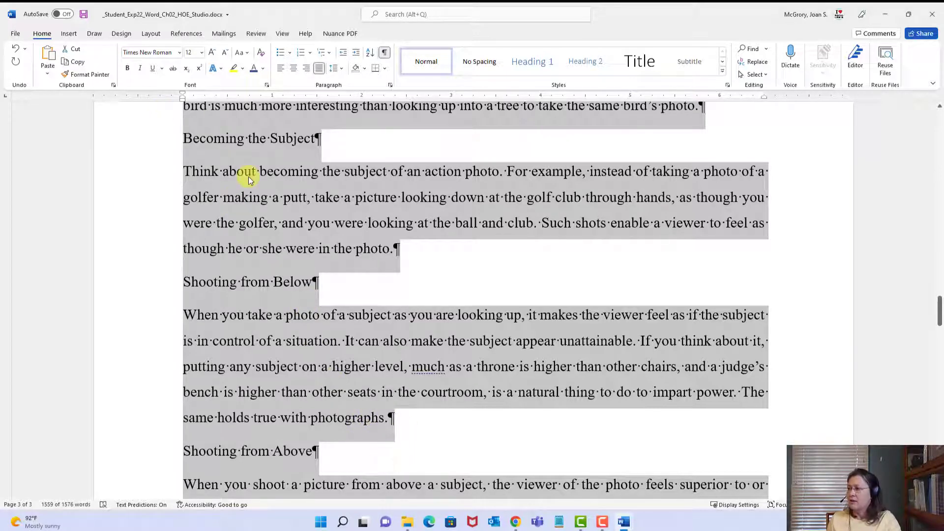
{"action": "left_click", "coordinate": [250, 197]}
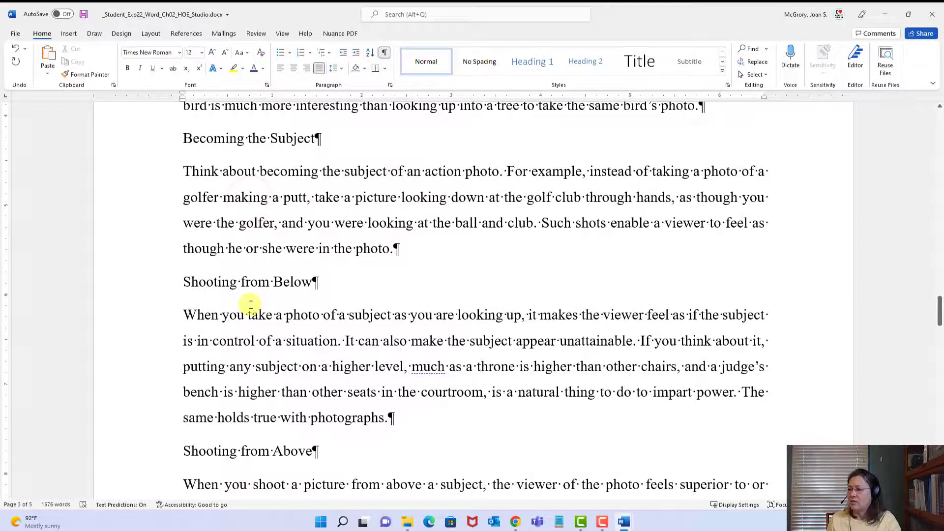
{"action": "scroll", "coordinate": [248, 312], "scroll_direction": "up", "scroll_amount": 3}
{"action": "left_click", "coordinate": [84, 14]}
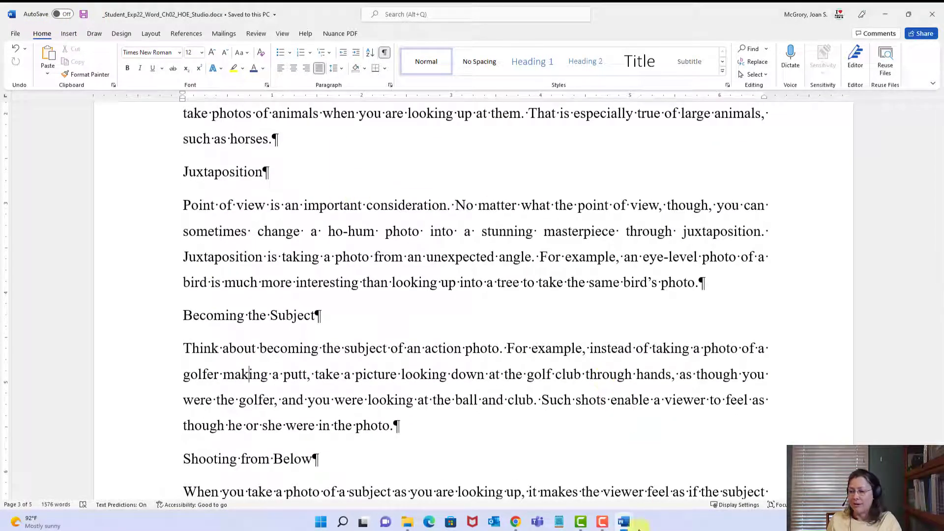
- Switch to the instructions document and read step 8 about the Registered symbol and aligning the second and last lines
{"action": "left_click", "coordinate": [622, 524]}
{"action": "left_click", "coordinate": [588, 491]}
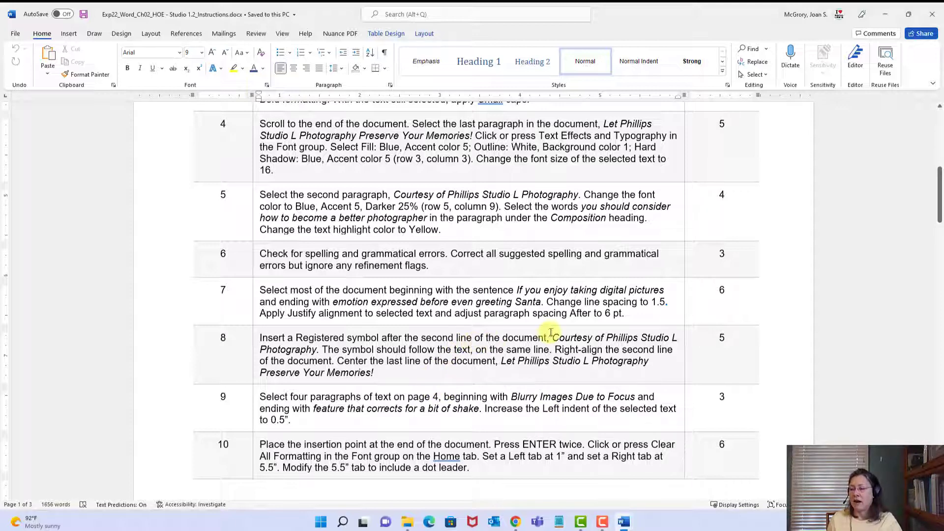
{"action": "left_click_drag", "start_coordinate": [550, 337], "coordinate": [680, 338]}
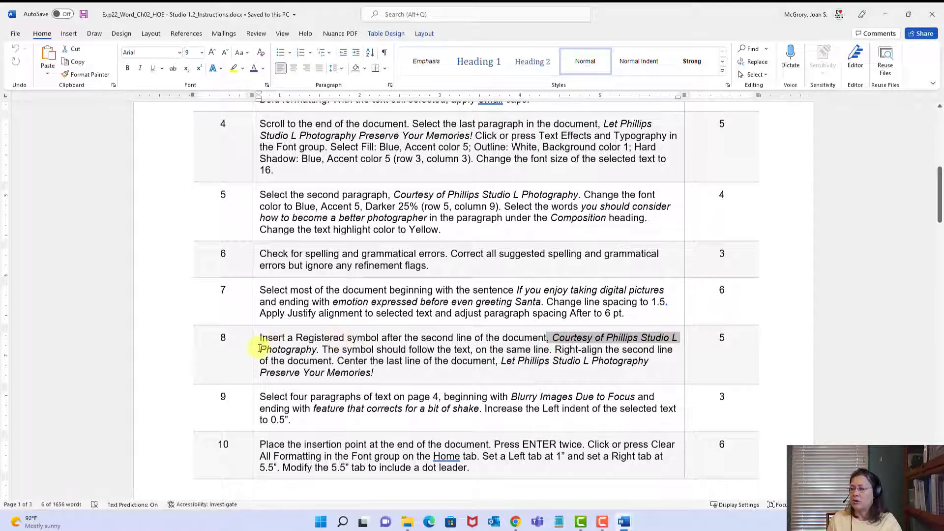
{"action": "left_click_drag", "start_coordinate": [261, 348], "coordinate": [317, 349]}
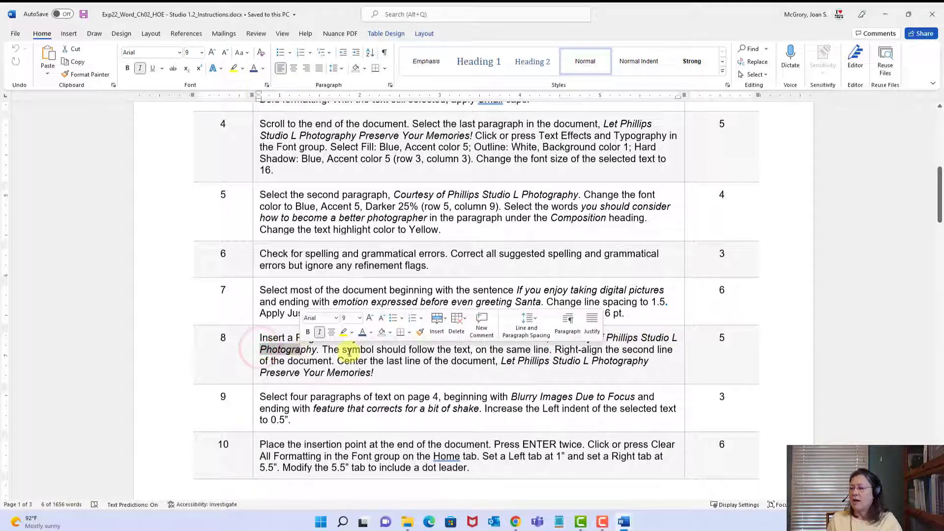
{"action": "left_click", "coordinate": [347, 350]}
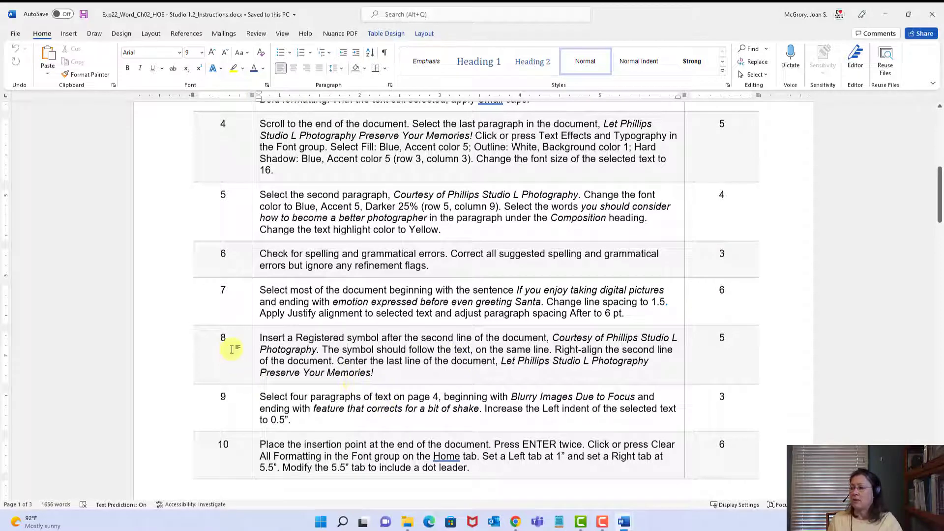
- Return to the student document and place the insertion point at the end of the "Courtesy of Phillips Studio L Photography" line
{"action": "left_click", "coordinate": [885, 20]}
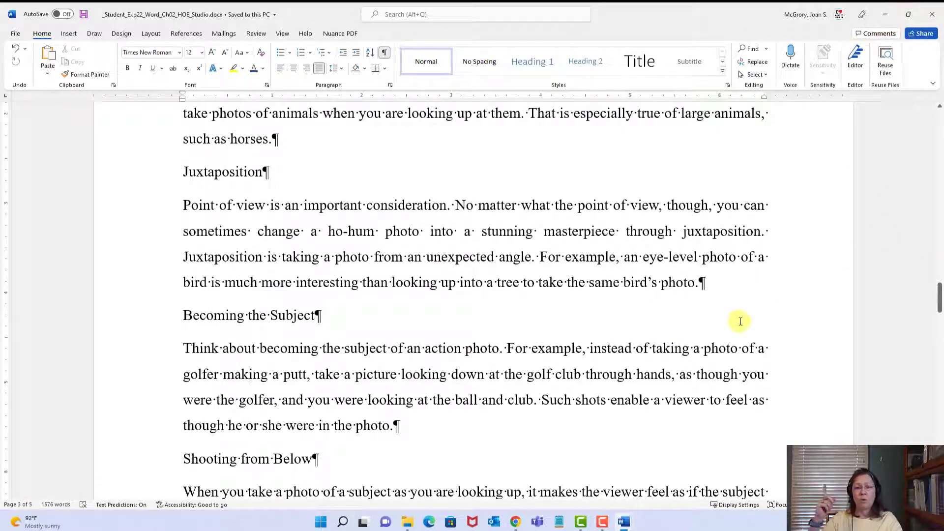
{"action": "left_click", "coordinate": [664, 322]}
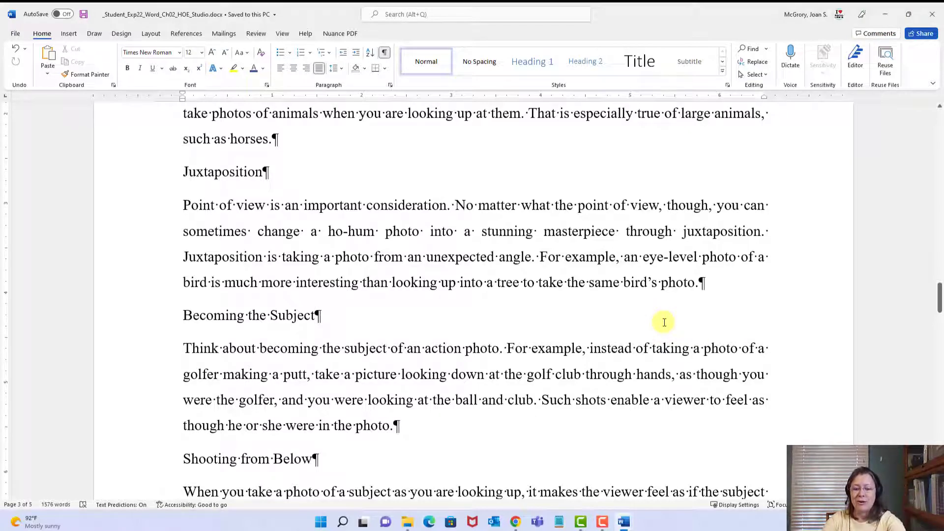
{"action": "key", "text": "ctrl+Home"}
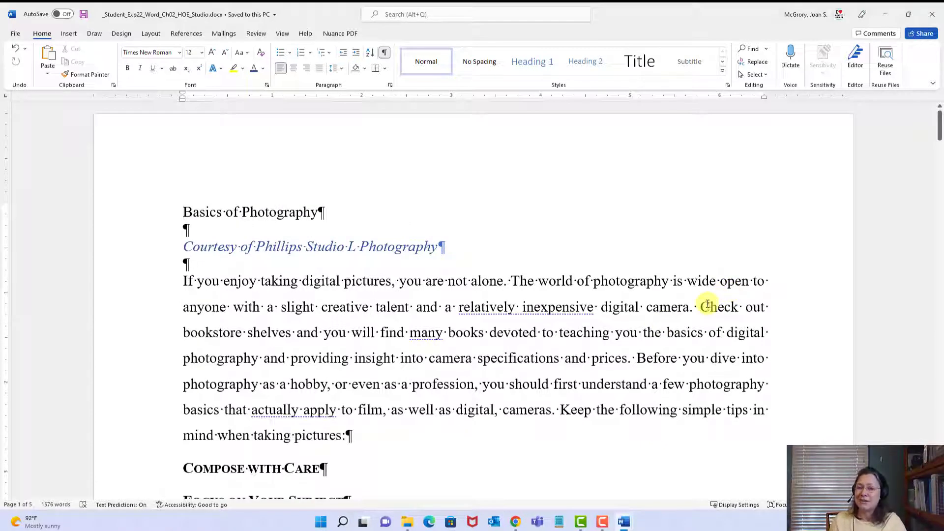
{"action": "left_click", "coordinate": [440, 247]}
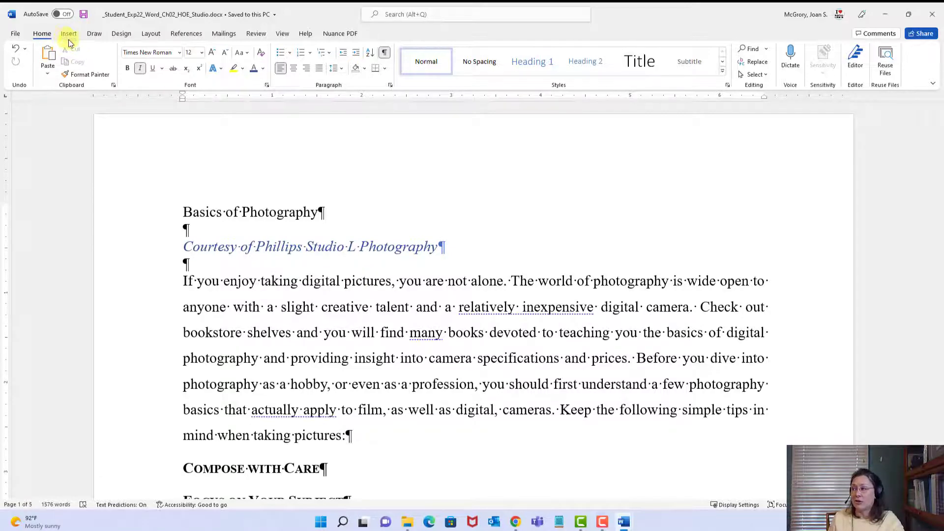
- Insert the Registered special character at the insertion point and move the Symbol dialog aside to reveal the line
{"action": "left_click", "coordinate": [69, 36]}
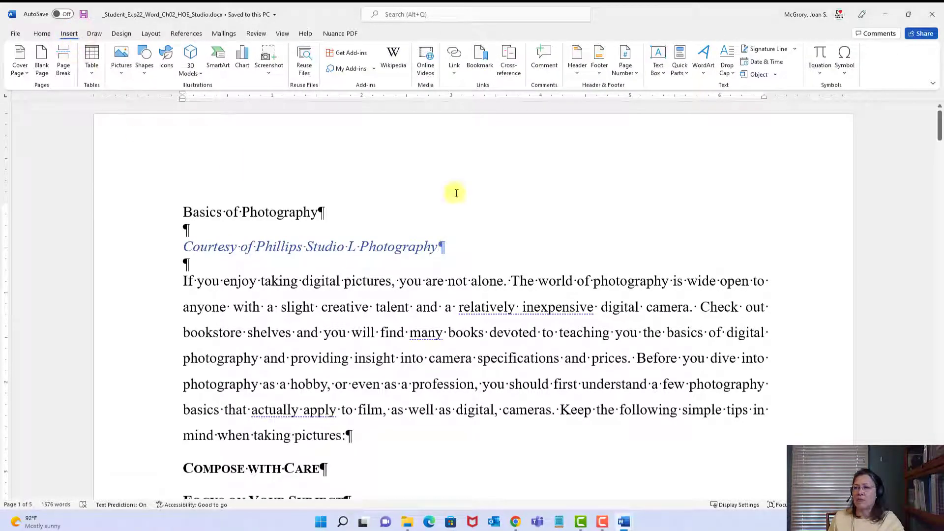
{"action": "left_click", "coordinate": [844, 74]}
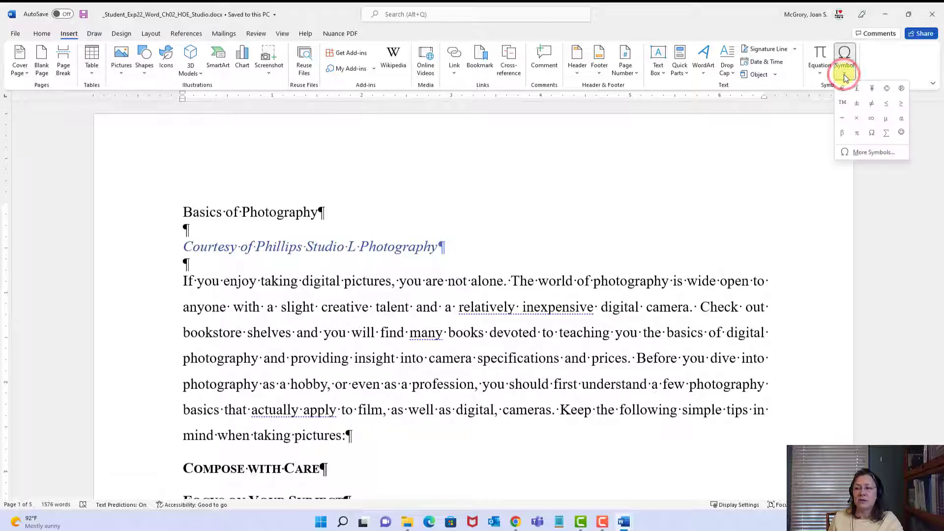
{"action": "left_click", "coordinate": [885, 153]}
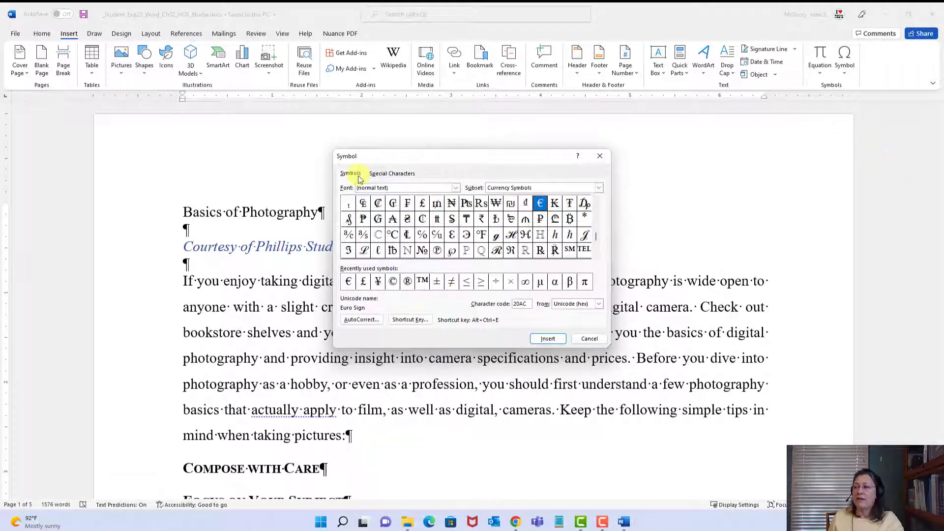
{"action": "left_click", "coordinate": [387, 175]}
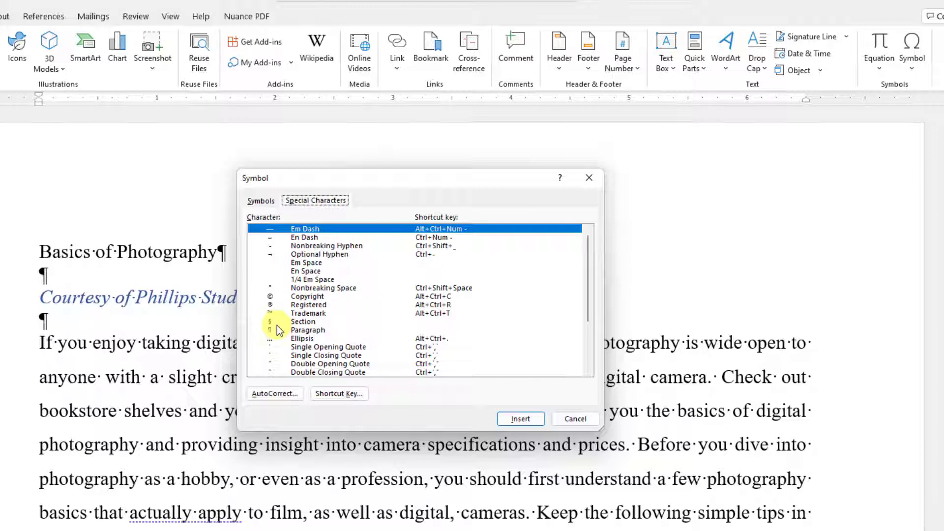
{"action": "left_click", "coordinate": [289, 305]}
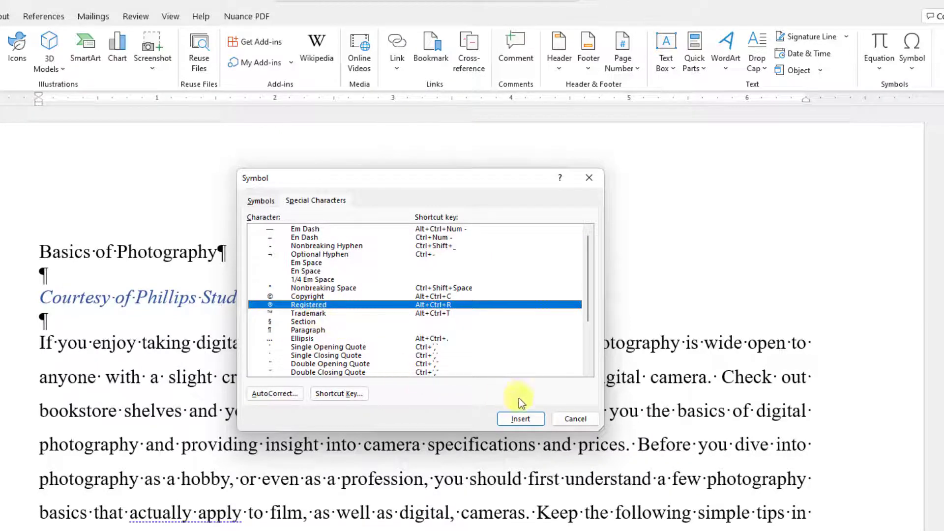
{"action": "left_click", "coordinate": [520, 420]}
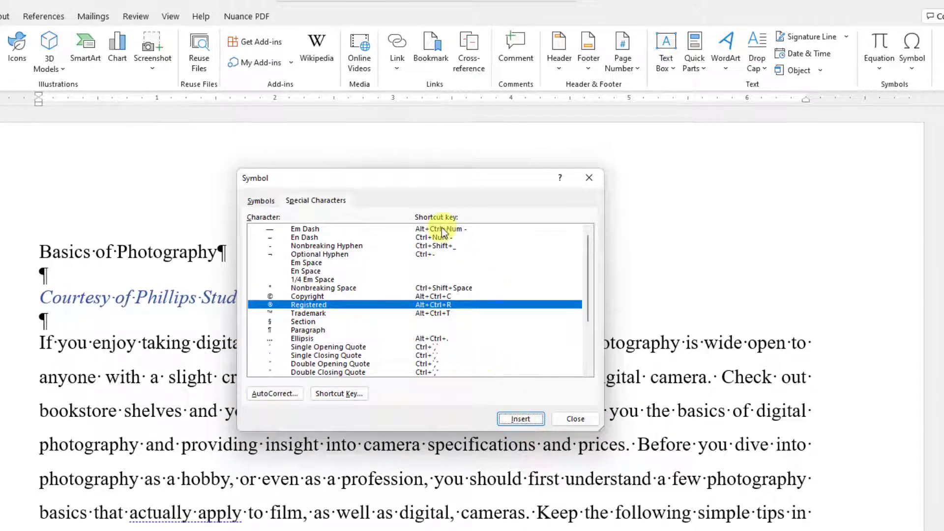
{"action": "left_click_drag", "start_coordinate": [425, 178], "coordinate": [636, 177]}
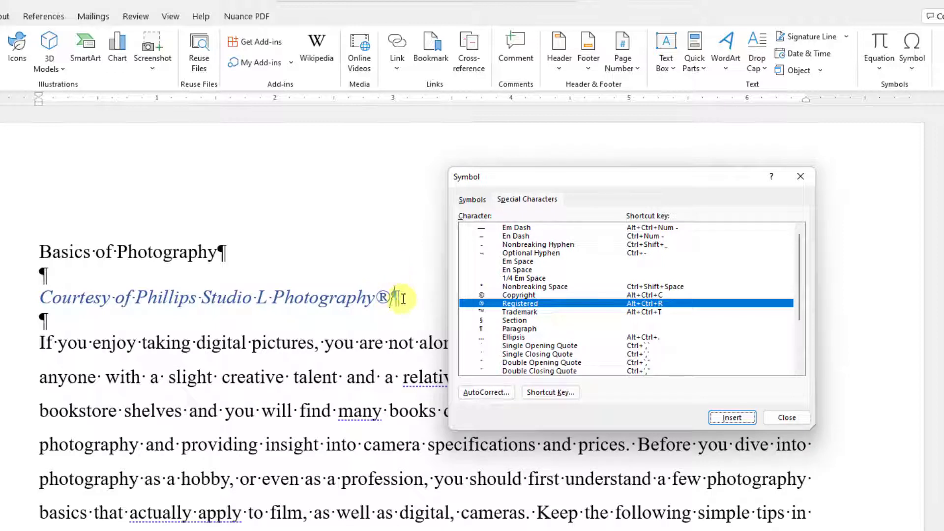
- Insert three more Registered symbols, close the Symbol dialog, and undo the three extra insertions
{"action": "left_click", "coordinate": [727, 421]}
{"action": "left_click", "coordinate": [727, 421]}
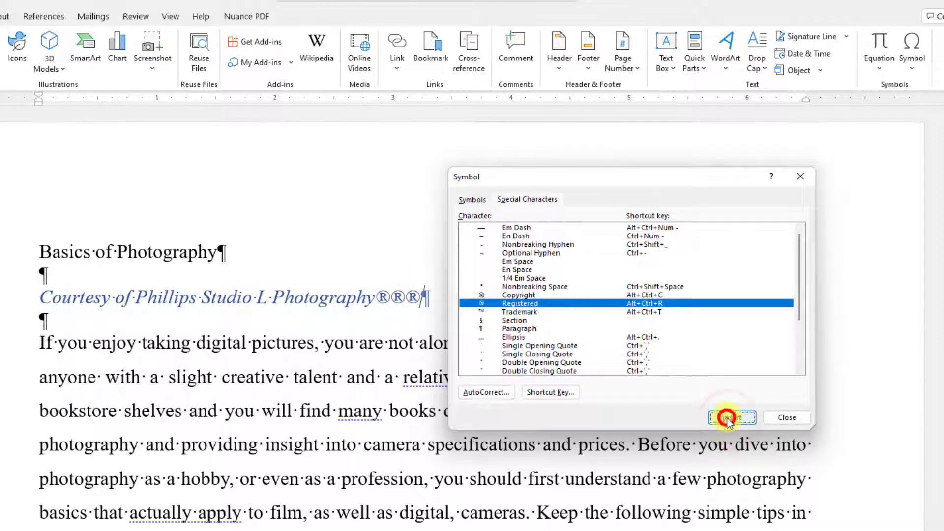
{"action": "left_click", "coordinate": [727, 419]}
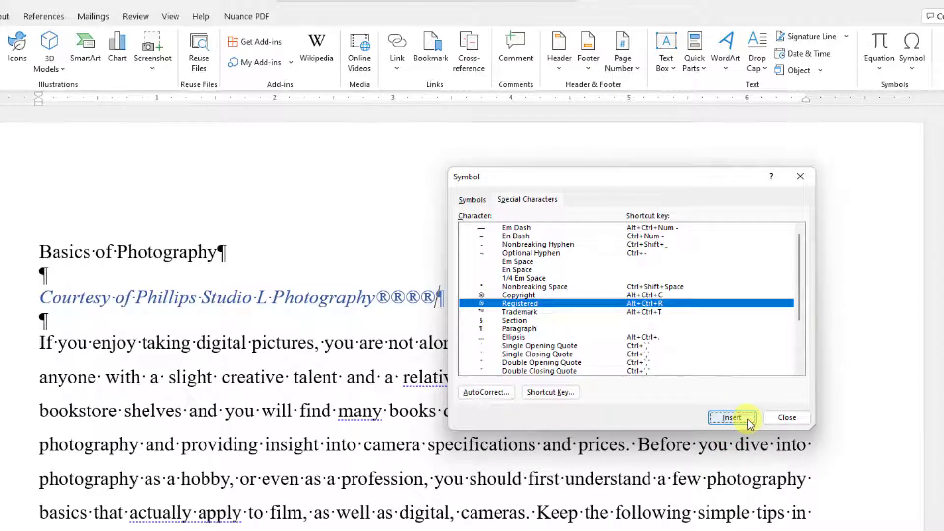
{"action": "left_click", "coordinate": [786, 418]}
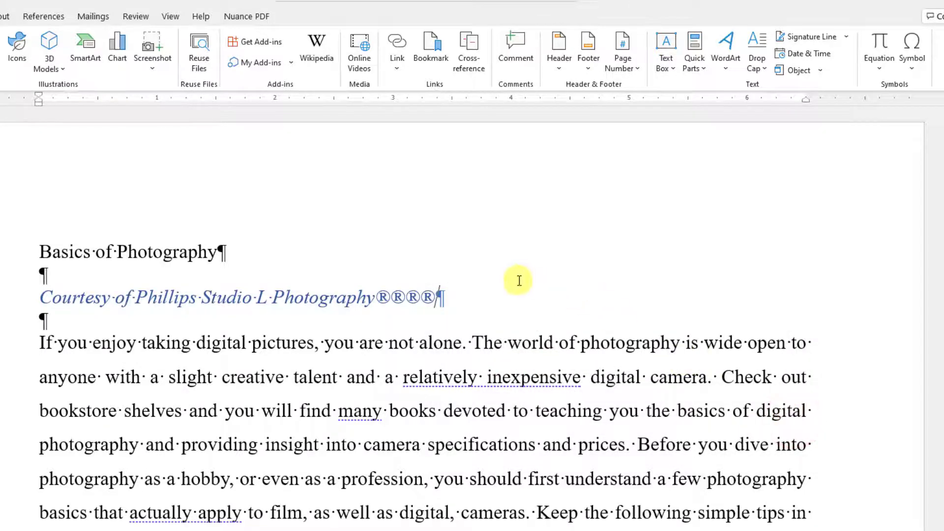
{"action": "key", "text": "ctrl+z"}
{"action": "key", "text": "ctrl+z"}
{"action": "key", "text": "ctrl+z"}
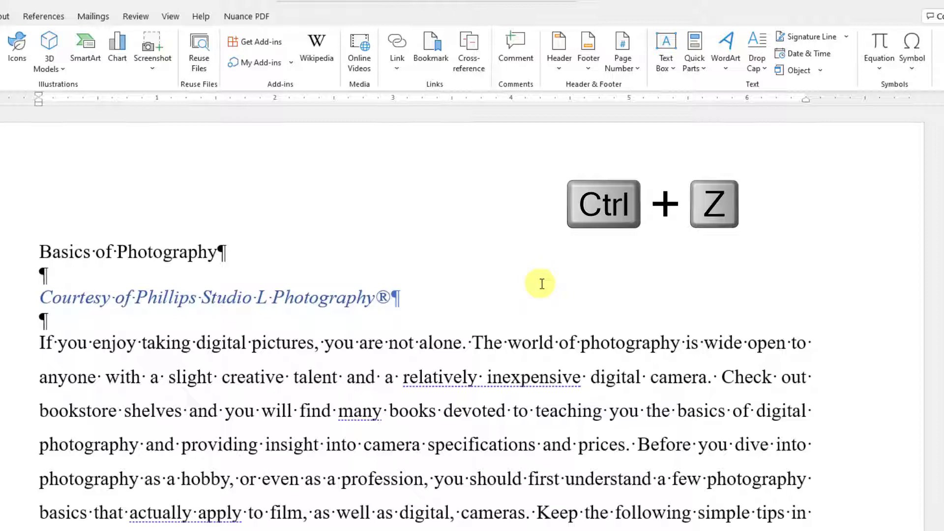
- Undo the remaining Registered symbol and enter ® again directly after "Photography" without the Symbol dialog
{"action": "double_click", "coordinate": [542, 284]}
{"action": "key", "text": "ctrl+z"}
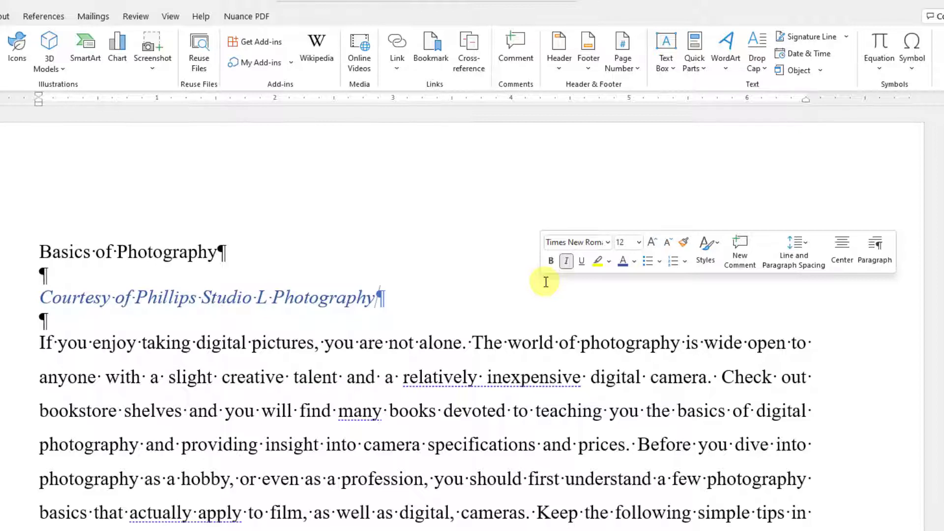
{"action": "type", "text": "("}
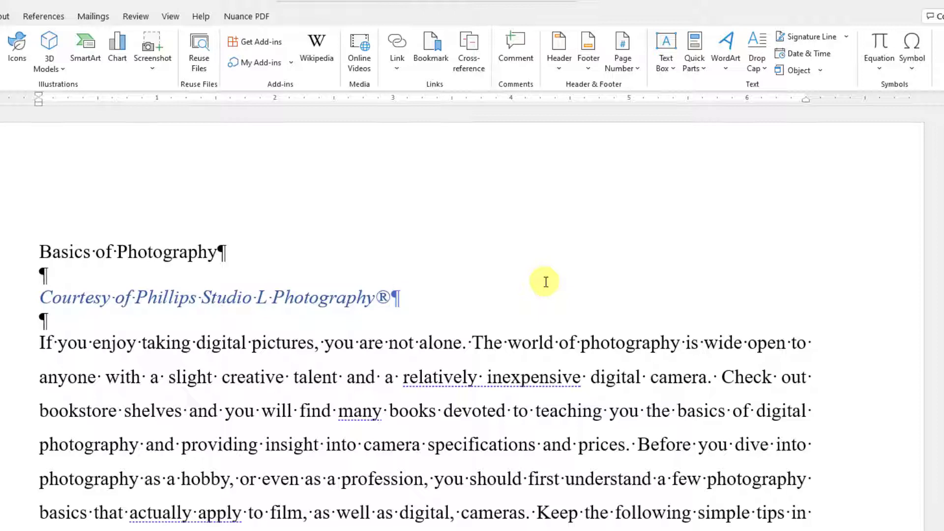
- Try entering (c) as a Copyright symbol after the line, and remove it again so only ® follows "Photography"
{"action": "type", "text": "(c)"}
{"action": "key", "text": "ctrl+z"}
{"action": "key", "text": "BackSpace"}
{"action": "key", "text": "BackSpace"}
{"action": "key", "text": "BackSpace"}
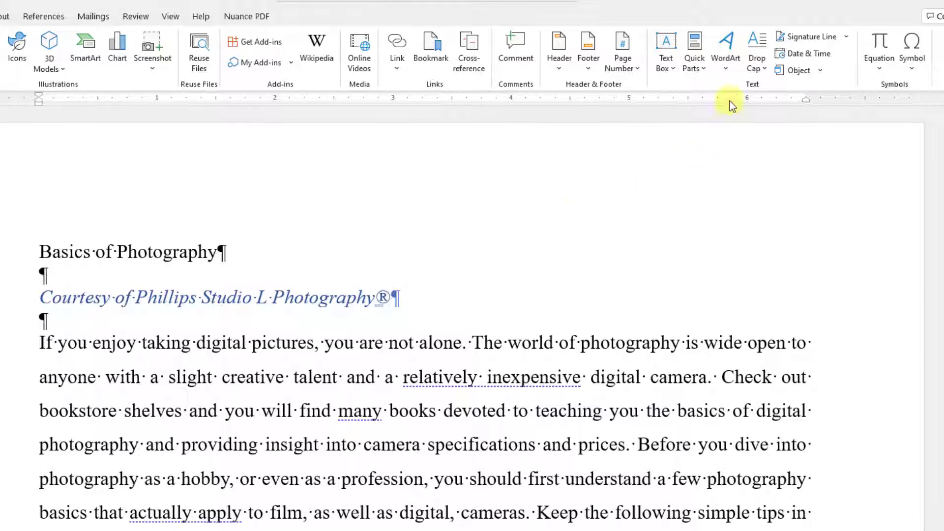
- Review the special characters and their shortcut keys in the Symbol dialog, and close it without inserting anything
{"action": "left_click", "coordinate": [910, 64]}
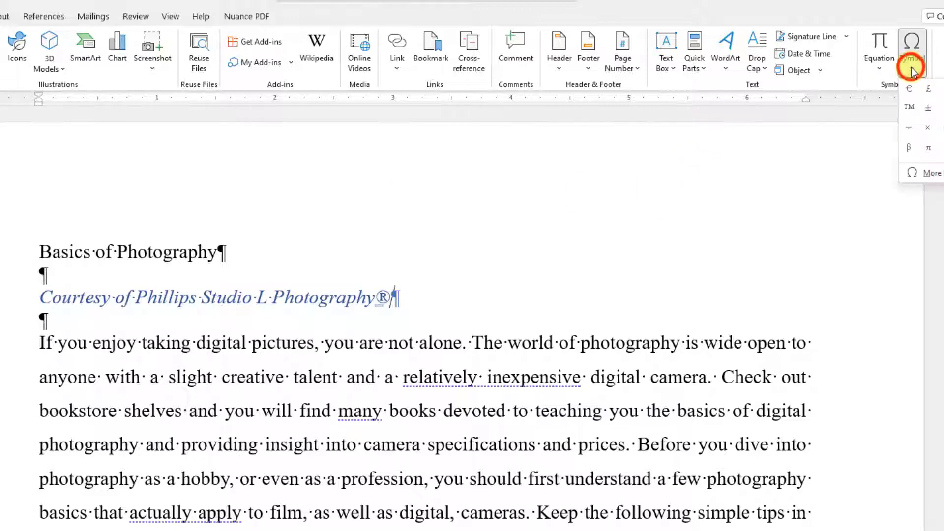
{"action": "left_click", "coordinate": [929, 174]}
{"action": "left_click", "coordinate": [524, 202]}
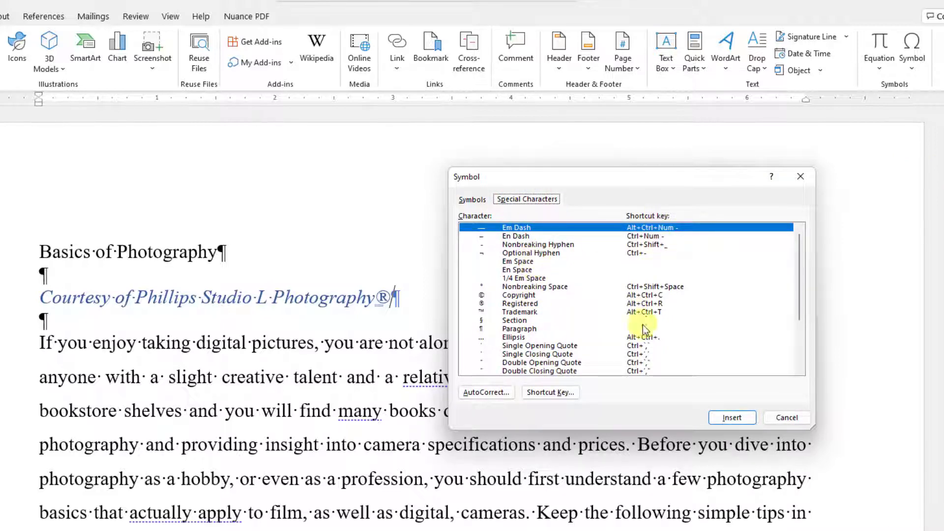
{"action": "left_click", "coordinate": [787, 418]}
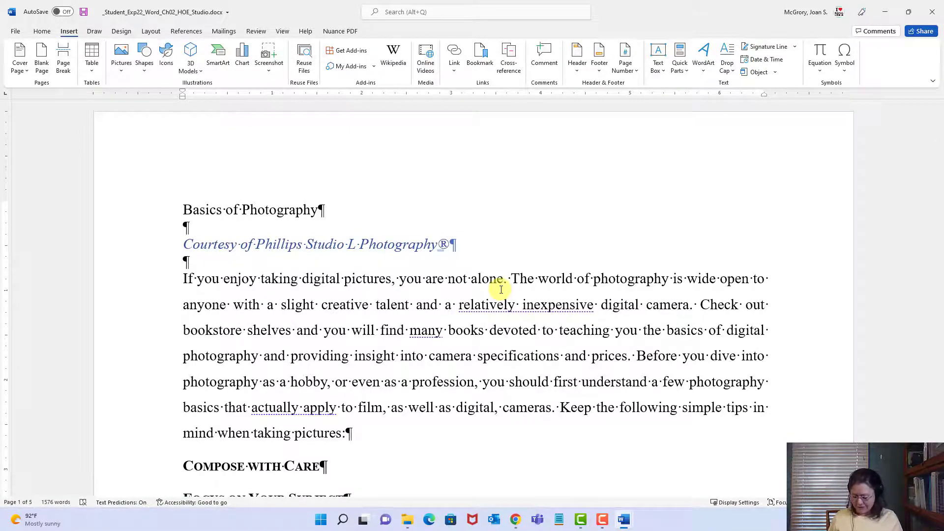
- Save the document and right-align the "Courtesy of Phillips Studio L Photography®" line
{"action": "left_click", "coordinate": [83, 12]}
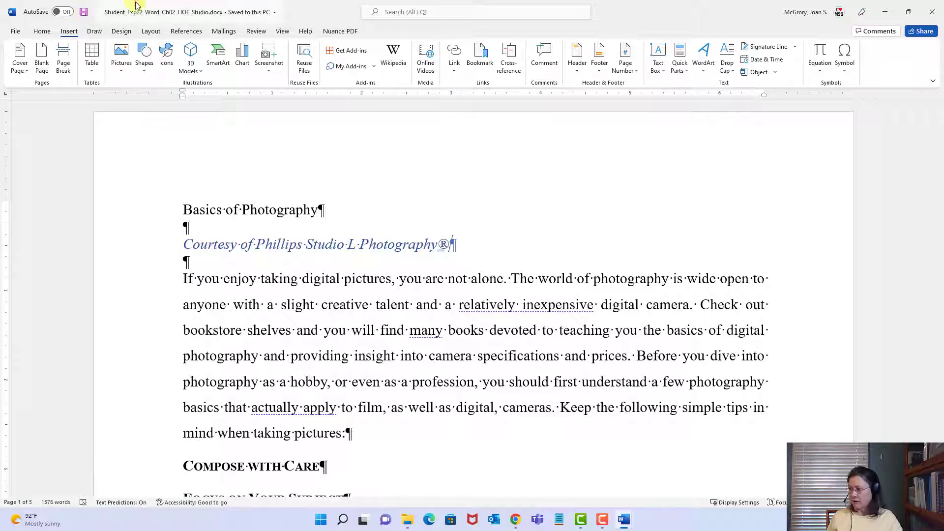
{"action": "left_click", "coordinate": [258, 245]}
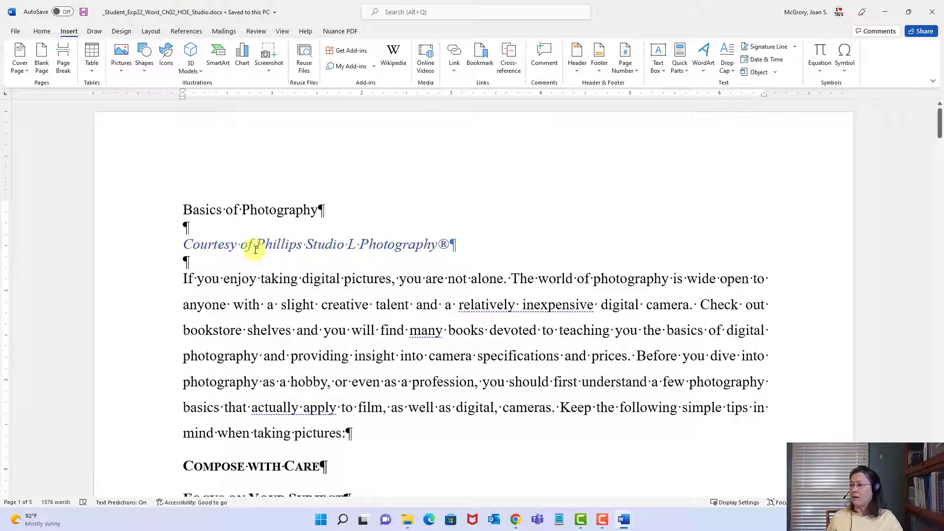
{"action": "left_click", "coordinate": [45, 33]}
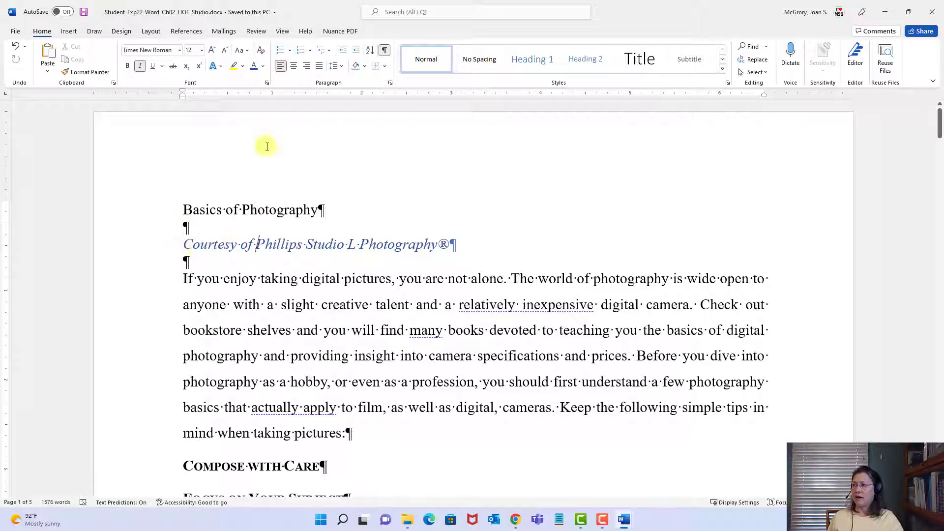
{"action": "left_click", "coordinate": [305, 68]}
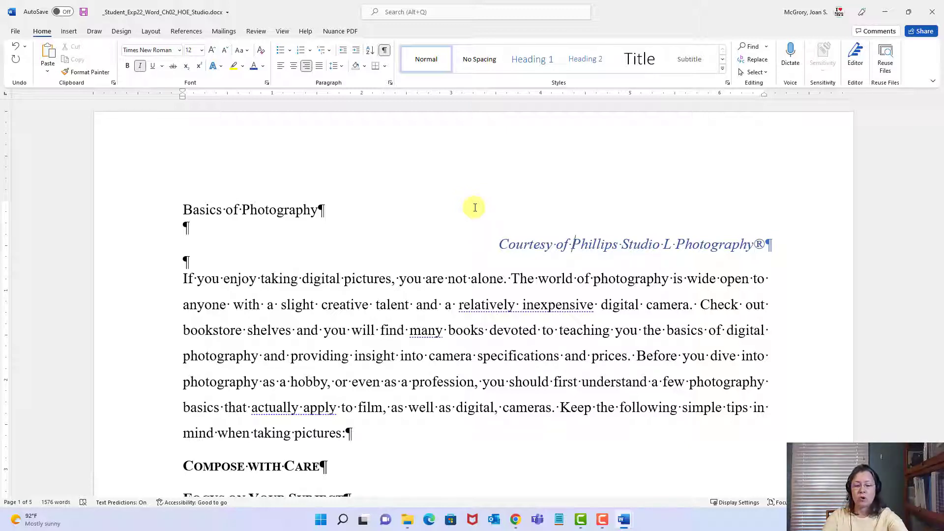
- Center the document's last line, "Let Phillips Studio L Photography Preserve Your Memories!", and save the document
{"action": "key", "text": "ctrl+End"}
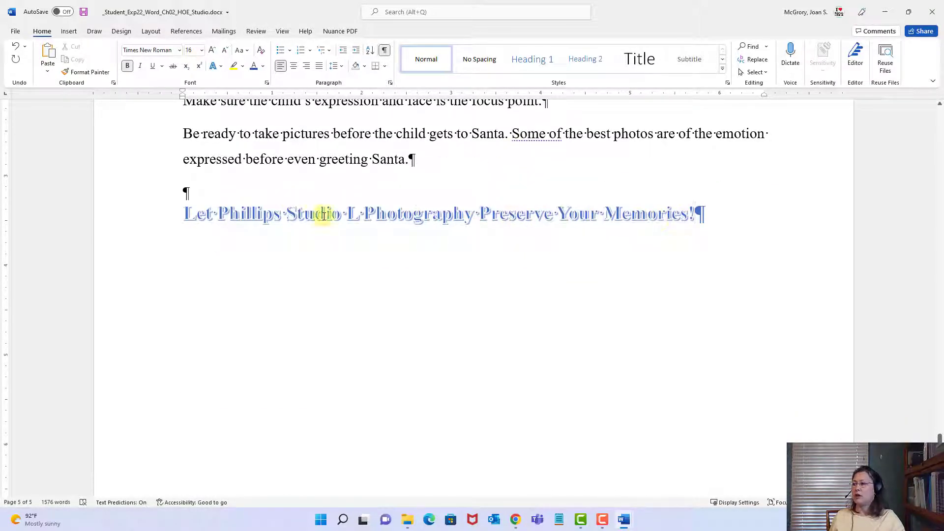
{"action": "left_click", "coordinate": [294, 69]}
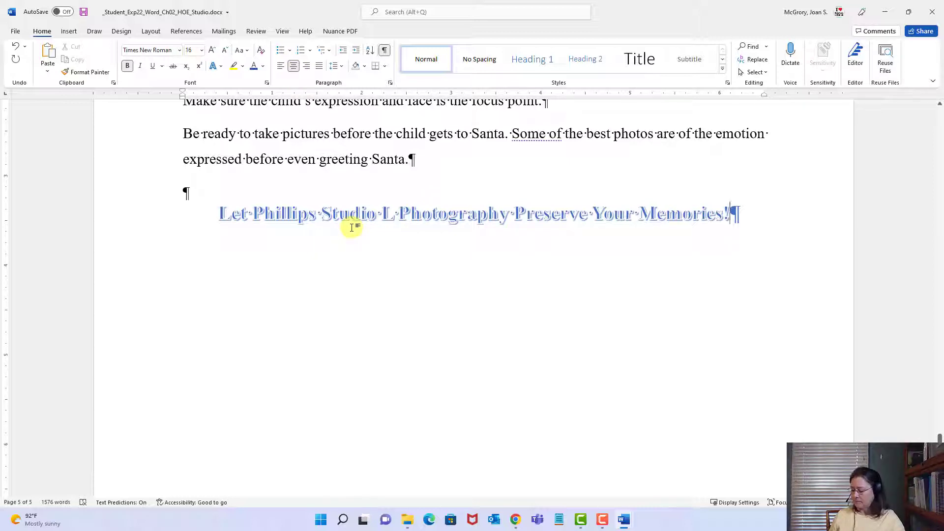
{"action": "left_click", "coordinate": [85, 12]}
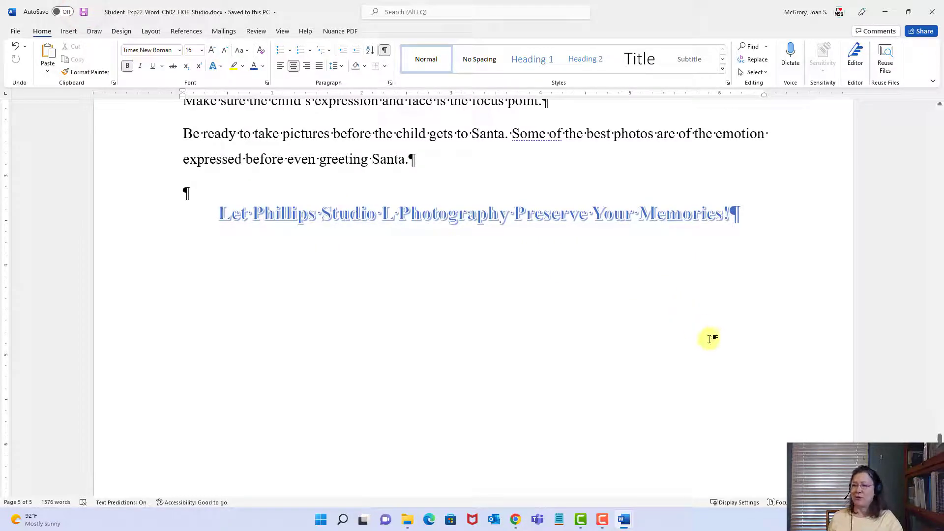
- Switch to the instructions document and read step 9 about the left indent of four paragraphs on page 4
{"action": "mouse_move", "coordinate": [625, 522]}
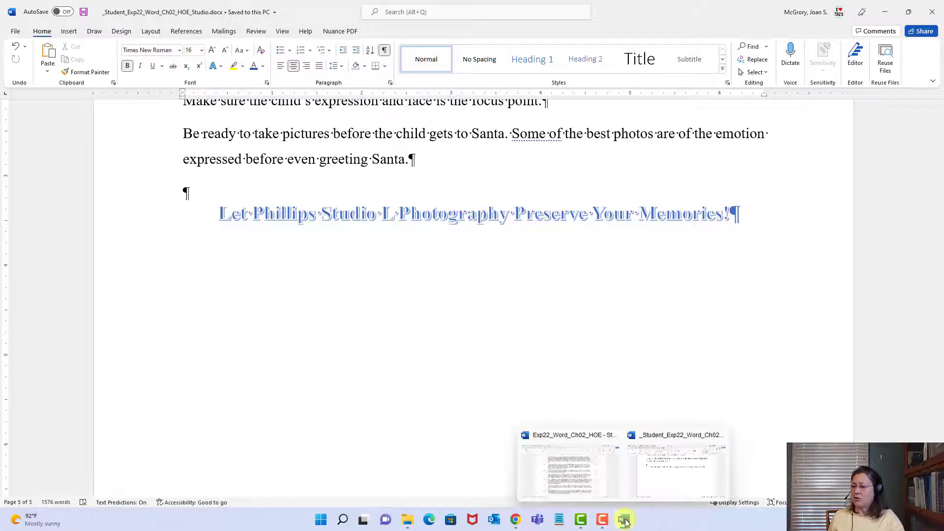
{"action": "left_click", "coordinate": [569, 464]}
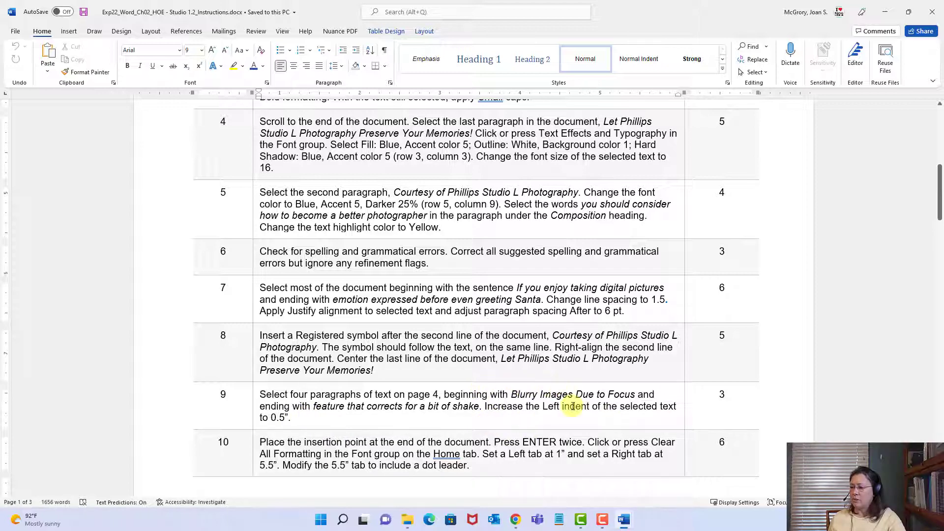
- Switch to the student document and set a 0.5" left indent on the four page 4 paragraphs from "Blurry Images Due to Focus" through "a bit of shake."
{"action": "mouse_move", "coordinate": [623, 524]}
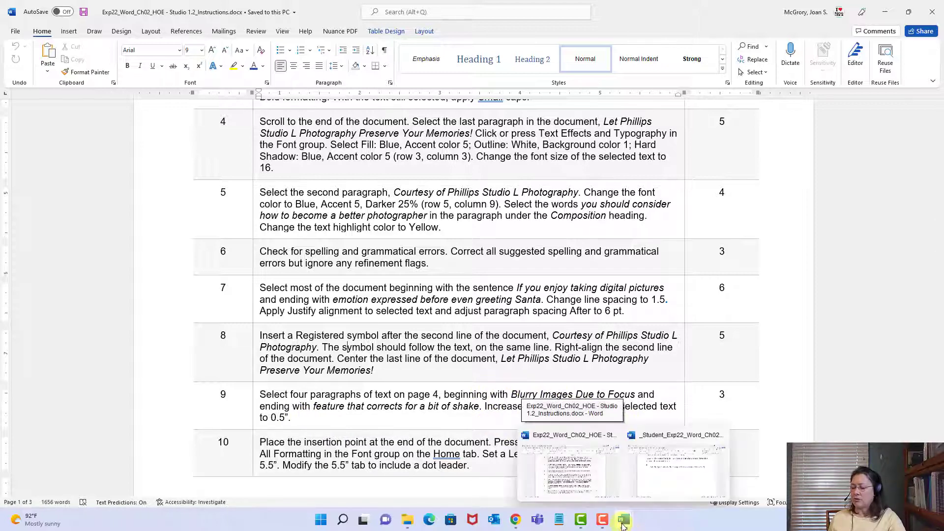
{"action": "left_click", "coordinate": [657, 470]}
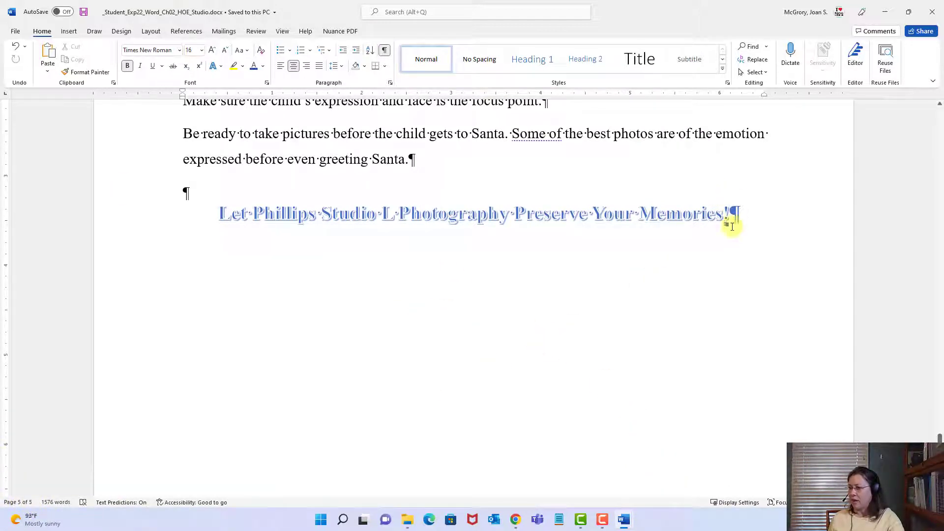
{"action": "scroll", "coordinate": [472, 358], "scroll_direction": "up", "scroll_amount": 8}
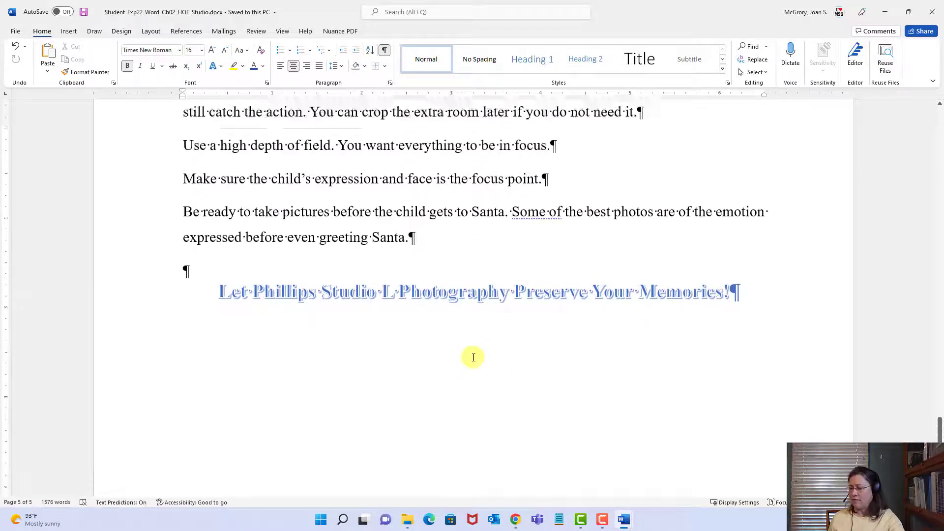
{"action": "scroll", "coordinate": [473, 361], "scroll_direction": "up", "scroll_amount": 5}
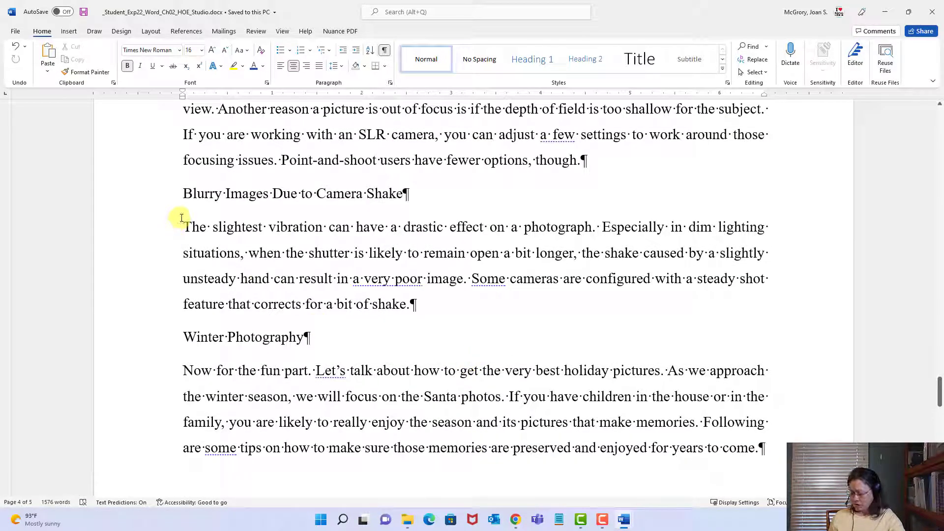
{"action": "scroll", "coordinate": [357, 248], "scroll_direction": "up", "scroll_amount": 4}
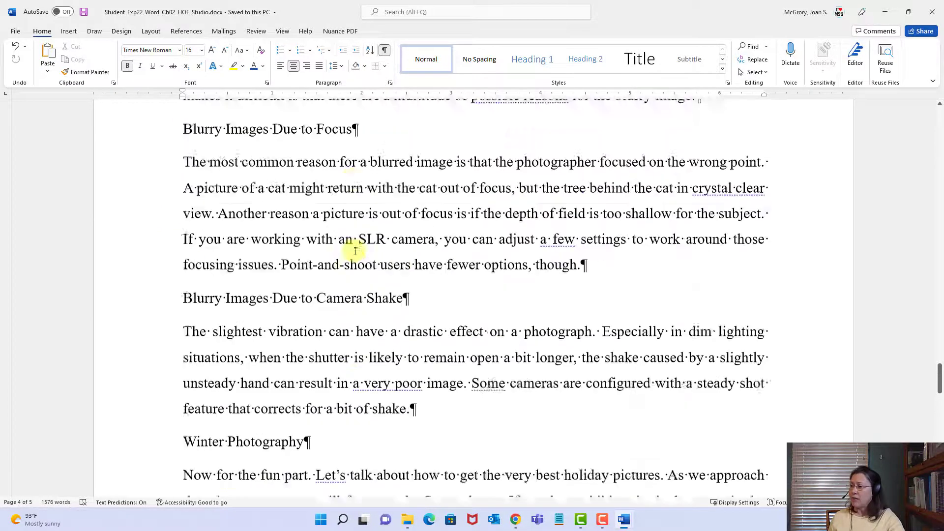
{"action": "scroll", "coordinate": [354, 251], "scroll_direction": "up", "scroll_amount": 1}
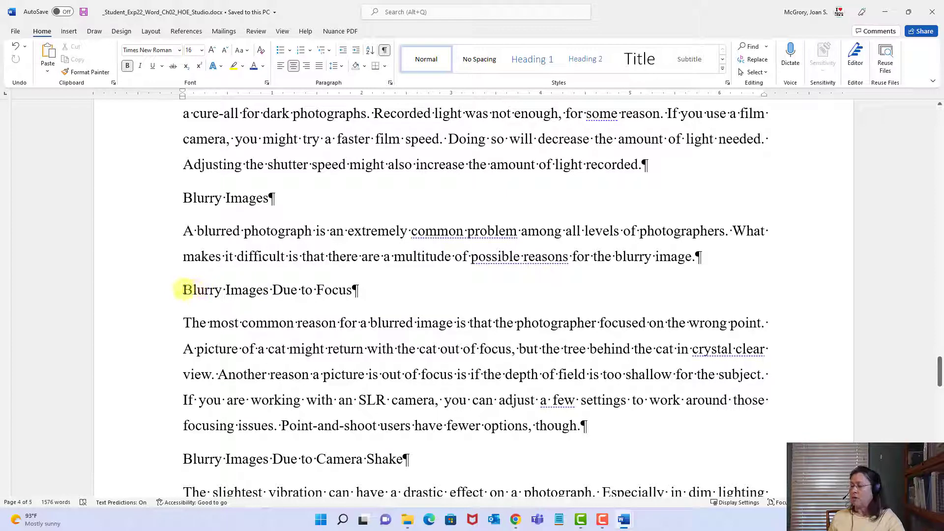
{"action": "left_click", "coordinate": [182, 290]}
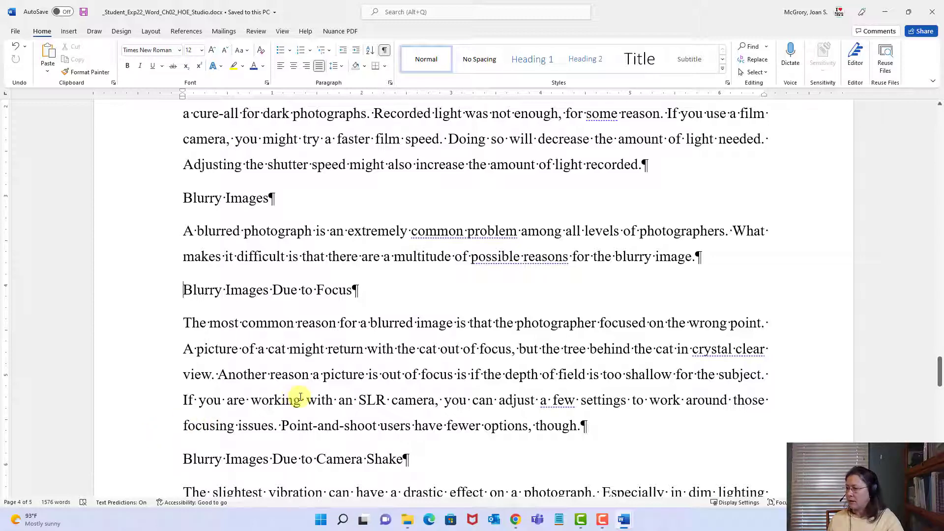
{"action": "scroll", "coordinate": [295, 400], "scroll_direction": "down", "scroll_amount": 2}
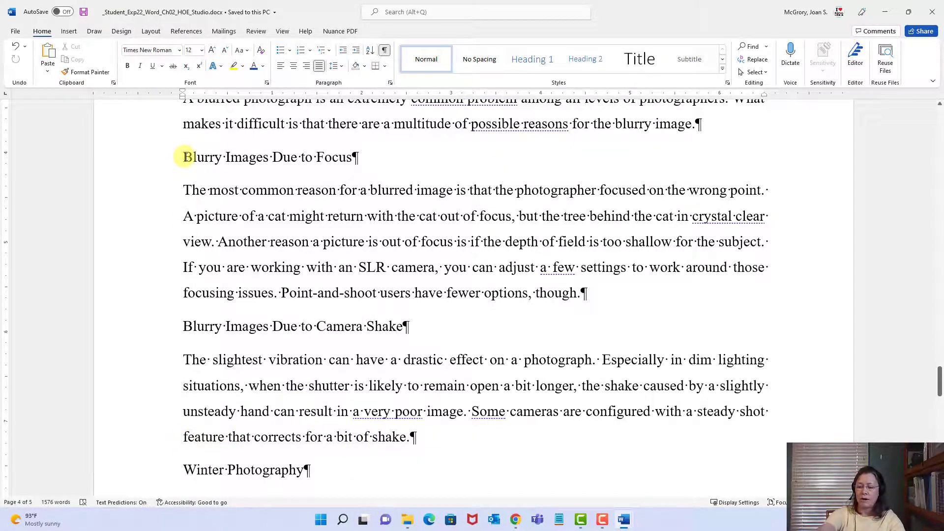
{"action": "left_click", "coordinate": [409, 438], "text": "shift"}
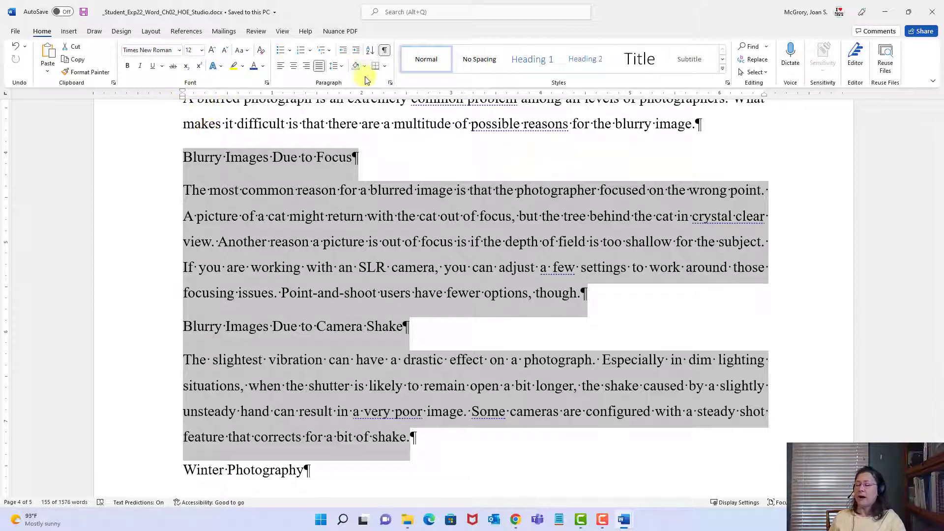
{"action": "left_click", "coordinate": [391, 82]}
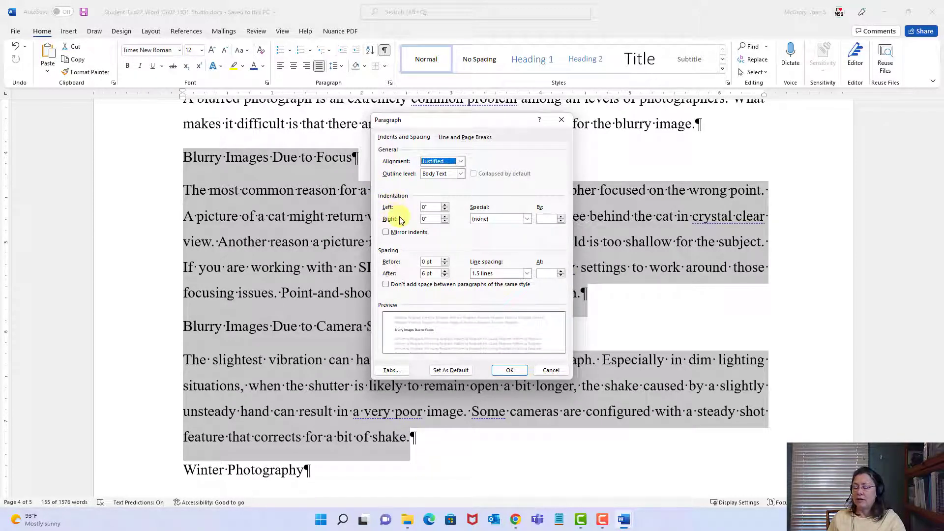
{"action": "left_click", "coordinate": [446, 206]}
{"action": "left_click", "coordinate": [446, 206]}
{"action": "left_click", "coordinate": [446, 207]}
{"action": "left_click", "coordinate": [445, 207]}
{"action": "left_click", "coordinate": [446, 206]}
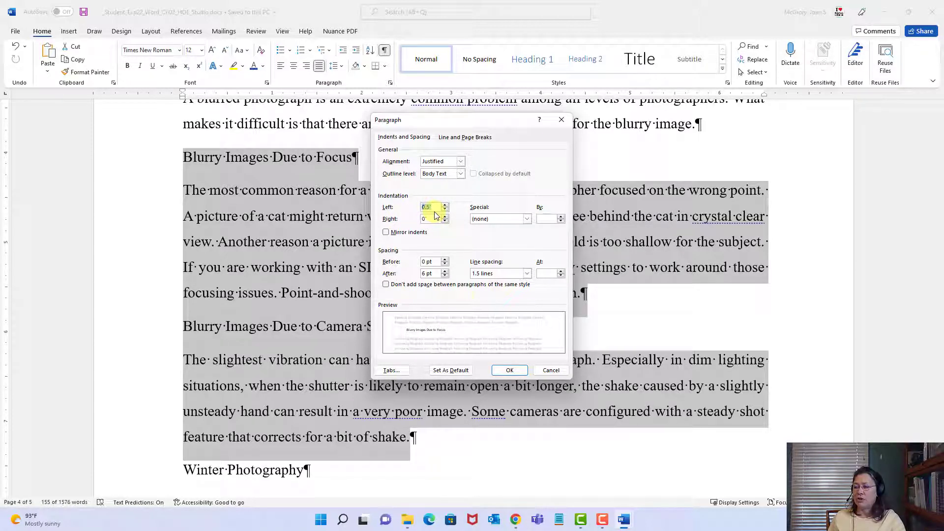
{"action": "left_click", "coordinate": [509, 371]}
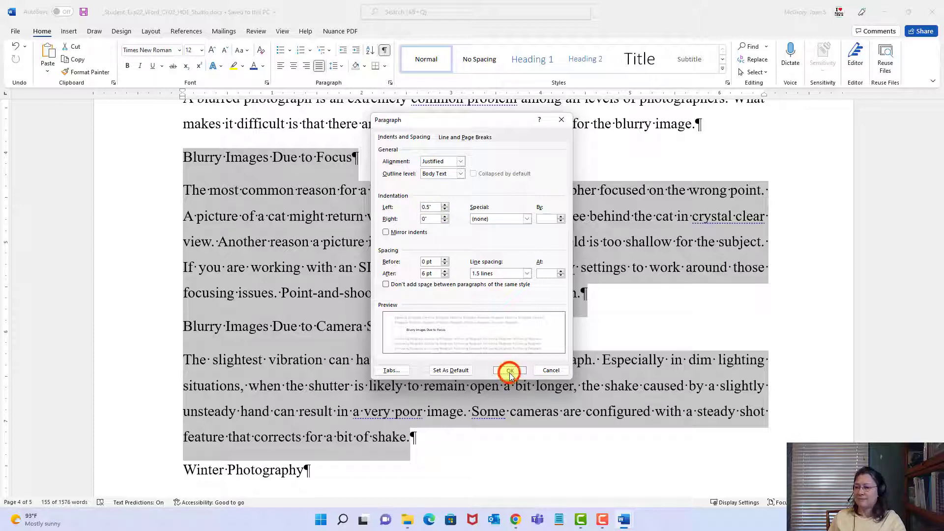
- Switch to the instructions document and read step 10 about clearing formatting and setting tabs at the end of the document
{"action": "key", "text": "alt+Tab"}
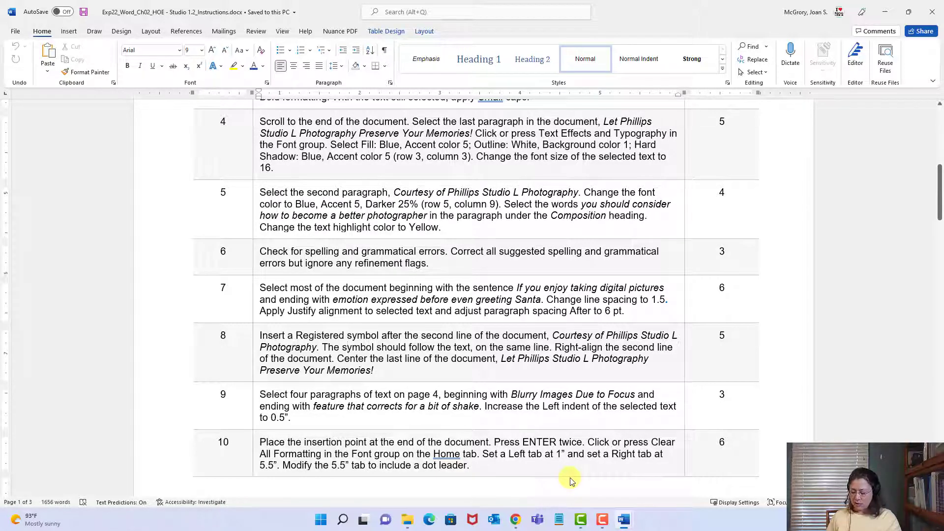
{"action": "scroll", "coordinate": [568, 475], "scroll_direction": "down", "scroll_amount": 1}
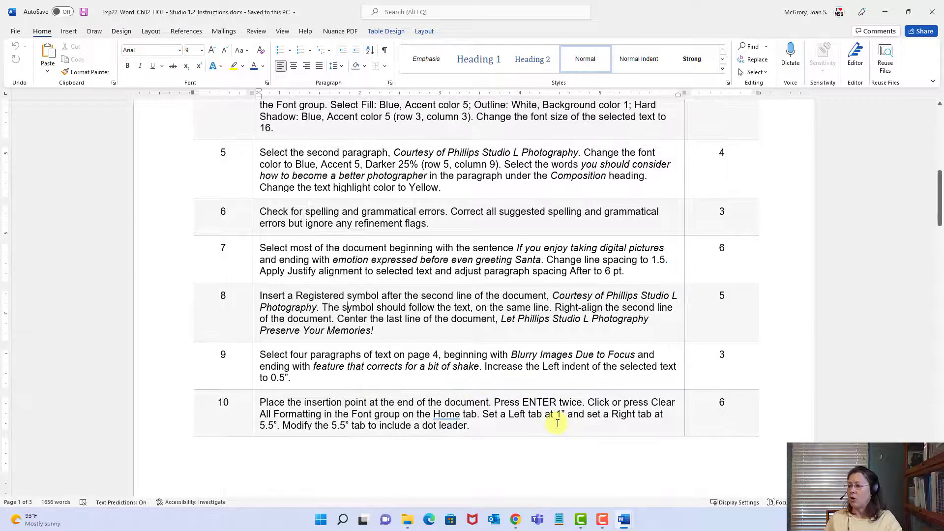
{"action": "scroll", "coordinate": [558, 424], "scroll_direction": "down", "scroll_amount": 1}
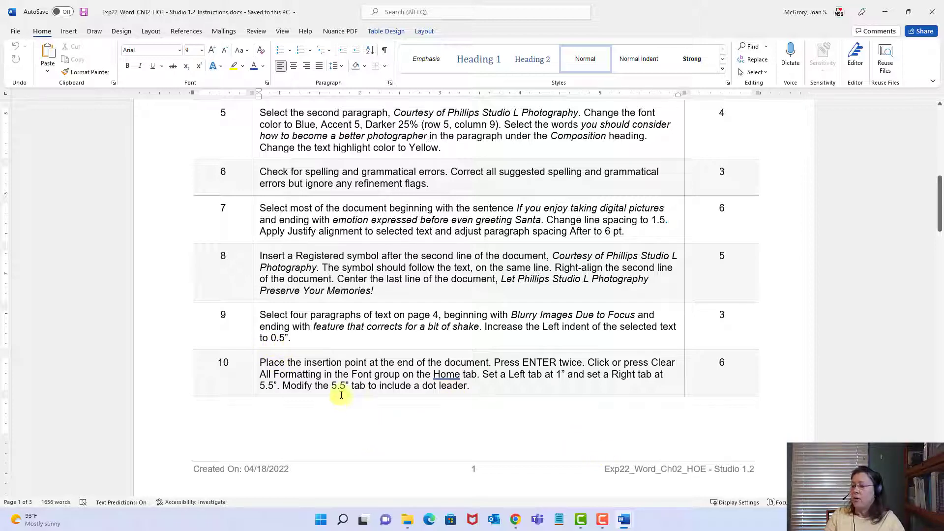
- Switch back to the student document, add two blank paragraphs after its last line, and clear all formatting from the final one
{"action": "mouse_move", "coordinate": [626, 521]}
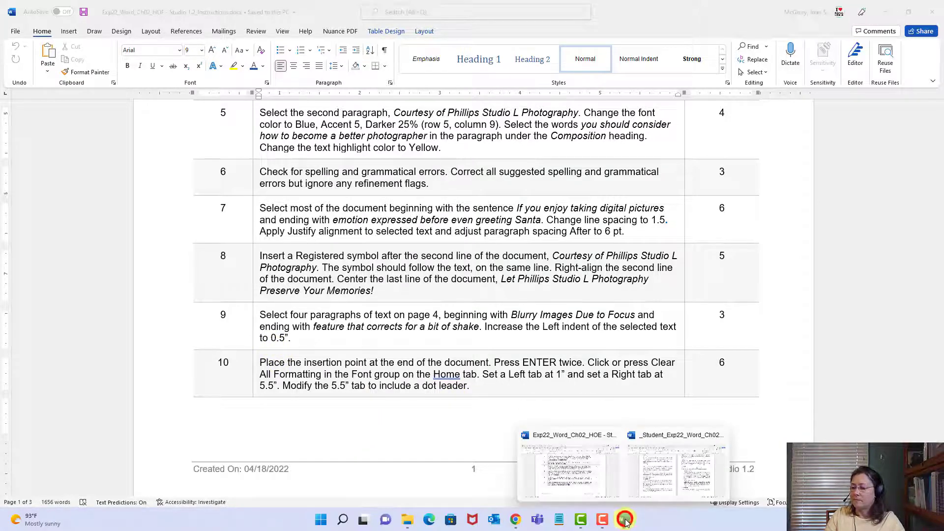
{"action": "left_click", "coordinate": [683, 475]}
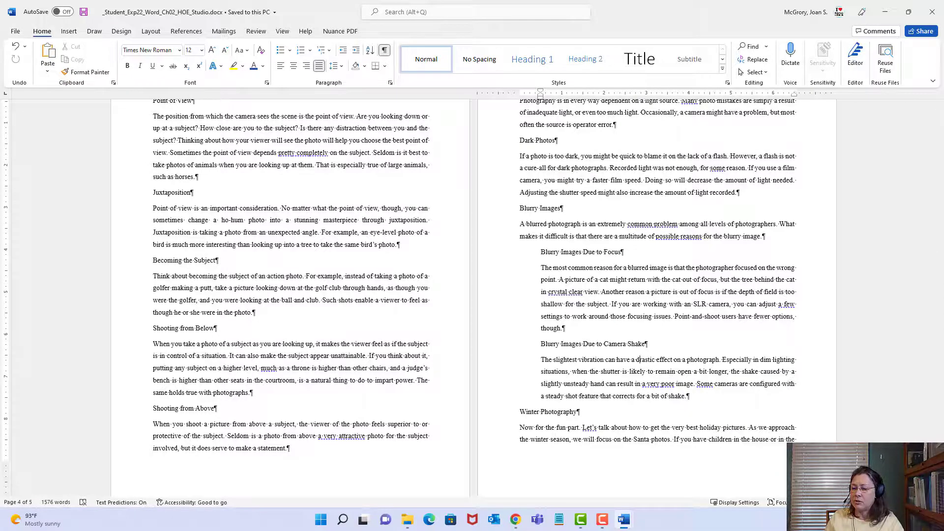
{"action": "scroll", "coordinate": [472, 295], "scroll_direction": "up", "scroll_amount": 3}
{"action": "scroll", "coordinate": [472, 295], "scroll_direction": "up", "scroll_amount": 3}
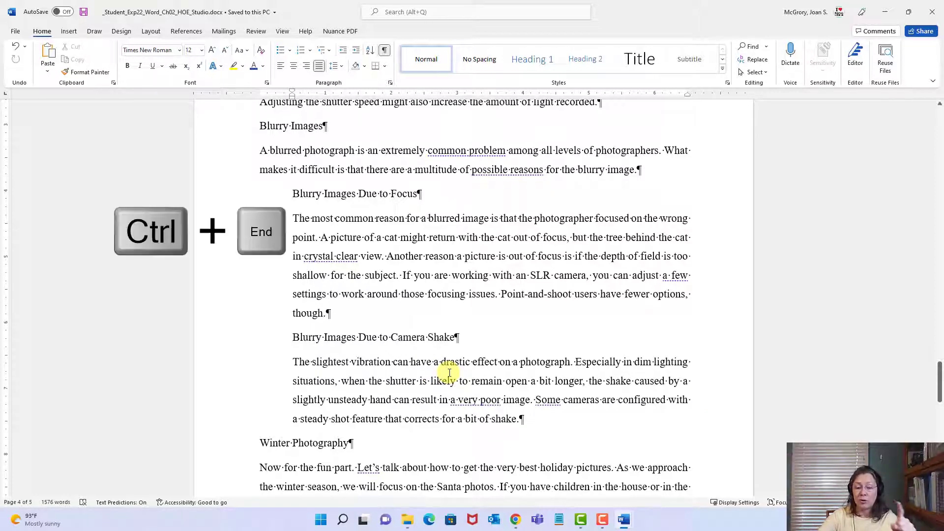
{"action": "key", "text": "ctrl+End"}
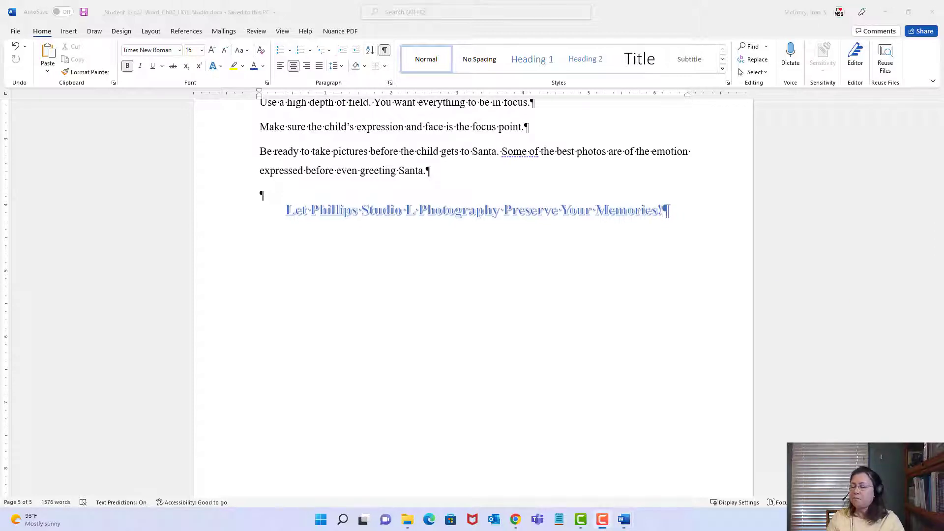
{"action": "left_click", "coordinate": [664, 211]}
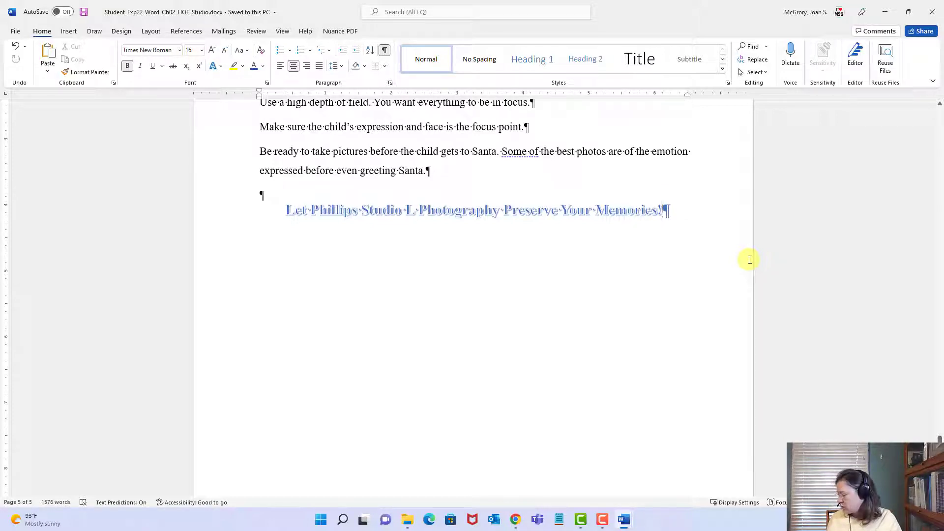
{"action": "key", "text": "Return"}
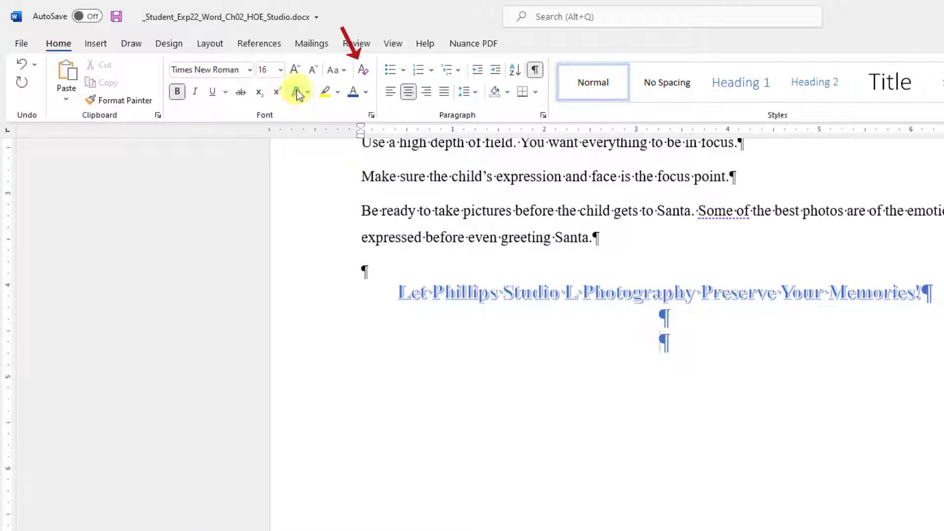
{"action": "left_click", "coordinate": [363, 71]}
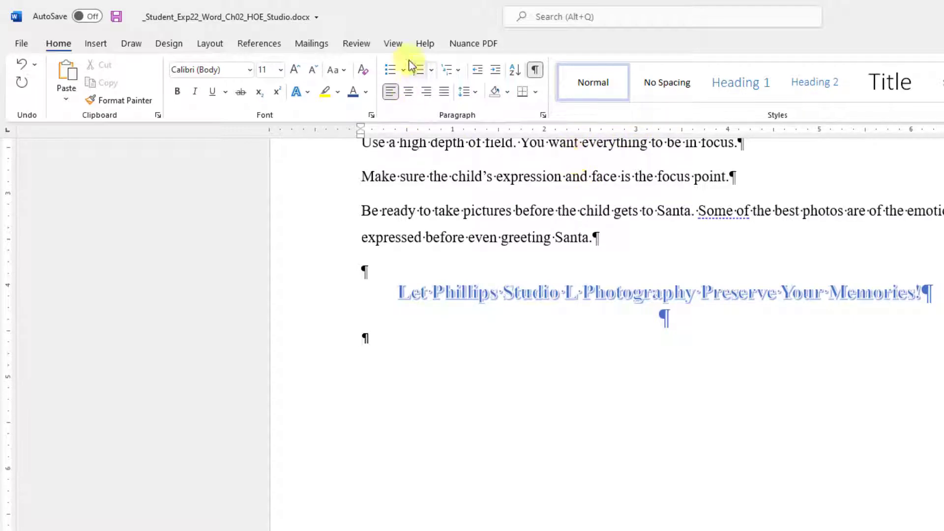
- Turn the ruler display off and back on
{"action": "left_click", "coordinate": [393, 44]}
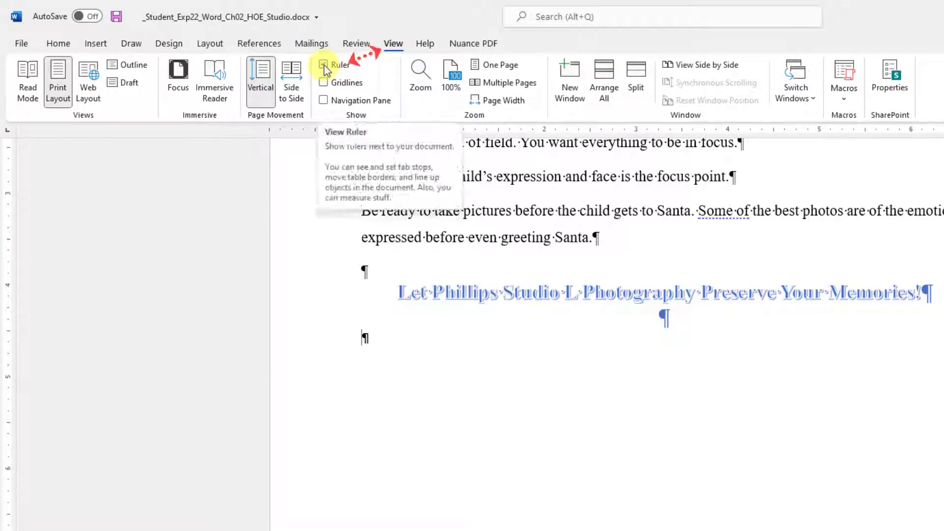
{"action": "left_click", "coordinate": [324, 65]}
{"action": "left_click", "coordinate": [324, 65]}
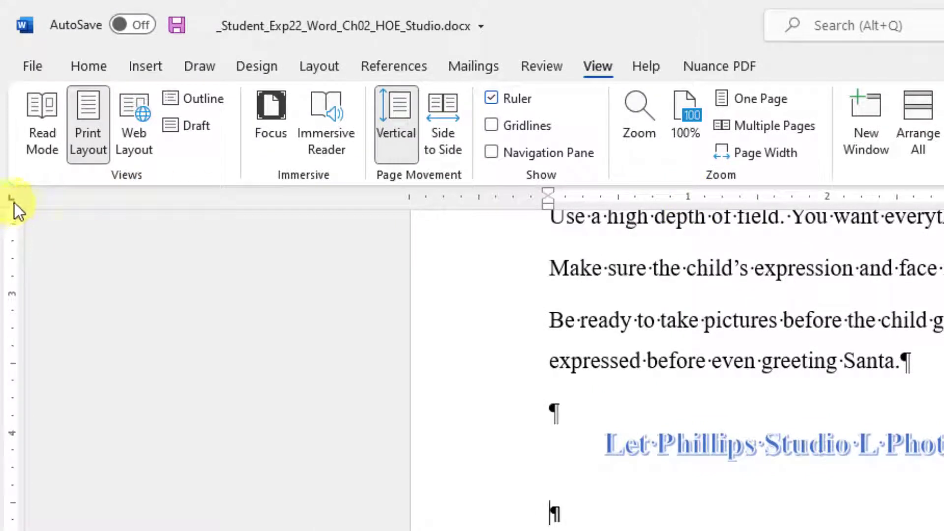
- Set a left tab stop at 1" for the final blank paragraph, remove it, and set it again at 1"
{"action": "left_click", "coordinate": [688, 199]}
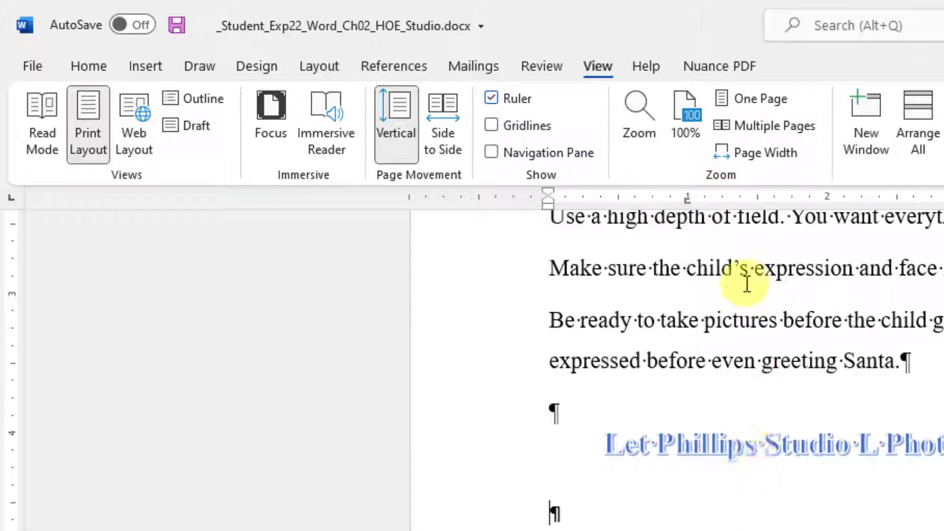
{"action": "left_click", "coordinate": [665, 508]}
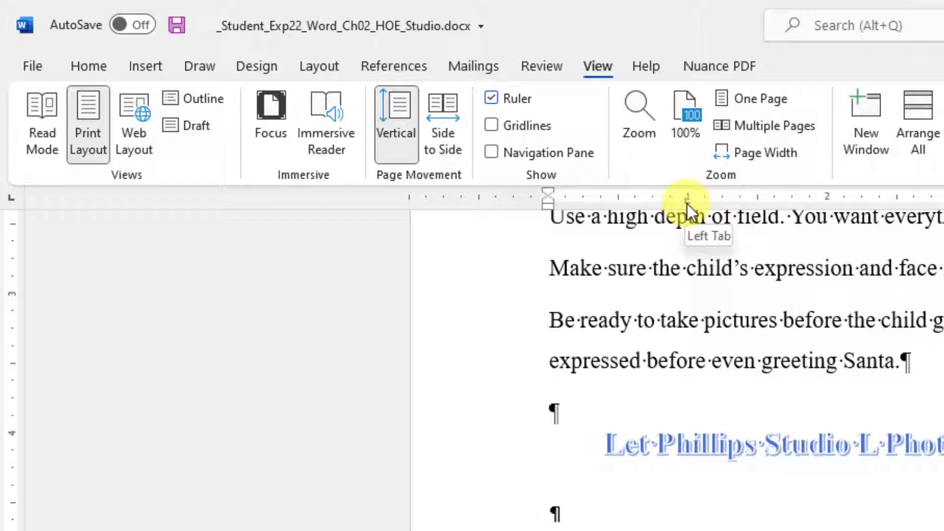
{"action": "left_click_drag", "start_coordinate": [686, 204], "coordinate": [638, 280]}
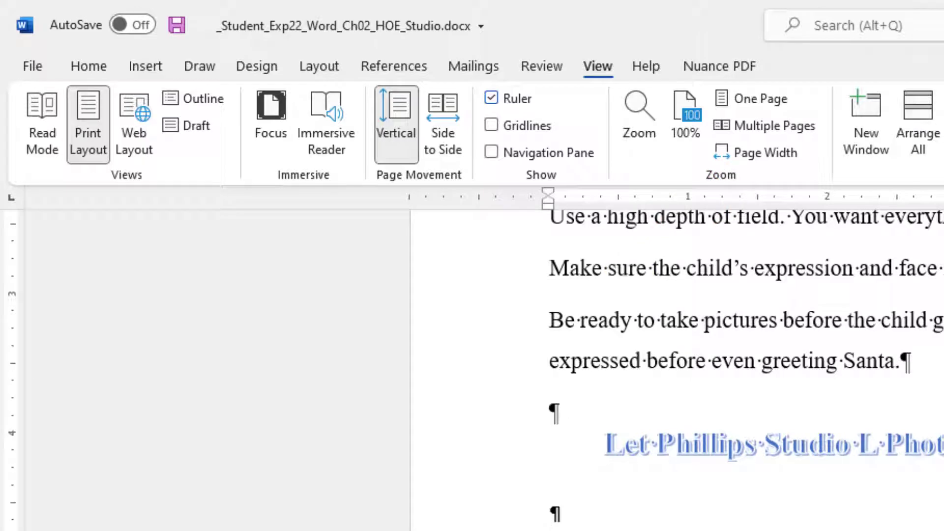
{"action": "left_click", "coordinate": [688, 200]}
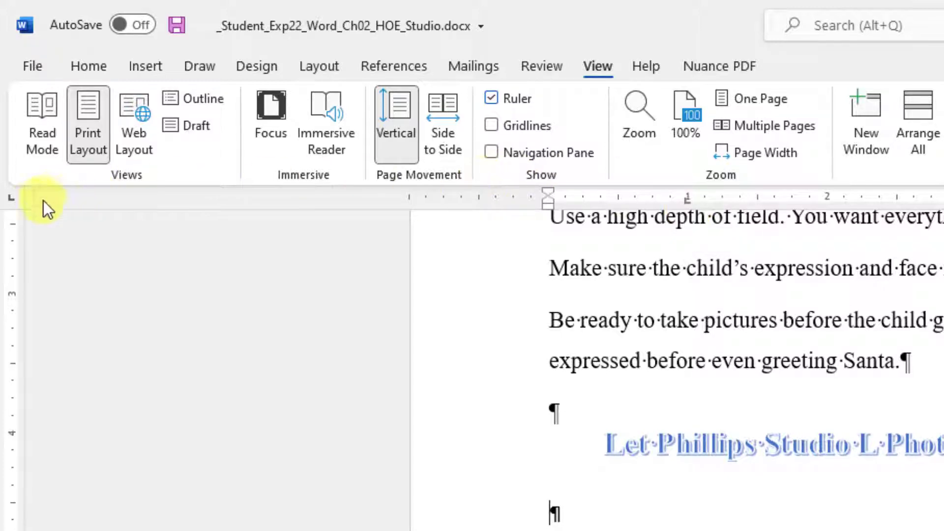
- Add a center tab stop at about 3.6" and enter sample text "dfadfa" at the left tab and "afdafdafafafadfadf" at the center tab
{"action": "left_click", "coordinate": [11, 198]}
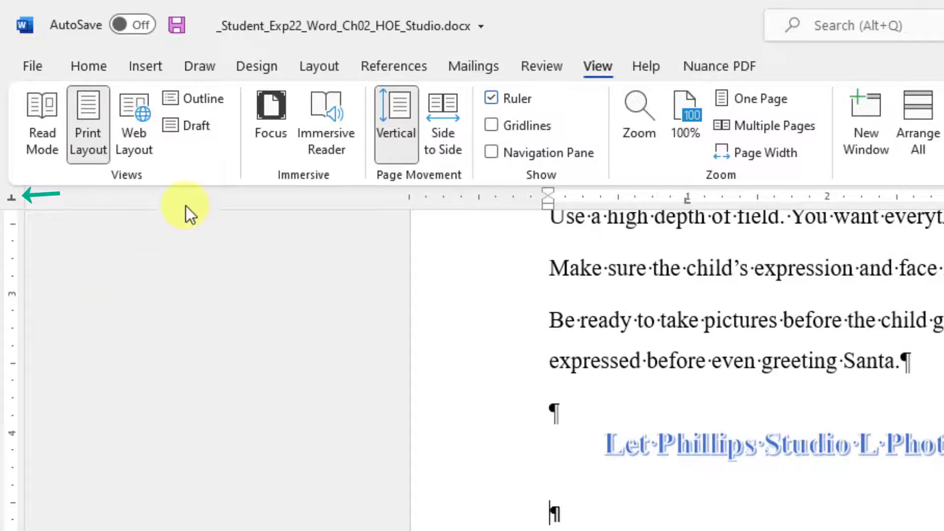
{"action": "left_click", "coordinate": [759, 145]}
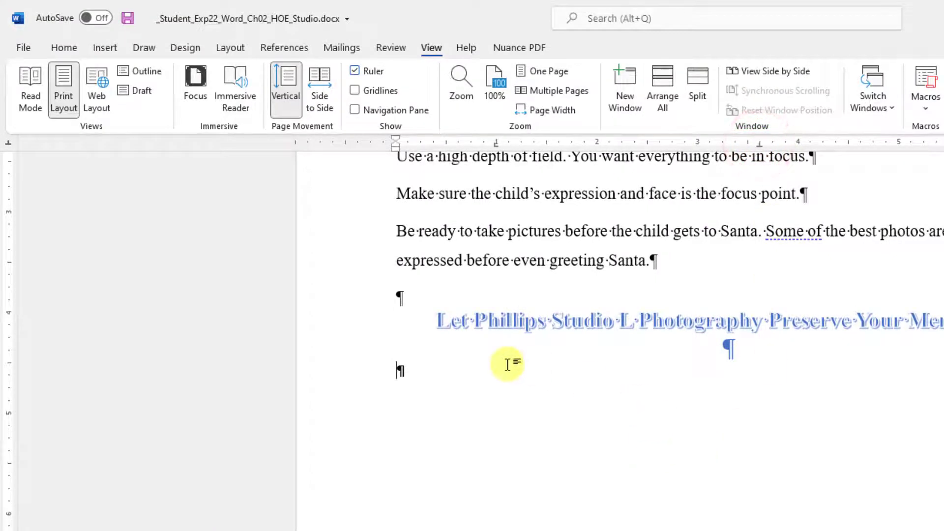
{"action": "key", "text": "Tab"}
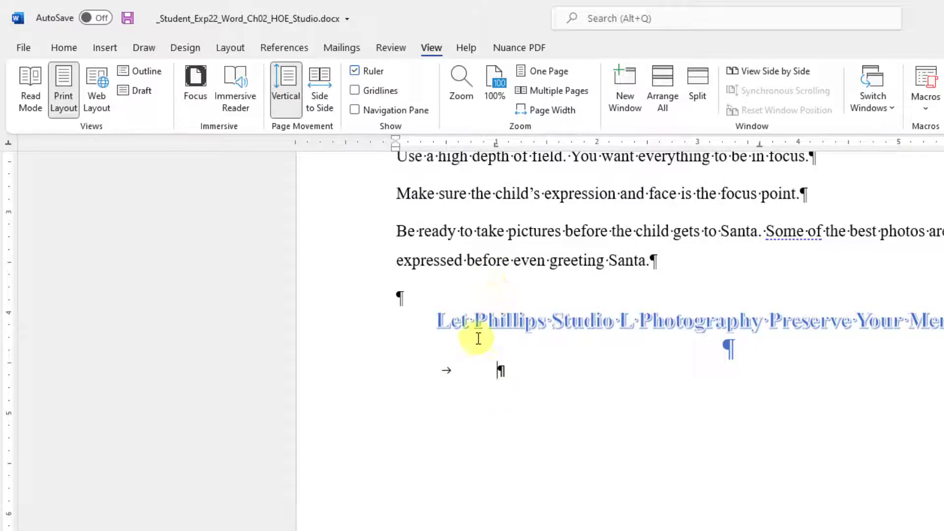
{"action": "type", "text": "dfadfa"}
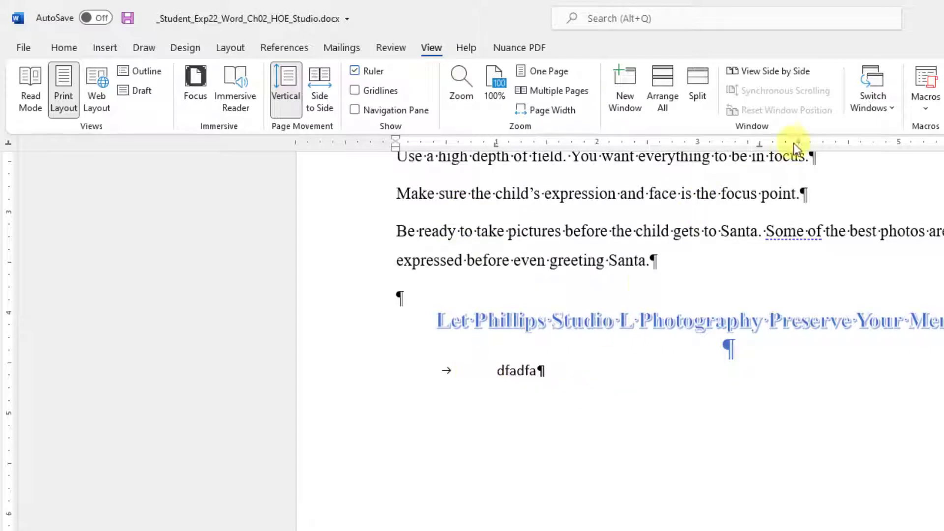
{"action": "key", "text": "Tab"}
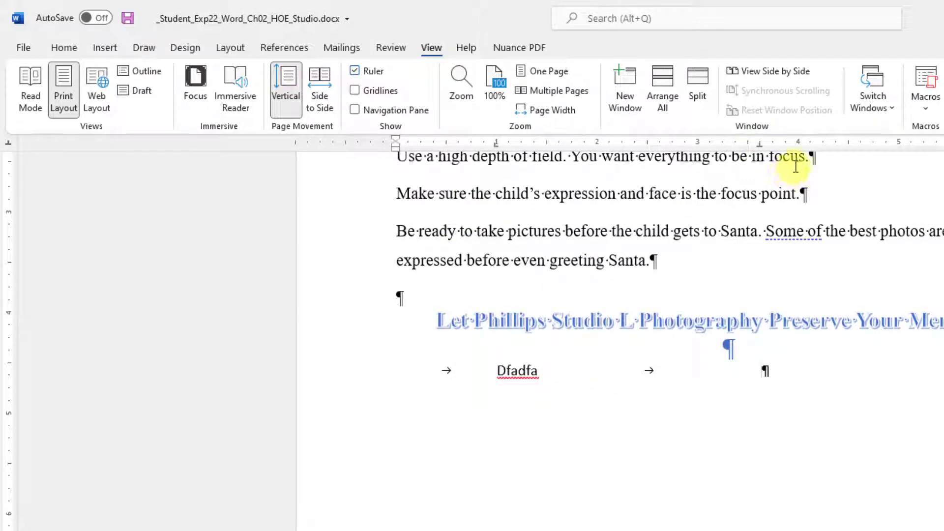
{"action": "type", "text": "afdafd"}
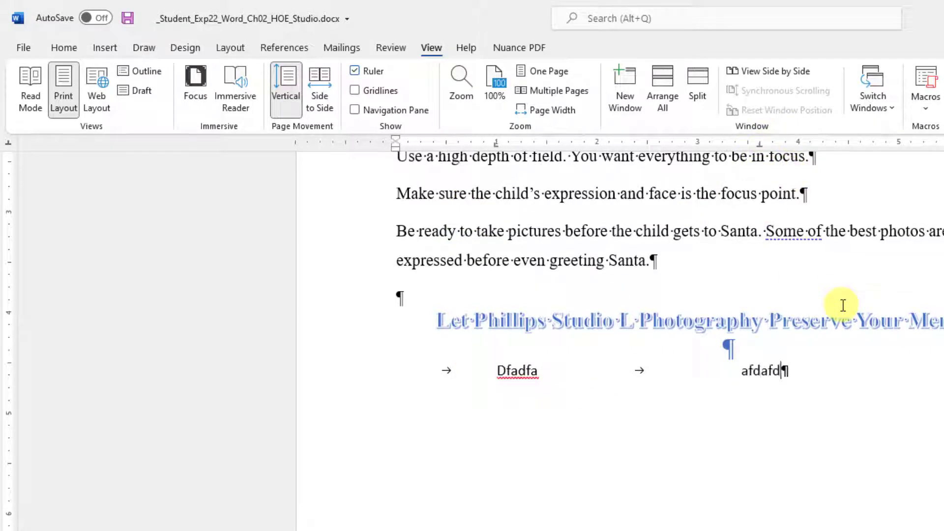
{"action": "type", "text": "afafafadfadf"}
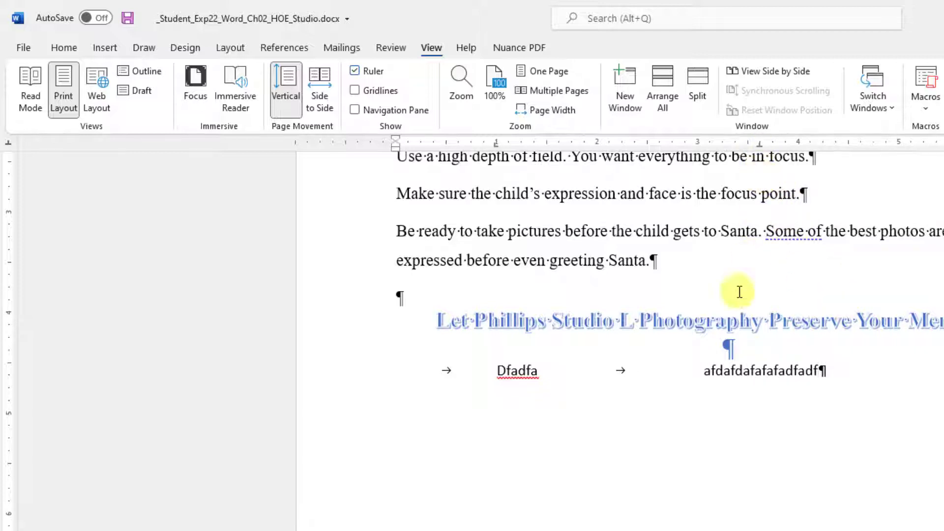
- Add a right tab stop at 5.5" on the final line and enter sample text "fgsfgsfgsgsfg" at it
{"action": "scroll", "coordinate": [727, 365], "scroll_direction": "down", "scroll_amount": 2}
{"action": "scroll", "coordinate": [727, 364], "scroll_direction": "down", "scroll_amount": 5}
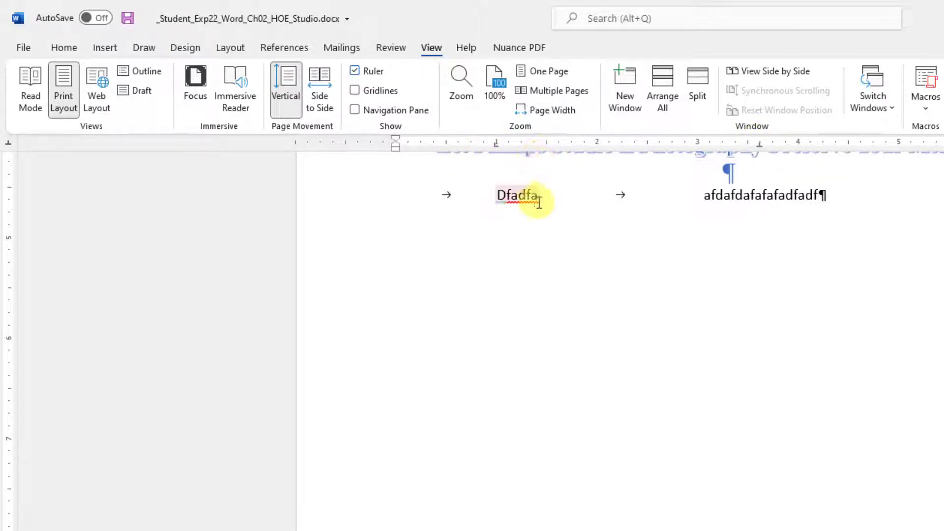
{"action": "left_click", "coordinate": [8, 145]}
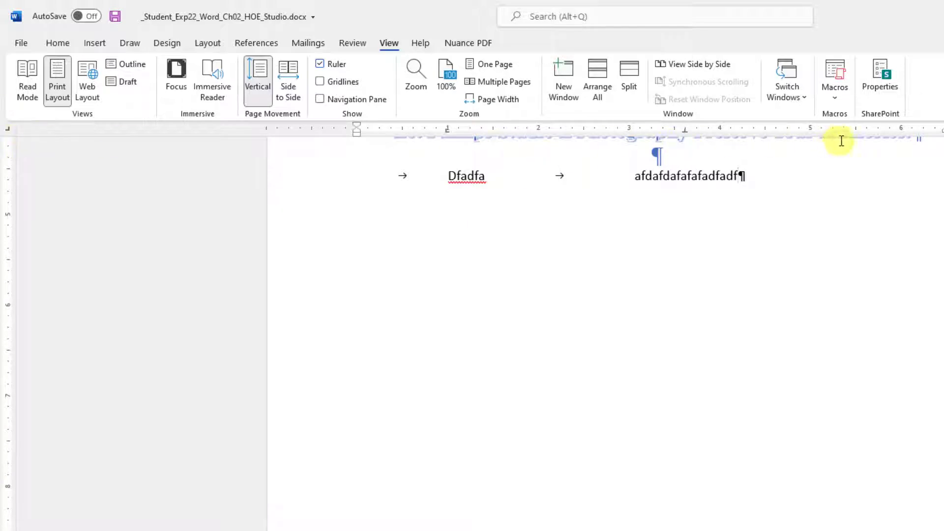
{"action": "left_click", "coordinate": [855, 129]}
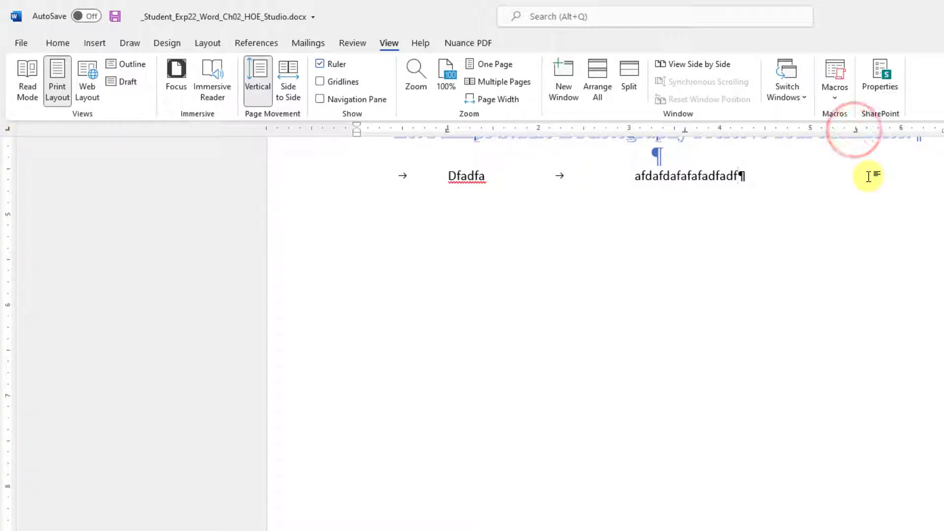
{"action": "key", "text": "Tab"}
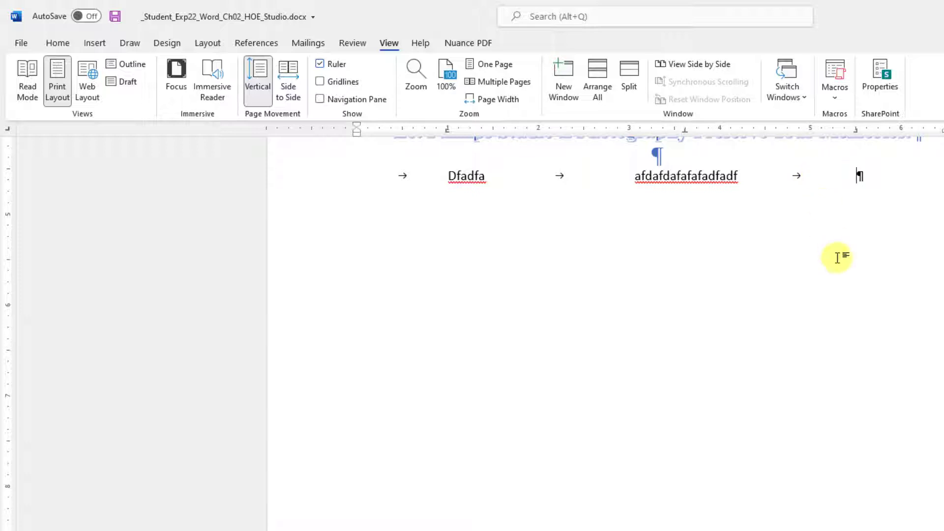
{"action": "type", "text": "fgsfgsfgsgsfg"}
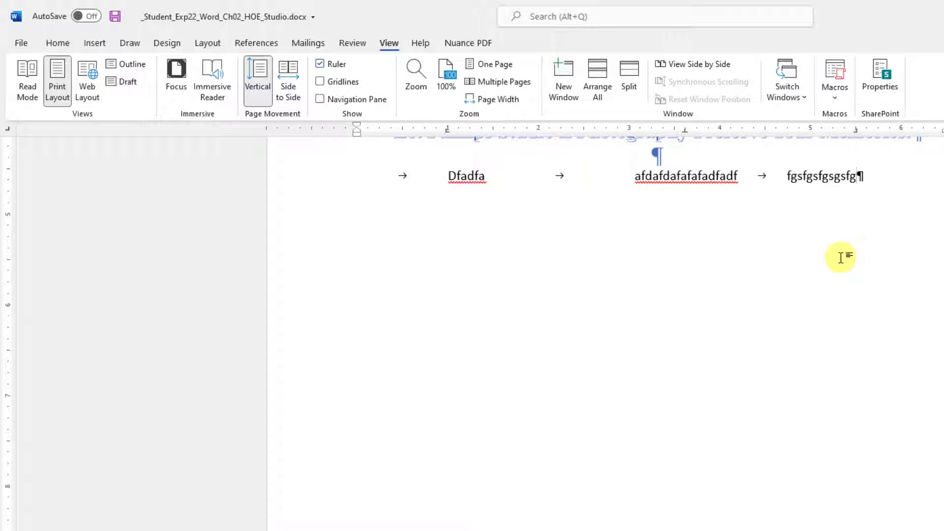
- Delete all sample text and tab stops from the final line
{"action": "key", "text": "ctrl+BackSpace"}
{"action": "key", "text": "ctrl+BackSpace"}
{"action": "key", "text": "ctrl+BackSpace"}
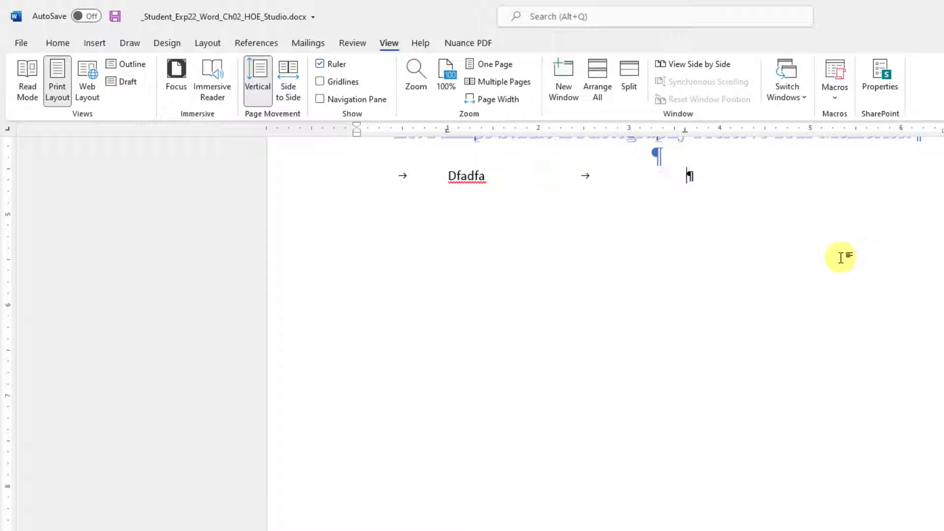
{"action": "key", "text": "ctrl+BackSpace"}
{"action": "key", "text": "ctrl+BackSpace"}
{"action": "key", "text": "ctrl+BackSpace"}
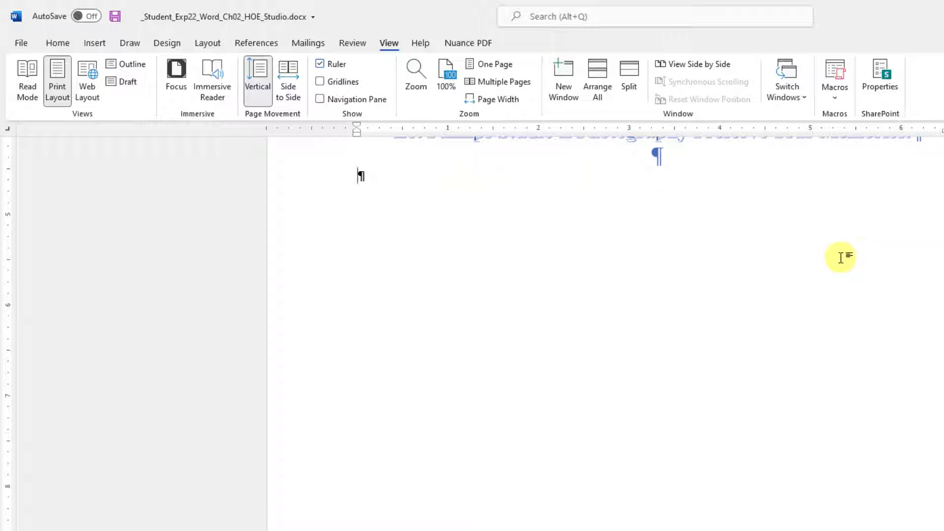
- Set a left tab stop at 1" and a right tab stop at 5.5" for the final blank paragraph
{"action": "left_click", "coordinate": [7, 130]}
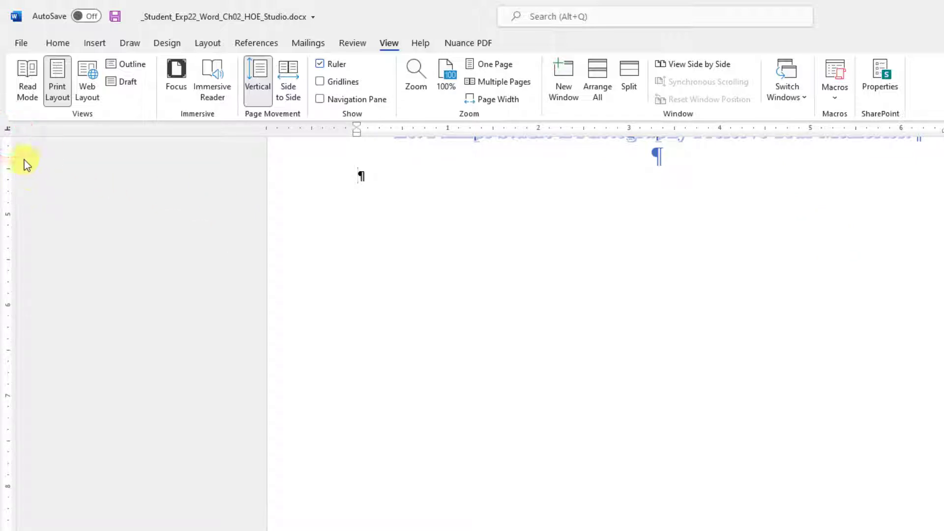
{"action": "left_click", "coordinate": [9, 131]}
{"action": "left_click", "coordinate": [9, 131]}
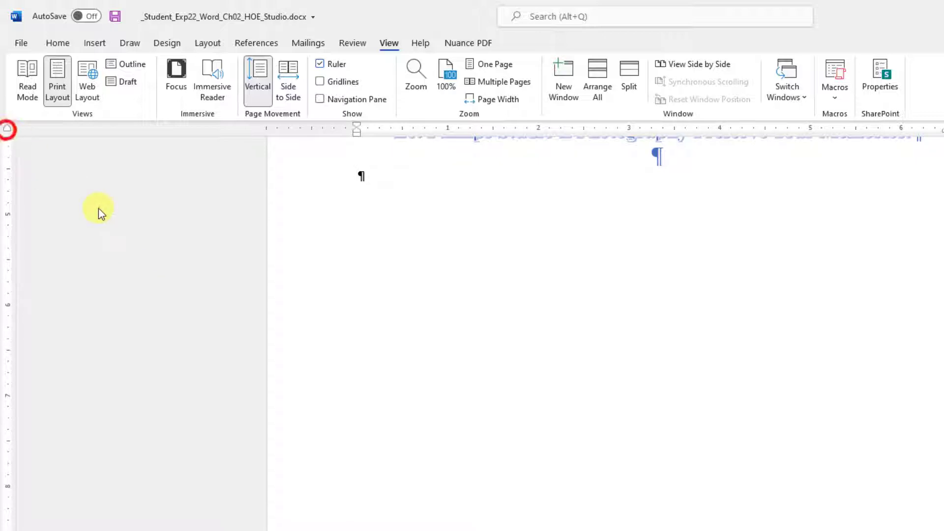
{"action": "left_click", "coordinate": [9, 131]}
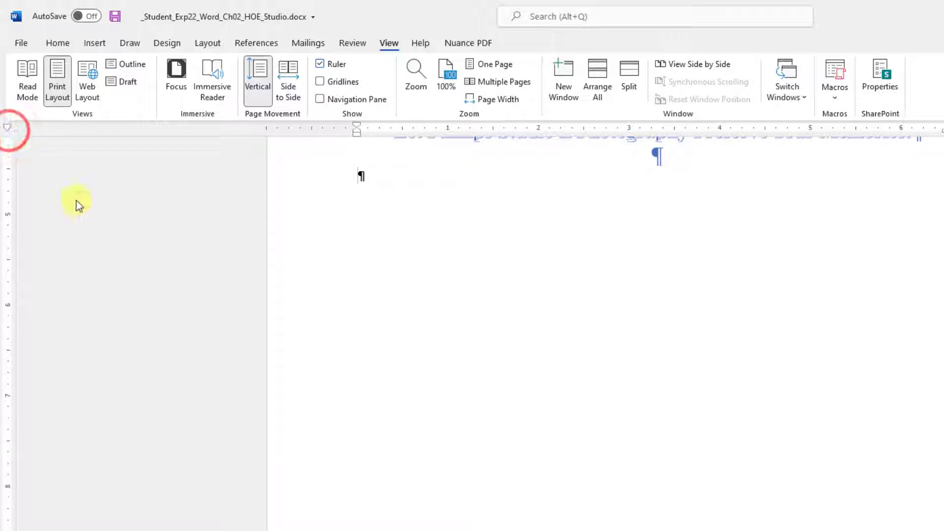
{"action": "left_click", "coordinate": [9, 129]}
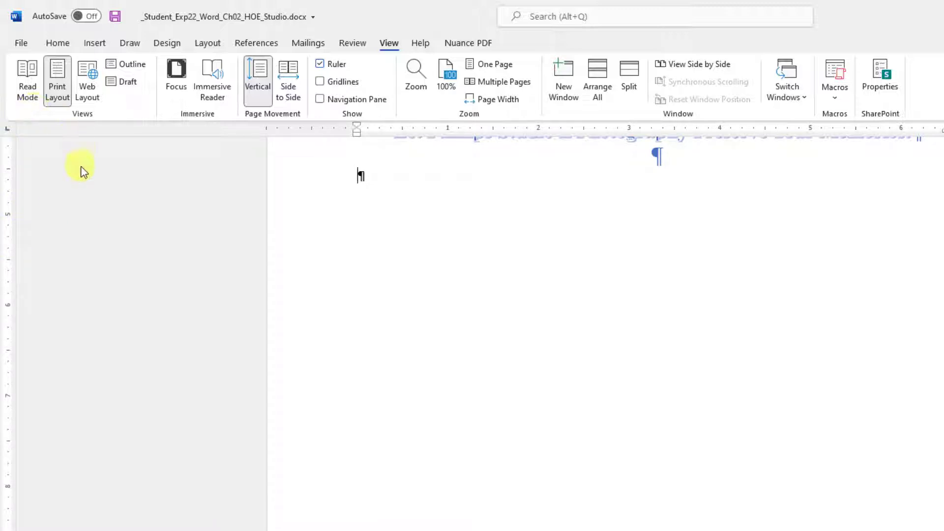
{"action": "left_click", "coordinate": [448, 128]}
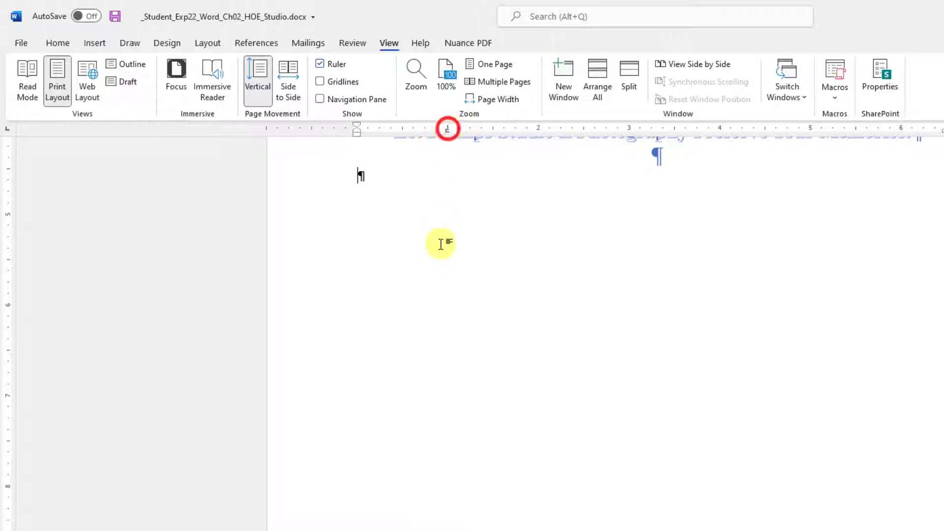
{"action": "left_click", "coordinate": [7, 129]}
{"action": "left_click", "coordinate": [8, 128]}
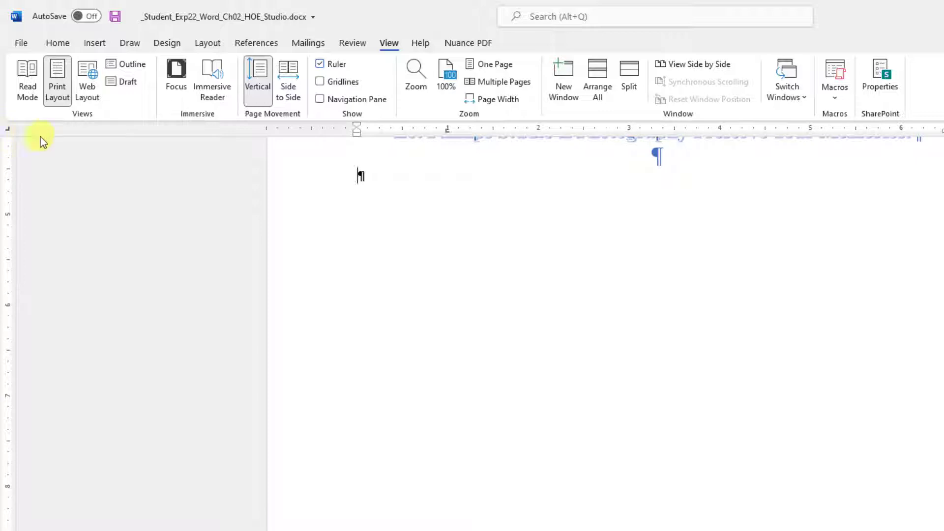
{"action": "left_click", "coordinate": [856, 129]}
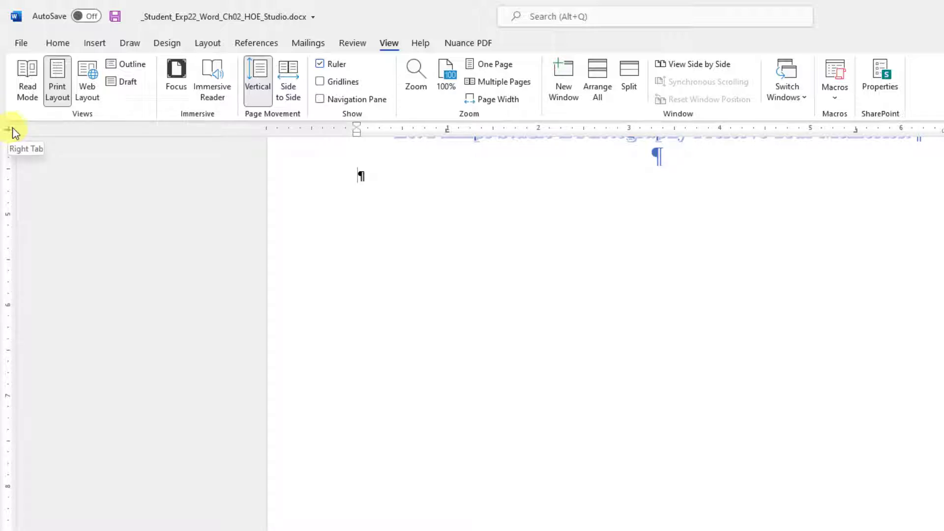
- Modify the 5.5" right tab stop to include a dot leader
{"action": "left_click", "coordinate": [58, 44]}
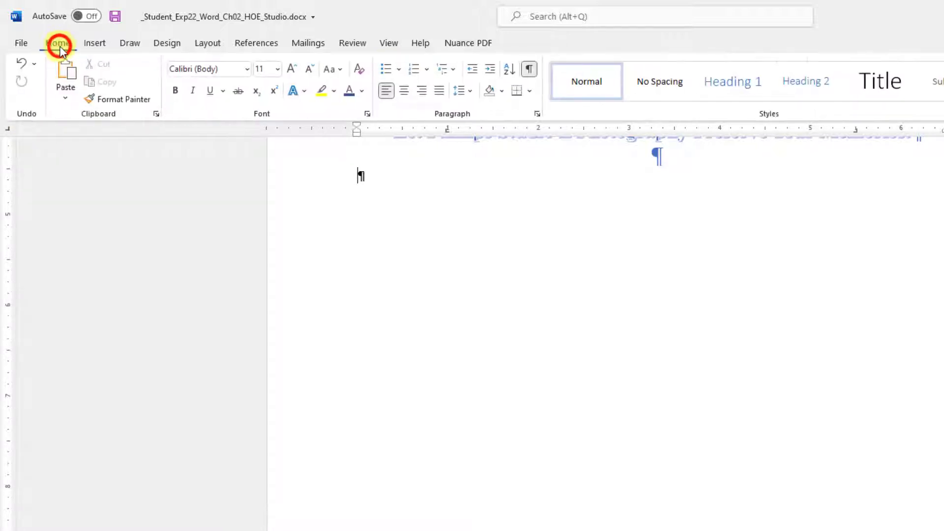
{"action": "left_click", "coordinate": [538, 115]}
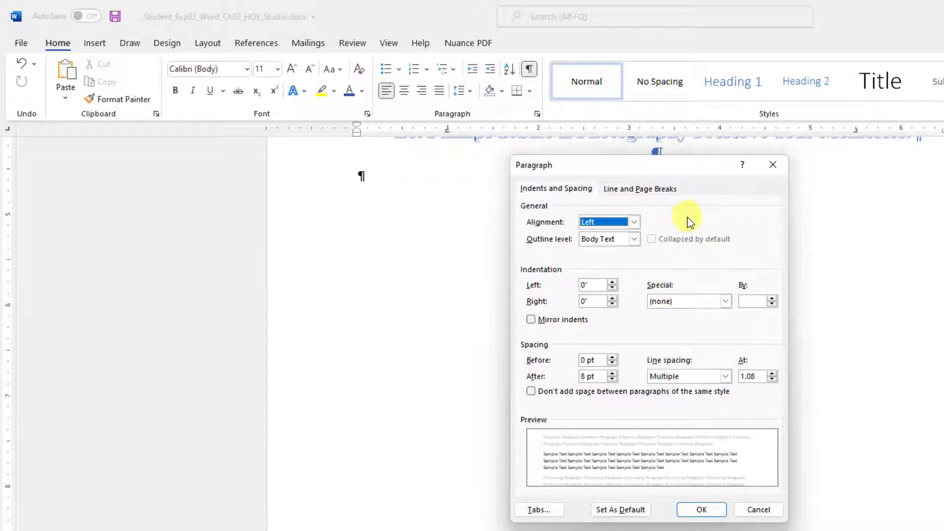
{"action": "left_click", "coordinate": [538, 510]}
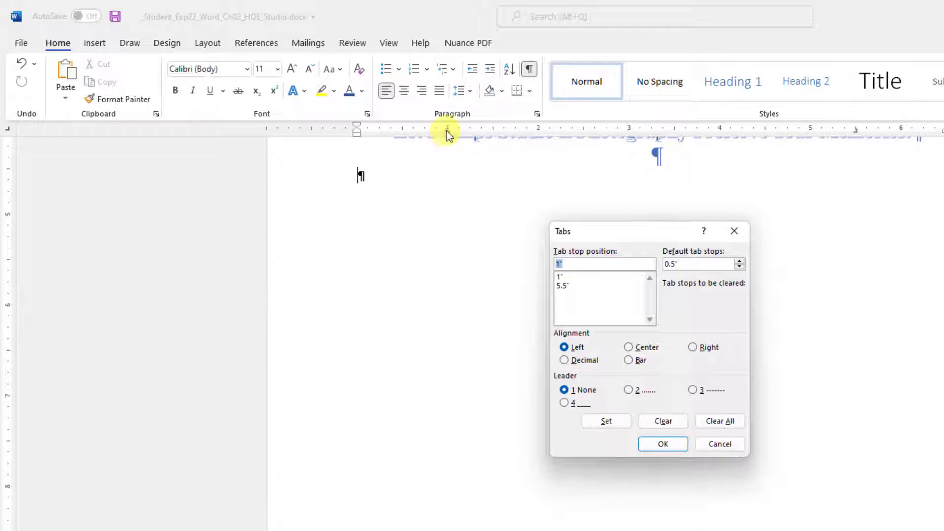
{"action": "left_click", "coordinate": [565, 286]}
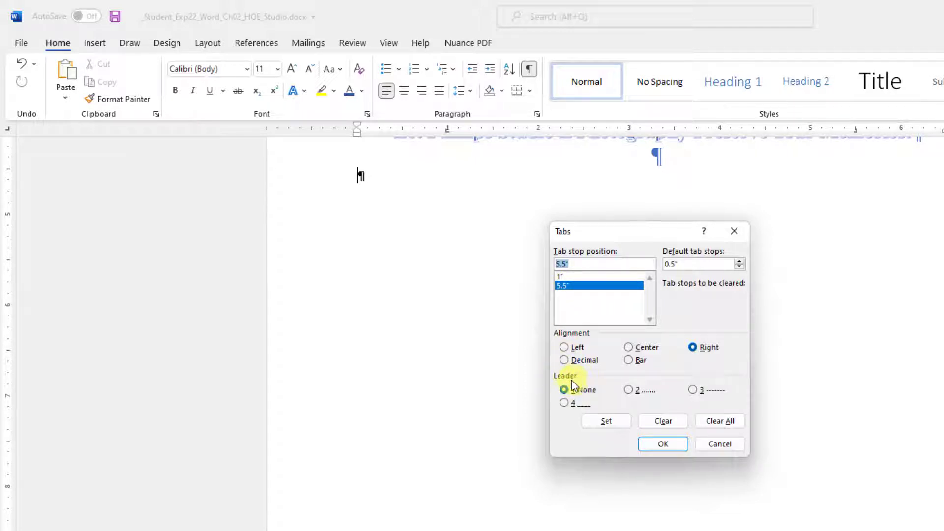
{"action": "left_click", "coordinate": [633, 391]}
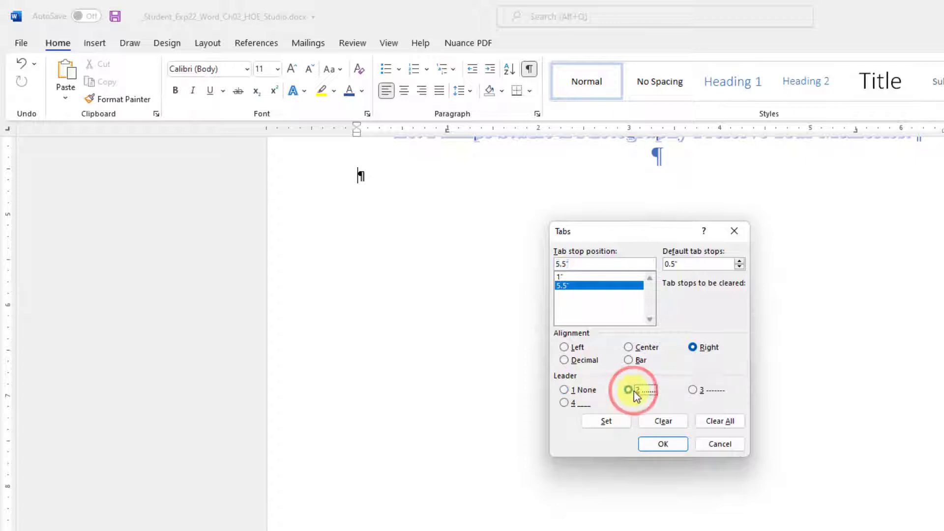
{"action": "left_click", "coordinate": [614, 426]}
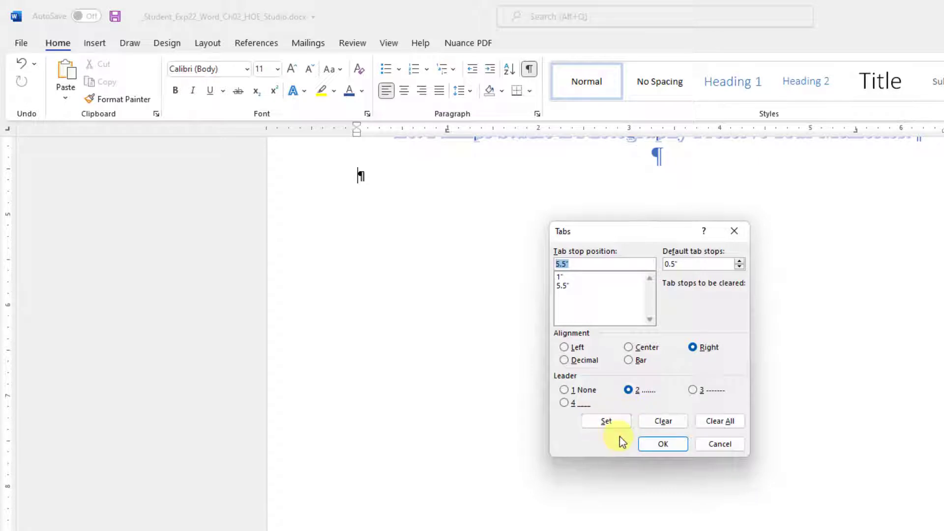
{"action": "left_click", "coordinate": [662, 445]}
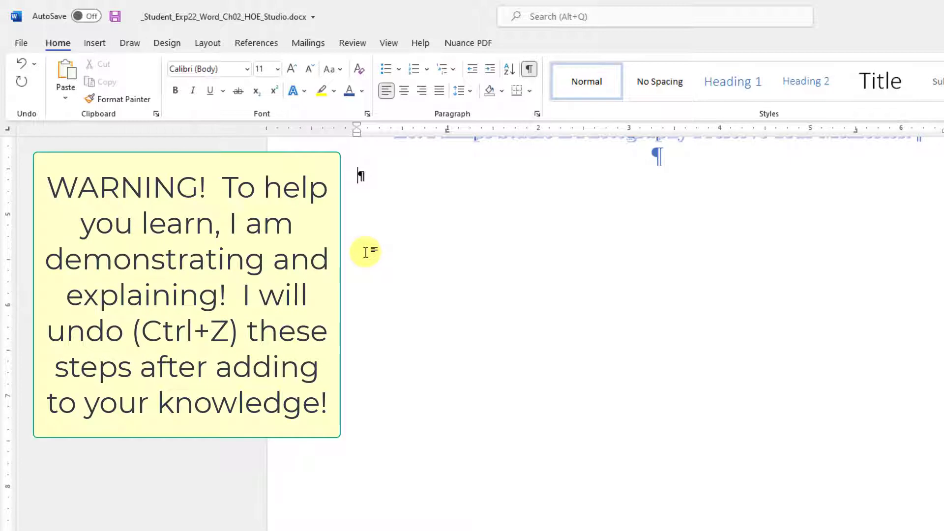
- Enter sample text "Camera Lenses" at the left tab and "3" at the right tab, and turn formatting marks off and on
{"action": "key", "text": "Tab"}
{"action": "type", "text": "Camera"}
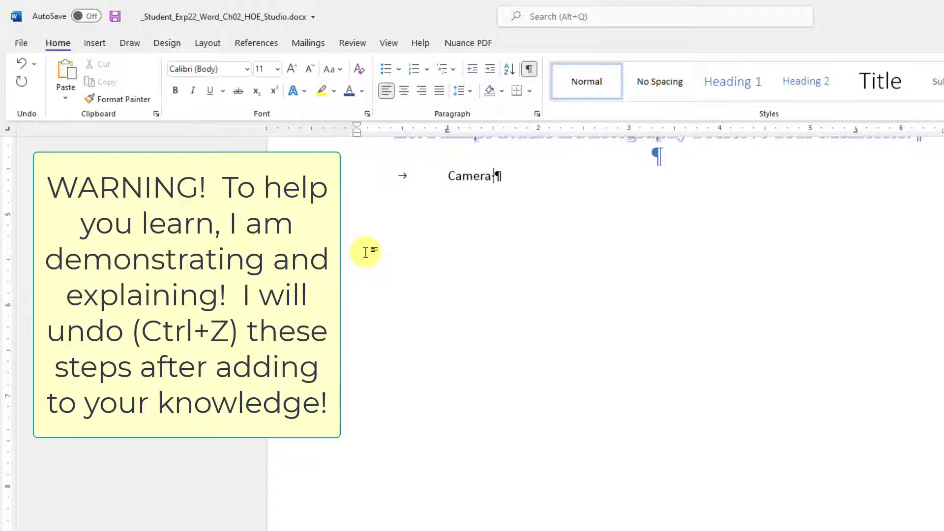
{"action": "type", "text": " Lenses"}
{"action": "key", "text": "Tab"}
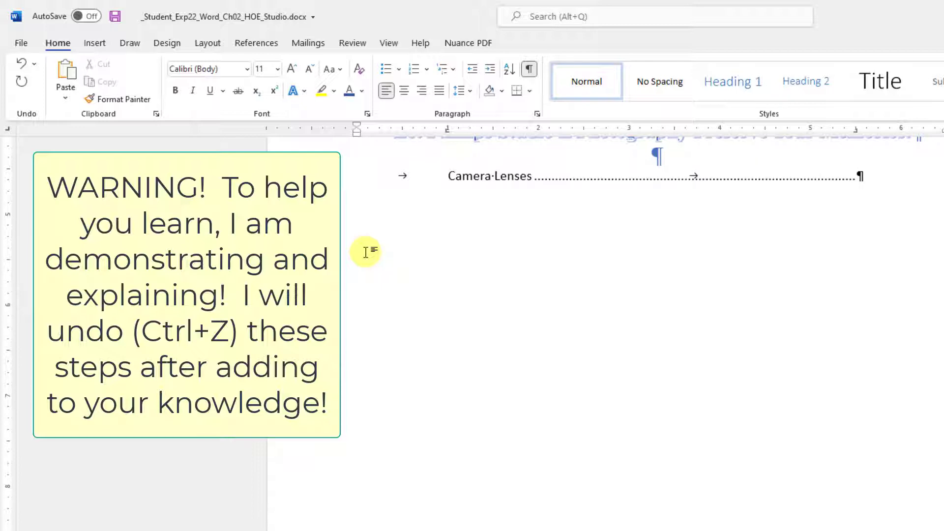
{"action": "type", "text": "3"}
{"action": "left_click", "coordinate": [529, 69]}
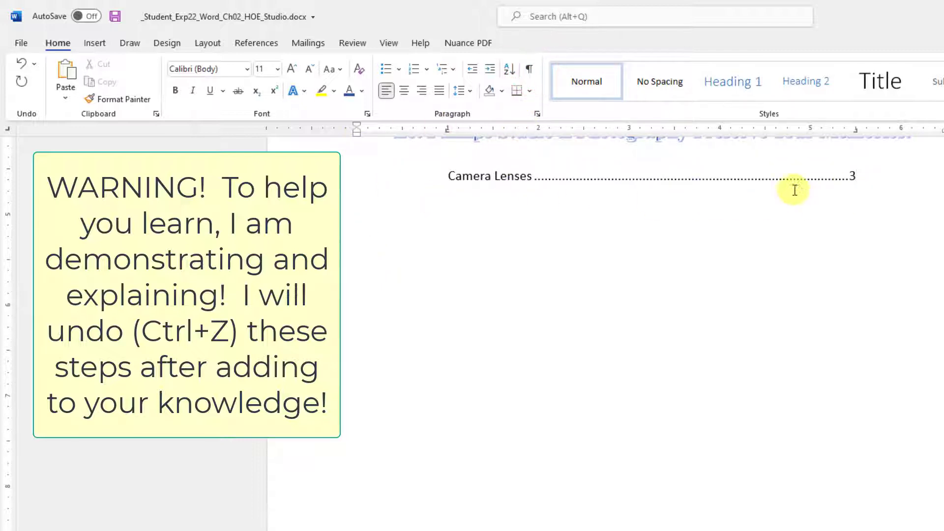
{"action": "left_click", "coordinate": [529, 69]}
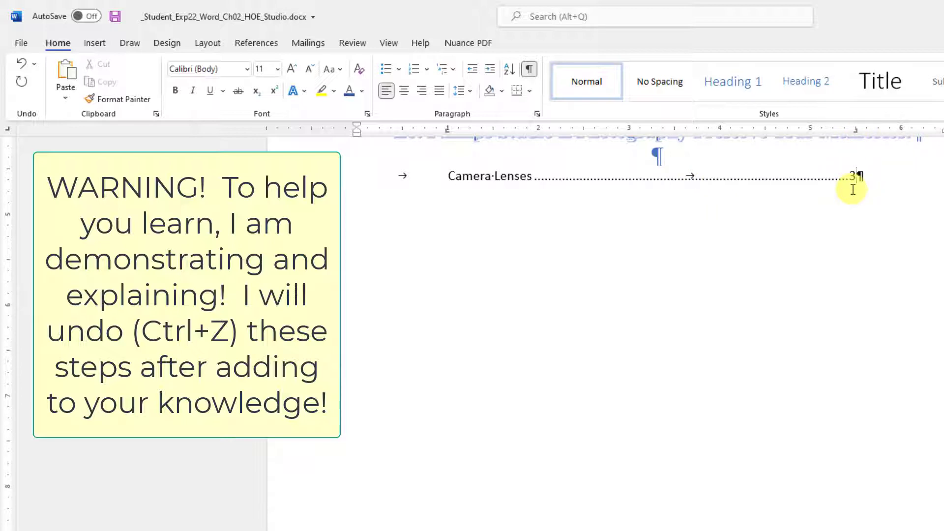
- Undo the "Camera Lenses" sample entry on the final line and save the document
{"action": "key", "text": "ctrl+z"}
{"action": "key", "text": "ctrl+z"}
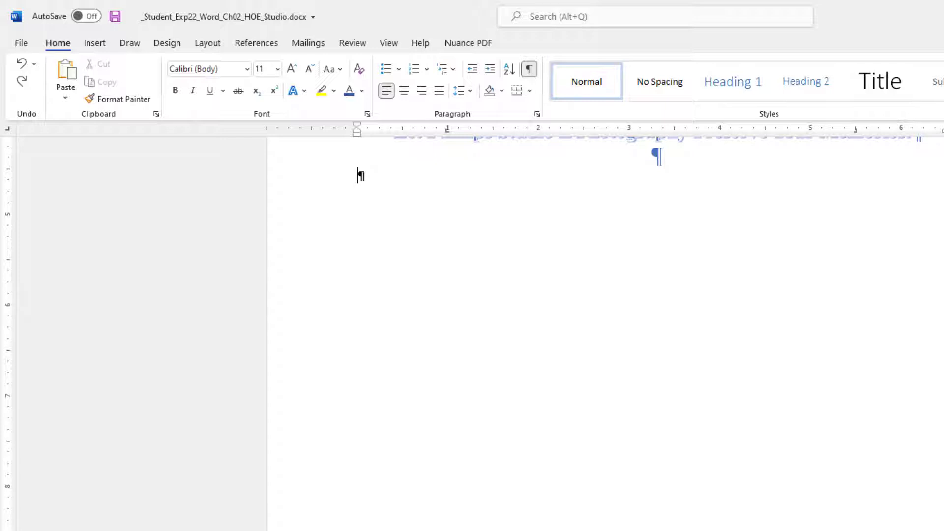
{"action": "left_click", "coordinate": [114, 19]}
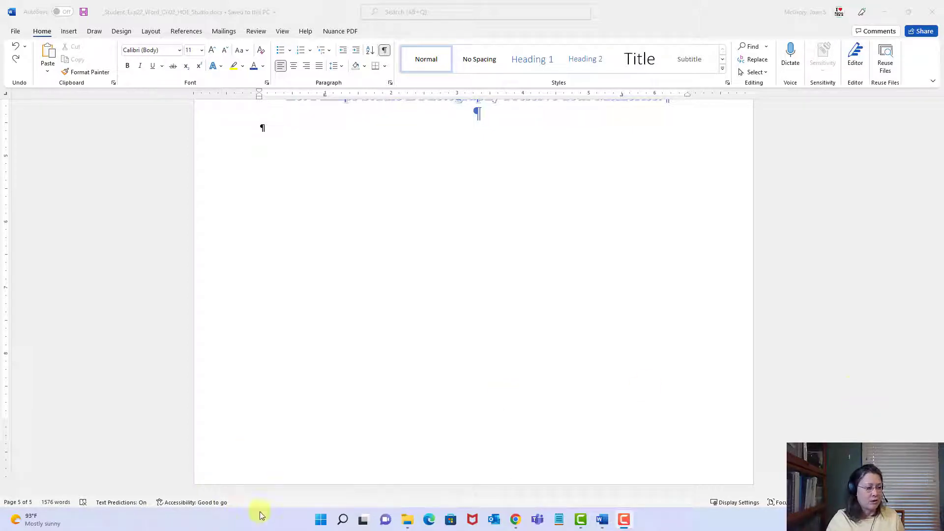
- Switch to the instructions document and read step 11 about the closing lines with business hours
{"action": "left_click", "coordinate": [601, 519]}
{"action": "left_click", "coordinate": [539, 481]}
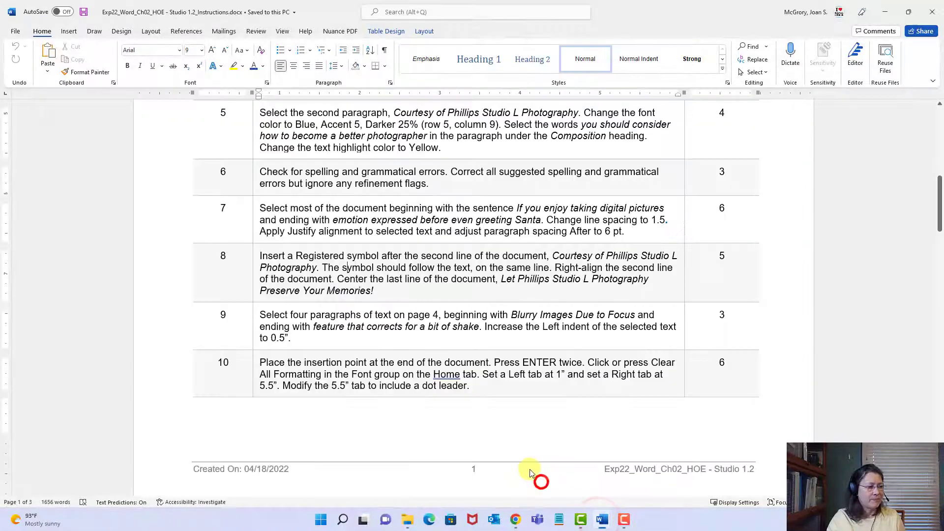
{"action": "scroll", "coordinate": [467, 408], "scroll_direction": "down", "scroll_amount": 6}
{"action": "scroll", "coordinate": [474, 406], "scroll_direction": "down", "scroll_amount": 1}
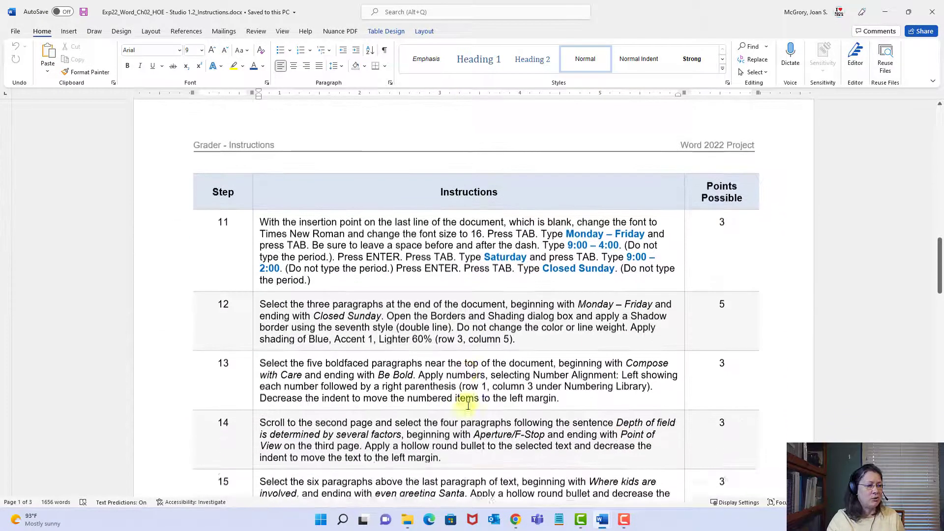
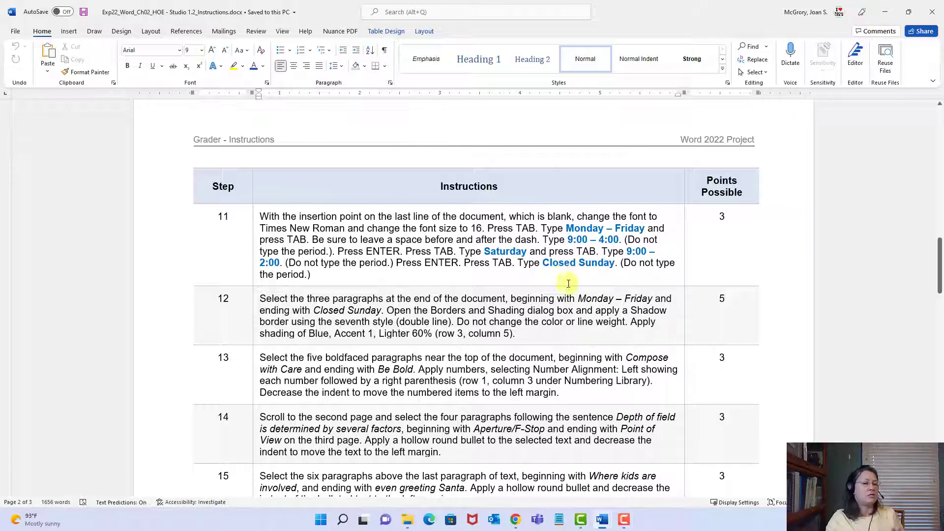
- Return to the student document and set the font of the final blank paragraph to Times New Roman
{"action": "left_click", "coordinate": [885, 11]}
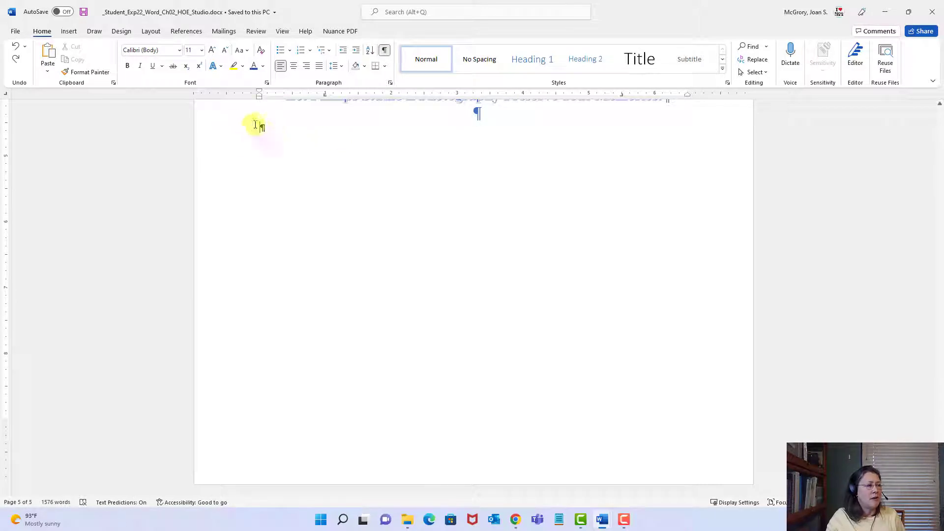
{"action": "left_click", "coordinate": [263, 129]}
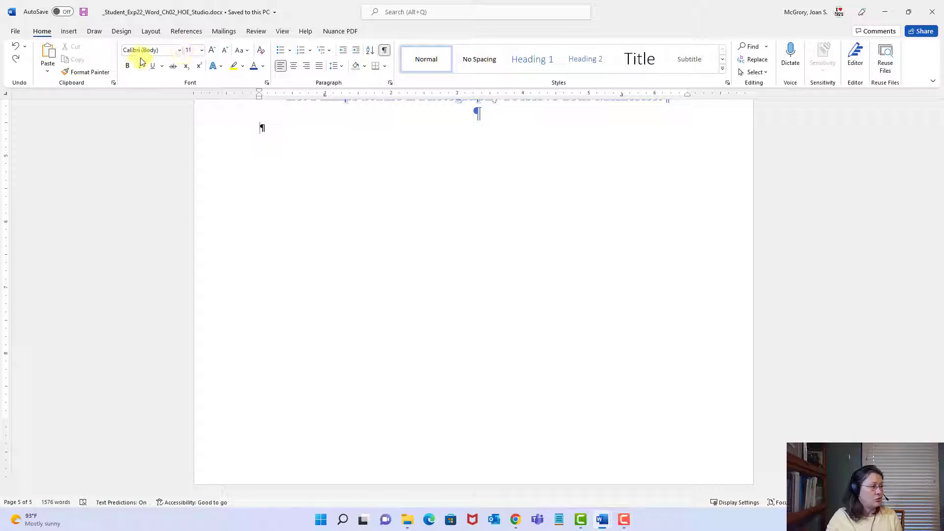
{"action": "left_click", "coordinate": [180, 51]}
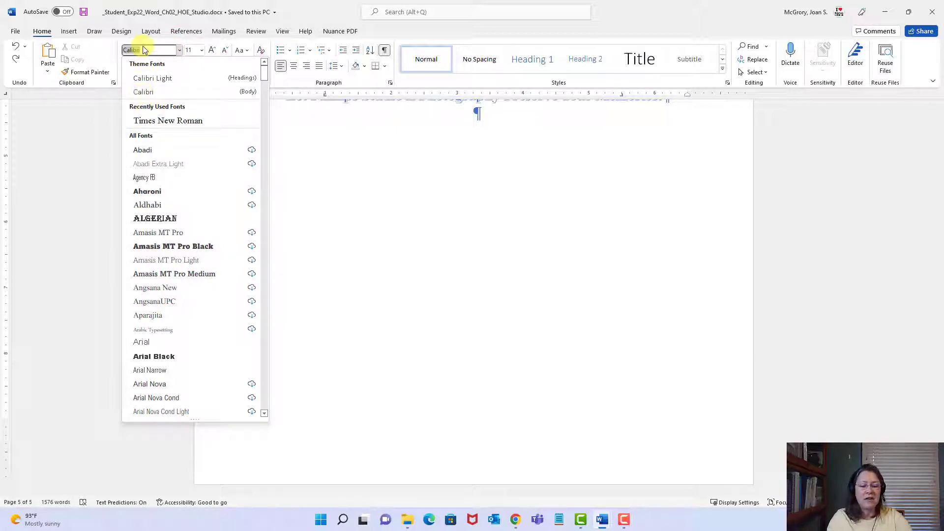
{"action": "type", "text": "Times New Roman"}
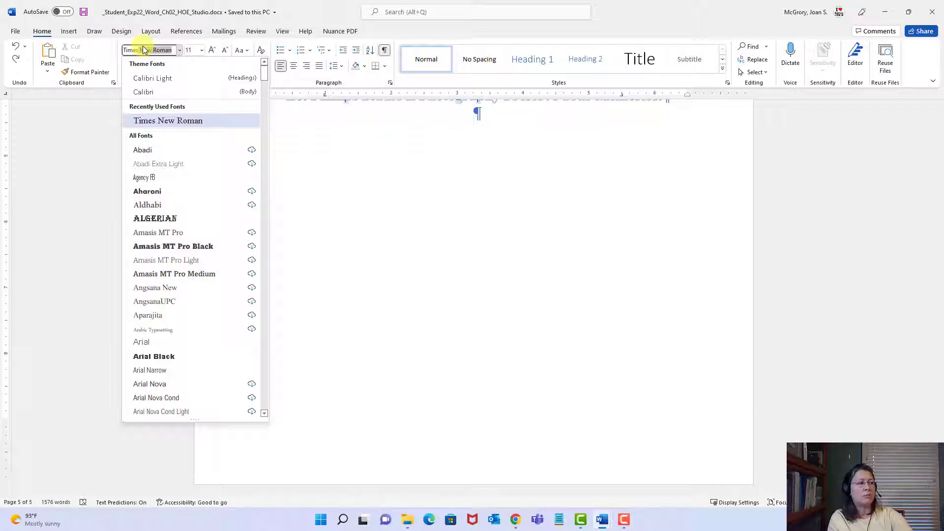
{"action": "key", "text": "Tab"}
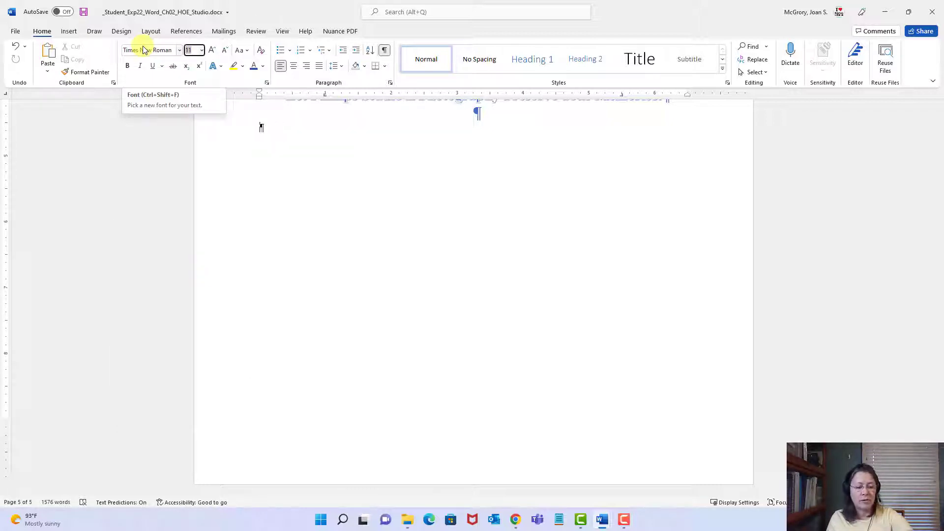
- Set the font size of the blank last line to 16
{"action": "type", "text": "1"}
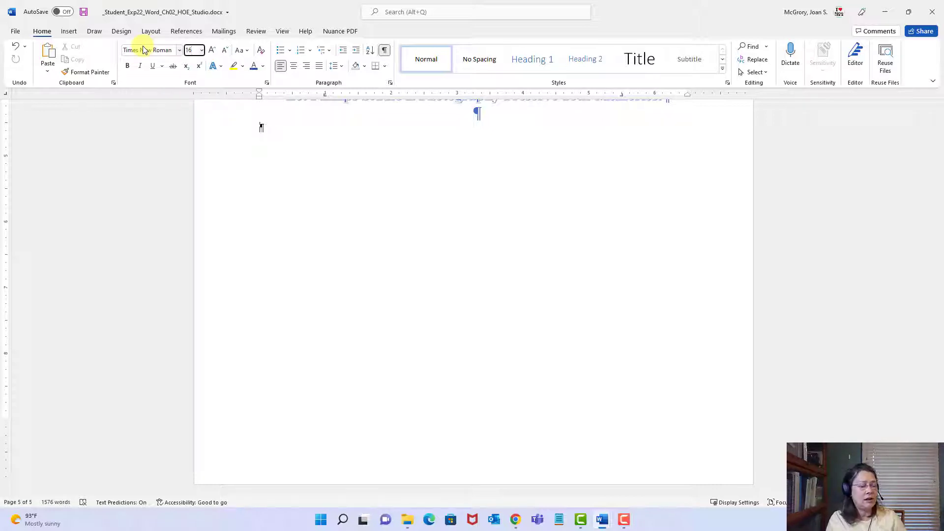
{"action": "type", "text": "6"}
{"action": "key", "text": "Return"}
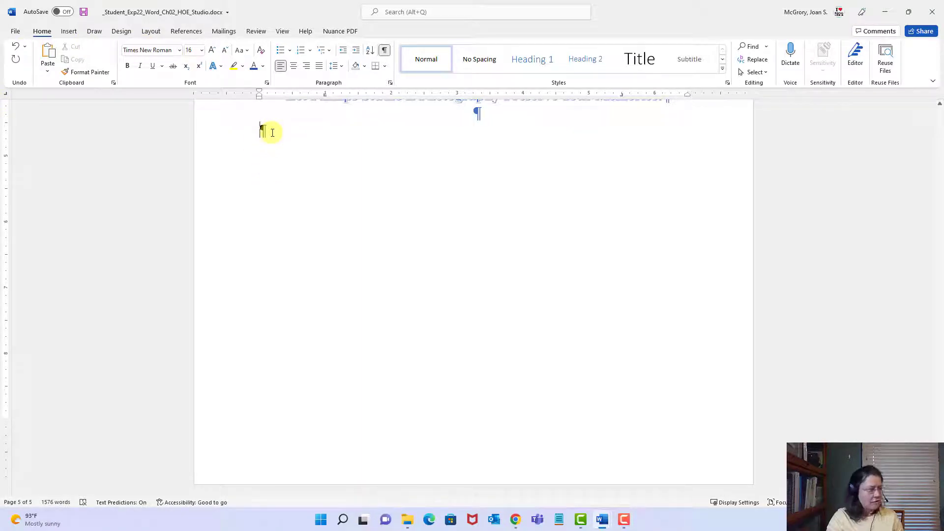
- Enter "Monday – Friday" at the left tab stop and "9:00 – 4:00" at the right tab stop on the last line
{"action": "key", "text": "Tab"}
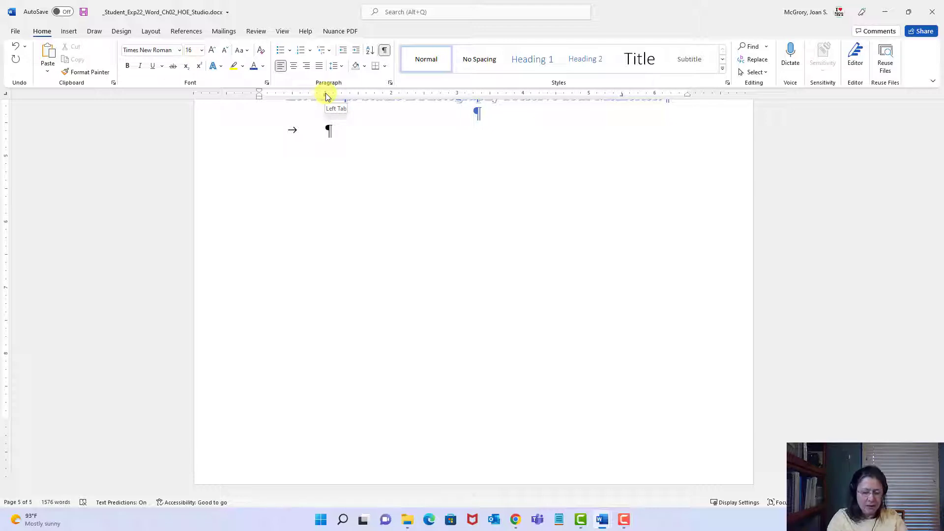
{"action": "type", "text": "Monda"}
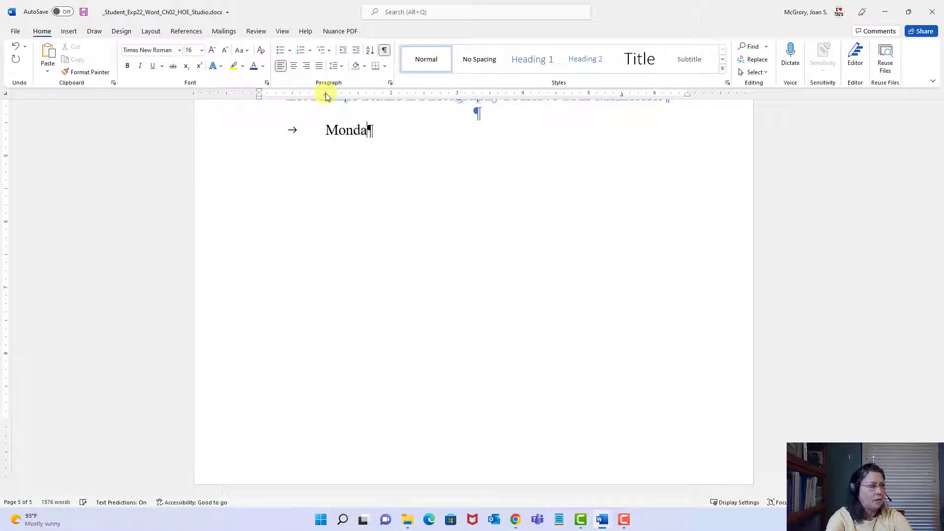
{"action": "type", "text": "y - Friday"}
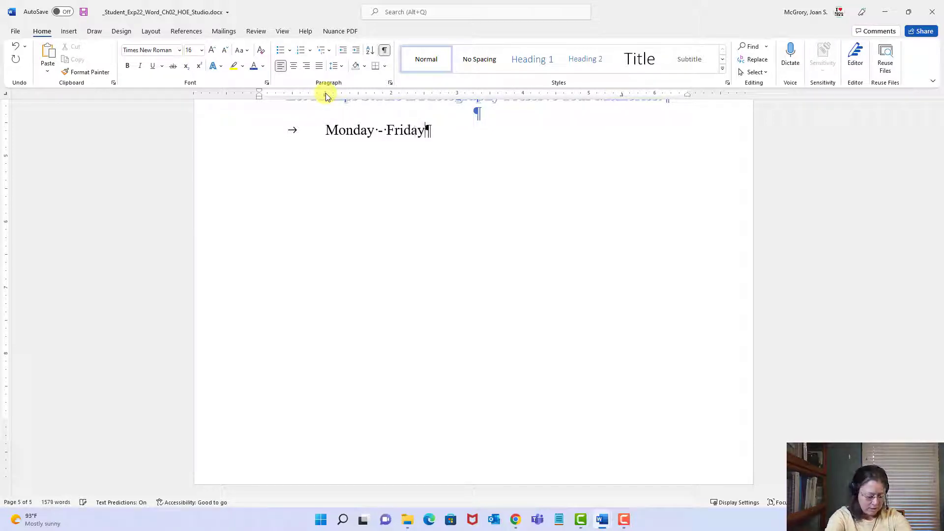
{"action": "key", "text": "Tab"}
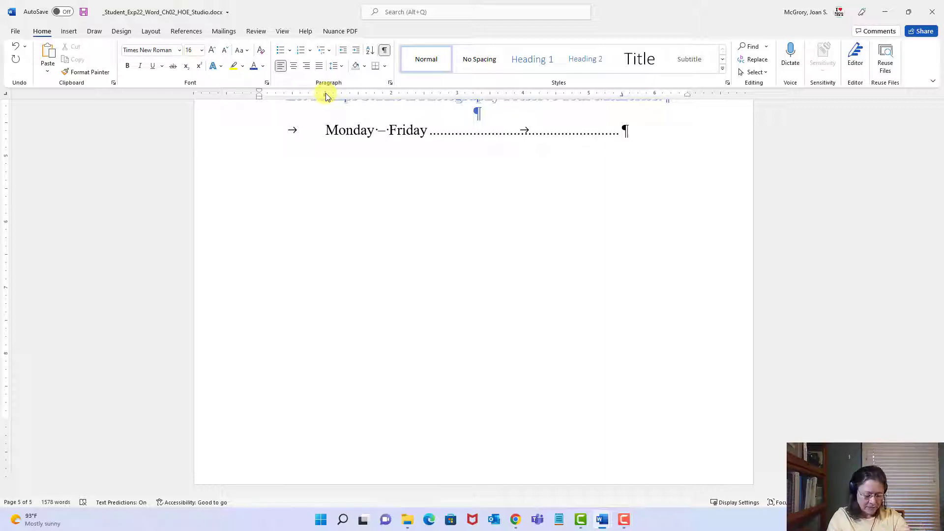
{"action": "type", "text": "9"}
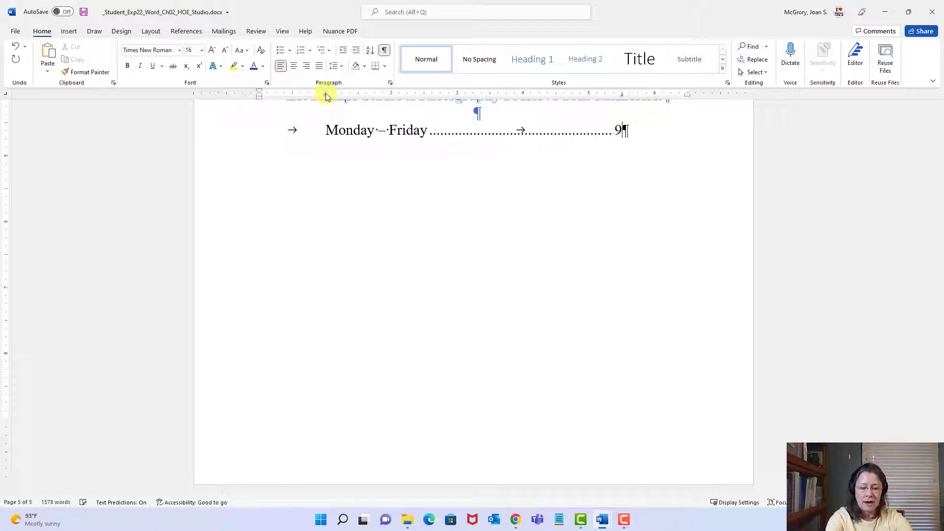
{"action": "type", "text": ":00"}
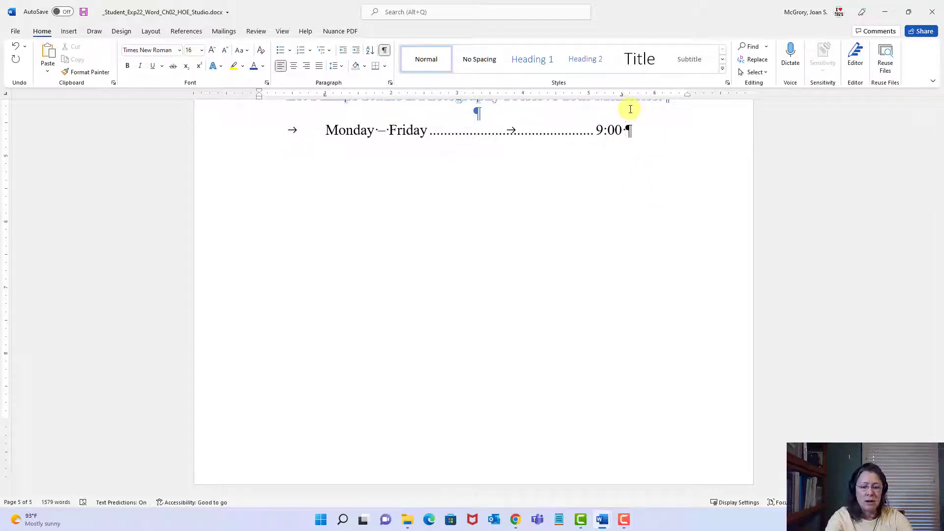
{"action": "type", "text": "-"}
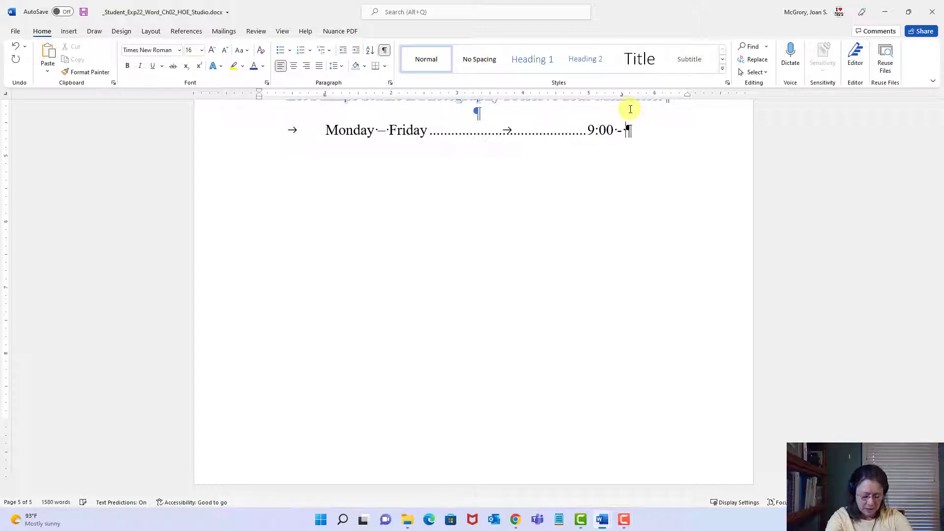
{"action": "type", "text": " 4:00"}
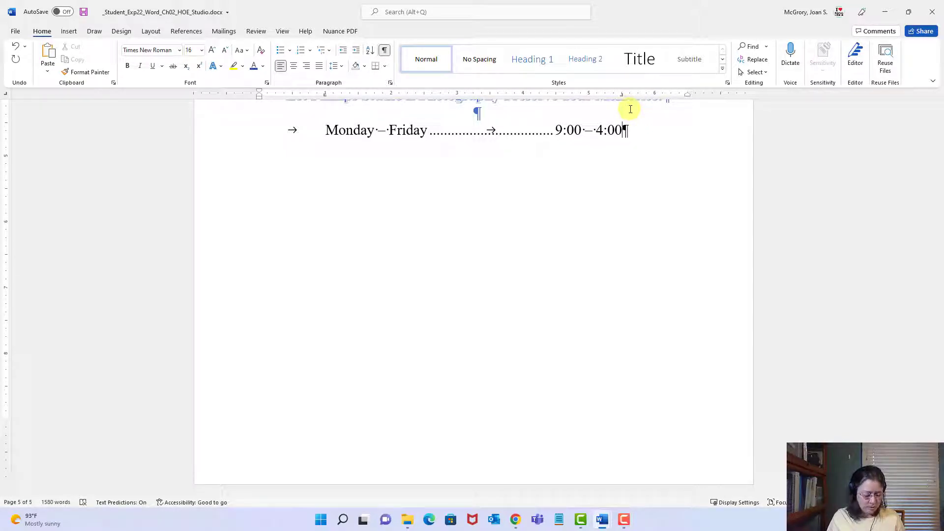
- Add a new line with "Saturday" at the left tab stop and "9:00 – 2:00" at the right tab stop
{"action": "key", "text": "Return"}
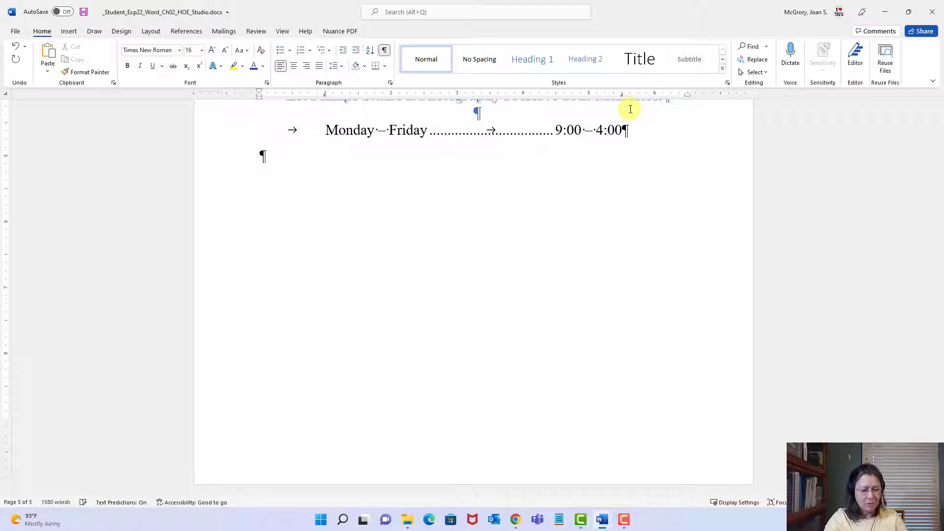
{"action": "key", "text": "Tab"}
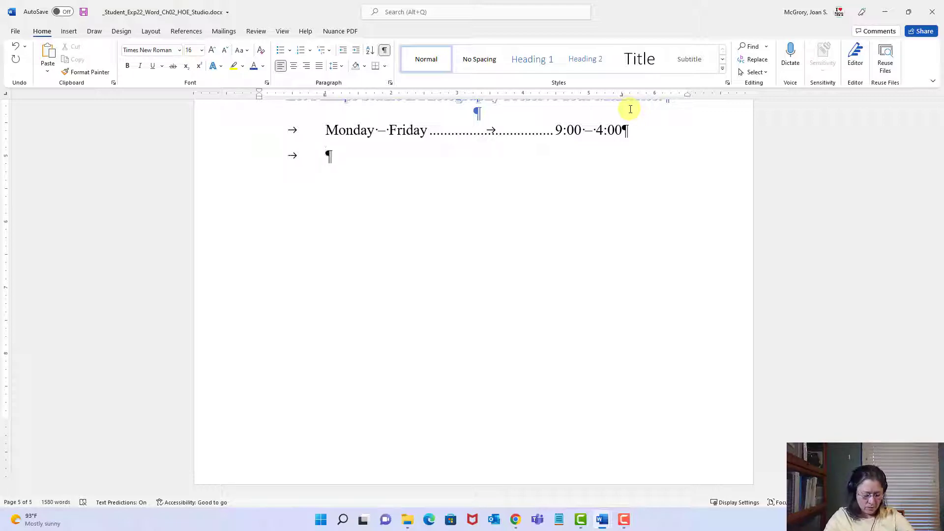
{"action": "type", "text": "Saturday"}
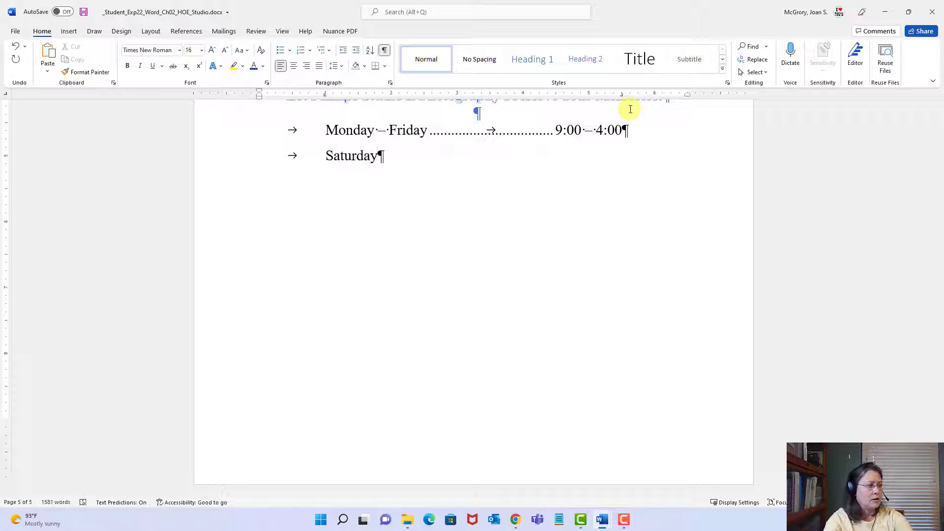
{"action": "key", "text": "Tab"}
{"action": "key", "text": "Tab"}
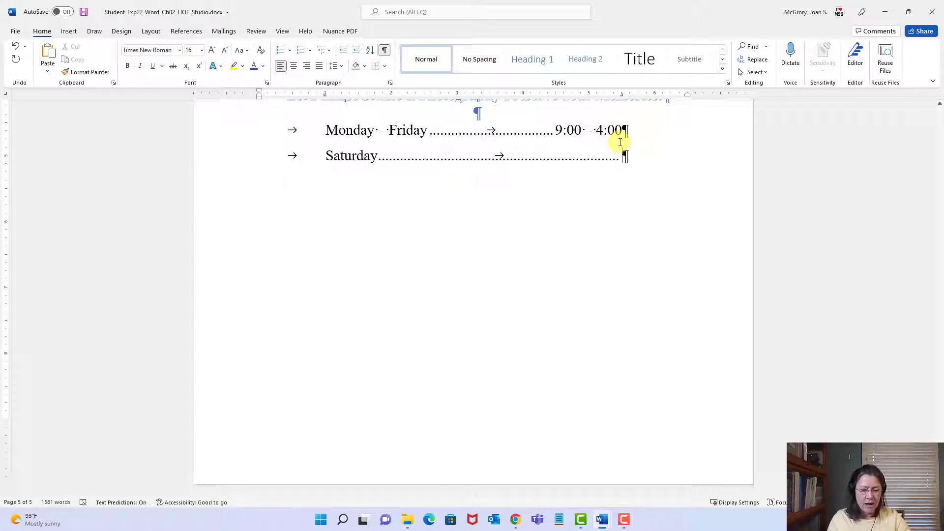
{"action": "type", "text": "9"}
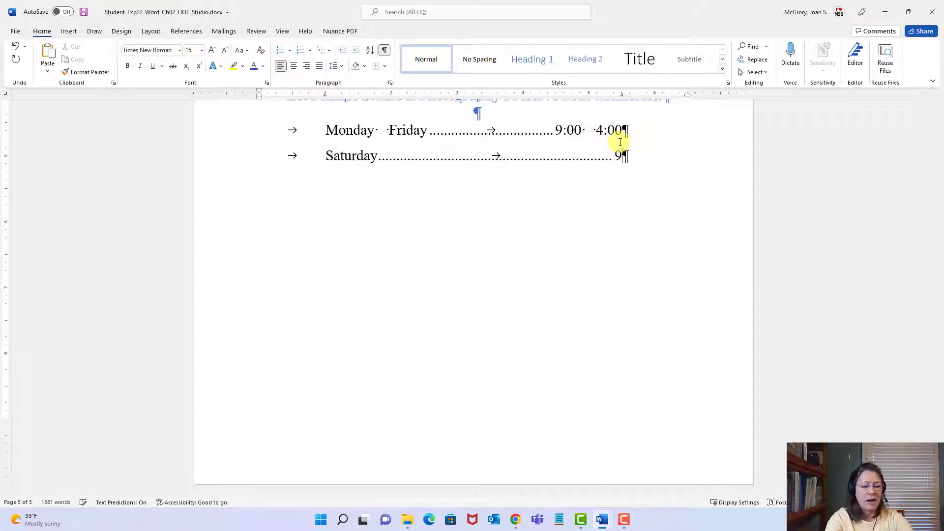
{"action": "type", "text": ":00"}
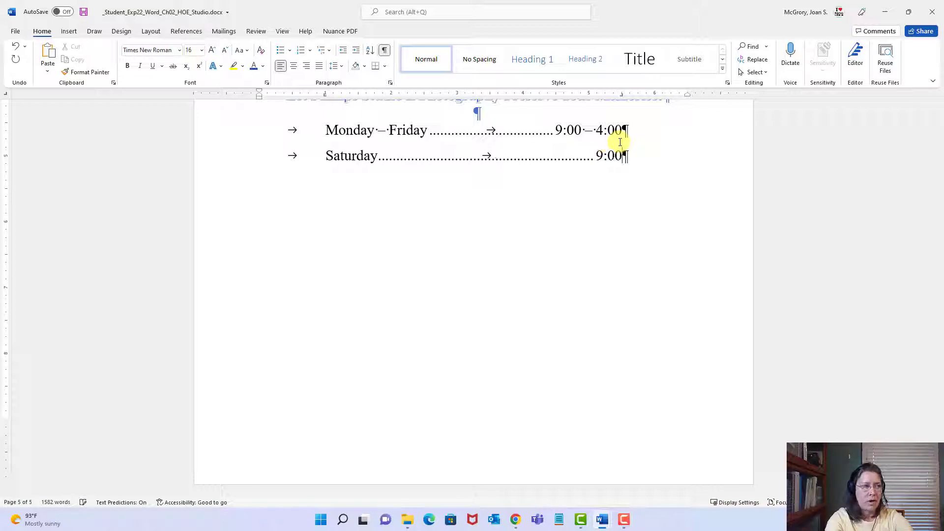
{"action": "type", "text": " - "}
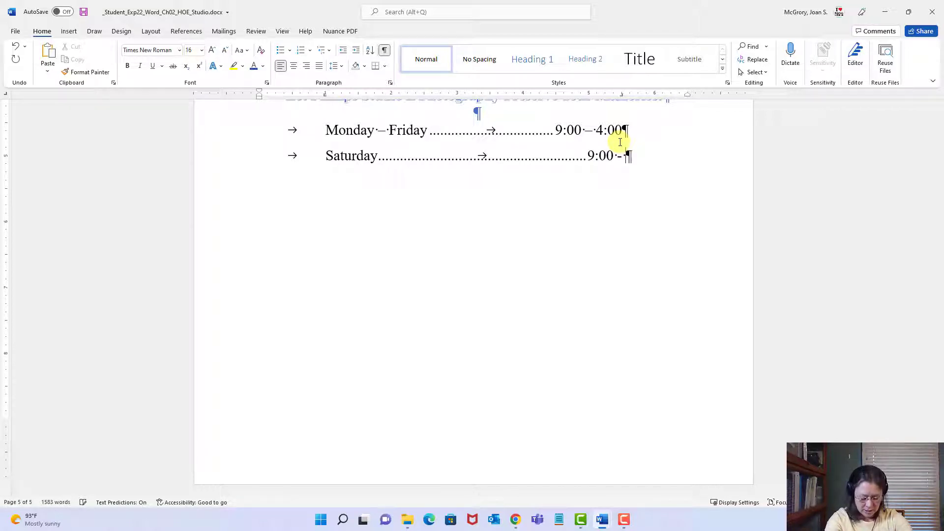
{"action": "type", "text": "2"}
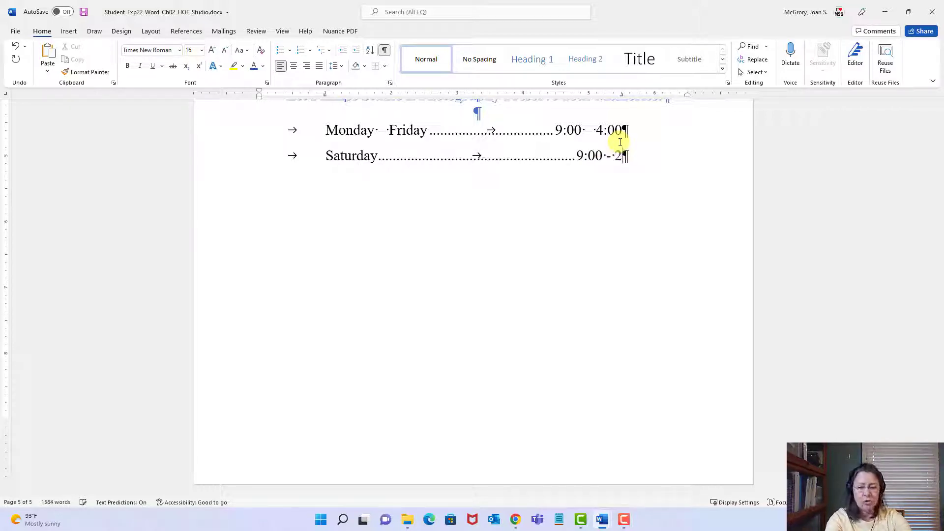
{"action": "type", "text": ":00"}
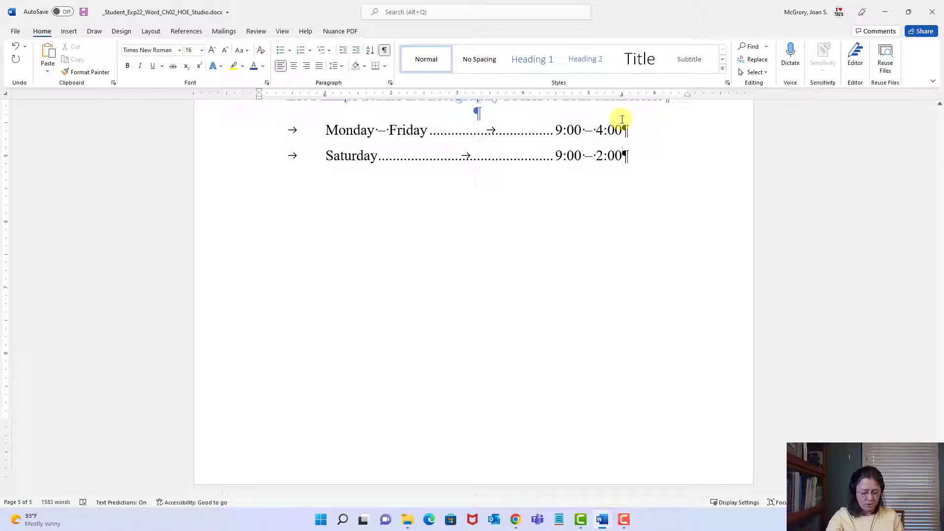
- Add a third line with "Closed Sunday" at the left tab stop and save the document
{"action": "key", "text": "Return"}
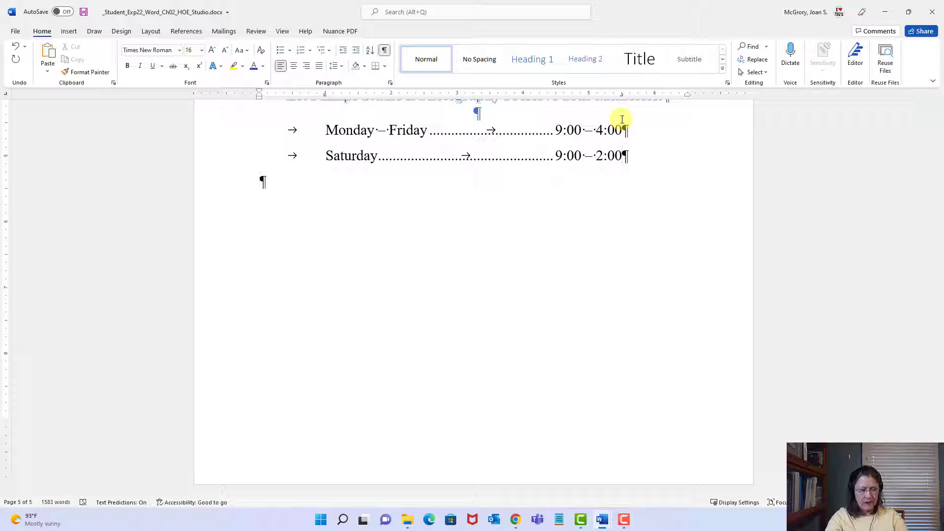
{"action": "key", "text": "Tab"}
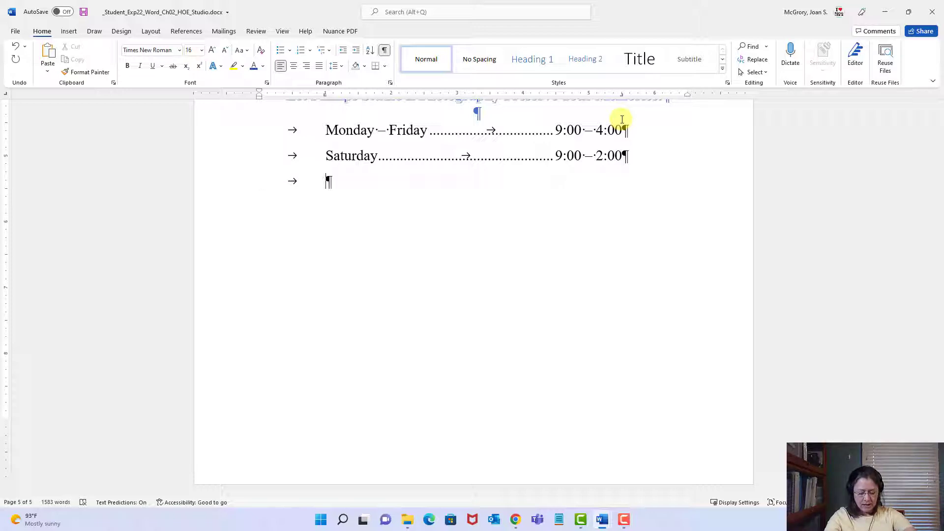
{"action": "type", "text": "Close"}
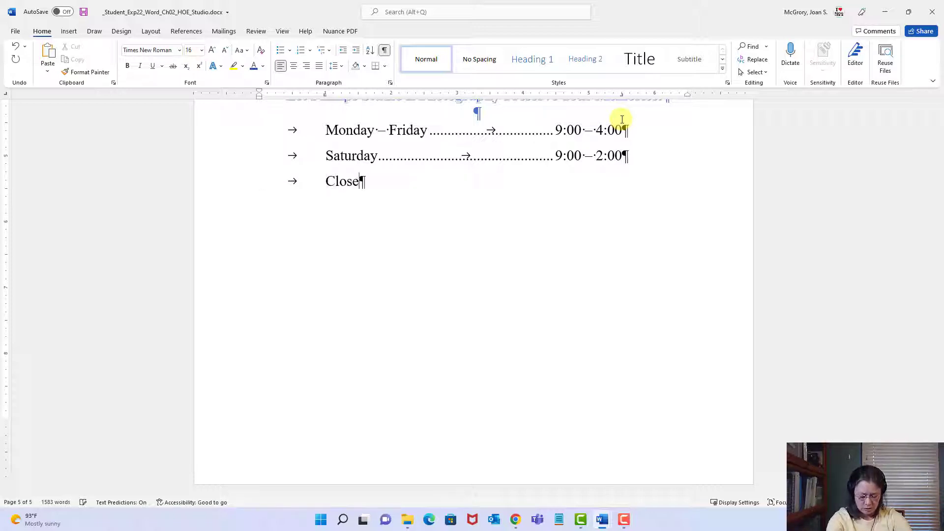
{"action": "type", "text": "d Sunday"}
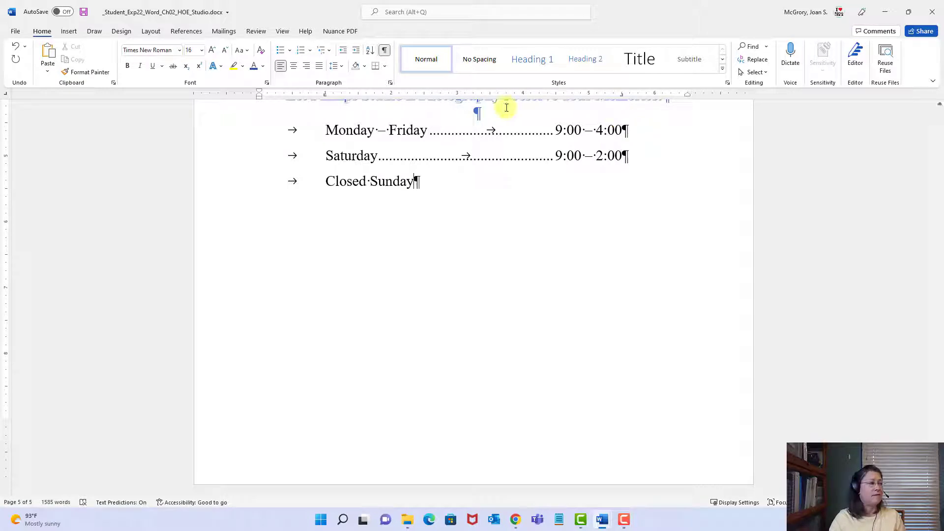
{"action": "left_click", "coordinate": [84, 13]}
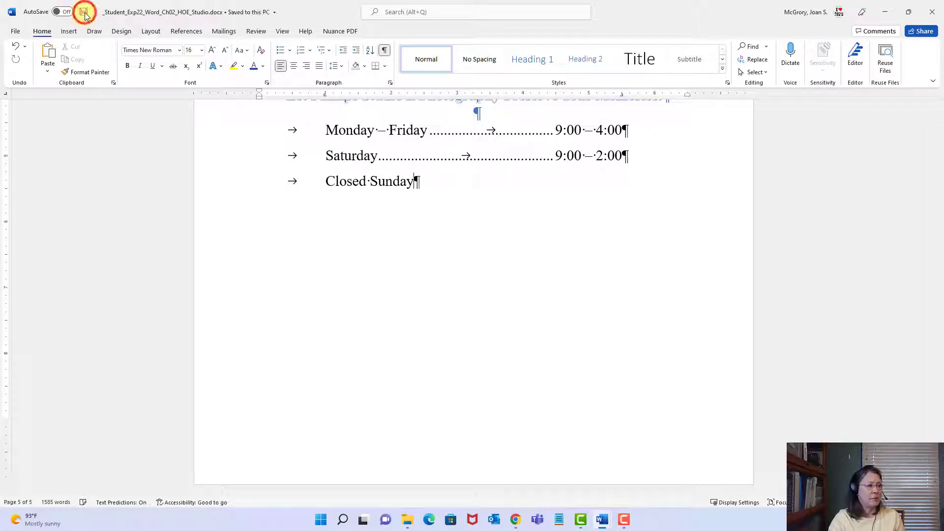
- Read step 12 about bordering and shading the closing paragraphs in the instructions document, and return to the student document
{"action": "mouse_move", "coordinate": [601, 517]}
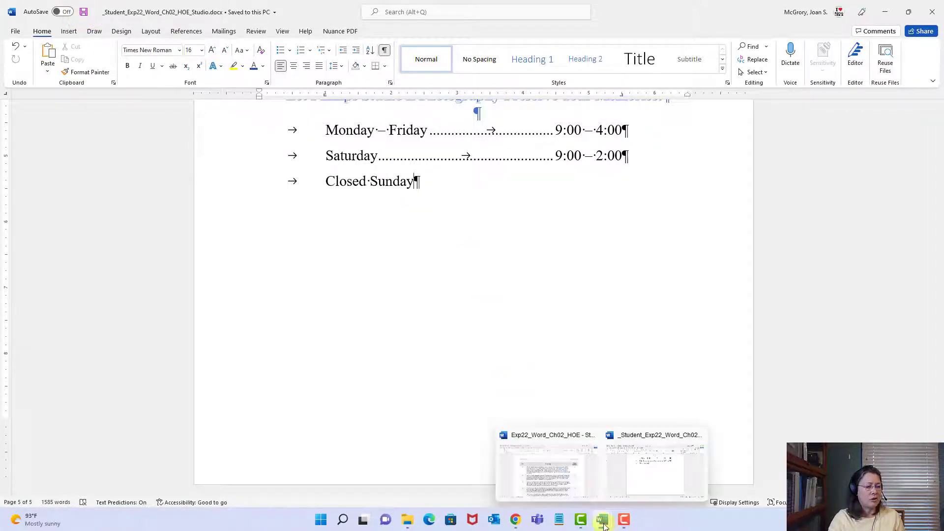
{"action": "left_click", "coordinate": [548, 485]}
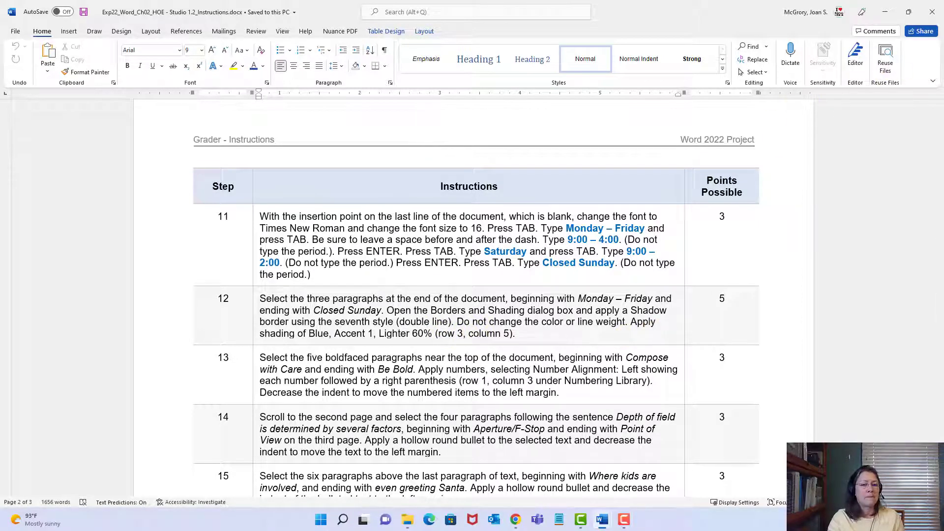
{"action": "left_click", "coordinate": [883, 12]}
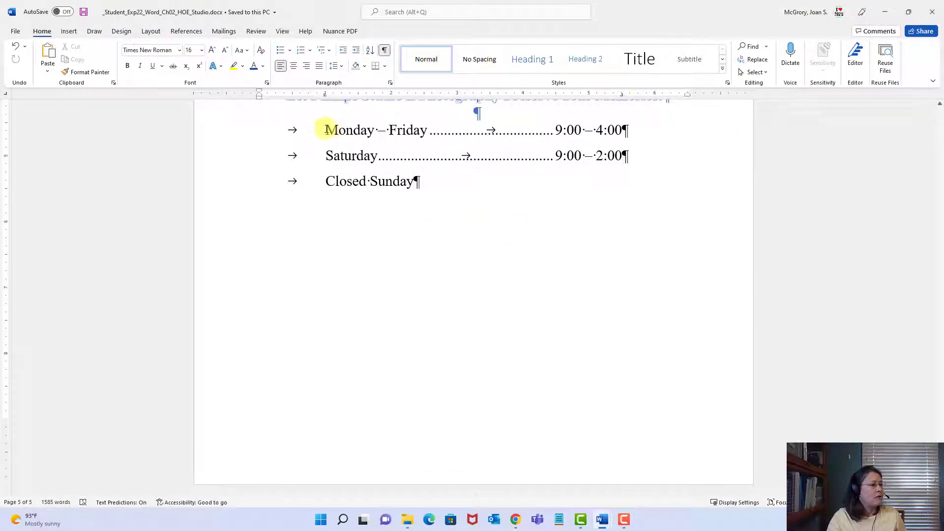
{"action": "left_click_drag", "start_coordinate": [326, 130], "coordinate": [442, 187]}
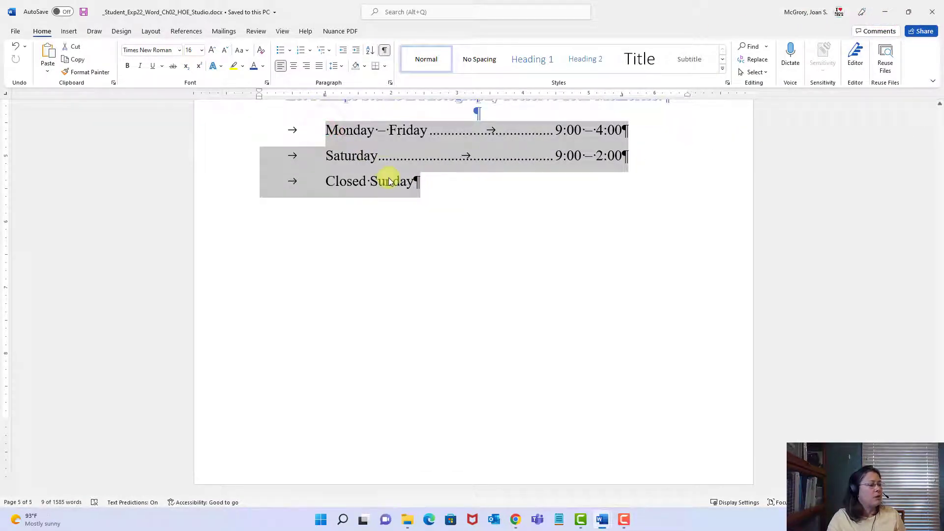
{"action": "left_click", "coordinate": [266, 128]}
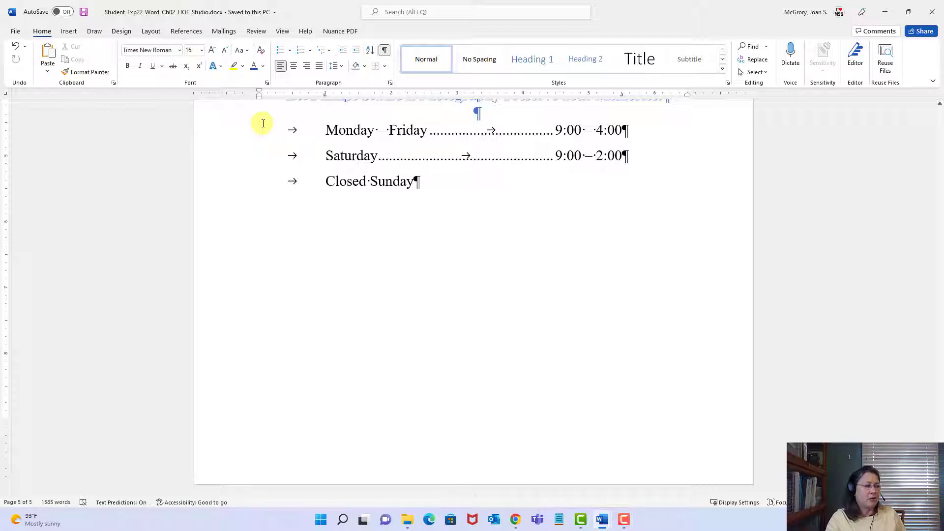
{"action": "left_click_drag", "start_coordinate": [261, 125], "coordinate": [418, 176]}
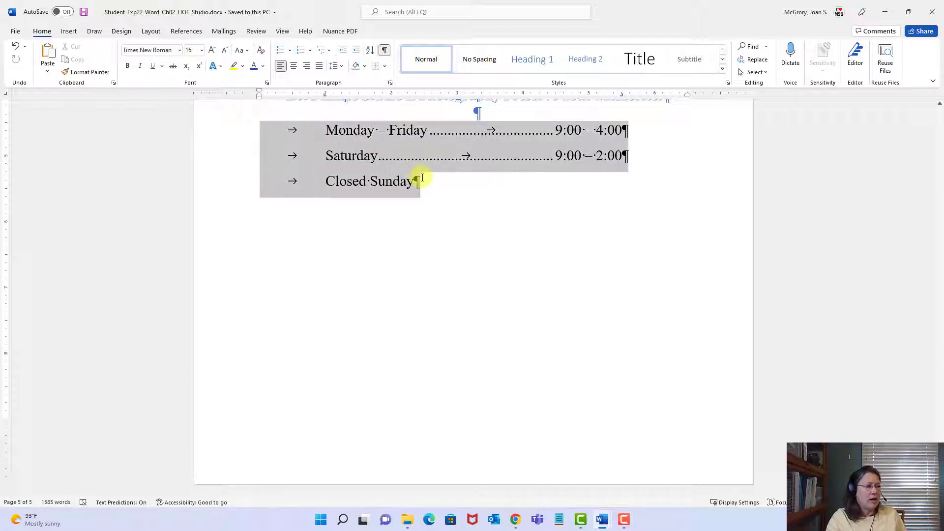
{"action": "left_click", "coordinate": [266, 146]}
{"action": "left_click_drag", "start_coordinate": [259, 125], "coordinate": [421, 188]}
{"action": "left_click", "coordinate": [238, 133]}
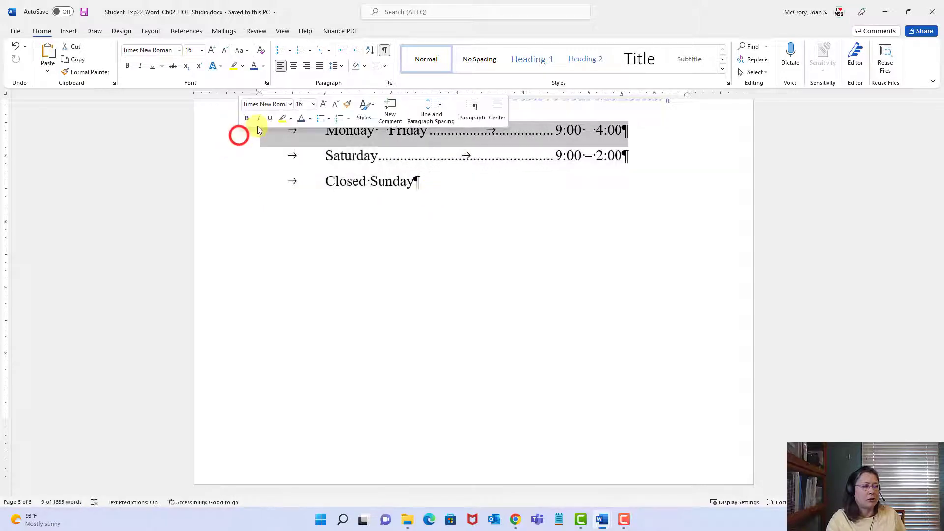
{"action": "left_click", "coordinate": [258, 146]}
{"action": "left_click_drag", "start_coordinate": [427, 172], "coordinate": [445, 186]}
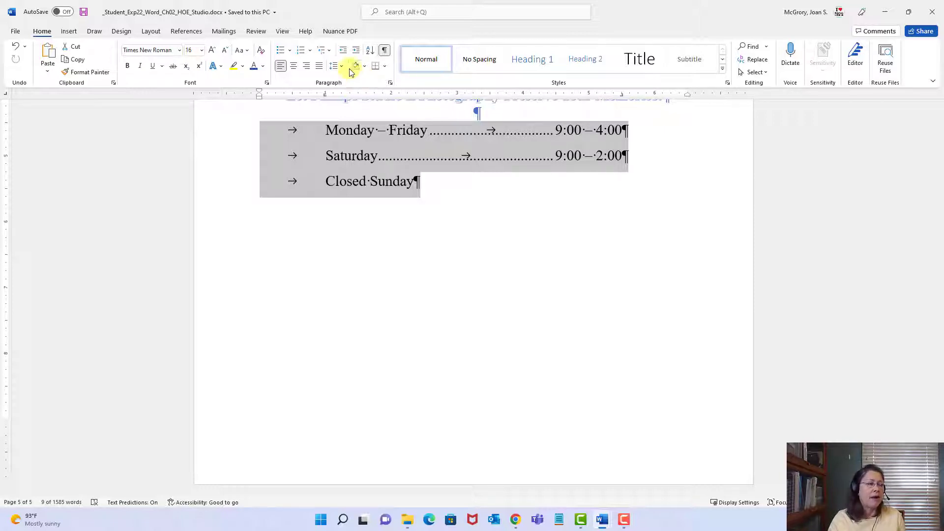
{"action": "left_click", "coordinate": [284, 139]}
{"action": "left_click_drag", "start_coordinate": [268, 128], "coordinate": [670, 138]}
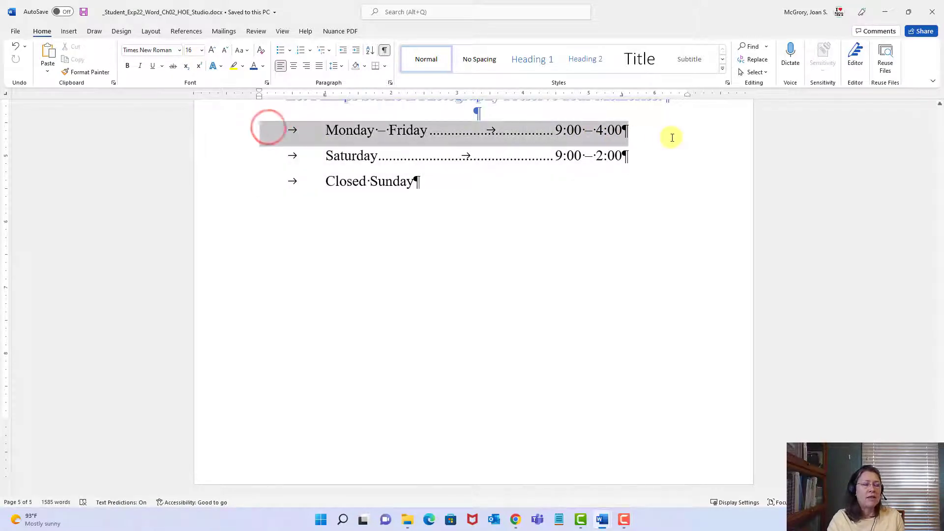
{"action": "left_click", "coordinate": [548, 197]}
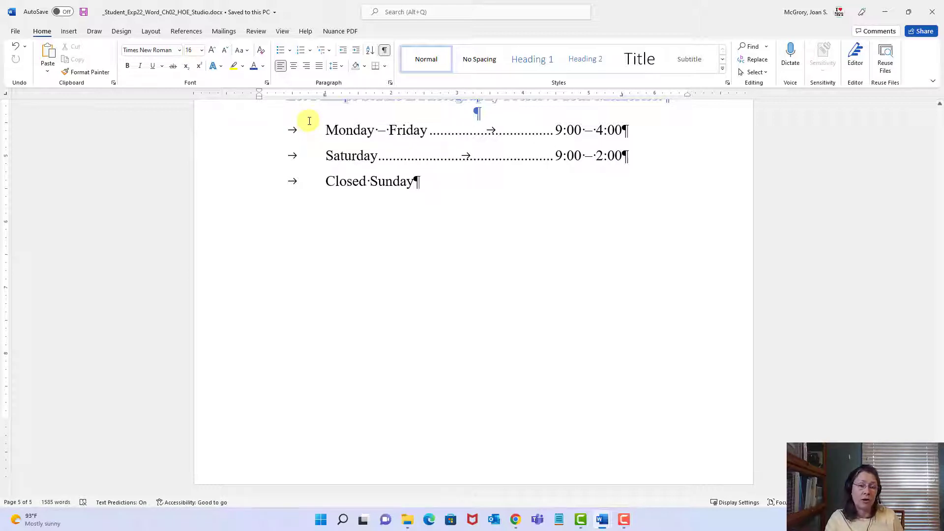
- Give the three business hours paragraphs, from "Monday – Friday" through "Closed Sunday", a Shadow border with the double-line style
{"action": "left_click_drag", "start_coordinate": [281, 129], "coordinate": [428, 182]}
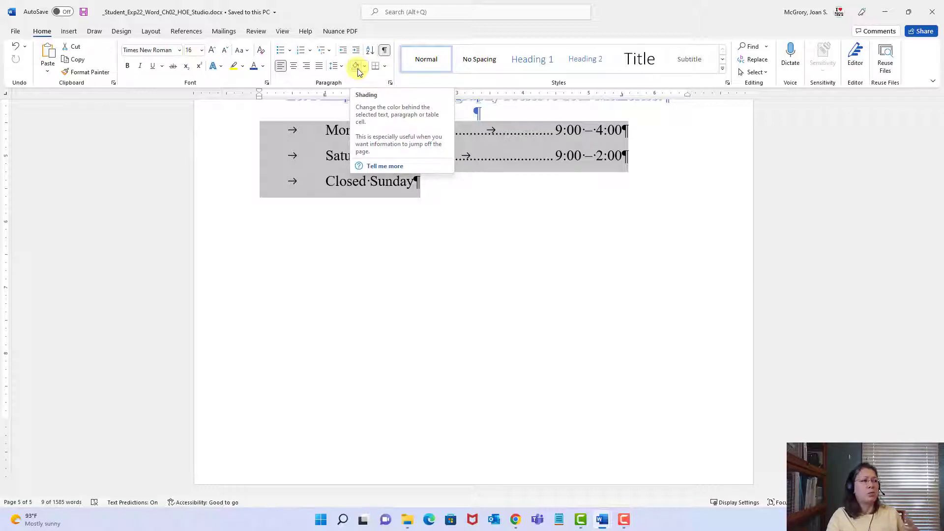
{"action": "left_click", "coordinate": [386, 66]}
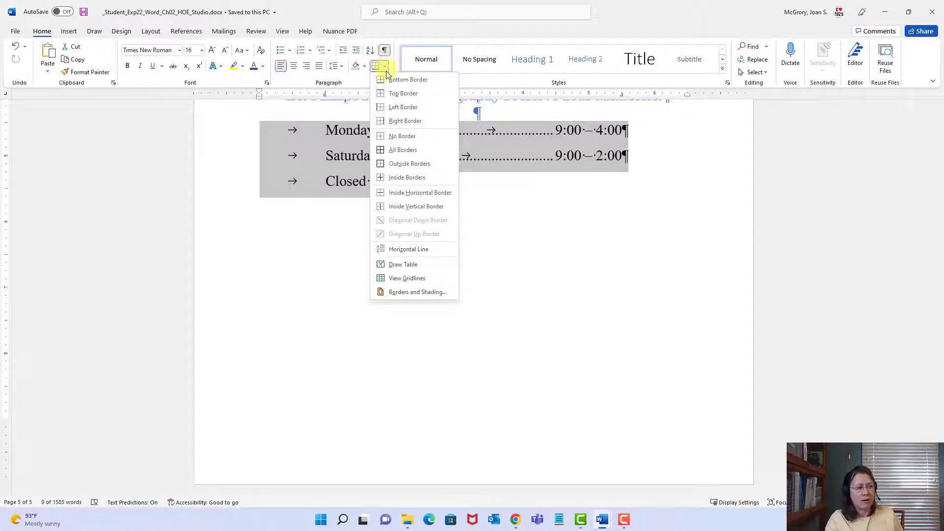
{"action": "left_click", "coordinate": [400, 293]}
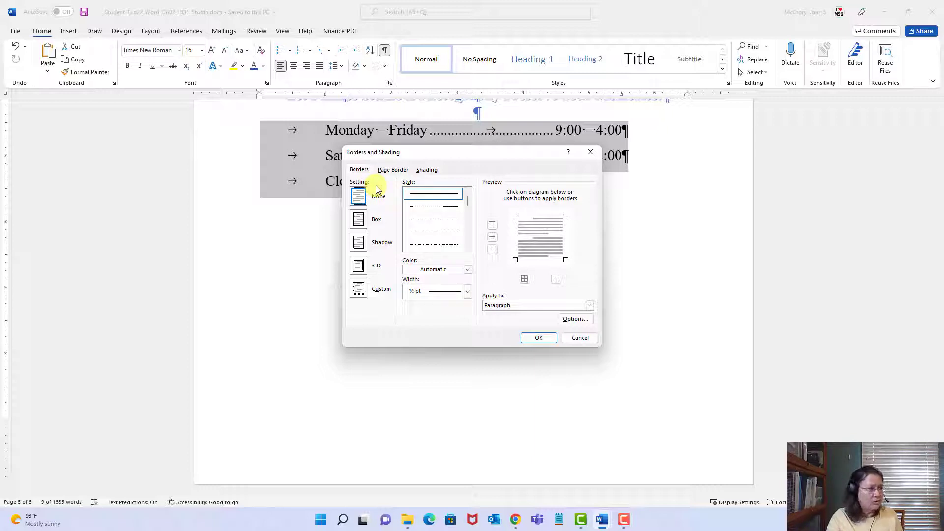
{"action": "left_click", "coordinate": [360, 244]}
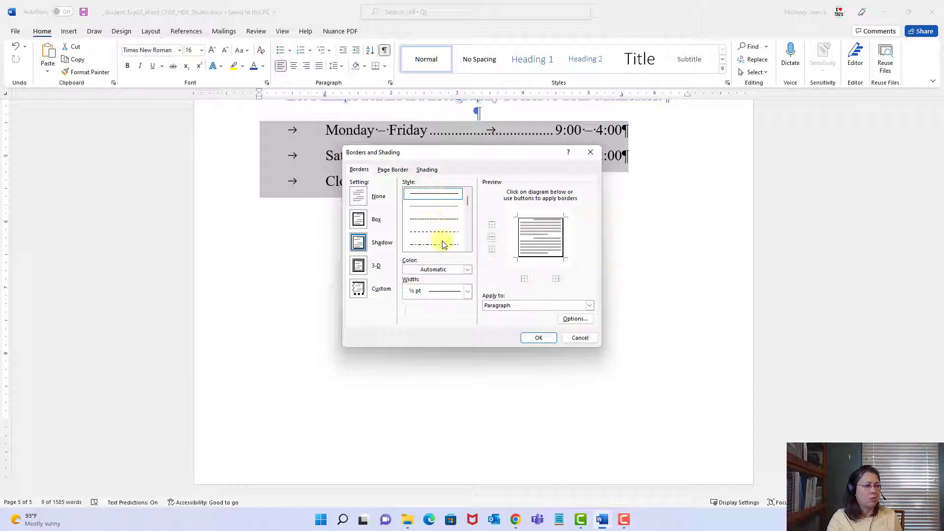
{"action": "left_click", "coordinate": [469, 248]}
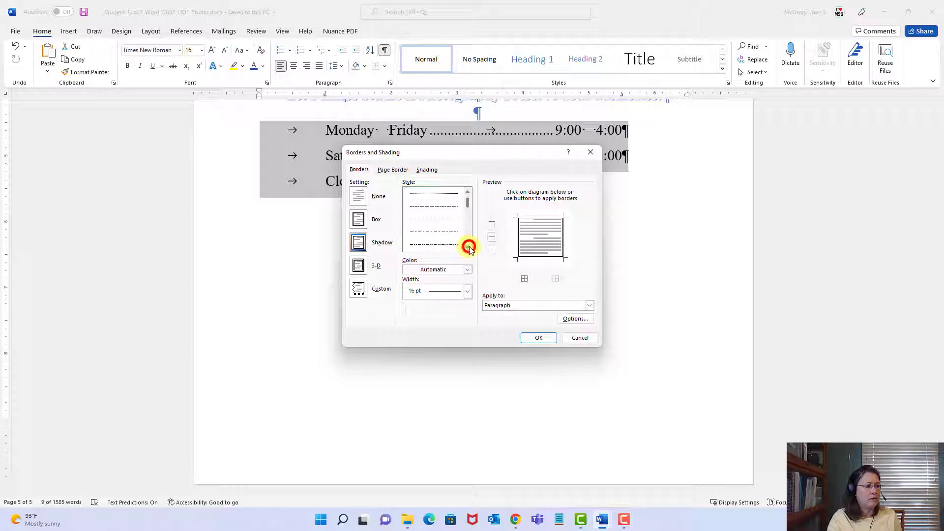
{"action": "left_click", "coordinate": [468, 248]}
{"action": "left_click", "coordinate": [447, 246]}
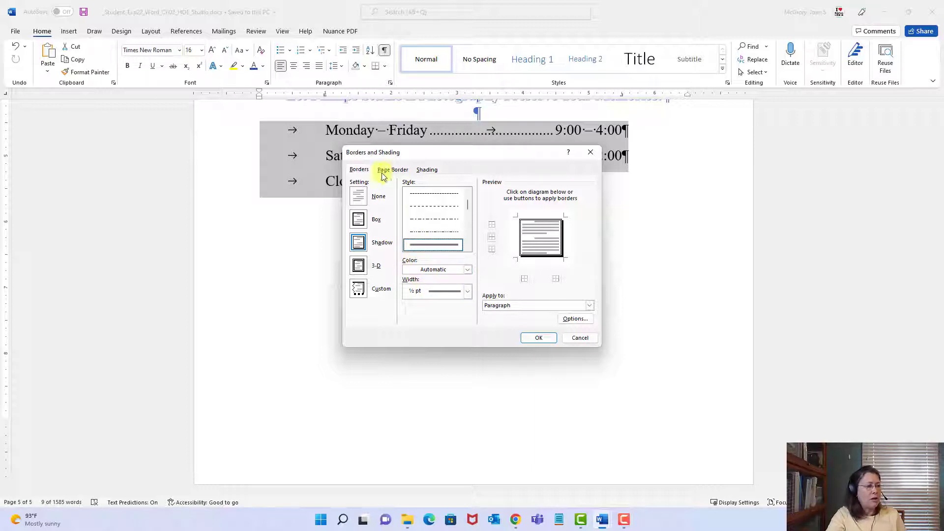
- Shade the three bordered paragraphs with Blue, Accent 1, Lighter 60%, and save the document
{"action": "left_click", "coordinate": [430, 171]}
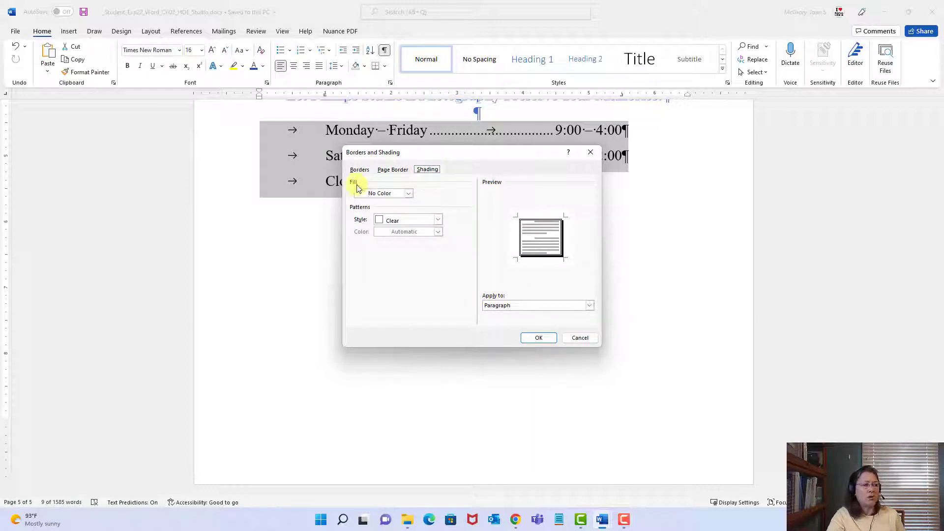
{"action": "left_click", "coordinate": [408, 193]}
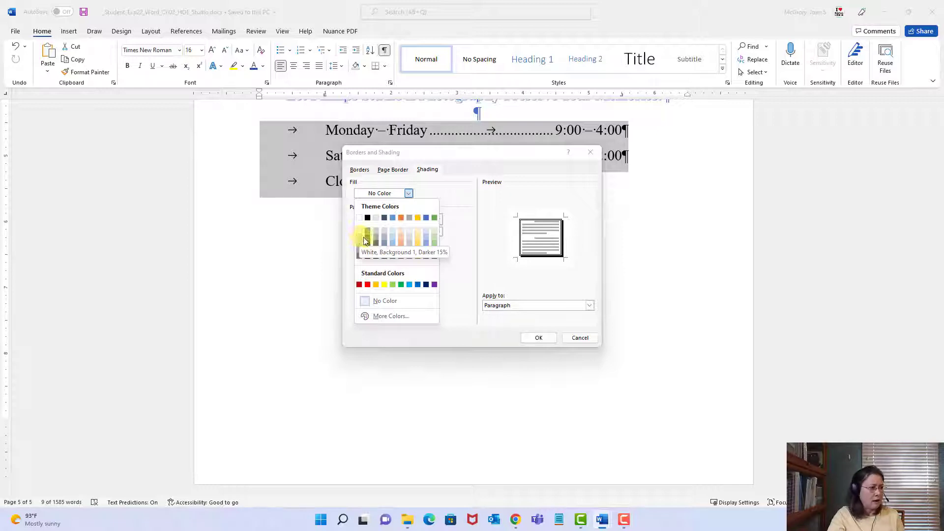
{"action": "left_click", "coordinate": [393, 241]}
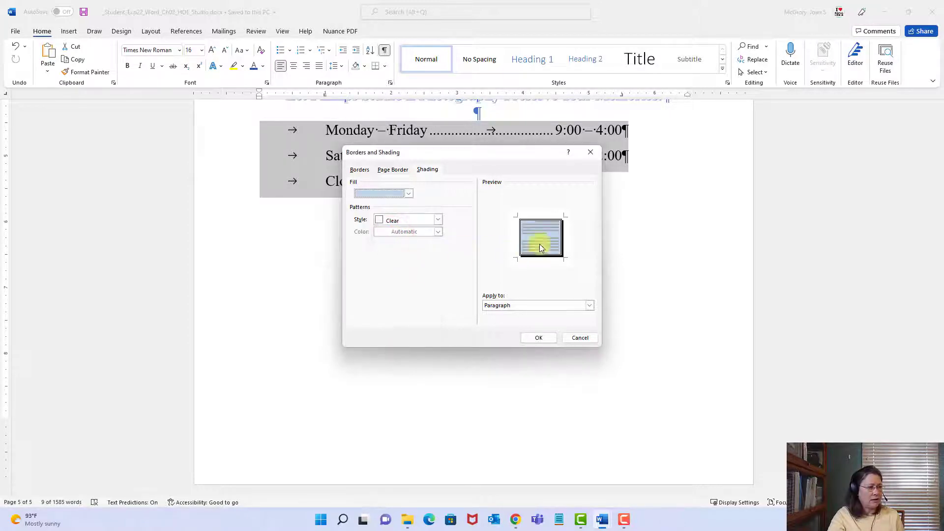
{"action": "left_click", "coordinate": [540, 338]}
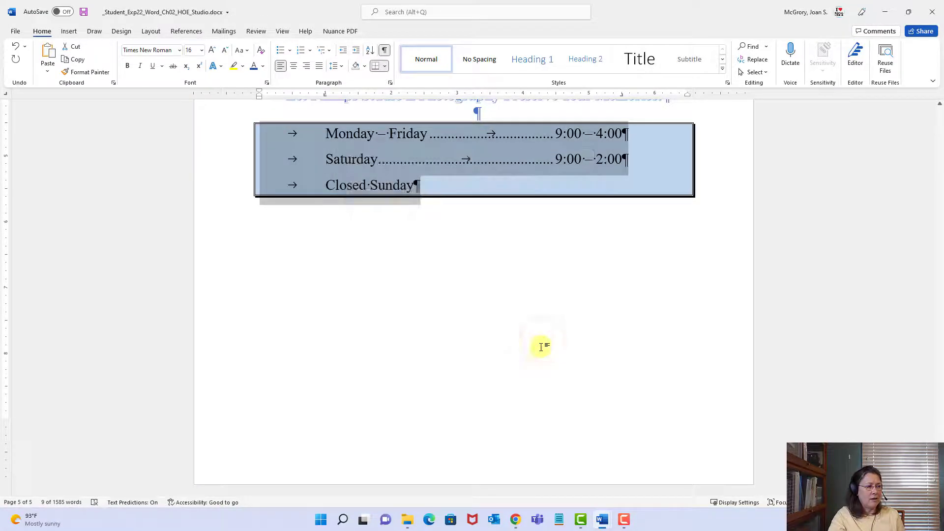
{"action": "left_click", "coordinate": [462, 219]}
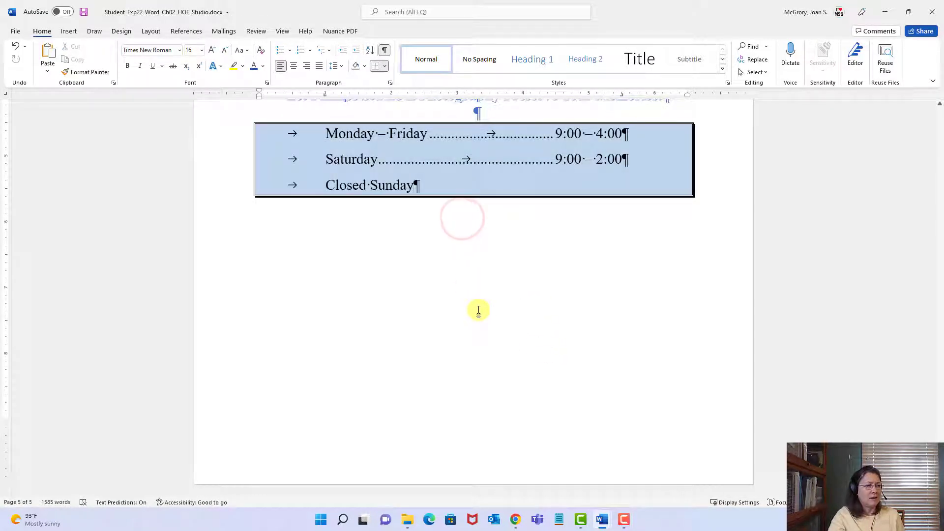
{"action": "left_click", "coordinate": [84, 11]}
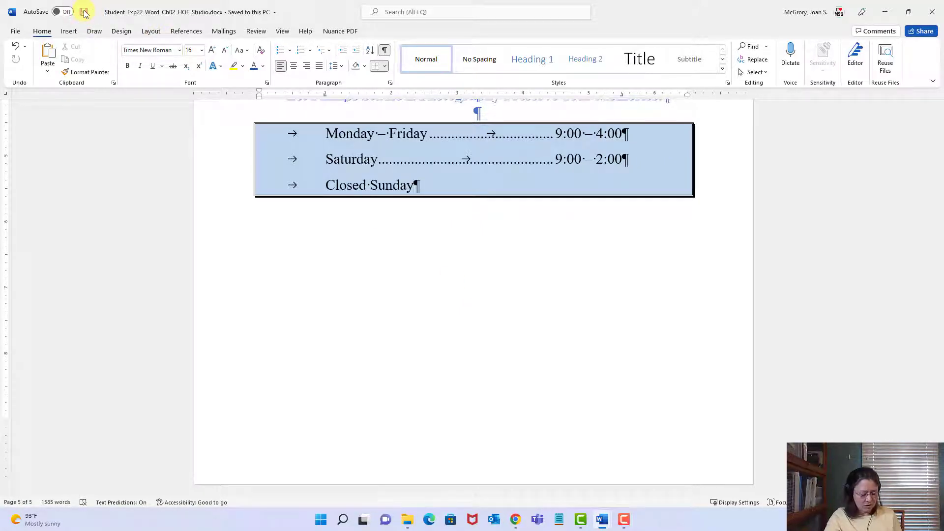
- Read step 13 about numbering the boldfaced paragraphs in the instructions document, and return to the student document
{"action": "left_click", "coordinate": [603, 520]}
{"action": "left_click", "coordinate": [556, 476]}
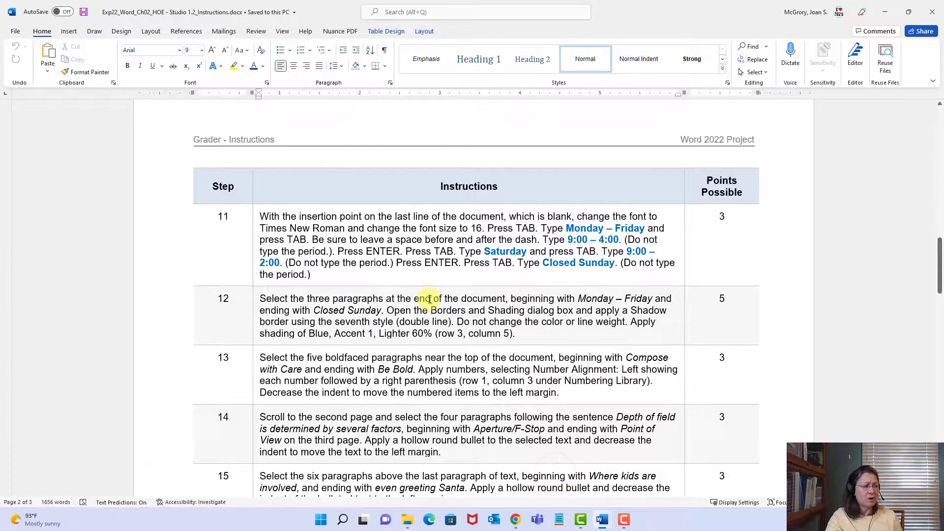
{"action": "scroll", "coordinate": [428, 295], "scroll_direction": "down", "scroll_amount": 3}
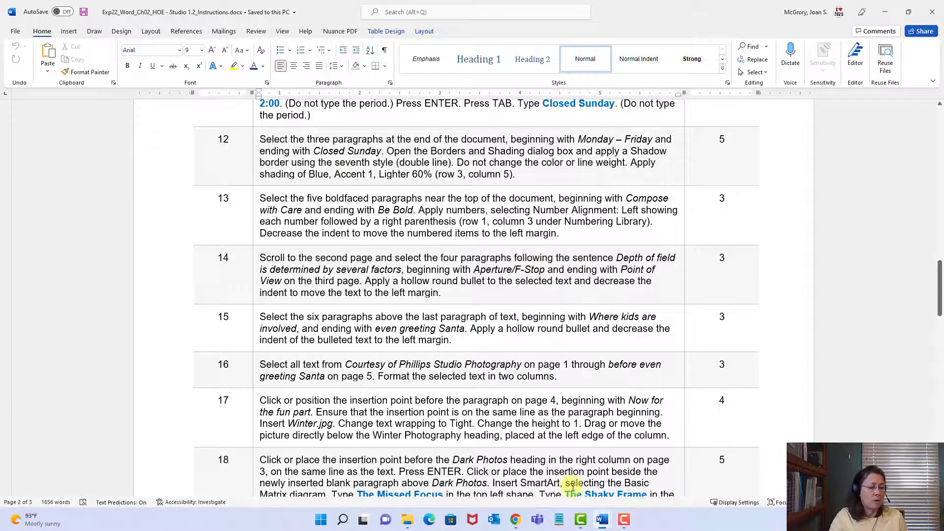
{"action": "left_click", "coordinate": [602, 522]}
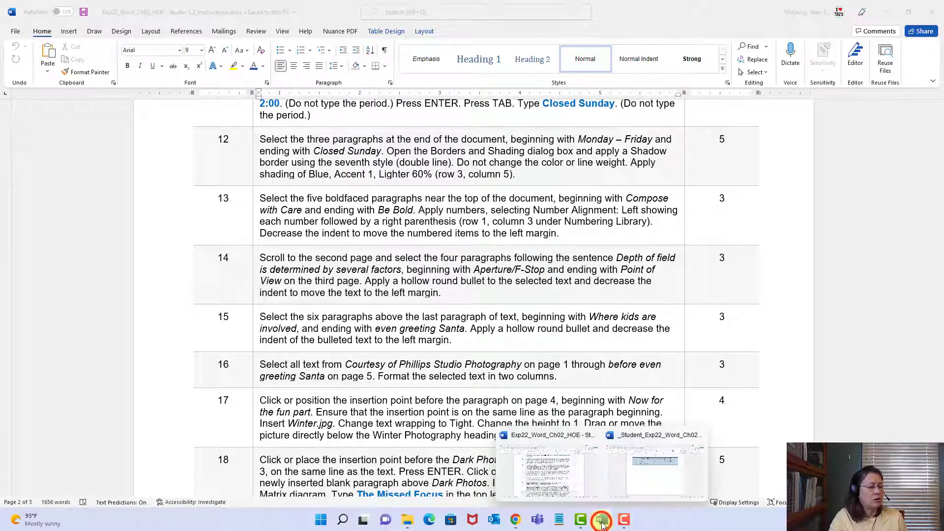
{"action": "left_click", "coordinate": [662, 493]}
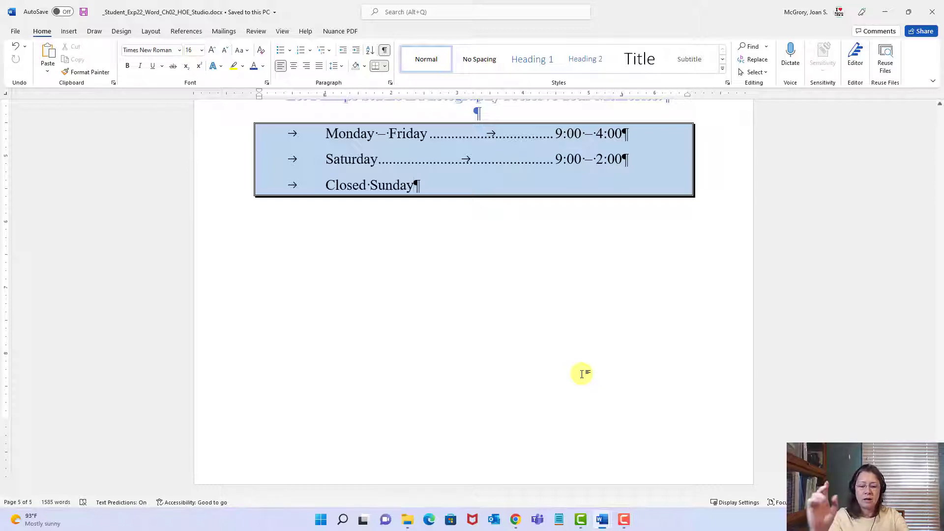
- Number the five boldfaced paragraphs from "Compose with Care" to "Be Bold" in the 1) 2) 3) format, decrease their indent to the left margin, and save
{"action": "key", "text": "ctrl+Home"}
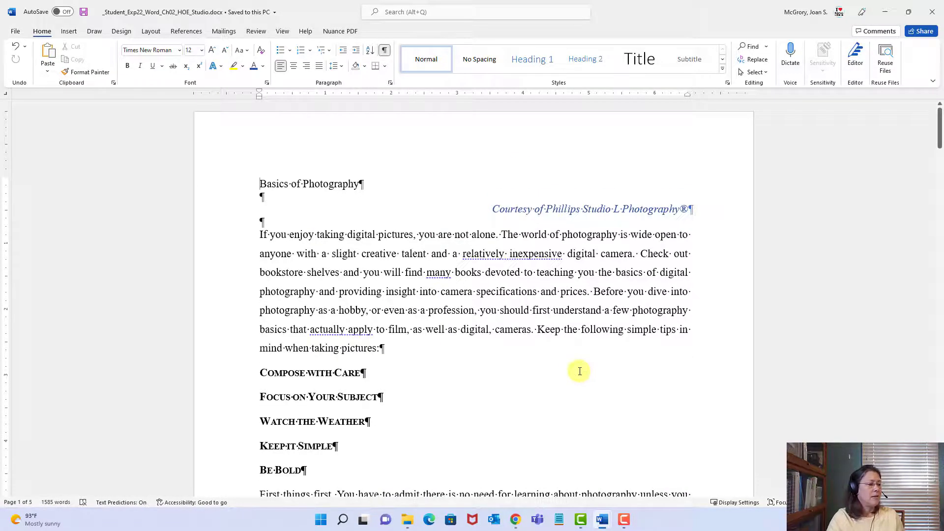
{"action": "scroll", "coordinate": [512, 383], "scroll_direction": "down", "scroll_amount": 3}
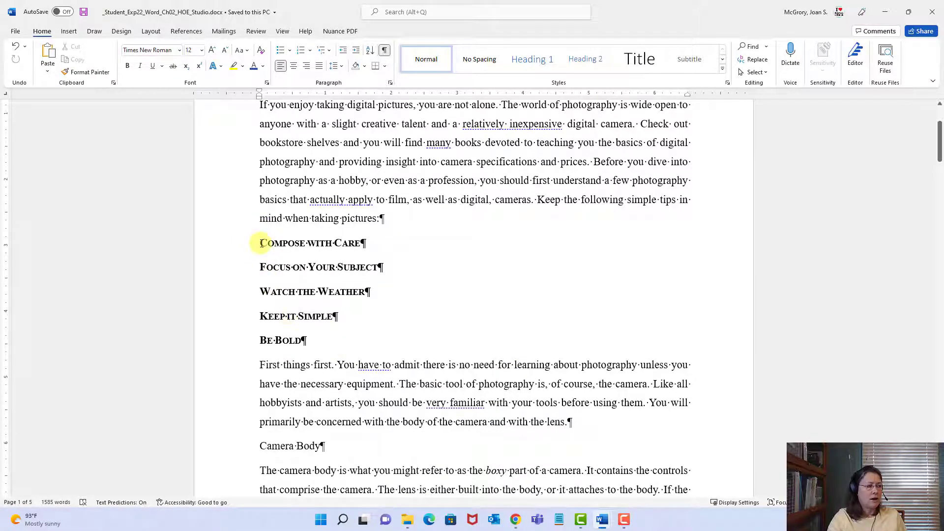
{"action": "left_click_drag", "start_coordinate": [260, 243], "coordinate": [316, 343]}
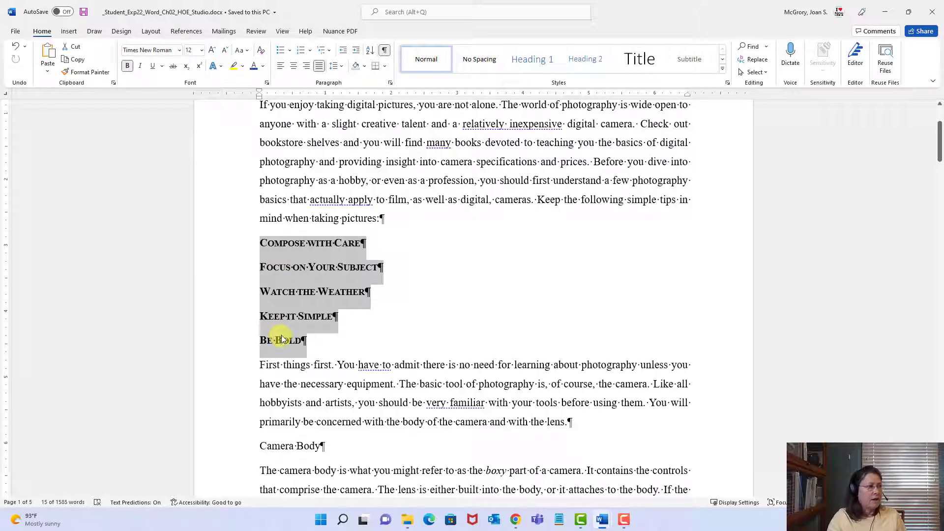
{"action": "left_click", "coordinate": [311, 51]}
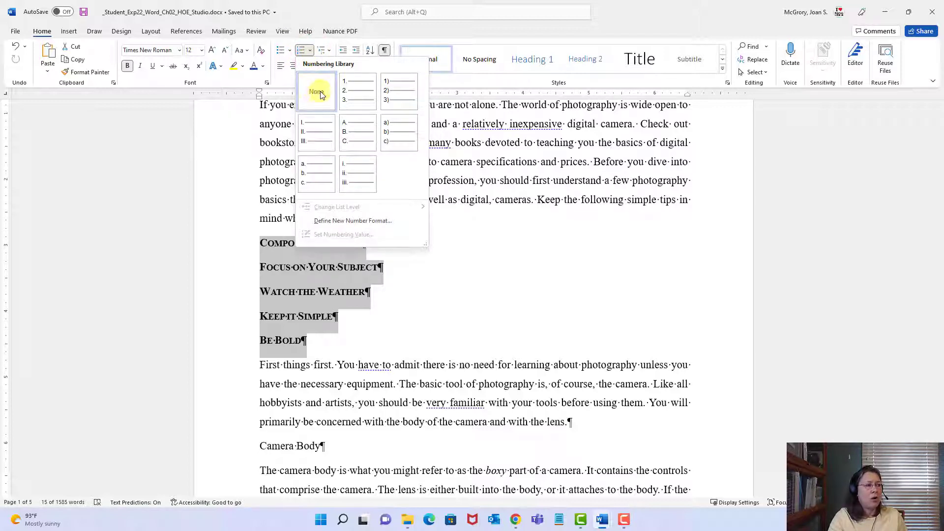
{"action": "left_click", "coordinate": [409, 92]}
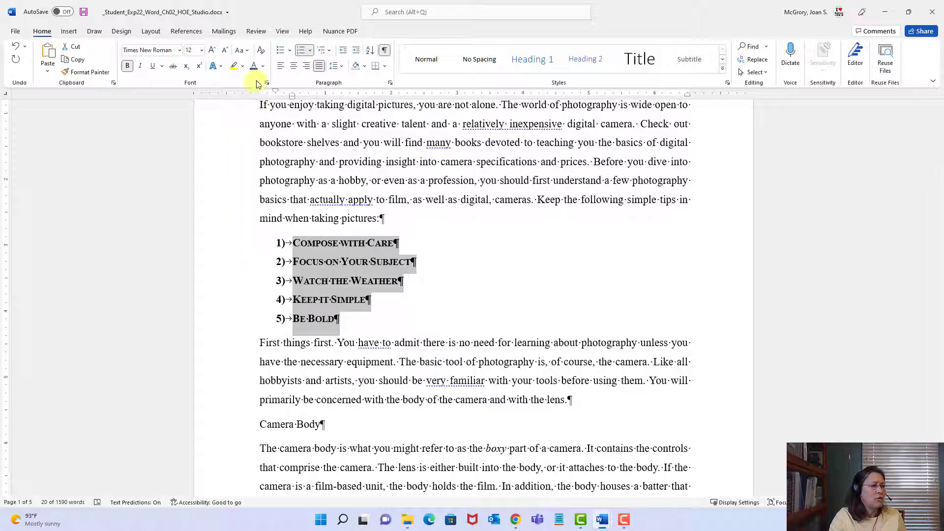
{"action": "left_click", "coordinate": [344, 52]}
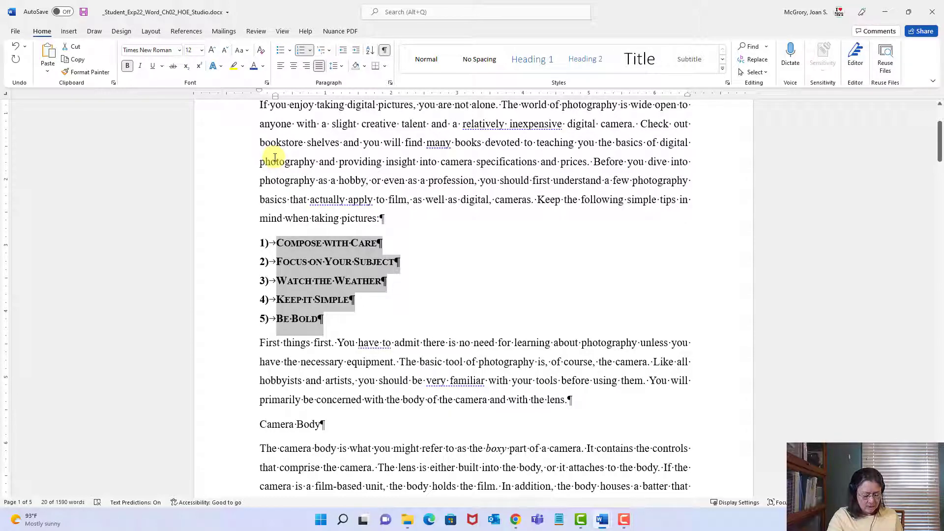
{"action": "left_click", "coordinate": [85, 13]}
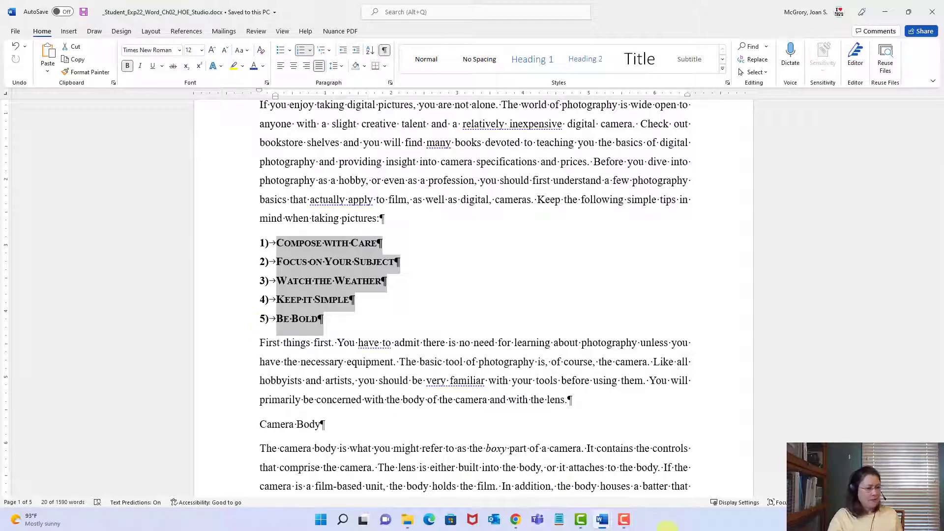
- Read step 14 about bulleting the depth of field factors in the instructions document, and return to the student document
{"action": "left_click", "coordinate": [601, 521]}
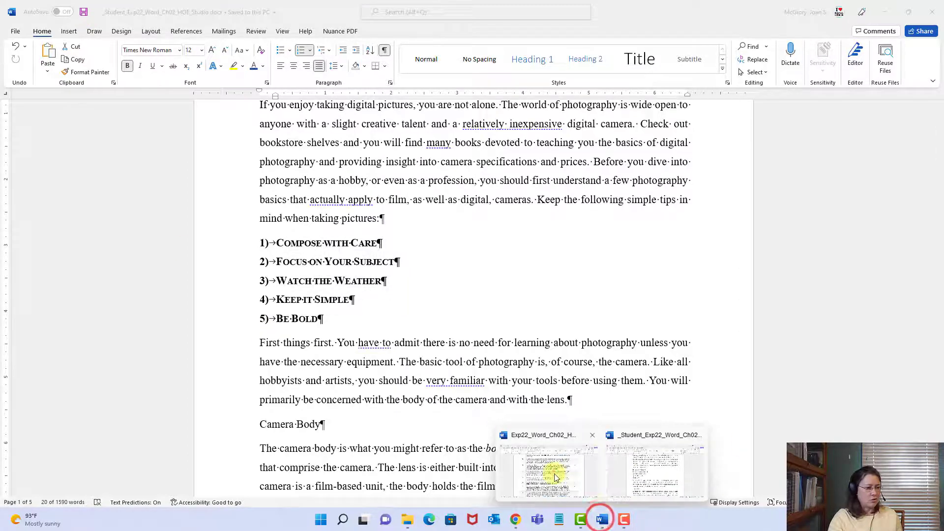
{"action": "left_click", "coordinate": [550, 470]}
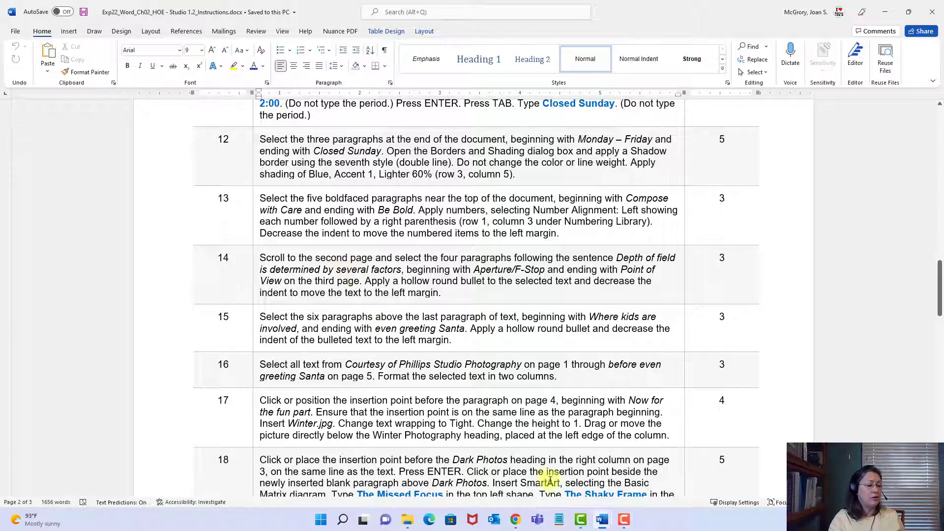
{"action": "mouse_move", "coordinate": [608, 524]}
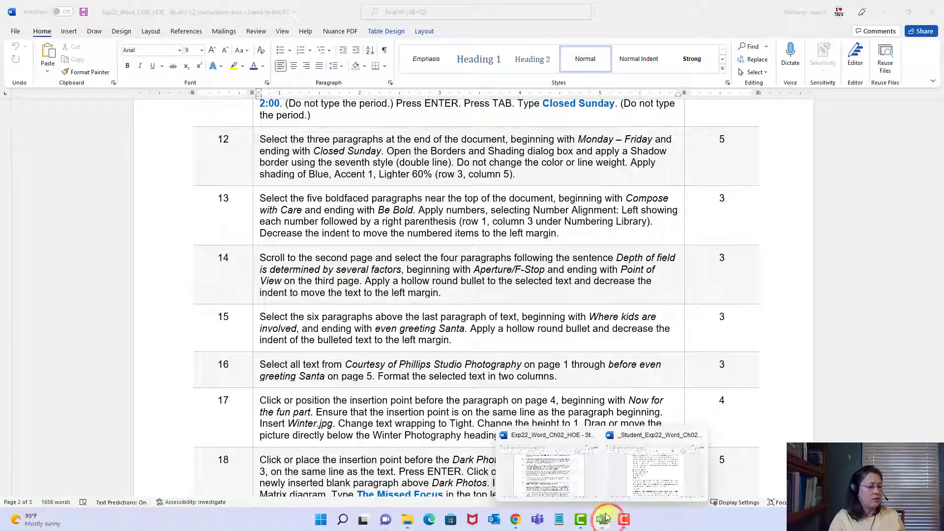
{"action": "left_click", "coordinate": [643, 484]}
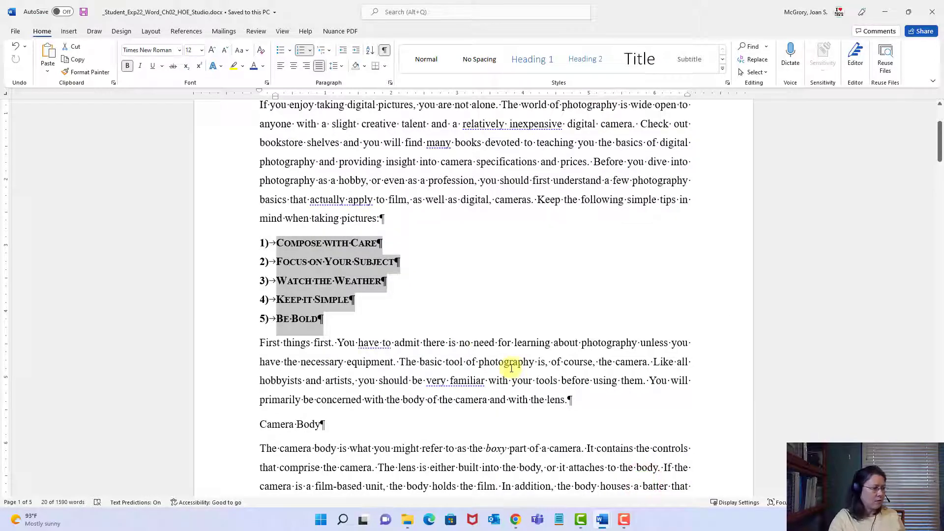
{"action": "left_click", "coordinate": [476, 349]}
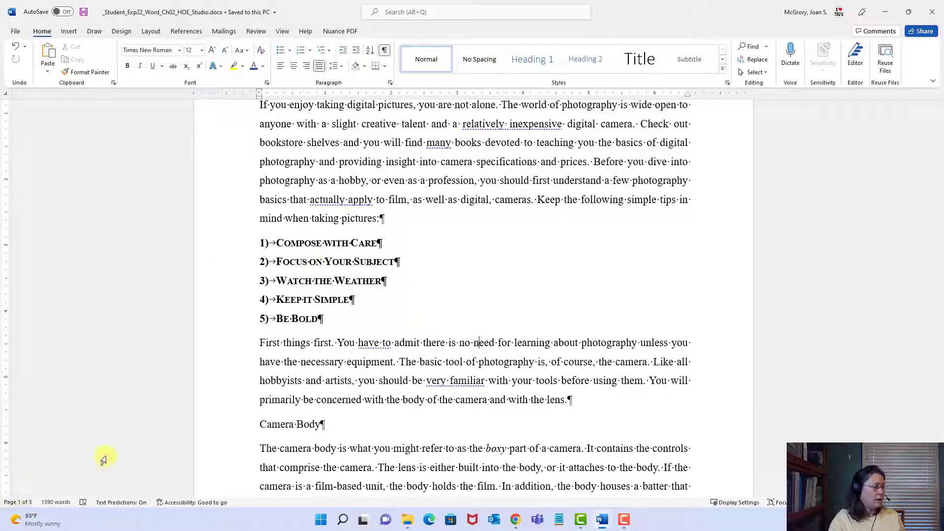
- Apply hollow round bullets to the four paragraphs from "Aperture/F-Stop" to "Point of View", decrease their indent to the left margin, and save
{"action": "scroll", "coordinate": [399, 329], "scroll_direction": "down", "scroll_amount": 3}
{"action": "scroll", "coordinate": [411, 326], "scroll_direction": "down", "scroll_amount": 8}
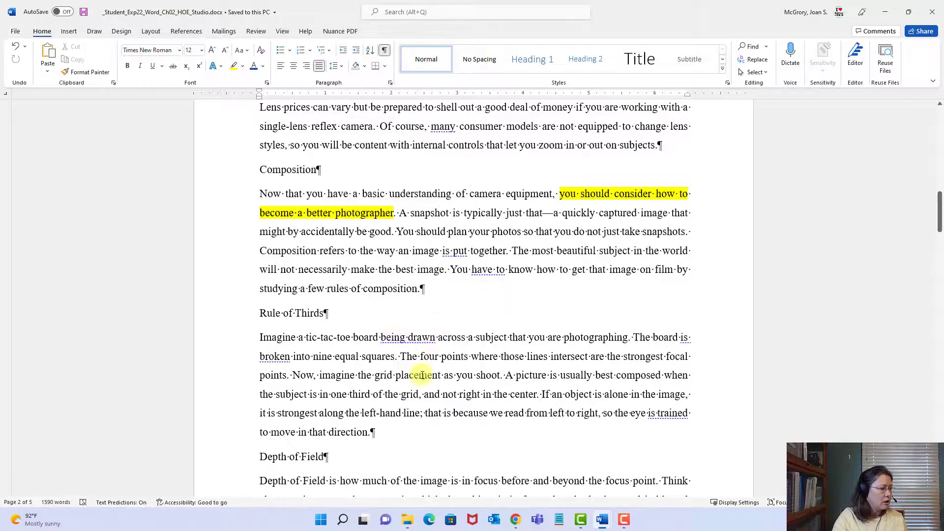
{"action": "scroll", "coordinate": [422, 375], "scroll_direction": "down", "scroll_amount": 5}
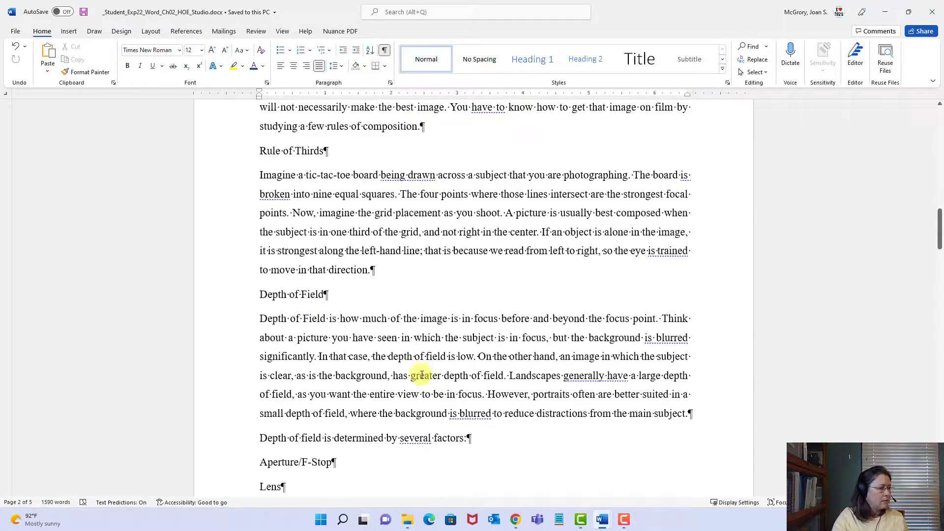
{"action": "scroll", "coordinate": [342, 347], "scroll_direction": "down", "scroll_amount": 2}
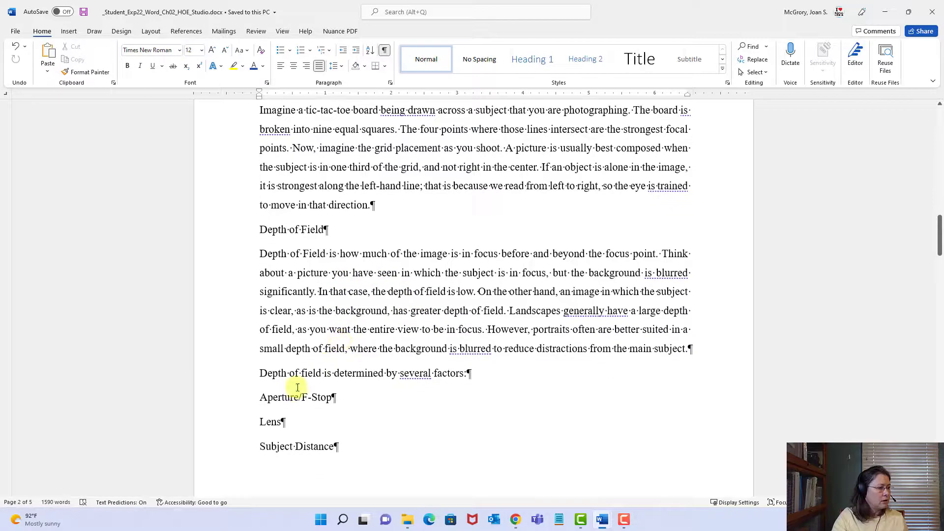
{"action": "scroll", "coordinate": [452, 379], "scroll_direction": "down", "scroll_amount": 2}
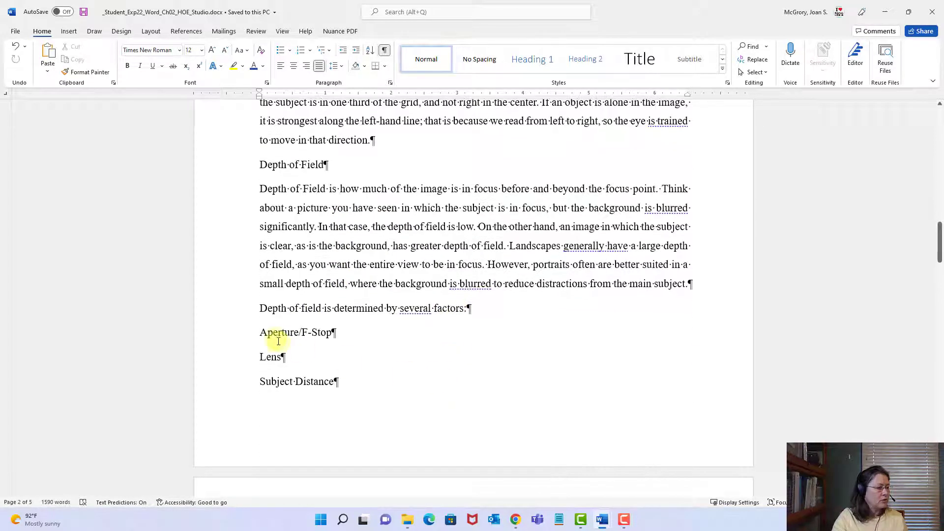
{"action": "scroll", "coordinate": [260, 337], "scroll_direction": "down", "scroll_amount": 3}
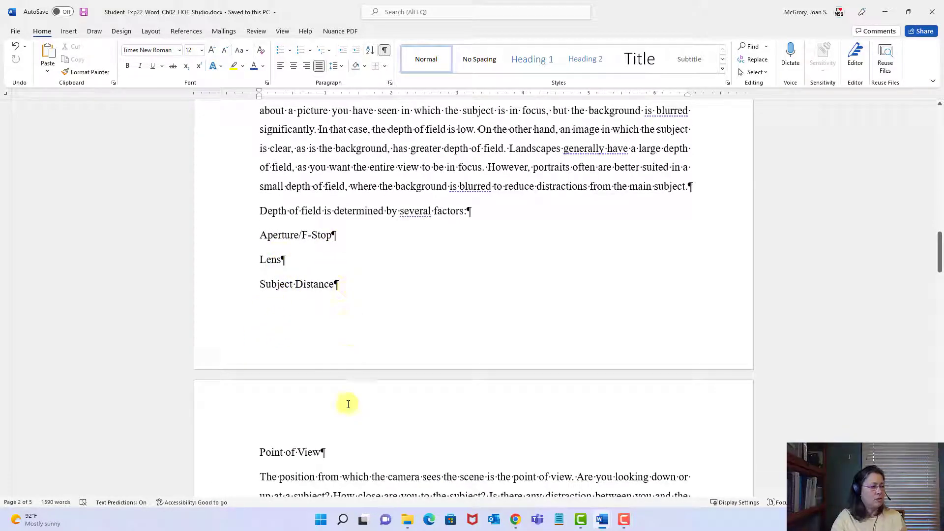
{"action": "scroll", "coordinate": [339, 383], "scroll_direction": "down", "scroll_amount": 1}
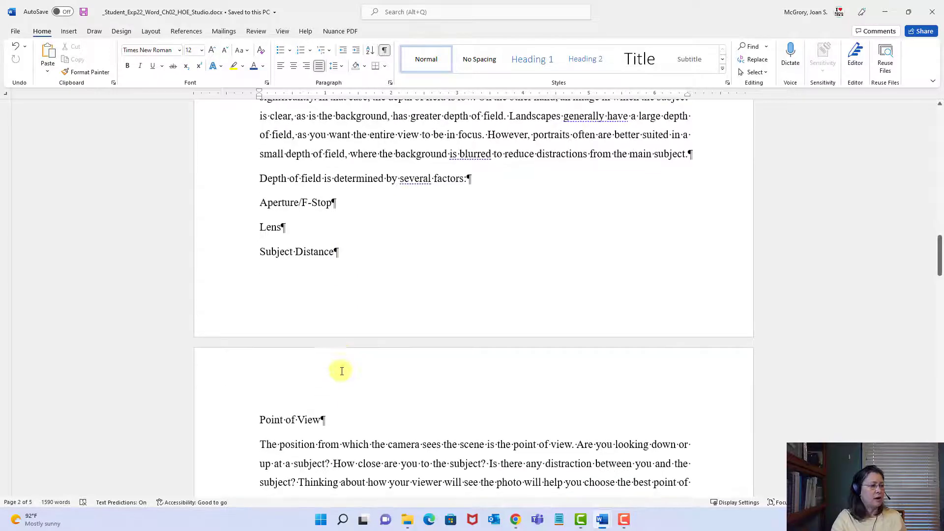
{"action": "left_click", "coordinate": [258, 201]}
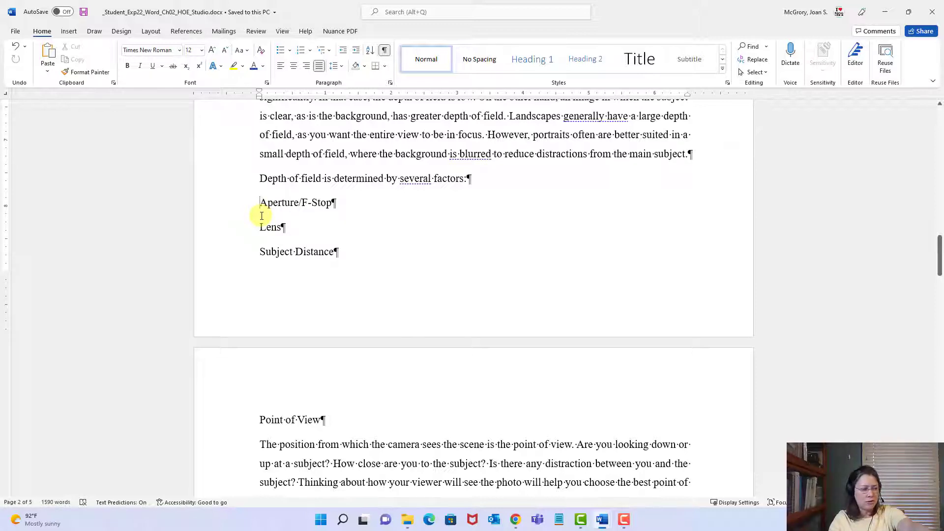
{"action": "left_click", "coordinate": [321, 421], "text": "shift"}
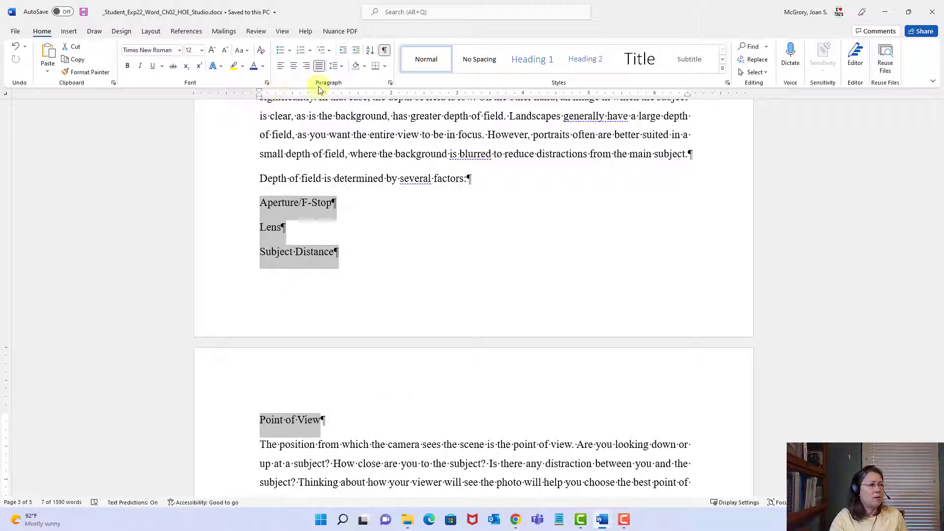
{"action": "left_click", "coordinate": [318, 66]}
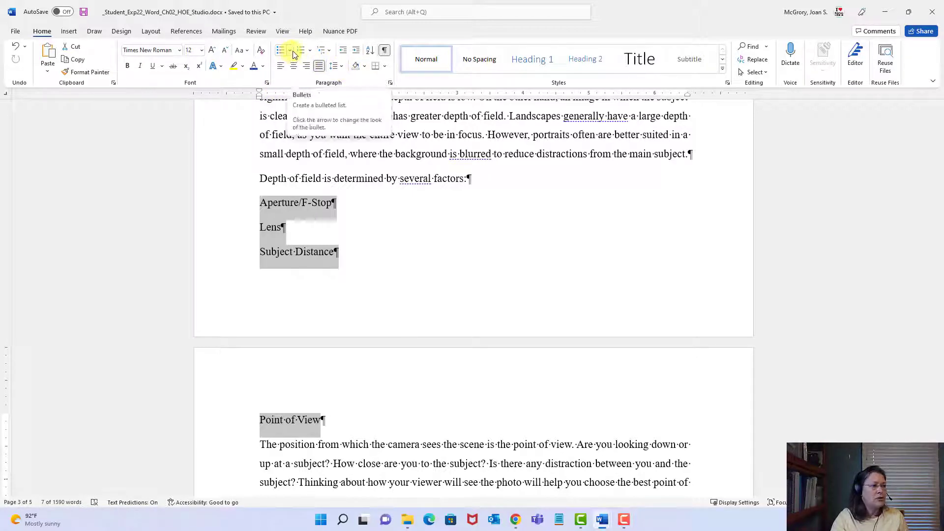
{"action": "left_click", "coordinate": [292, 51]}
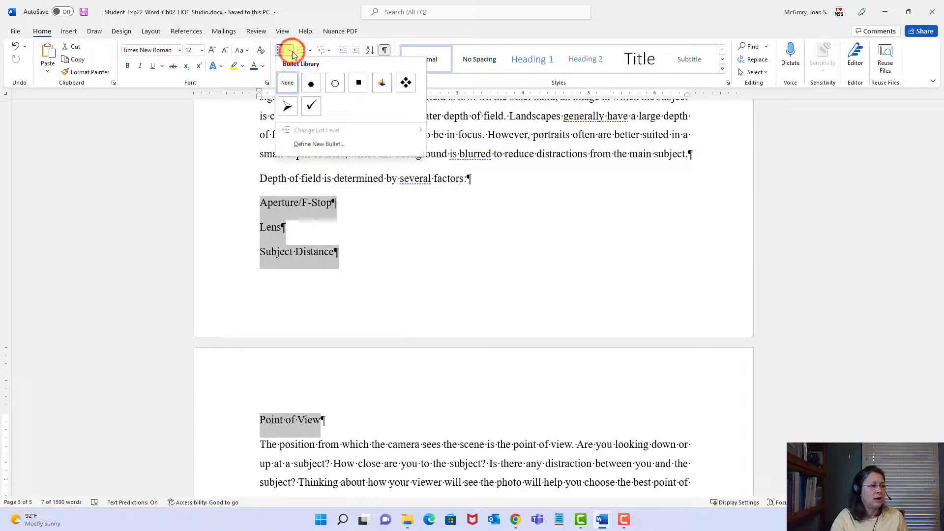
{"action": "left_click", "coordinate": [337, 85]}
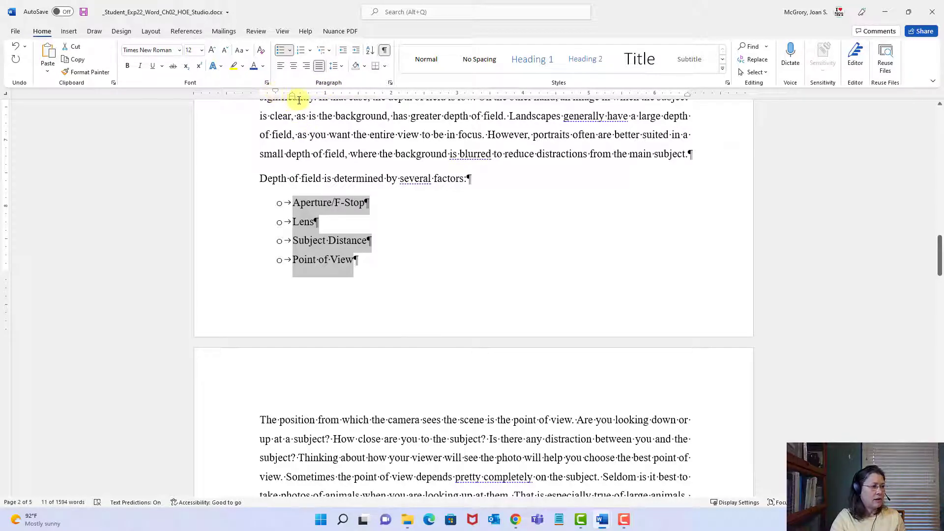
{"action": "left_click", "coordinate": [344, 51]}
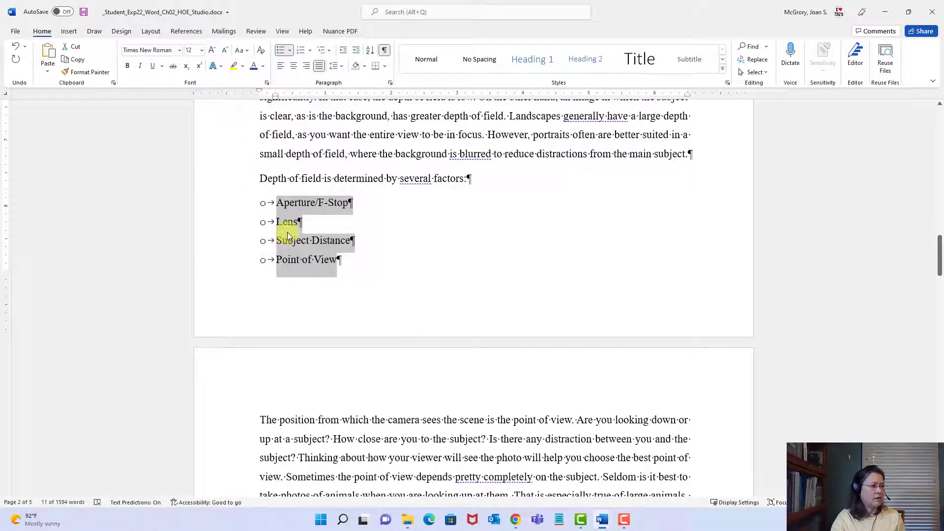
{"action": "left_click", "coordinate": [84, 13]}
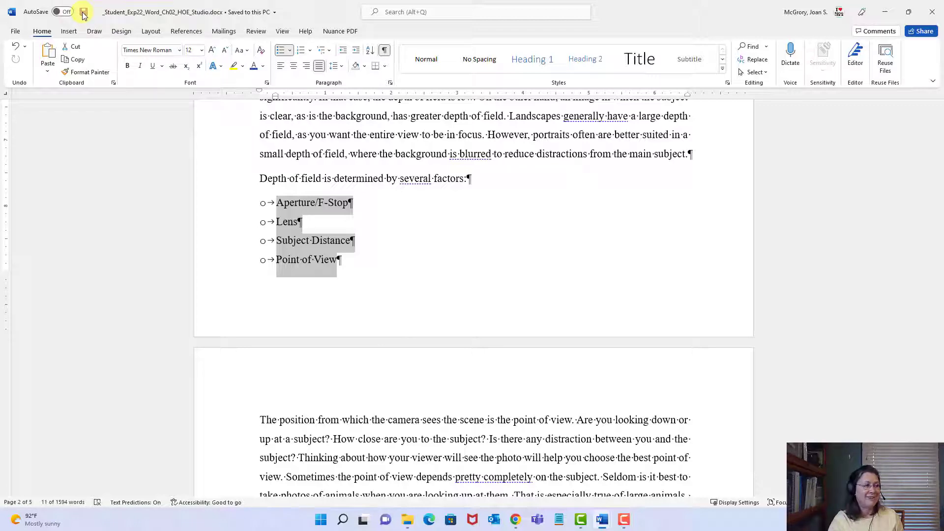
- Read step 15 about bulleting the six paragraphs above the last paragraph in the instructions document, and return to the student document
{"action": "left_click", "coordinate": [603, 524]}
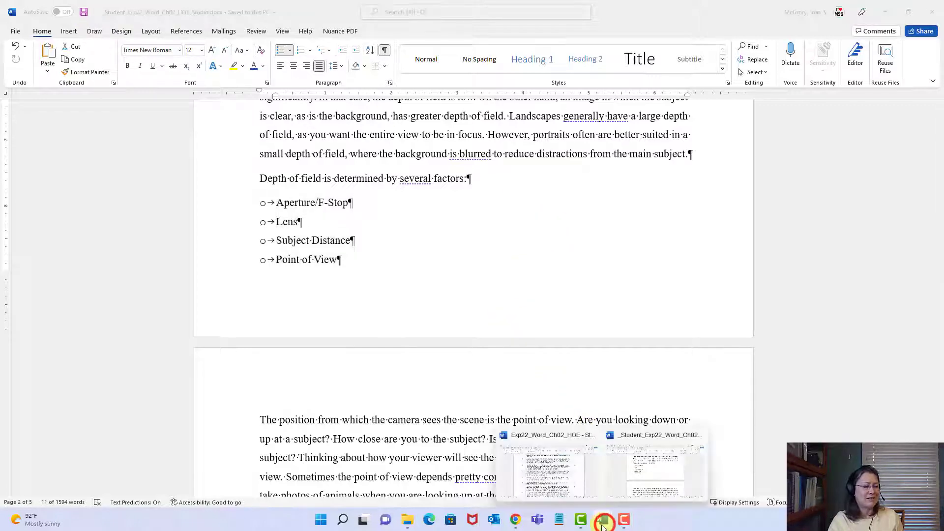
{"action": "left_click", "coordinate": [546, 467]}
{"action": "scroll", "coordinate": [514, 365], "scroll_direction": "down", "scroll_amount": 1}
{"action": "scroll", "coordinate": [513, 364], "scroll_direction": "down", "scroll_amount": 3}
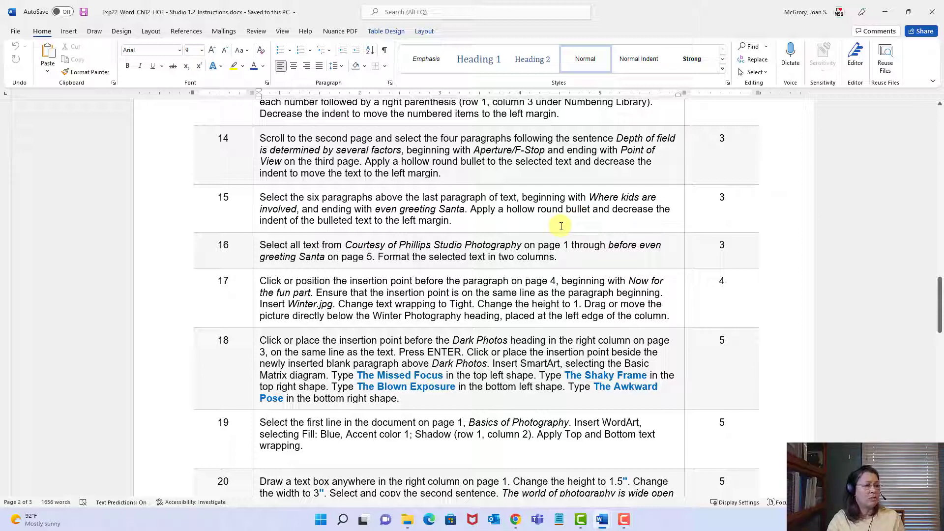
{"action": "mouse_move", "coordinate": [599, 527]}
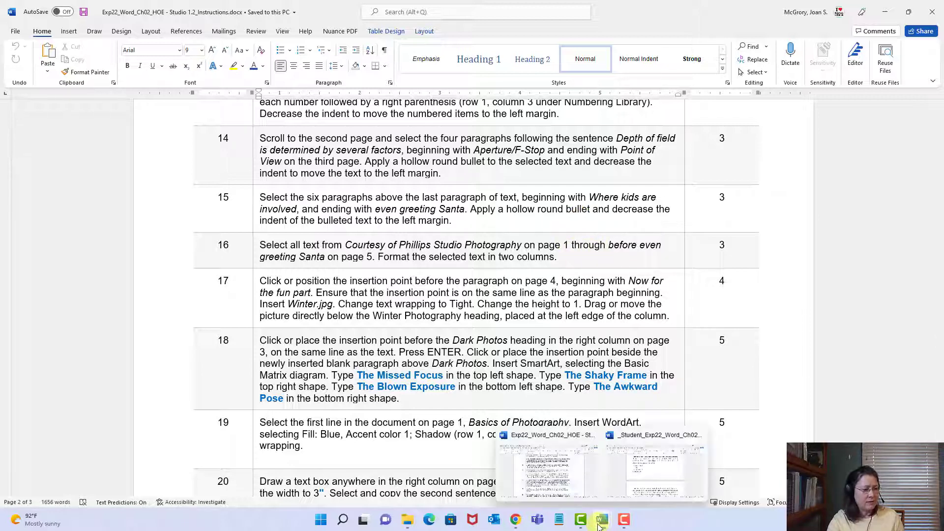
{"action": "left_click", "coordinate": [635, 482]}
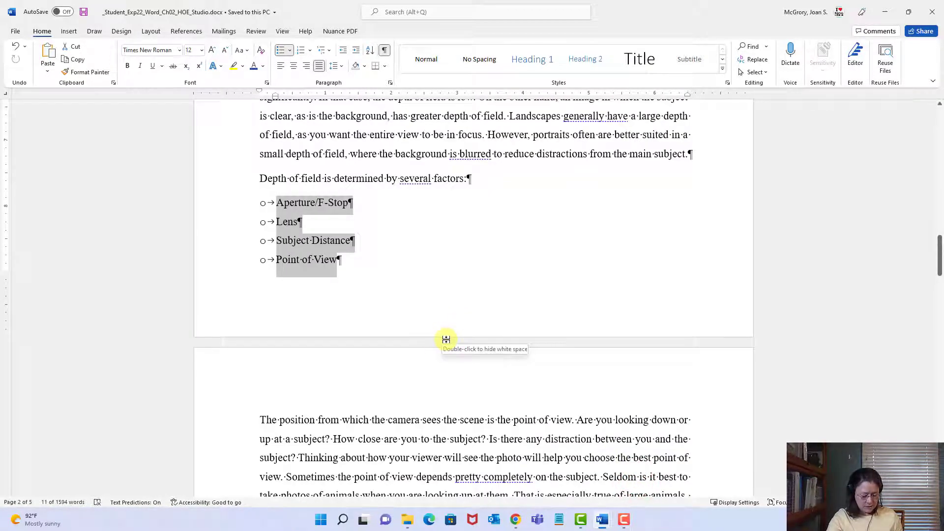
- Locate the six paragraphs above the last paragraph of text, from "Where kids are involved" to "even greeting Santa"
{"action": "scroll", "coordinate": [446, 339], "scroll_direction": "down", "scroll_amount": 3}
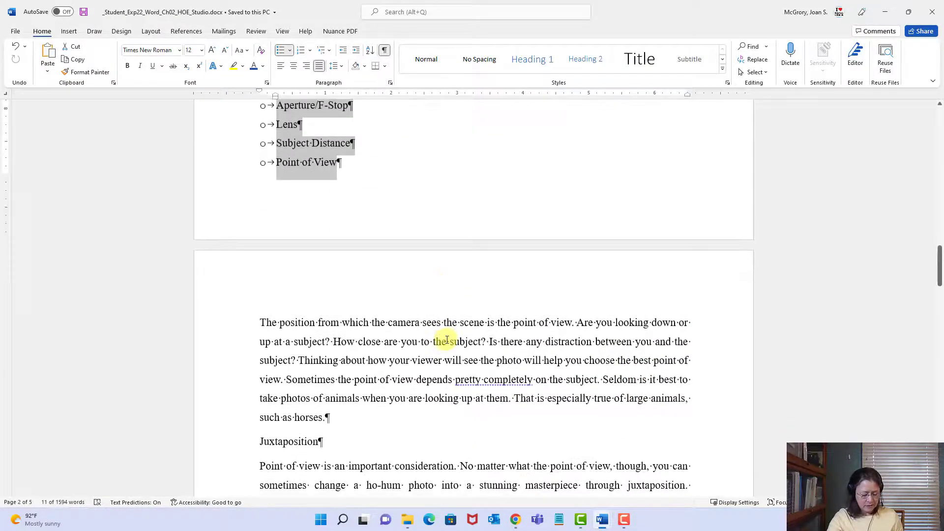
{"action": "scroll", "coordinate": [447, 339], "scroll_direction": "down", "scroll_amount": 12}
{"action": "scroll", "coordinate": [450, 336], "scroll_direction": "down", "scroll_amount": 20}
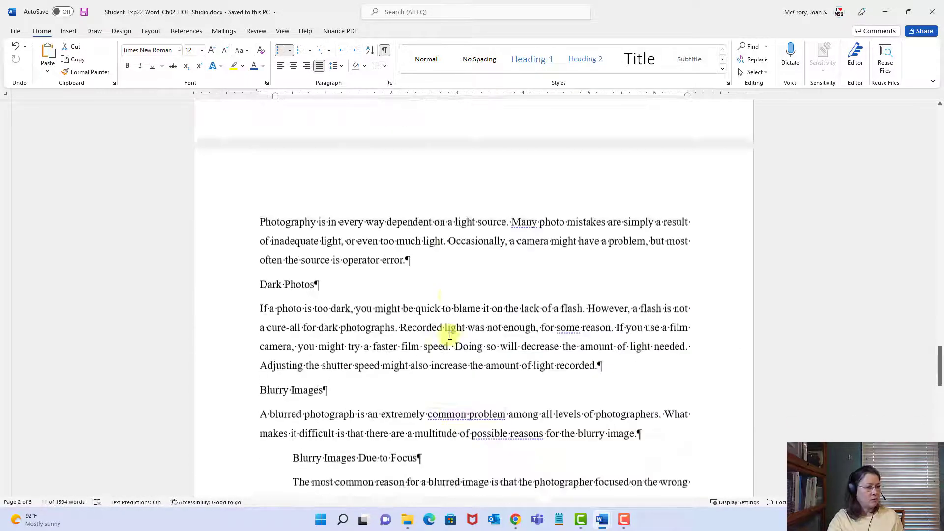
- Apply hollow round bullets to the six paragraphs on page 5 from "Where kids are involved" through "even greeting Santa"
{"action": "scroll", "coordinate": [450, 336], "scroll_direction": "down", "scroll_amount": 15}
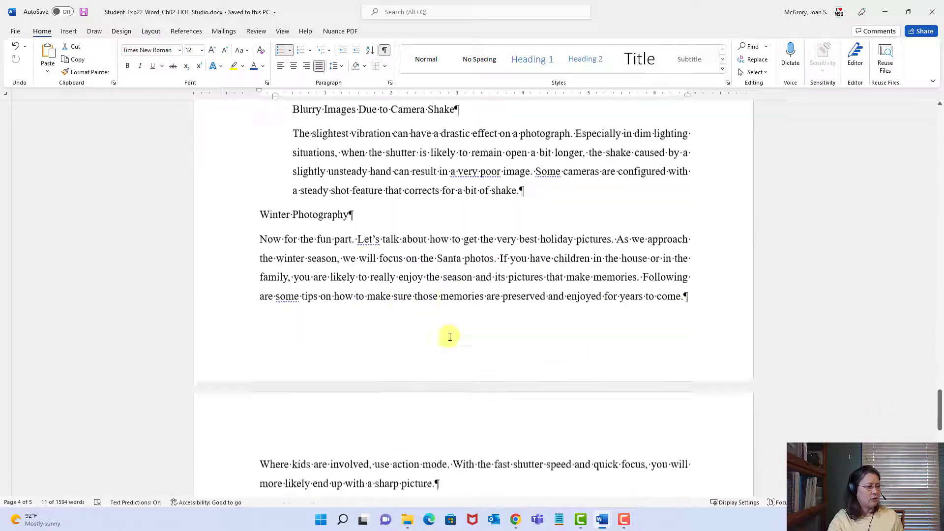
{"action": "scroll", "coordinate": [449, 337], "scroll_direction": "down", "scroll_amount": 6}
{"action": "scroll", "coordinate": [450, 337], "scroll_direction": "up", "scroll_amount": 3}
{"action": "scroll", "coordinate": [450, 337], "scroll_direction": "down", "scroll_amount": 4}
{"action": "scroll", "coordinate": [450, 337], "scroll_direction": "up", "scroll_amount": 5}
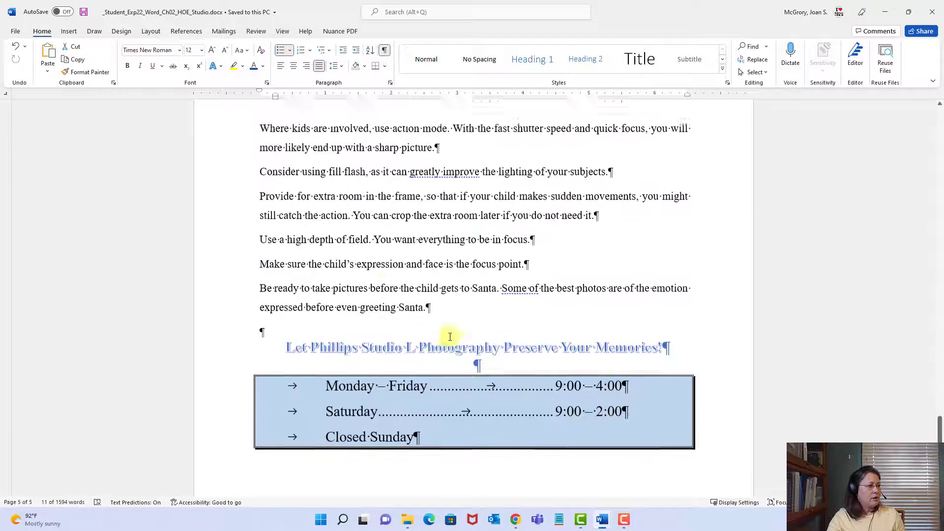
{"action": "scroll", "coordinate": [344, 303], "scroll_direction": "up", "scroll_amount": 3}
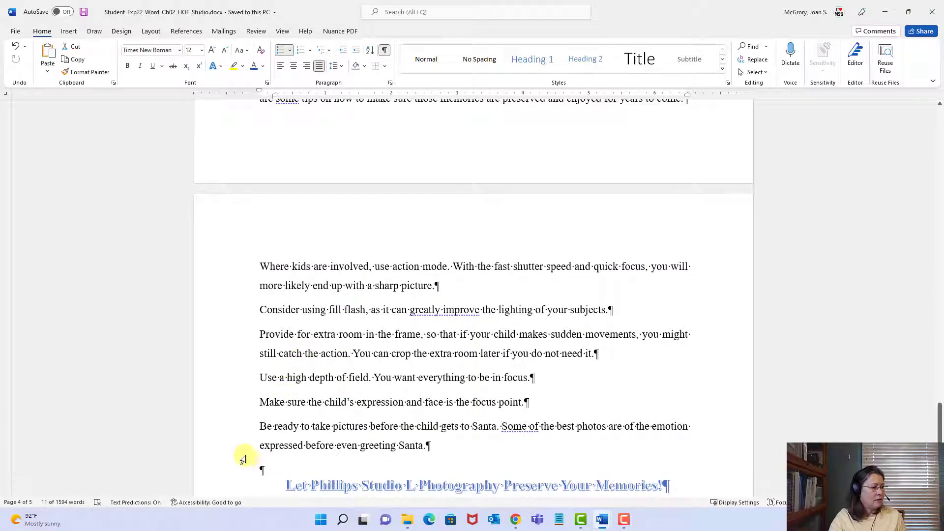
{"action": "left_click_drag", "start_coordinate": [256, 424], "coordinate": [437, 447]}
{"action": "left_click", "coordinate": [397, 445]}
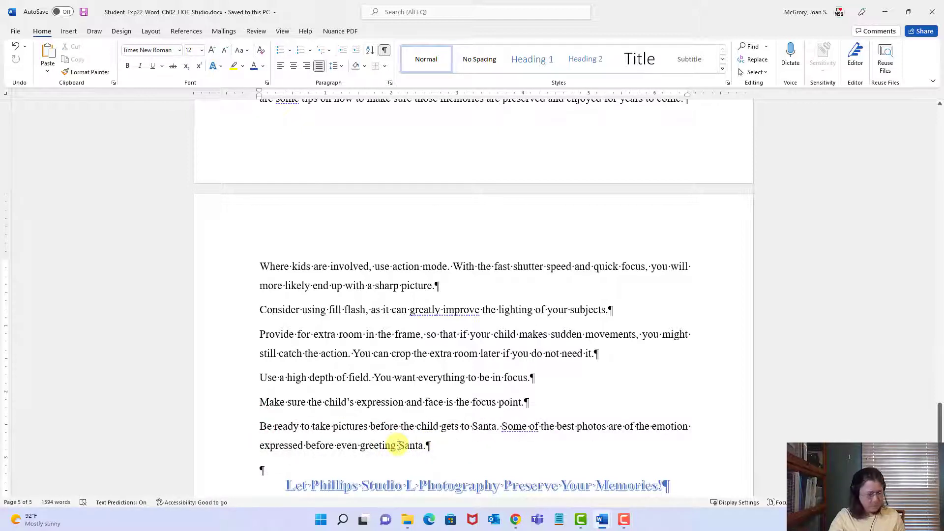
{"action": "left_click_drag", "start_coordinate": [337, 446], "coordinate": [412, 450]}
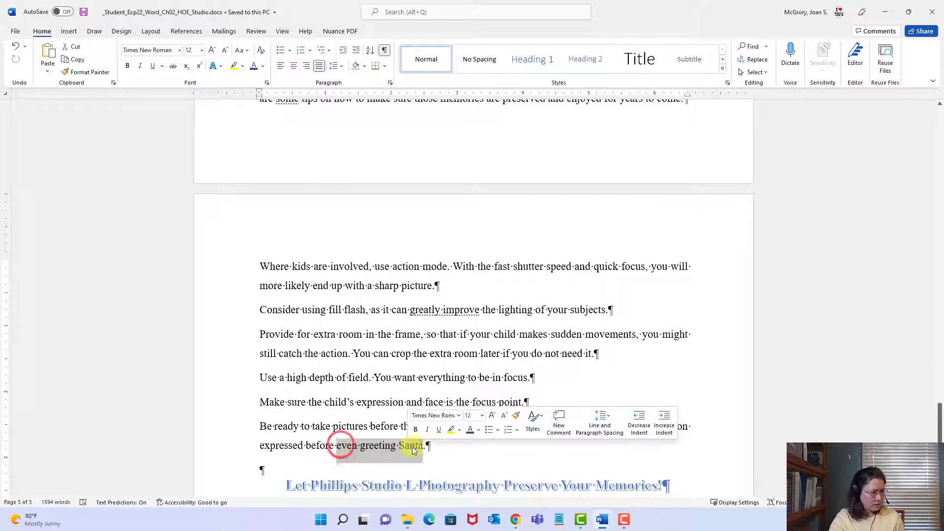
{"action": "left_click", "coordinate": [426, 445]}
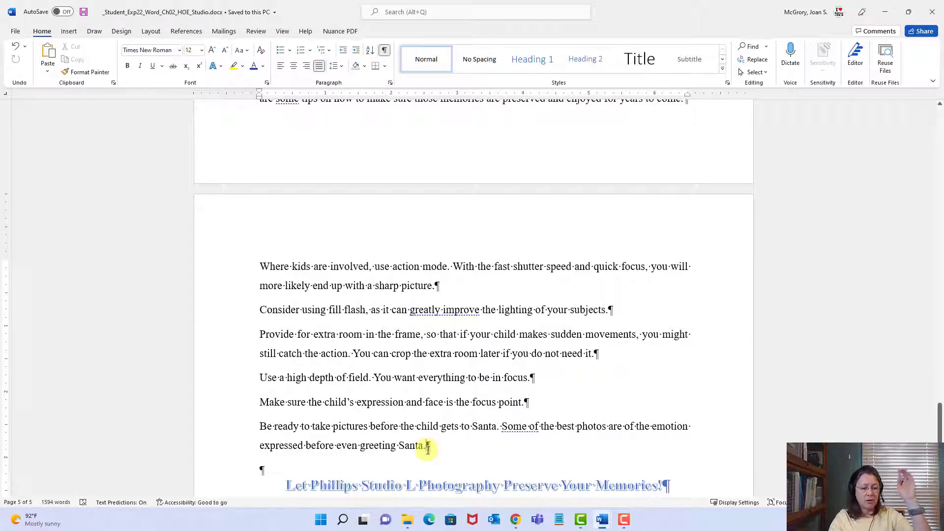
{"action": "left_click", "coordinate": [259, 264], "text": "shift"}
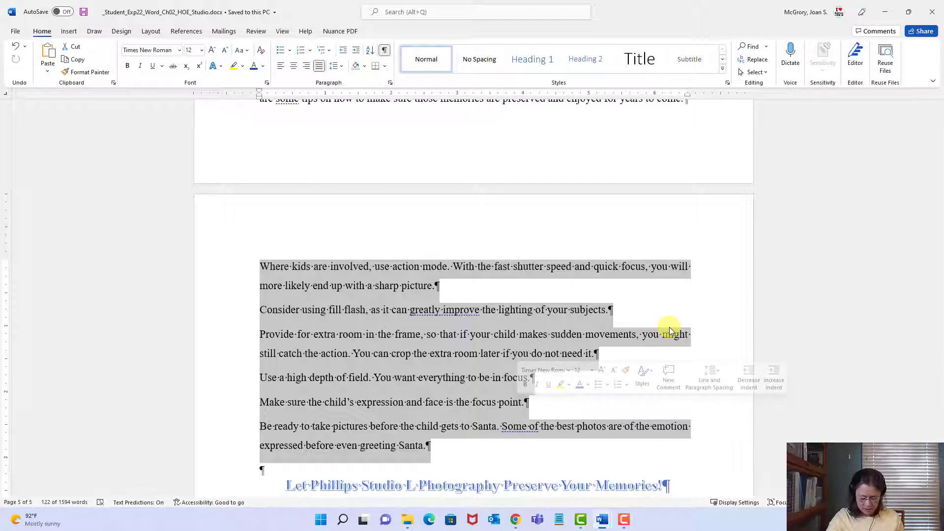
{"action": "left_click", "coordinate": [289, 50]}
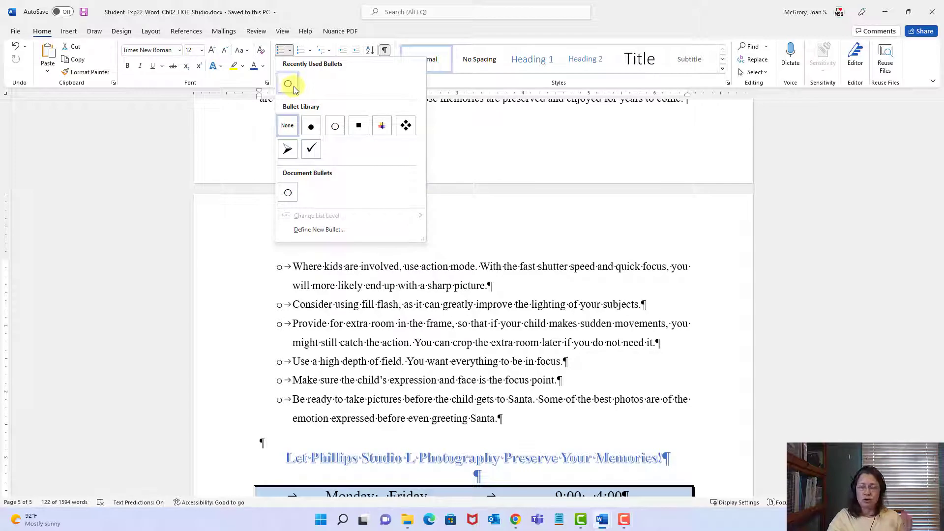
{"action": "left_click", "coordinate": [342, 130]}
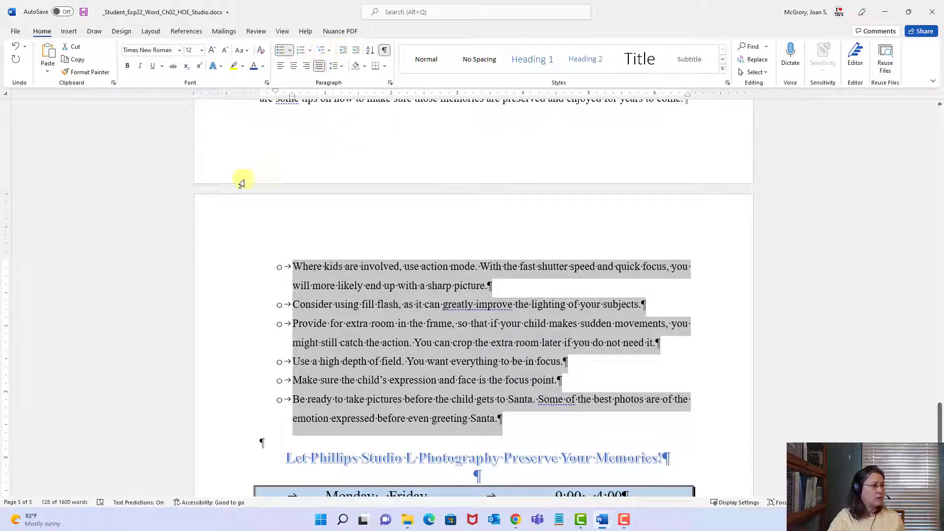
- Decrease the indent of the six bulleted paragraphs to the left margin and save the document
{"action": "left_click", "coordinate": [344, 50]}
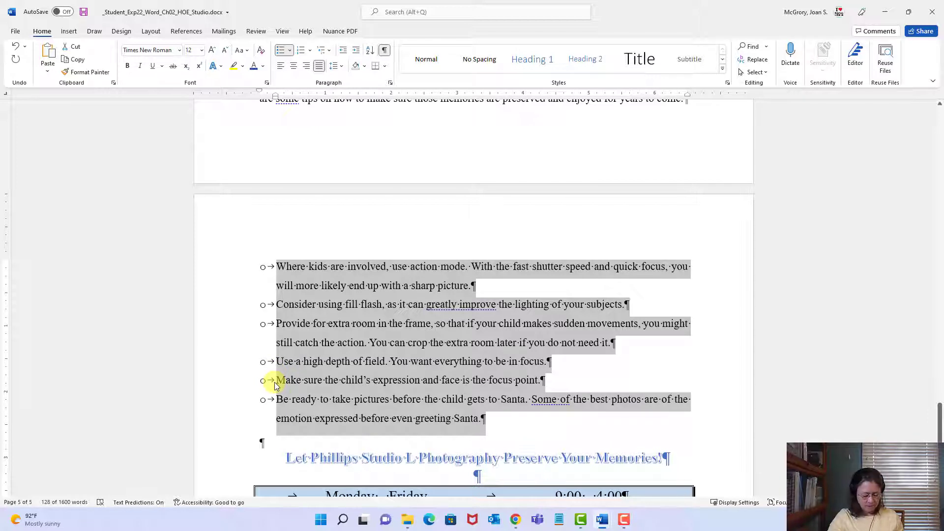
{"action": "left_click", "coordinate": [85, 12]}
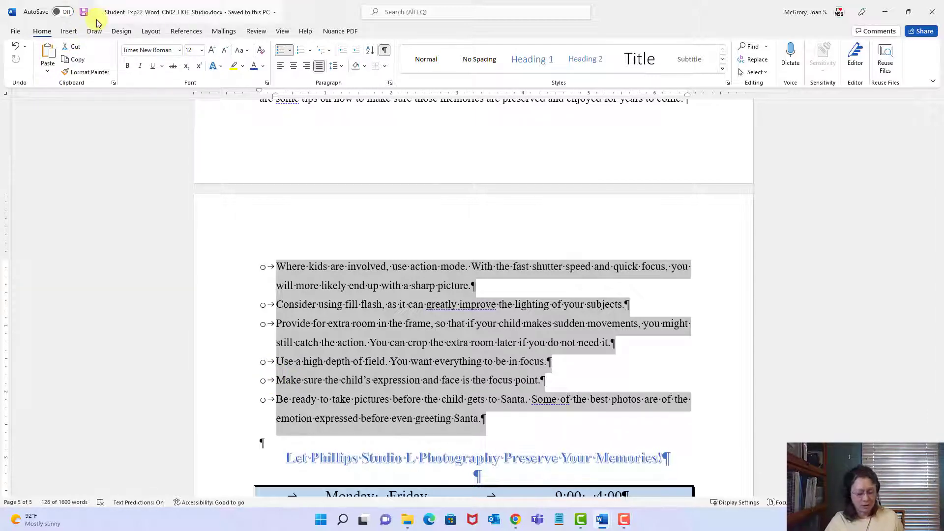
- Read instruction 16 on column formatting in the instructions document and return to the student document
{"action": "mouse_move", "coordinate": [608, 525]}
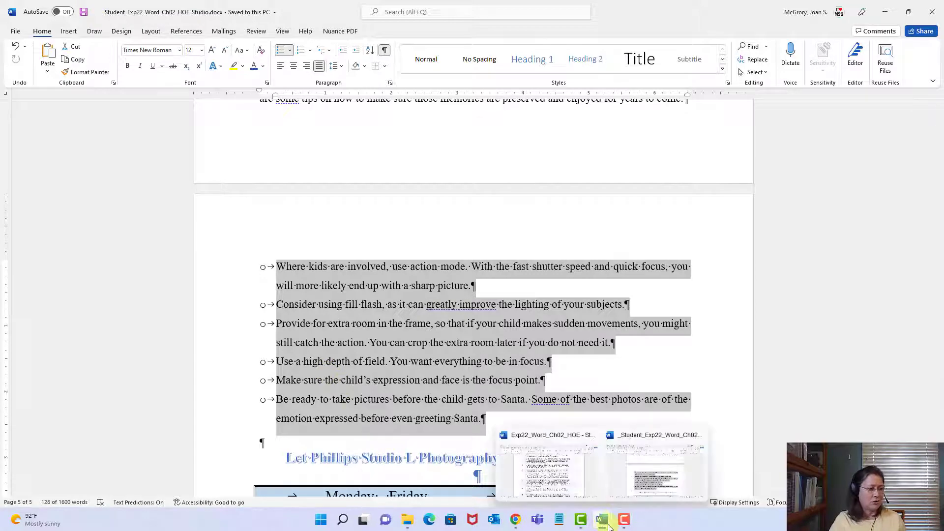
{"action": "left_click", "coordinate": [561, 474]}
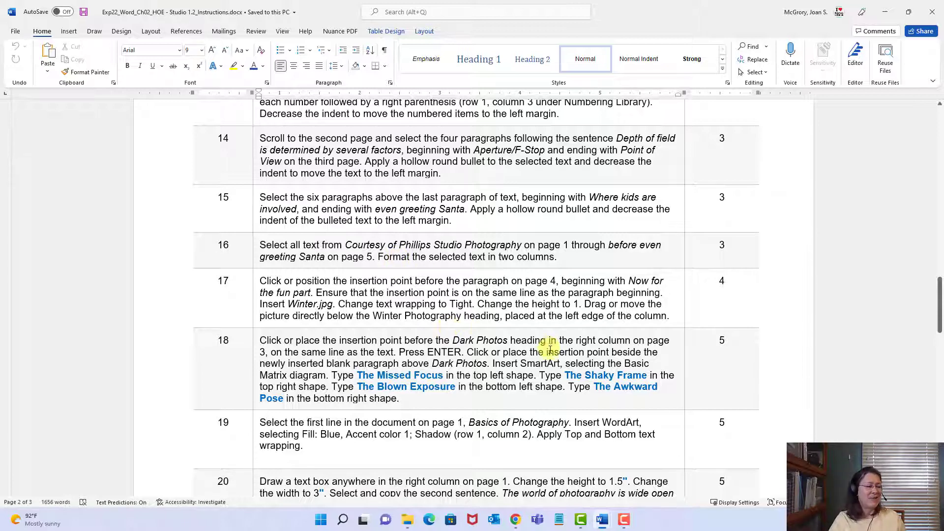
{"action": "mouse_move", "coordinate": [604, 525]}
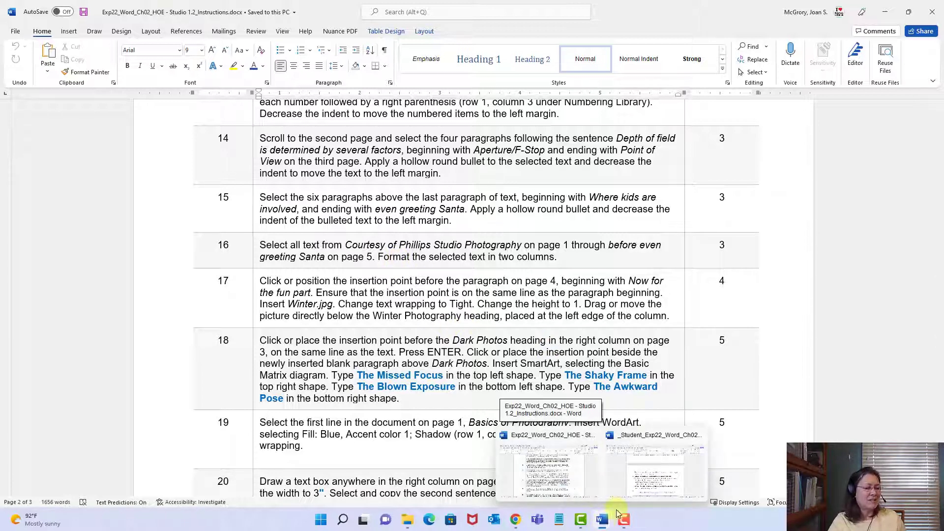
{"action": "left_click", "coordinate": [645, 467]}
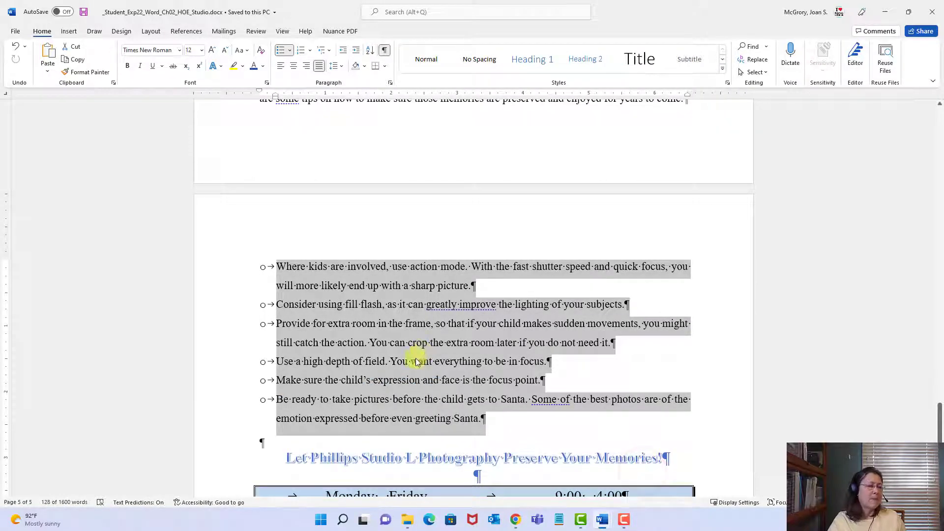
- Select all text from "Courtesy of Phillips Studio L Photography" on page 1 through "before even greeting Santa" on page 5
{"action": "scroll", "coordinate": [416, 345], "scroll_direction": "up", "scroll_amount": 3}
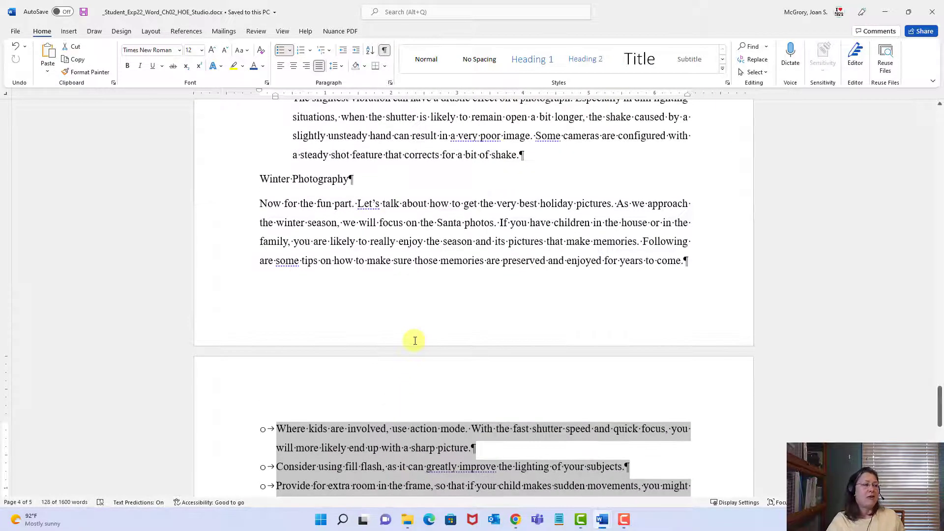
{"action": "scroll", "coordinate": [415, 341], "scroll_direction": "up", "scroll_amount": 6}
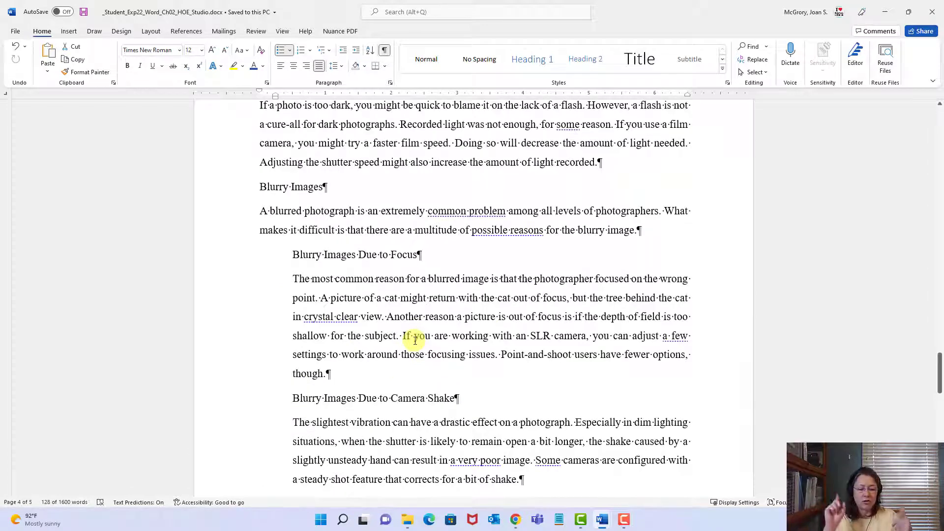
{"action": "key", "text": "ctrl+Home"}
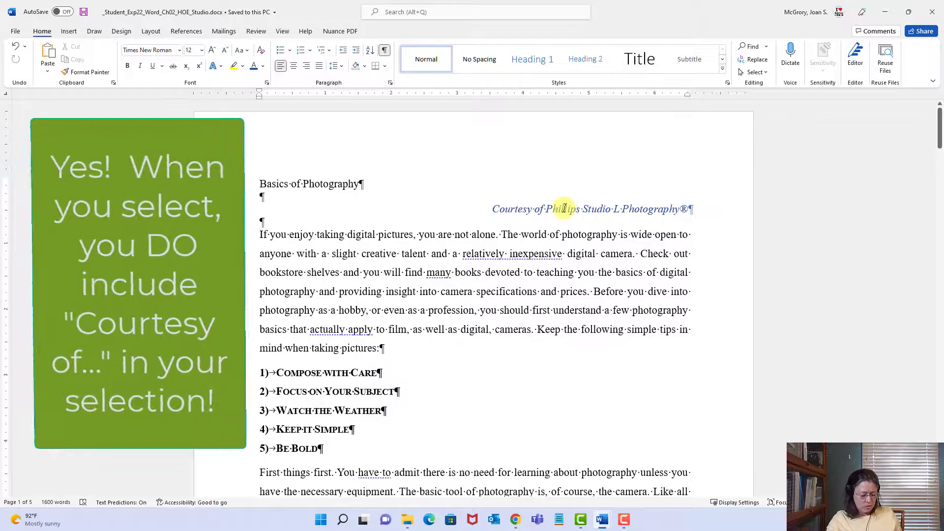
{"action": "left_click", "coordinate": [494, 208]}
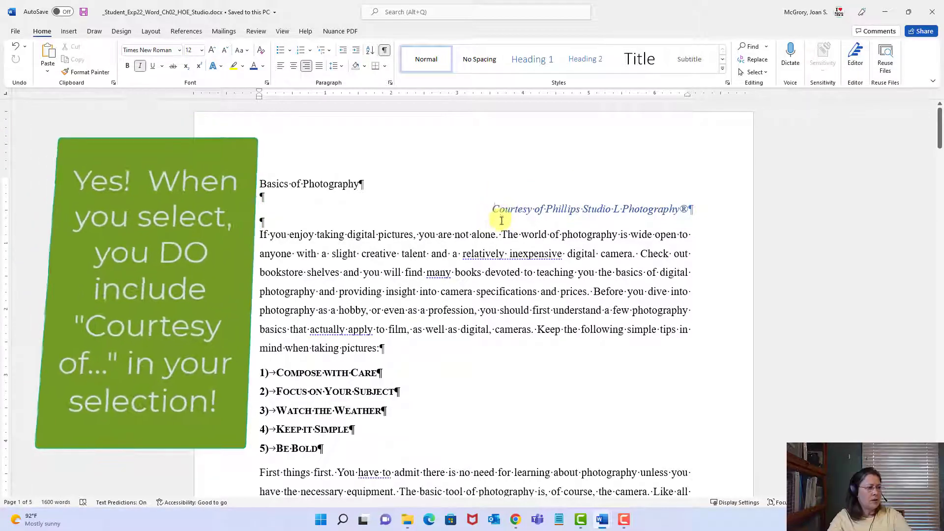
{"action": "scroll", "coordinate": [495, 216], "scroll_direction": "down", "scroll_amount": 2}
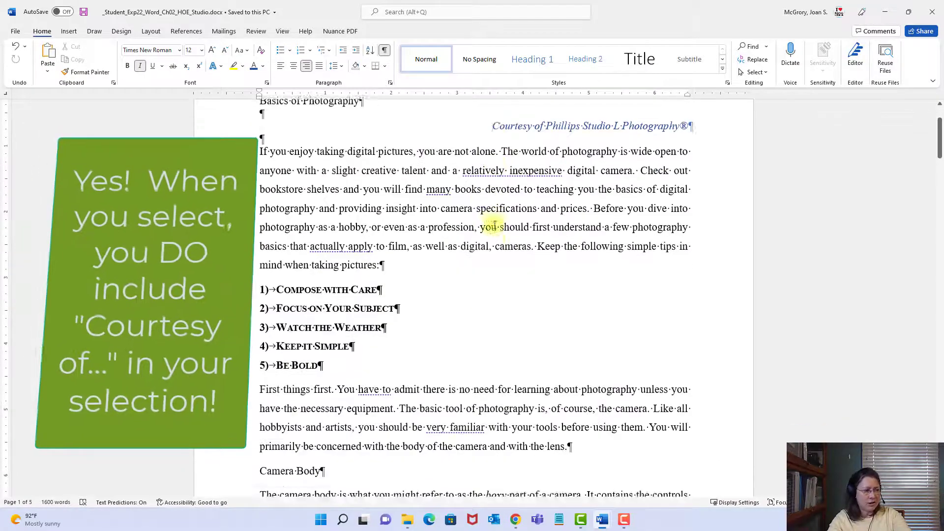
{"action": "scroll", "coordinate": [495, 225], "scroll_direction": "down", "scroll_amount": 5}
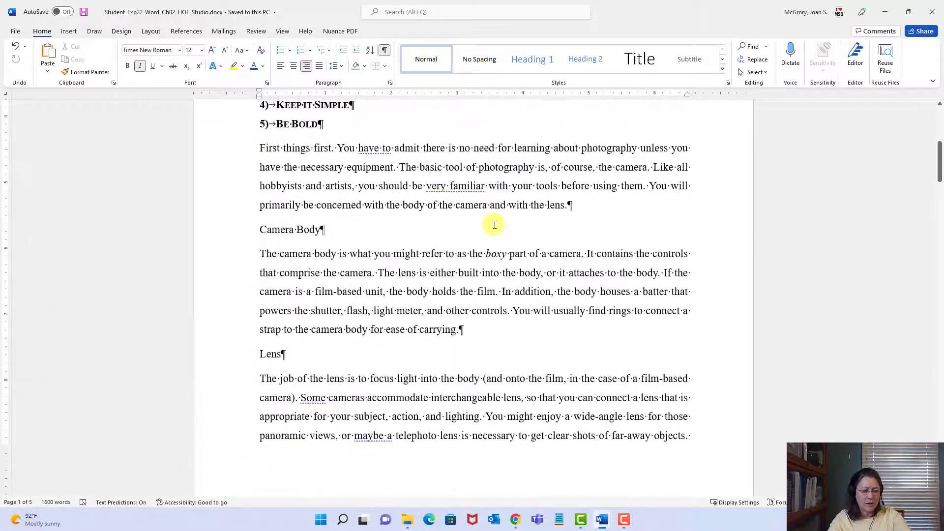
{"action": "scroll", "coordinate": [495, 225], "scroll_direction": "down", "scroll_amount": 2}
{"action": "scroll", "coordinate": [493, 233], "scroll_direction": "down", "scroll_amount": 8}
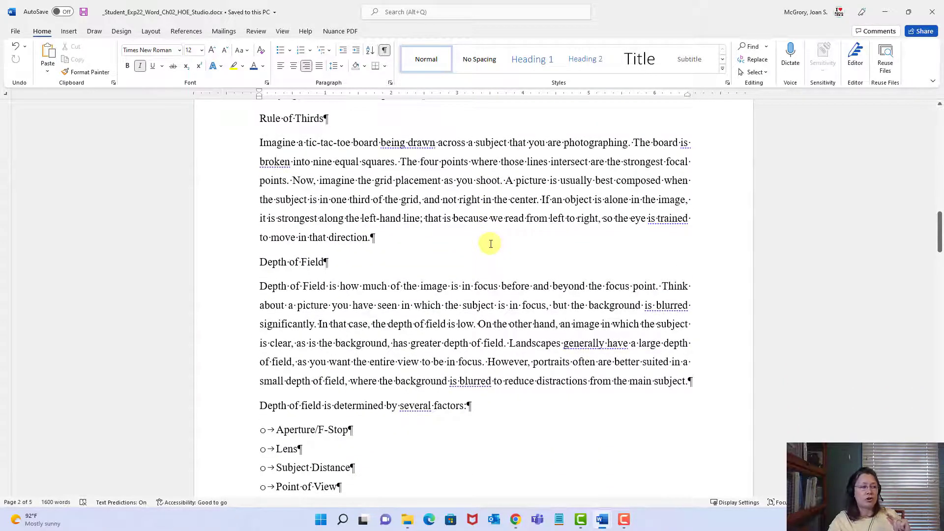
{"action": "scroll", "coordinate": [490, 244], "scroll_direction": "down", "scroll_amount": 10}
{"action": "scroll", "coordinate": [490, 245], "scroll_direction": "down", "scroll_amount": 9}
{"action": "scroll", "coordinate": [491, 247], "scroll_direction": "down", "scroll_amount": 10}
{"action": "scroll", "coordinate": [490, 247], "scroll_direction": "down", "scroll_amount": 10}
{"action": "scroll", "coordinate": [490, 247], "scroll_direction": "up", "scroll_amount": 1}
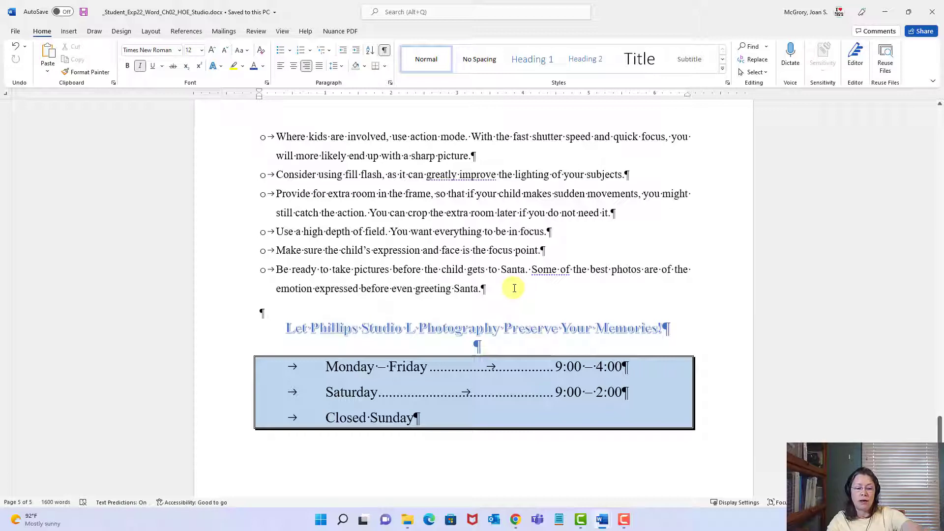
{"action": "left_click", "coordinate": [479, 289], "text": "shift"}
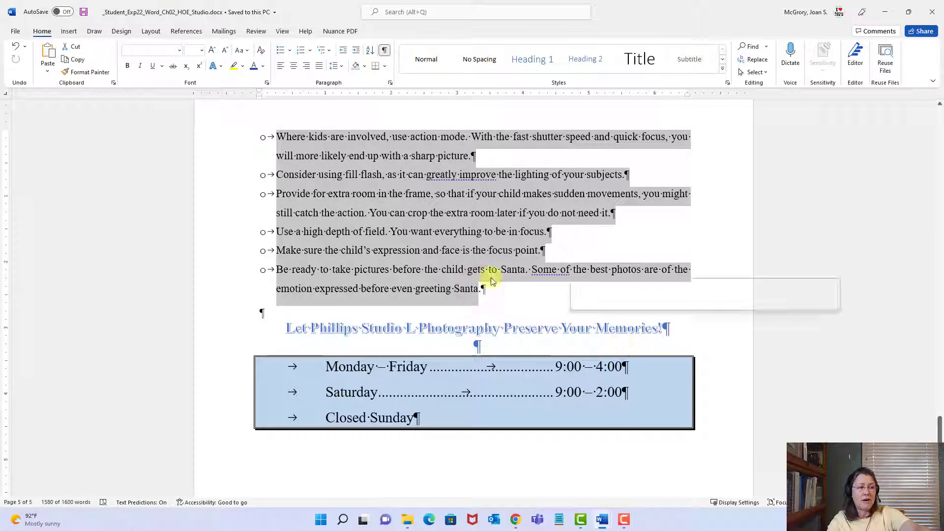
- Review the extent of the selection from page 5 back to the "Courtesy of" line on page 1
{"action": "scroll", "coordinate": [513, 252], "scroll_direction": "up", "scroll_amount": 10}
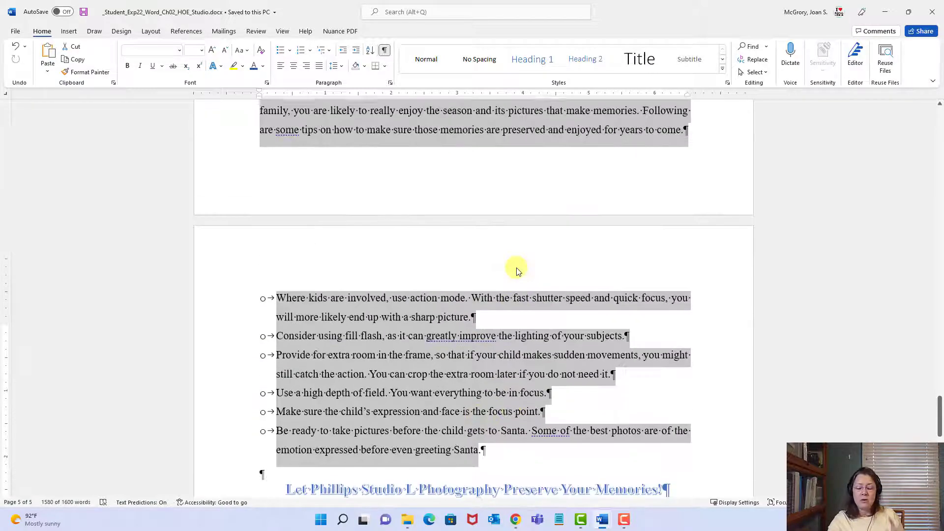
{"action": "scroll", "coordinate": [511, 278], "scroll_direction": "up", "scroll_amount": 15}
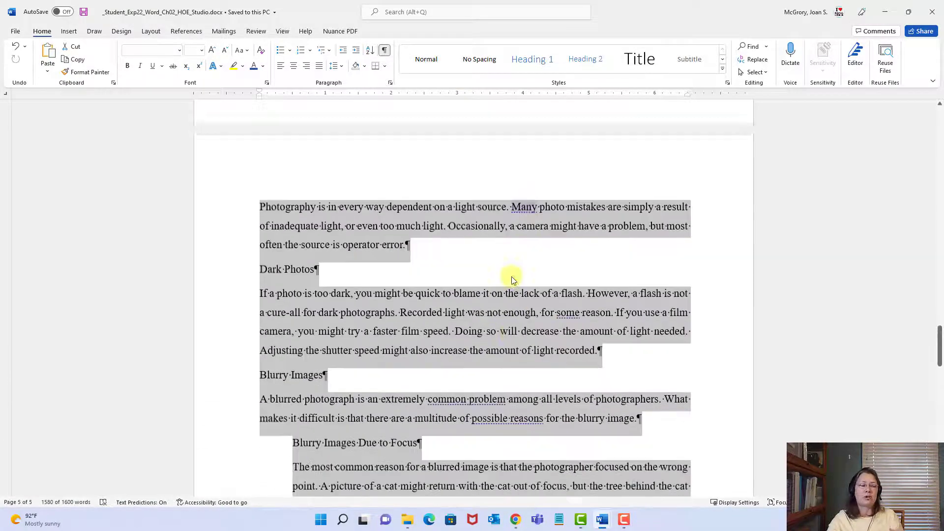
{"action": "scroll", "coordinate": [512, 276], "scroll_direction": "up", "scroll_amount": 6}
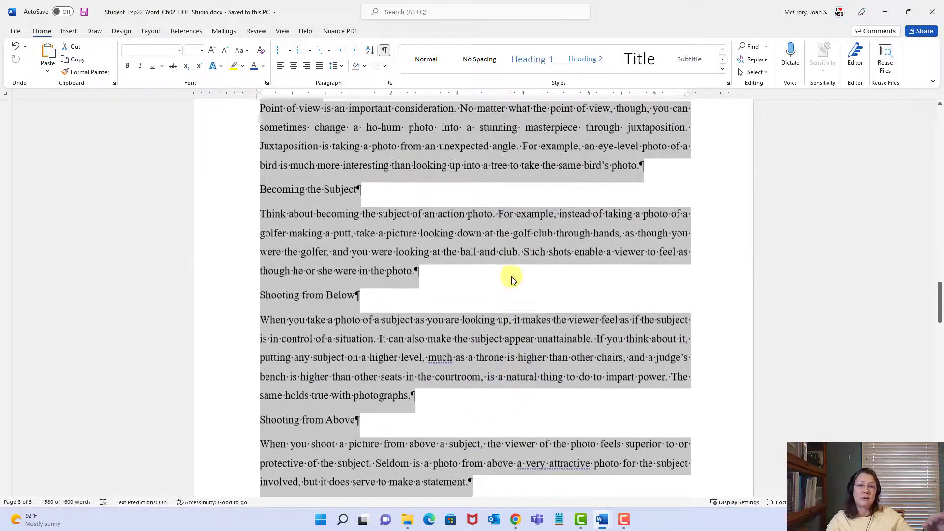
{"action": "scroll", "coordinate": [511, 279], "scroll_direction": "down", "scroll_amount": 2}
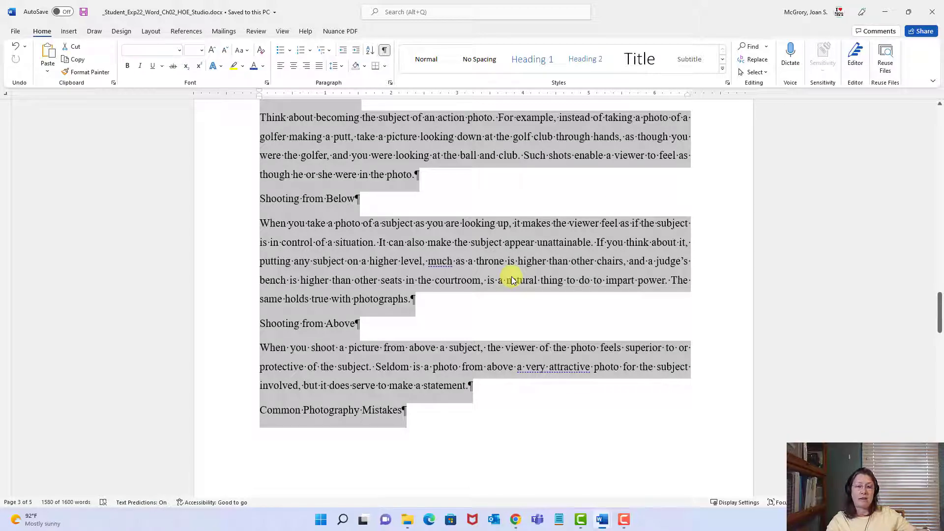
{"action": "scroll", "coordinate": [511, 280], "scroll_direction": "up", "scroll_amount": 5}
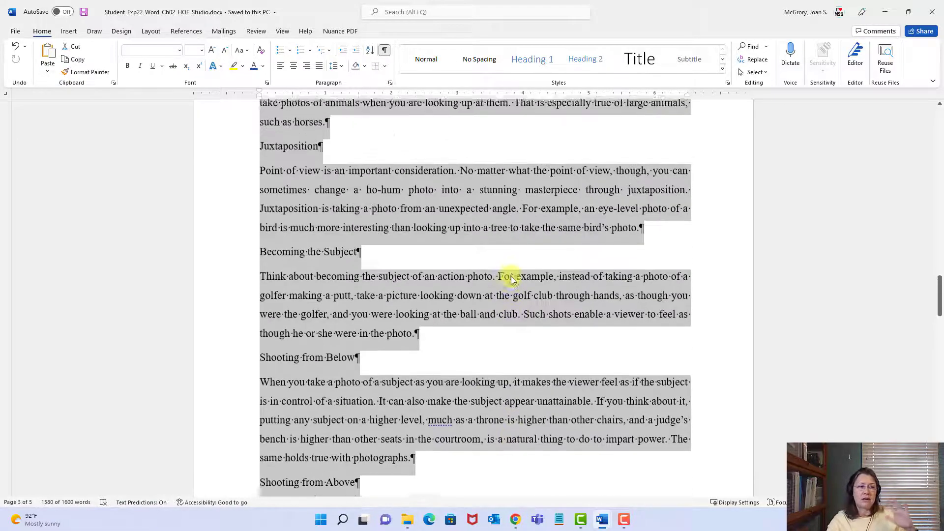
{"action": "scroll", "coordinate": [509, 276], "scroll_direction": "up", "scroll_amount": 15}
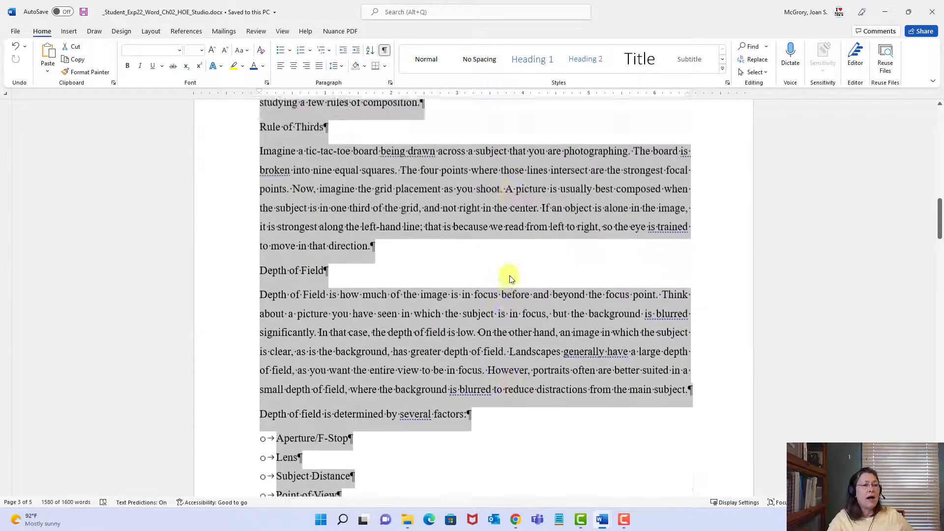
{"action": "scroll", "coordinate": [509, 279], "scroll_direction": "up", "scroll_amount": 15}
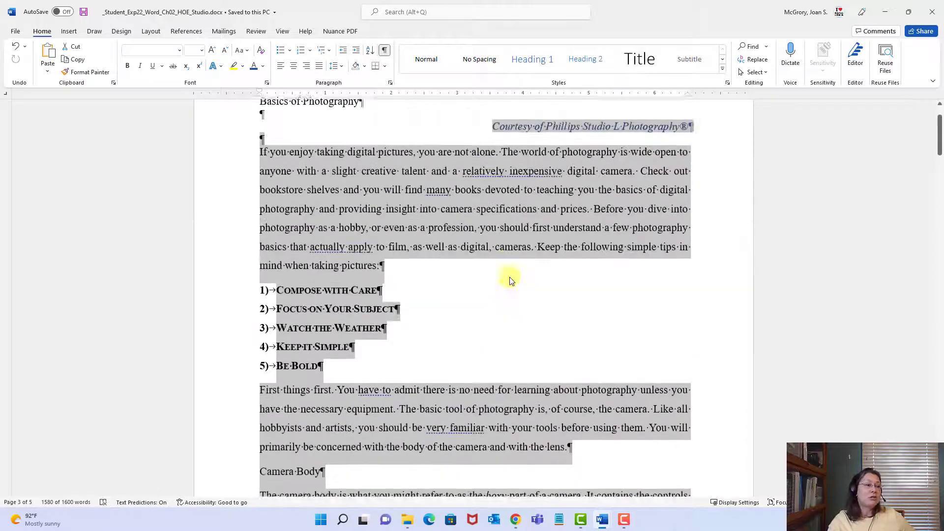
{"action": "scroll", "coordinate": [509, 278], "scroll_direction": "up", "scroll_amount": 2}
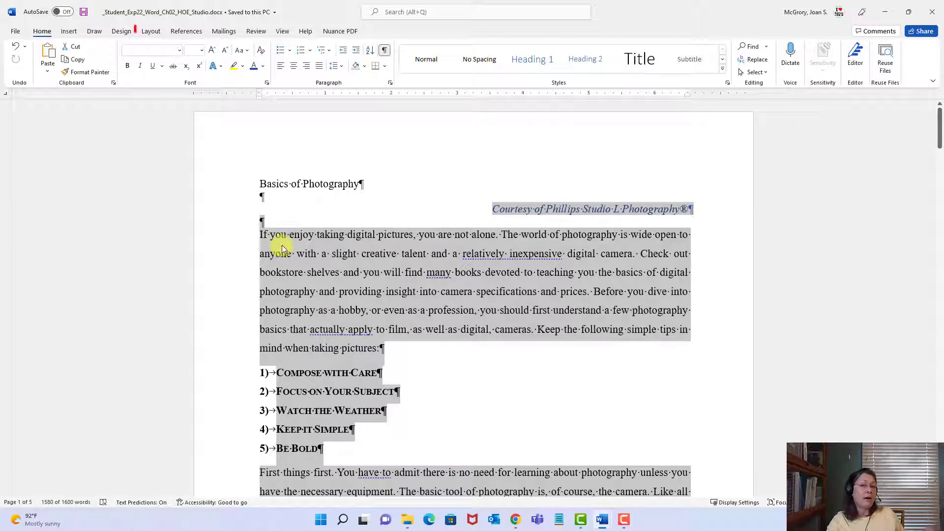
- Format the selected text in two columns
{"action": "left_click", "coordinate": [154, 36]}
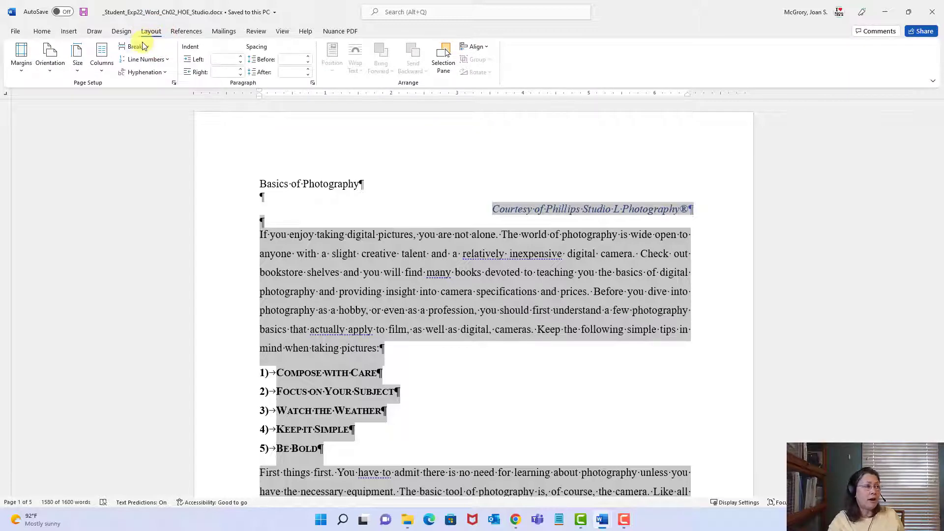
{"action": "left_click", "coordinate": [103, 72]}
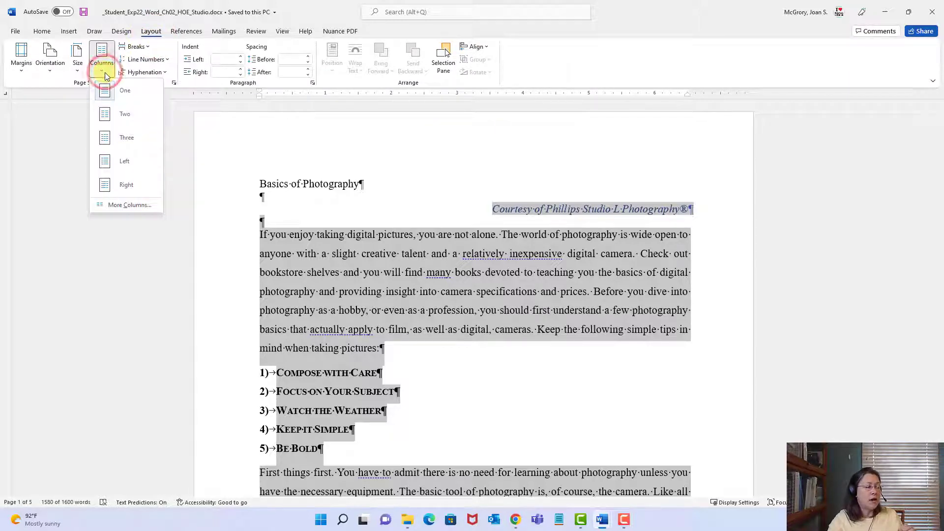
{"action": "left_click", "coordinate": [109, 114]}
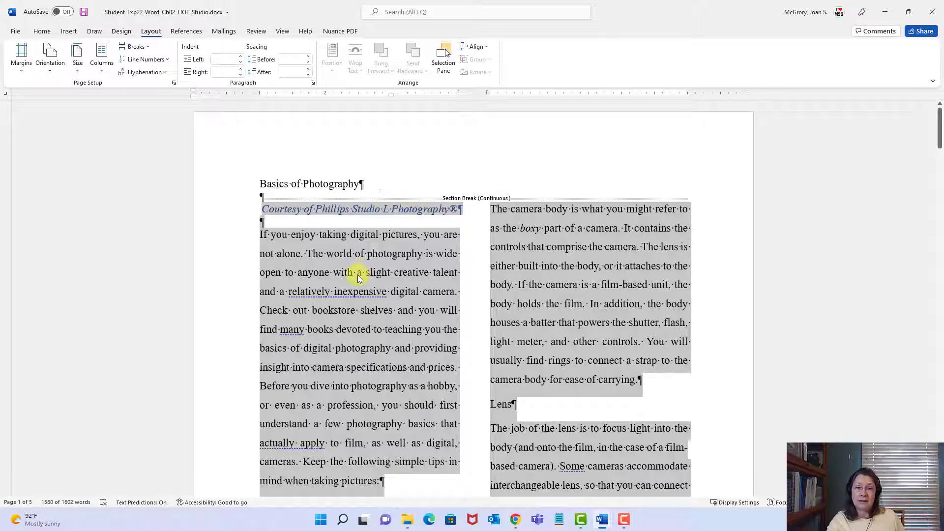
- Check the two-column layout from page 1 through the section break after "greeting Santa" on page 4, and save the document
{"action": "scroll", "coordinate": [358, 276], "scroll_direction": "down", "scroll_amount": 3}
{"action": "scroll", "coordinate": [385, 274], "scroll_direction": "up", "scroll_amount": 1}
{"action": "scroll", "coordinate": [385, 273], "scroll_direction": "up", "scroll_amount": 2}
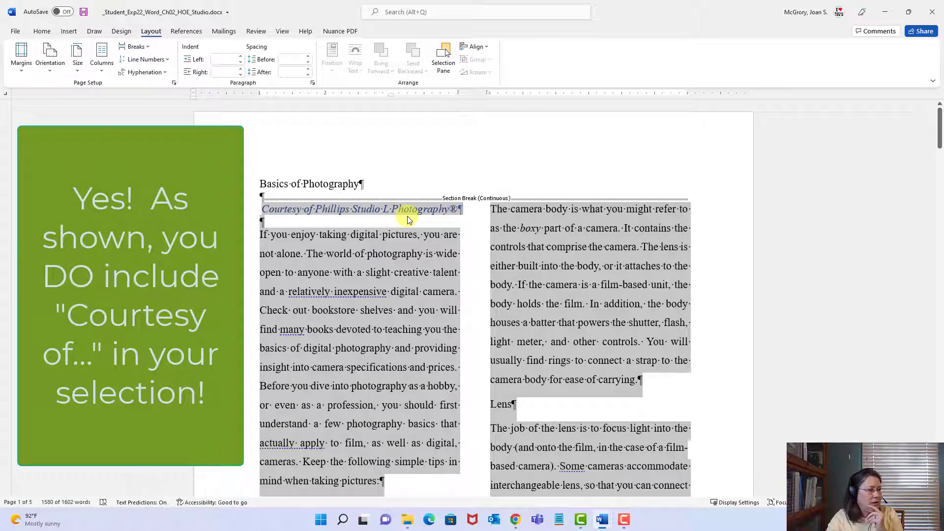
{"action": "scroll", "coordinate": [382, 284], "scroll_direction": "down", "scroll_amount": 10}
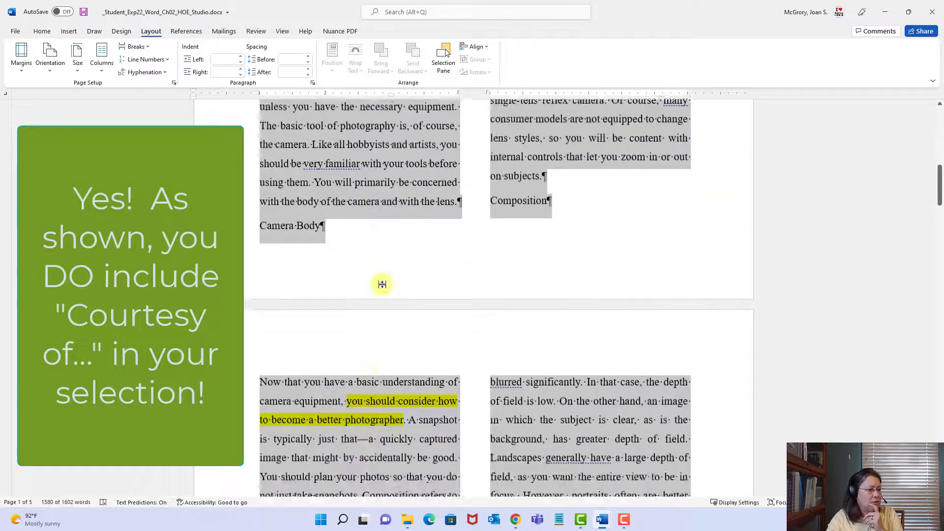
{"action": "scroll", "coordinate": [382, 284], "scroll_direction": "down", "scroll_amount": 10}
{"action": "scroll", "coordinate": [382, 288], "scroll_direction": "down", "scroll_amount": 10}
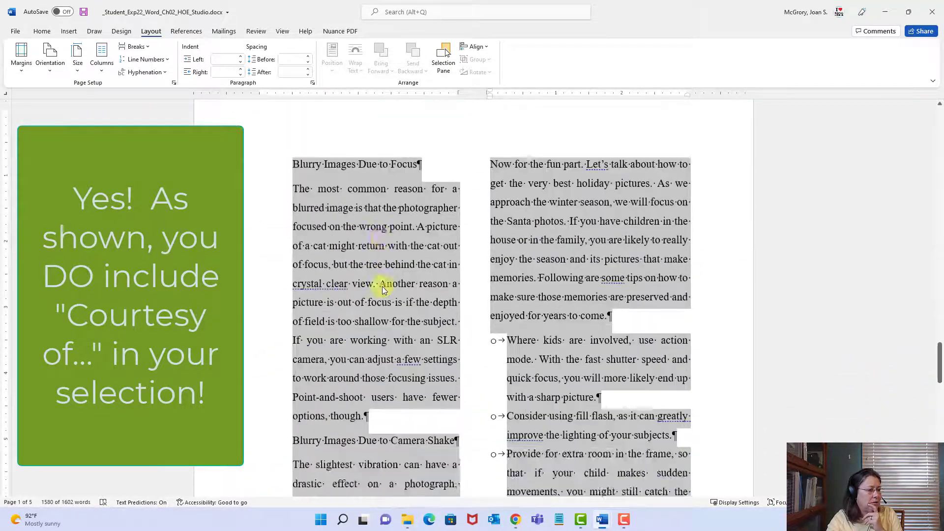
{"action": "scroll", "coordinate": [382, 289], "scroll_direction": "down", "scroll_amount": 8}
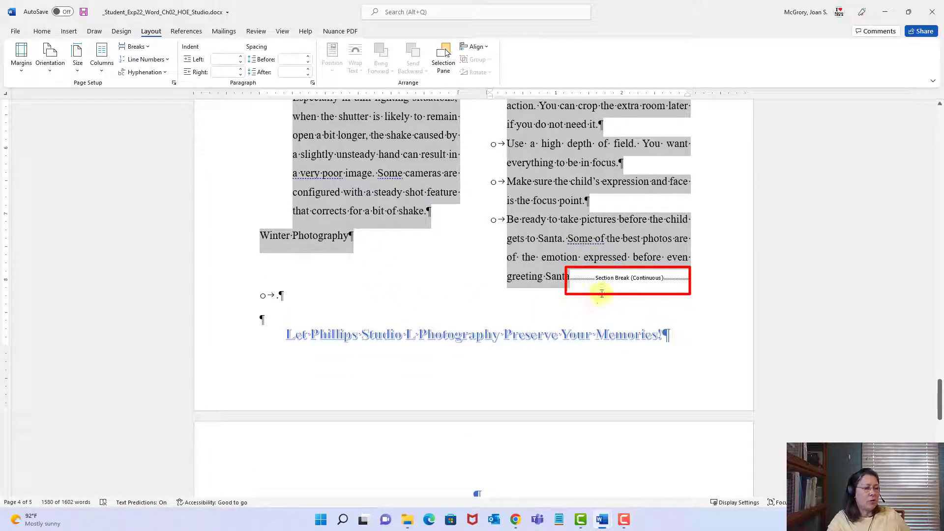
{"action": "scroll", "coordinate": [439, 340], "scroll_direction": "down", "scroll_amount": 3}
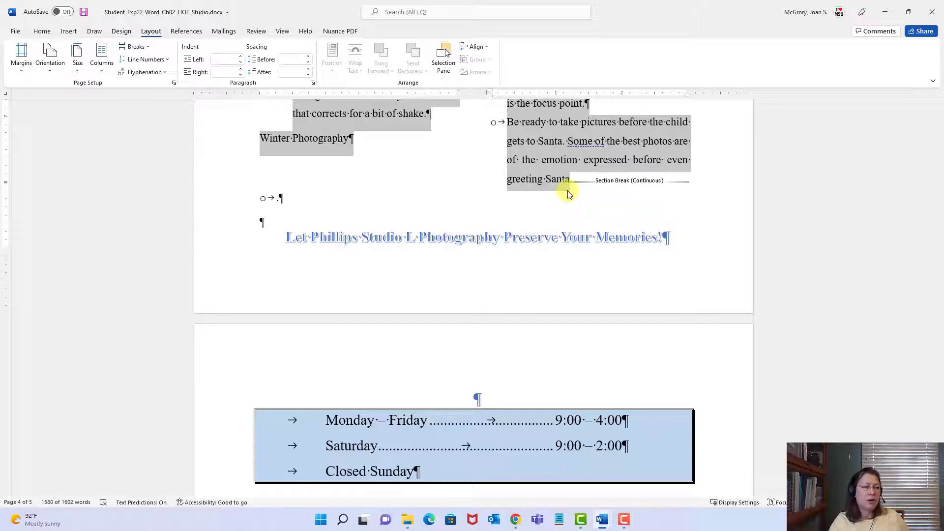
{"action": "scroll", "coordinate": [568, 195], "scroll_direction": "up", "scroll_amount": 15}
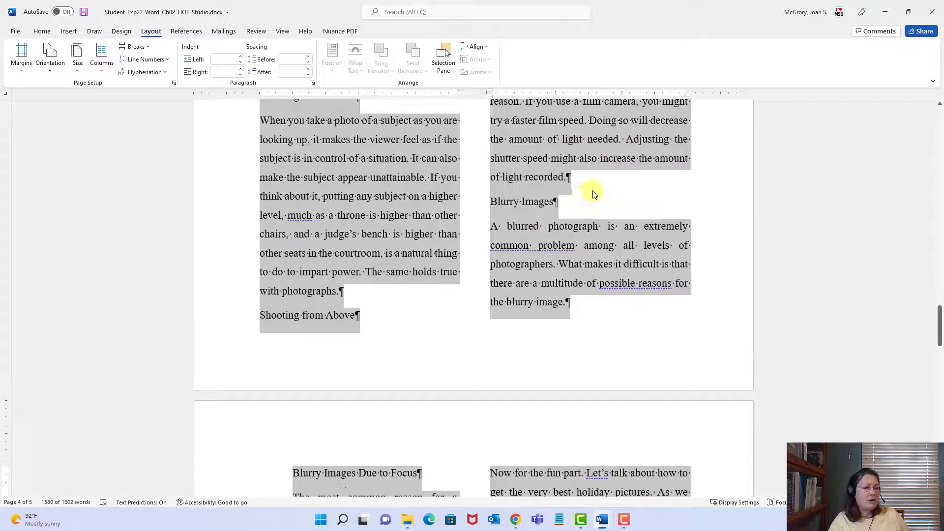
{"action": "scroll", "coordinate": [593, 193], "scroll_direction": "down", "scroll_amount": 15}
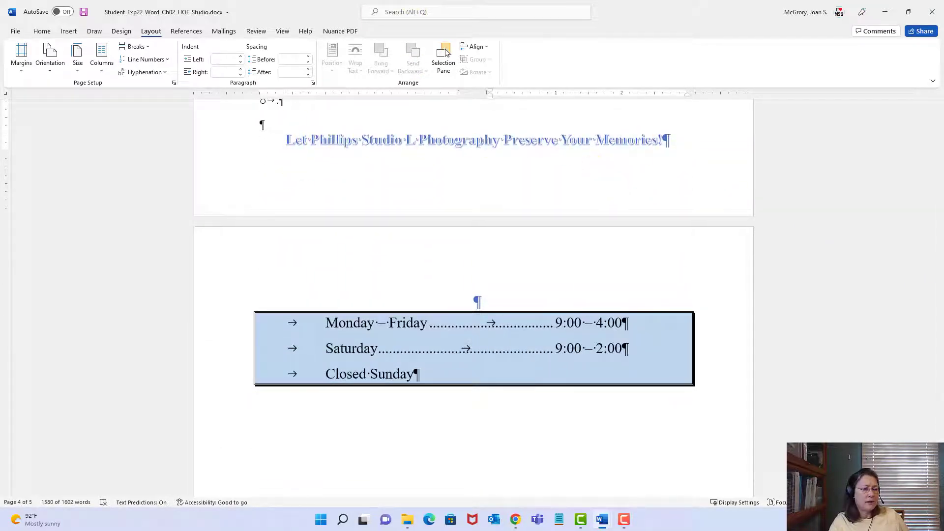
{"action": "left_click_drag", "start_coordinate": [939, 420], "coordinate": [939, 123]}
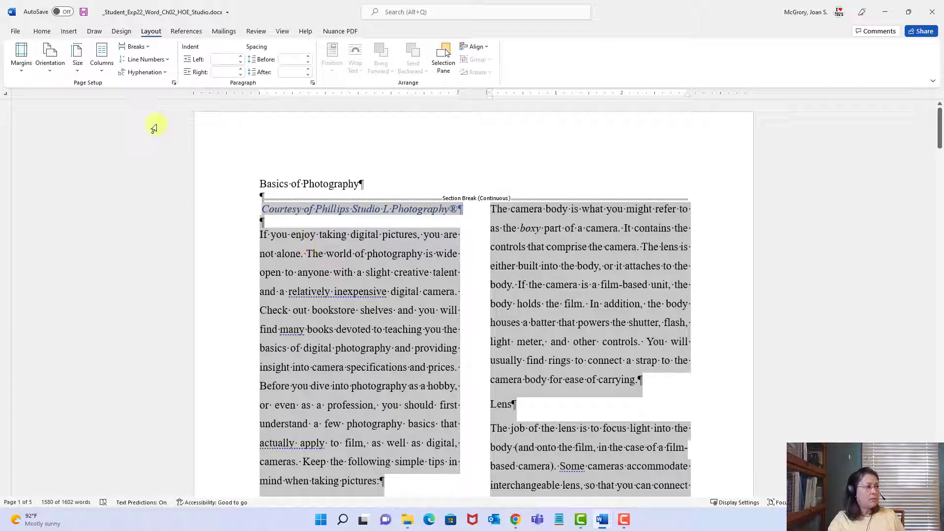
{"action": "left_click", "coordinate": [84, 14]}
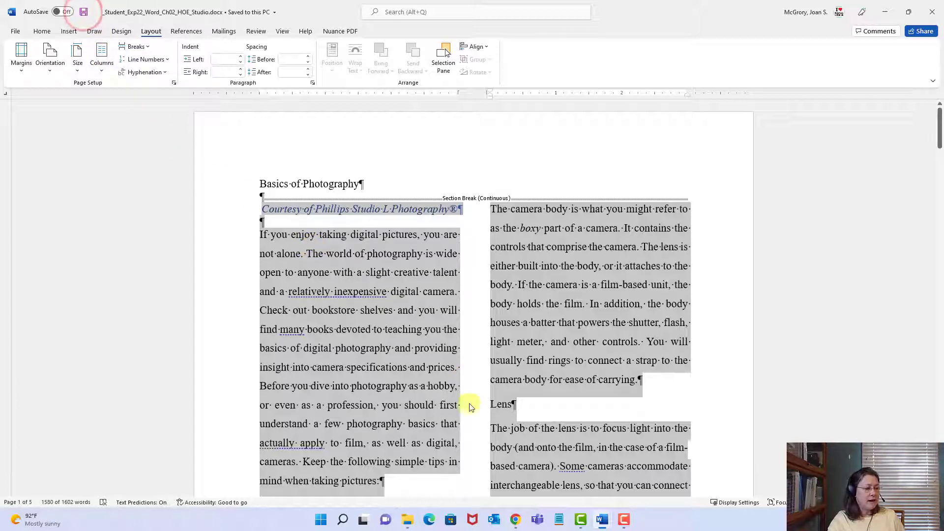
- Read instruction 17 on inserting and formatting Winter.jpg in the instructions document and return to the student document
{"action": "left_click", "coordinate": [606, 526]}
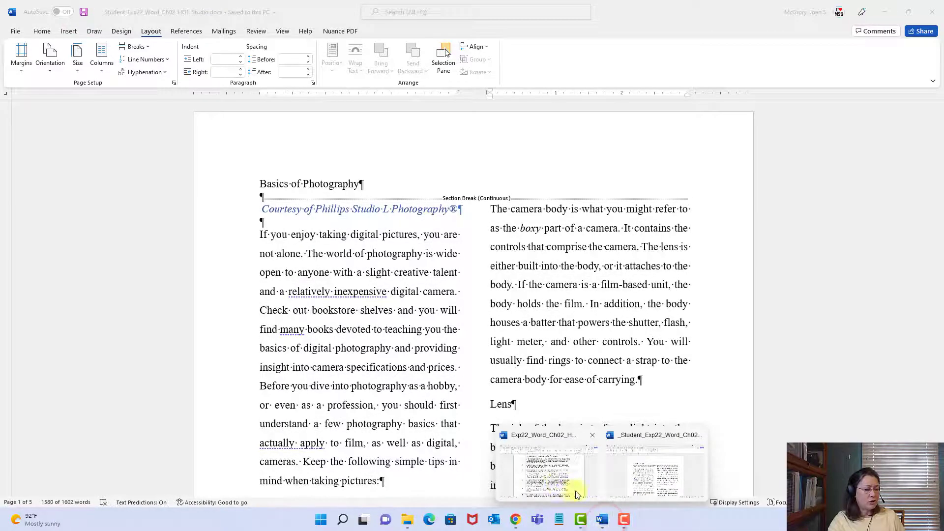
{"action": "left_click", "coordinate": [553, 479]}
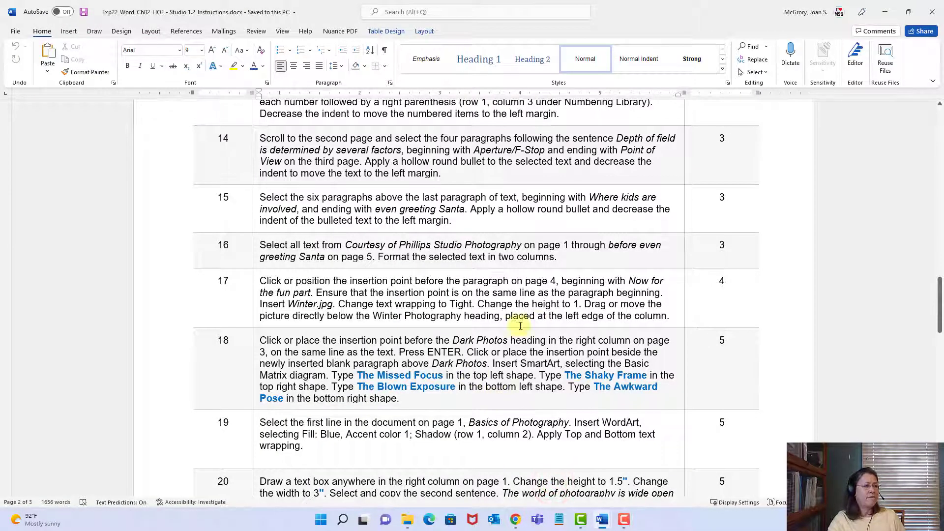
{"action": "left_click_drag", "start_coordinate": [345, 245], "coordinate": [563, 244]}
{"action": "left_click", "coordinate": [307, 281]}
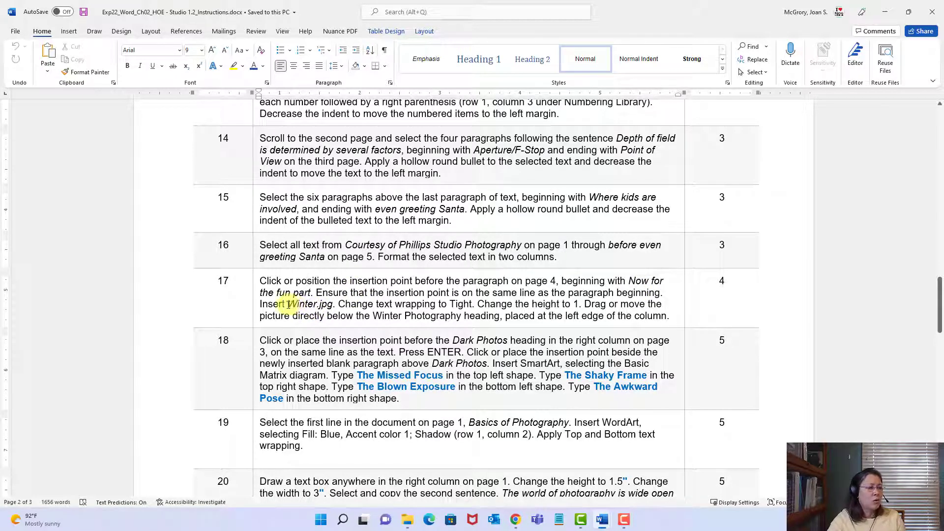
{"action": "left_click_drag", "start_coordinate": [287, 304], "coordinate": [319, 304]}
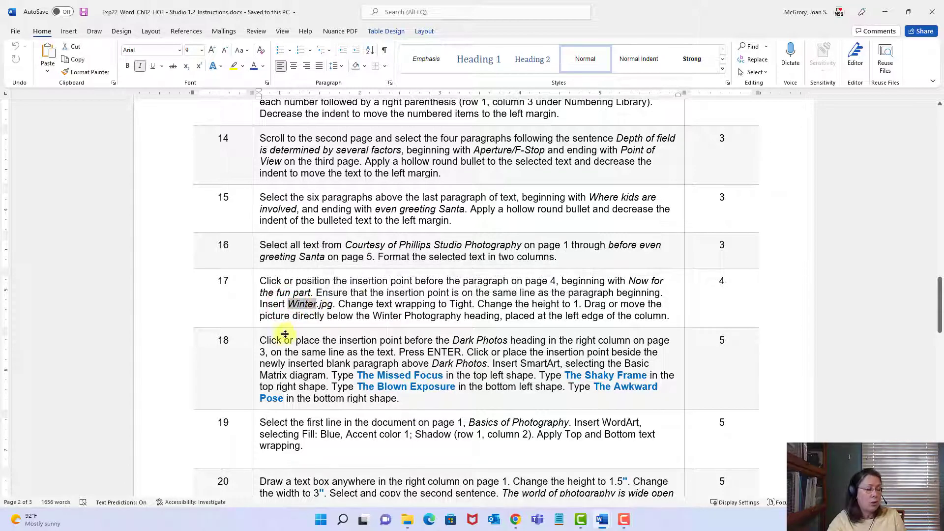
{"action": "left_click", "coordinate": [321, 304]}
{"action": "left_click_drag", "start_coordinate": [321, 304], "coordinate": [332, 303]}
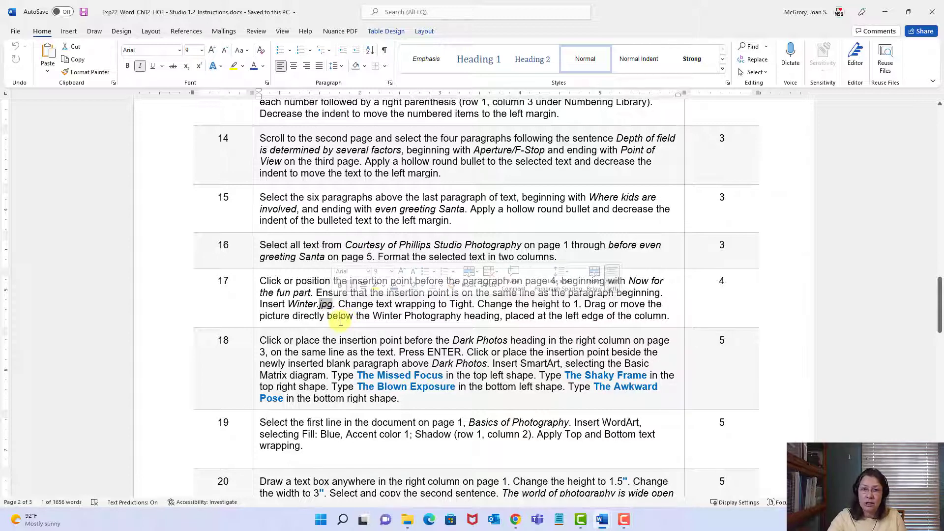
{"action": "left_click", "coordinate": [317, 305]}
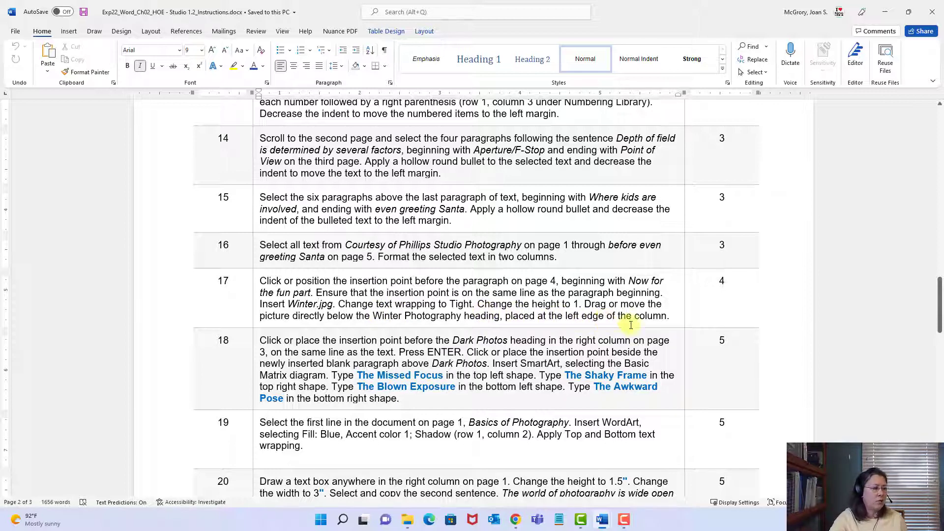
{"action": "left_click", "coordinate": [885, 11]}
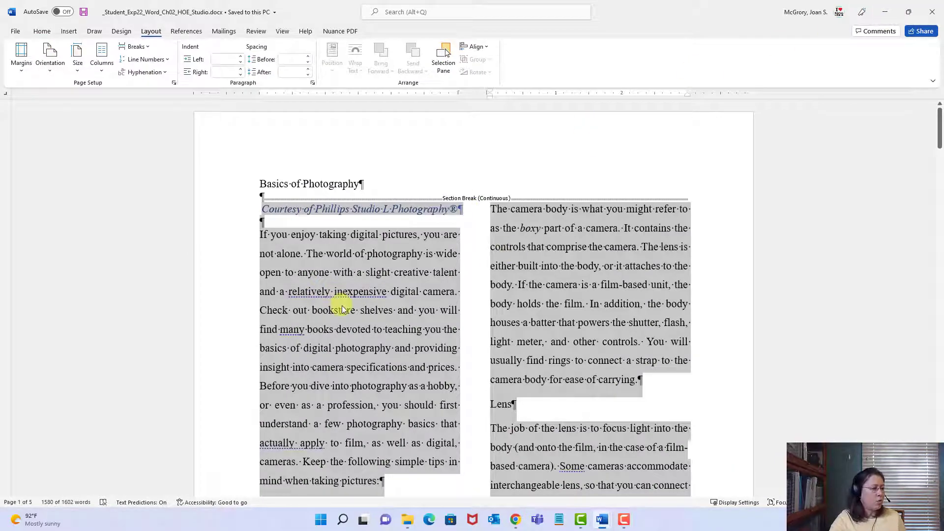
- Place the insertion point directly before "Now for the fun part" in the second column on page 4
{"action": "scroll", "coordinate": [356, 336], "scroll_direction": "down", "scroll_amount": 15}
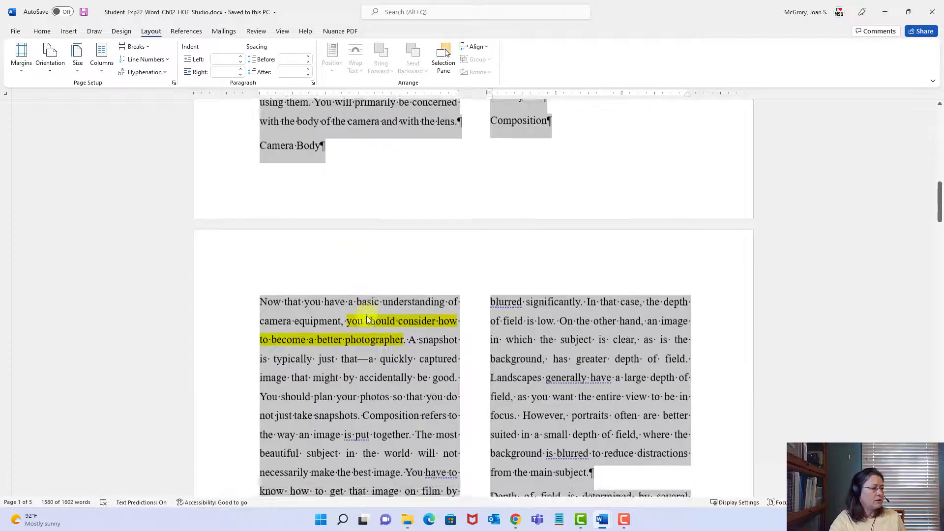
{"action": "scroll", "coordinate": [366, 318], "scroll_direction": "down", "scroll_amount": 20}
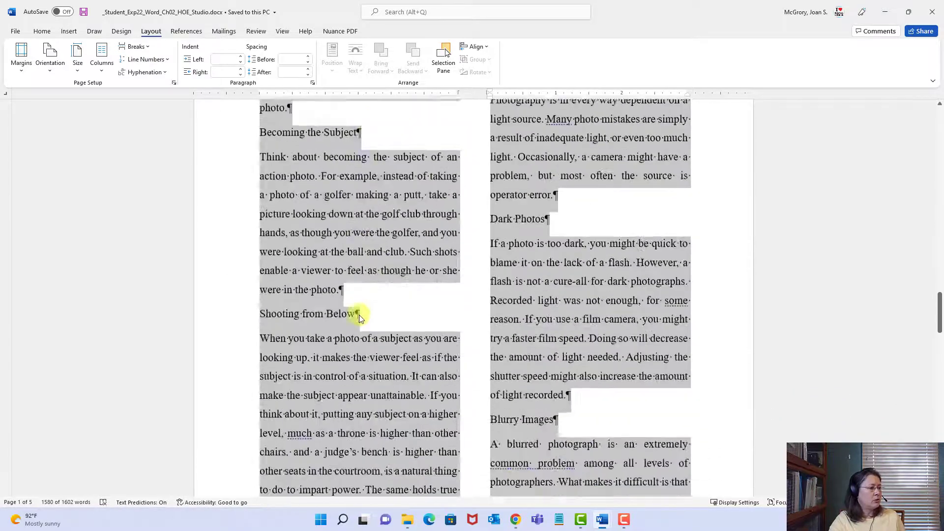
{"action": "left_click", "coordinate": [343, 320]}
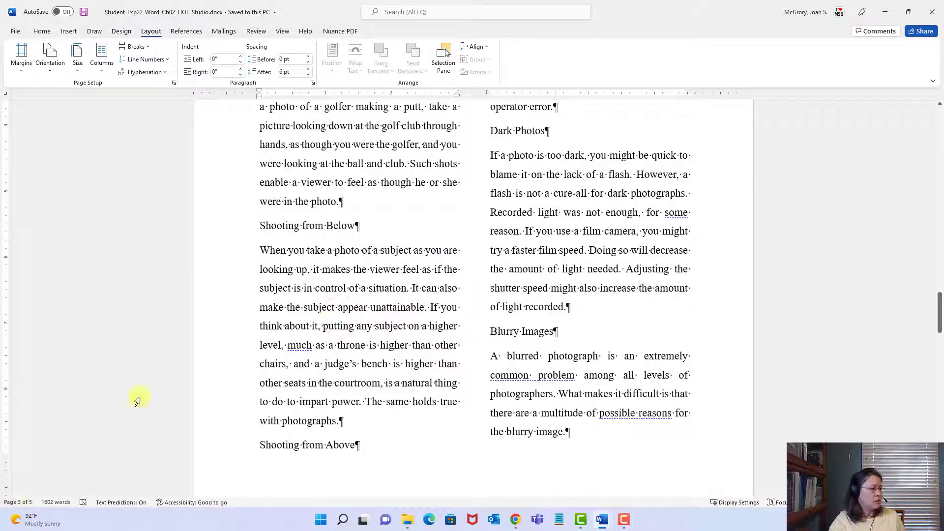
{"action": "scroll", "coordinate": [339, 323], "scroll_direction": "down", "scroll_amount": 15}
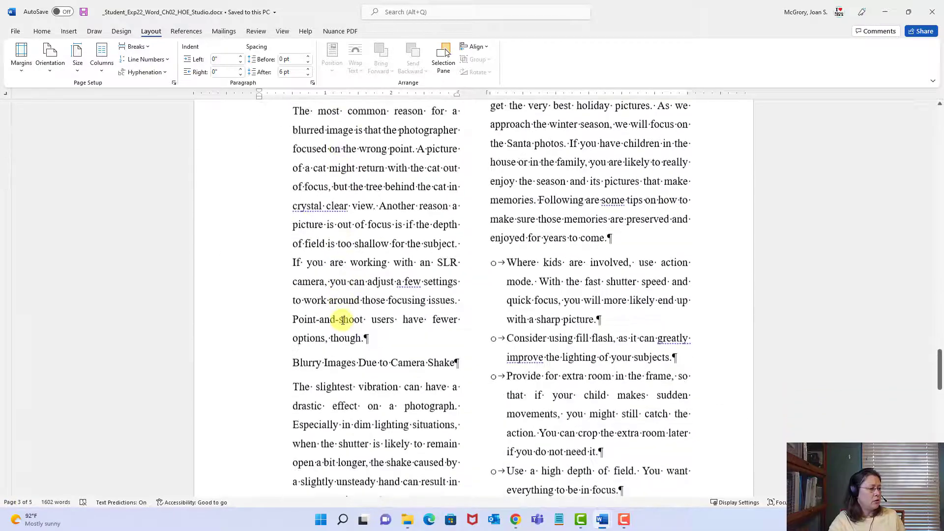
{"action": "left_click", "coordinate": [334, 321]}
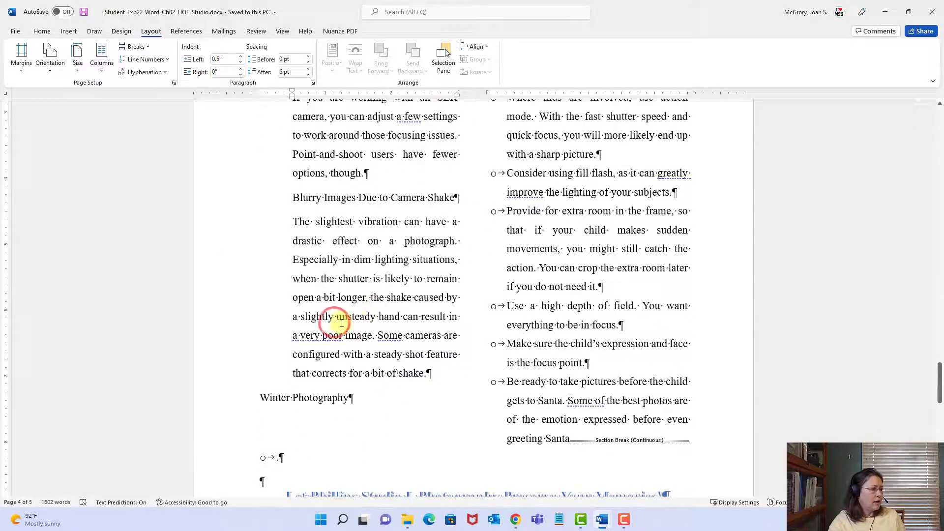
{"action": "scroll", "coordinate": [361, 322], "scroll_direction": "up", "scroll_amount": 1}
{"action": "scroll", "coordinate": [361, 322], "scroll_direction": "up", "scroll_amount": 5}
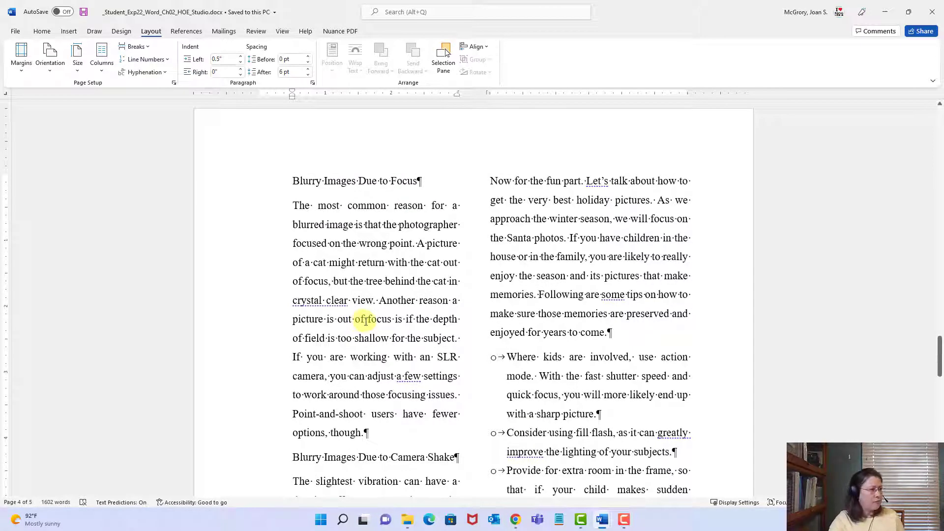
{"action": "left_click_drag", "start_coordinate": [490, 180], "coordinate": [584, 182]}
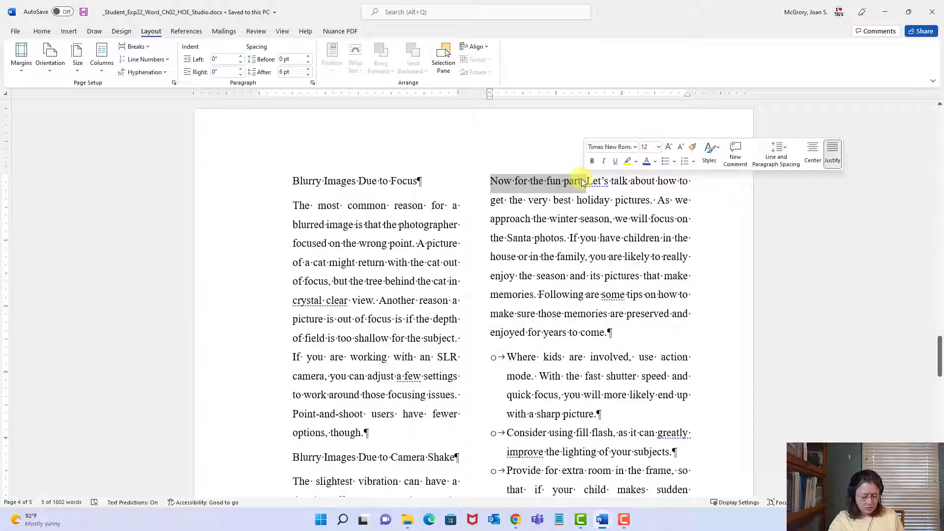
{"action": "left_click", "coordinate": [490, 181]}
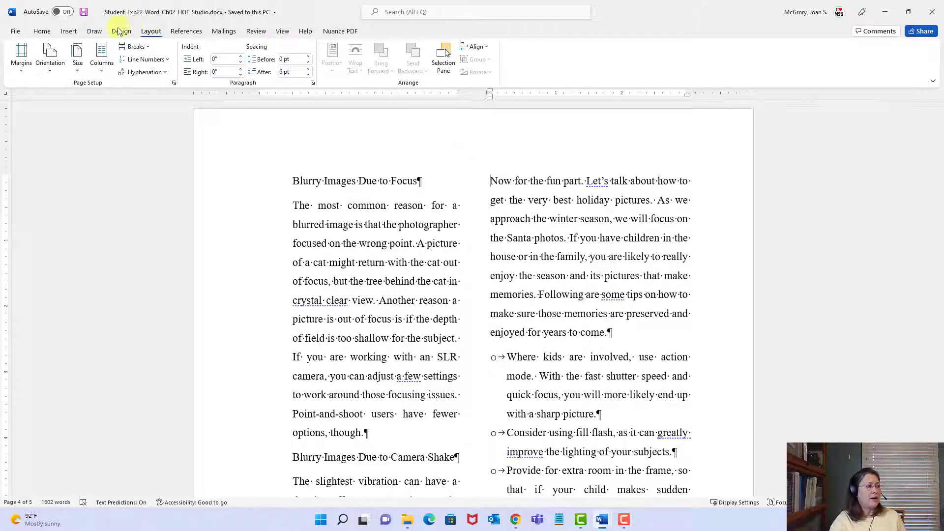
- Insert the picture Winter.jpg from the Word-2 folder on the Desktop at the insertion point
{"action": "left_click", "coordinate": [71, 35]}
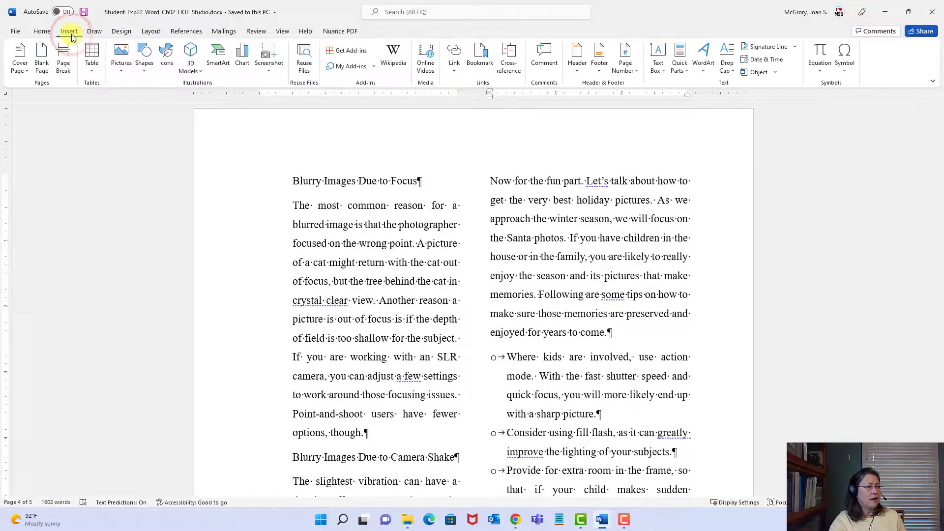
{"action": "left_click", "coordinate": [122, 73]}
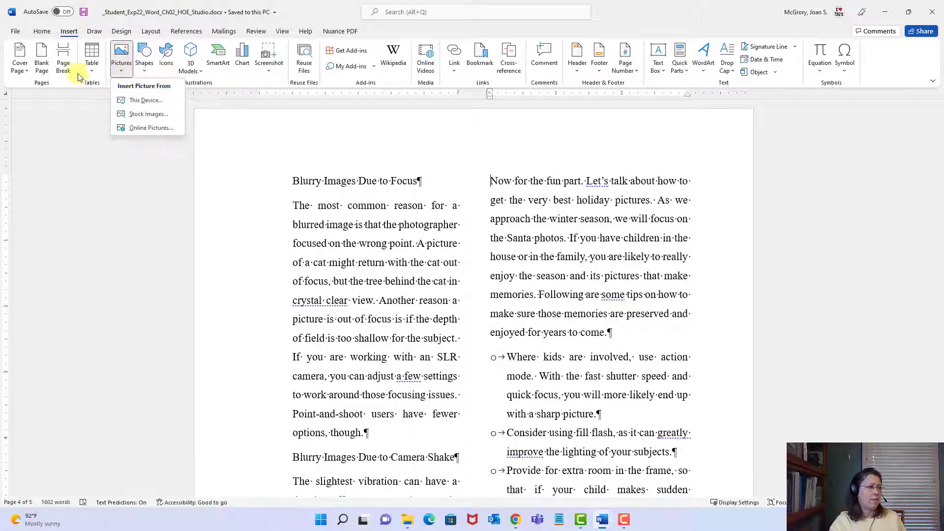
{"action": "left_click", "coordinate": [126, 102]}
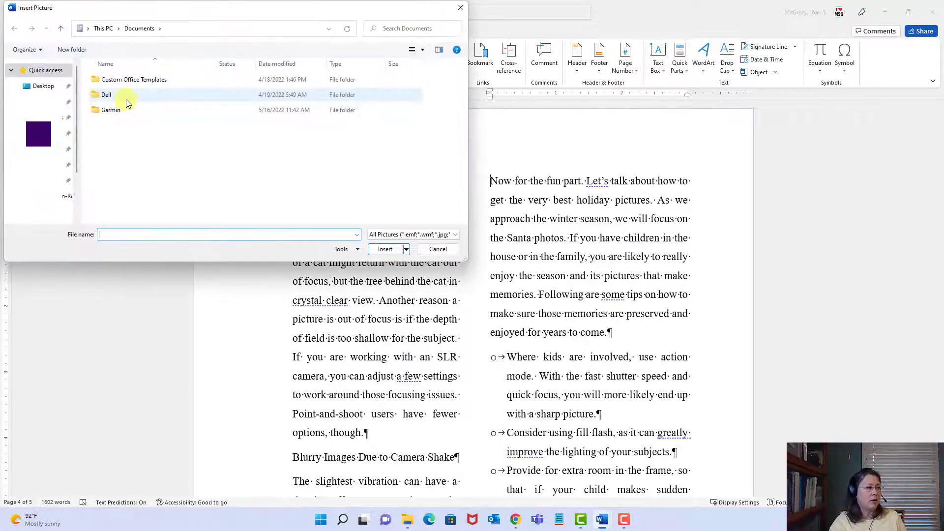
{"action": "left_click", "coordinate": [43, 87]}
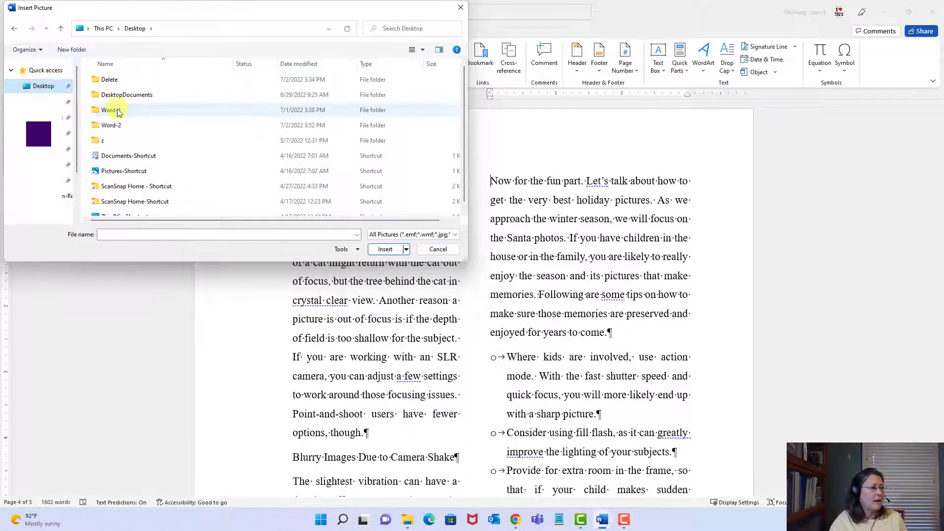
{"action": "double_click", "coordinate": [113, 126]}
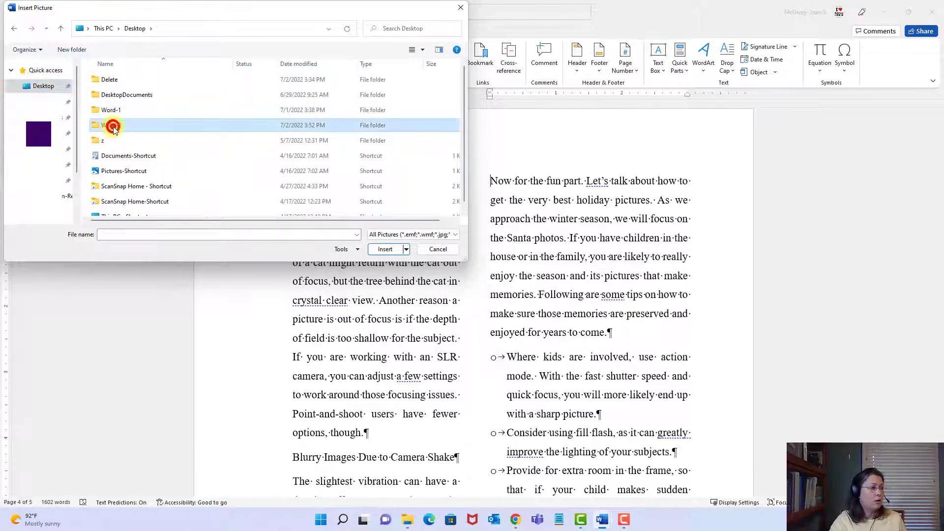
{"action": "left_click", "coordinate": [113, 99]}
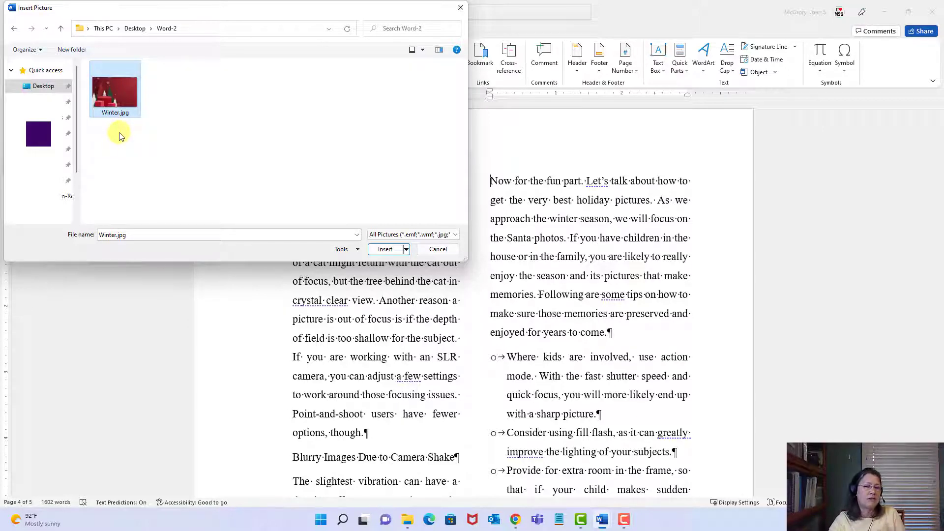
{"action": "left_click", "coordinate": [384, 249]}
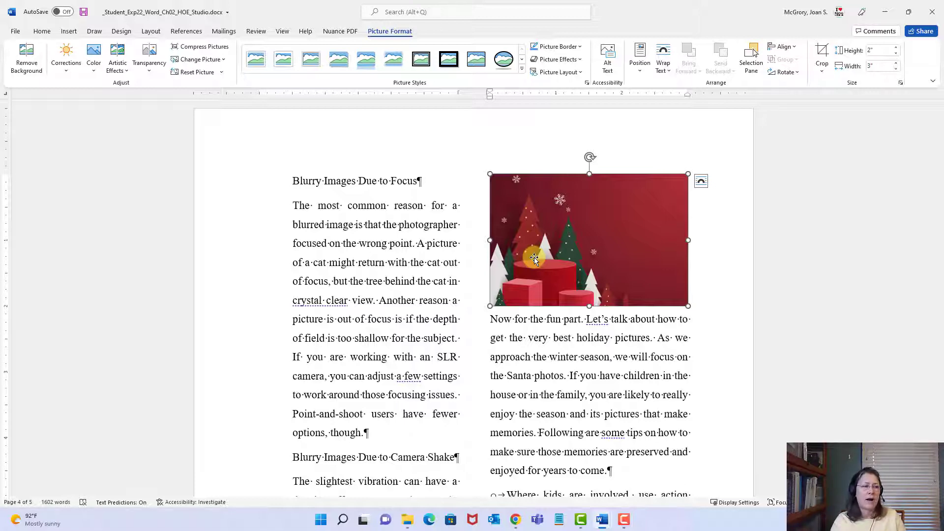
- Change the text wrapping of the winter picture to Tight and leave the picture selected
{"action": "left_click", "coordinate": [702, 184]}
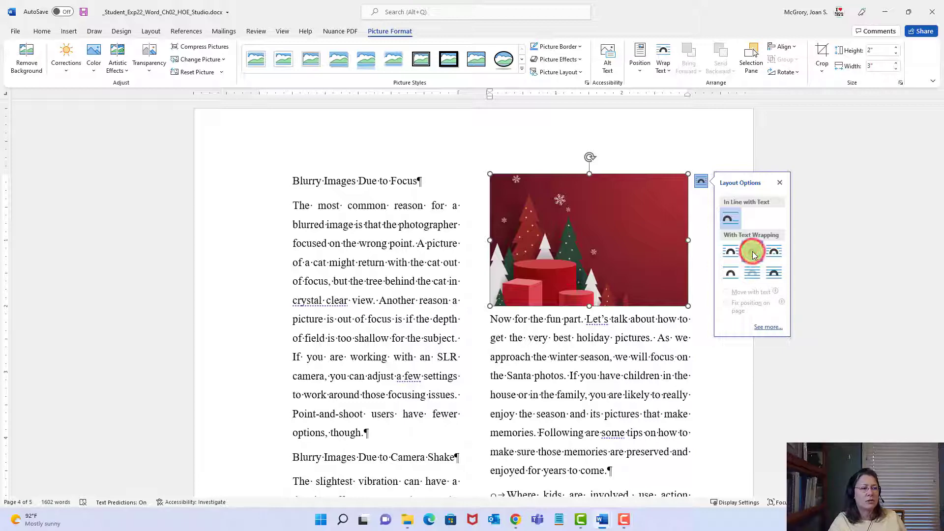
{"action": "left_click", "coordinate": [753, 253]}
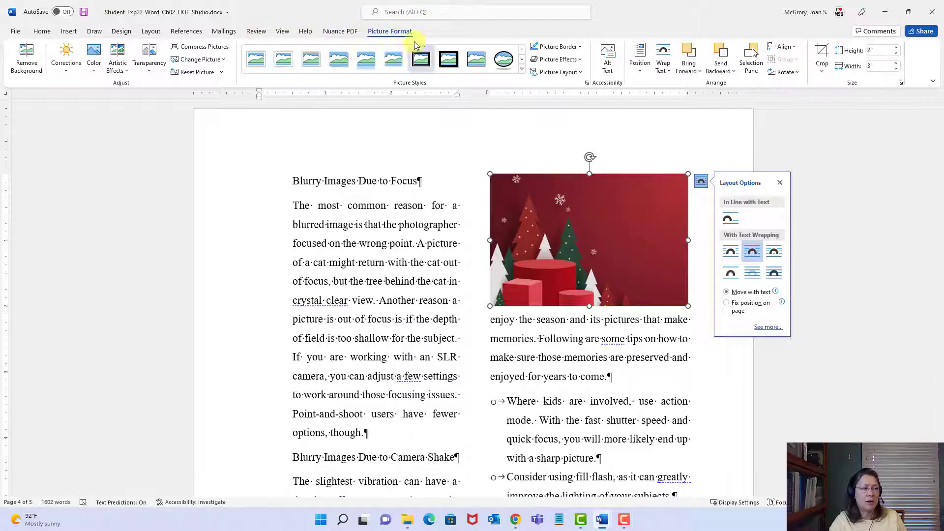
{"action": "left_click", "coordinate": [563, 351]}
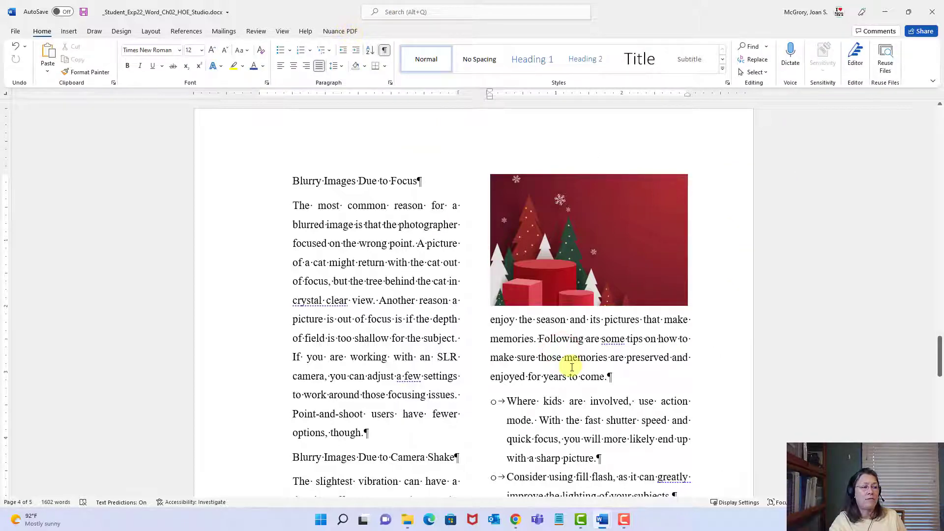
{"action": "left_click", "coordinate": [563, 264]}
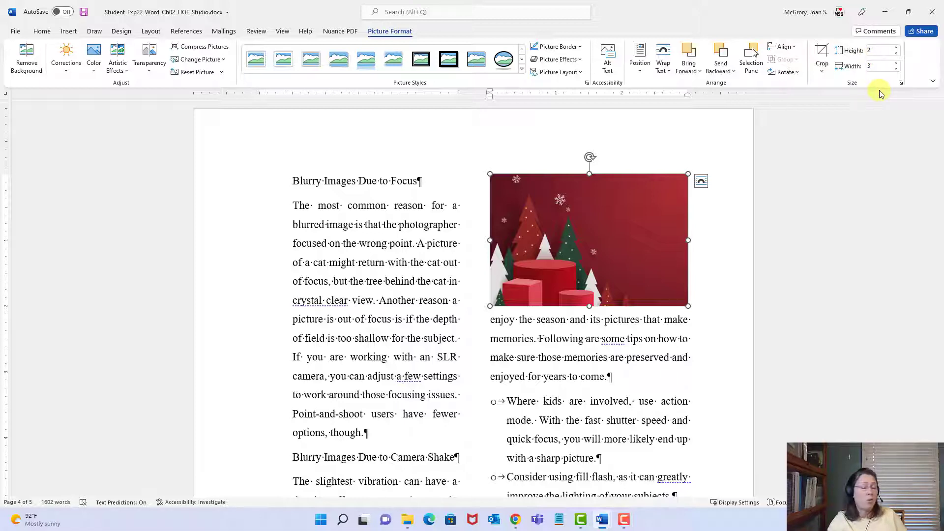
- Set the height of the selected winter picture in the second column on page 4 to 1 inch
{"action": "left_click", "coordinate": [876, 50]}
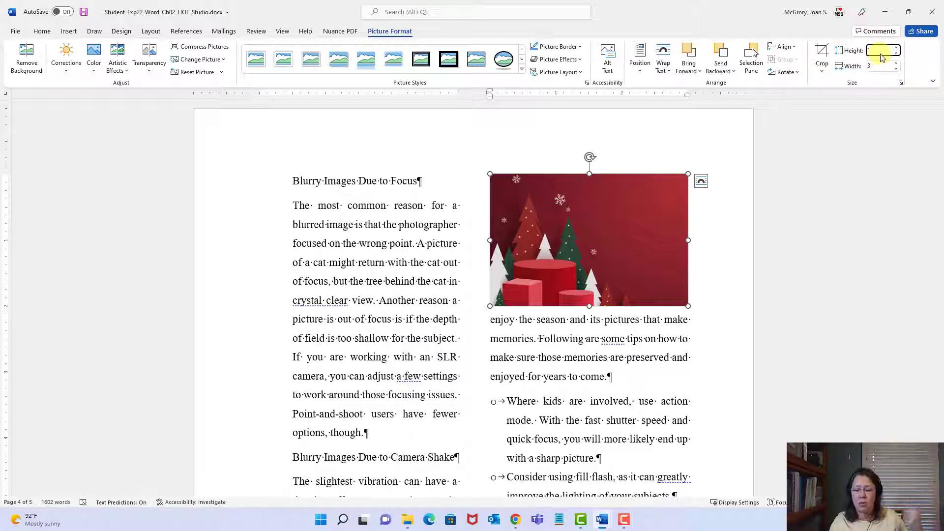
{"action": "type", "text": "1"}
{"action": "key", "text": "Return"}
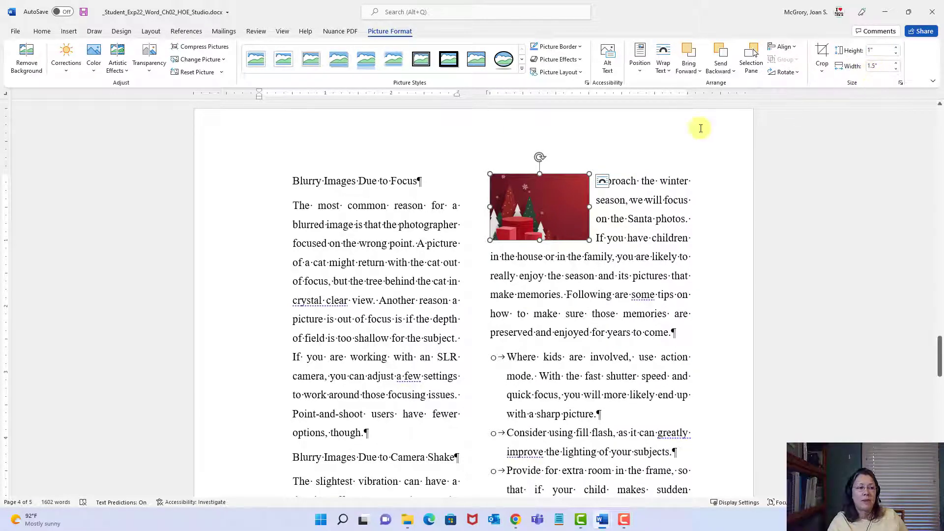
{"action": "left_click", "coordinate": [549, 184]}
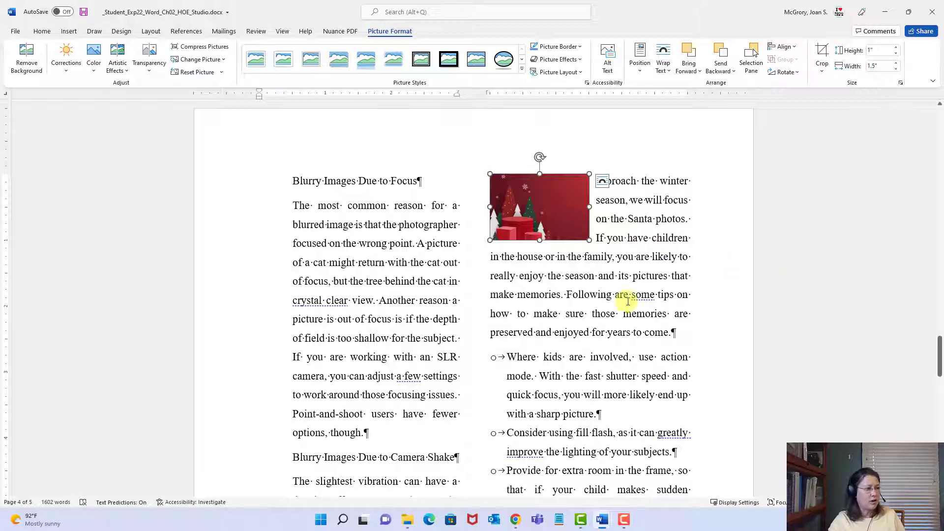
- Move the winter picture from the top of the second column to below the Winter Photography heading in the first column
{"action": "scroll", "coordinate": [667, 301], "scroll_direction": "down", "scroll_amount": 2}
{"action": "scroll", "coordinate": [667, 301], "scroll_direction": "down", "scroll_amount": 5}
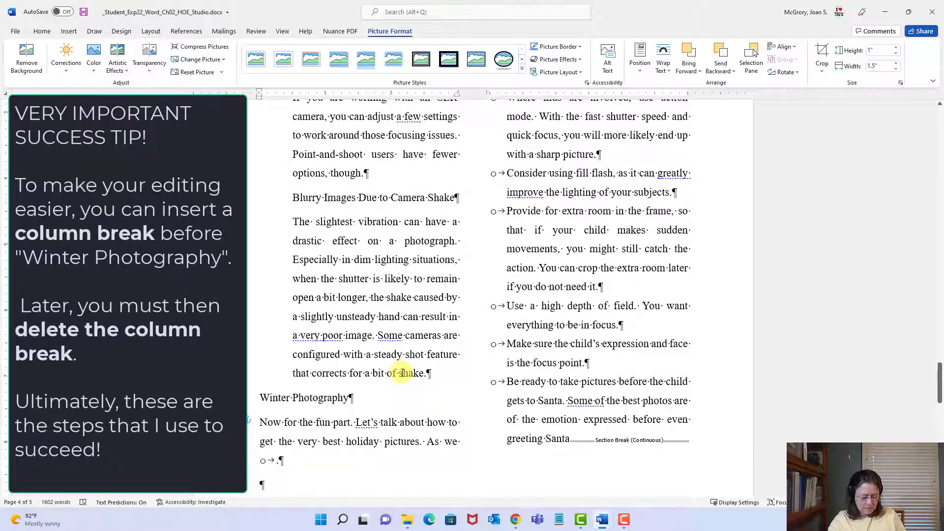
{"action": "scroll", "coordinate": [563, 354], "scroll_direction": "up", "scroll_amount": 3}
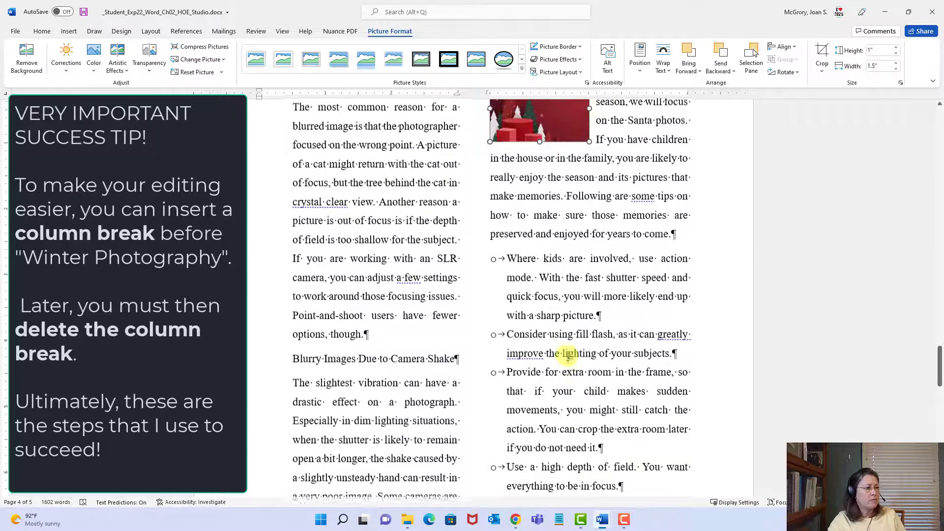
{"action": "scroll", "coordinate": [546, 369], "scroll_direction": "down", "scroll_amount": 3}
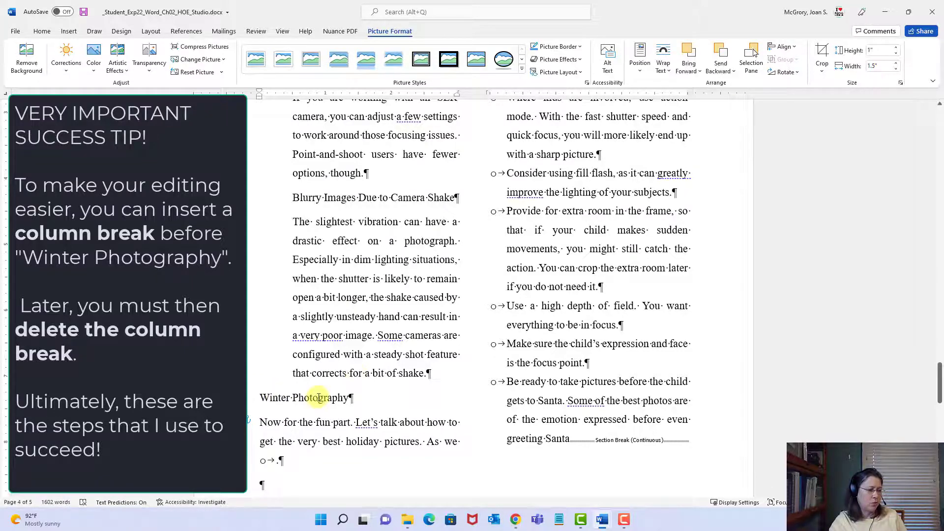
{"action": "scroll", "coordinate": [639, 276], "scroll_direction": "up", "scroll_amount": 3}
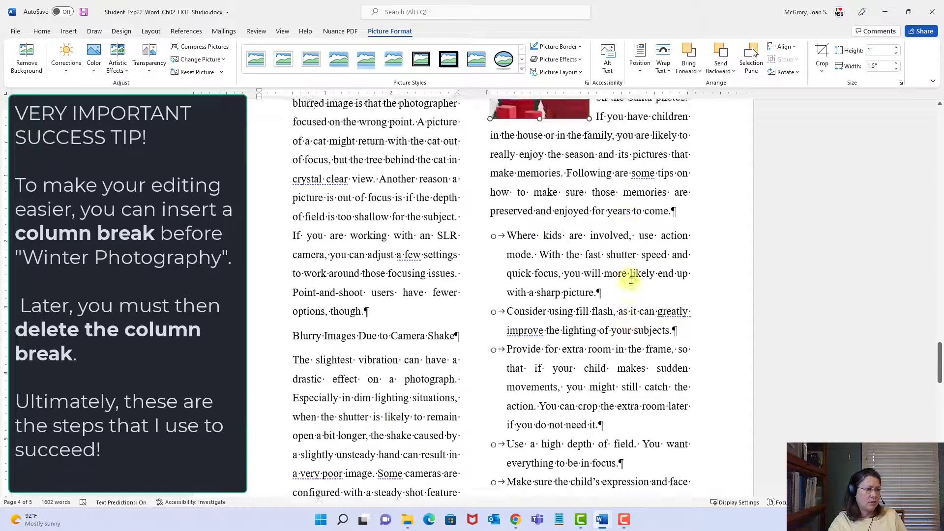
{"action": "scroll", "coordinate": [631, 279], "scroll_direction": "up", "scroll_amount": 1}
{"action": "left_click_drag", "start_coordinate": [557, 142], "coordinate": [365, 440]}
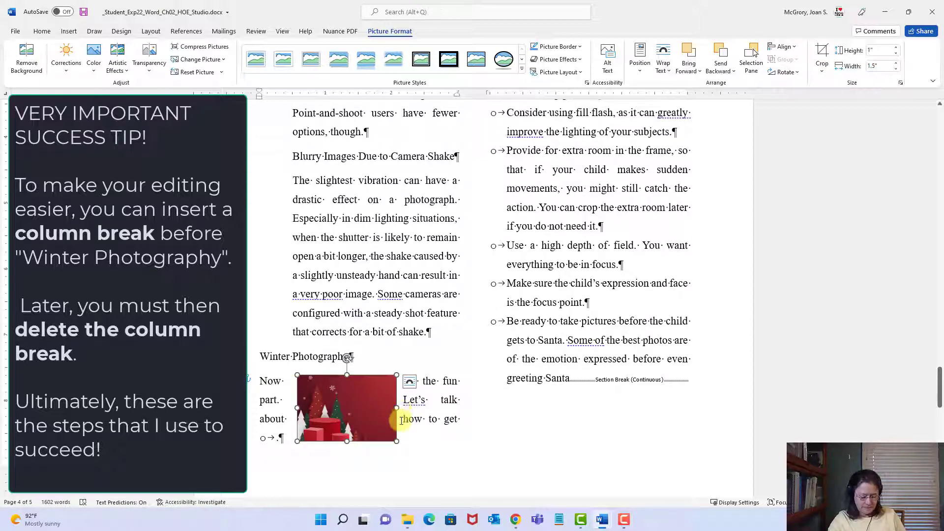
- Try to reposition the winter picture at the left edge of the first column beneath the Winter Photography heading
{"action": "left_click_drag", "start_coordinate": [364, 408], "coordinate": [343, 429]}
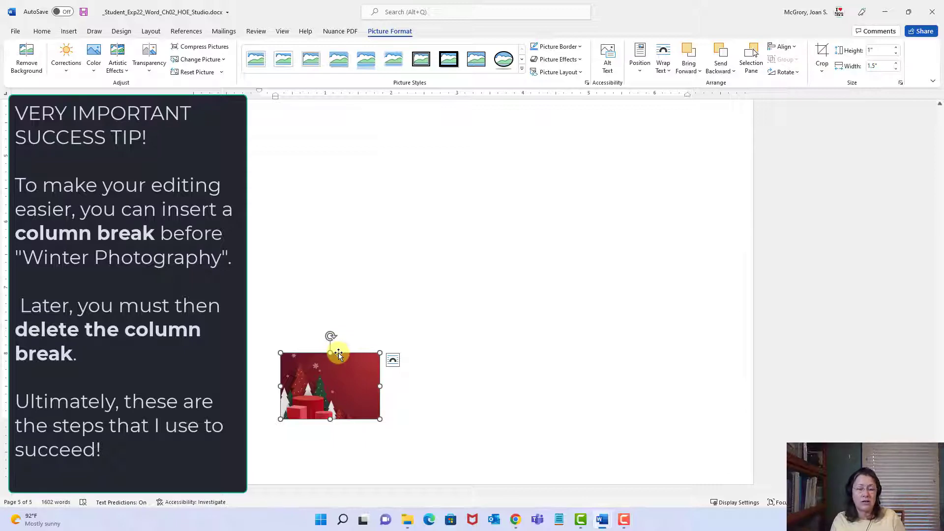
{"action": "key", "text": "ctrl+z"}
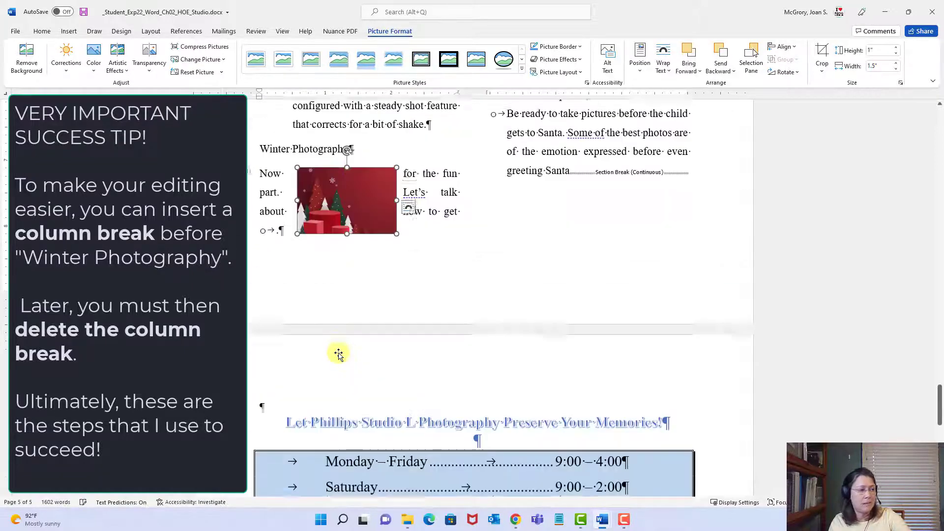
{"action": "left_click_drag", "start_coordinate": [367, 234], "coordinate": [355, 240]}
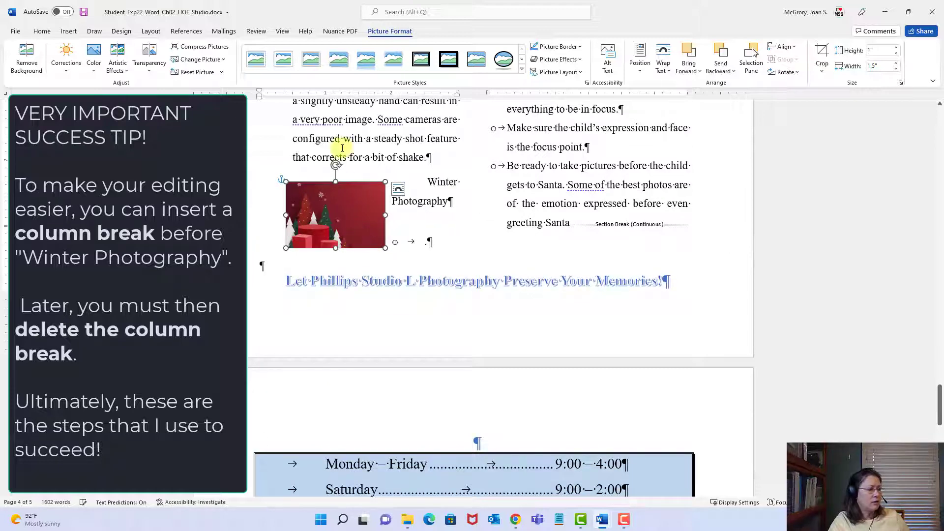
{"action": "mouse_move", "coordinate": [333, 202]}
{"action": "left_mouse_down"}
{"action": "mouse_move", "coordinate": [347, 219]}
{"action": "mouse_move", "coordinate": [337, 198]}
{"action": "mouse_move", "coordinate": [346, 221]}
{"action": "mouse_move", "coordinate": [330, 219]}
{"action": "left_mouse_up"}
- Delete the winter picture and insert a column break directly before the Winter Photography heading
{"action": "key", "text": "Delete"}
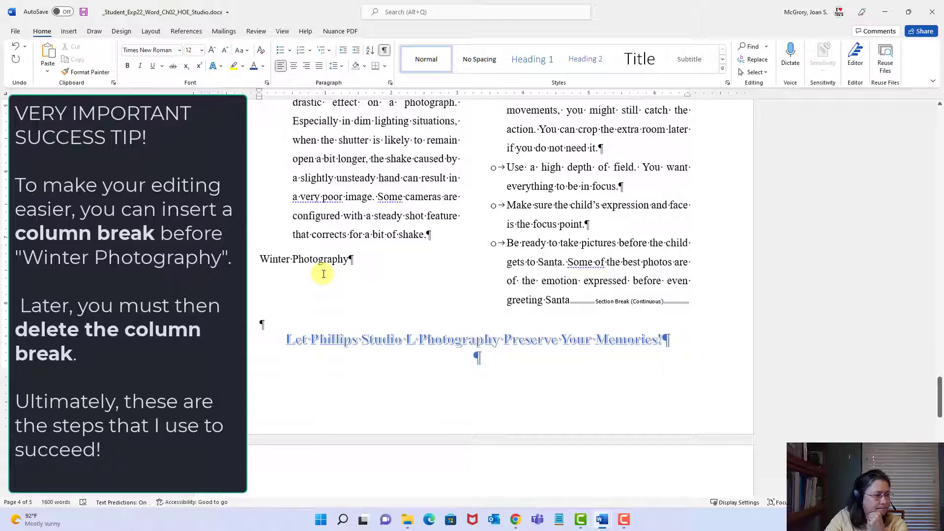
{"action": "left_click", "coordinate": [260, 259]}
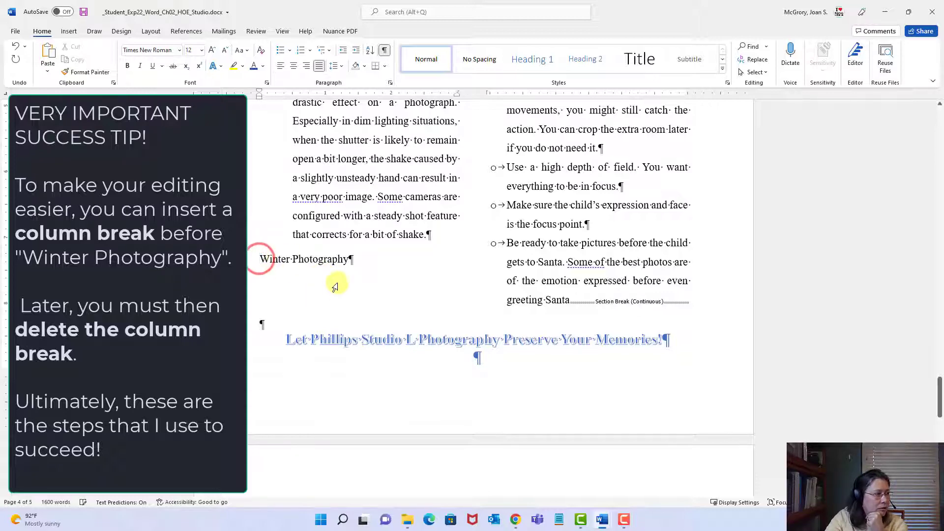
{"action": "left_click", "coordinate": [154, 36]}
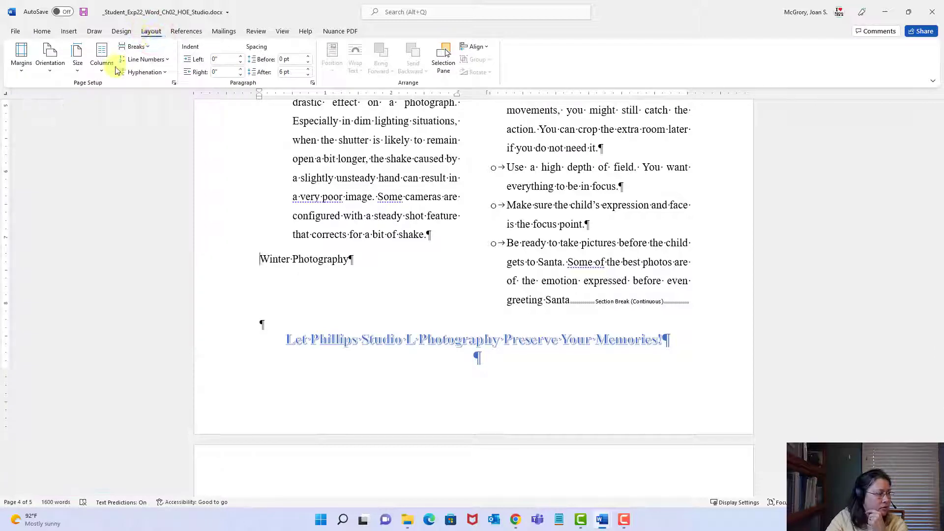
{"action": "left_click", "coordinate": [135, 47]}
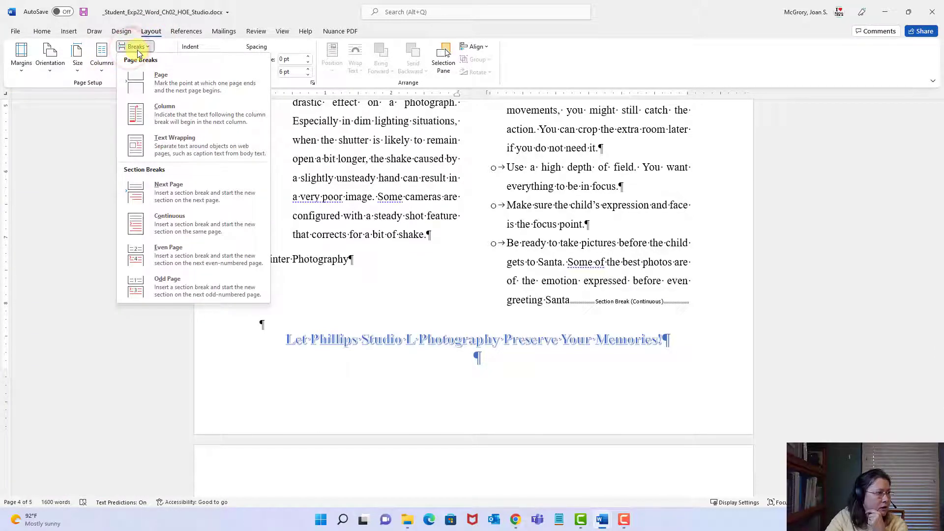
{"action": "left_click", "coordinate": [148, 111]}
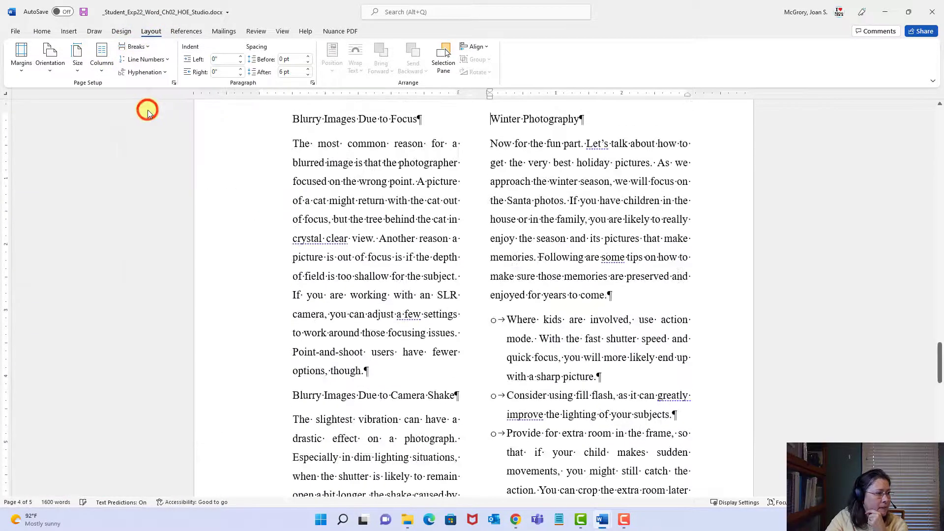
- Insert the picture Winter.jpg from the Word-2 folder directly before "Now for the fun part" in the second column on page 4
{"action": "scroll", "coordinate": [490, 285], "scroll_direction": "down", "scroll_amount": 6}
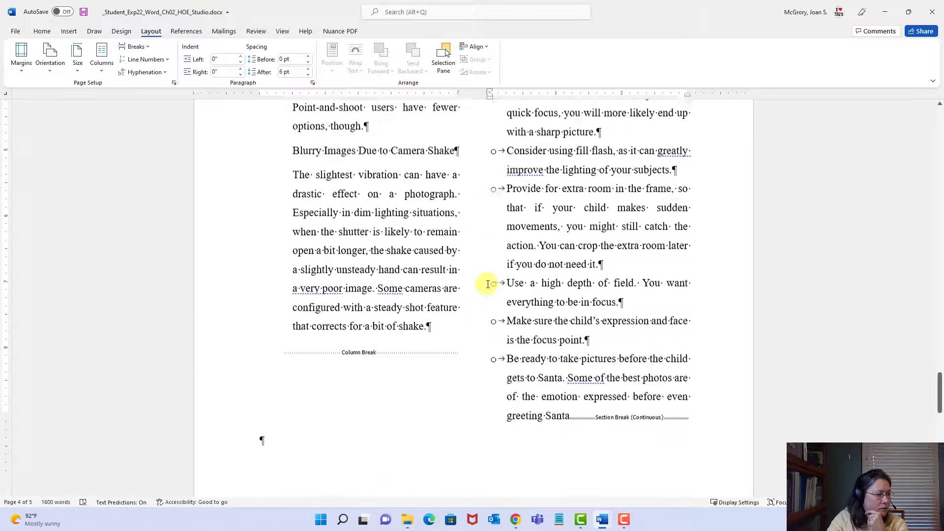
{"action": "scroll", "coordinate": [487, 284], "scroll_direction": "up", "scroll_amount": 8}
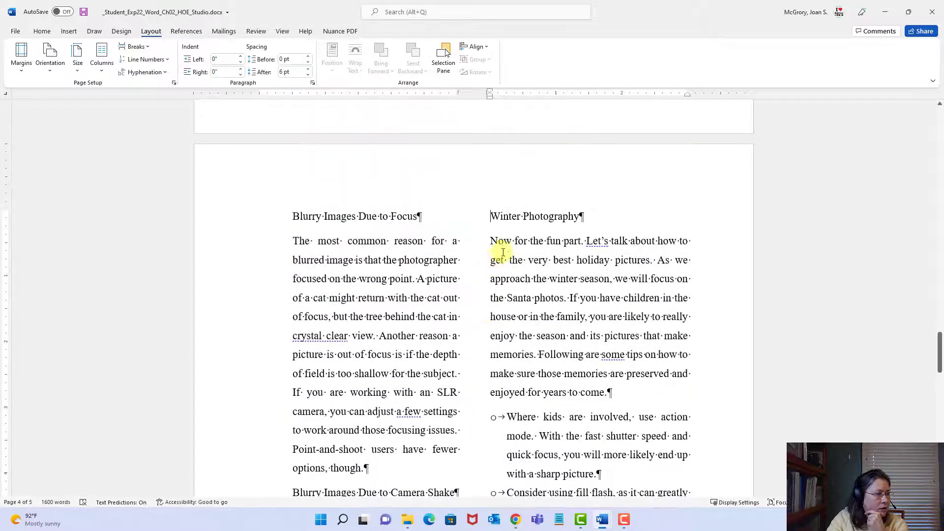
{"action": "left_click", "coordinate": [490, 240]}
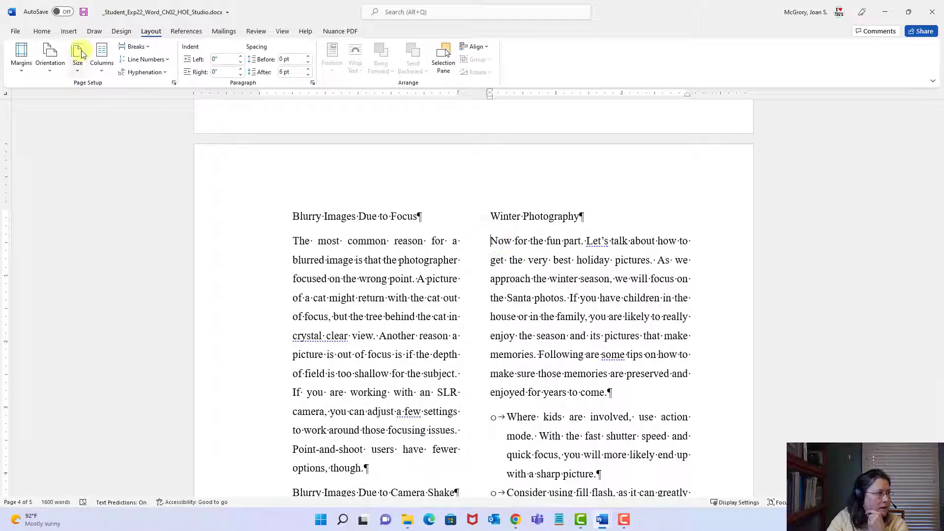
{"action": "left_click", "coordinate": [68, 31]}
{"action": "left_click", "coordinate": [117, 68]}
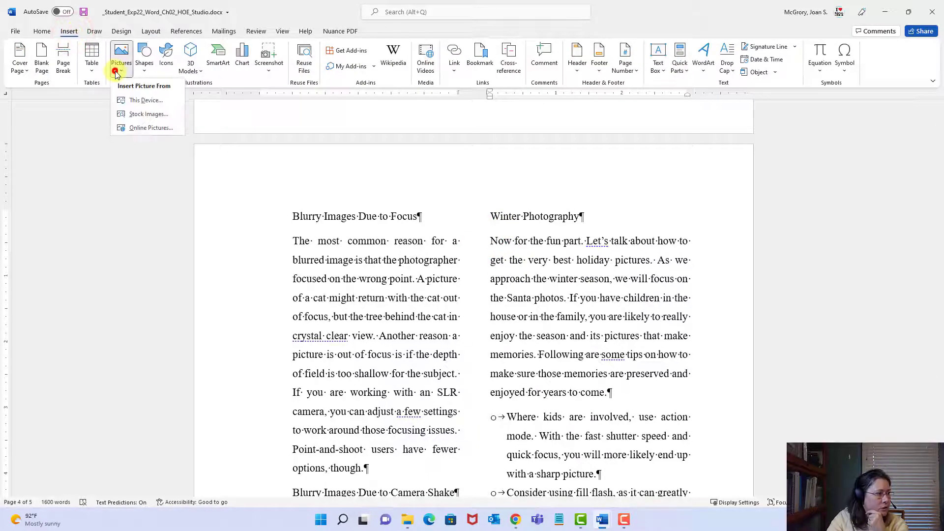
{"action": "left_click", "coordinate": [126, 101]}
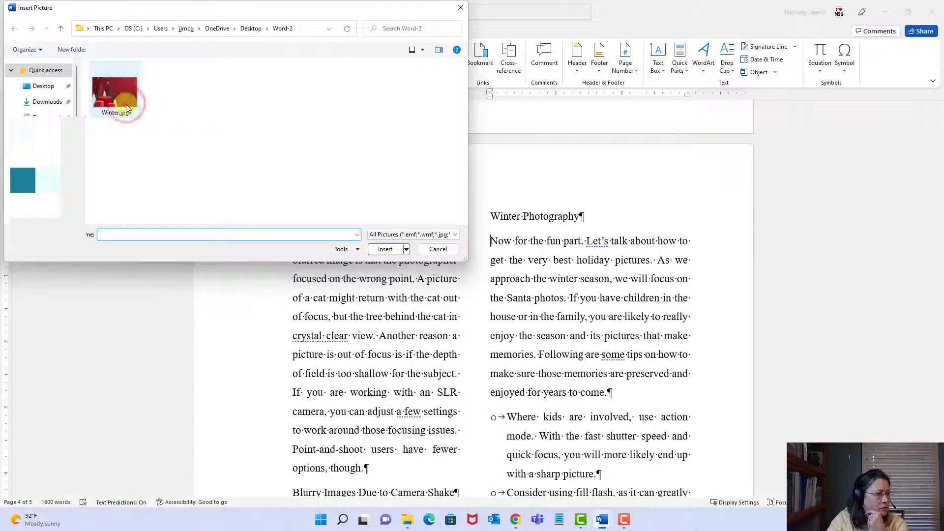
{"action": "left_click", "coordinate": [126, 103]}
{"action": "left_click", "coordinate": [388, 249]}
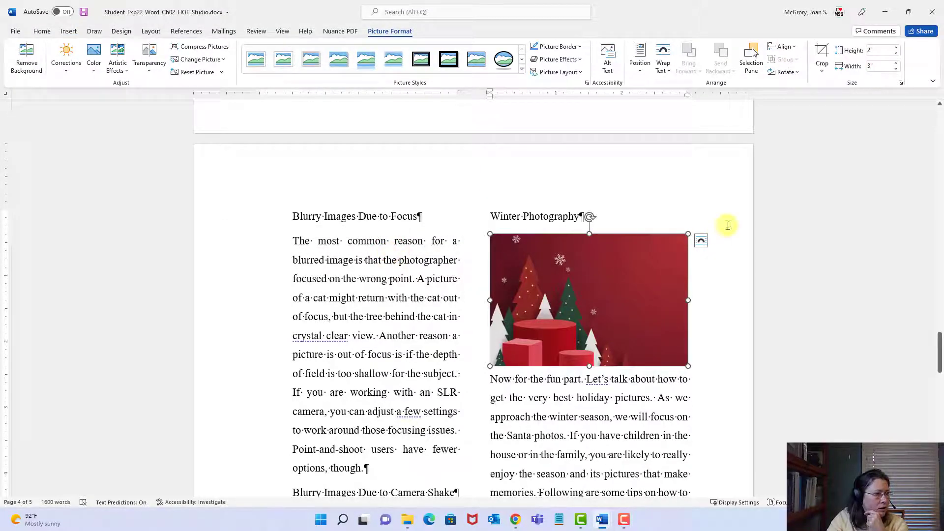
- Set the winter picture's height to 1 inch and its text wrapping to Tight, and deselect it
{"action": "left_click", "coordinate": [877, 51]}
{"action": "type", "text": "1"}
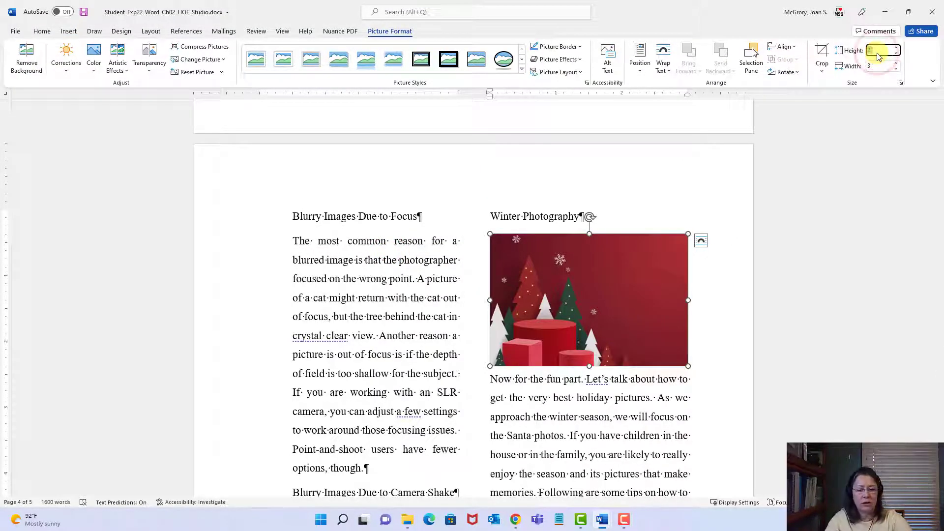
{"action": "key", "text": "Return"}
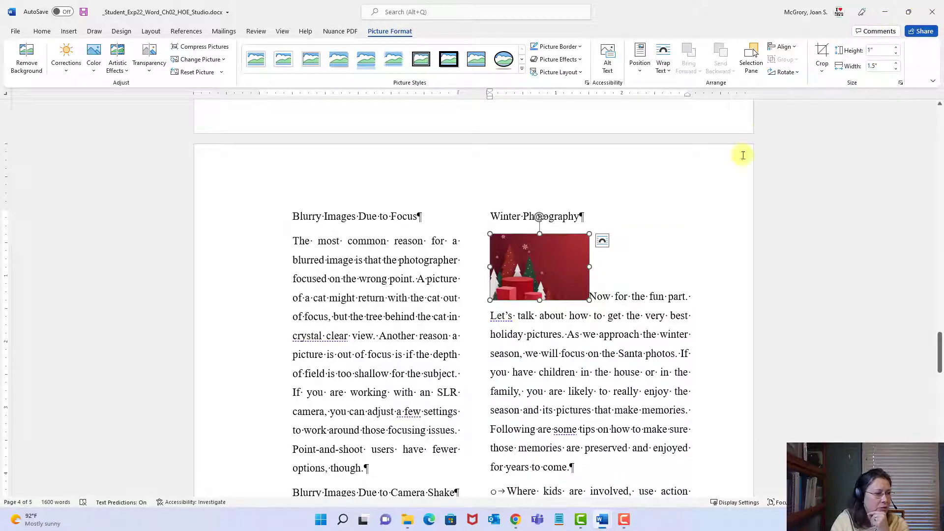
{"action": "left_click", "coordinate": [603, 242]}
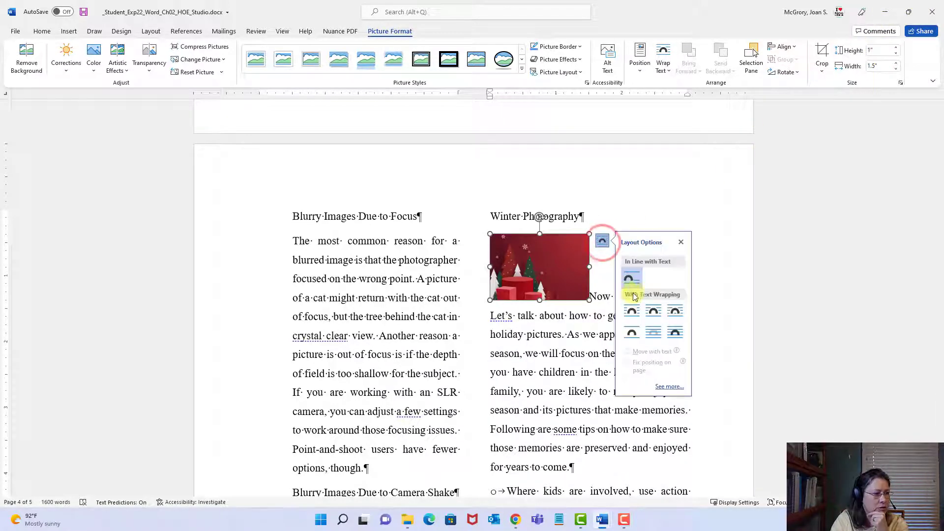
{"action": "left_click", "coordinate": [653, 310]}
{"action": "left_click", "coordinate": [552, 392]}
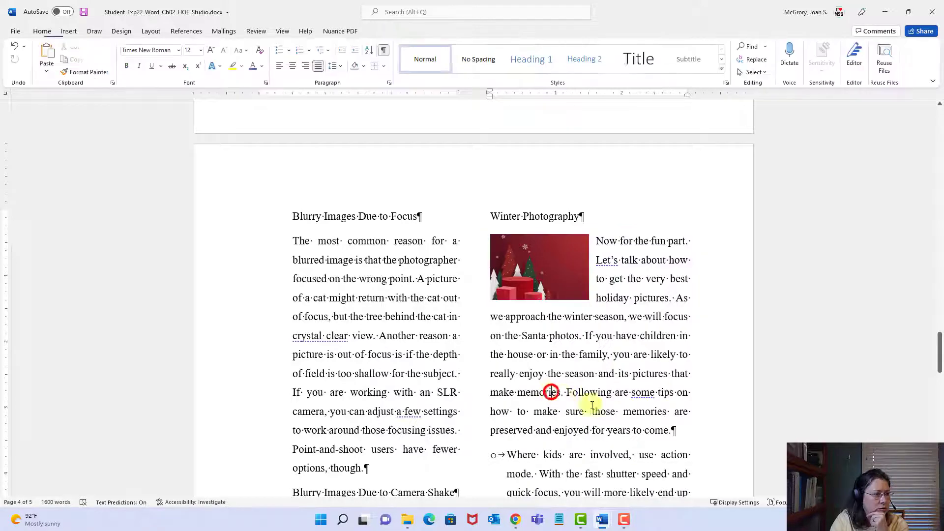
- Check the column and picture layout on page 4 and save the student document
{"action": "scroll", "coordinate": [566, 384], "scroll_direction": "down", "scroll_amount": 8}
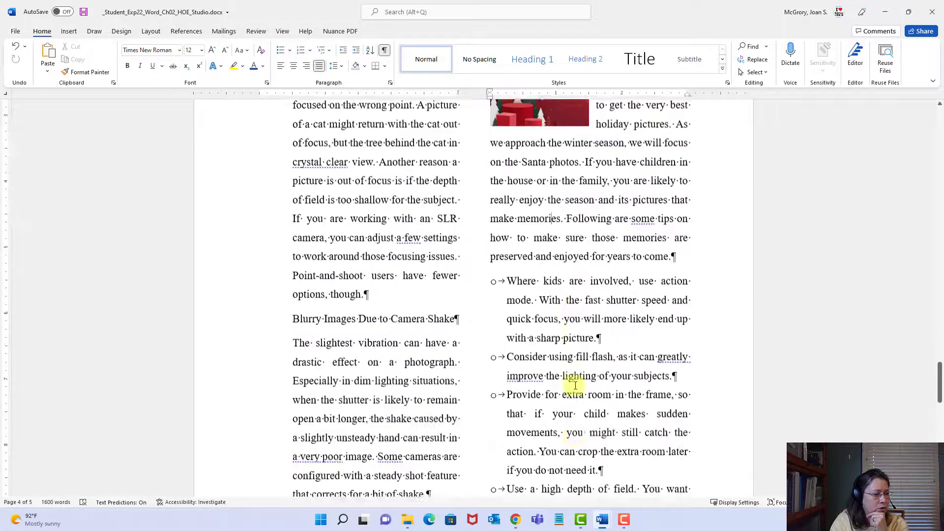
{"action": "scroll", "coordinate": [392, 341], "scroll_direction": "down", "scroll_amount": 3}
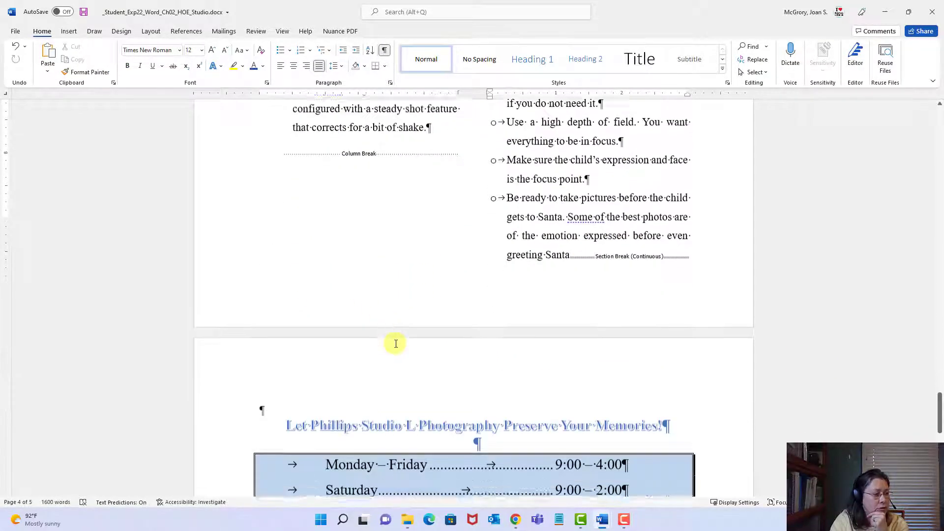
{"action": "scroll", "coordinate": [396, 346], "scroll_direction": "up", "scroll_amount": 8}
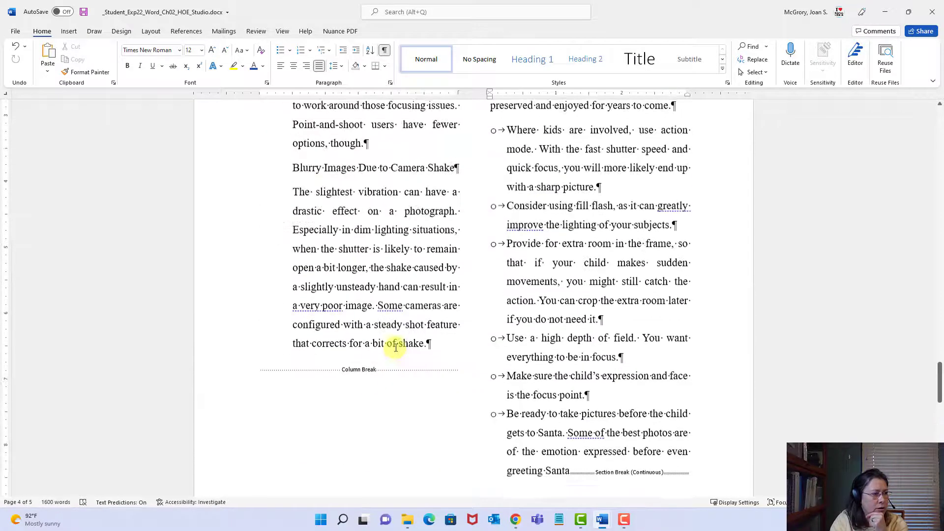
{"action": "scroll", "coordinate": [396, 350], "scroll_direction": "up", "scroll_amount": 4}
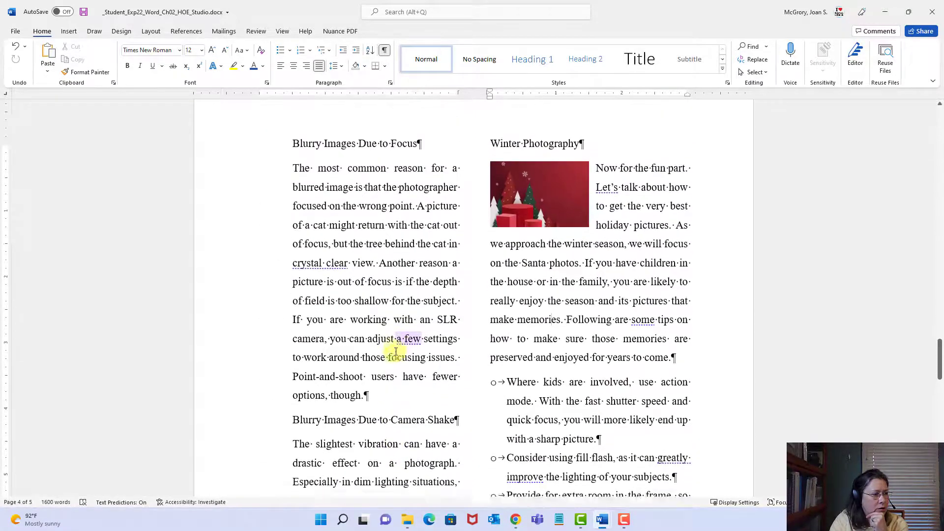
{"action": "left_click", "coordinate": [84, 18]}
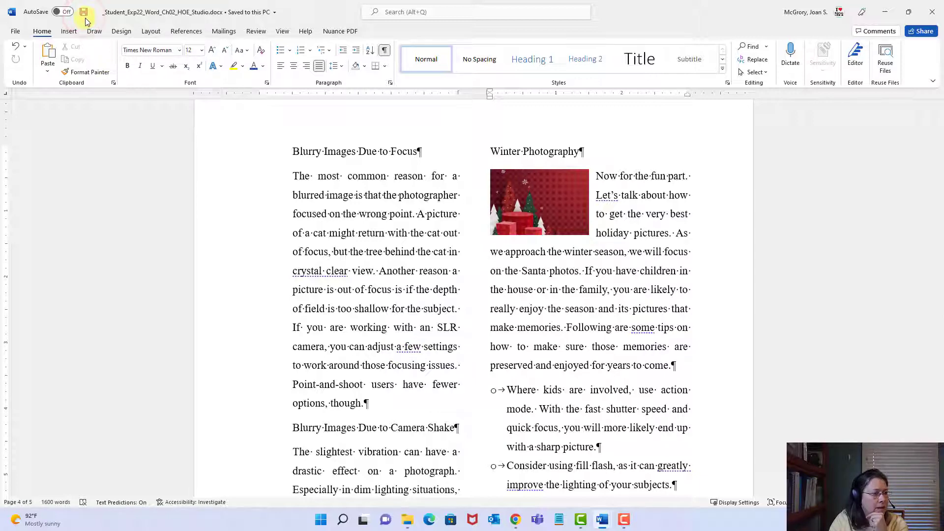
{"action": "scroll", "coordinate": [415, 482], "scroll_direction": "down", "scroll_amount": 5}
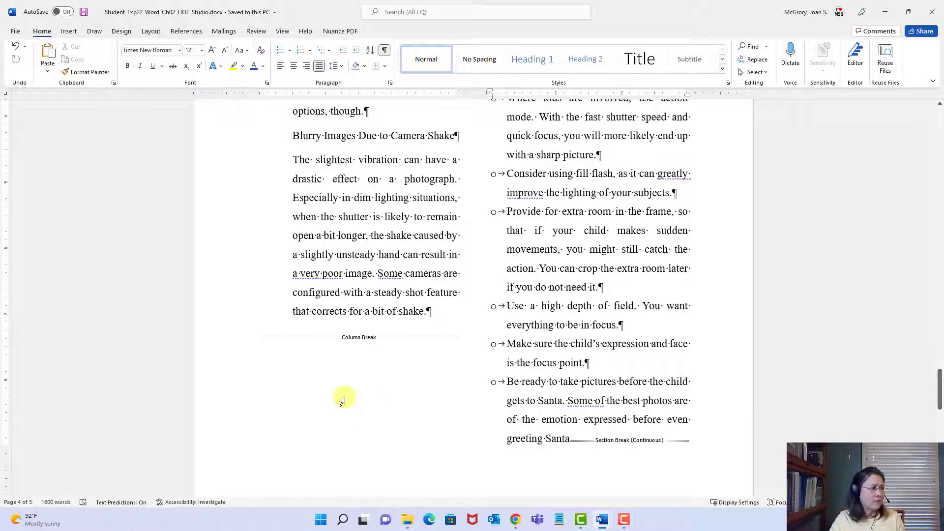
{"action": "left_click", "coordinate": [88, 18]}
- Switch to the instructions document and read instruction 18 on inserting the Basic Matrix SmartArt before the Dark Photos heading
{"action": "mouse_move", "coordinate": [602, 519]}
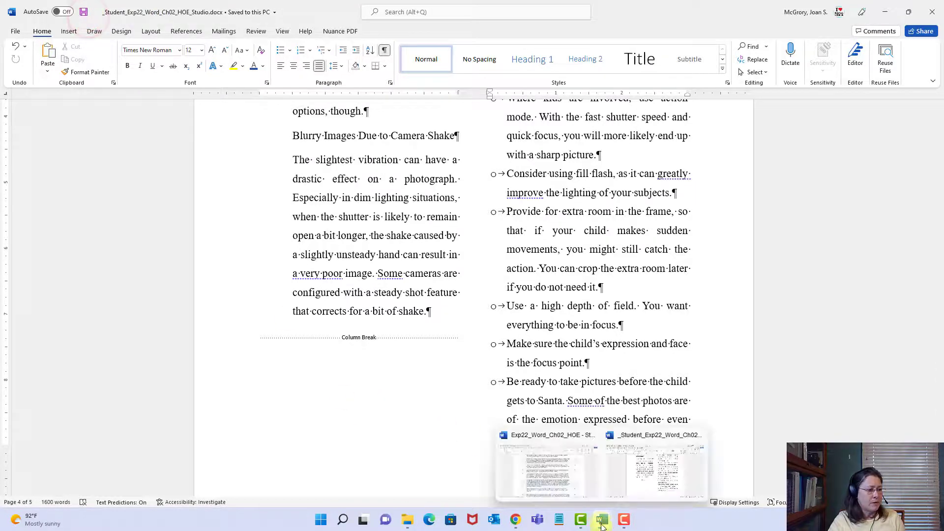
{"action": "left_click", "coordinate": [545, 479]}
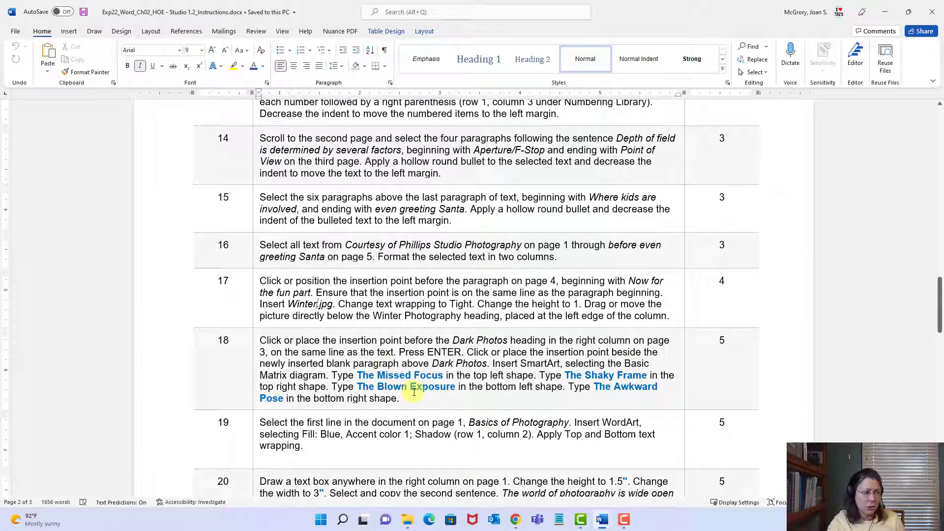
{"action": "mouse_move", "coordinate": [602, 518]}
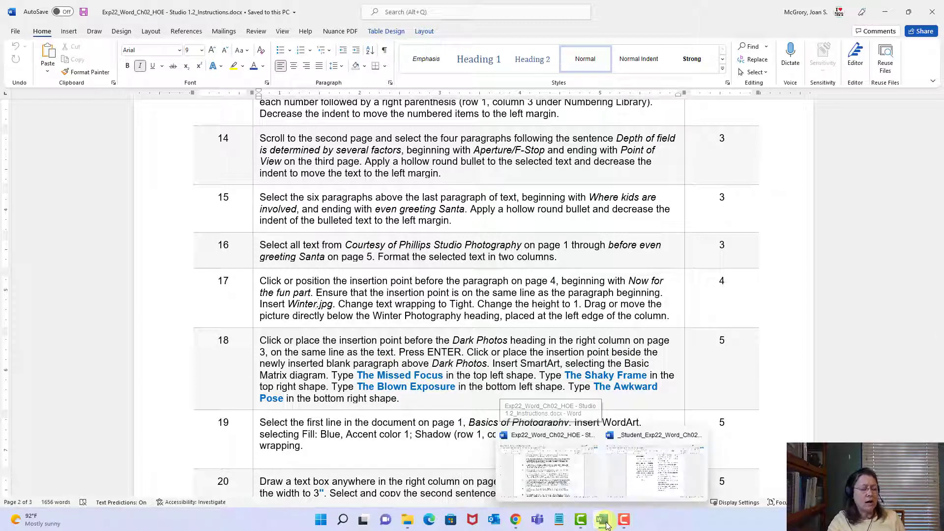
- Switch to the student document and insert a blank paragraph directly above the Dark Photos heading in the second column on page 3
{"action": "left_click", "coordinate": [628, 484]}
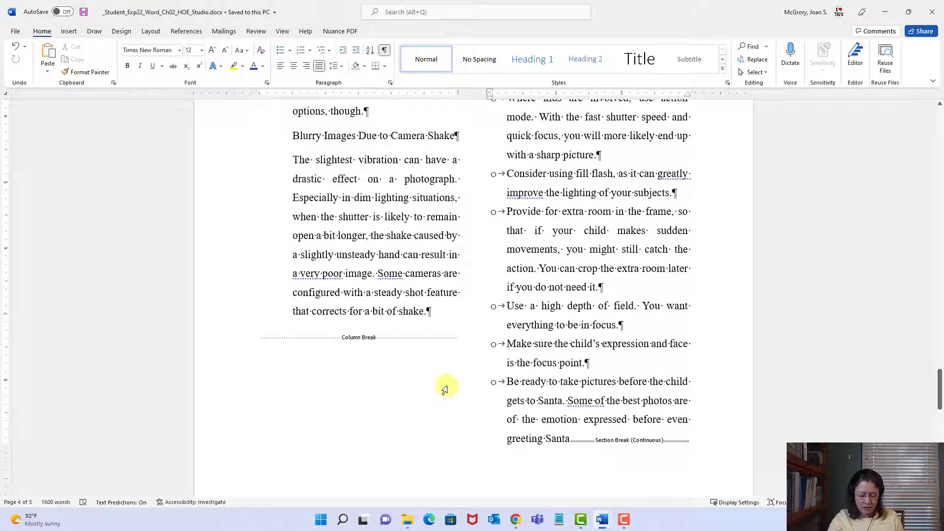
{"action": "scroll", "coordinate": [398, 381], "scroll_direction": "up", "scroll_amount": 8}
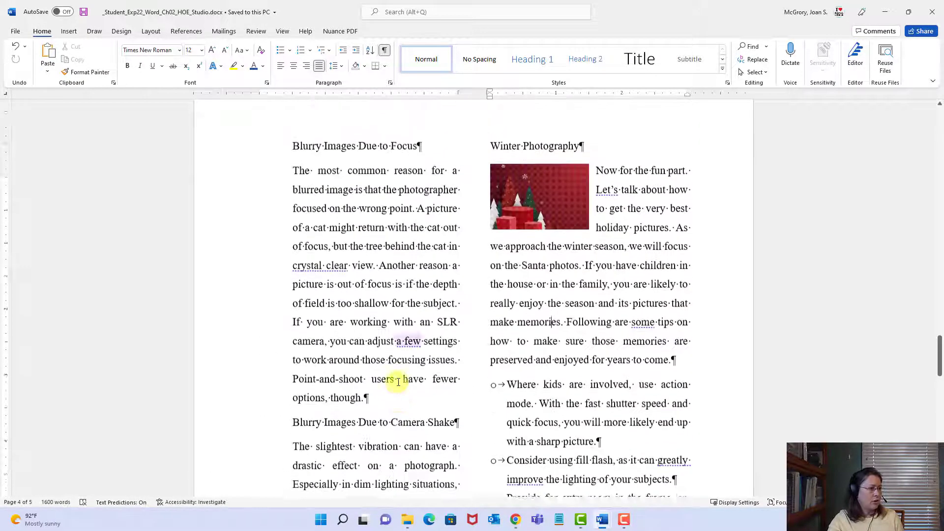
{"action": "scroll", "coordinate": [398, 381], "scroll_direction": "up", "scroll_amount": 6}
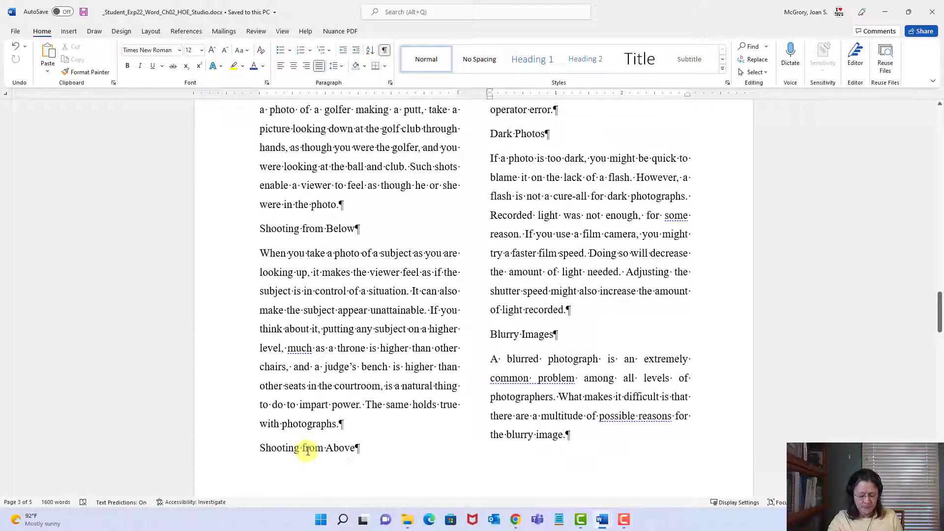
{"action": "scroll", "coordinate": [309, 448], "scroll_direction": "up", "scroll_amount": 2}
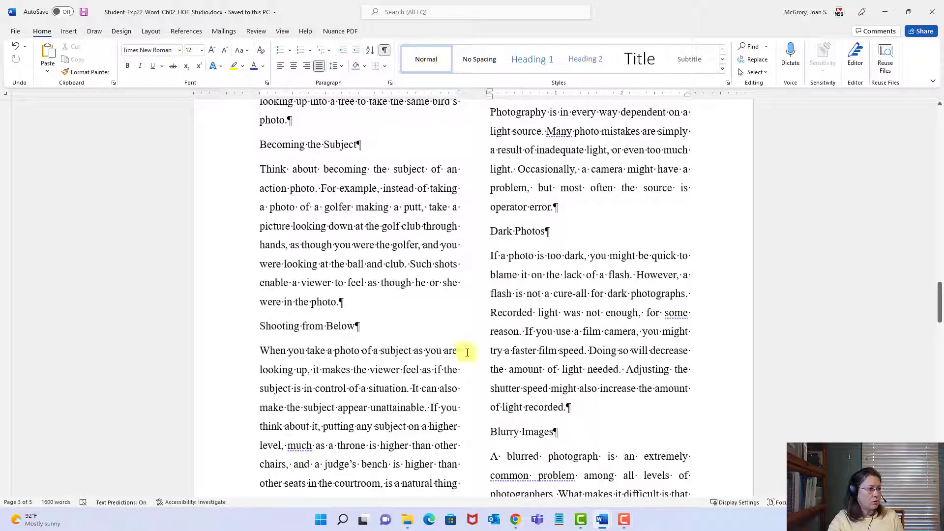
{"action": "left_click", "coordinate": [488, 231]}
{"action": "left_click_drag", "start_coordinate": [532, 231], "coordinate": [549, 231]}
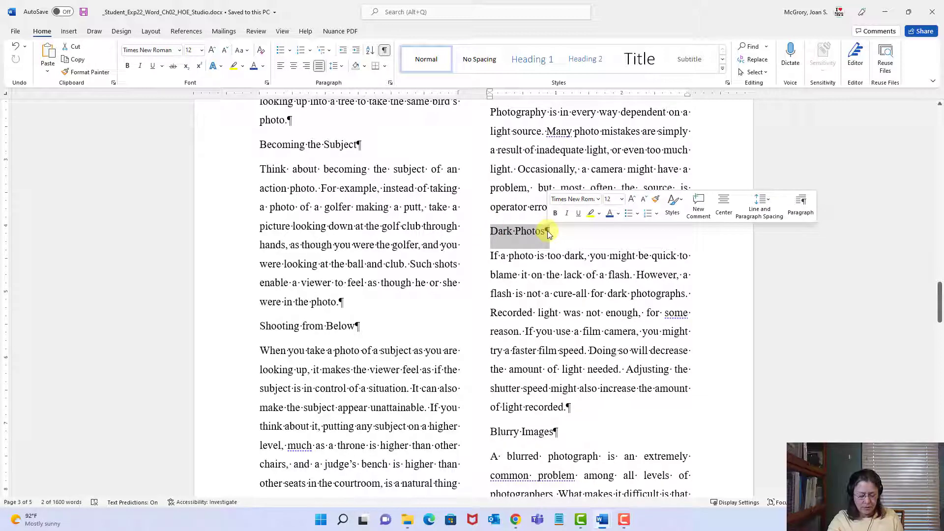
{"action": "left_click", "coordinate": [490, 236]}
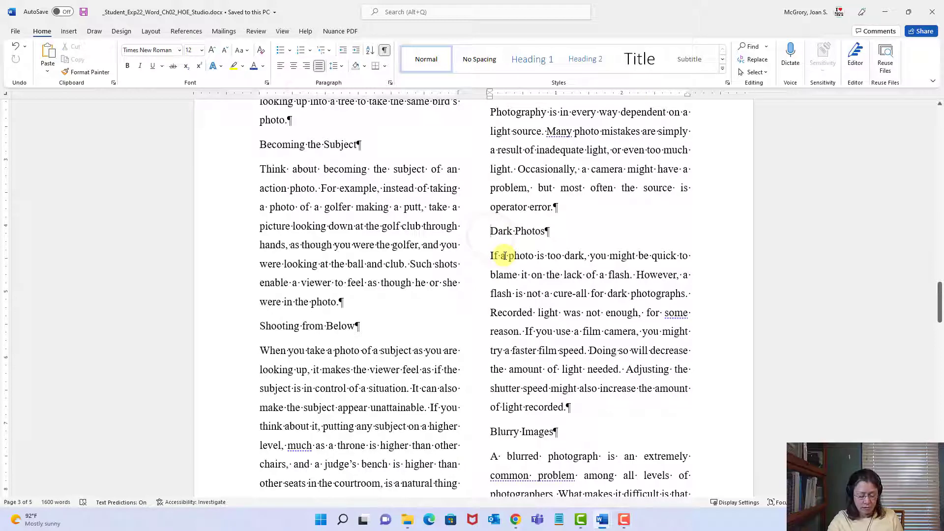
{"action": "key", "text": "Delete"}
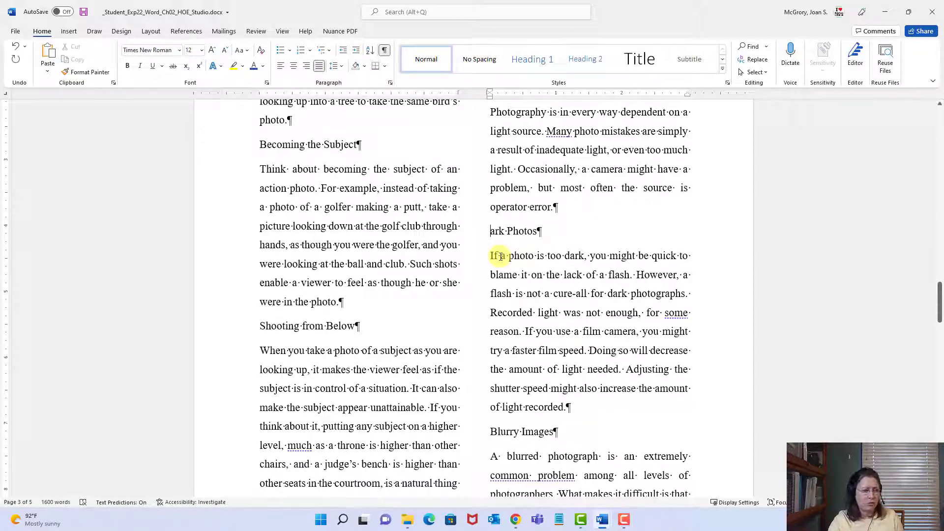
{"action": "key", "text": "ctrl+z"}
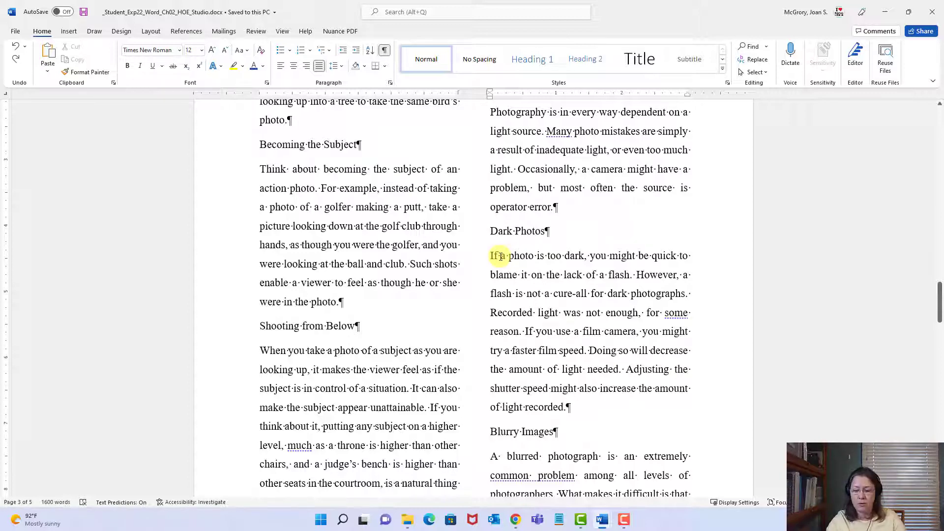
{"action": "key", "text": "Return"}
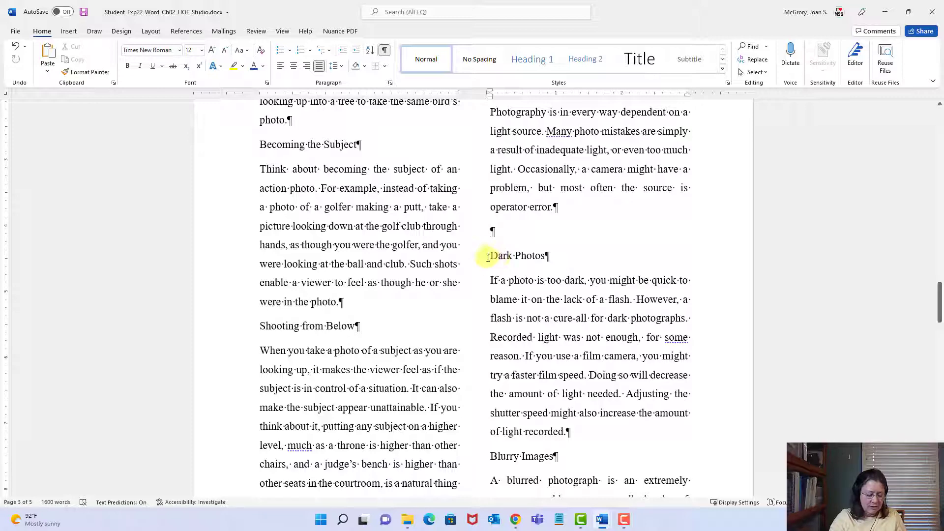
- Insert a Basic Matrix SmartArt graphic in the blank paragraph above the Dark Photos heading
{"action": "left_click", "coordinate": [68, 32]}
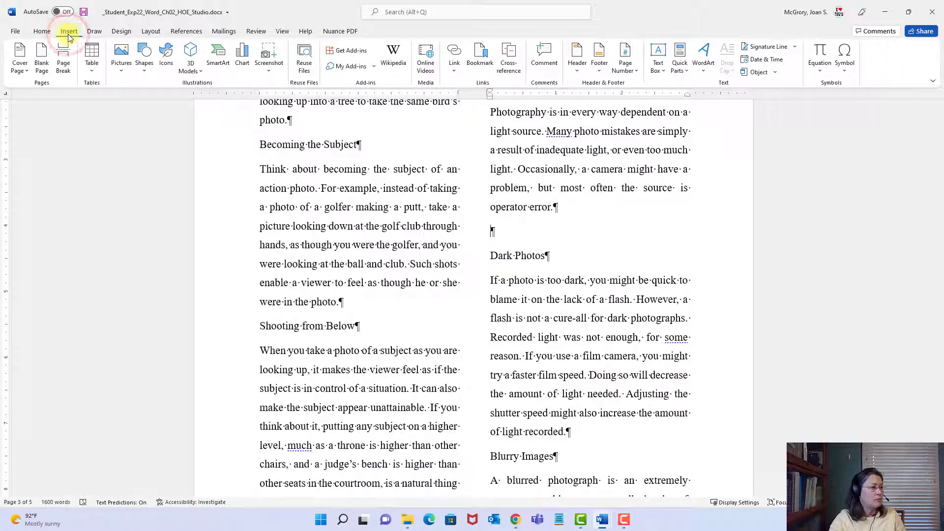
{"action": "left_click", "coordinate": [218, 59]}
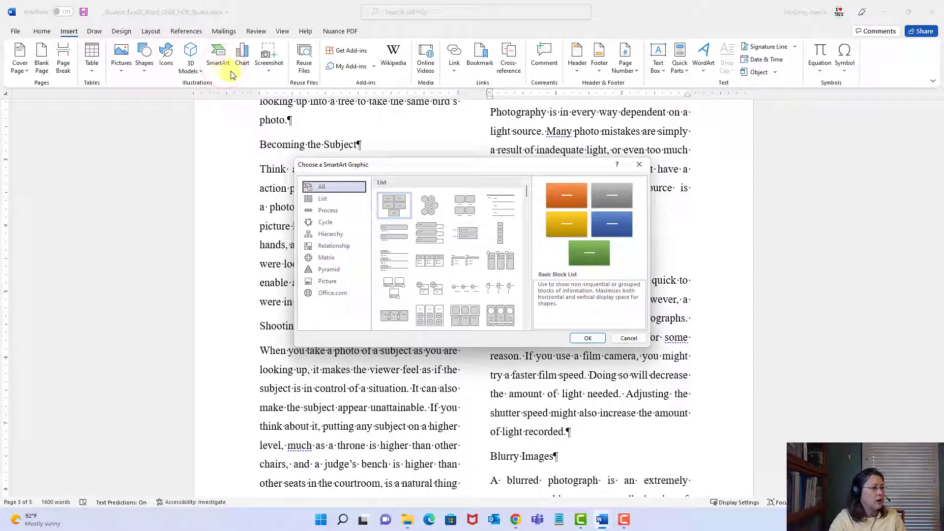
{"action": "left_click", "coordinate": [325, 258]}
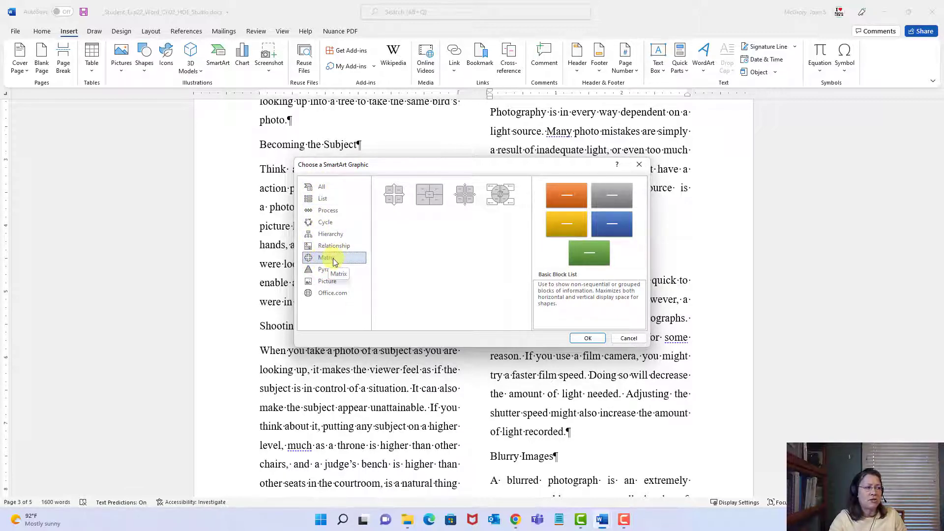
{"action": "left_click", "coordinate": [393, 198]}
{"action": "left_click", "coordinate": [599, 339]}
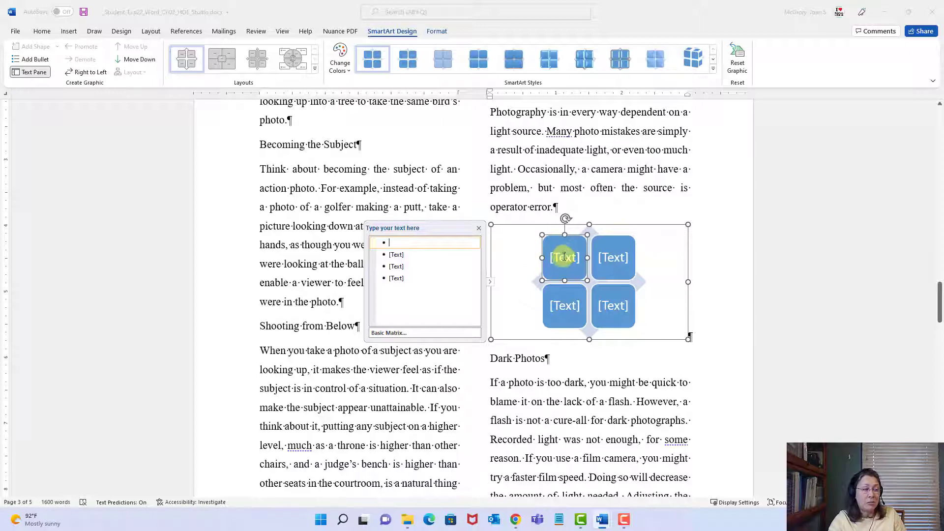
- Label the matrix's top left shape The Missed Focus and its top right shape The Shaky Frame
{"action": "left_click", "coordinate": [402, 243]}
{"action": "type", "text": "The Misse"}
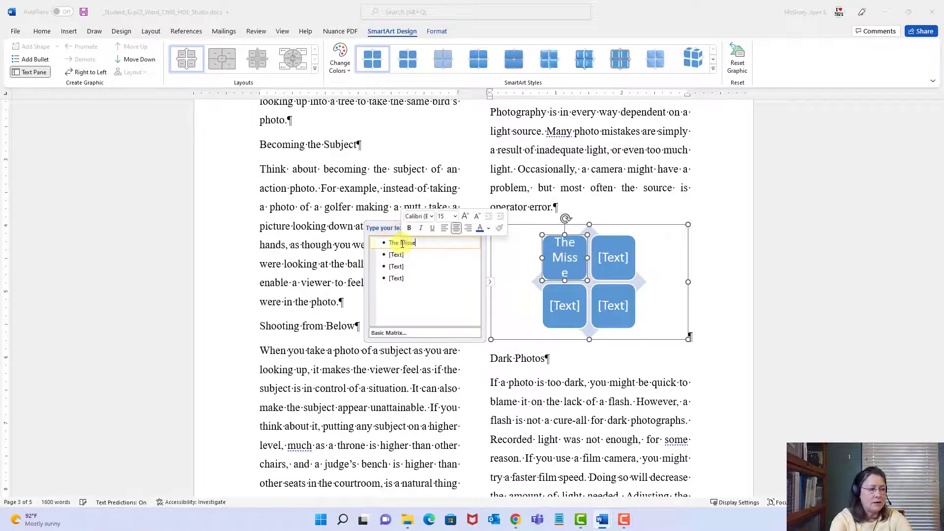
{"action": "type", "text": "d Focus"}
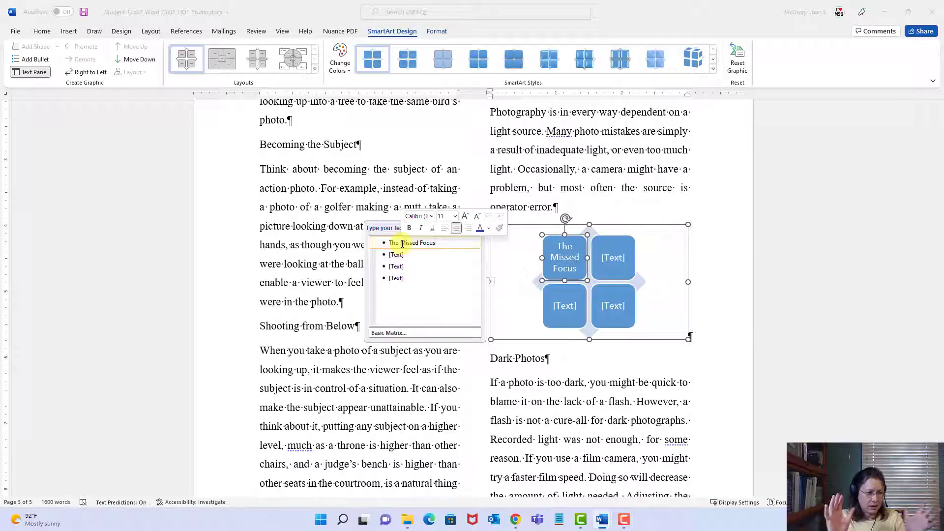
{"action": "key", "text": "Down"}
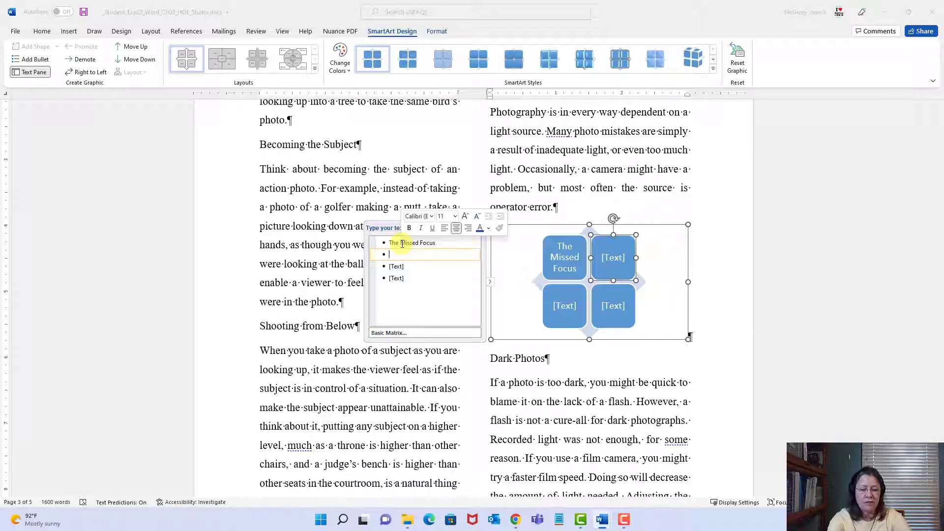
{"action": "type", "text": "The Sha"}
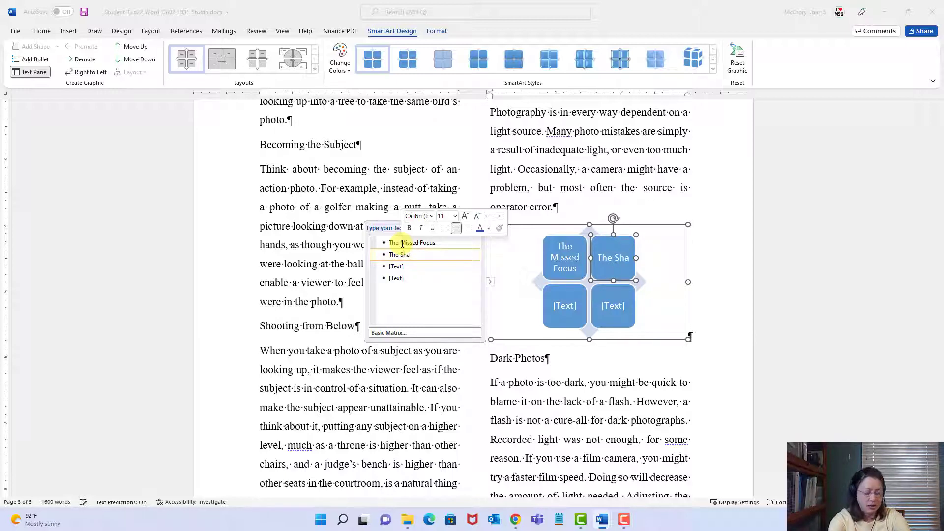
{"action": "type", "text": "ky Frame"}
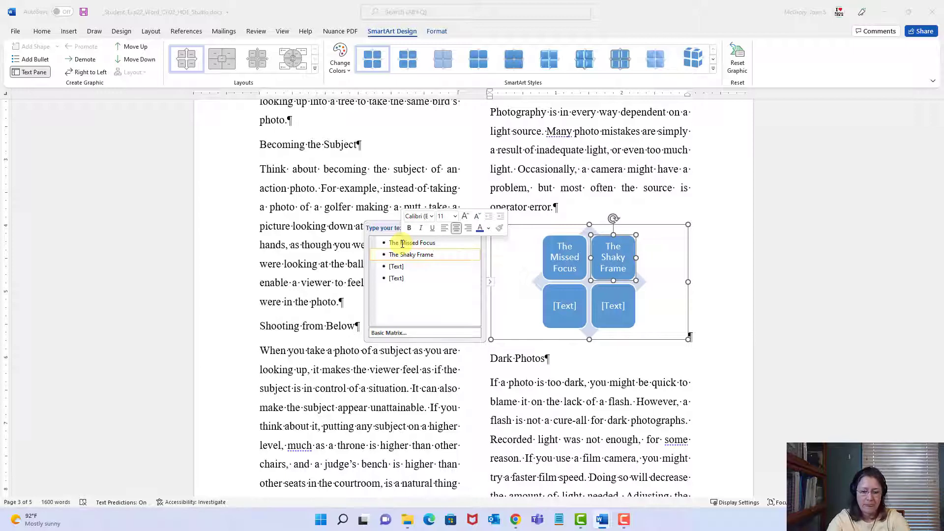
- Label the matrix's bottom left shape The Blown Exposure and its bottom right shape The Awkward Pose, and save the document
{"action": "key", "text": "Down"}
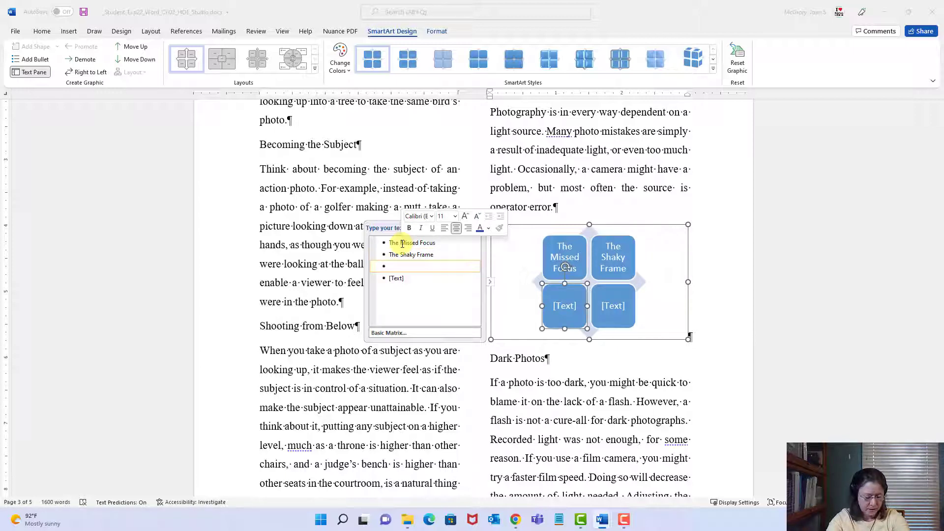
{"action": "type", "text": "The"}
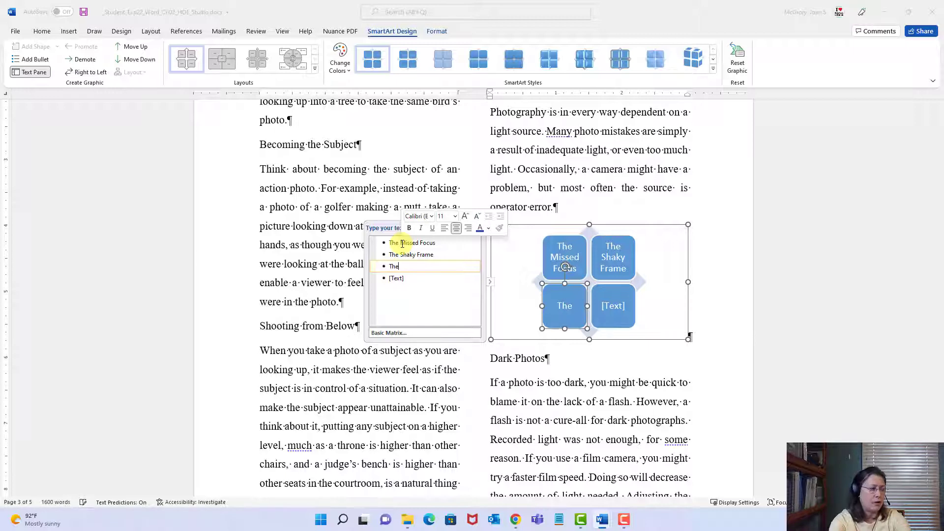
{"action": "type", "text": " Blown Exp"}
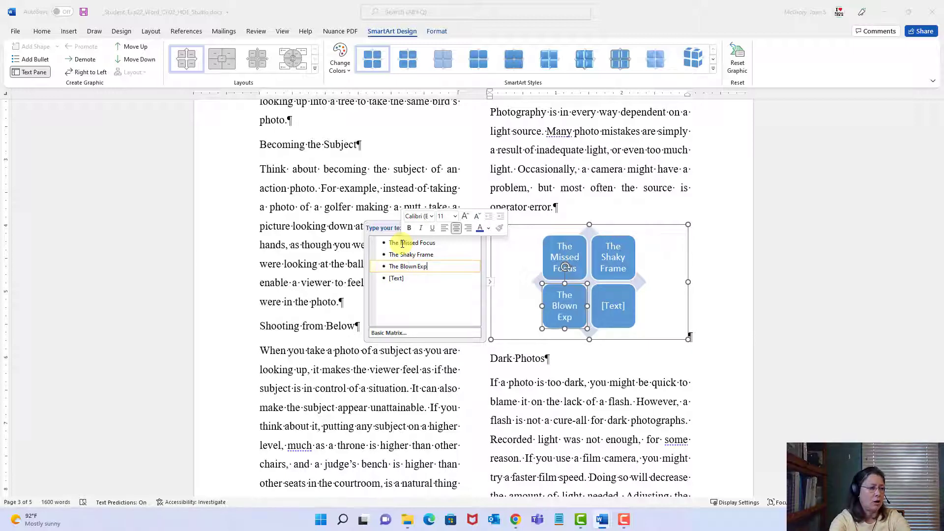
{"action": "type", "text": "osure"}
{"action": "key", "text": "Down"}
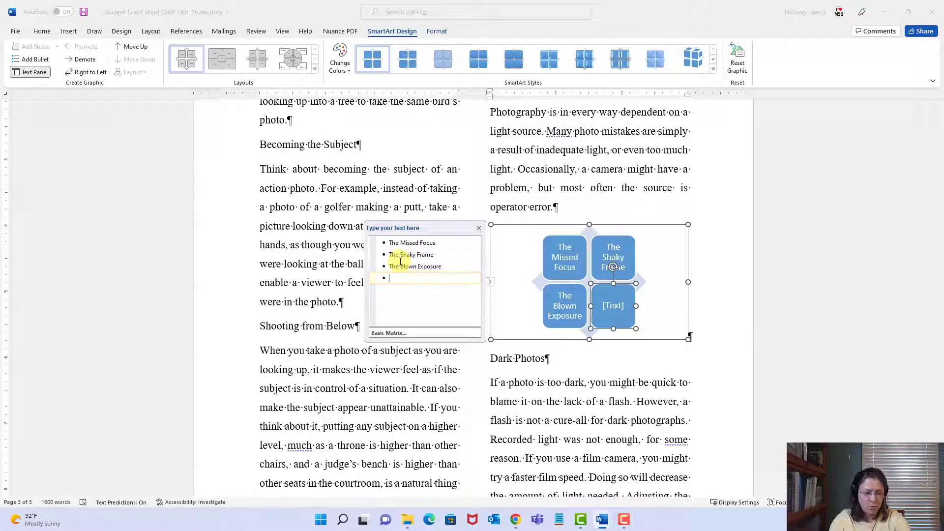
{"action": "type", "text": "The Aw"}
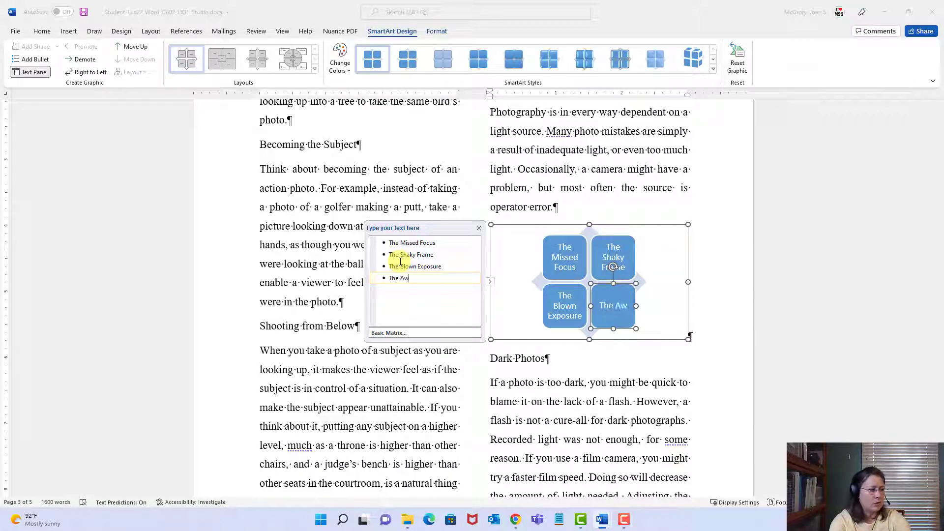
{"action": "type", "text": "kward Pose"}
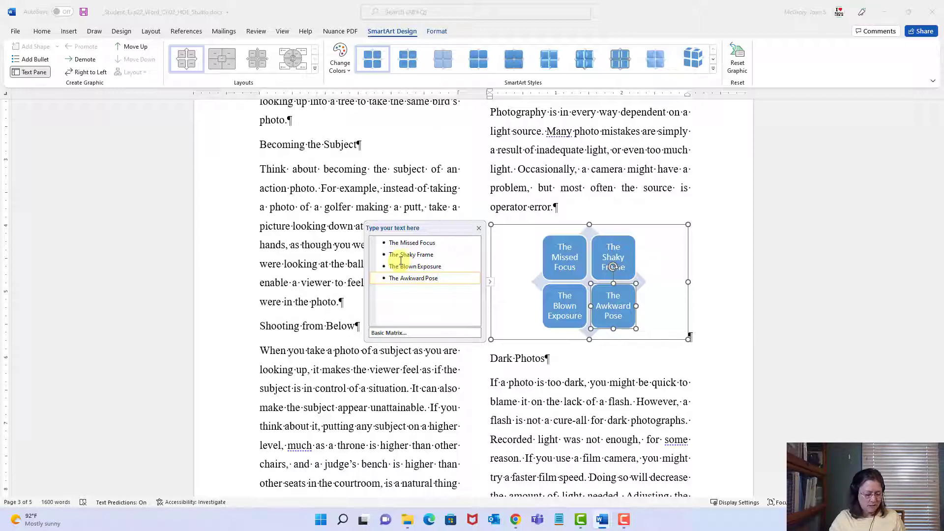
{"action": "left_click", "coordinate": [84, 12]}
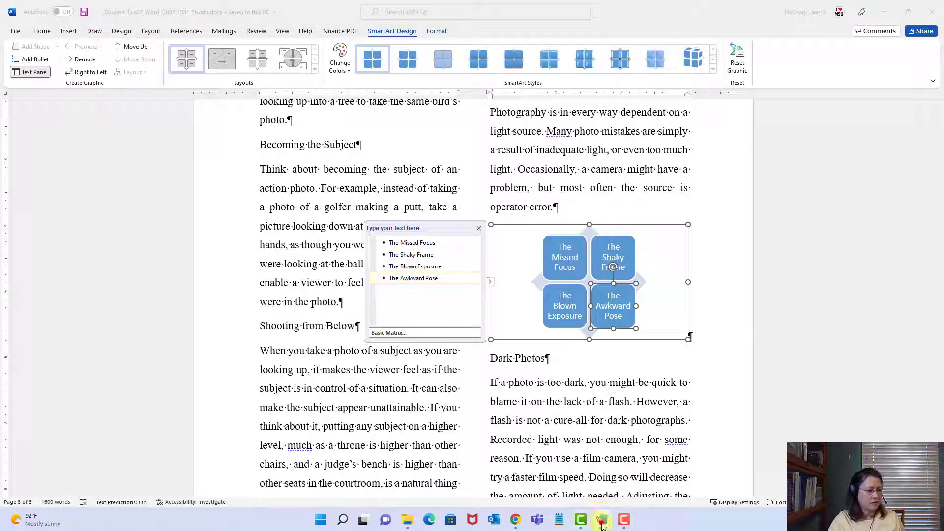
- Switch to the instructions document and read instruction 19 on turning the first line into WordArt
{"action": "mouse_move", "coordinate": [603, 525]}
{"action": "left_click", "coordinate": [562, 481]}
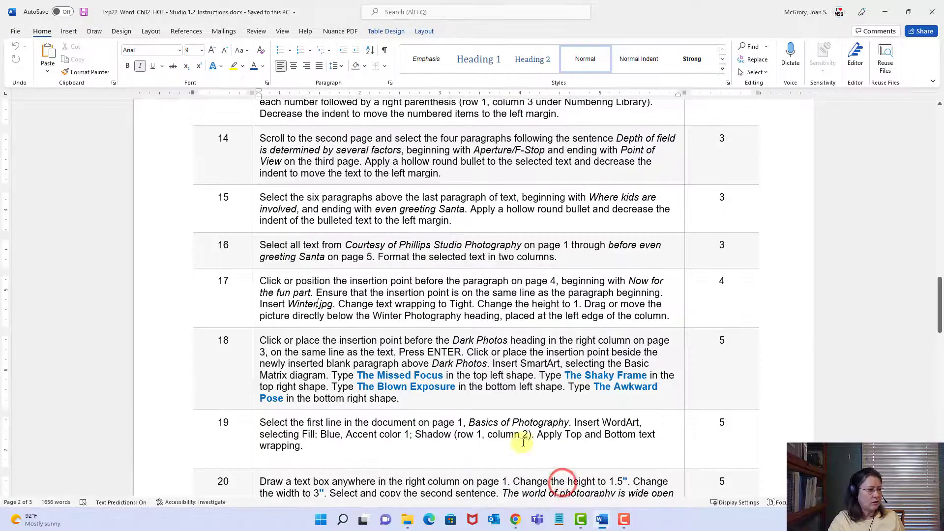
{"action": "scroll", "coordinate": [512, 428], "scroll_direction": "down", "scroll_amount": 3}
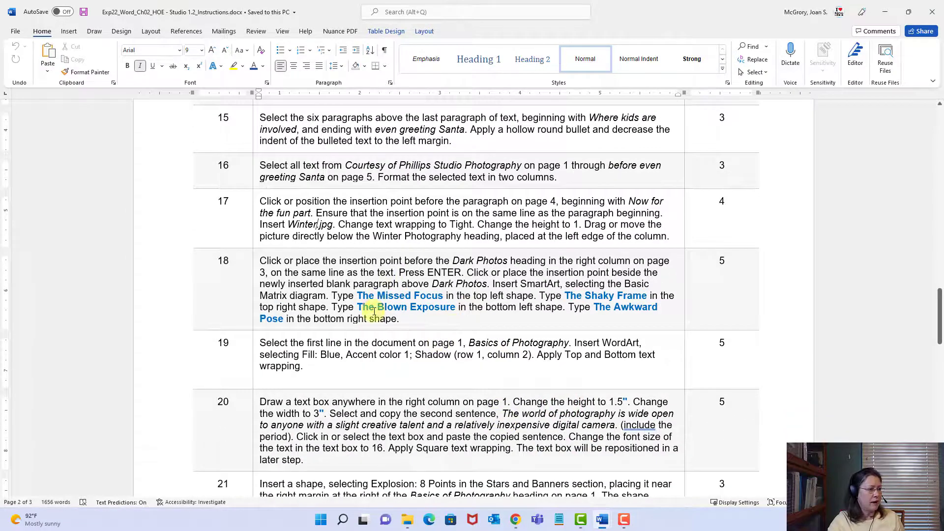
{"action": "scroll", "coordinate": [374, 302], "scroll_direction": "down", "scroll_amount": 5}
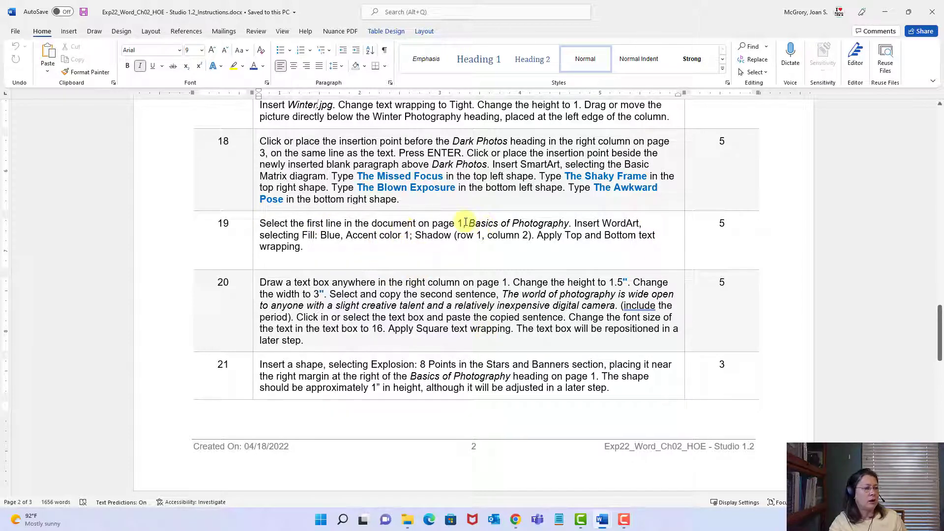
- Return to the student document and deselect the Basic Matrix SmartArt on page 3
{"action": "mouse_move", "coordinate": [605, 516]}
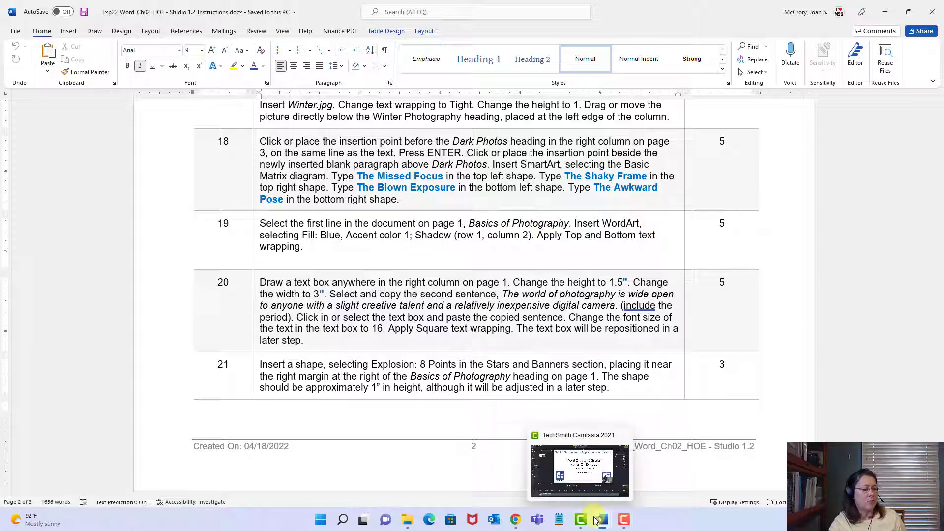
{"action": "left_click", "coordinate": [655, 470]}
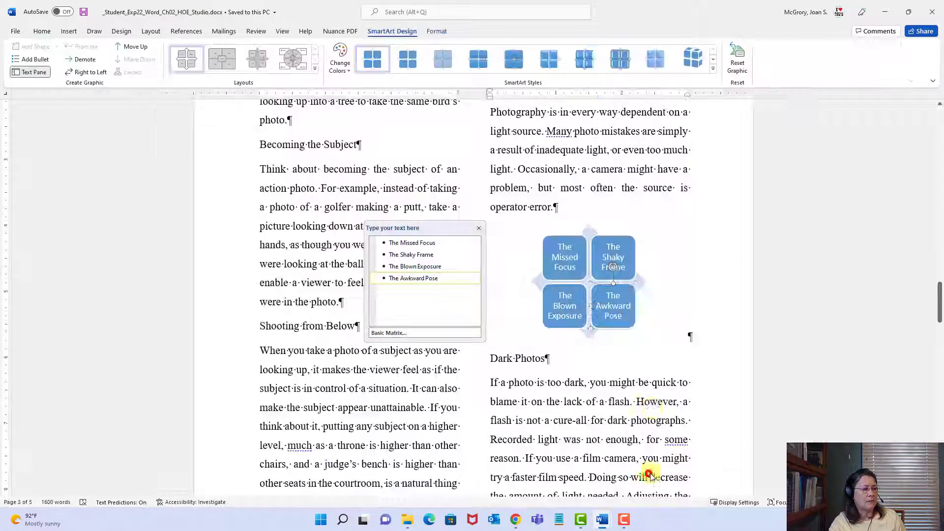
{"action": "left_click", "coordinate": [393, 380]}
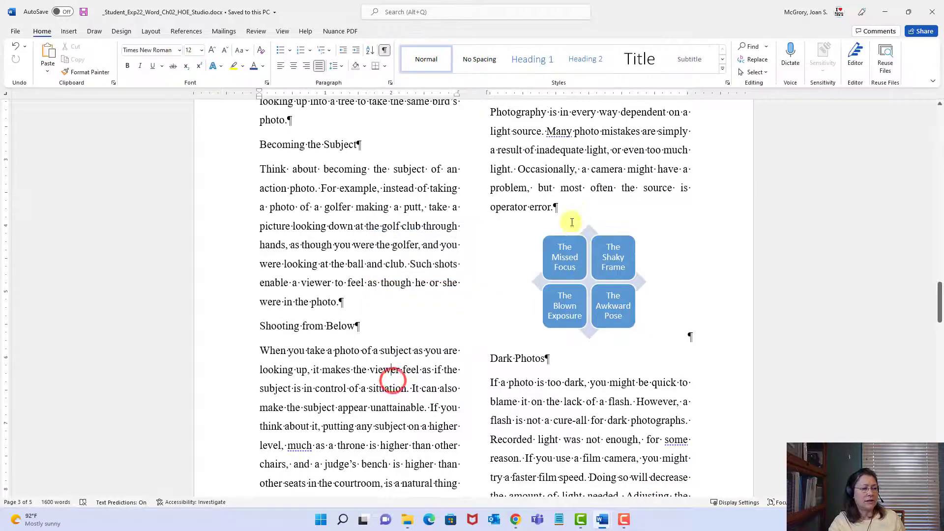
{"action": "left_click", "coordinate": [340, 377]}
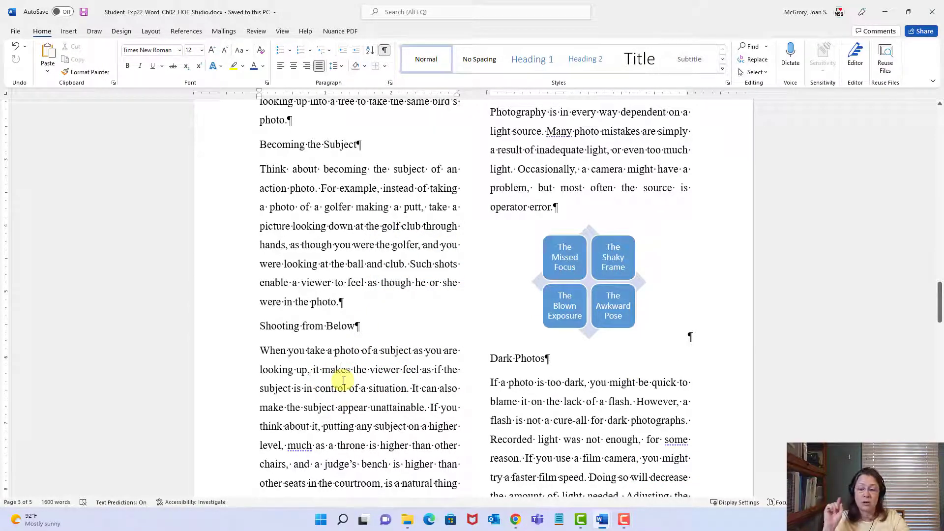
- Go back to the start of the document and select the first line, Basics of Photography
{"action": "key", "text": "ctrl+Home"}
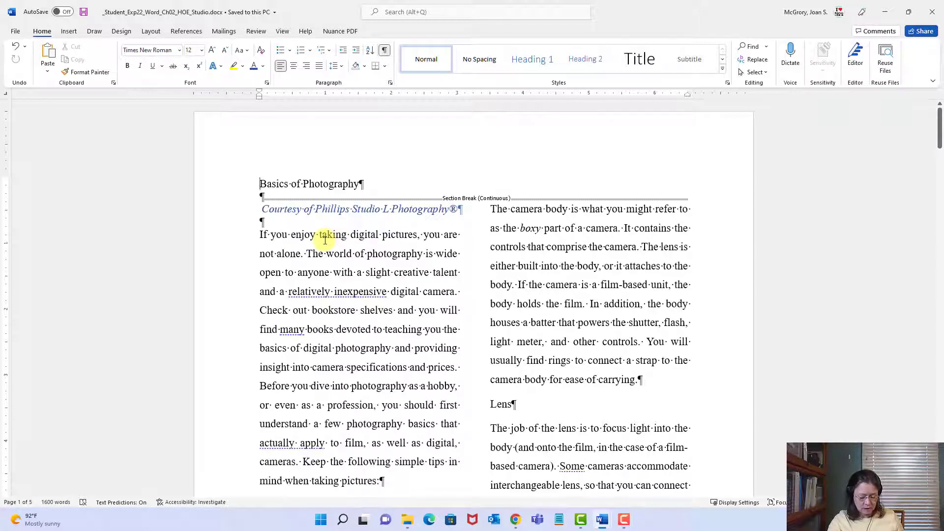
{"action": "left_click", "coordinate": [214, 189]}
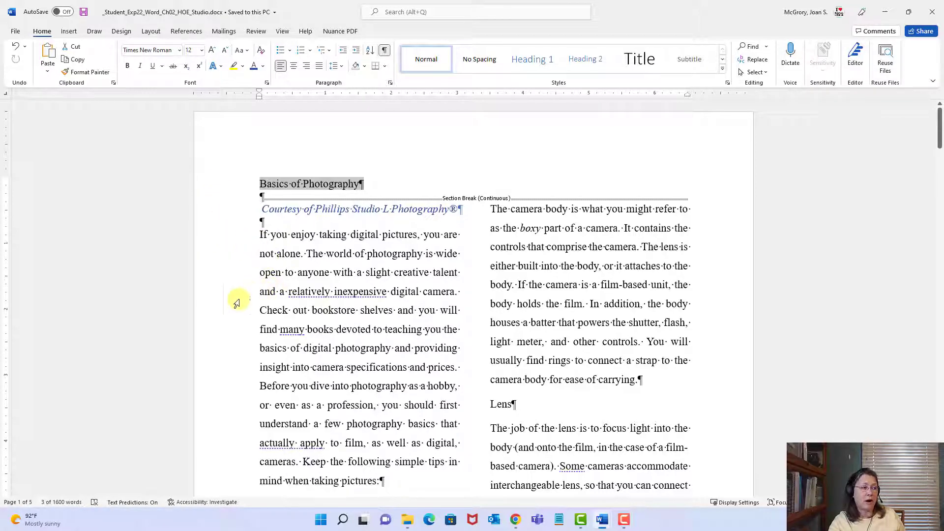
{"action": "left_click", "coordinate": [209, 294]}
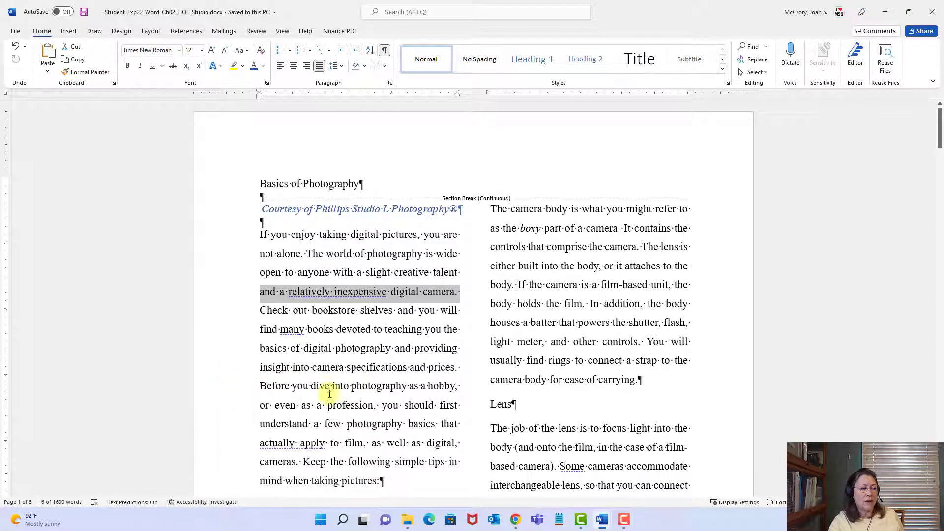
{"action": "left_click", "coordinate": [207, 391]}
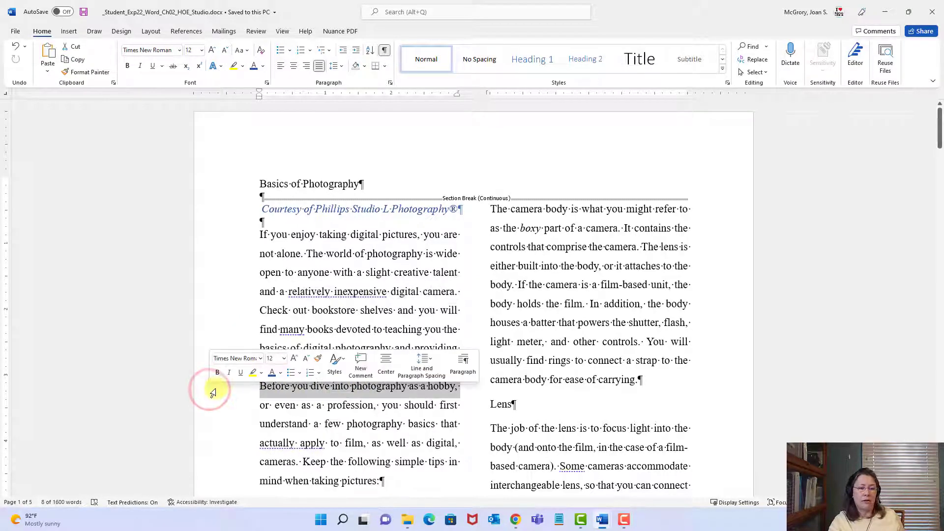
{"action": "left_click", "coordinate": [212, 314]}
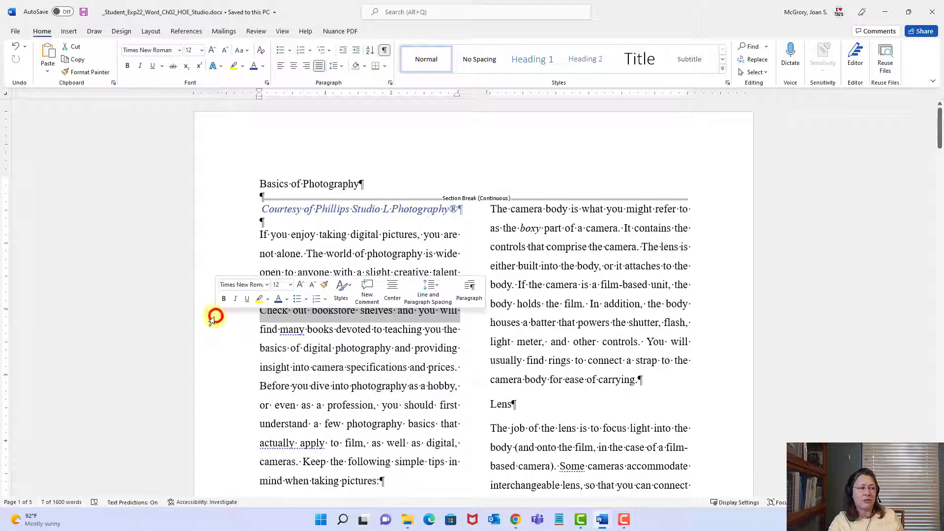
- Turn the first line, Basics of Photography, into WordArt with the Fill: Blue, Accent color 1; Shadow style
{"action": "left_click", "coordinate": [224, 188]}
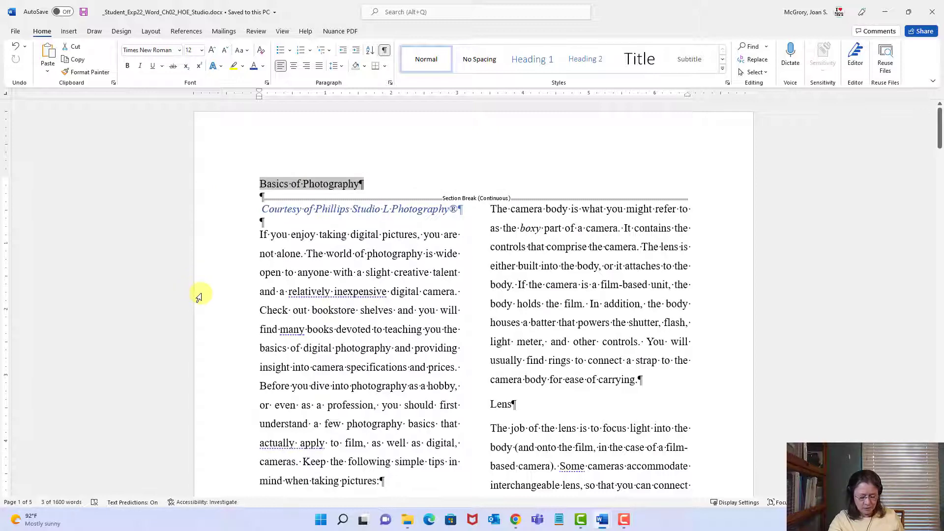
{"action": "left_click", "coordinate": [67, 32]}
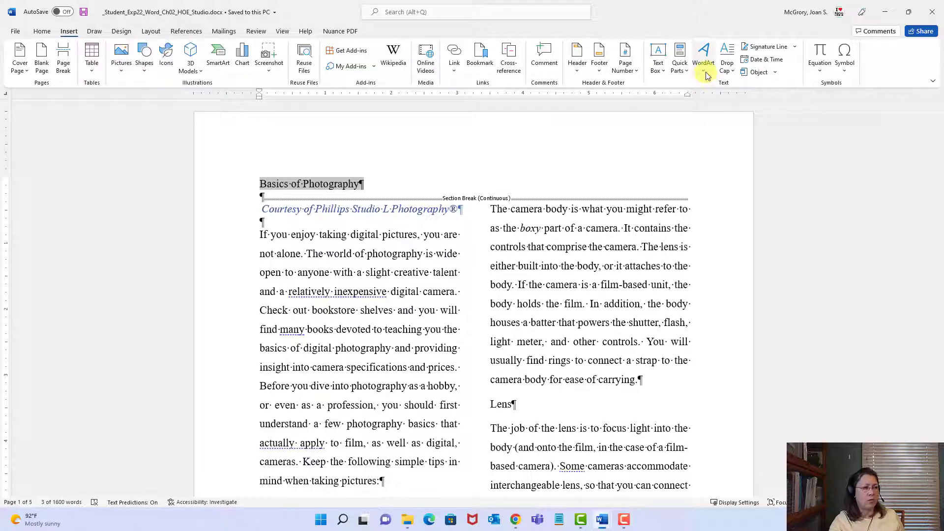
{"action": "left_click", "coordinate": [705, 72]}
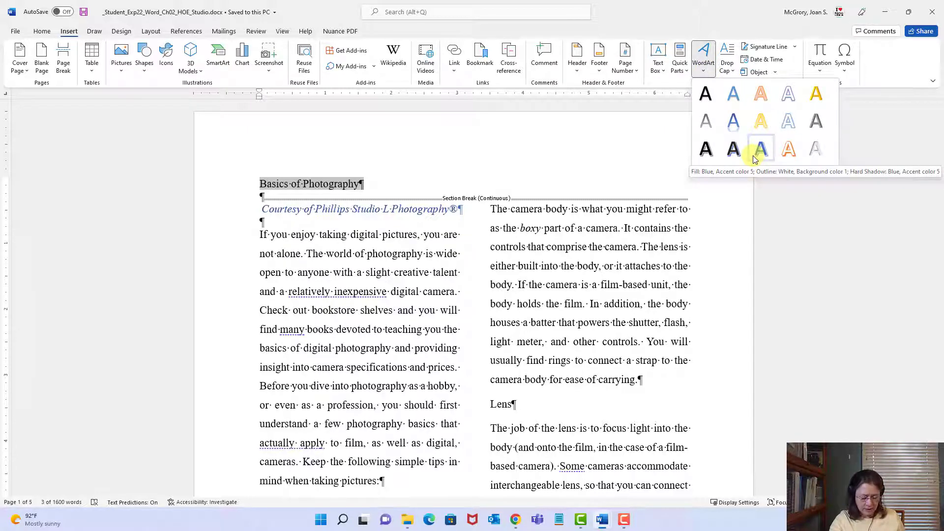
{"action": "left_click", "coordinate": [734, 99]}
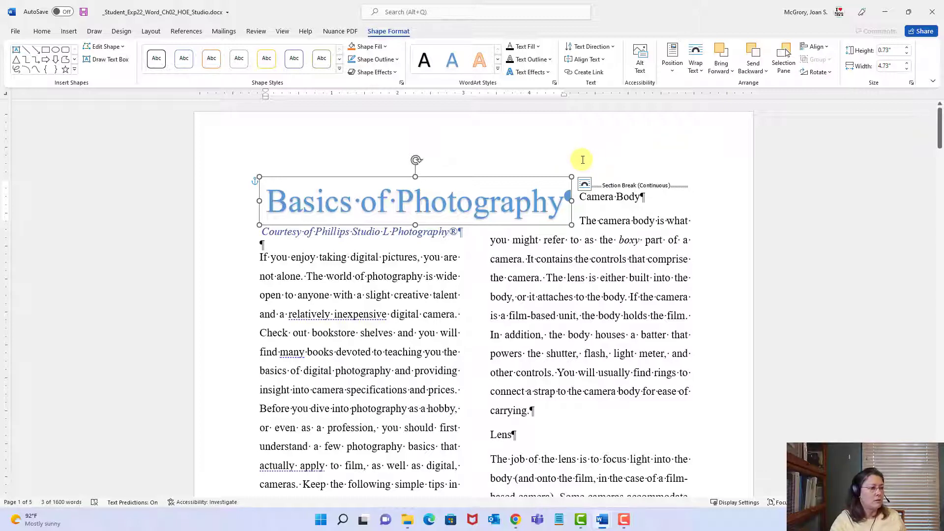
- Apply Top and Bottom text wrapping to the WordArt title and save the document
{"action": "left_click", "coordinate": [587, 189]}
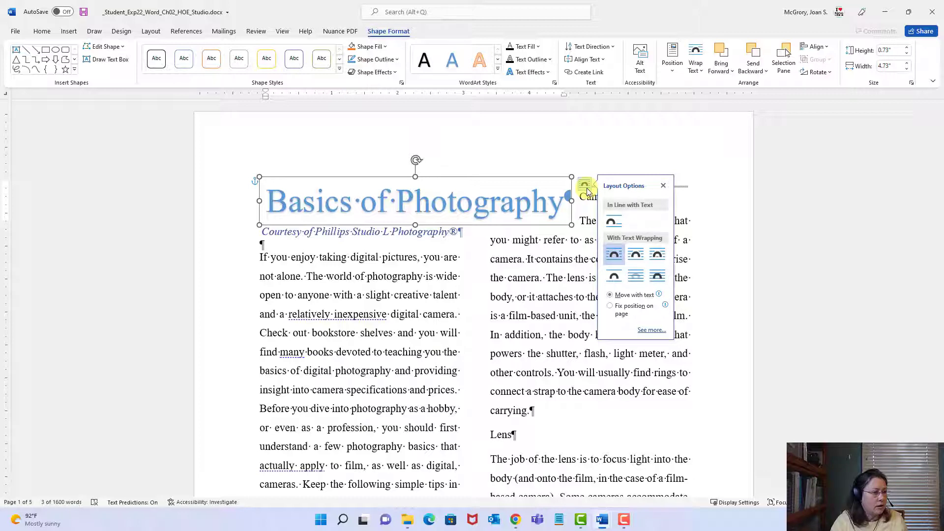
{"action": "left_click", "coordinate": [613, 278]}
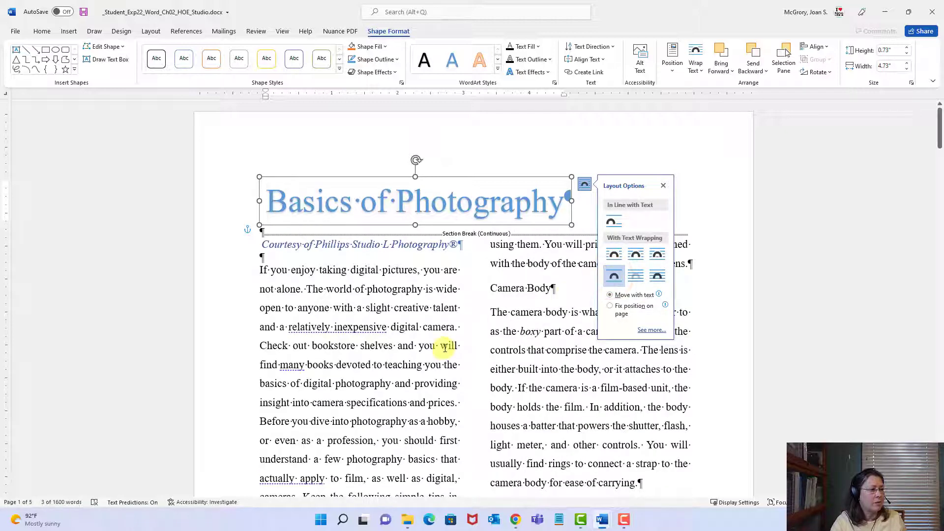
{"action": "left_click", "coordinate": [425, 290]}
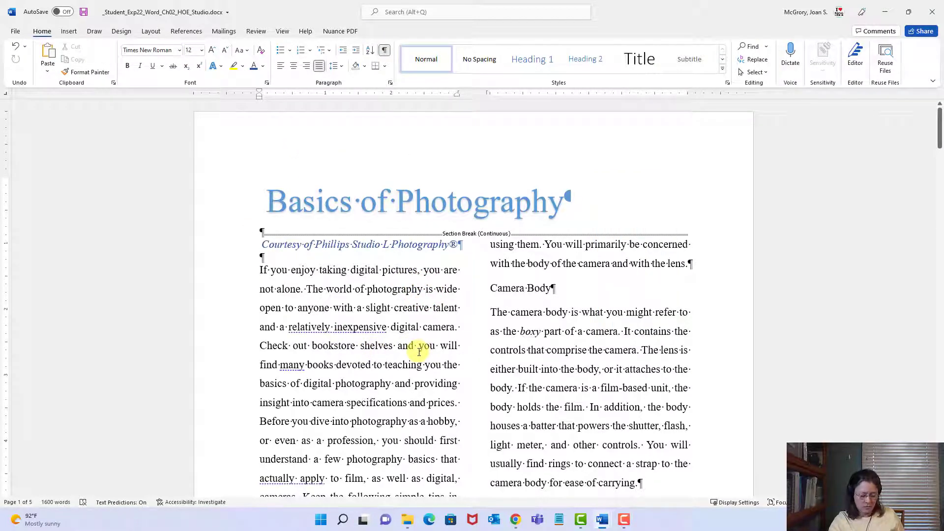
{"action": "left_click", "coordinate": [84, 15]}
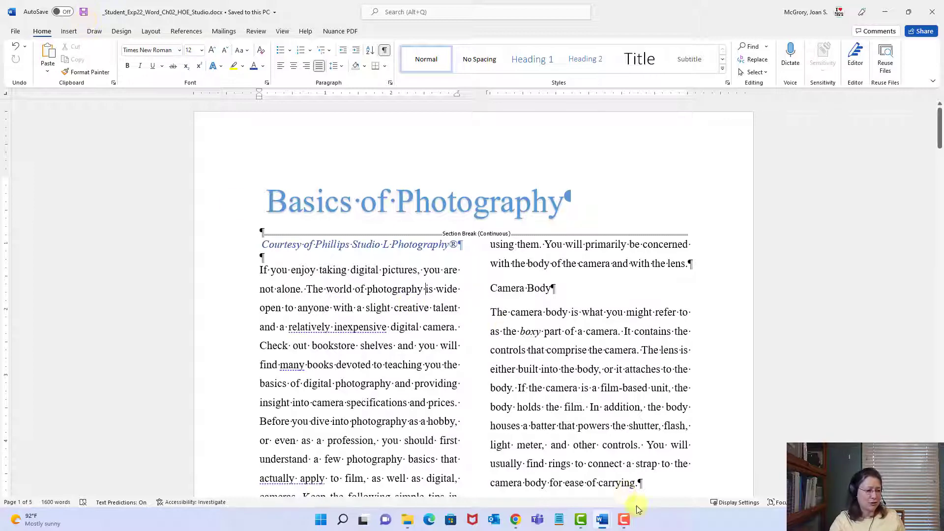
- Read instruction 20 on the text box in the instructions document, and return to the student document
{"action": "mouse_move", "coordinate": [601, 527]}
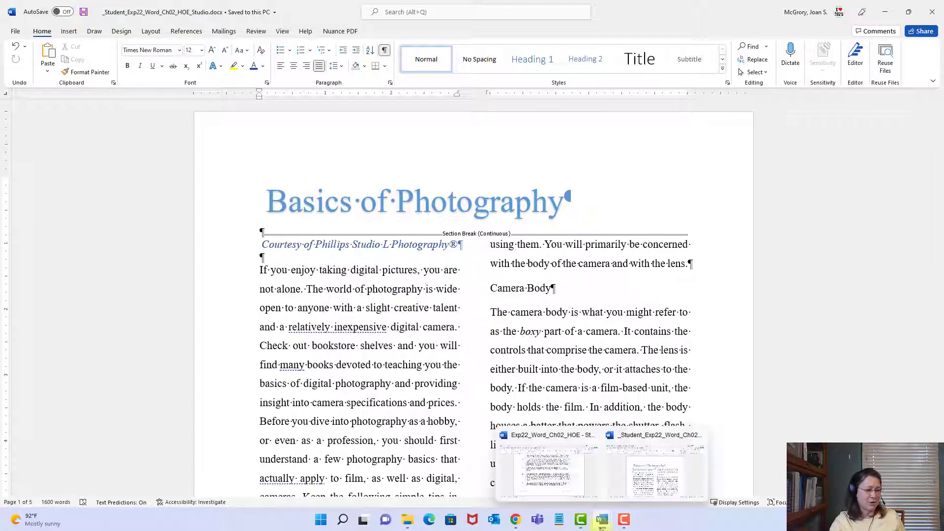
{"action": "left_click", "coordinate": [557, 471]}
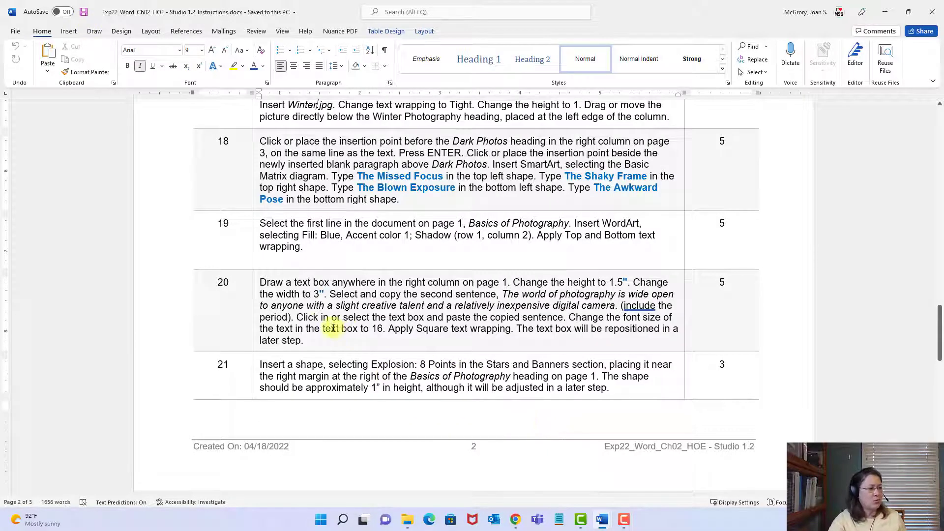
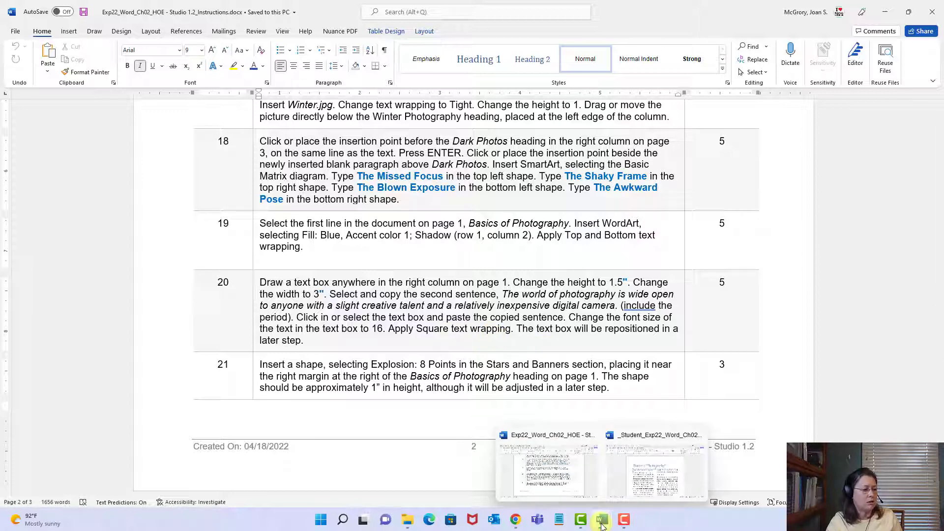
{"action": "mouse_move", "coordinate": [601, 525]}
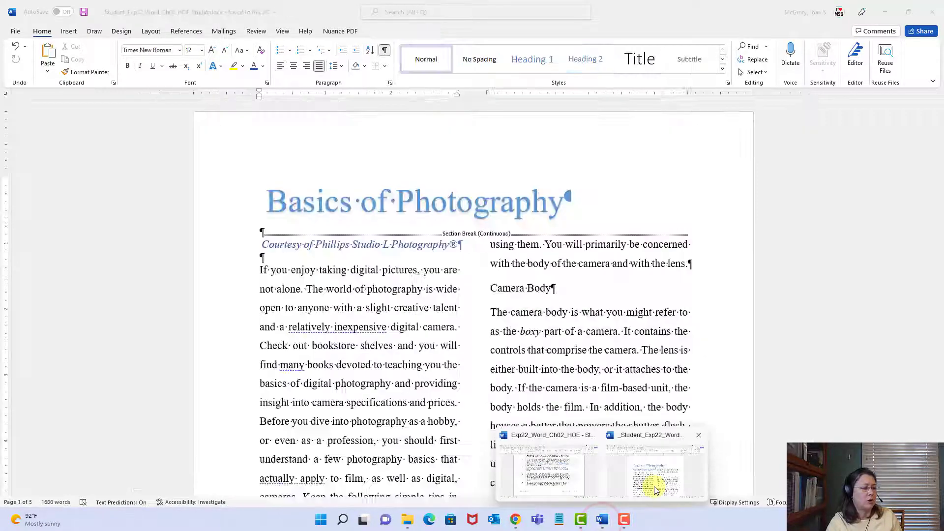
{"action": "left_click", "coordinate": [654, 486]}
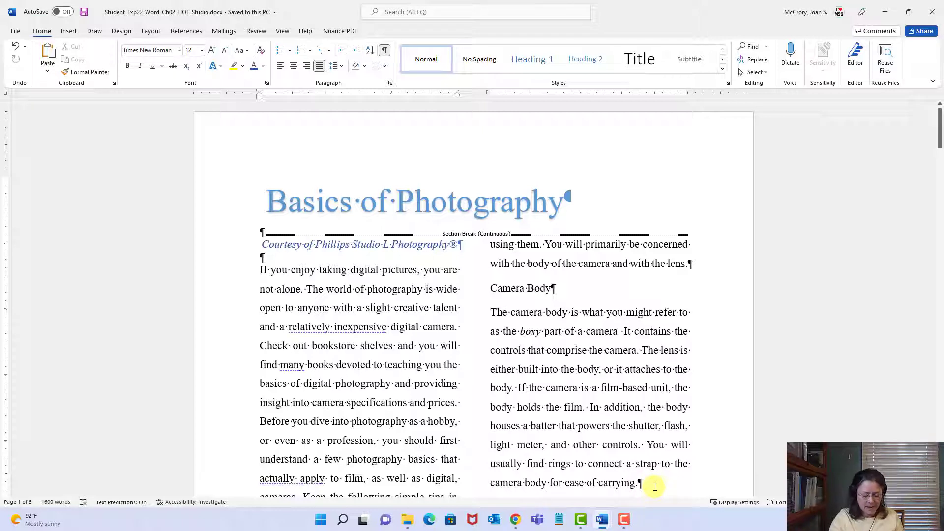
- Draw a text box about 0.34" high and 2.26" wide over the Camera Body paragraph in page 1's right column
{"action": "left_click", "coordinate": [569, 332]}
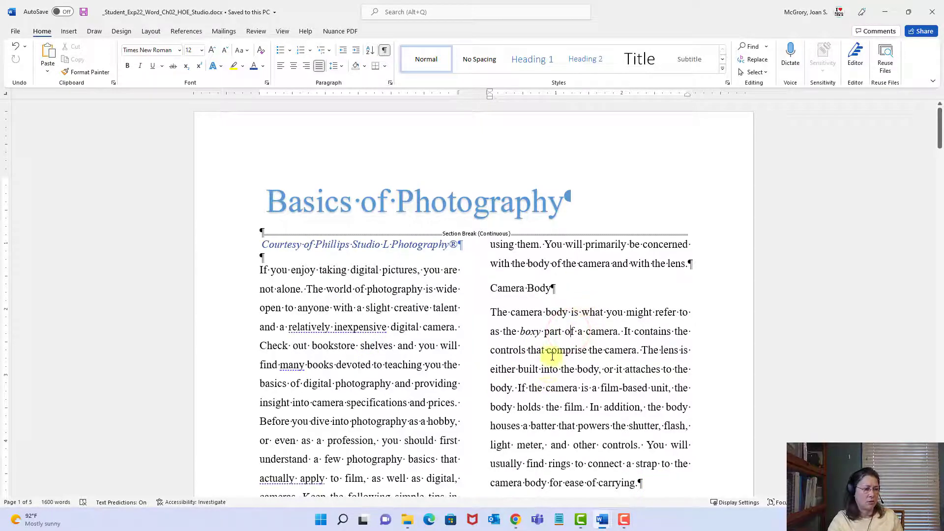
{"action": "left_click", "coordinate": [69, 34]}
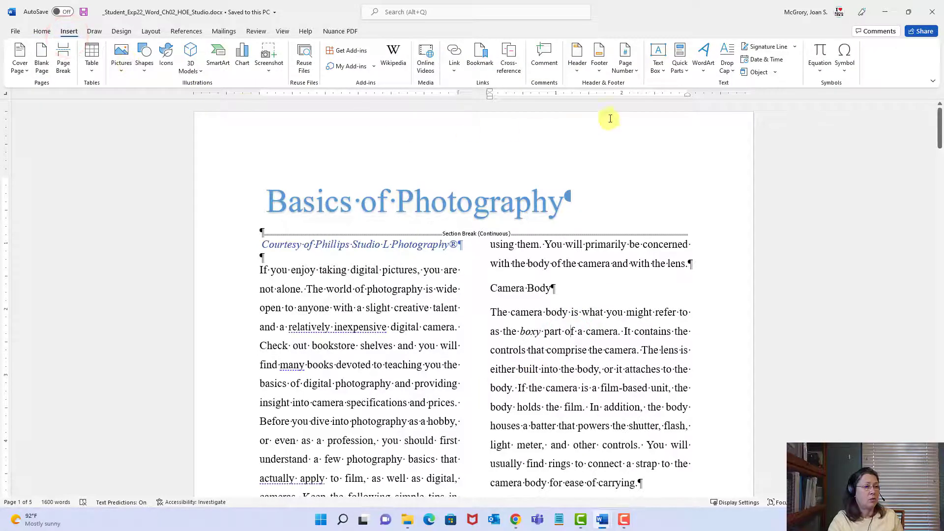
{"action": "left_click", "coordinate": [662, 71]}
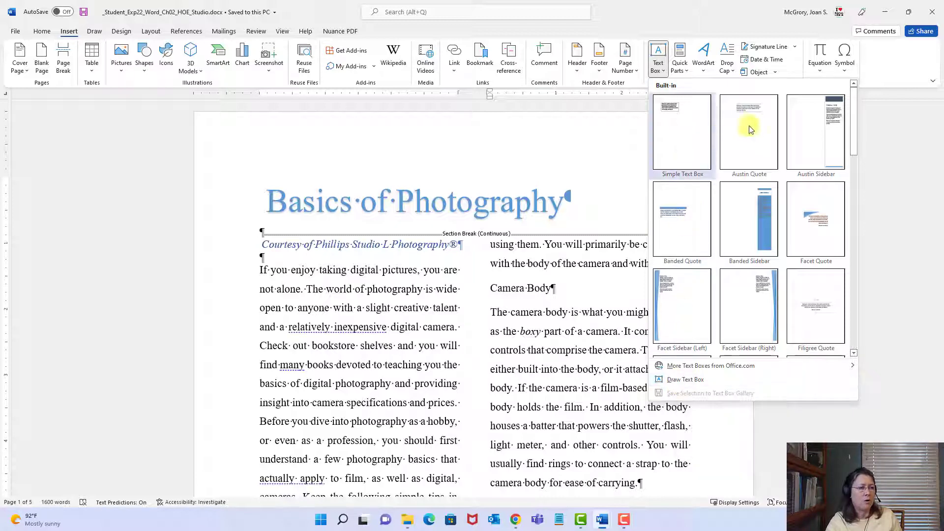
{"action": "left_click", "coordinate": [671, 380]}
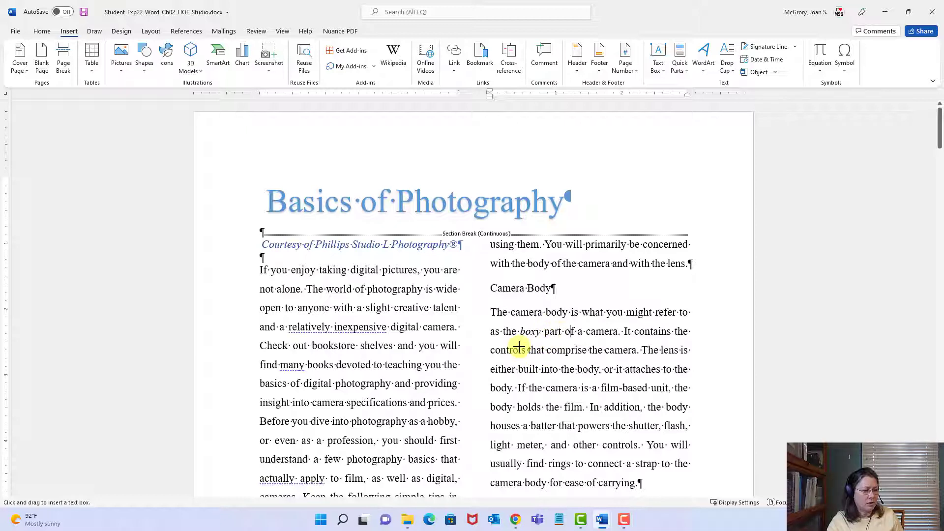
{"action": "left_click_drag", "start_coordinate": [494, 346], "coordinate": [644, 369]}
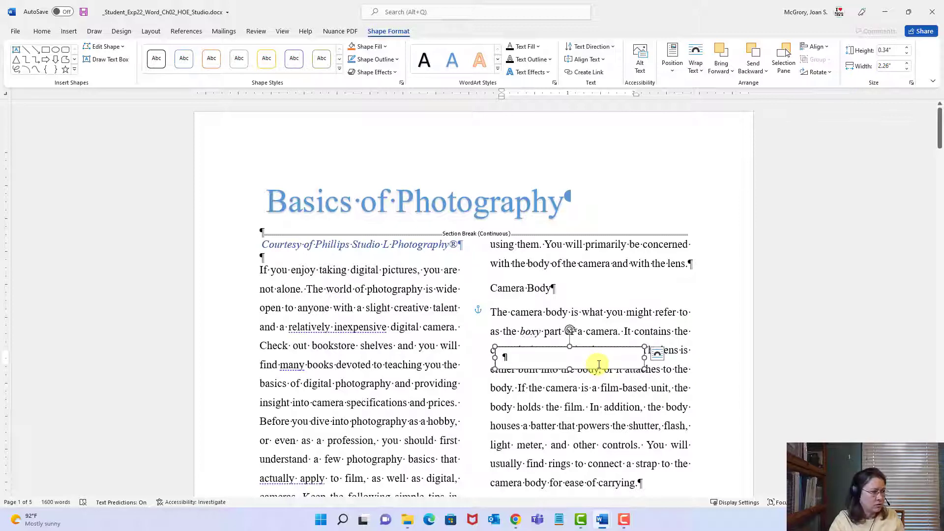
- Select the second sentence on page 1, from "The world of photography" through "digital camera." including the period
{"action": "left_click_drag", "start_coordinate": [306, 289], "coordinate": [457, 330]}
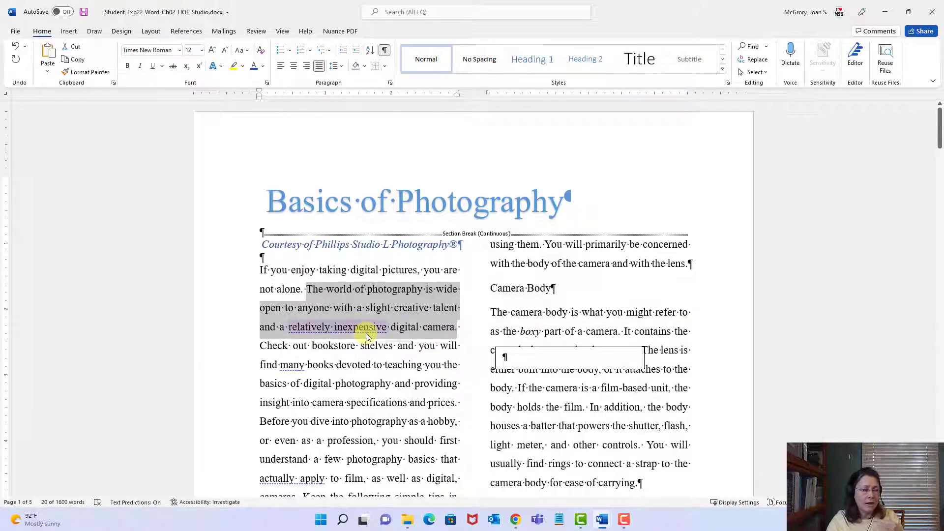
{"action": "left_click", "coordinate": [406, 289]}
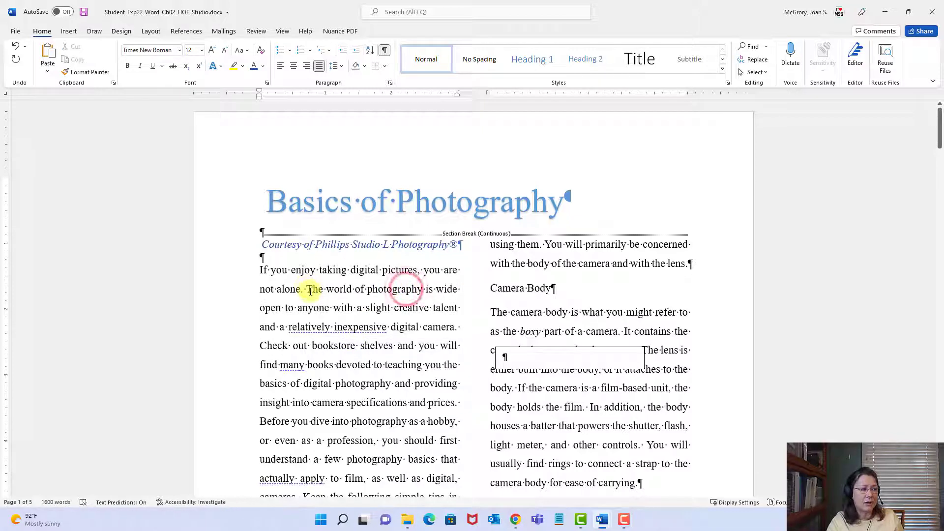
{"action": "left_click", "coordinate": [307, 289]}
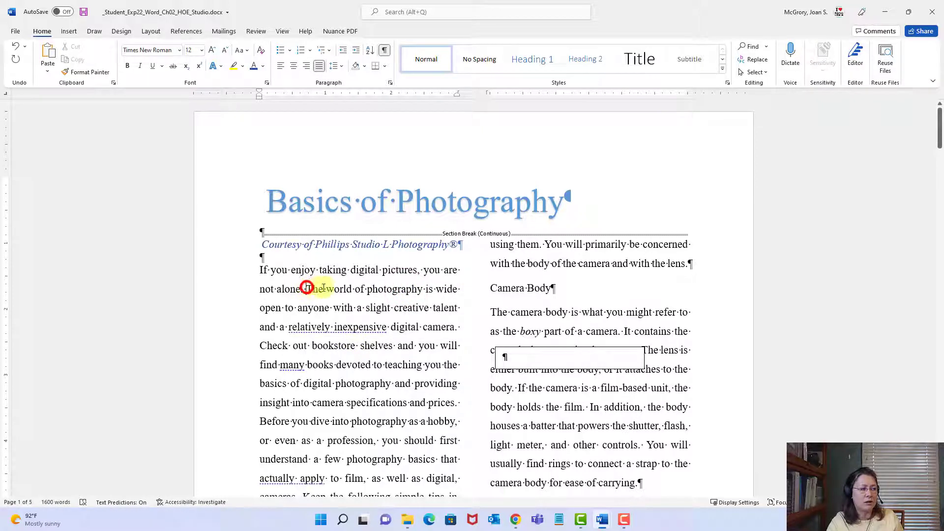
{"action": "left_click", "coordinate": [451, 328], "text": "shift"}
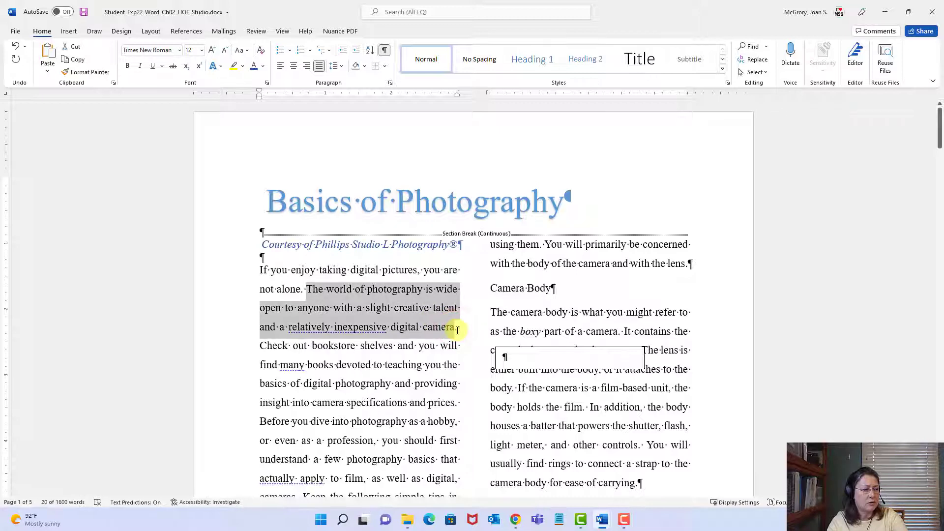
{"action": "left_click", "coordinate": [455, 330], "text": "shift"}
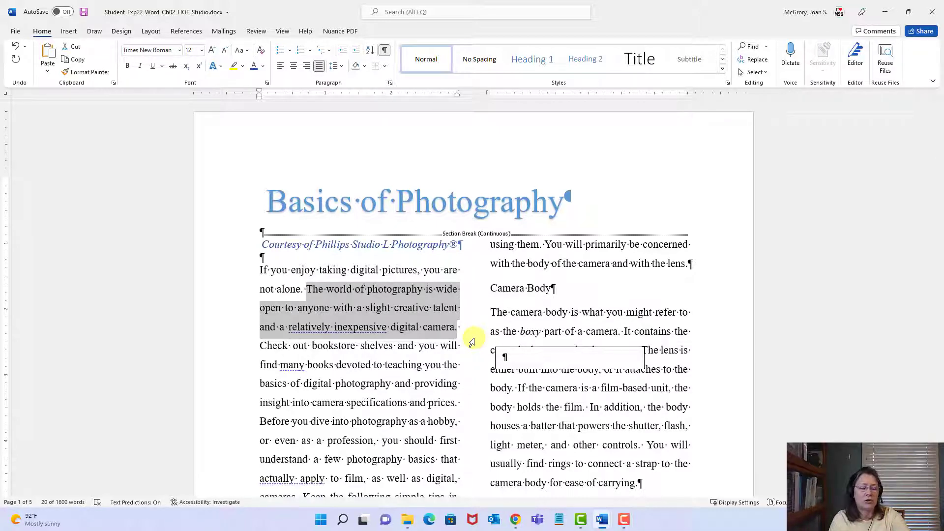
{"action": "key", "text": "shift+Left"}
{"action": "key", "text": "shift+Left"}
{"action": "key", "text": "shift+Left"}
{"action": "key", "text": "shift+Left"}
{"action": "key", "text": "shift+Left"}
{"action": "key", "text": "shift+Left"}
{"action": "key", "text": "shift+Left"}
{"action": "key", "text": "shift+Left"}
{"action": "key", "text": "shift+Left"}
{"action": "key", "text": "shift+Left"}
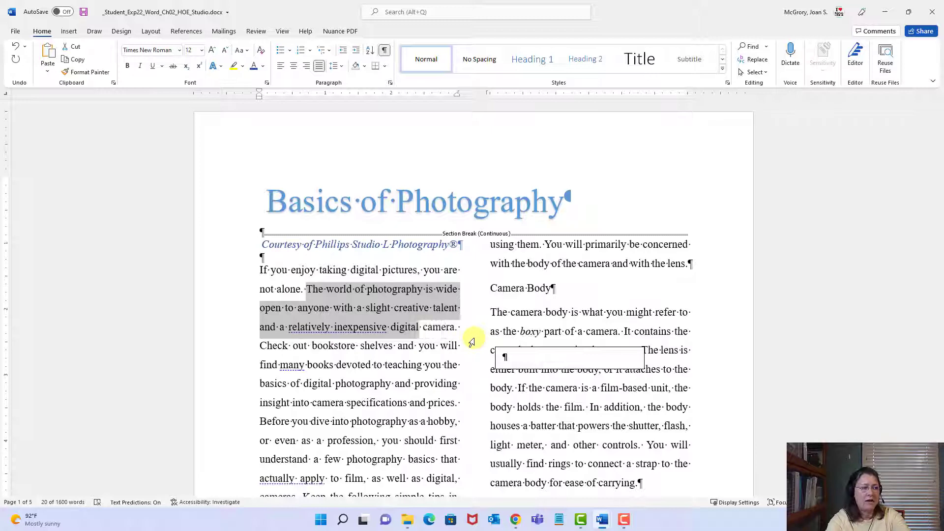
{"action": "key", "text": "shift+Right"}
{"action": "key", "text": "shift+Right"}
{"action": "key", "text": "shift+Right"}
{"action": "key", "text": "shift+Right"}
{"action": "key", "text": "shift+Right"}
{"action": "key", "text": "shift+Right"}
{"action": "key", "text": "shift+Right"}
{"action": "key", "text": "shift+Right"}
{"action": "key", "text": "shift+Right"}
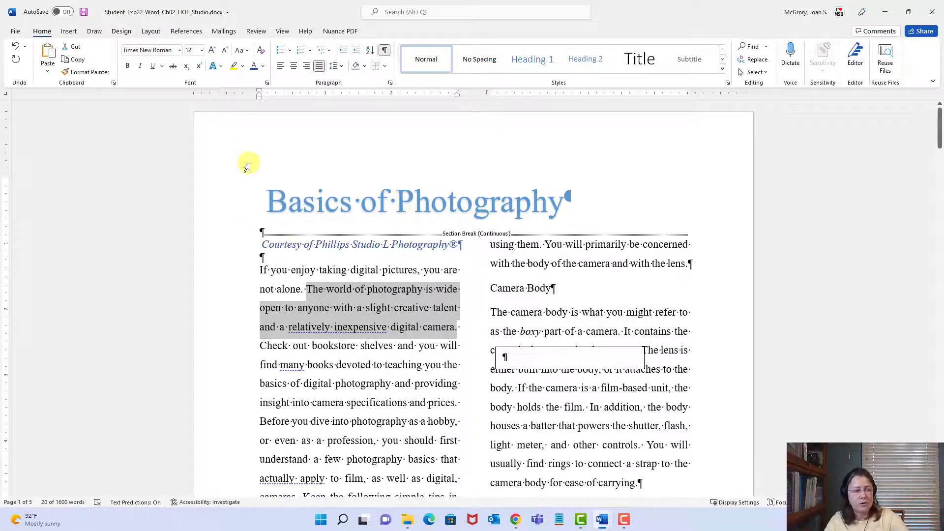
- Copy the selected sentence into the text box and set the box's text to font size 16
{"action": "left_click", "coordinate": [536, 356]}
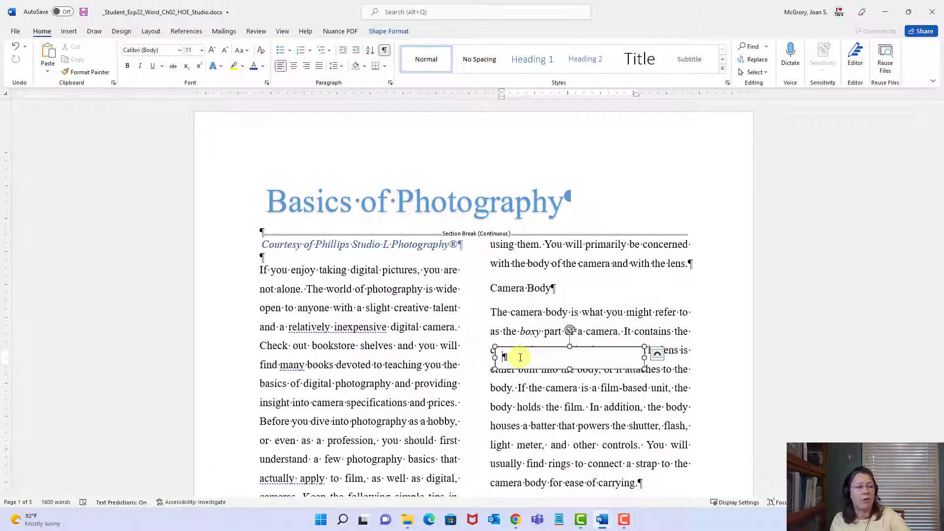
{"action": "type", "text": "The world of photography is"}
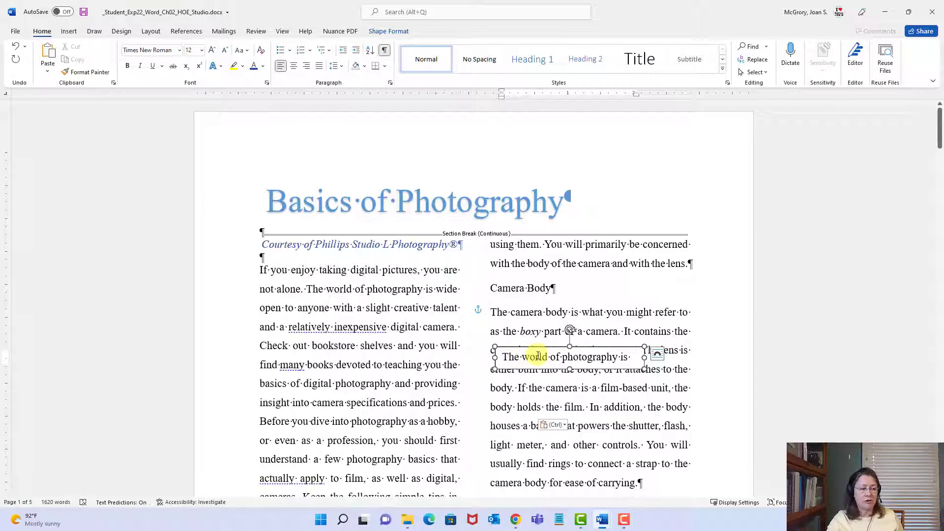
{"action": "triple_click", "coordinate": [537, 357]}
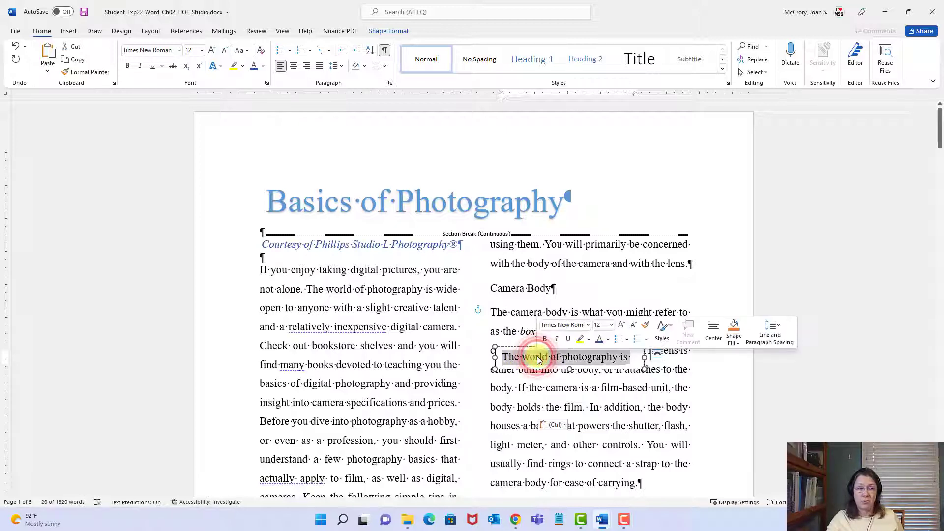
{"action": "left_click", "coordinate": [202, 50]}
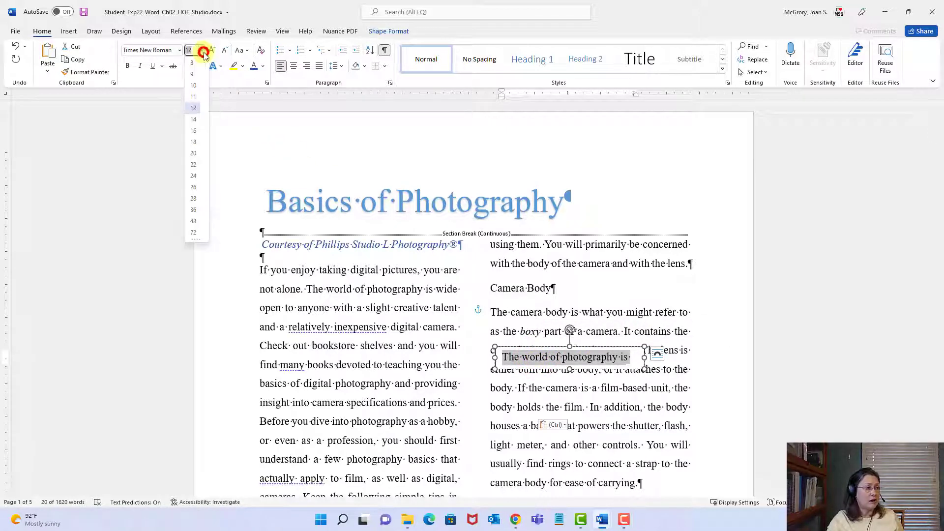
{"action": "left_click", "coordinate": [194, 130]}
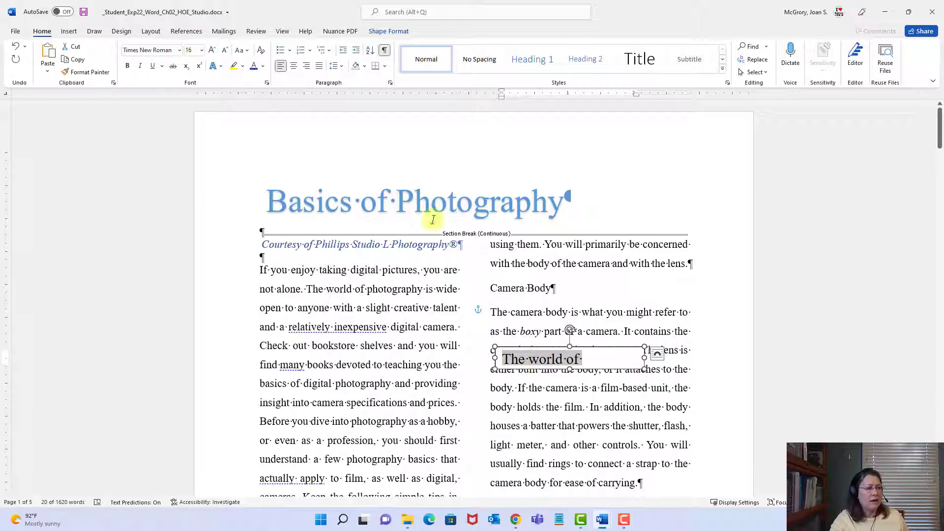
- Enlarge the text box to about 1.15" high and 2.88" wide, and shift it slightly up within the right column
{"action": "left_click", "coordinate": [396, 33]}
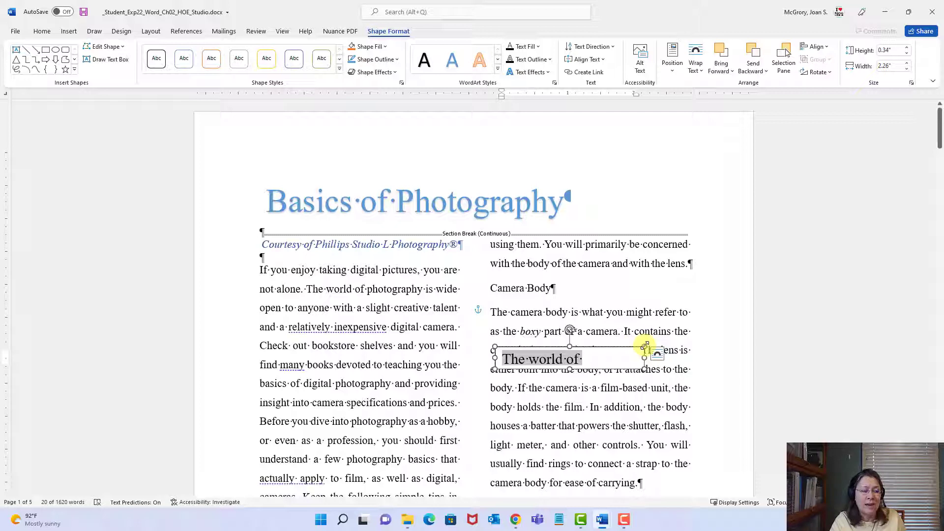
{"action": "left_click_drag", "start_coordinate": [644, 345], "coordinate": [686, 406]}
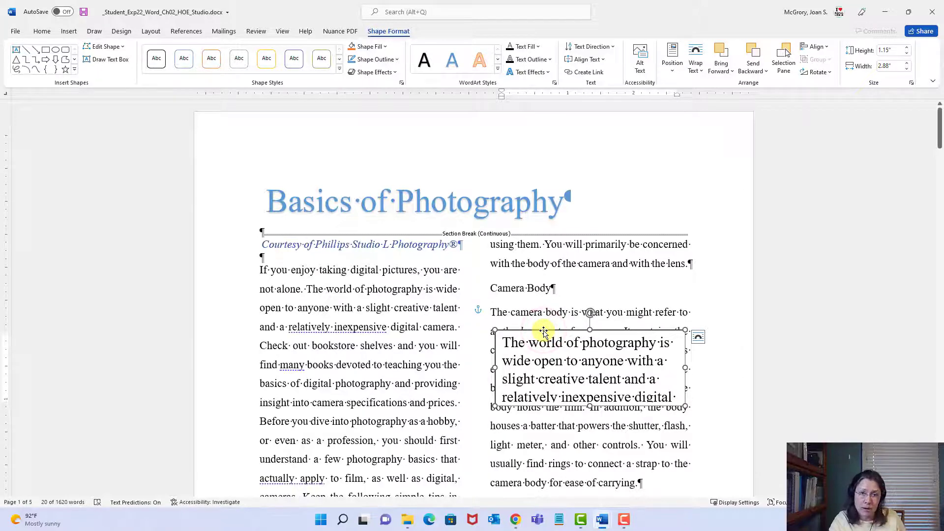
{"action": "mouse_move", "coordinate": [544, 333]}
{"action": "left_mouse_down"}
{"action": "mouse_move", "coordinate": [592, 311]}
{"action": "mouse_move", "coordinate": [515, 336]}
{"action": "mouse_move", "coordinate": [524, 277]}
{"action": "mouse_move", "coordinate": [561, 308]}
{"action": "mouse_move", "coordinate": [537, 327]}
{"action": "left_mouse_up"}
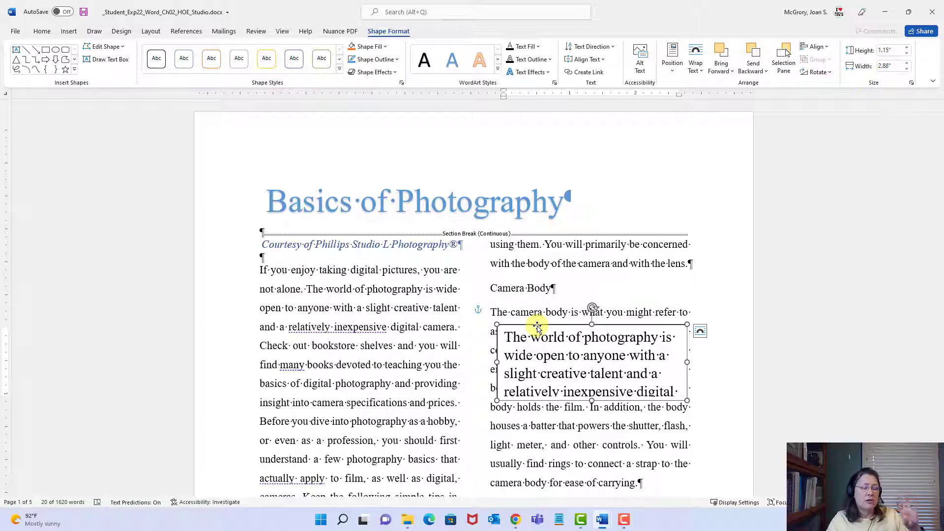
- Set the text box's height to 1.5" and its width to 3"
{"action": "left_click", "coordinate": [891, 50]}
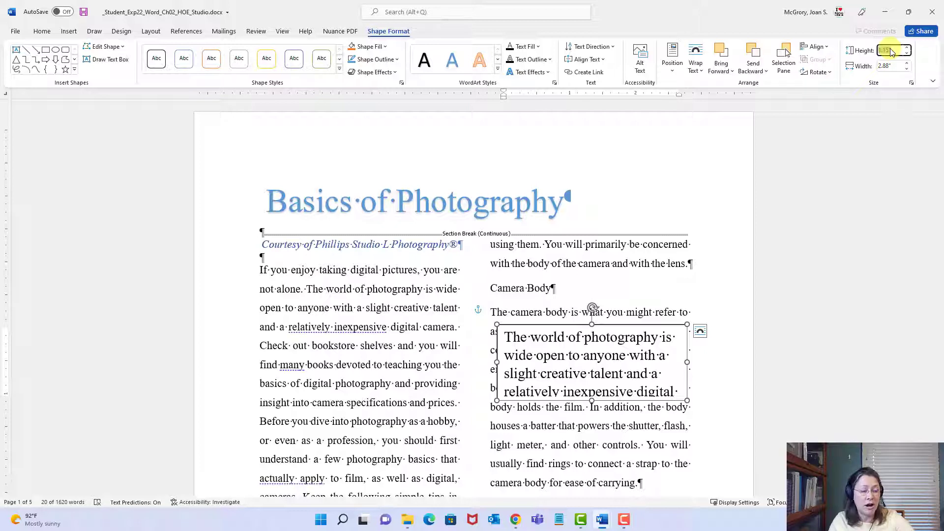
{"action": "type", "text": "1"}
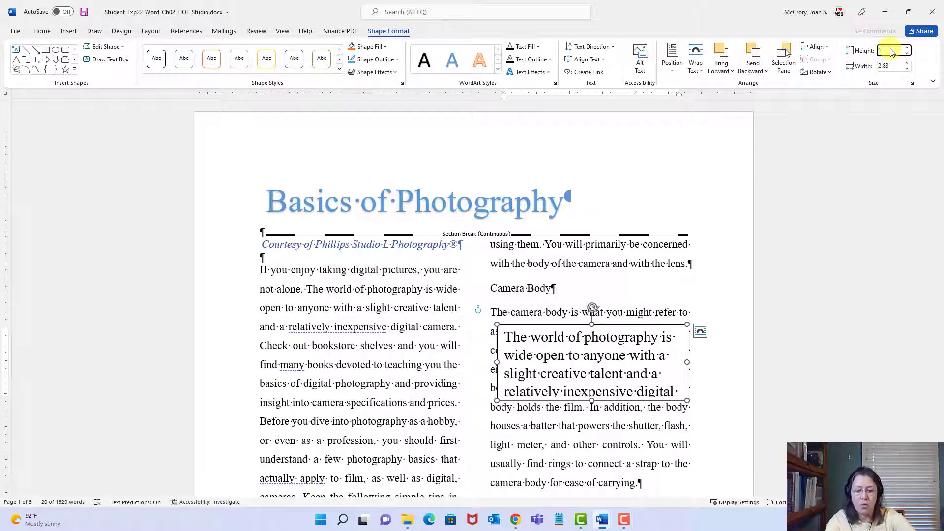
{"action": "type", "text": ".5"}
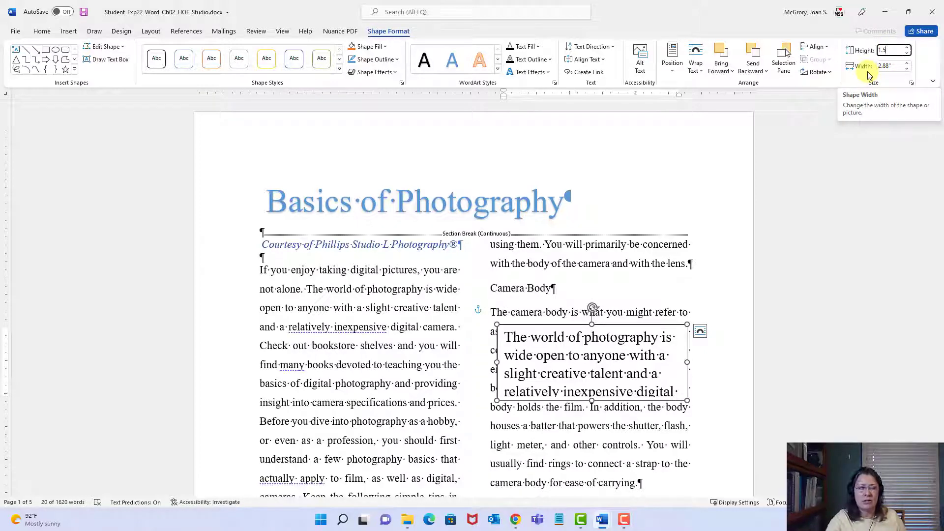
{"action": "key", "text": "Return"}
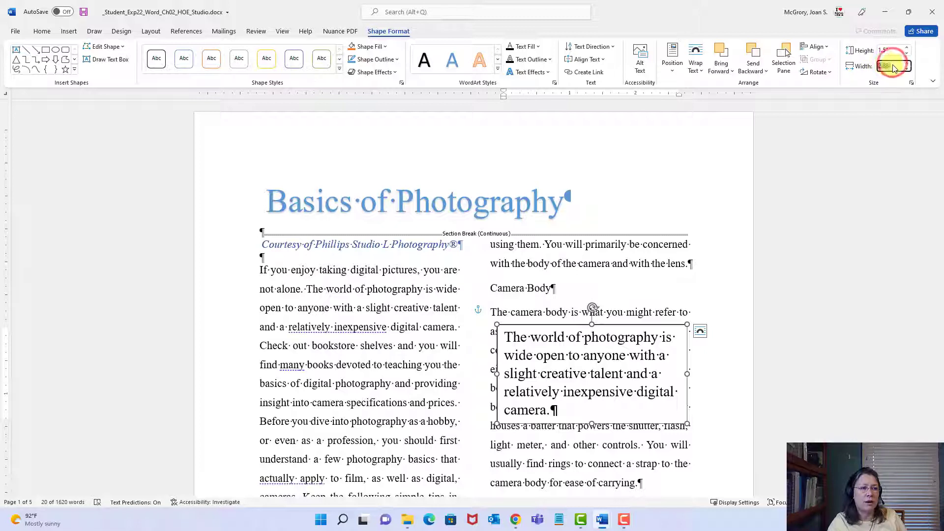
{"action": "type", "text": "3"}
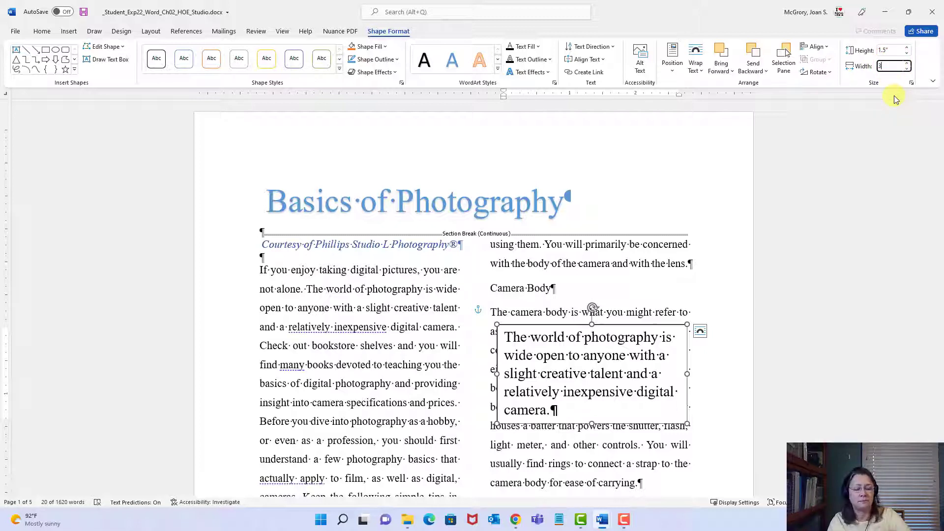
{"action": "key", "text": "Return"}
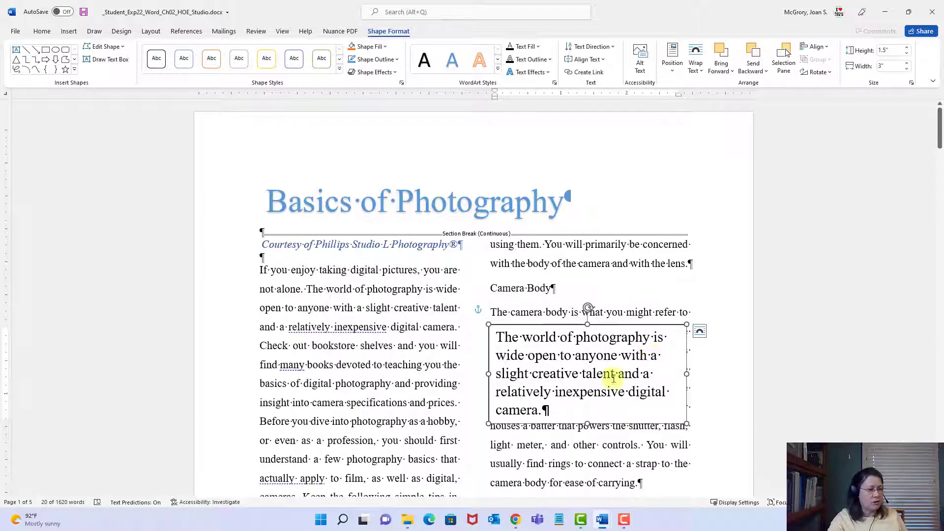
- Apply Square text wrapping to the text box and save the document
{"action": "left_click", "coordinate": [701, 334]}
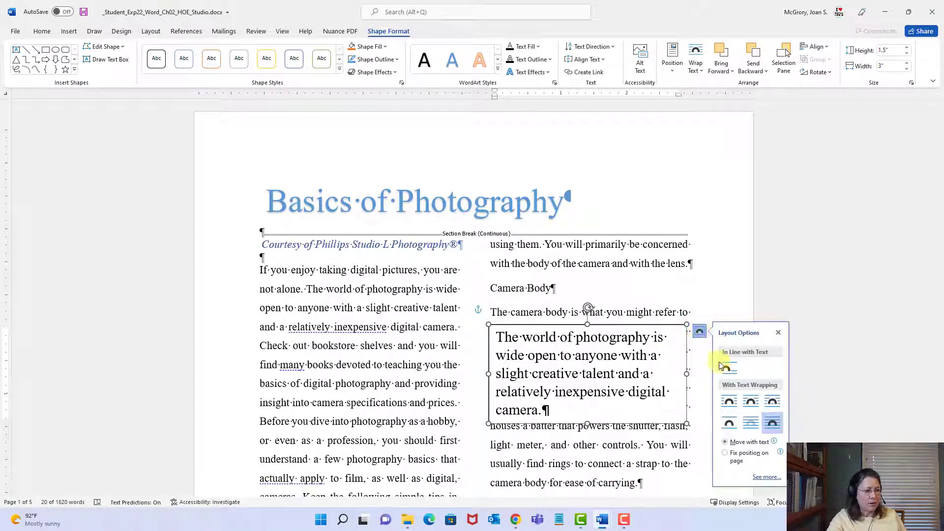
{"action": "left_click", "coordinate": [728, 403]}
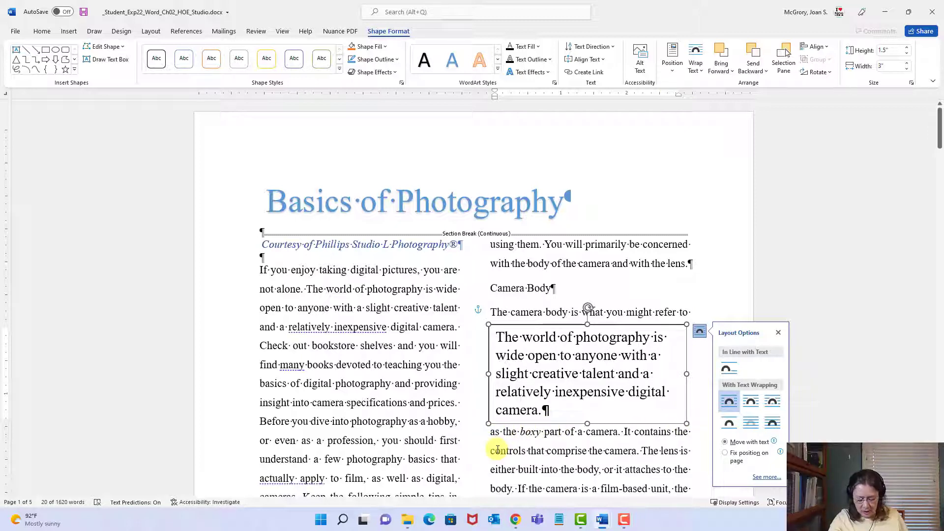
{"action": "left_click", "coordinate": [586, 451]}
{"action": "left_click", "coordinate": [84, 13]}
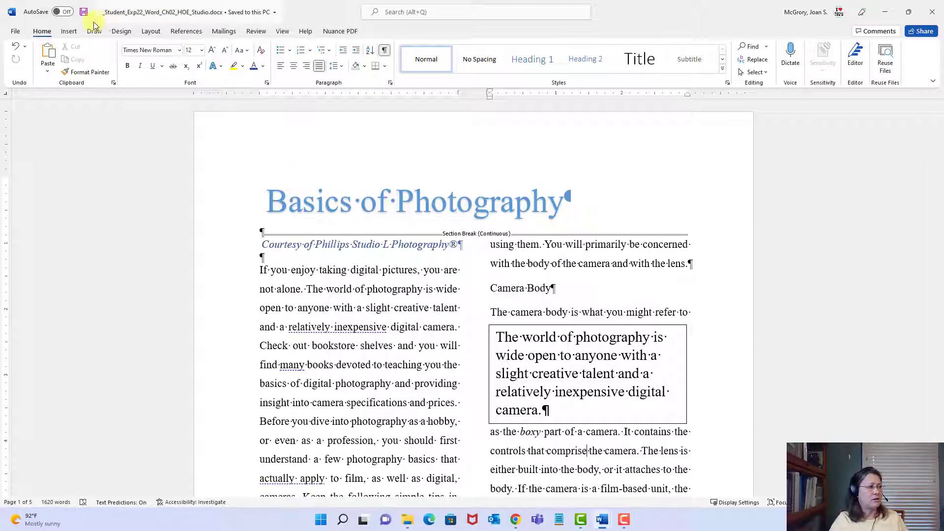
{"action": "left_click", "coordinate": [83, 11]}
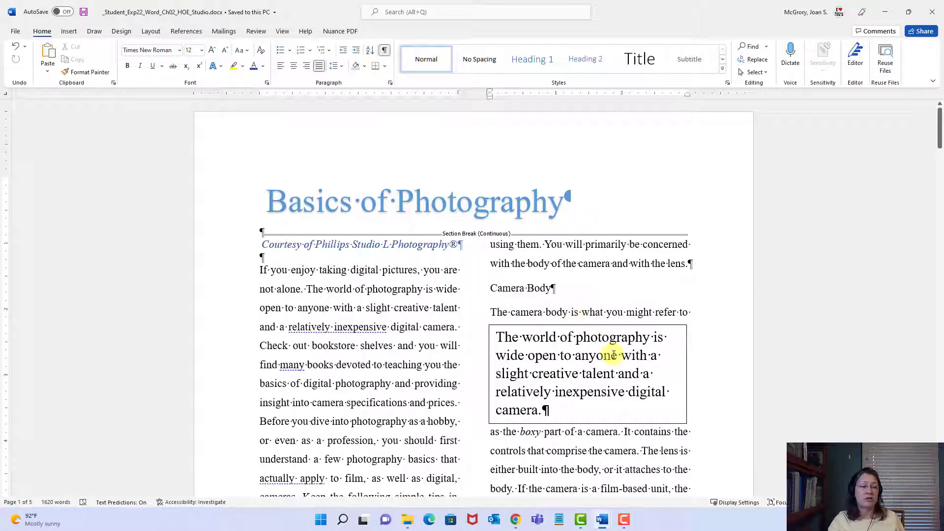
- Read instruction 21 on the explosion shape in the instructions document, and return to the student document
{"action": "mouse_move", "coordinate": [605, 522]}
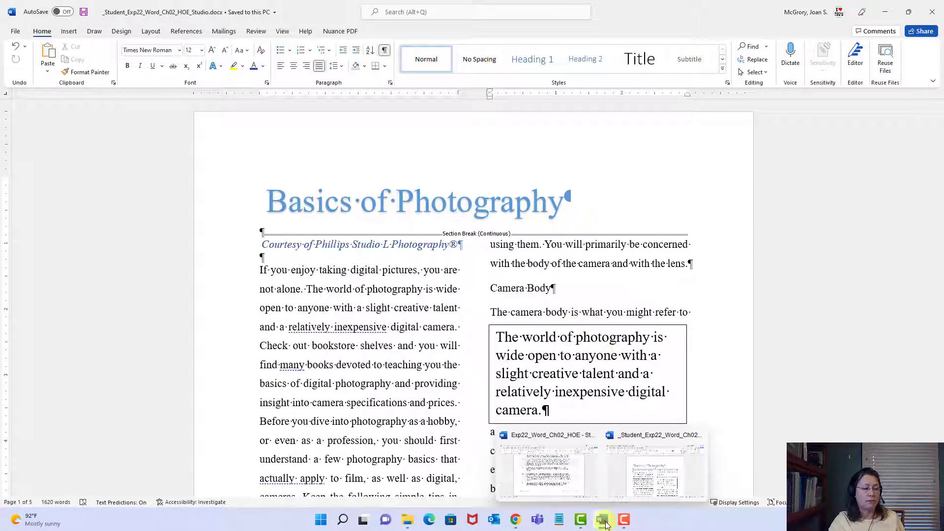
{"action": "left_click", "coordinate": [544, 475]}
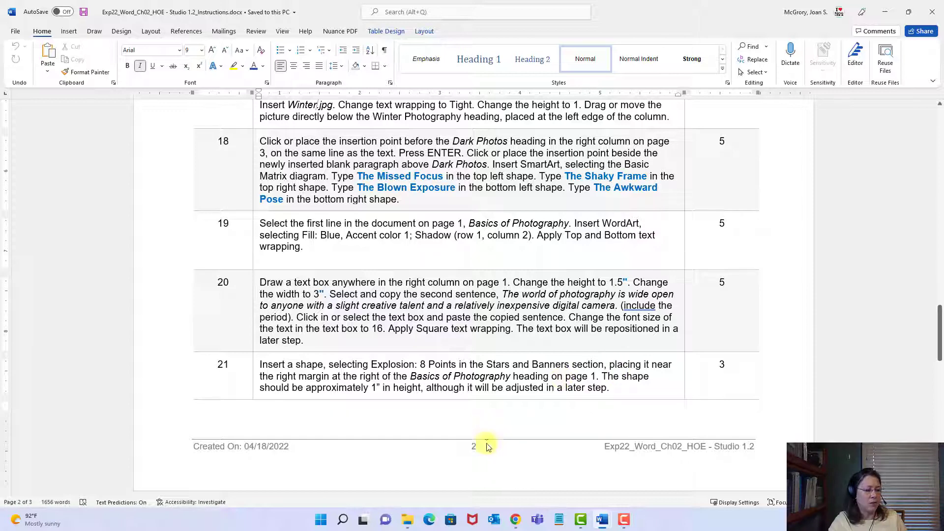
{"action": "mouse_move", "coordinate": [602, 522]}
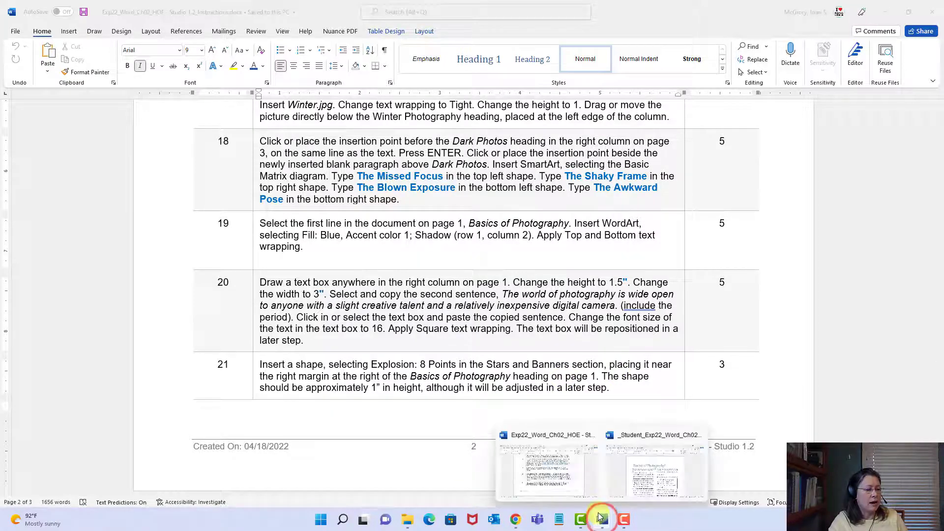
{"action": "left_click", "coordinate": [651, 484]}
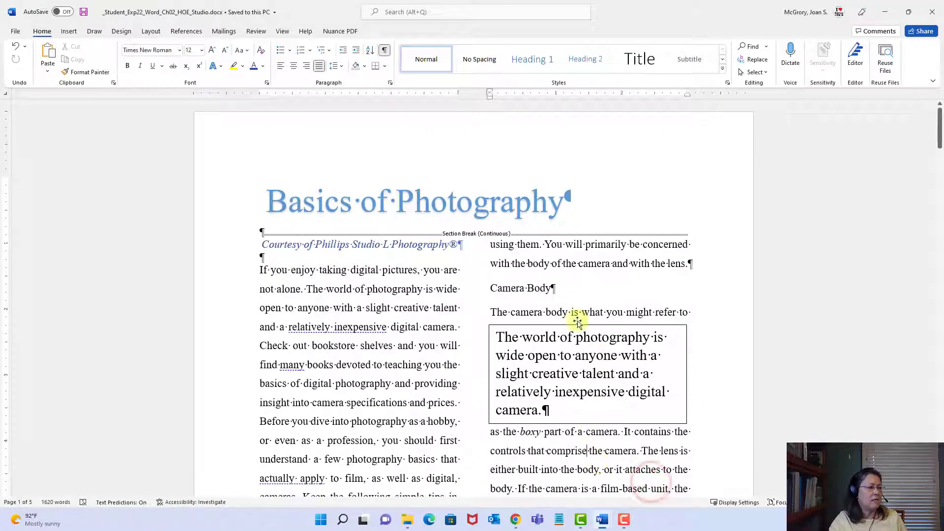
- Insert an Explosion: 8 Points shape about 1.31" wide near the right margin beside the Basics of Photography title, and set its height to 1"
{"action": "left_click", "coordinate": [411, 354]}
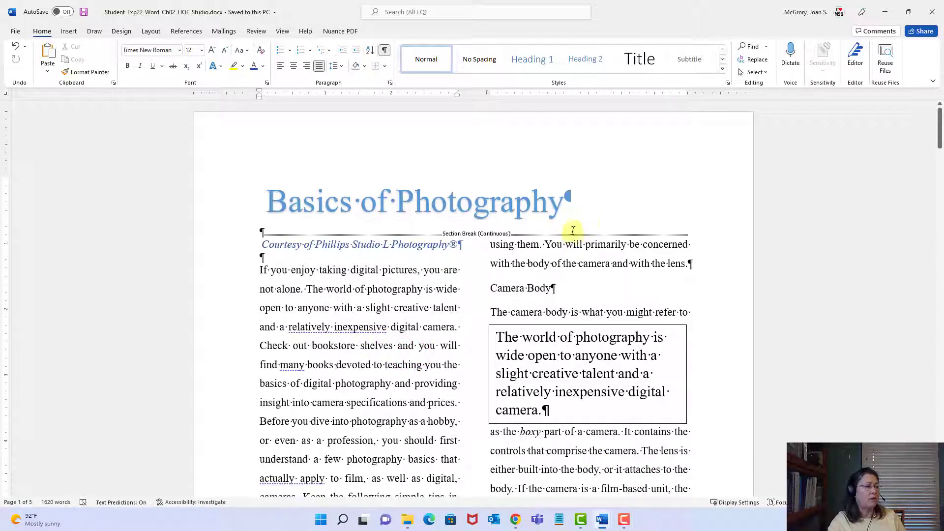
{"action": "left_click", "coordinate": [70, 32]}
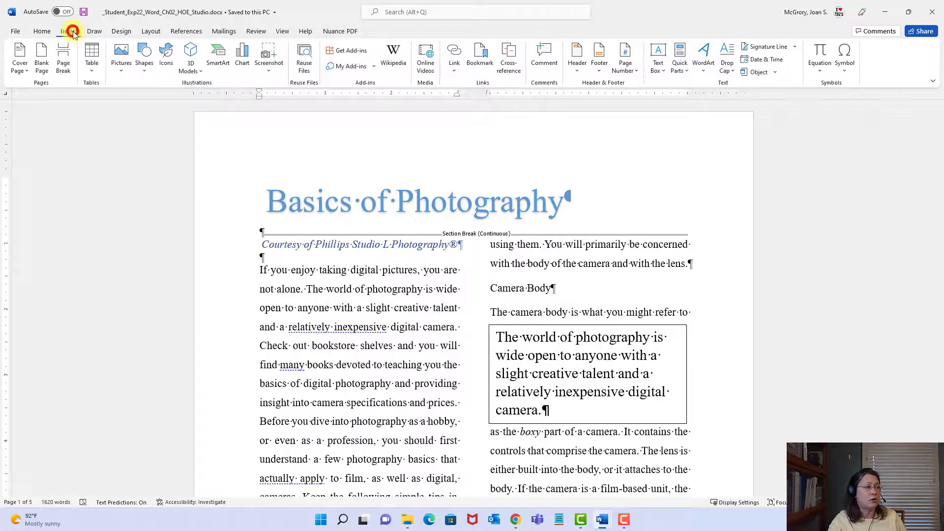
{"action": "left_click", "coordinate": [146, 74]}
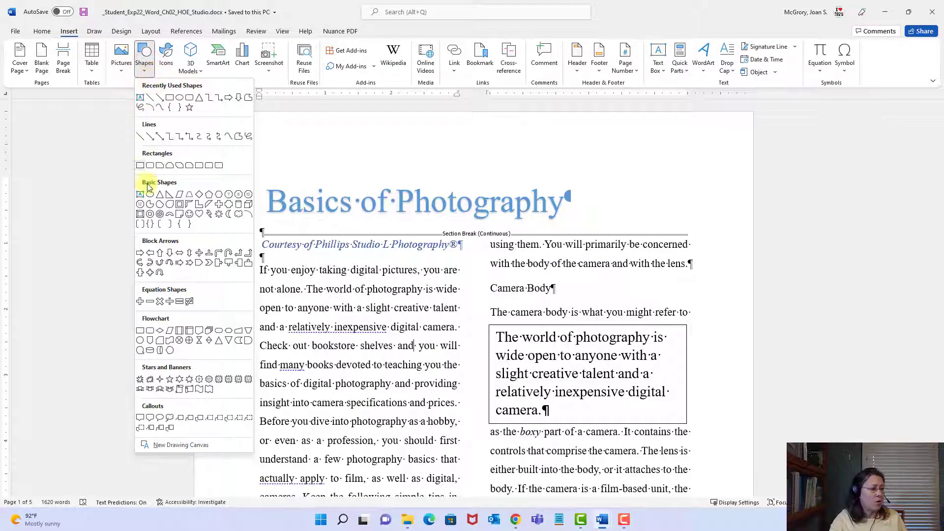
{"action": "left_click", "coordinate": [140, 381]}
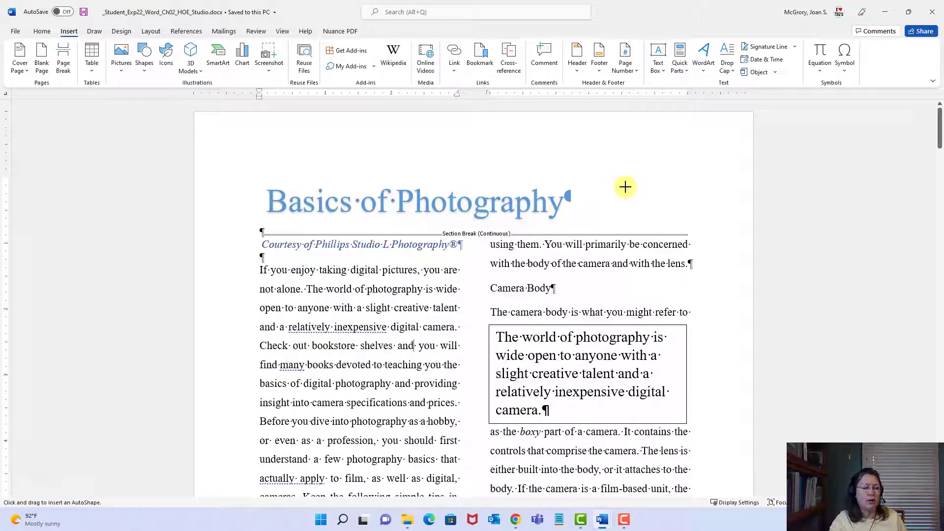
{"action": "left_click_drag", "start_coordinate": [614, 187], "coordinate": [688, 231]}
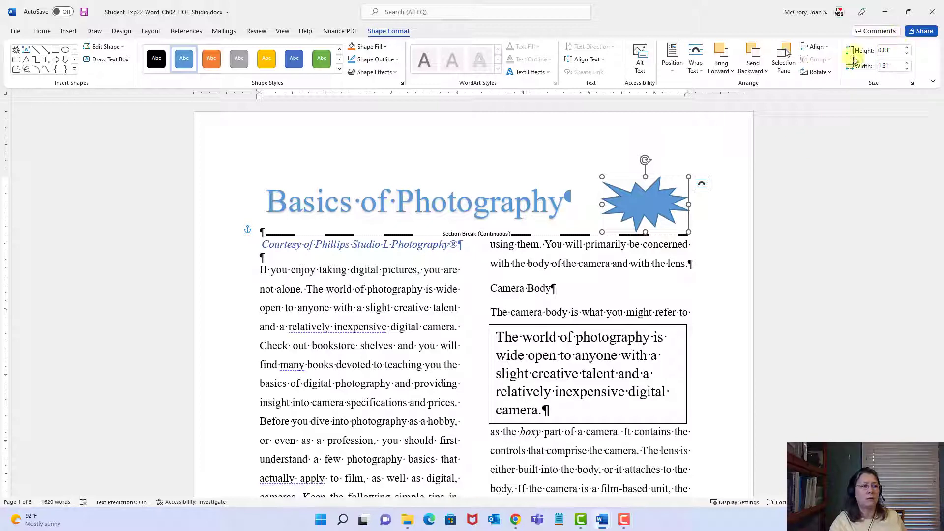
{"action": "left_click", "coordinate": [891, 50]}
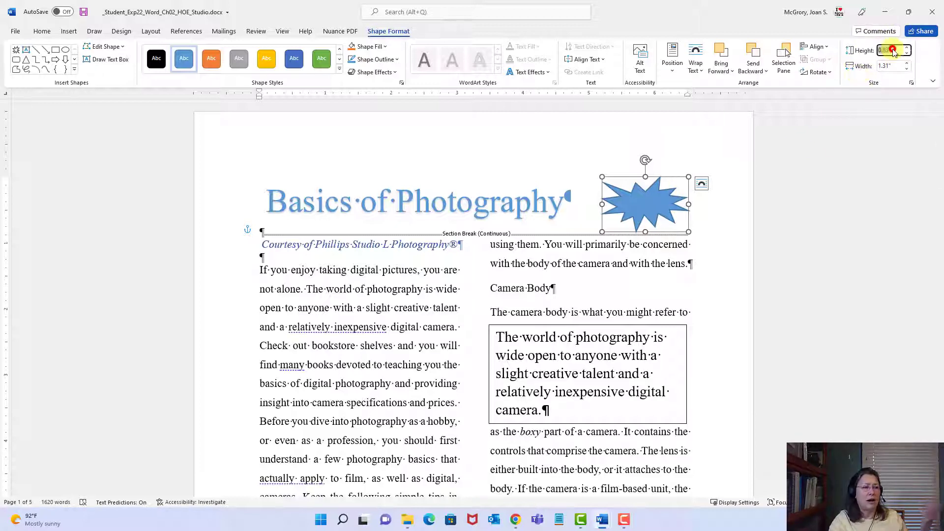
{"action": "type", "text": "1"}
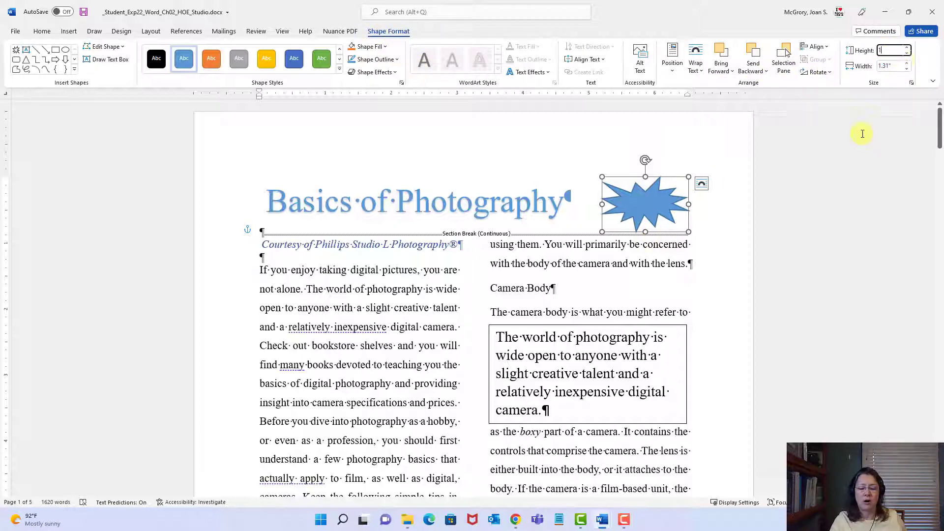
{"action": "key", "text": "Return"}
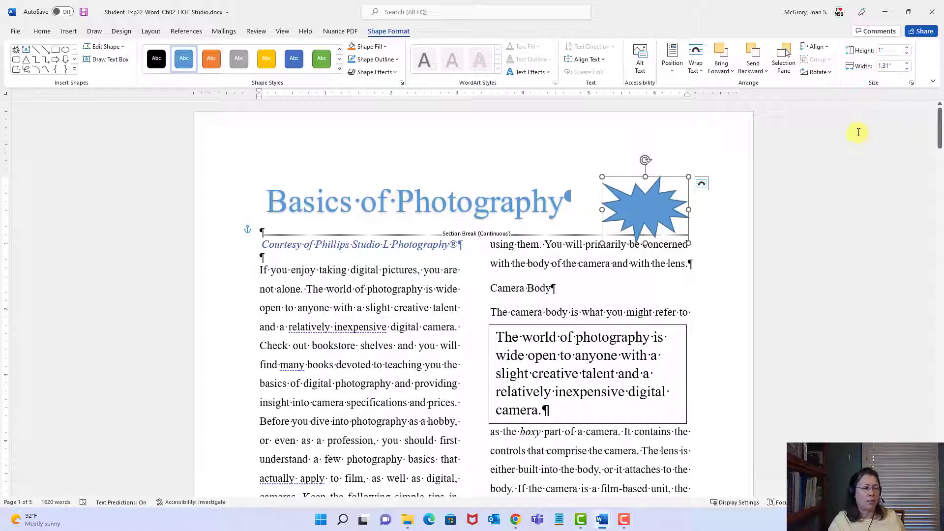
- Move the explosion shape up until it clears the body text below the title, and save the document
{"action": "left_click_drag", "start_coordinate": [672, 177], "coordinate": [660, 161]}
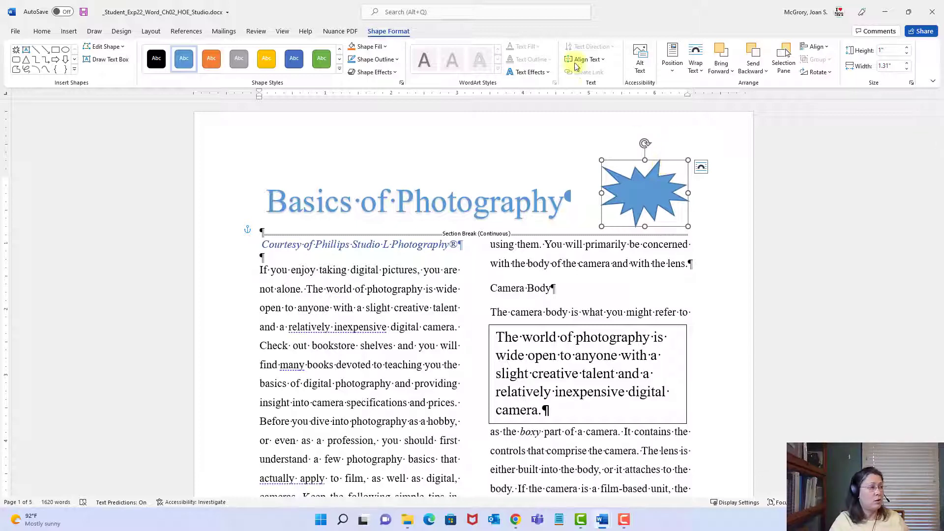
{"action": "left_click", "coordinate": [82, 15]}
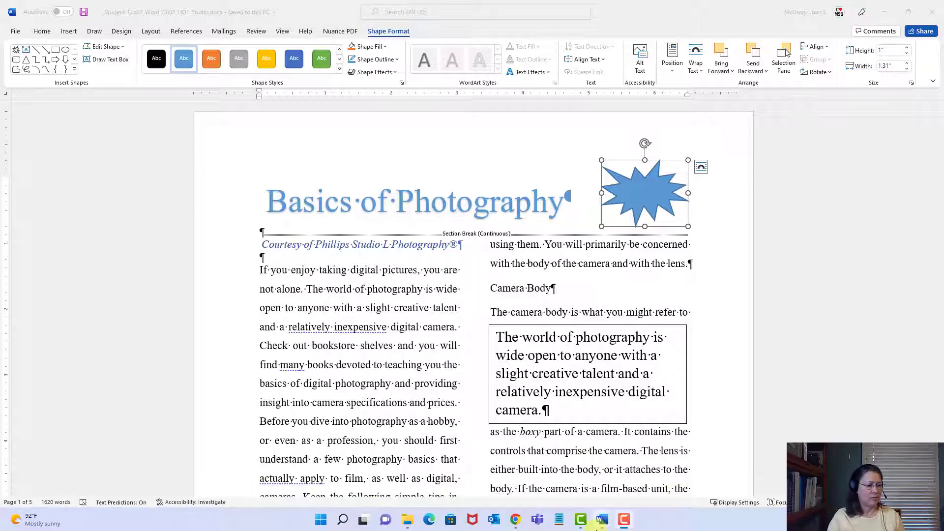
- Read instruction 22 on resizing and moving the SmartArt in the instructions document, and return to the student document
{"action": "mouse_move", "coordinate": [598, 524]}
{"action": "left_click", "coordinate": [538, 481]}
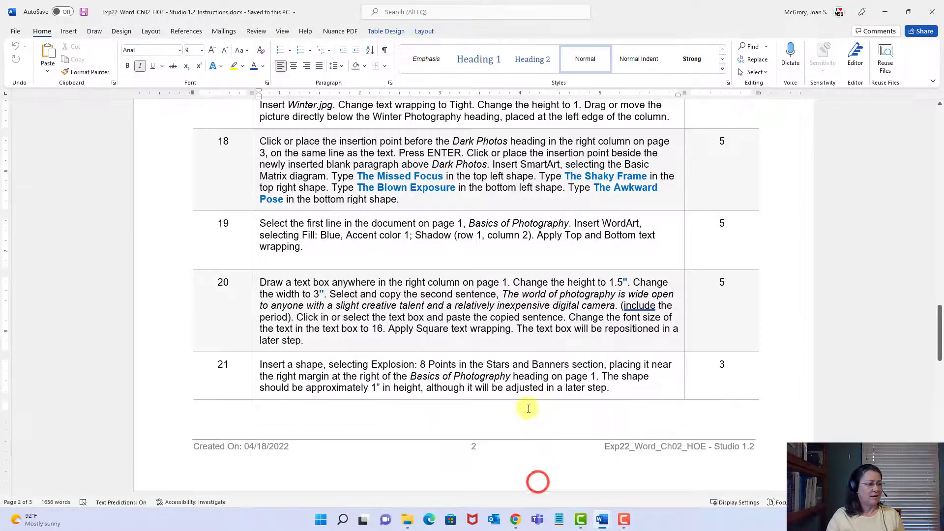
{"action": "scroll", "coordinate": [533, 424], "scroll_direction": "down", "scroll_amount": 10}
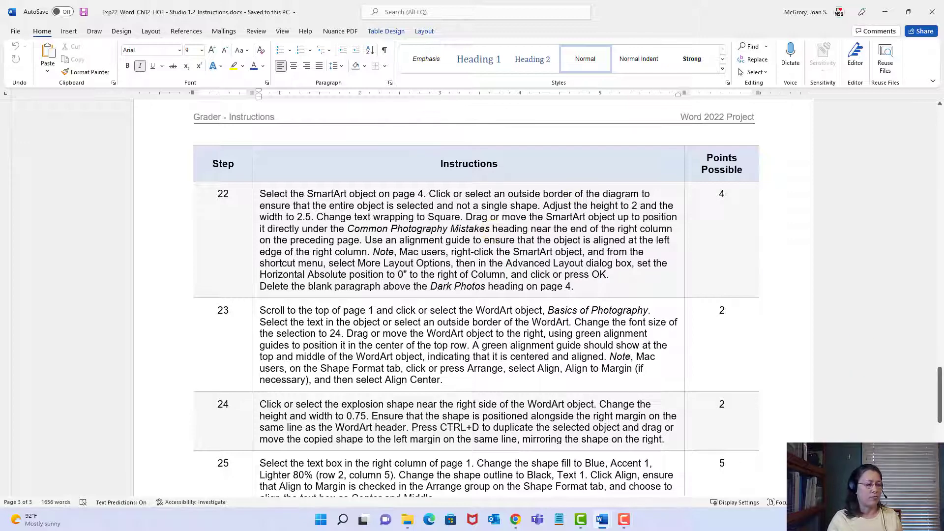
{"action": "mouse_move", "coordinate": [604, 522]}
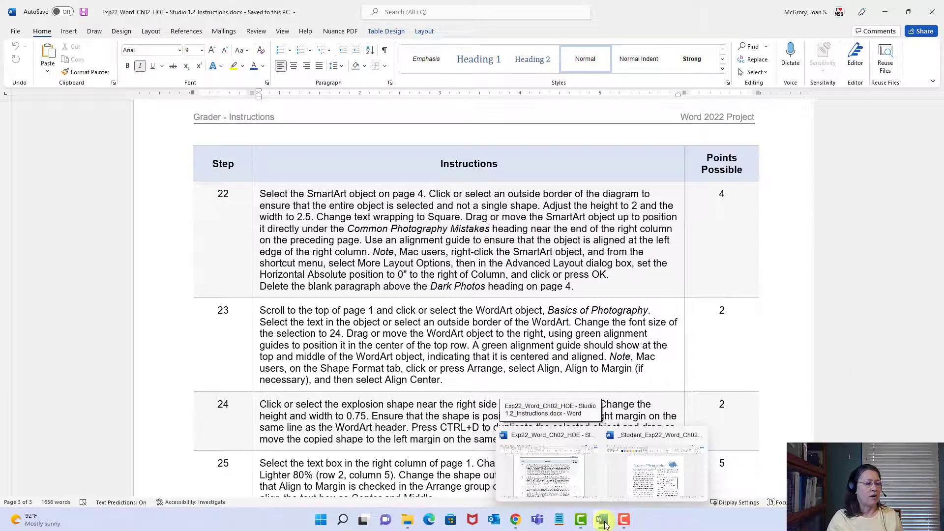
{"action": "left_click", "coordinate": [637, 474]}
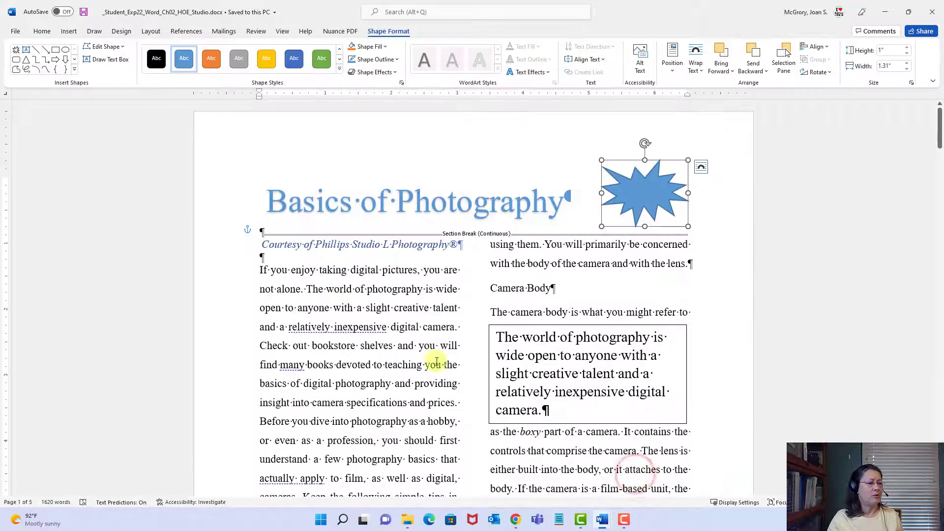
- Locate the SmartArt diagram above the Dark Photos heading and check how its individual boxes and background diamond are selected
{"action": "scroll", "coordinate": [310, 283], "scroll_direction": "down", "scroll_amount": 20}
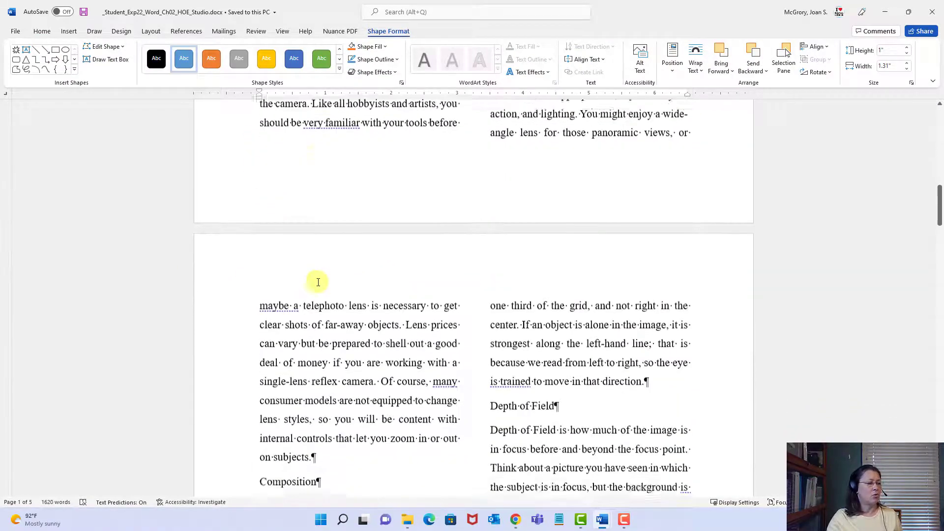
{"action": "scroll", "coordinate": [323, 284], "scroll_direction": "down", "scroll_amount": 10}
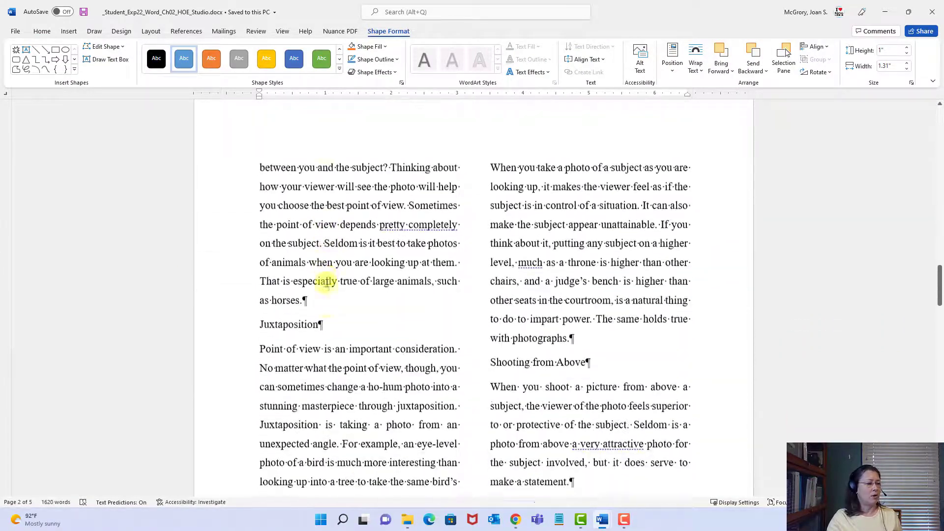
{"action": "scroll", "coordinate": [326, 284], "scroll_direction": "down", "scroll_amount": 3}
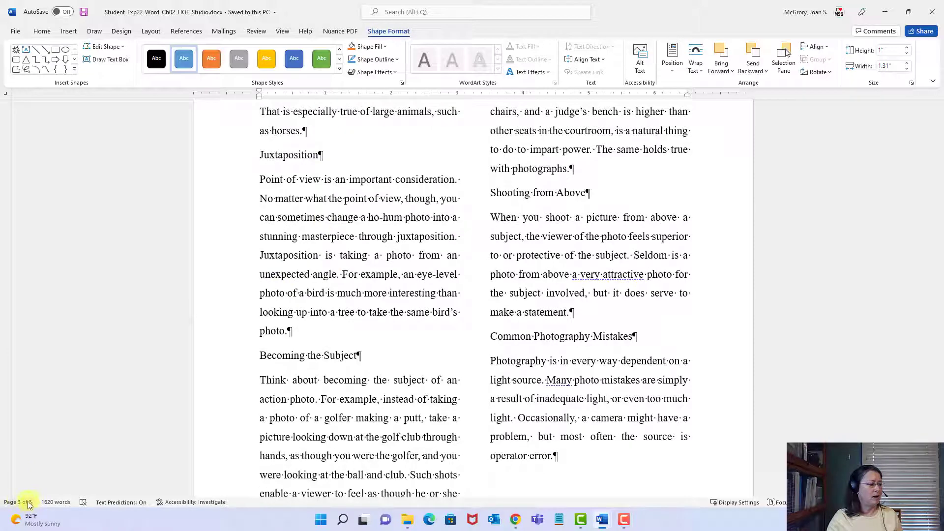
{"action": "scroll", "coordinate": [354, 318], "scroll_direction": "down", "scroll_amount": 18}
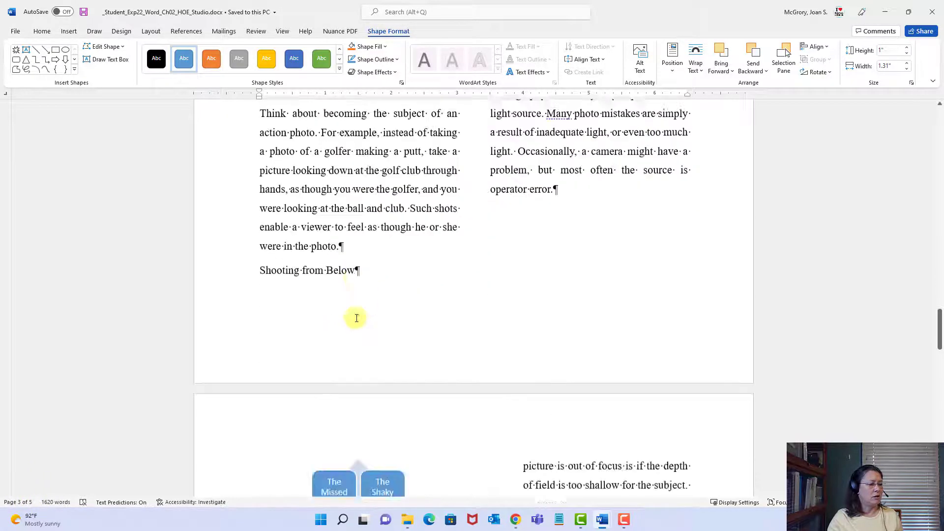
{"action": "scroll", "coordinate": [356, 320], "scroll_direction": "down", "scroll_amount": 3}
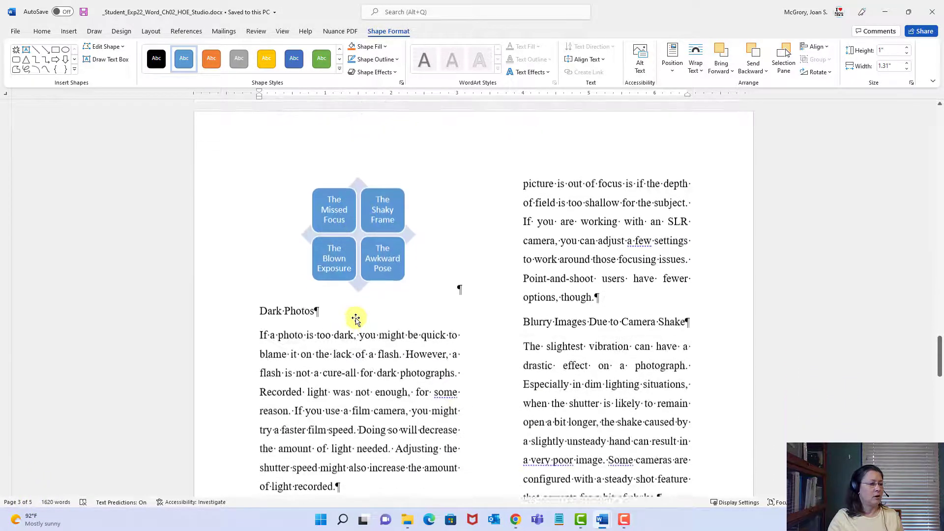
{"action": "left_click", "coordinate": [393, 278]}
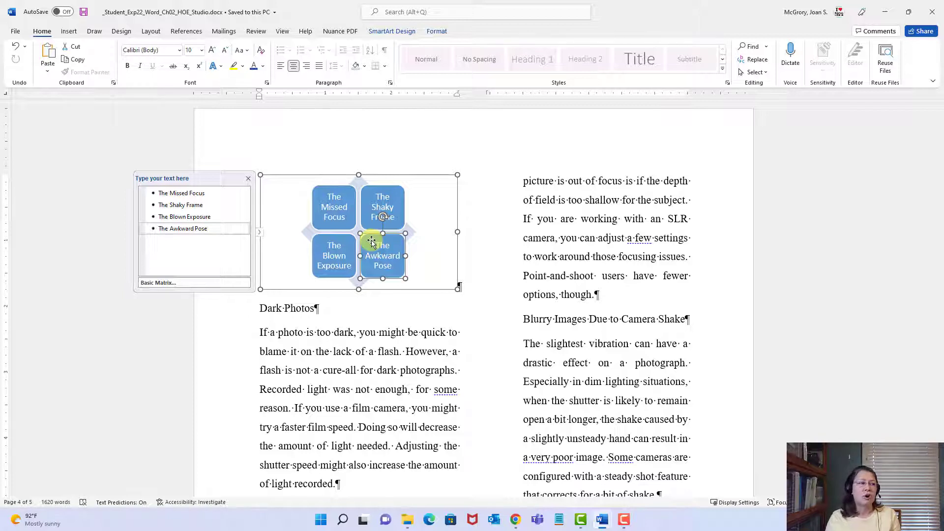
{"action": "left_click", "coordinate": [402, 195]}
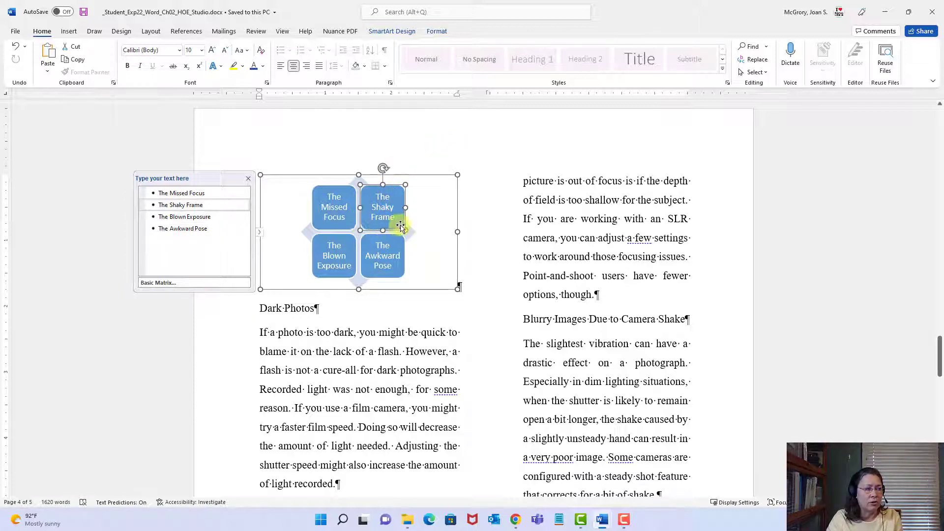
{"action": "left_click", "coordinate": [323, 183]}
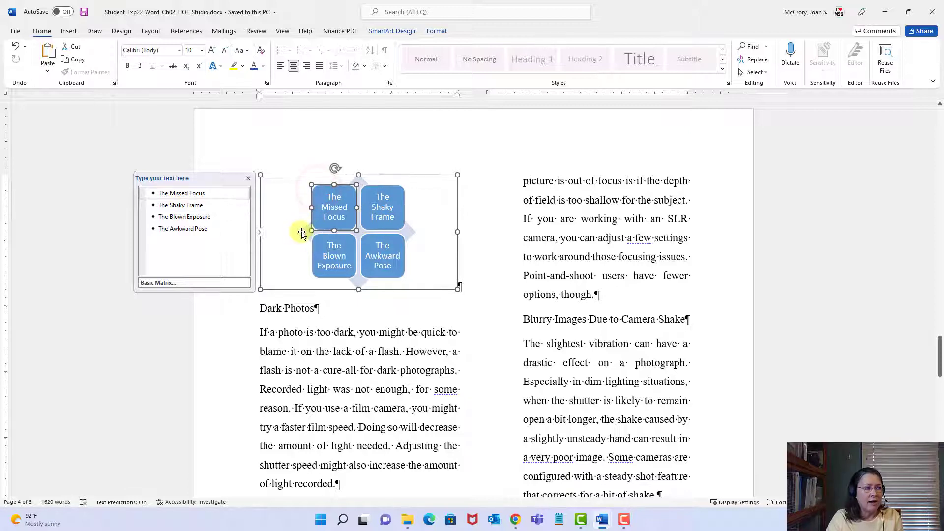
{"action": "left_click", "coordinate": [303, 233]}
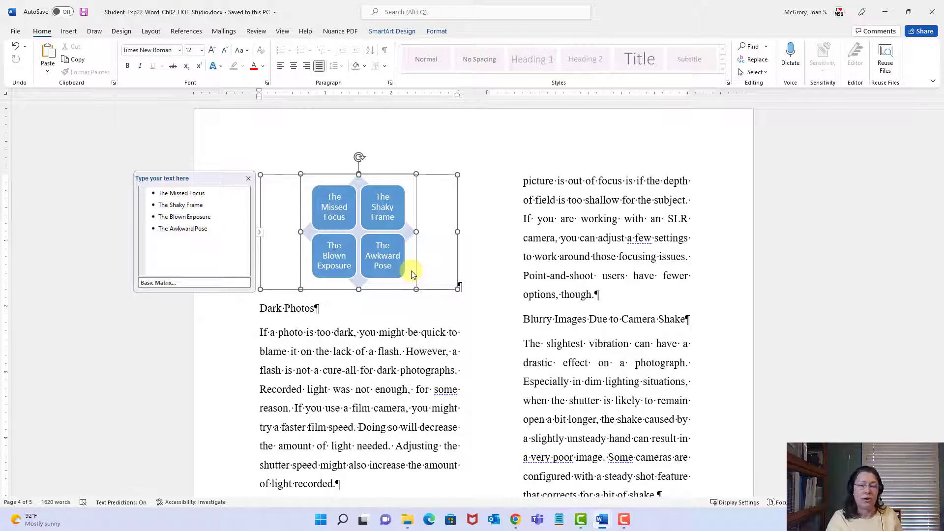
{"action": "left_click", "coordinate": [371, 229]}
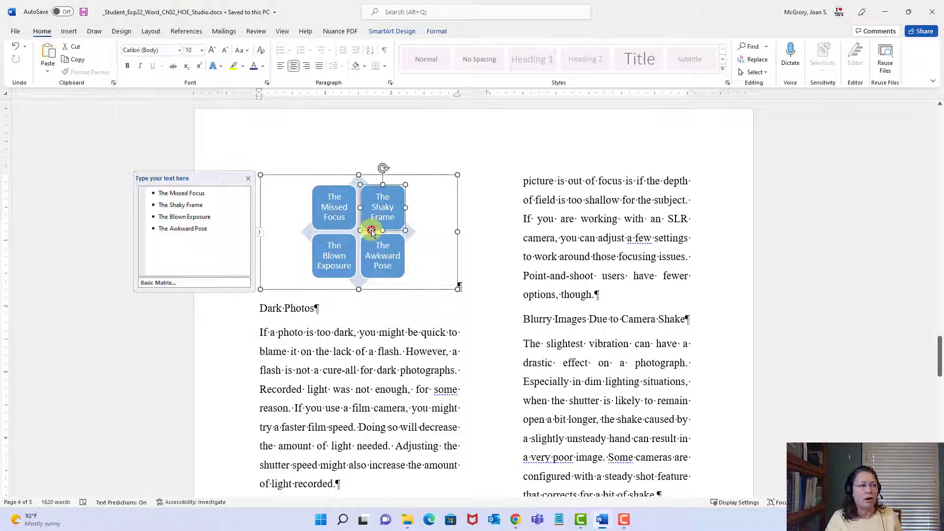
{"action": "left_click", "coordinate": [352, 227]}
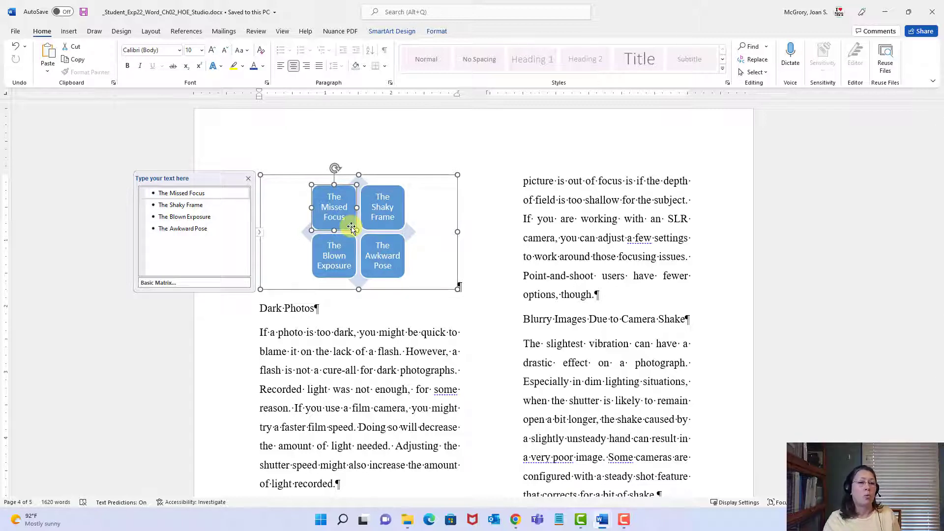
- Resize the whole SmartArt diagram to a height of 2" and a width of 2.5"
{"action": "left_click", "coordinate": [426, 176]}
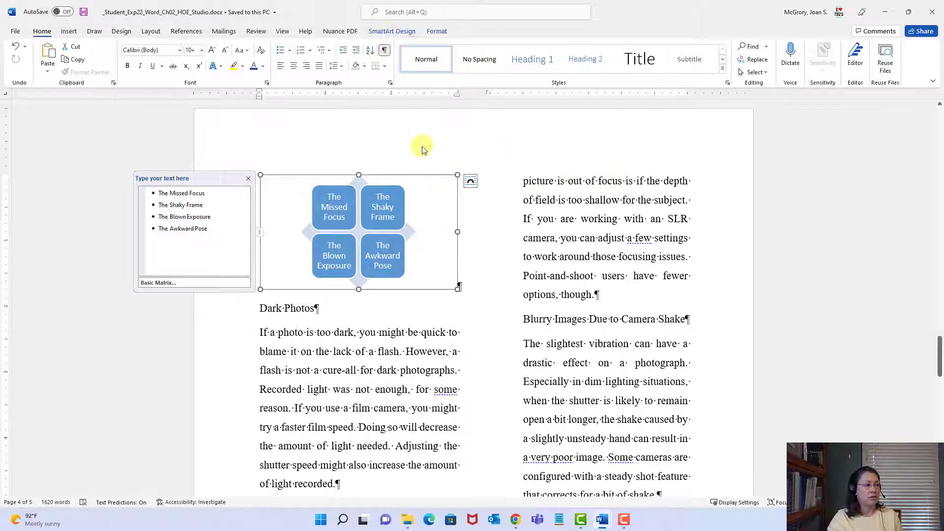
{"action": "left_click", "coordinate": [391, 32]}
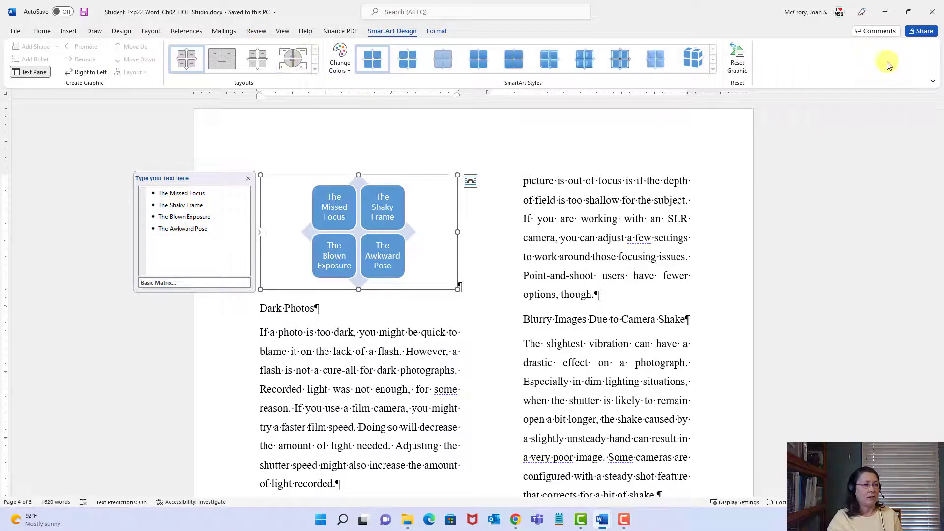
{"action": "left_click", "coordinate": [437, 35]}
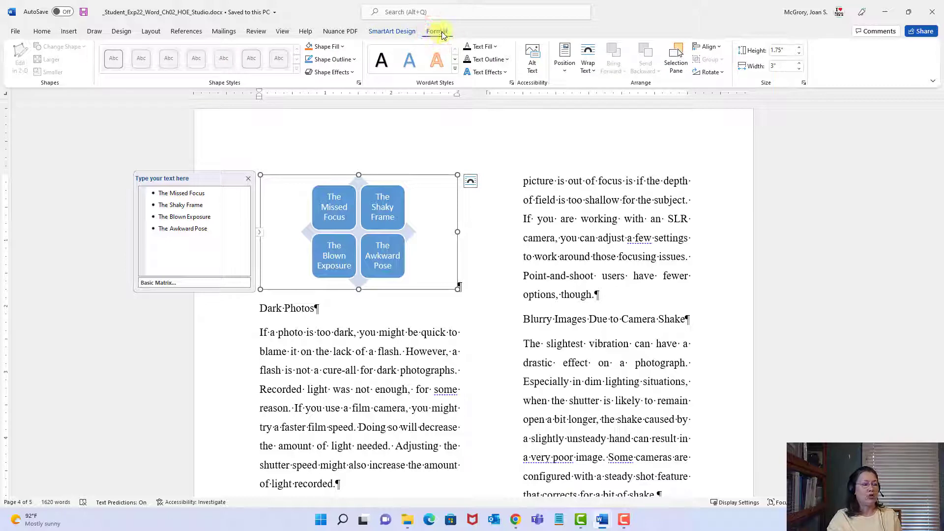
{"action": "left_click", "coordinate": [785, 50]}
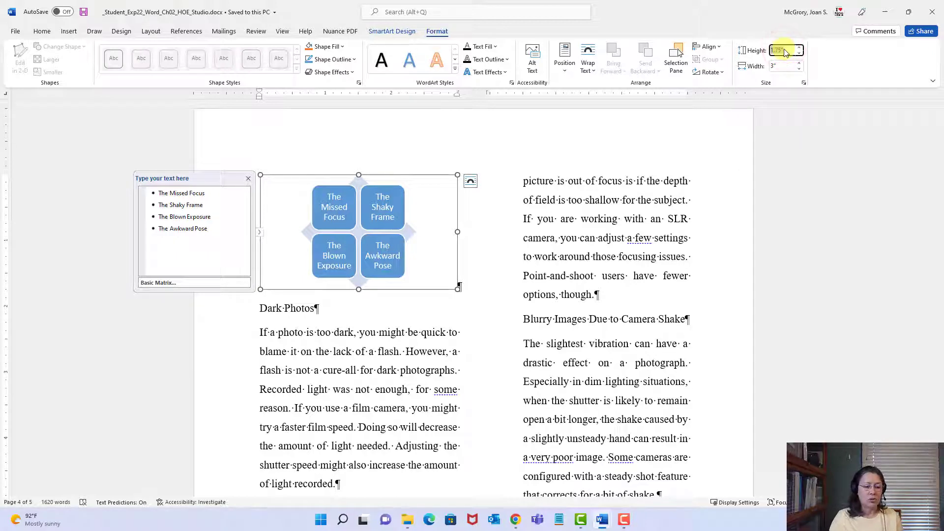
{"action": "type", "text": "2"}
{"action": "key", "text": "Return"}
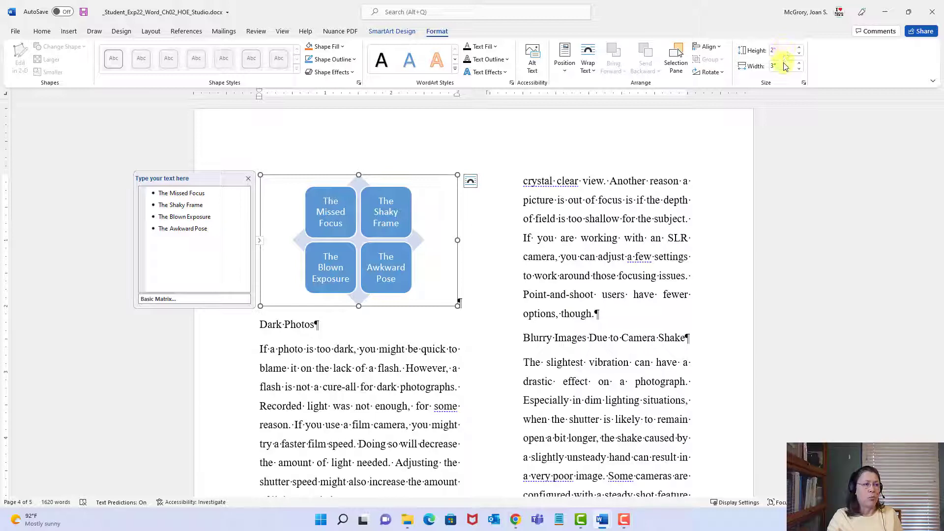
{"action": "left_click", "coordinate": [782, 66]}
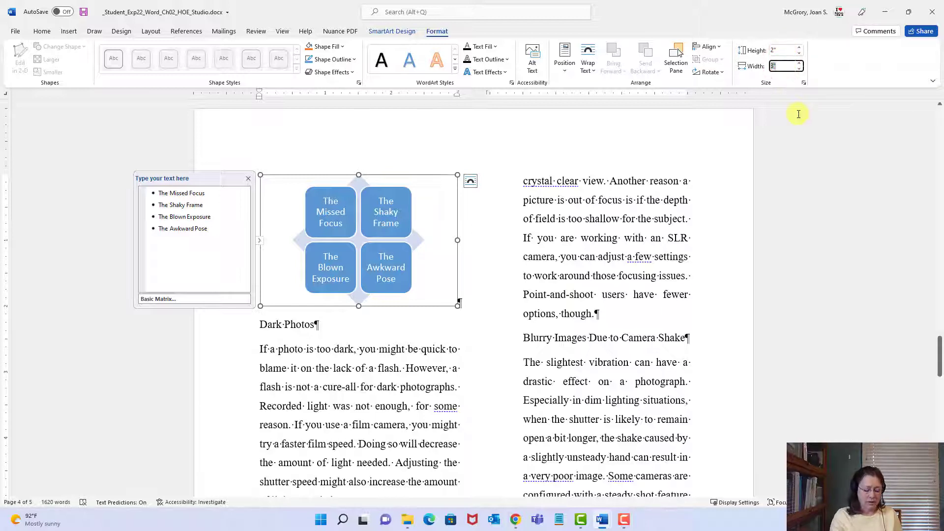
{"action": "type", "text": "2"}
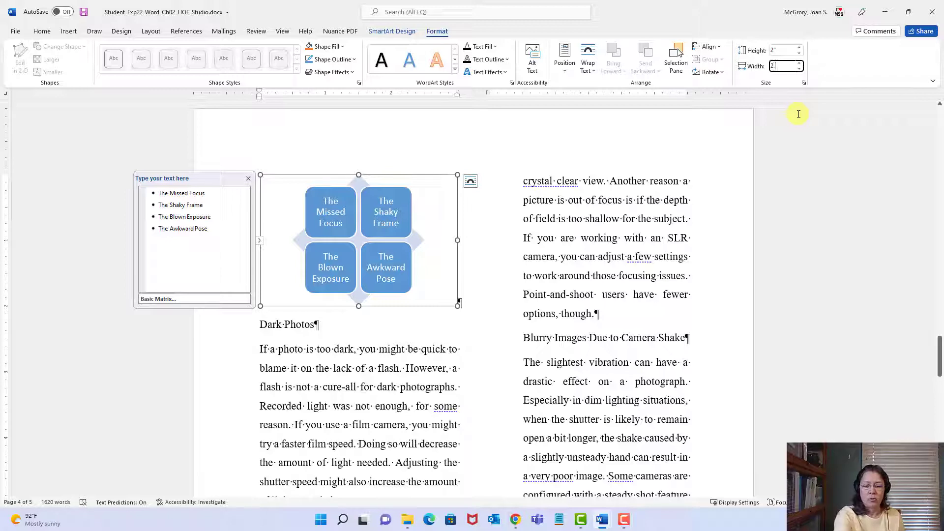
{"action": "type", "text": ".5"}
{"action": "key", "text": "Return"}
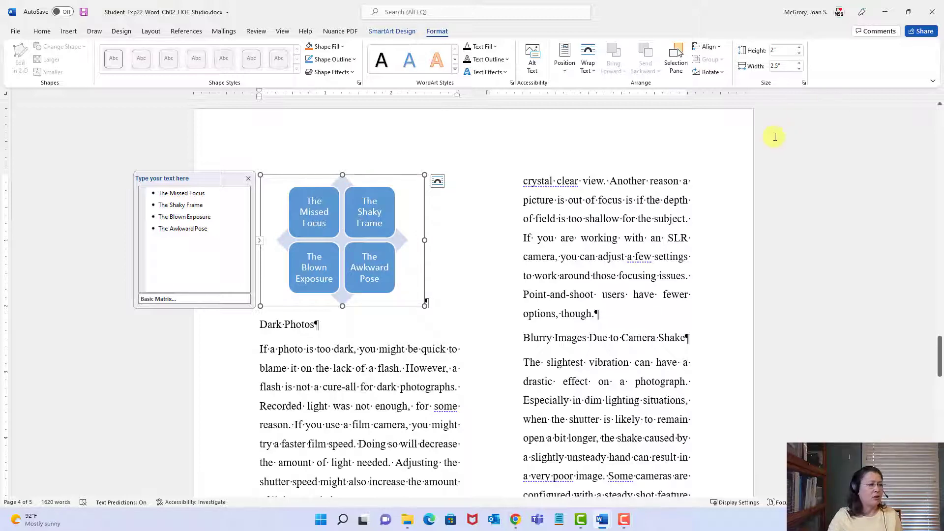
- Set the SmartArt diagram's text wrapping to Square and deselect it
{"action": "left_click", "coordinate": [437, 185]}
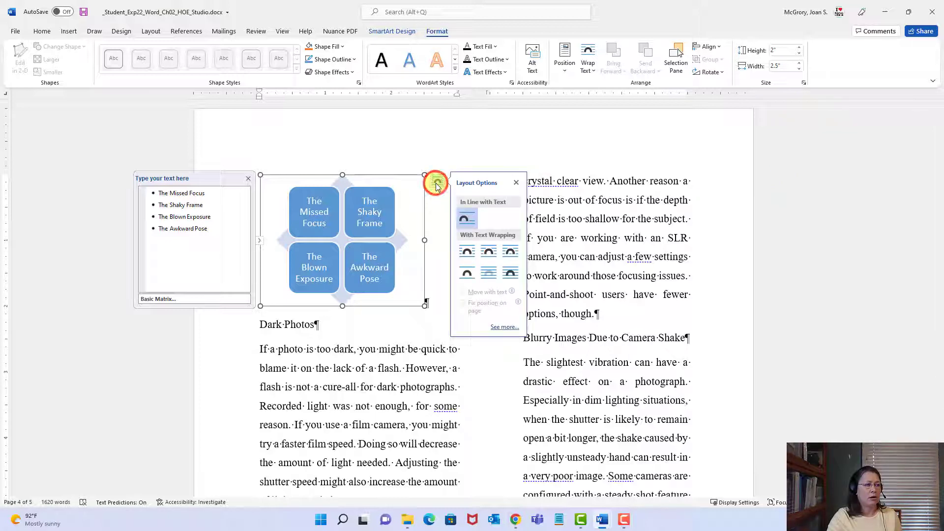
{"action": "left_click", "coordinate": [467, 254]}
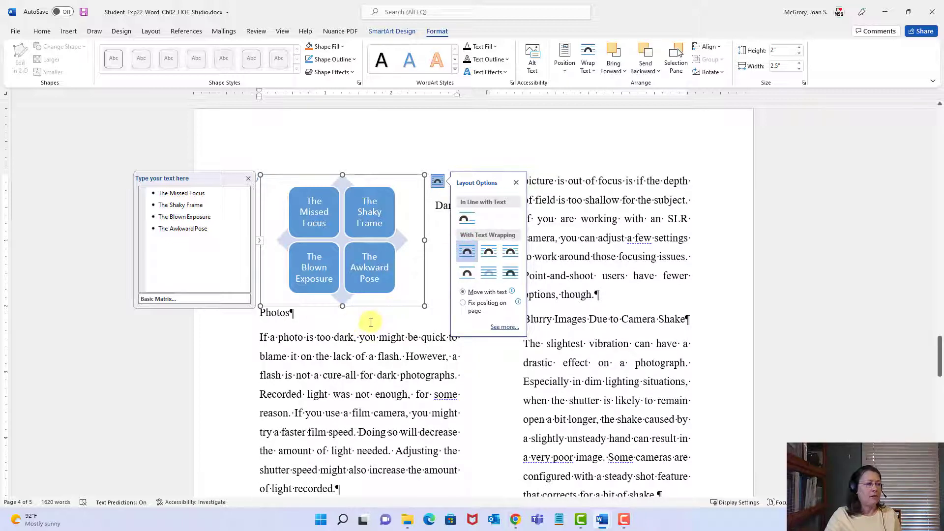
{"action": "left_click", "coordinate": [603, 219]}
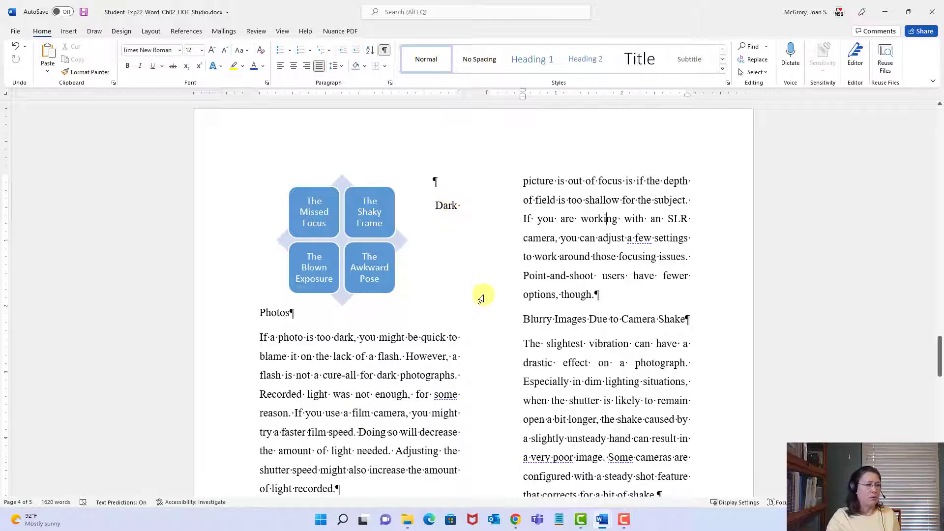
- Hide the white space between pages 3 and 4, restore it, and leave header and footer editing
{"action": "scroll", "coordinate": [506, 301], "scroll_direction": "up", "scroll_amount": 2}
{"action": "scroll", "coordinate": [509, 304], "scroll_direction": "up", "scroll_amount": 5}
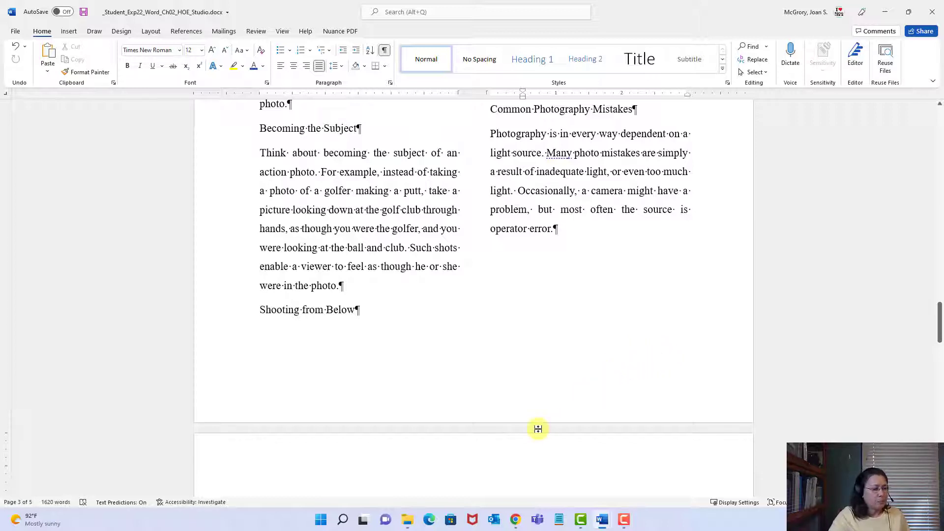
{"action": "scroll", "coordinate": [566, 394], "scroll_direction": "down", "scroll_amount": 2}
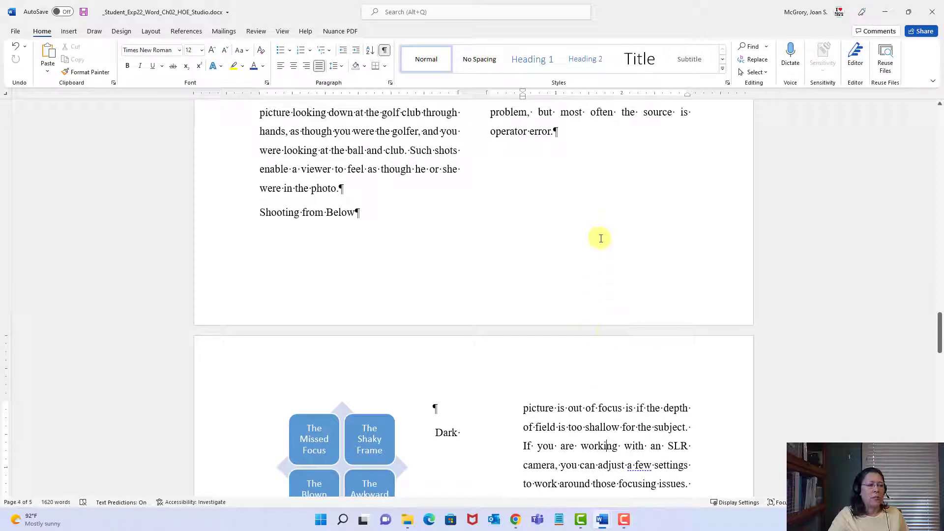
{"action": "double_click", "coordinate": [603, 331]}
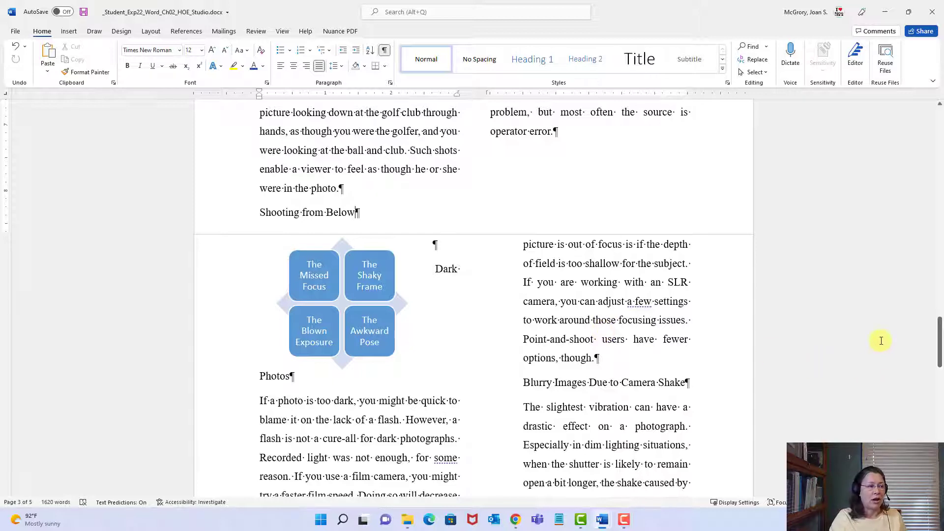
{"action": "double_click", "coordinate": [474, 234]}
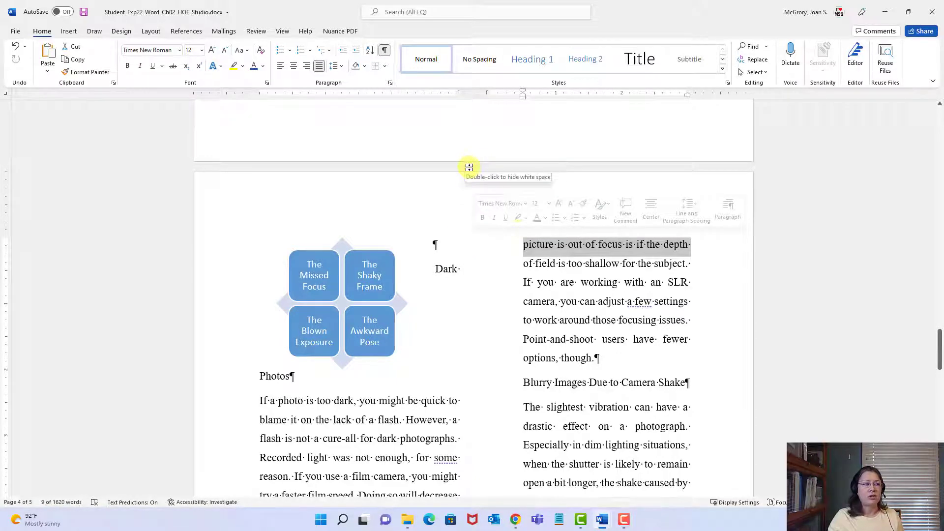
{"action": "double_click", "coordinate": [469, 168]}
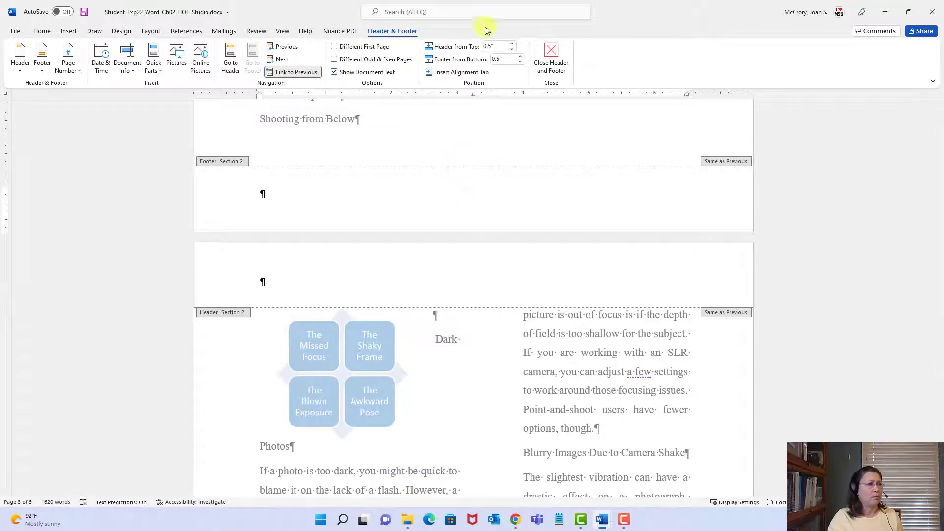
{"action": "left_click", "coordinate": [551, 56]}
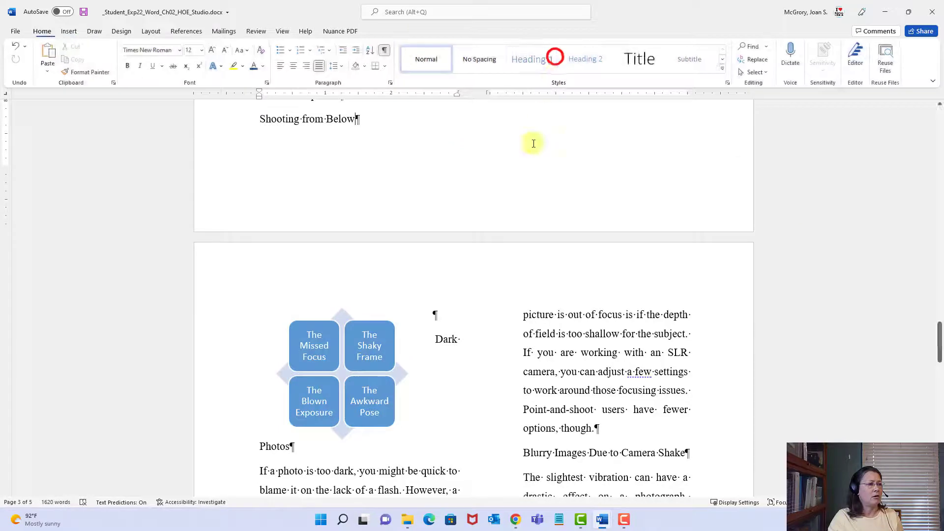
- Hide the white space between pages 3 and 4 and zoom out to fit Common Photography Mistakes and the SmartArt in view
{"action": "double_click", "coordinate": [491, 238]}
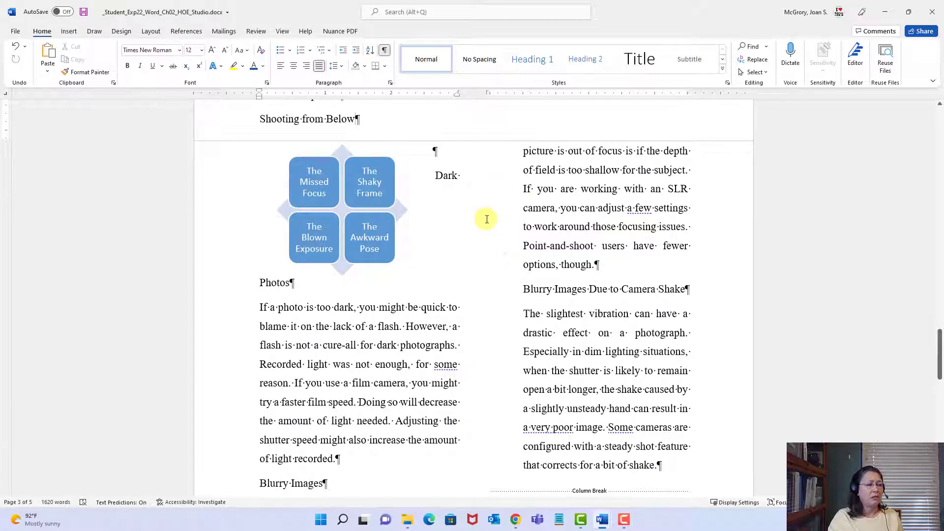
{"action": "scroll", "coordinate": [485, 248], "scroll_direction": "up", "scroll_amount": 3}
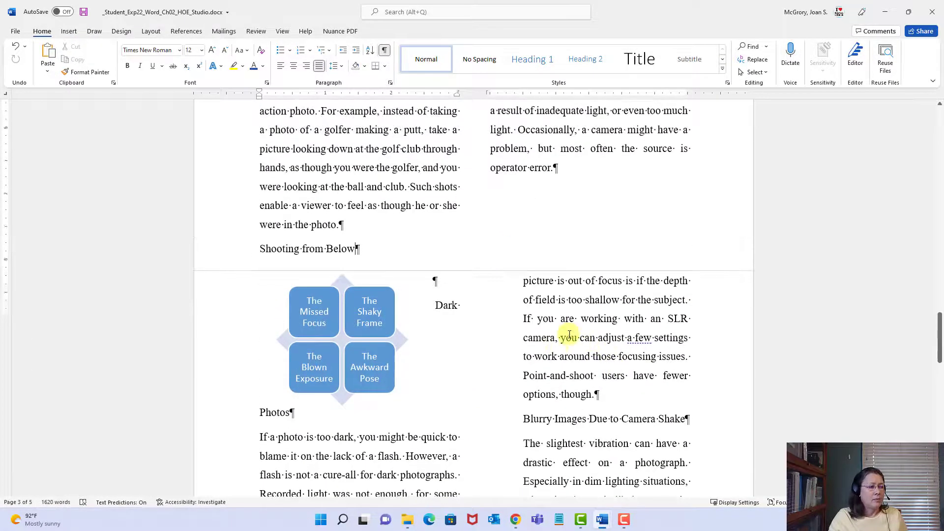
{"action": "scroll", "coordinate": [569, 334], "scroll_direction": "up", "scroll_amount": 1}
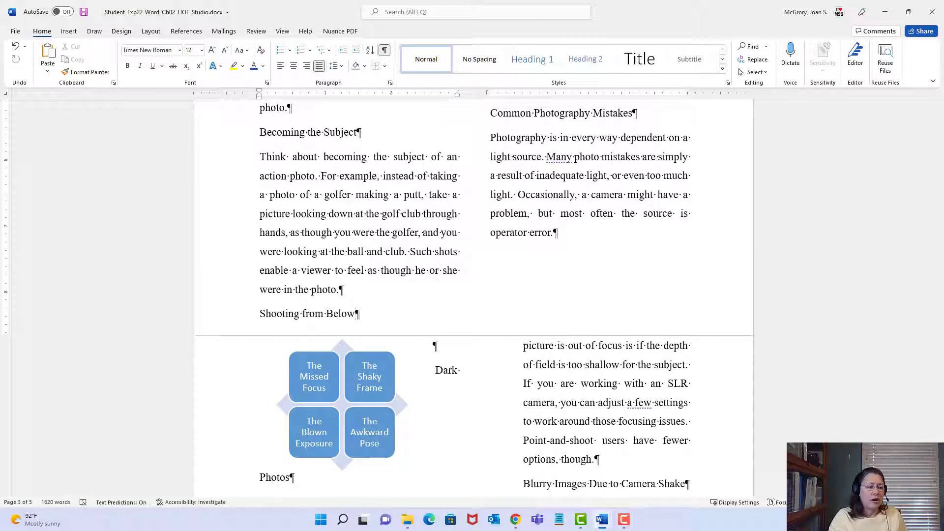
{"action": "scroll", "coordinate": [473, 295], "scroll_direction": "down", "scroll_amount": 2, "text": "ctrl"}
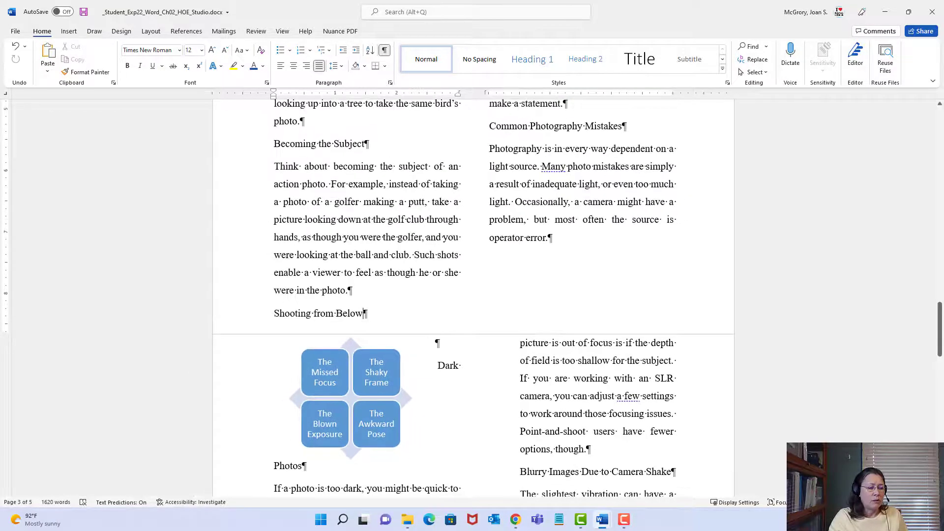
{"action": "scroll", "coordinate": [482, 362], "scroll_direction": "down", "scroll_amount": 2, "text": "ctrl"}
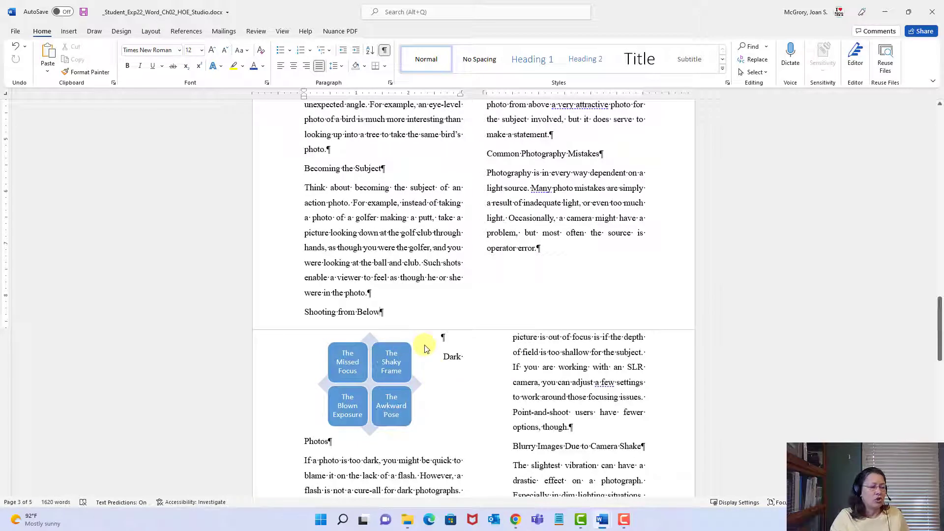
- Move the SmartArt diagram directly below the Common Photography Mistakes heading on page 3, aligned with the column's left edge
{"action": "left_click", "coordinate": [527, 153]}
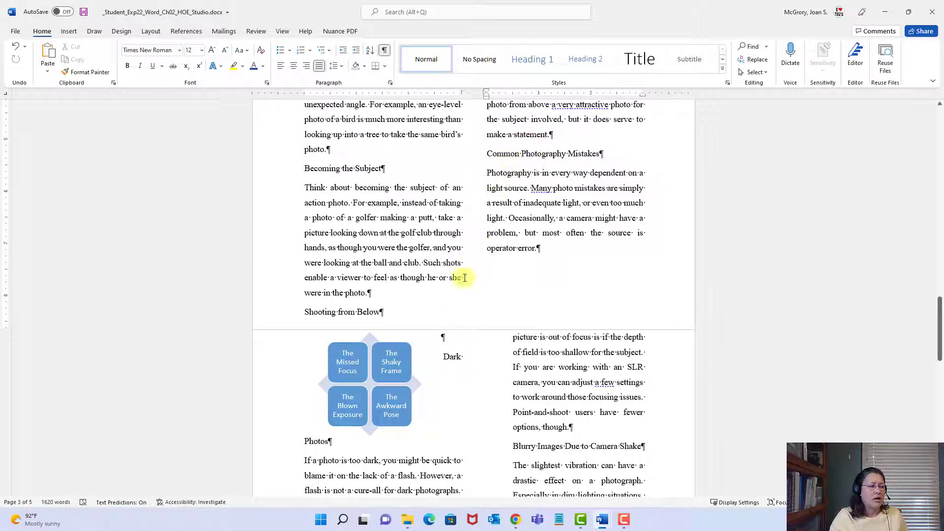
{"action": "left_click", "coordinate": [420, 344]}
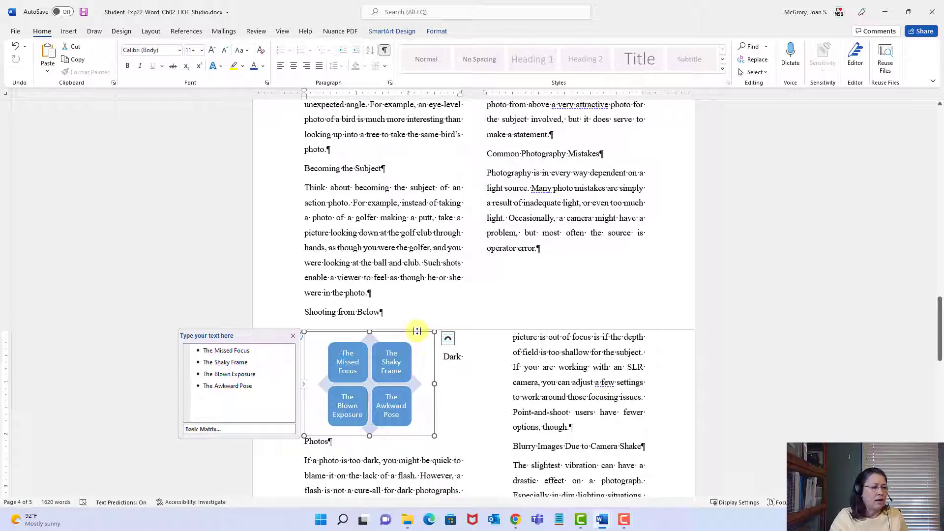
{"action": "left_click", "coordinate": [433, 369]}
{"action": "left_click_drag", "start_coordinate": [433, 368], "coordinate": [627, 194]}
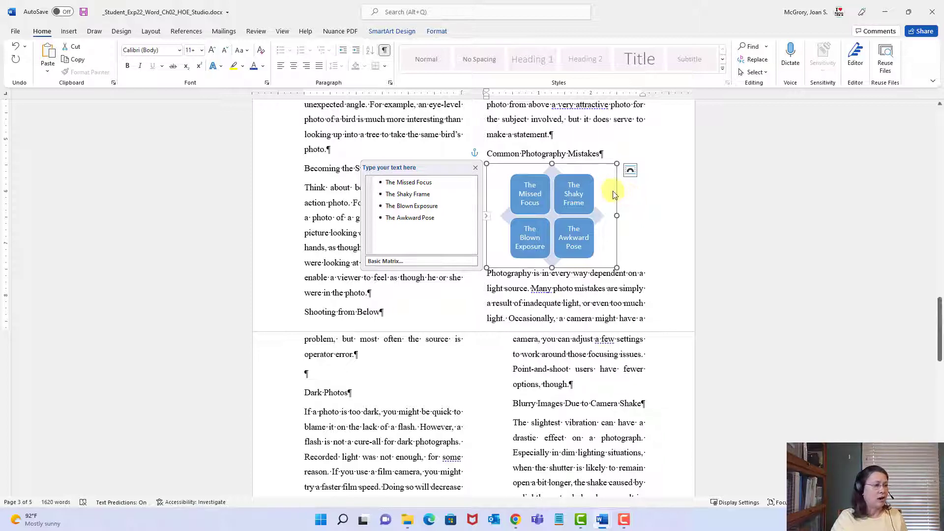
{"action": "left_click_drag", "start_coordinate": [527, 164], "coordinate": [530, 162]}
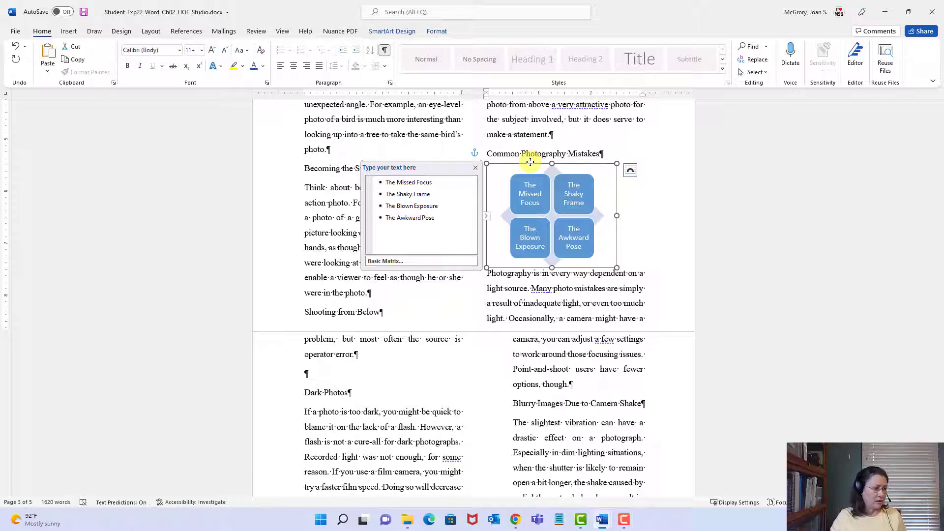
- Delete the blank paragraph above the Dark Photos heading on page 4 and save the document
{"action": "left_click", "coordinate": [324, 378]}
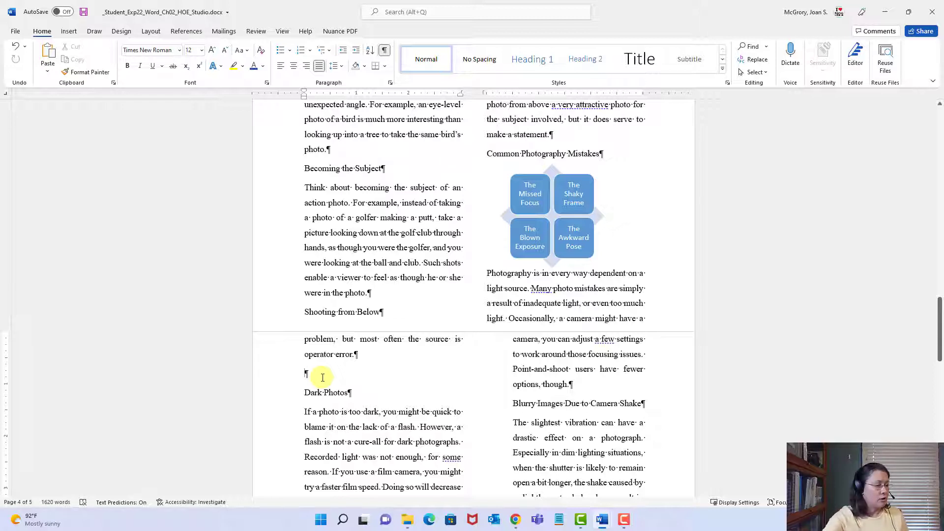
{"action": "key", "text": "Delete"}
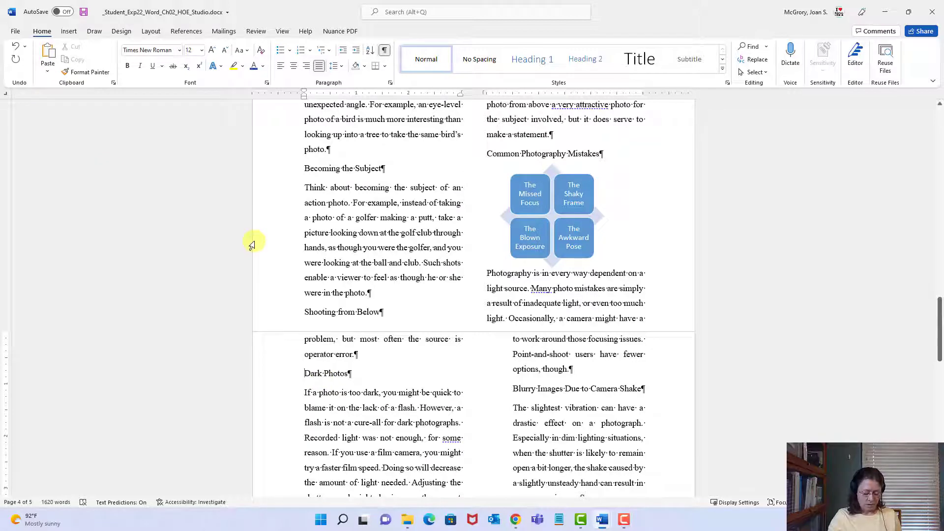
{"action": "left_click", "coordinate": [83, 13]}
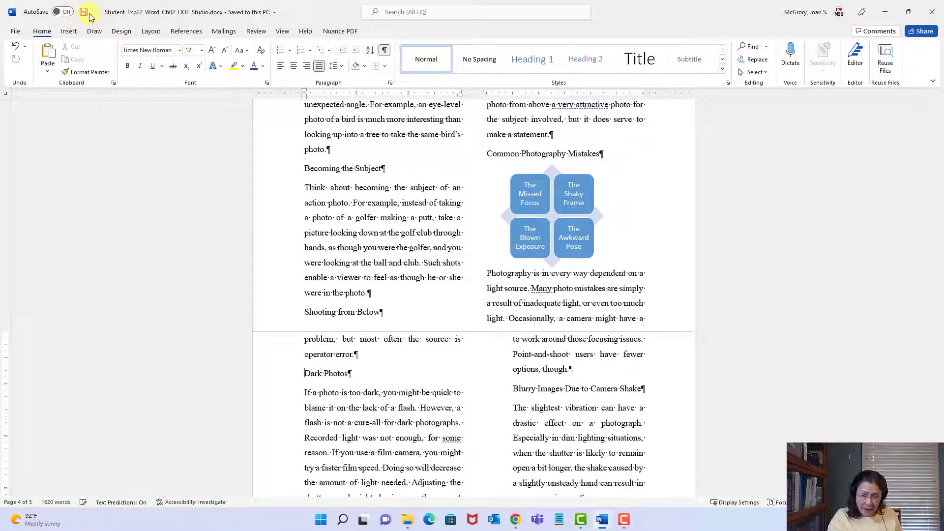
- Check instruction 23 about the WordArt object in the instructions document, and return to the student document
{"action": "left_click", "coordinate": [602, 518]}
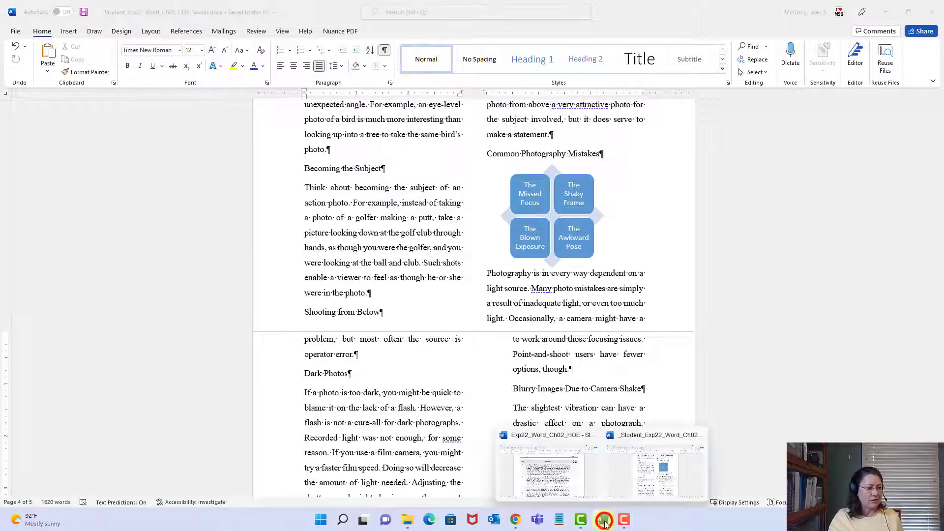
{"action": "left_click", "coordinate": [546, 472]}
{"action": "scroll", "coordinate": [467, 427], "scroll_direction": "down", "scroll_amount": 5}
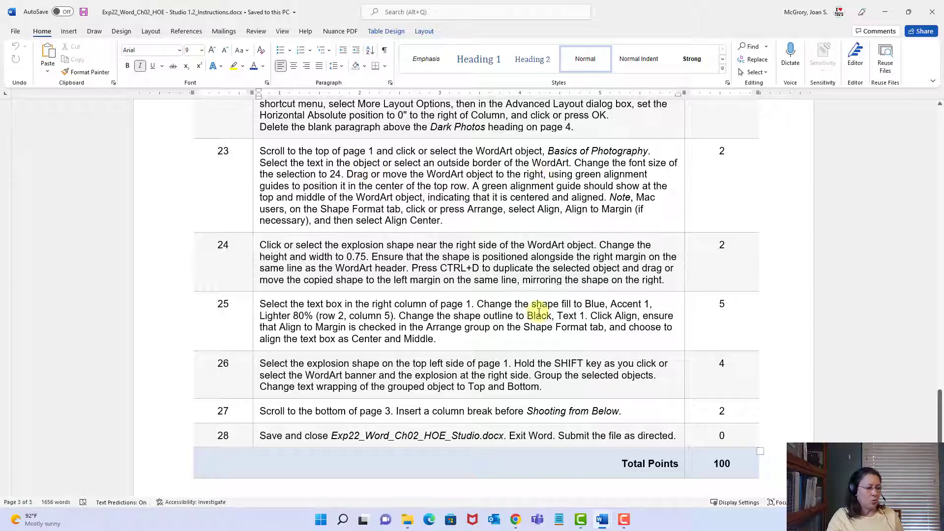
{"action": "left_click", "coordinate": [602, 521]}
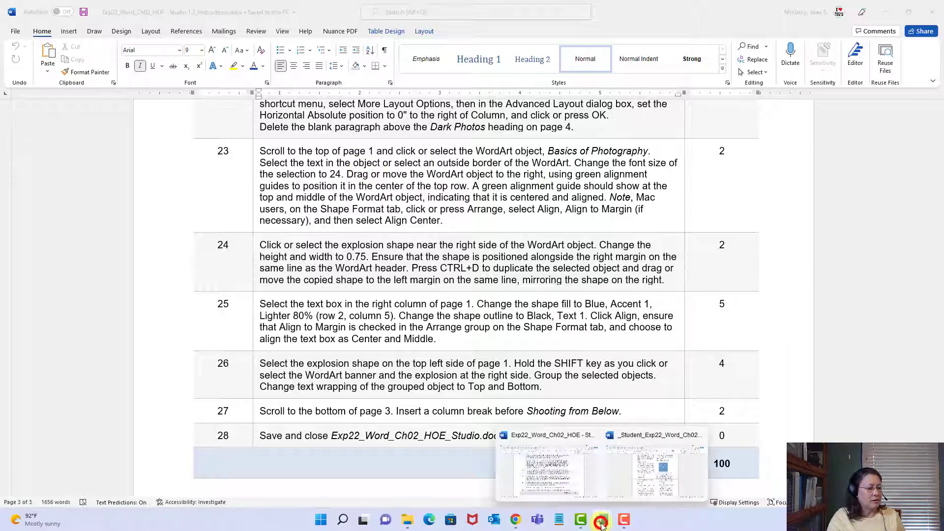
{"action": "left_click", "coordinate": [657, 485]}
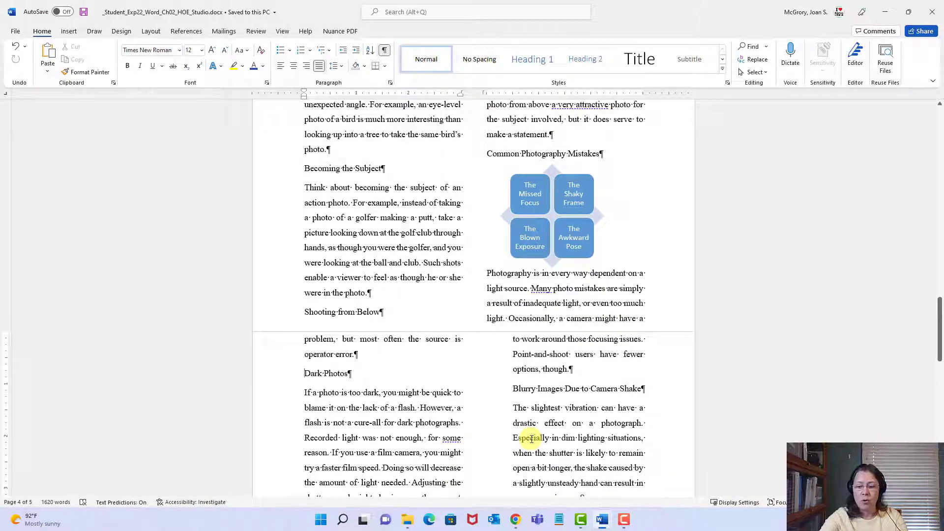
- Set the font size of the Basics of Photography WordArt at the start of page 1 to 24
{"action": "key", "text": "ctrl+Home"}
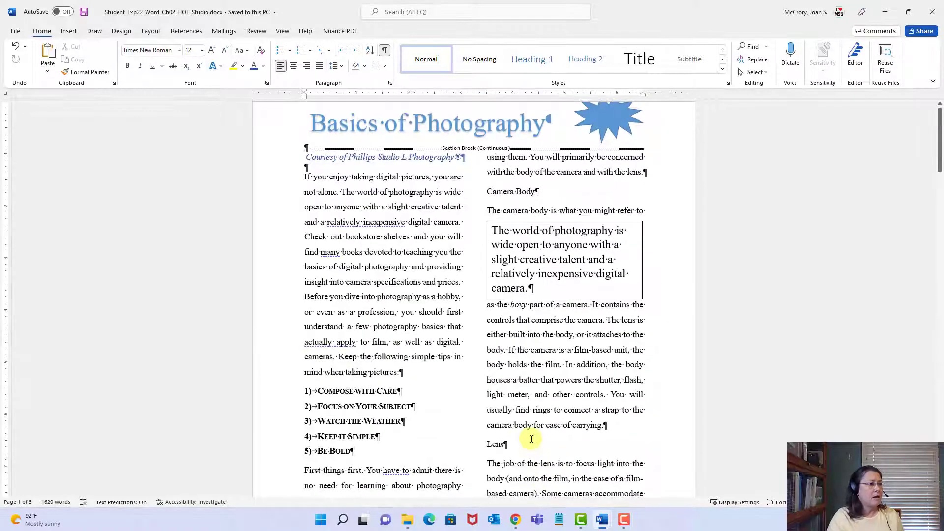
{"action": "left_click", "coordinate": [495, 132]}
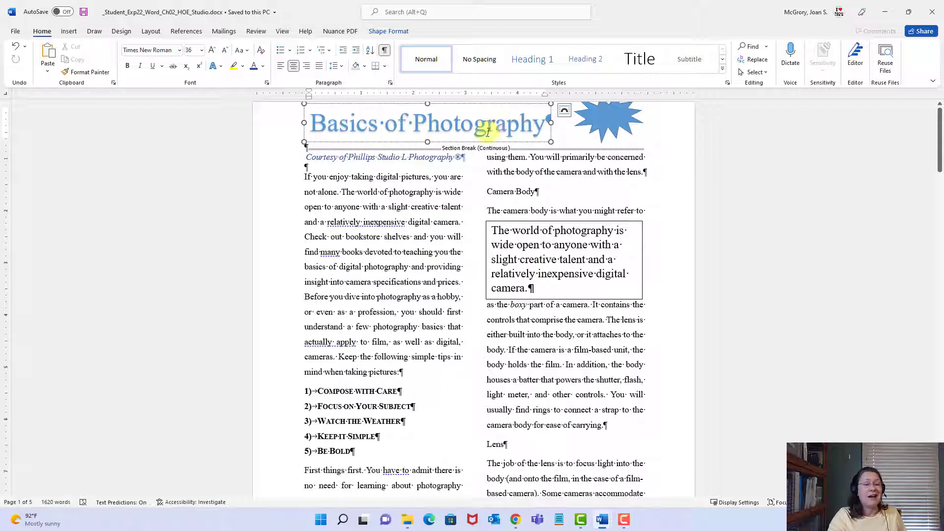
{"action": "left_click", "coordinate": [403, 143]}
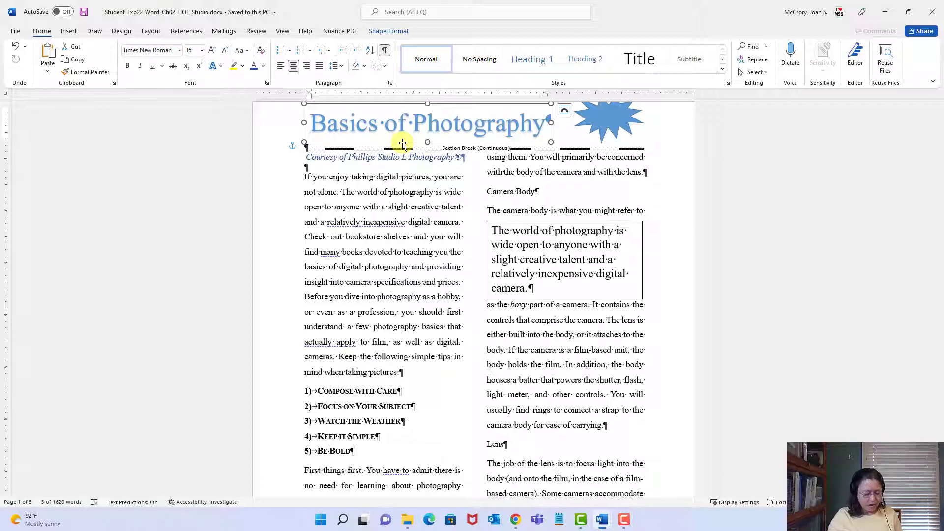
{"action": "left_click", "coordinate": [202, 50]}
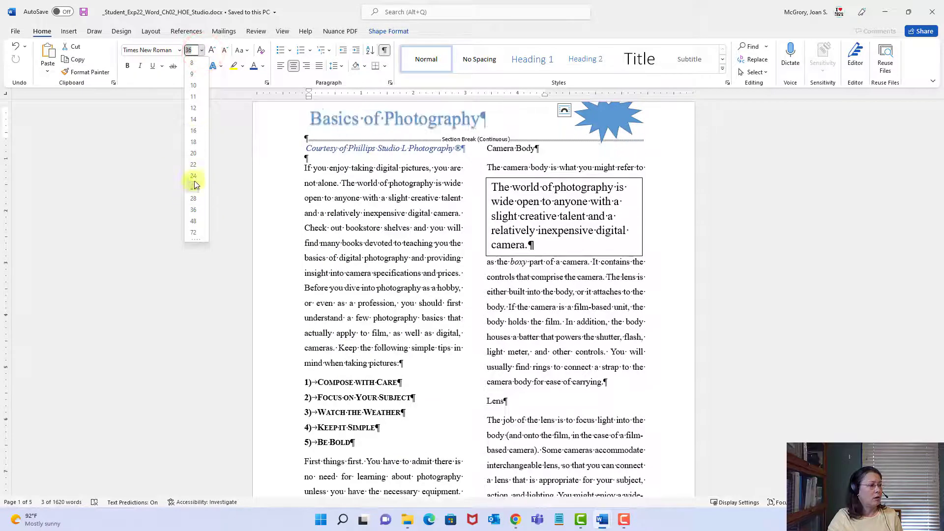
{"action": "left_click", "coordinate": [194, 176]}
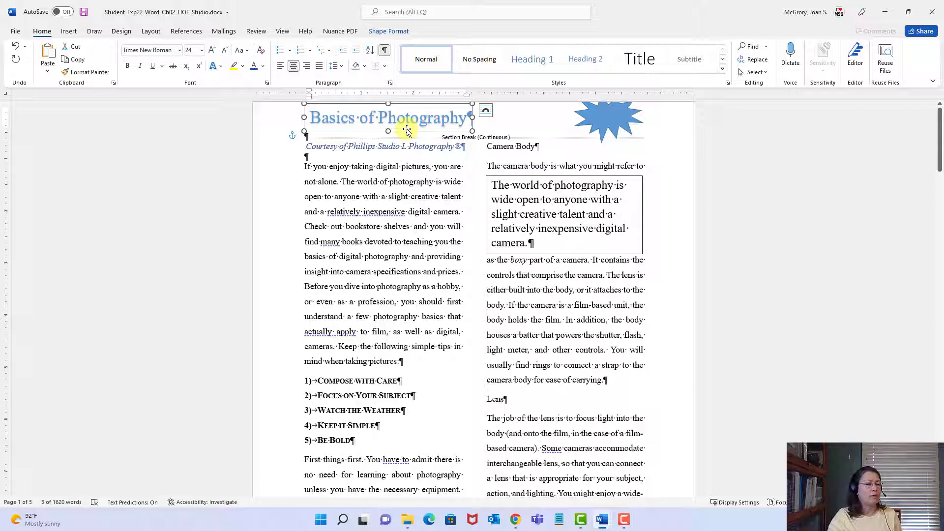
- Move the WordArt to the center of the top row using the green alignment guides, and save the document
{"action": "left_click_drag", "start_coordinate": [407, 129], "coordinate": [496, 134]}
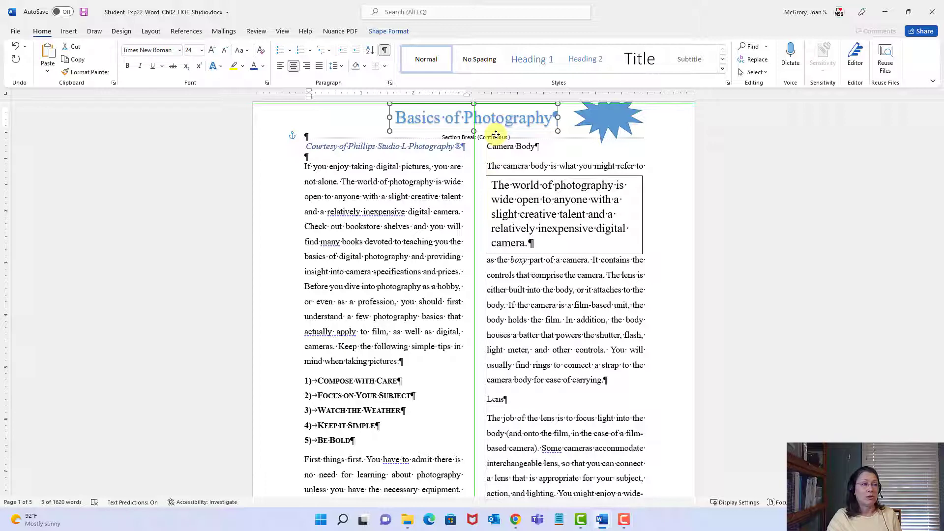
{"action": "left_click_drag", "start_coordinate": [496, 134], "coordinate": [496, 134]}
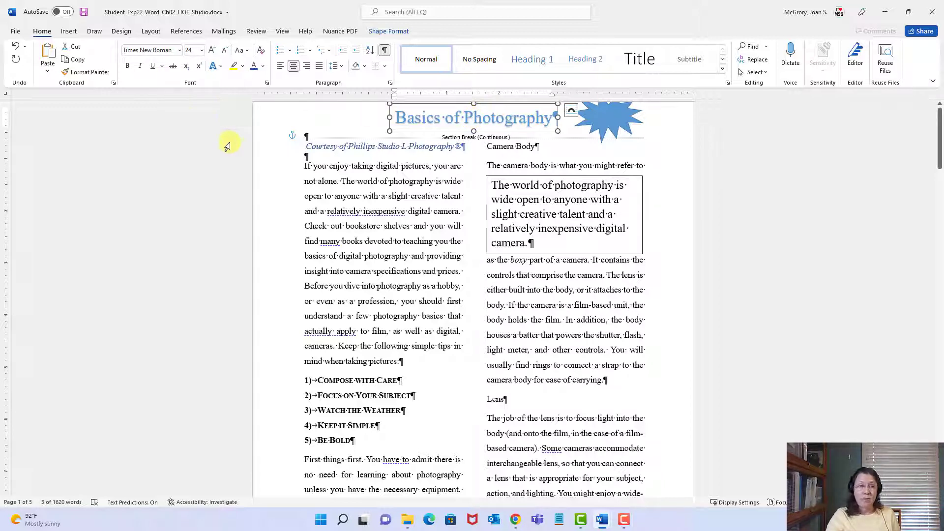
{"action": "left_click", "coordinate": [85, 11]}
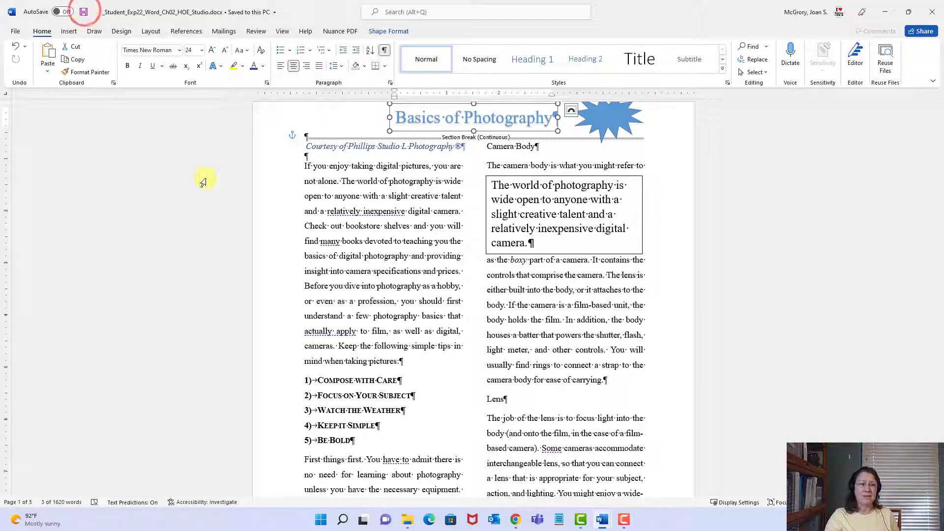
- Read instruction 24 about resizing and duplicating the explosion shape in the instructions document, and return to the student document
{"action": "mouse_move", "coordinate": [609, 524]}
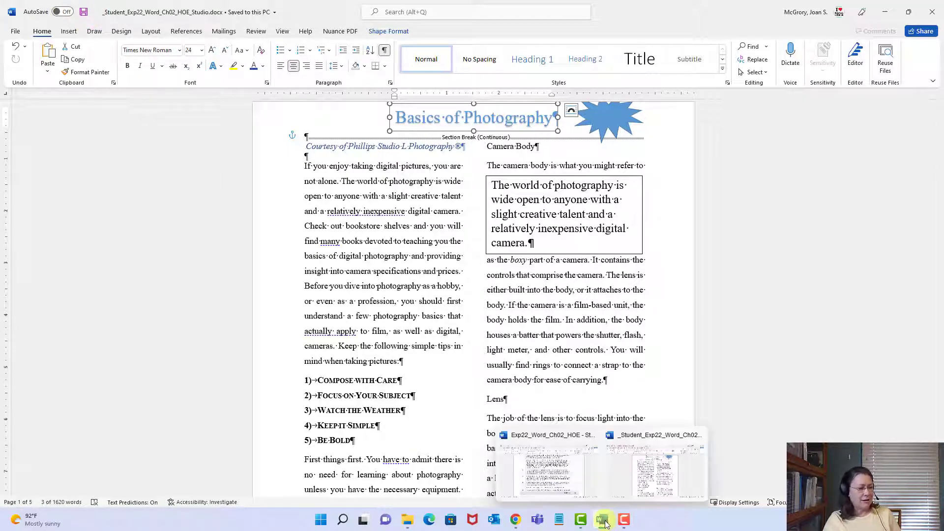
{"action": "left_click", "coordinate": [574, 476]}
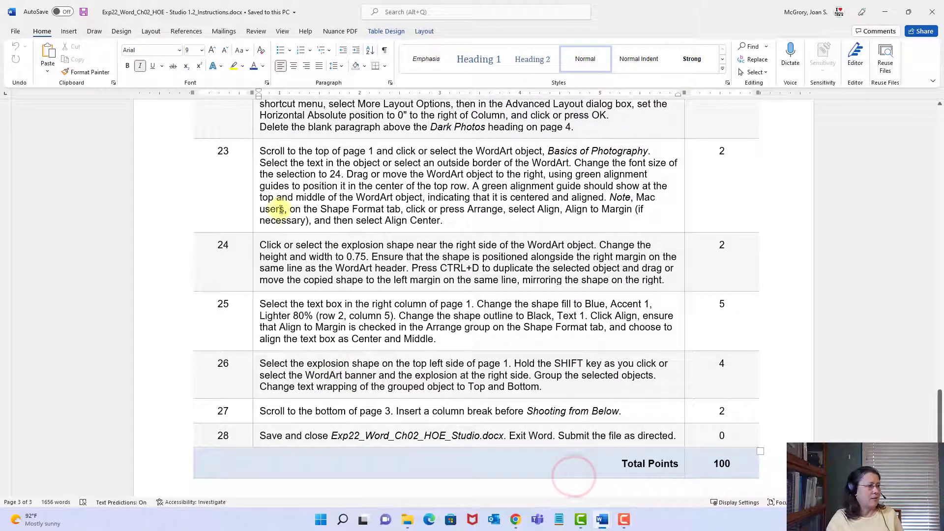
{"action": "left_click", "coordinate": [307, 258]}
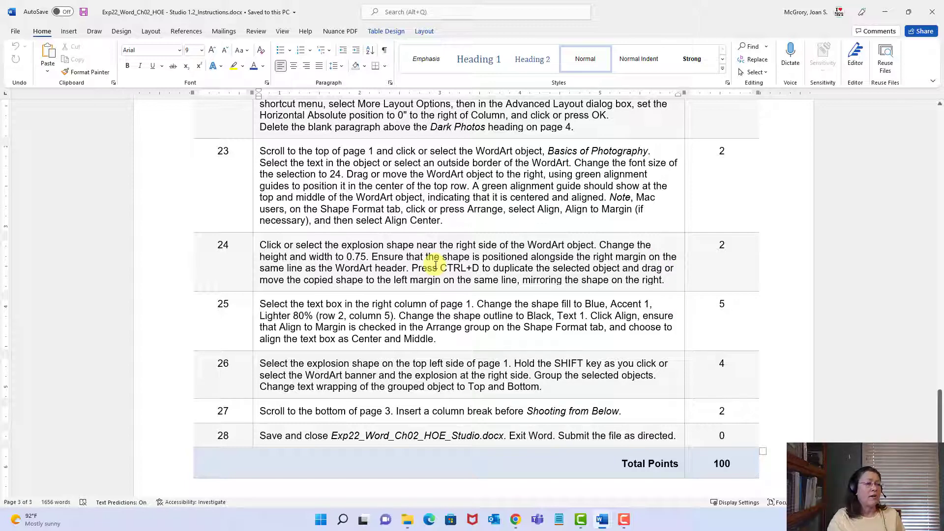
{"action": "left_click_drag", "start_coordinate": [439, 267], "coordinate": [480, 270]}
{"action": "left_click", "coordinate": [493, 270]}
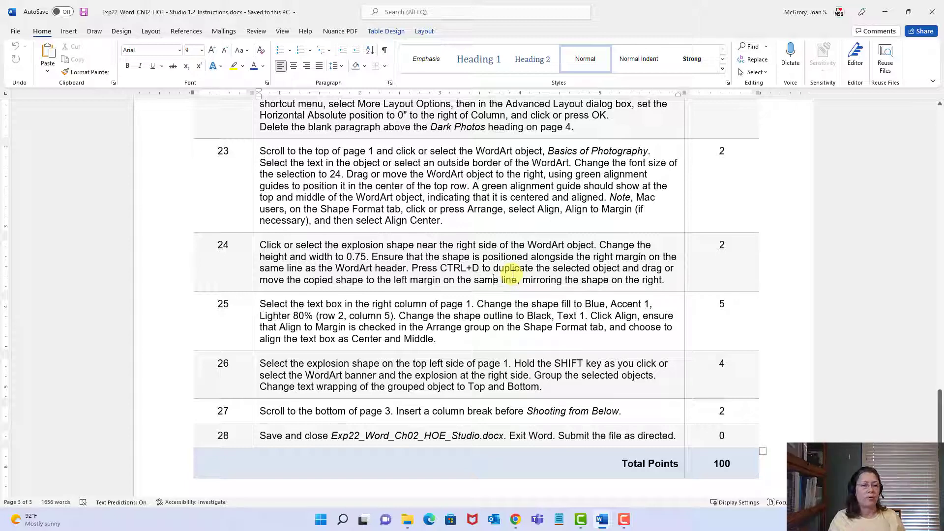
{"action": "left_click", "coordinate": [603, 524]}
{"action": "left_click", "coordinate": [652, 464]}
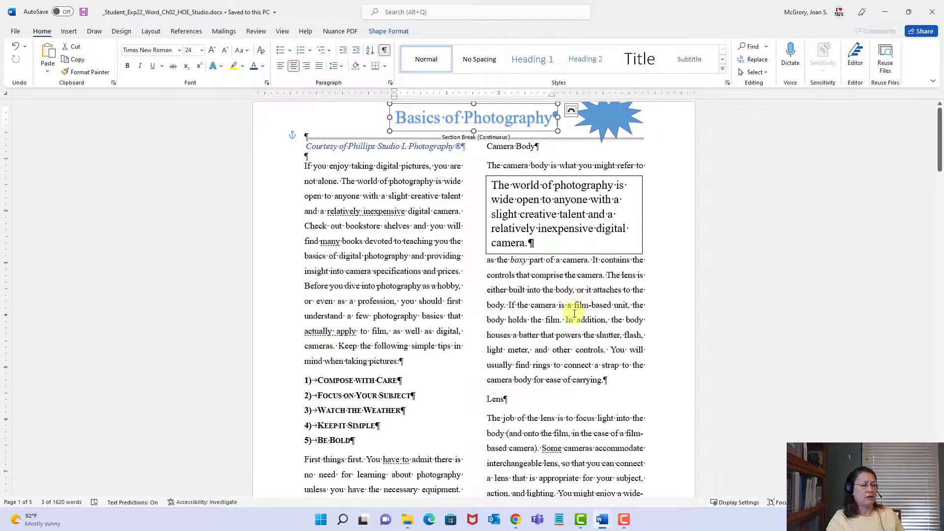
- Restore the white space between pages 1 and 2 and return to the start of page 1
{"action": "scroll", "coordinate": [574, 308], "scroll_direction": "down", "scroll_amount": 2}
{"action": "scroll", "coordinate": [574, 309], "scroll_direction": "down", "scroll_amount": 3}
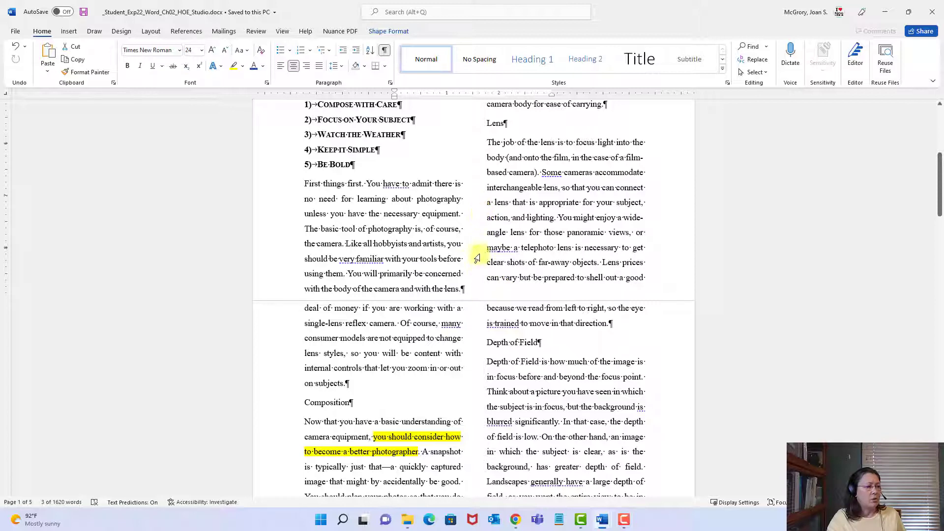
{"action": "double_click", "coordinate": [474, 300]}
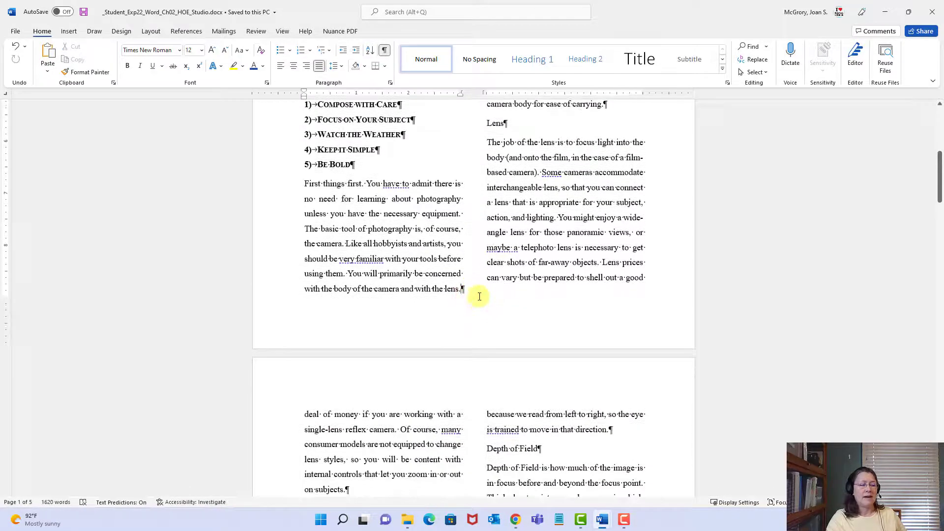
{"action": "scroll", "coordinate": [461, 342], "scroll_direction": "up", "scroll_amount": 7}
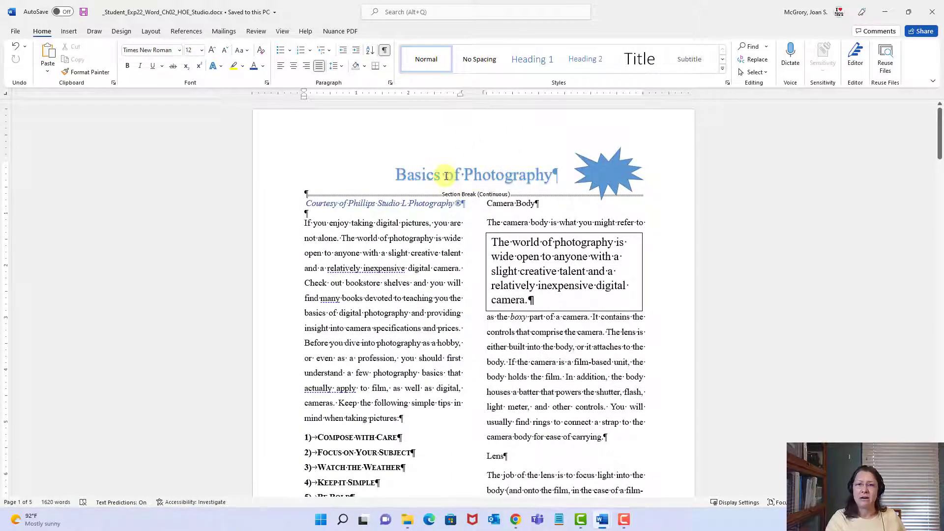
- Set the height and width of the explosion shape beside the WordArt to 0.75" each
{"action": "left_click", "coordinate": [612, 172]}
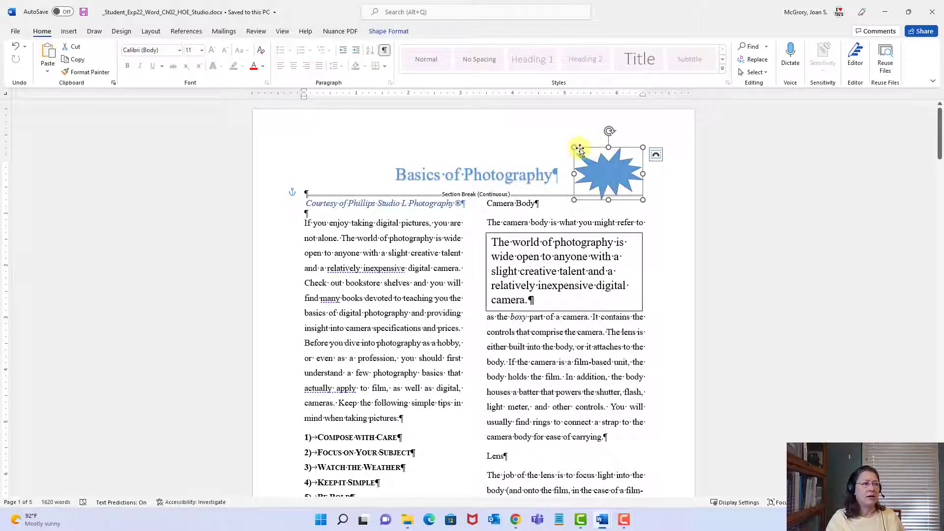
{"action": "left_click", "coordinate": [392, 35]}
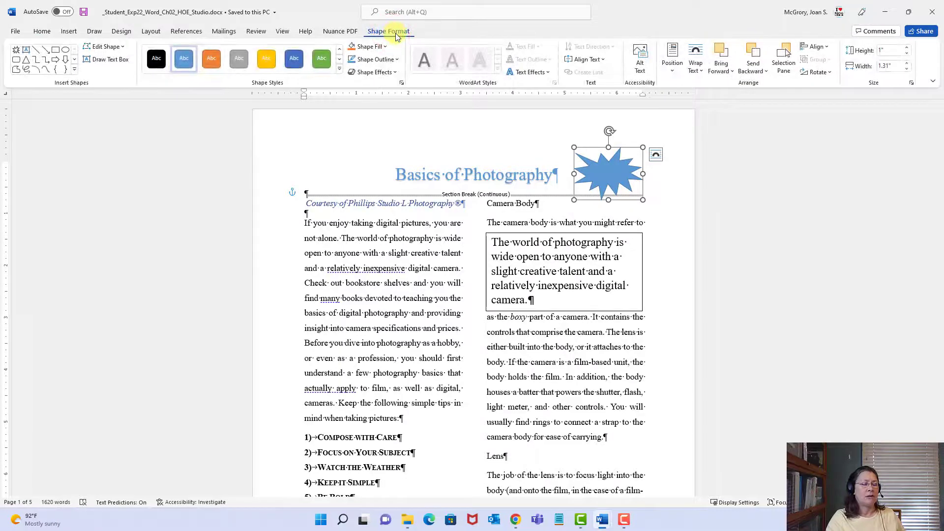
{"action": "left_click", "coordinate": [893, 51]}
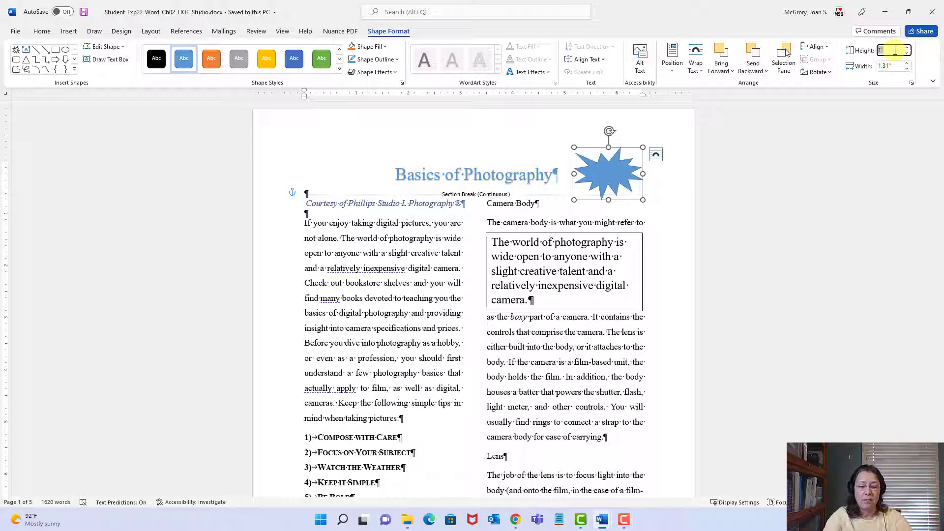
{"action": "type", "text": ".75"}
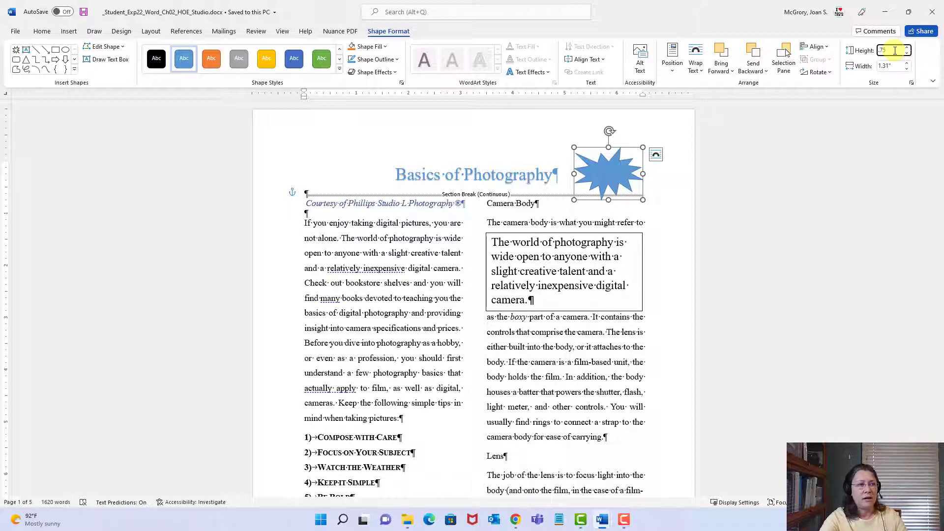
{"action": "key", "text": "Return"}
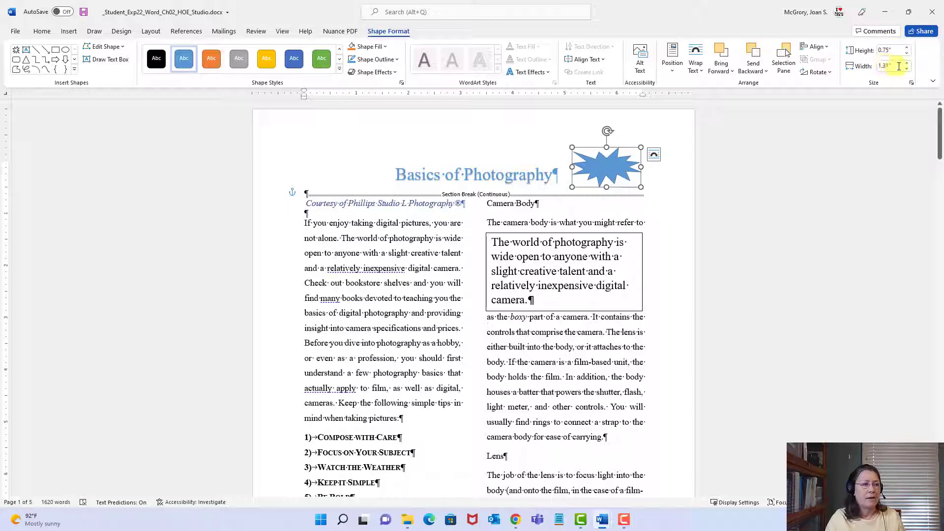
{"action": "left_click", "coordinate": [897, 67]}
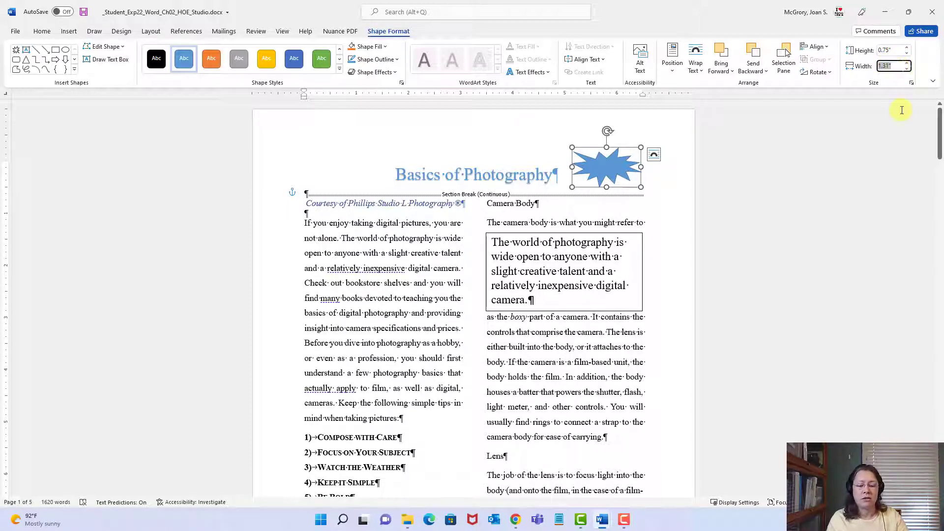
{"action": "key", "text": "BackSpace"}
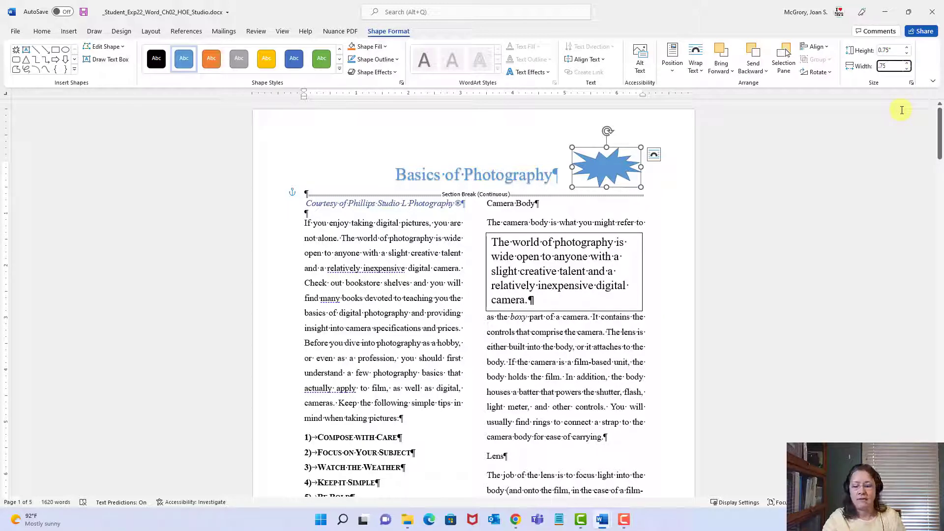
{"action": "key", "text": "Return"}
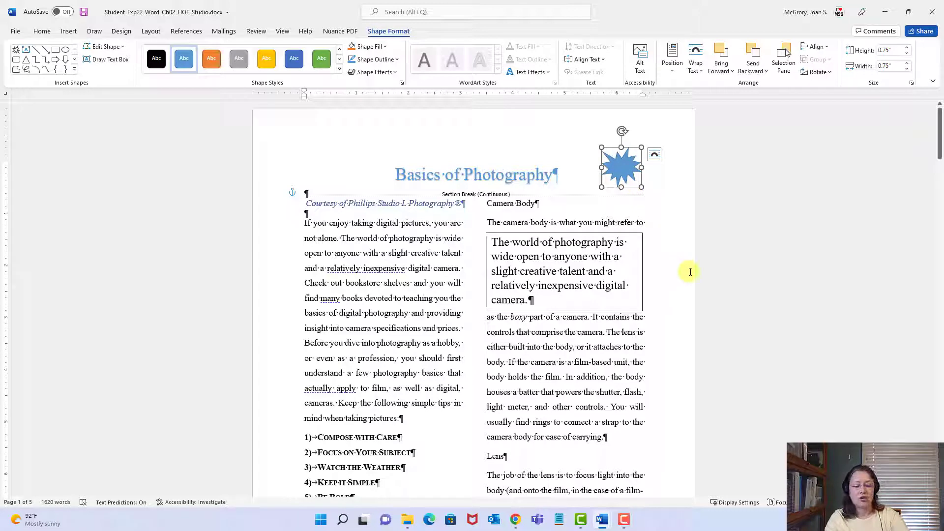
- Position the explosion shape along the right margin, level with the WordArt title
{"action": "left_click", "coordinate": [655, 154]}
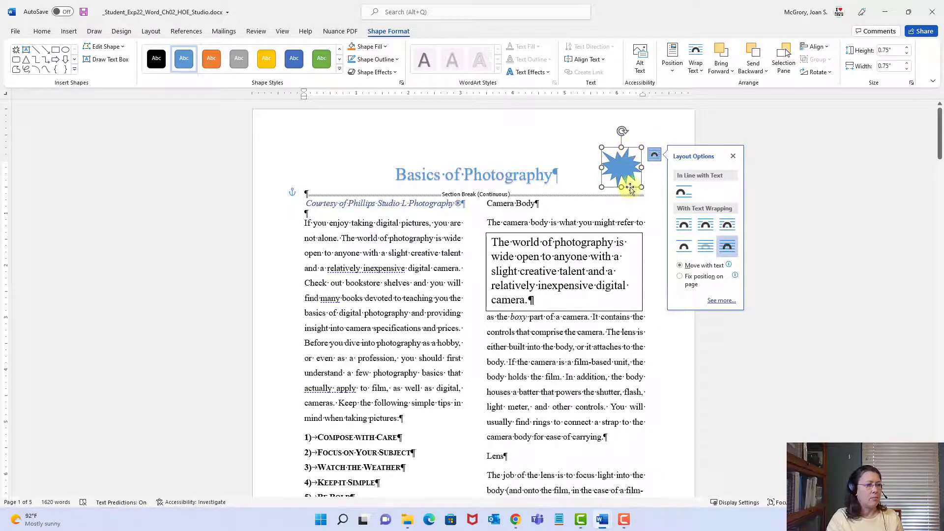
{"action": "left_click_drag", "start_coordinate": [632, 147], "coordinate": [637, 146]}
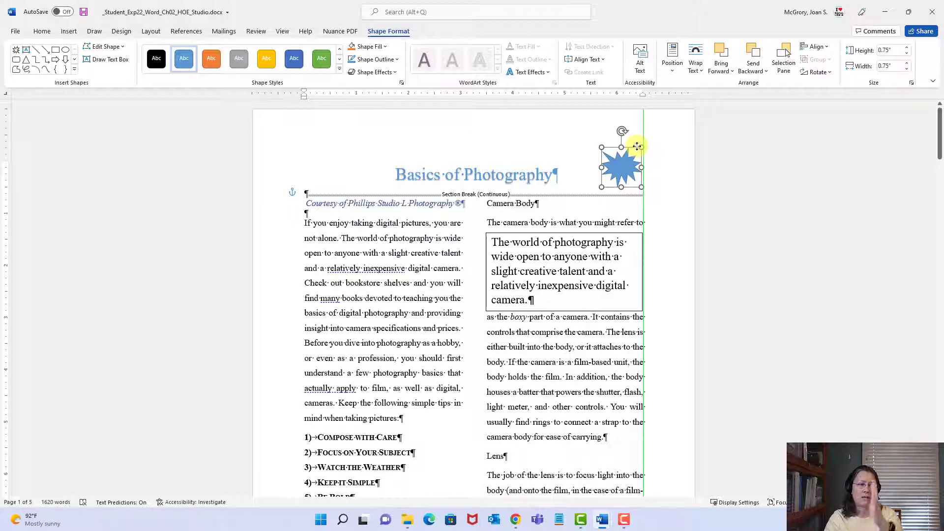
{"action": "left_click_drag", "start_coordinate": [638, 147], "coordinate": [637, 155]}
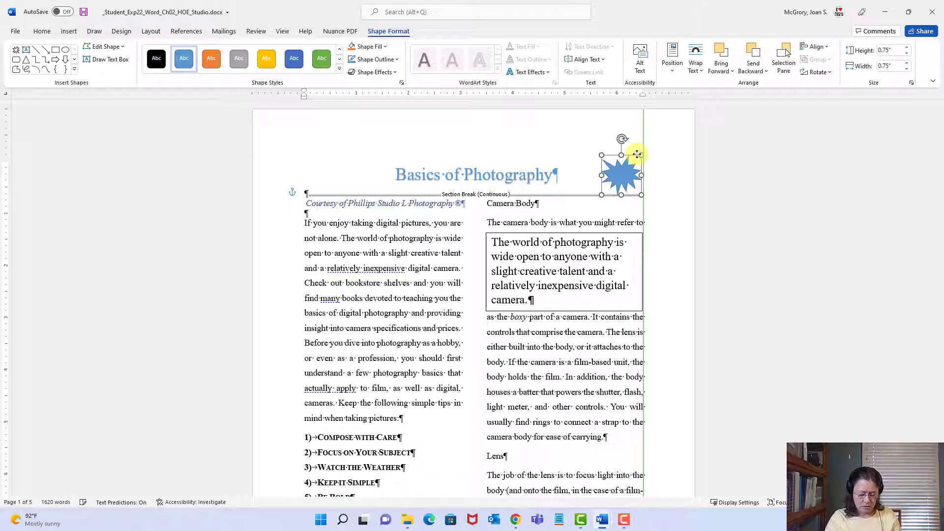
{"action": "left_click_drag", "start_coordinate": [638, 154], "coordinate": [637, 155]}
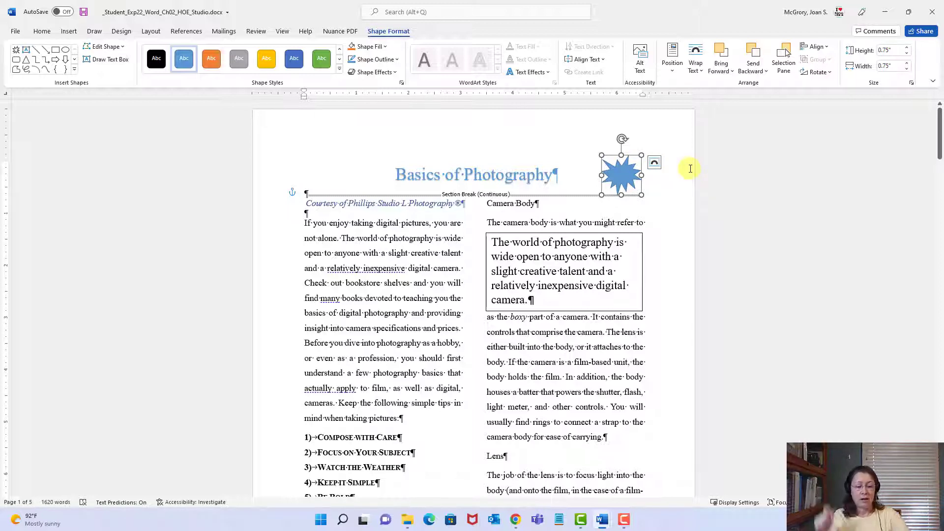
- Duplicate the explosion shape and raise the copy level with the original
{"action": "key", "text": "Right"}
{"action": "key", "text": "Down"}
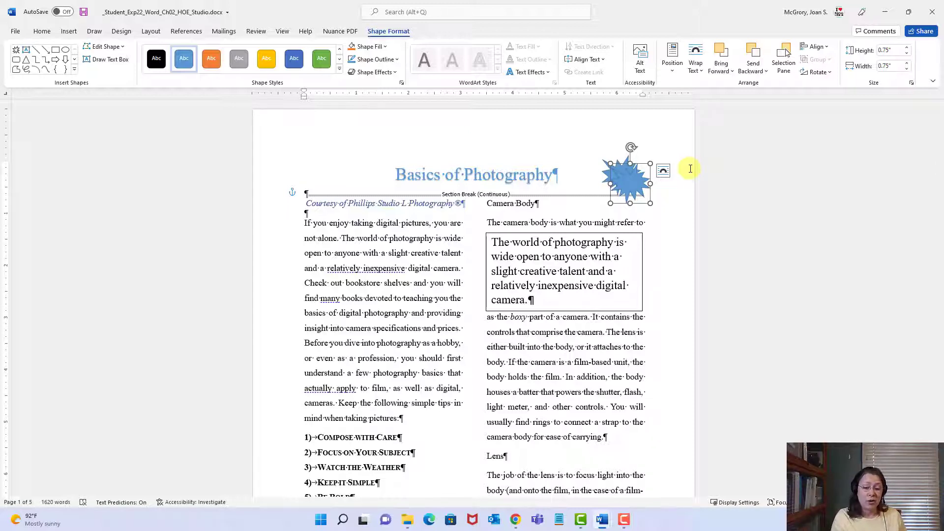
{"action": "key", "text": "Up"}
{"action": "key", "text": "Up"}
{"action": "key", "text": "Up"}
{"action": "key", "text": "Up"}
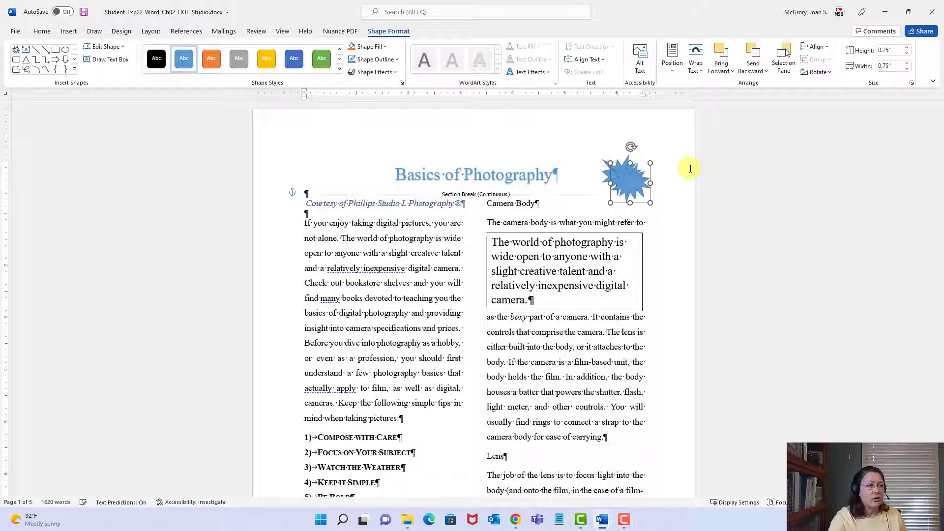
{"action": "key", "text": "Up"}
{"action": "key", "text": "Up"}
{"action": "key", "text": "Up"}
{"action": "key", "text": "Up"}
{"action": "key", "text": "Up"}
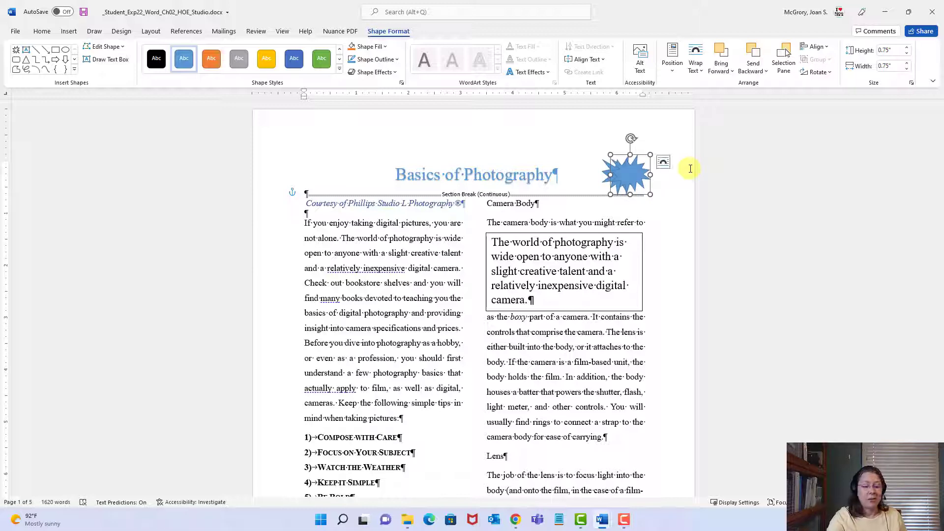
- Move the copied explosion shape horizontally across the title row to the other side of the WordArt, near the left margin
{"action": "key", "text": "Left"}
{"action": "key", "text": "Left"}
{"action": "key", "text": "Left"}
{"action": "key", "text": "Left"}
{"action": "key", "text": "Left"}
{"action": "key", "text": "Left"}
{"action": "key", "text": "Left"}
{"action": "key", "text": "Left"}
{"action": "key", "text": "Left"}
{"action": "key", "text": "Left"}
{"action": "key", "text": "Right"}
{"action": "key", "text": "Down"}
{"action": "key", "text": "Left"}
{"action": "key", "text": "Left"}
{"action": "key", "text": "Left"}
{"action": "key", "text": "Left"}
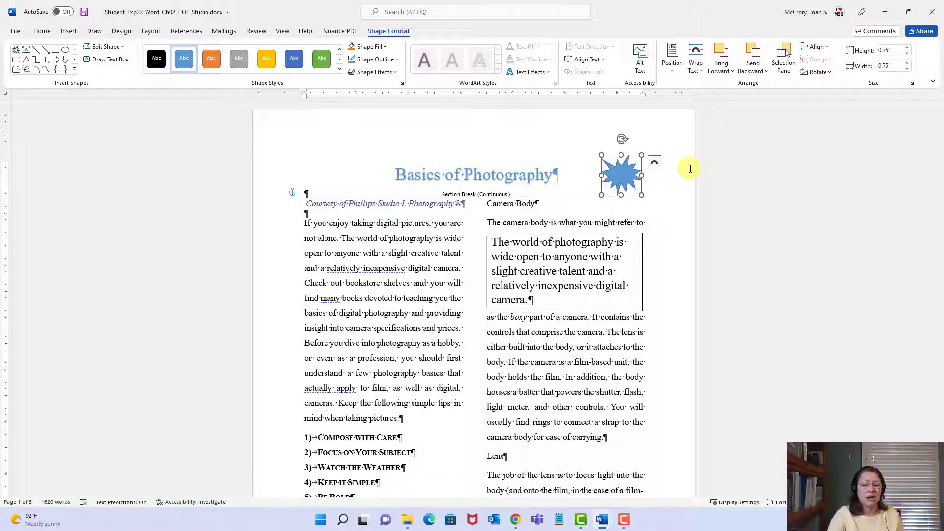
{"action": "key", "text": "Left"}
{"action": "key", "text": "Left"}
{"action": "key", "text": "Left"}
{"action": "key", "text": "Left"}
{"action": "key", "text": "Left"}
{"action": "key", "text": "Left"}
{"action": "key", "text": "Left"}
{"action": "key", "text": "Left"}
{"action": "key", "text": "Left"}
{"action": "key", "text": "Left"}
{"action": "key", "text": "Left"}
{"action": "key", "text": "Left"}
{"action": "key", "text": "Left"}
{"action": "key", "text": "Left"}
{"action": "key", "text": "Left"}
{"action": "key", "text": "Left"}
{"action": "key", "text": "Left"}
{"action": "key", "text": "Left"}
{"action": "key", "text": "Left"}
{"action": "key", "text": "Left"}
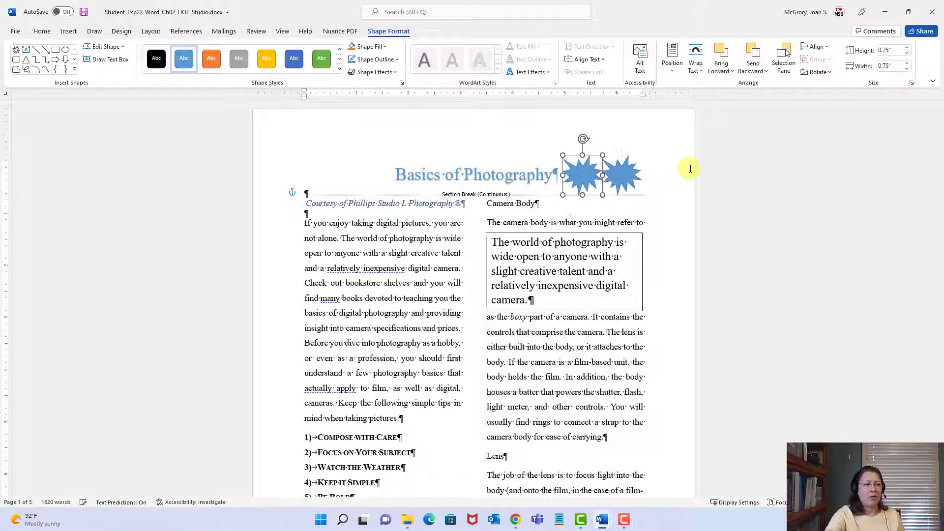
{"action": "key", "text": "Left"}
{"action": "key", "text": "Left"}
{"action": "key", "text": "Left"}
{"action": "key", "text": "Left"}
{"action": "key", "text": "Left"}
{"action": "key", "text": "Left"}
{"action": "key", "text": "Left"}
{"action": "key", "text": "Left"}
{"action": "key", "text": "Left"}
{"action": "key", "text": "Left"}
{"action": "key", "text": "Left"}
{"action": "key", "text": "Left"}
{"action": "key", "text": "Left"}
{"action": "key", "text": "Left"}
{"action": "key", "text": "Left"}
{"action": "key", "text": "Left"}
{"action": "key", "text": "Left"}
{"action": "key", "text": "Left"}
{"action": "key", "text": "Left"}
{"action": "key", "text": "Left"}
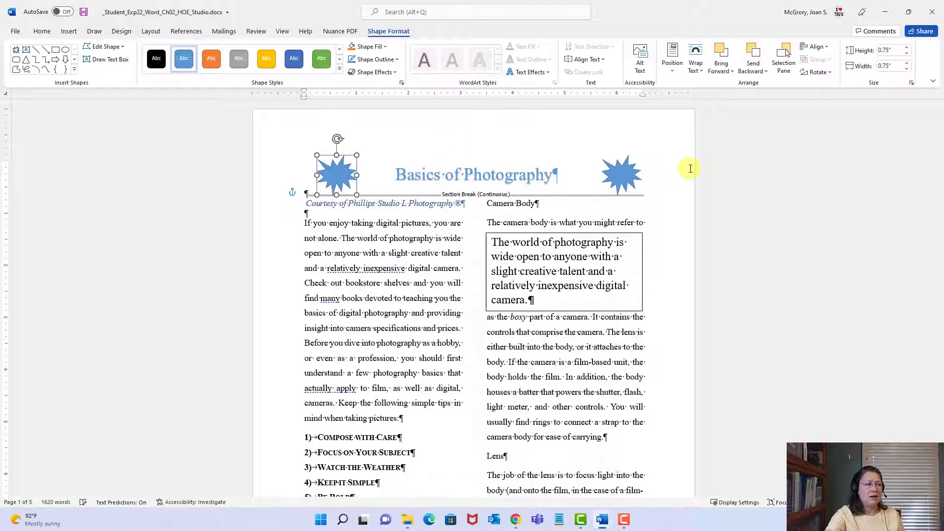
{"action": "key", "text": "Left"}
{"action": "key", "text": "Left"}
{"action": "key", "text": "Left"}
{"action": "key", "text": "Left"}
{"action": "key", "text": "Left"}
{"action": "key", "text": "Left"}
{"action": "key", "text": "Left"}
{"action": "key", "text": "Left"}
{"action": "key", "text": "Left"}
{"action": "key", "text": "Left"}
{"action": "key", "text": "Left"}
{"action": "key", "text": "Left"}
{"action": "key", "text": "Left"}
{"action": "key", "text": "Left"}
{"action": "key", "text": "Left"}
{"action": "key", "text": "Left"}
{"action": "key", "text": "Left"}
{"action": "key", "text": "Left"}
{"action": "key", "text": "Left"}
{"action": "key", "text": "Left"}
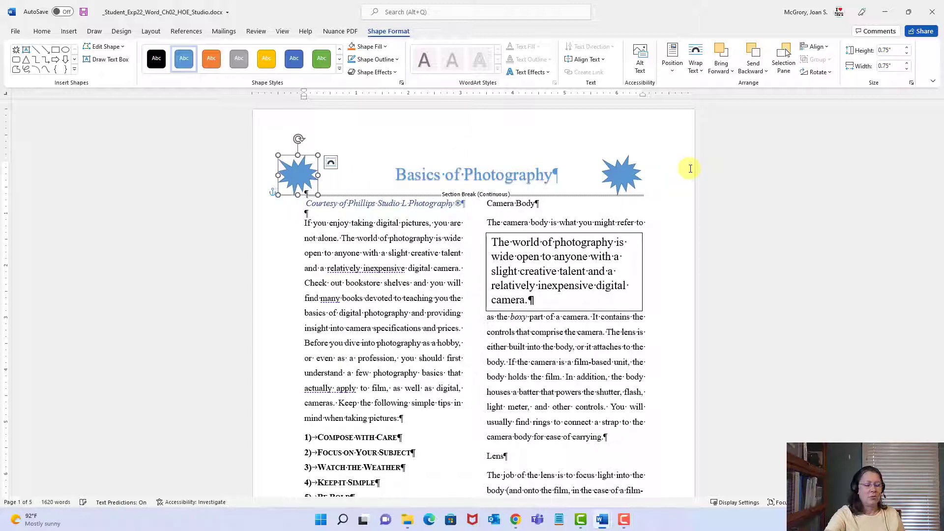
- Align the copied explosion shape with the left margin so it mirrors the shape at the right margin, and save the document
{"action": "key", "text": "Right"}
{"action": "key", "text": "Right"}
{"action": "key", "text": "Right"}
{"action": "key", "text": "Right"}
{"action": "key", "text": "Right"}
{"action": "key", "text": "Right"}
{"action": "key", "text": "Right"}
{"action": "key", "text": "Right"}
{"action": "key", "text": "Right"}
{"action": "key", "text": "Right"}
{"action": "key", "text": "Right"}
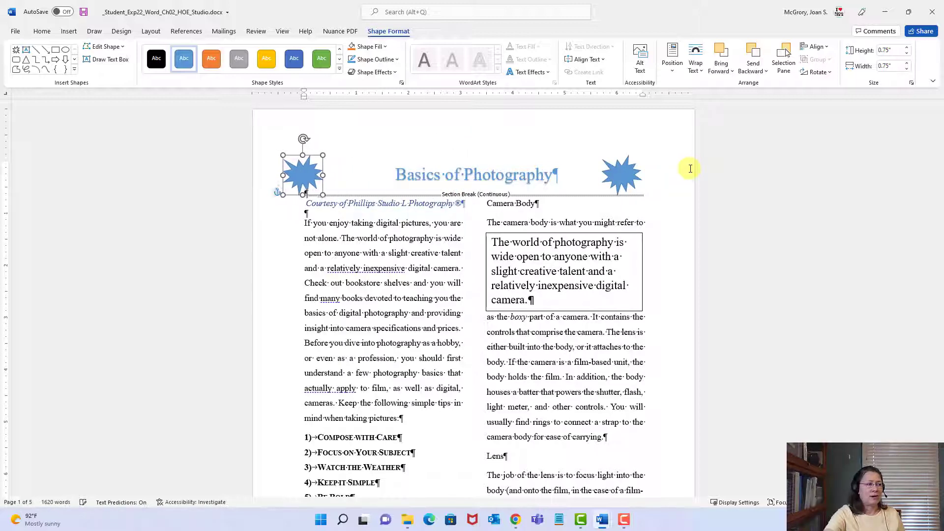
{"action": "key", "text": "Right"}
{"action": "key", "text": "Right"}
{"action": "key", "text": "Right"}
{"action": "key", "text": "Right"}
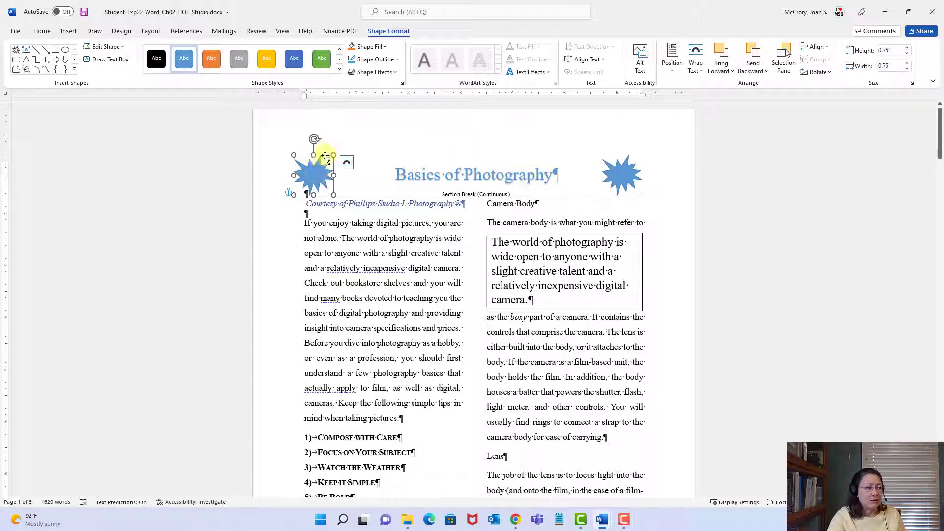
{"action": "left_click_drag", "start_coordinate": [326, 157], "coordinate": [287, 155]}
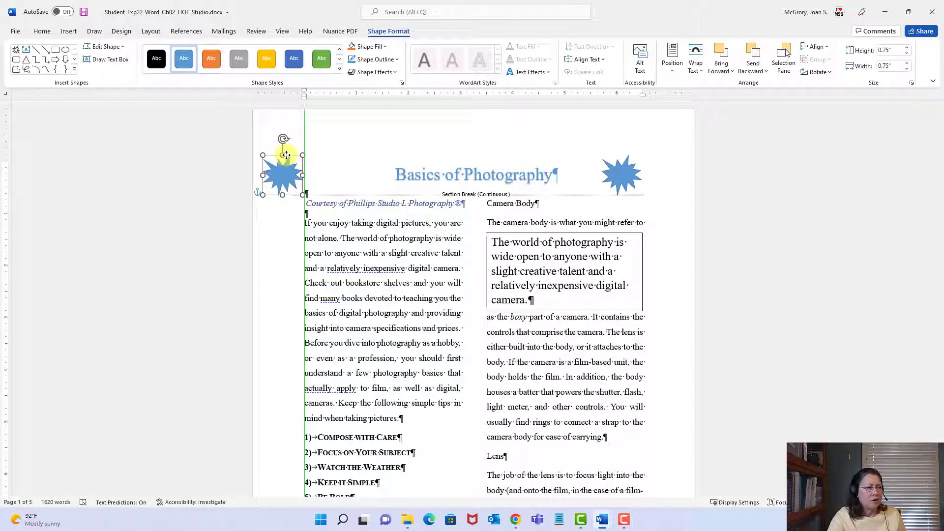
{"action": "left_click_drag", "start_coordinate": [286, 156], "coordinate": [338, 154]}
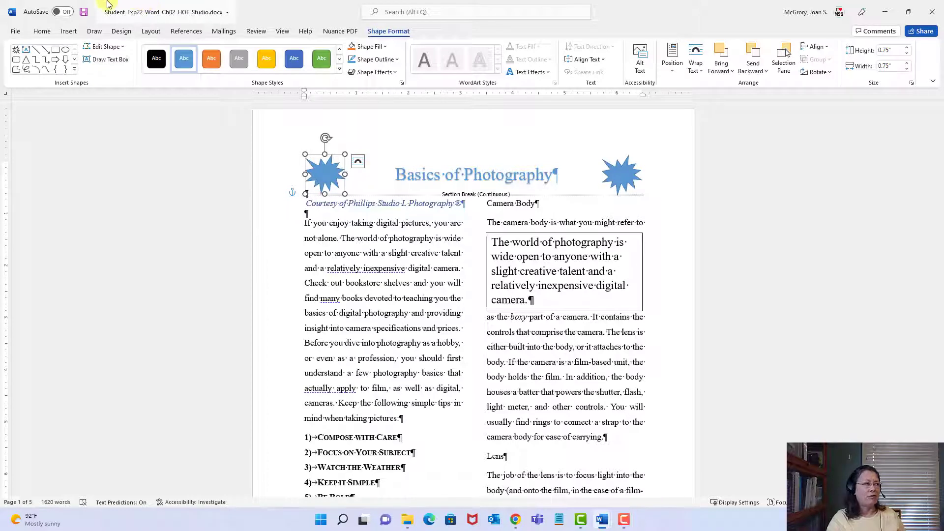
{"action": "left_click", "coordinate": [83, 16]}
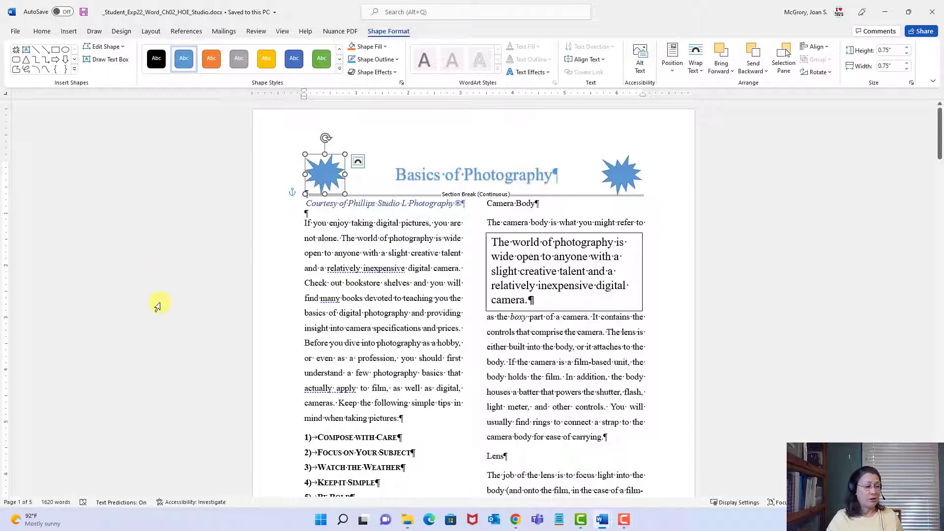
- Read instruction 25 about formatting and aligning the text box in the instructions document, and return to the student document
{"action": "left_click", "coordinate": [604, 524]}
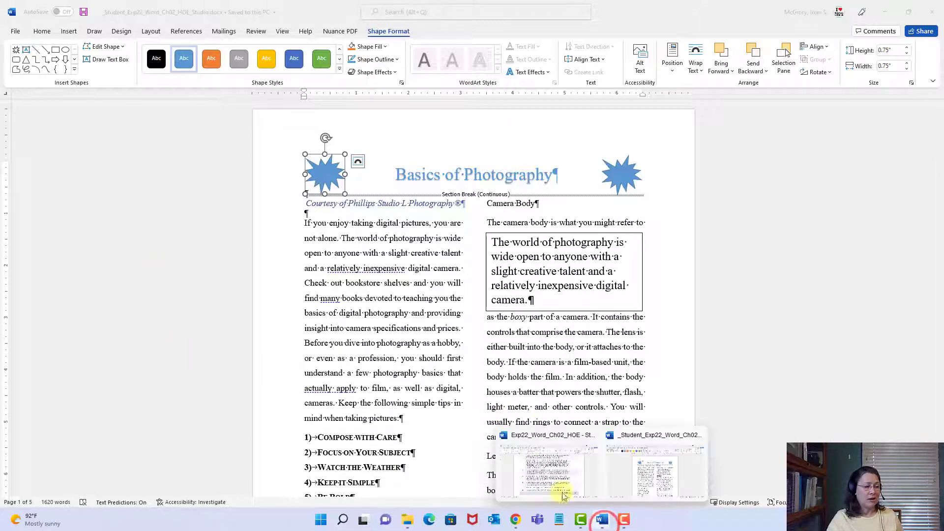
{"action": "left_click", "coordinate": [532, 467]}
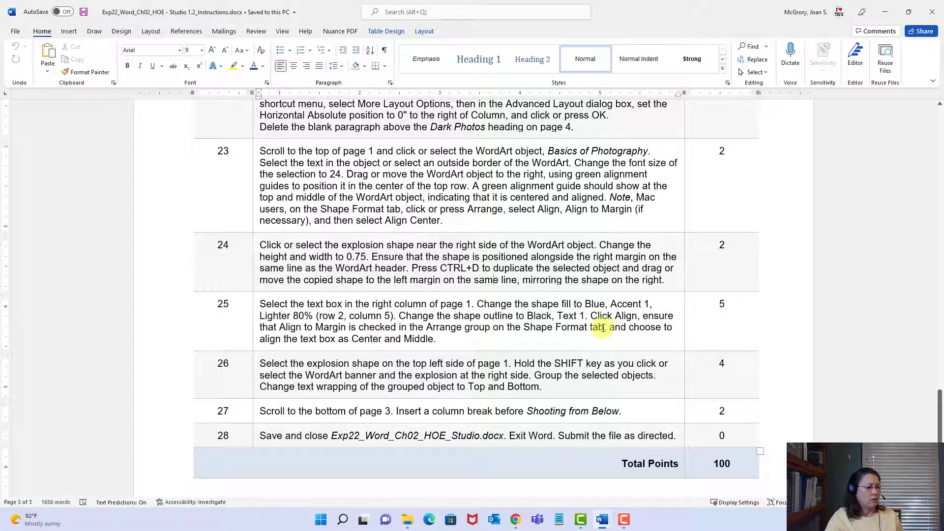
{"action": "left_click", "coordinate": [602, 520]}
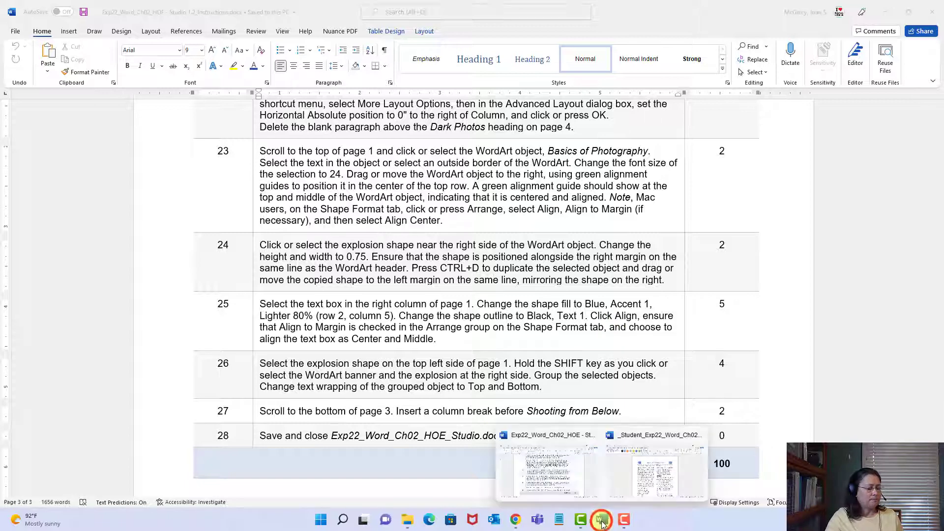
{"action": "left_click", "coordinate": [649, 486]}
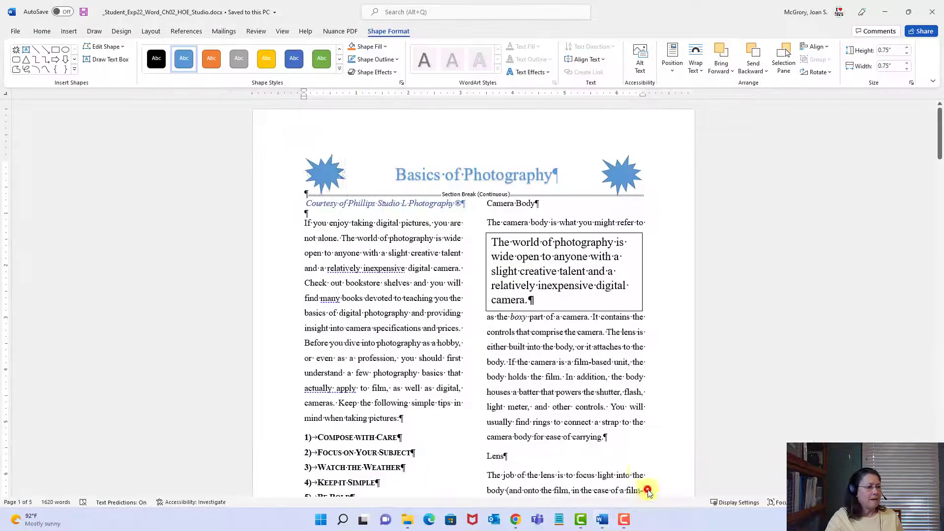
- Set the fill of the text box in page 1's right column to Blue, Accent 1, Lighter 80% and its outline to Black, Text 1
{"action": "left_click", "coordinate": [624, 236]}
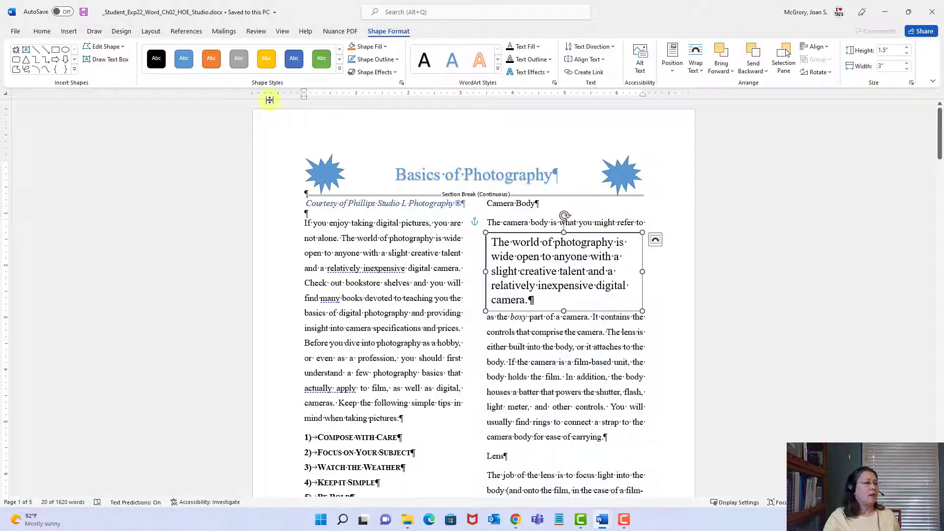
{"action": "left_click", "coordinate": [51, 31]}
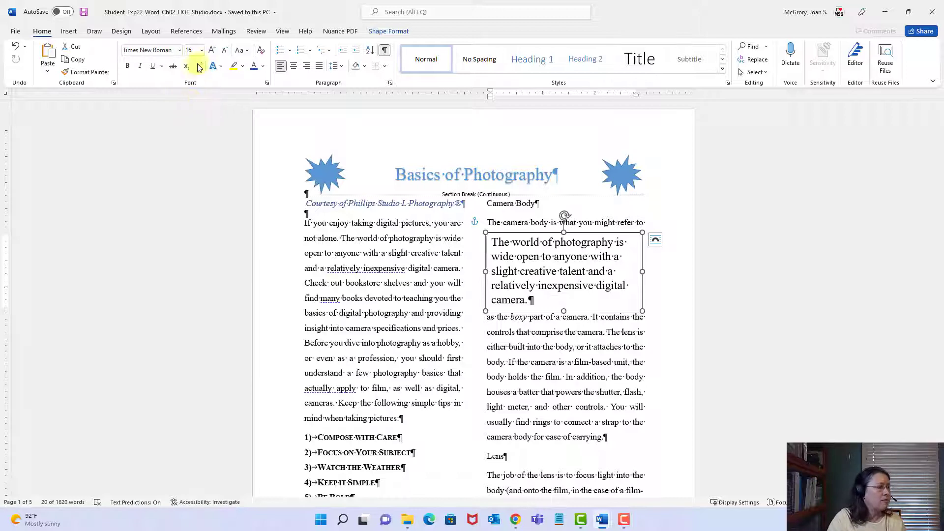
{"action": "left_click", "coordinate": [394, 31]}
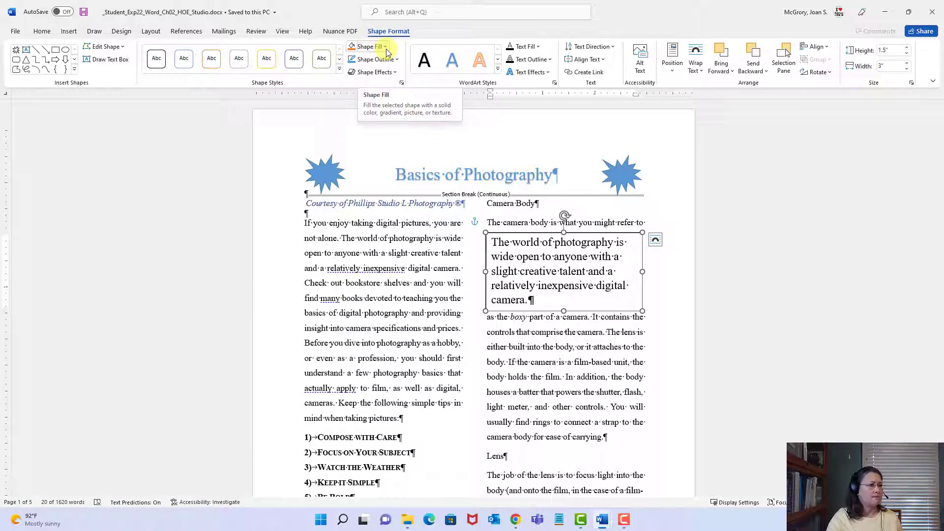
{"action": "left_click", "coordinate": [386, 47]}
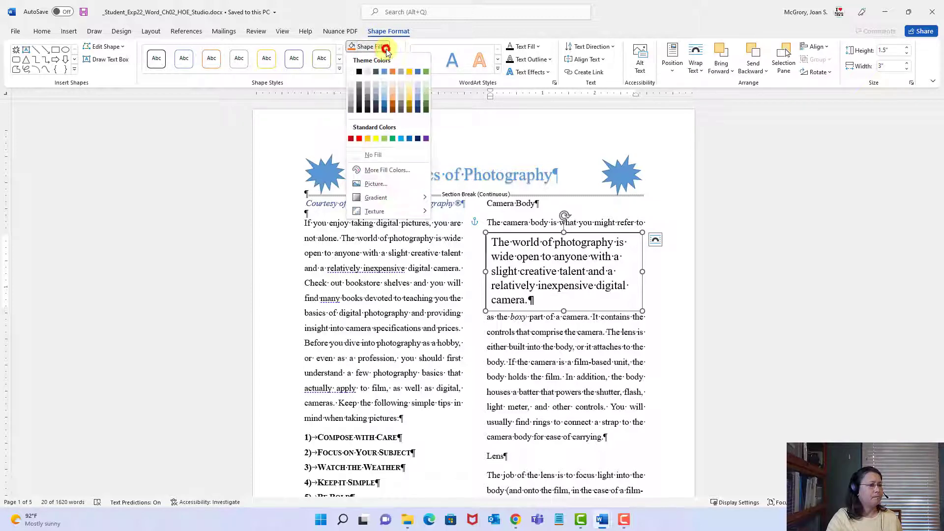
{"action": "left_click", "coordinate": [383, 85]}
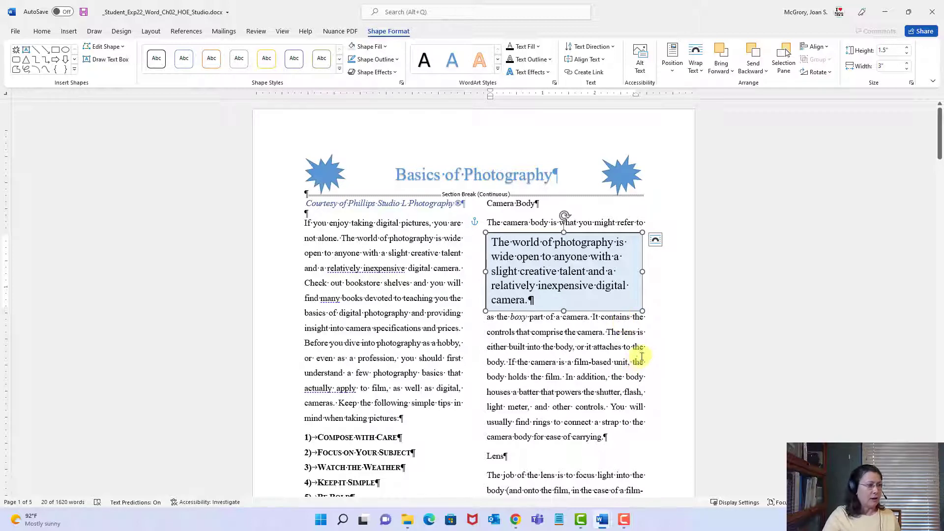
{"action": "left_click", "coordinate": [397, 59]}
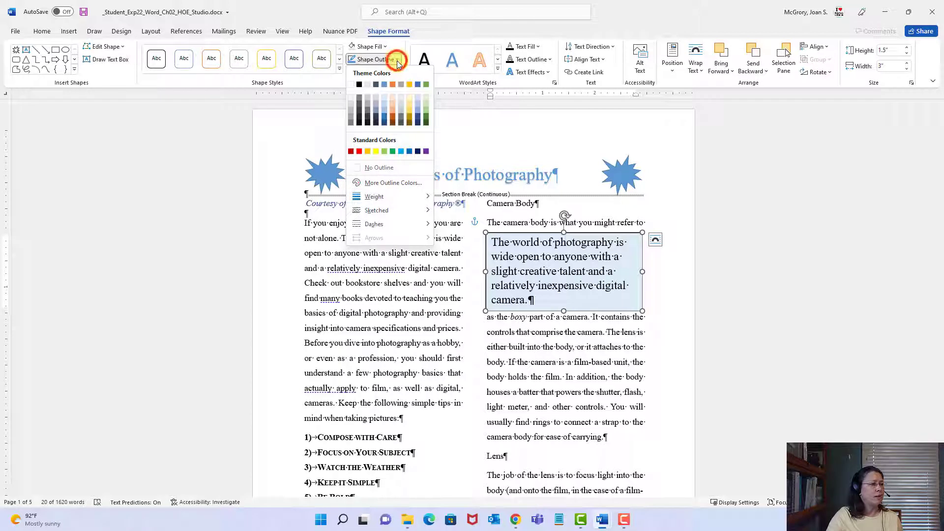
{"action": "left_click", "coordinate": [360, 85]}
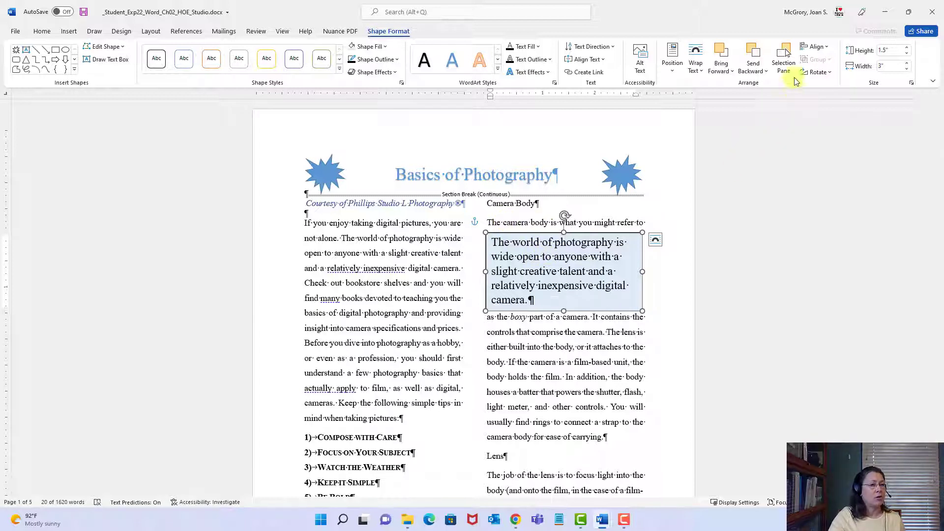
- Align the text box to the center and middle of page 1 relative to the margins, and check its placement on the whole page
{"action": "left_click", "coordinate": [820, 46]}
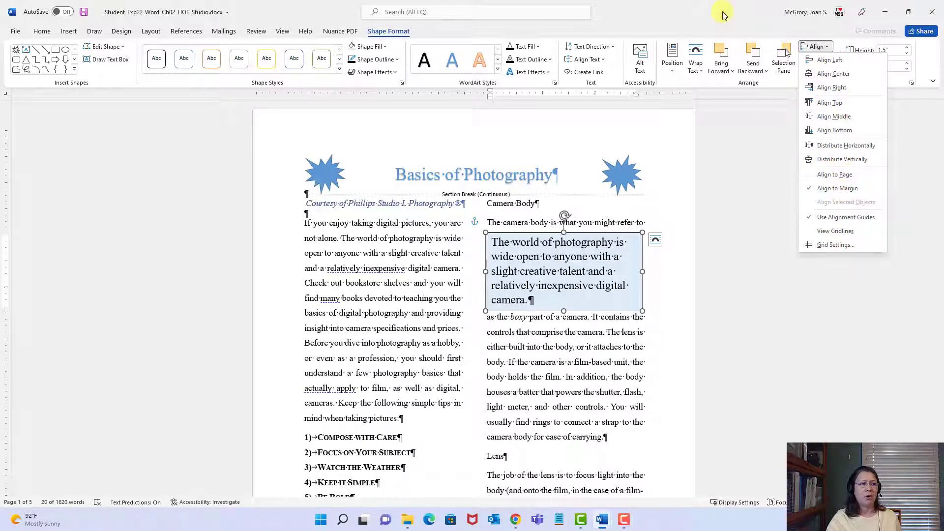
{"action": "left_click", "coordinate": [756, 15]}
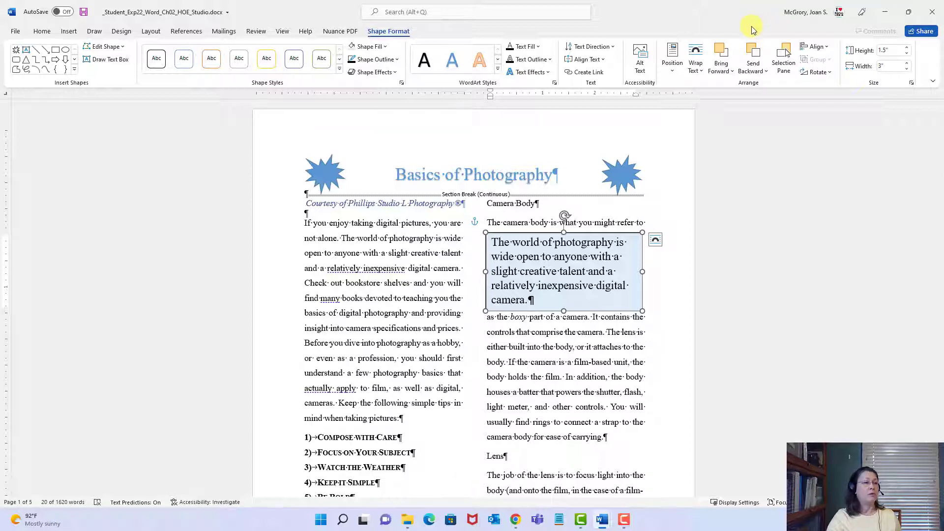
{"action": "left_click", "coordinate": [823, 47]}
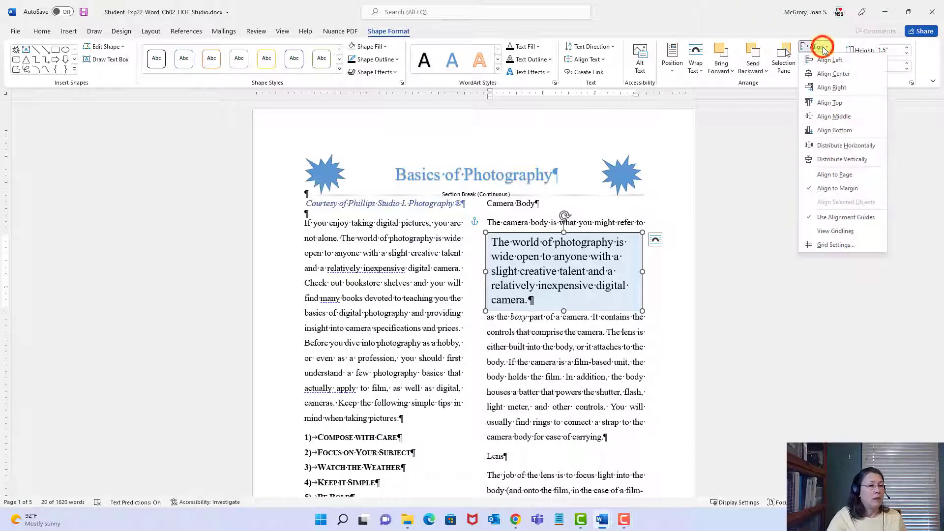
{"action": "left_click", "coordinate": [830, 76]}
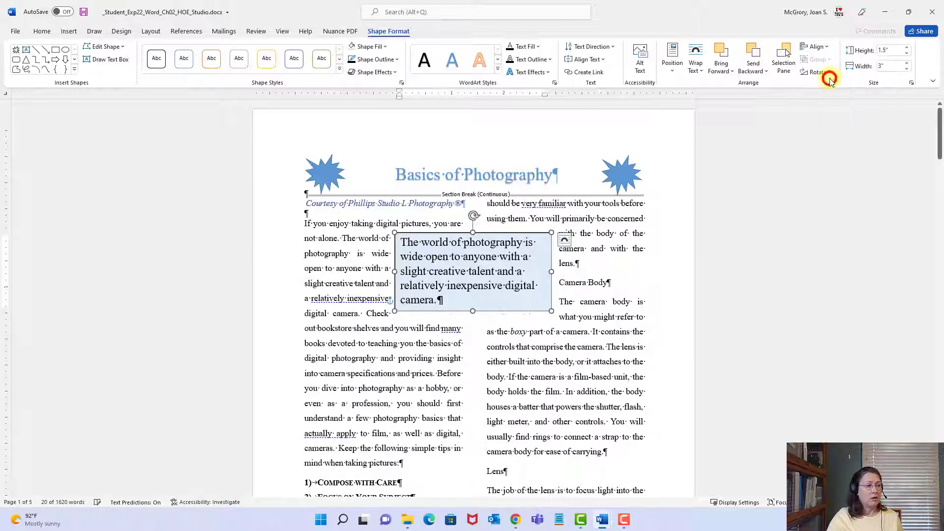
{"action": "left_click", "coordinate": [815, 47]}
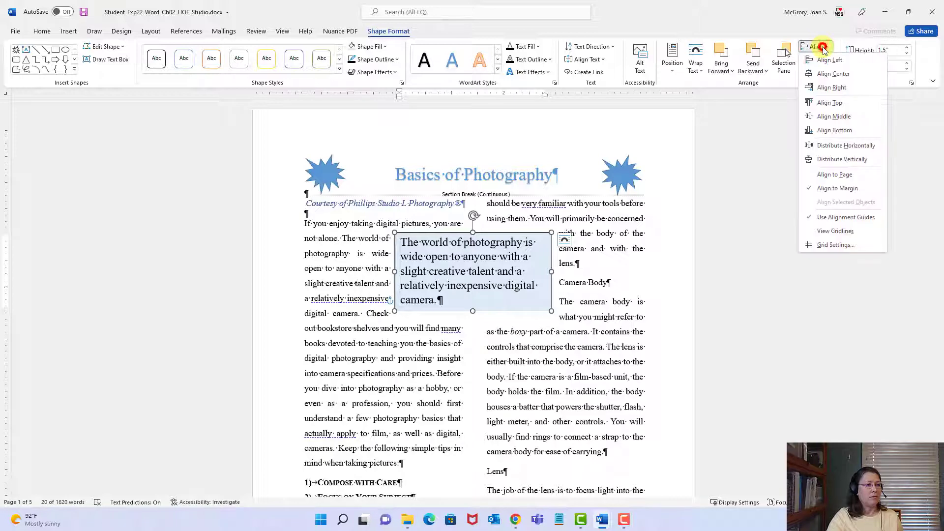
{"action": "left_click", "coordinate": [829, 117]}
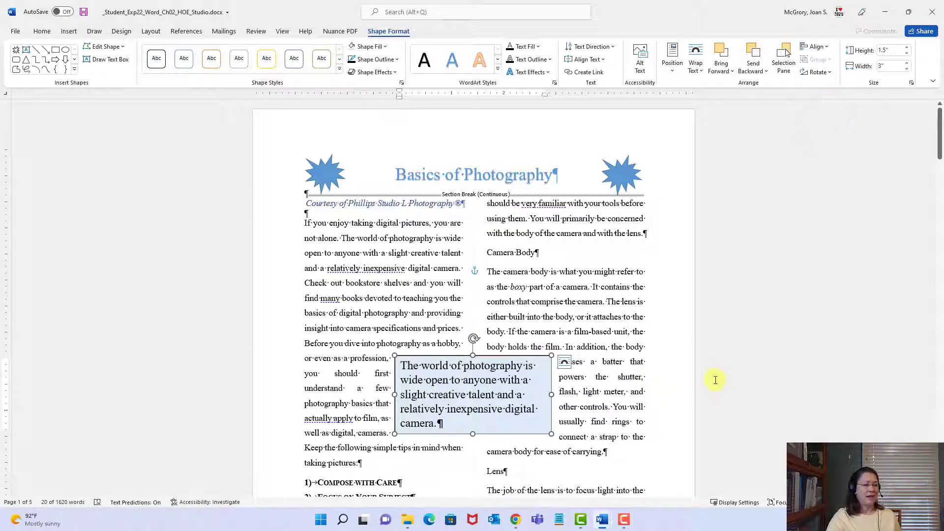
{"action": "left_click", "coordinate": [856, 502]}
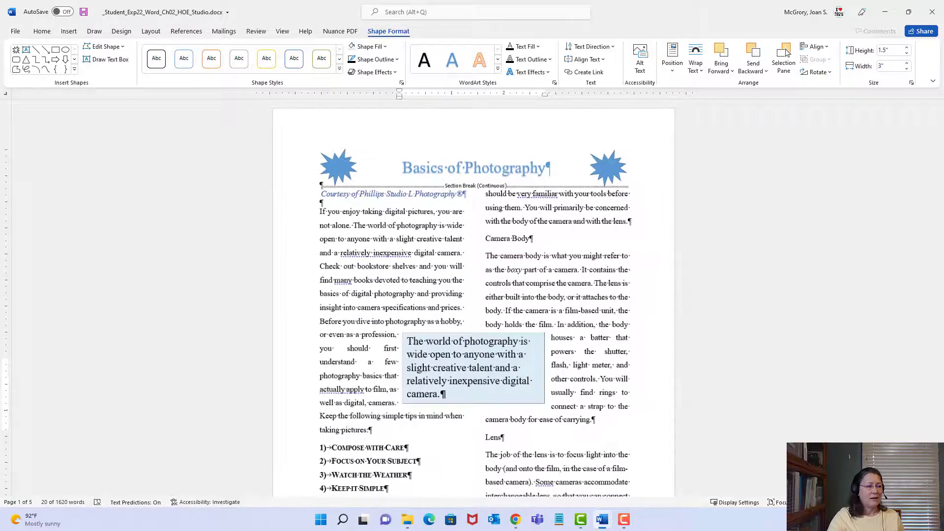
{"action": "left_click", "coordinate": [857, 502]}
{"action": "left_click", "coordinate": [857, 502]}
{"action": "left_click", "coordinate": [857, 502]}
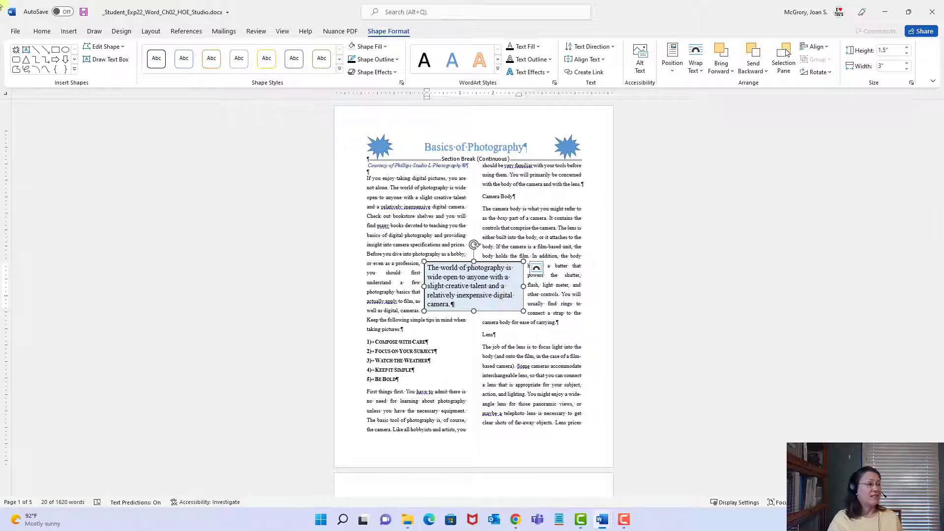
- Save the student document and read instruction 26 about grouping the banner objects in the instructions document before returning
{"action": "left_click", "coordinate": [84, 15]}
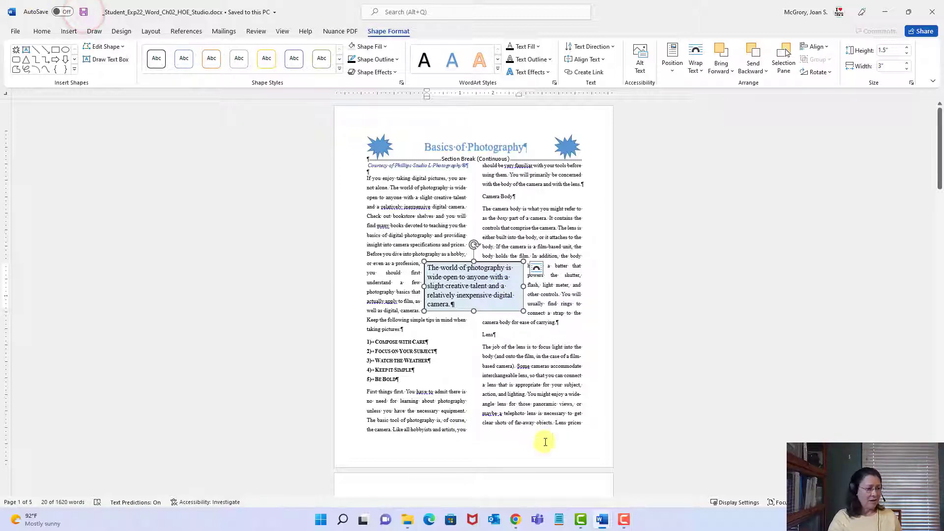
{"action": "mouse_move", "coordinate": [601, 524]}
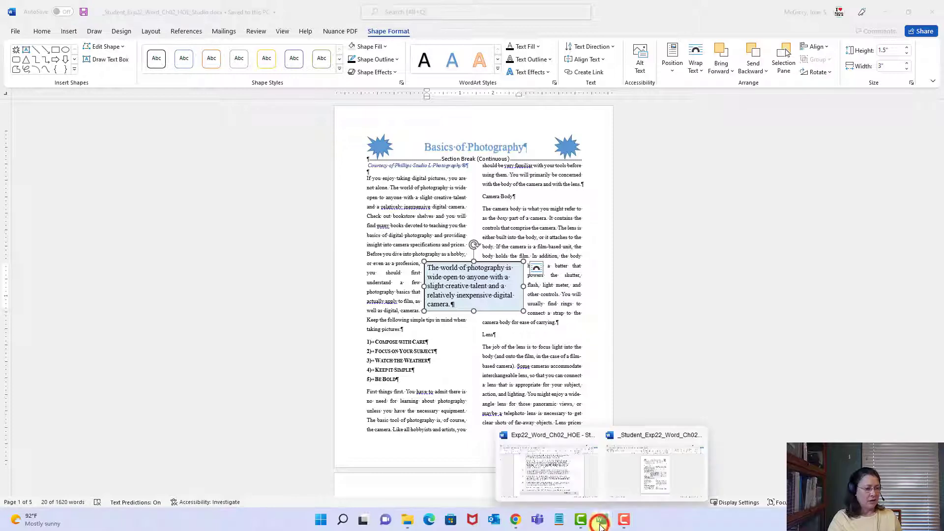
{"action": "left_click", "coordinate": [549, 481]}
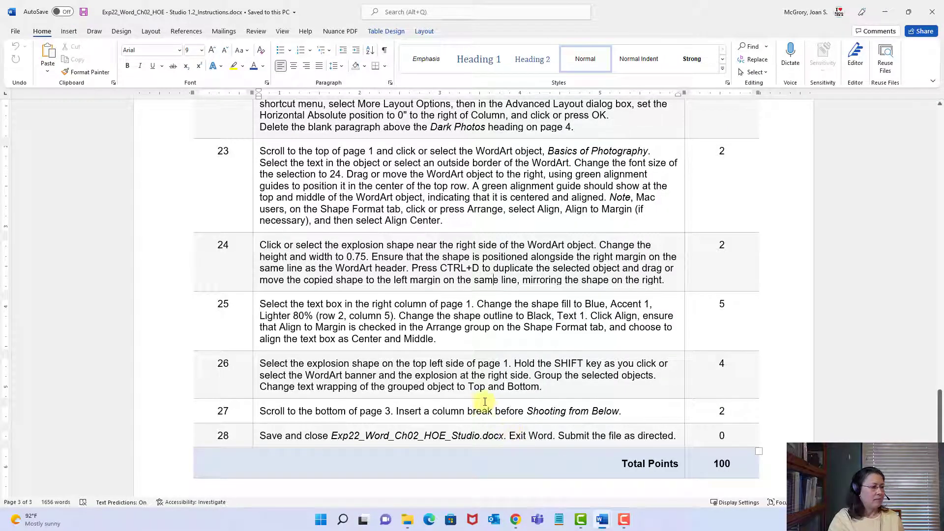
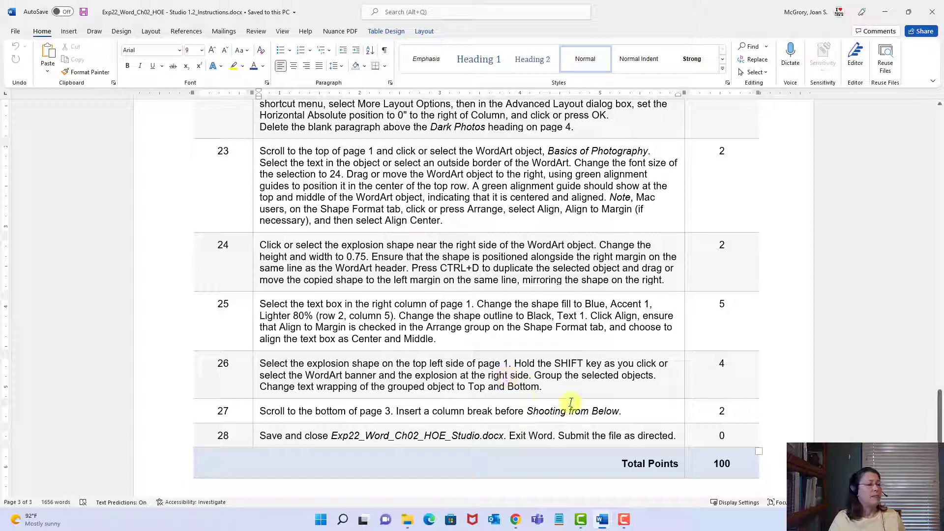
{"action": "left_click", "coordinate": [604, 525]}
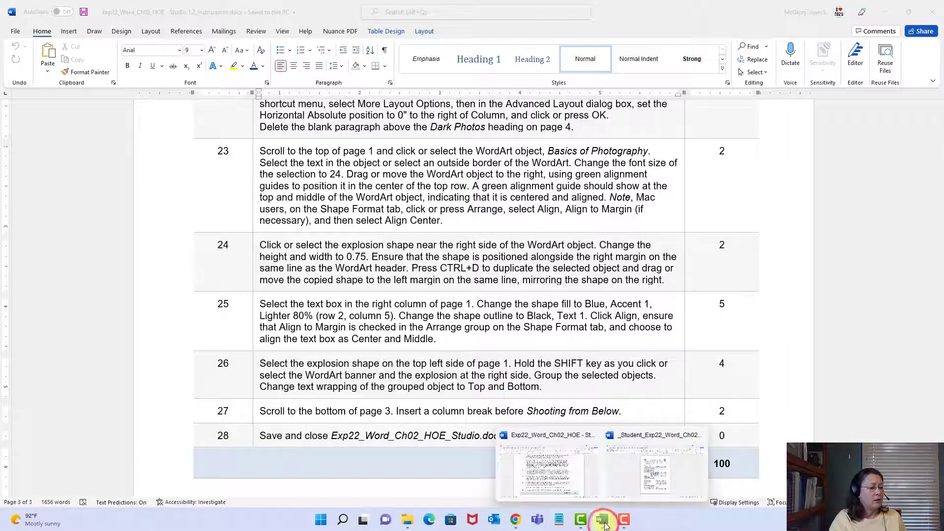
{"action": "left_click", "coordinate": [651, 487]}
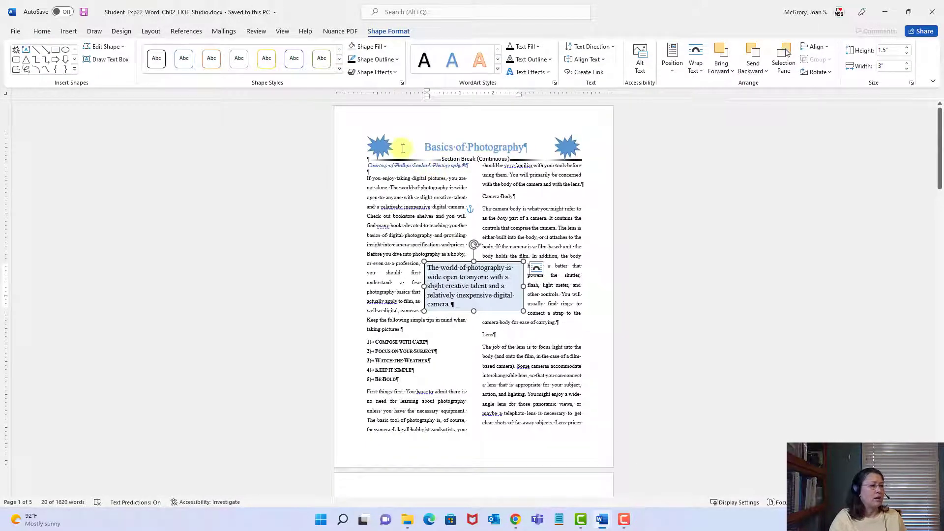
- Group the two explosion shapes and the Basics of Photography WordArt on page 1 into one object
{"action": "left_click", "coordinate": [382, 141]}
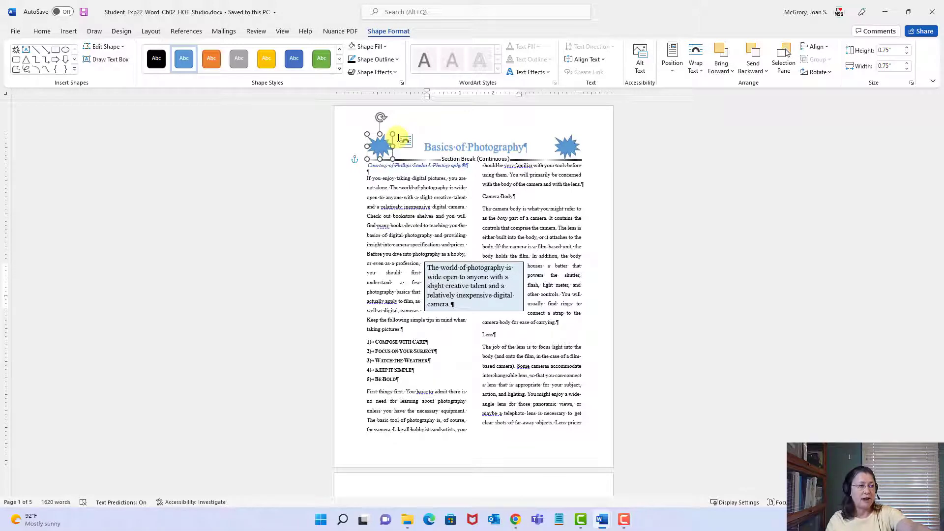
{"action": "left_click", "coordinate": [478, 144], "text": "shift"}
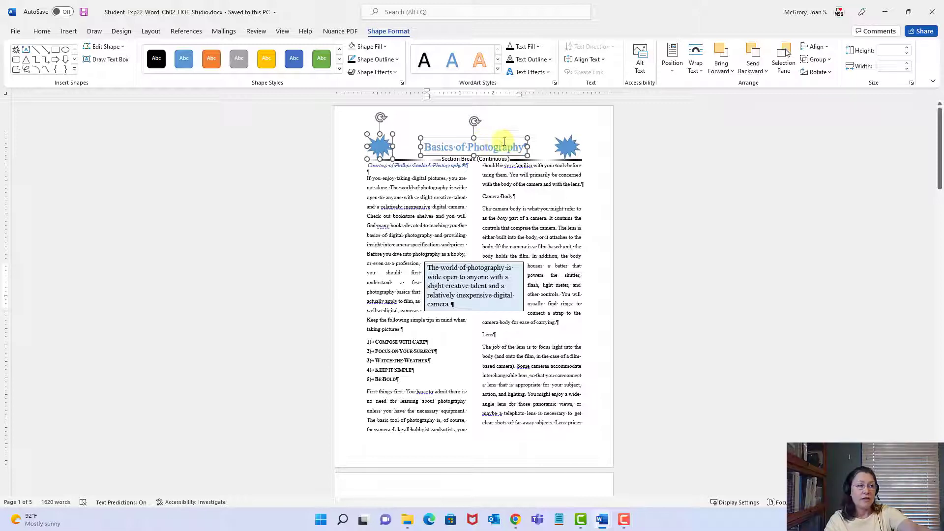
{"action": "left_click", "coordinate": [566, 148], "text": "shift"}
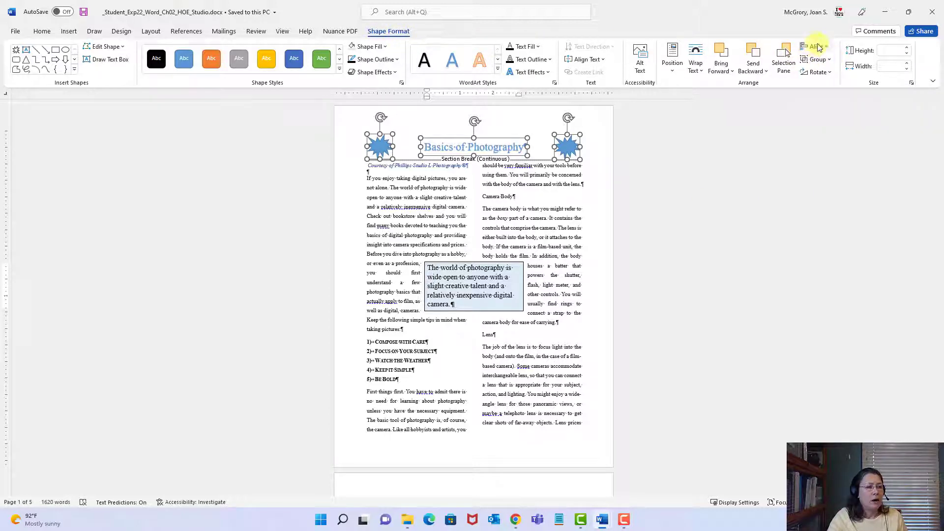
{"action": "left_click", "coordinate": [825, 62]}
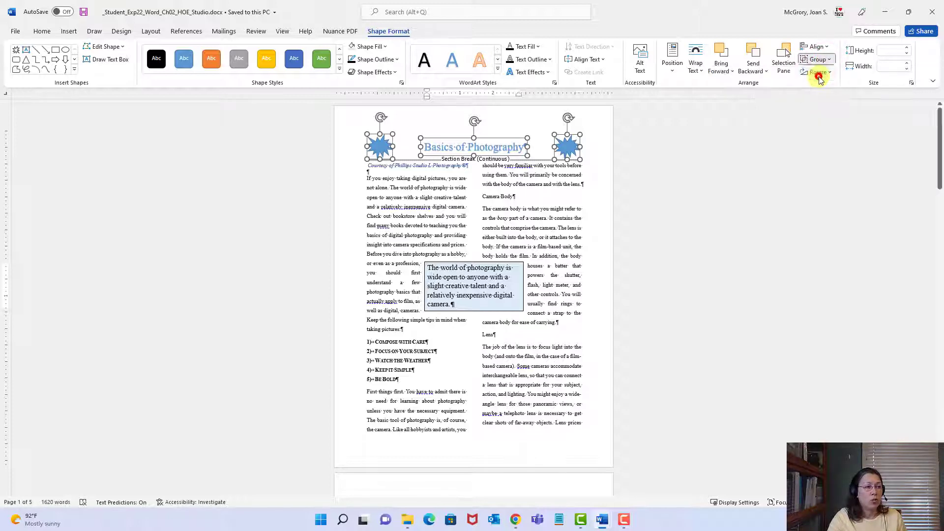
{"action": "left_click", "coordinate": [818, 73]}
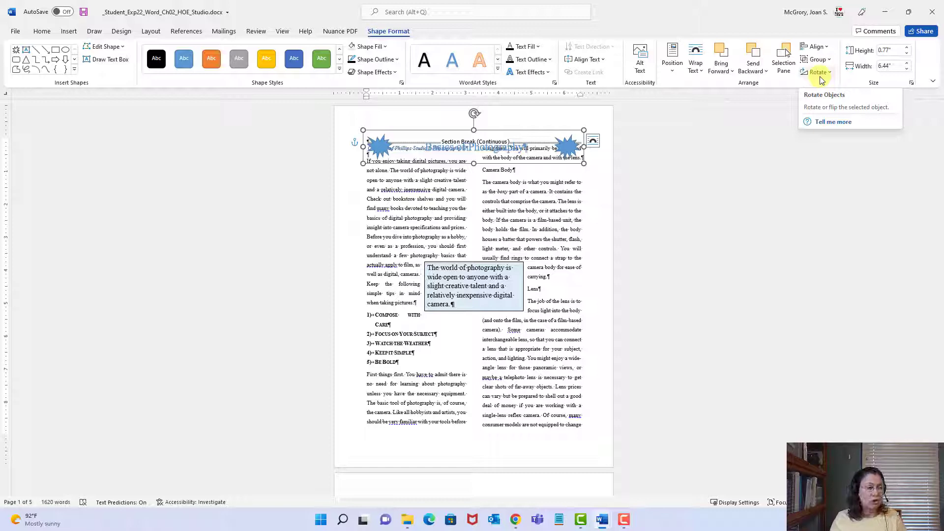
- Set the grouped banner's text wrapping to Top and Bottom and save the document
{"action": "left_click", "coordinate": [594, 143]}
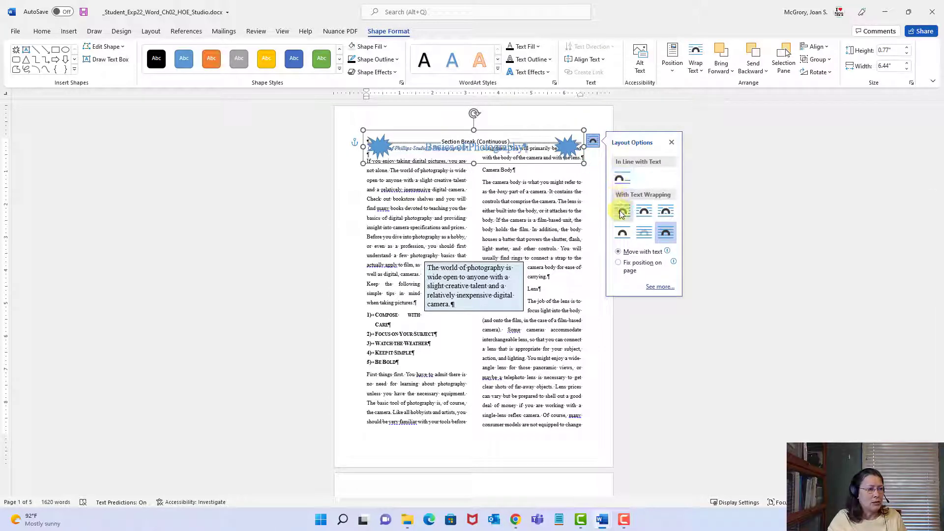
{"action": "left_click", "coordinate": [619, 237]}
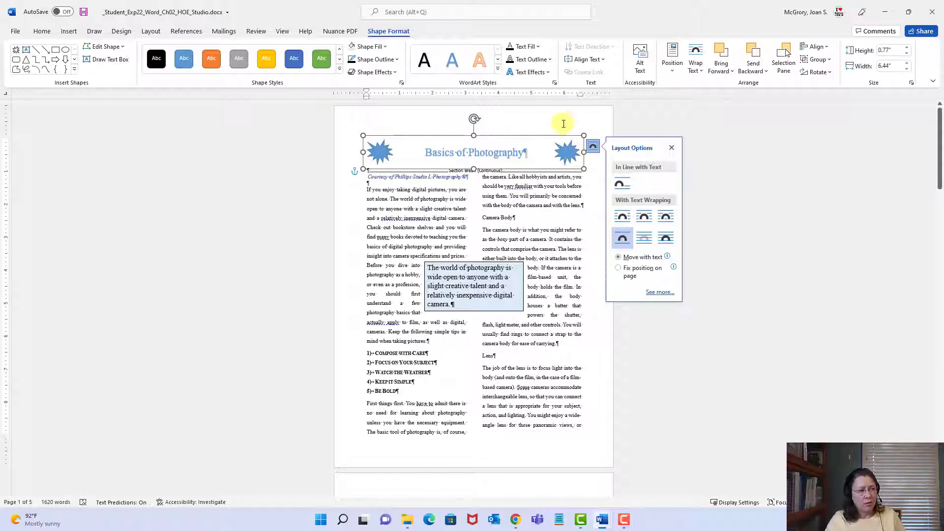
{"action": "left_click", "coordinate": [830, 61]}
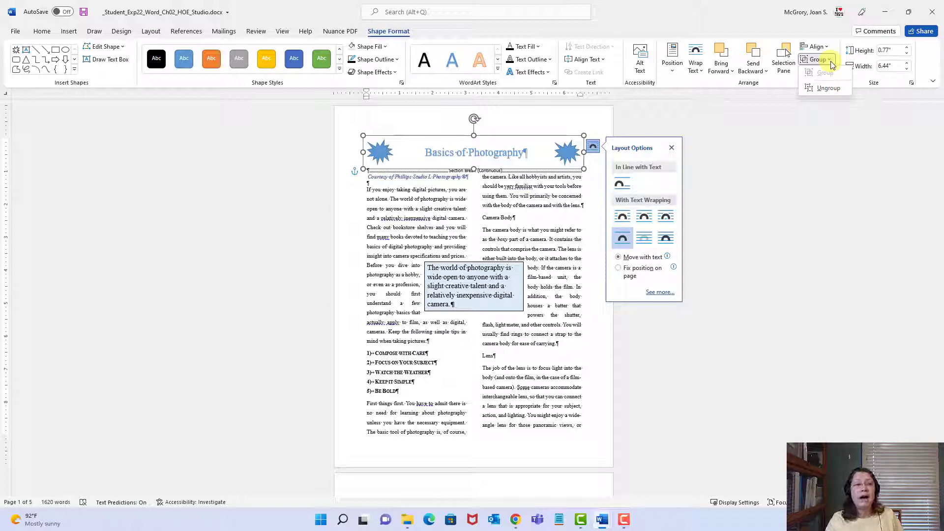
{"action": "left_click", "coordinate": [792, 155]}
{"action": "left_click", "coordinate": [84, 12]}
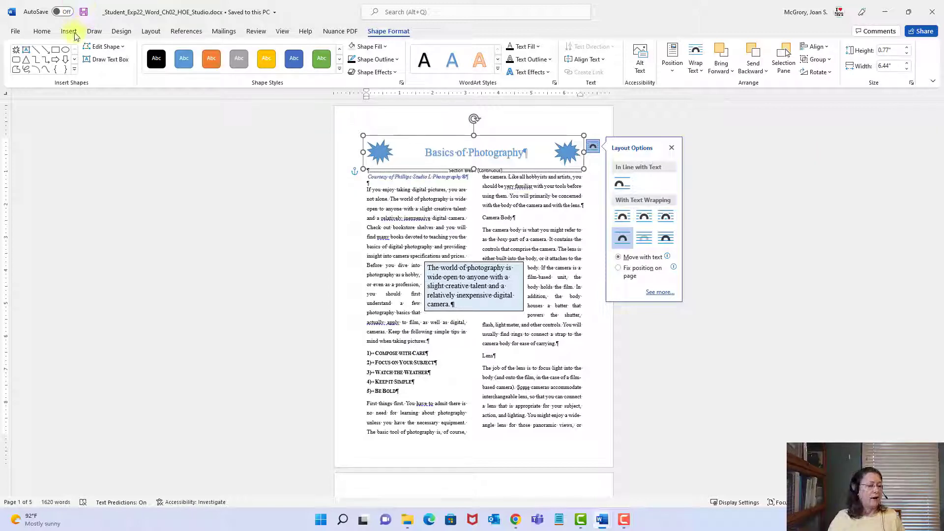
- Read instruction 27 about inserting a column break in the instructions document, and return to the student document
{"action": "left_click", "coordinate": [604, 523]}
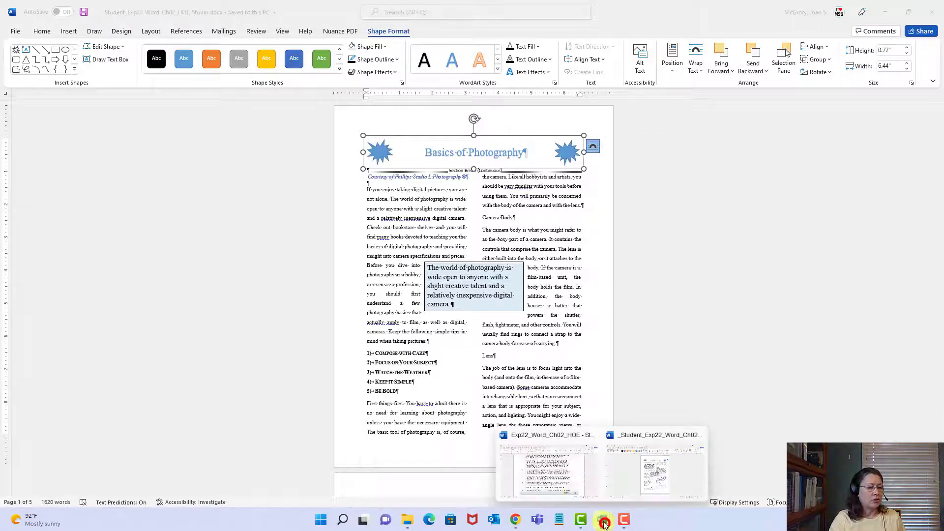
{"action": "left_click", "coordinate": [568, 487]}
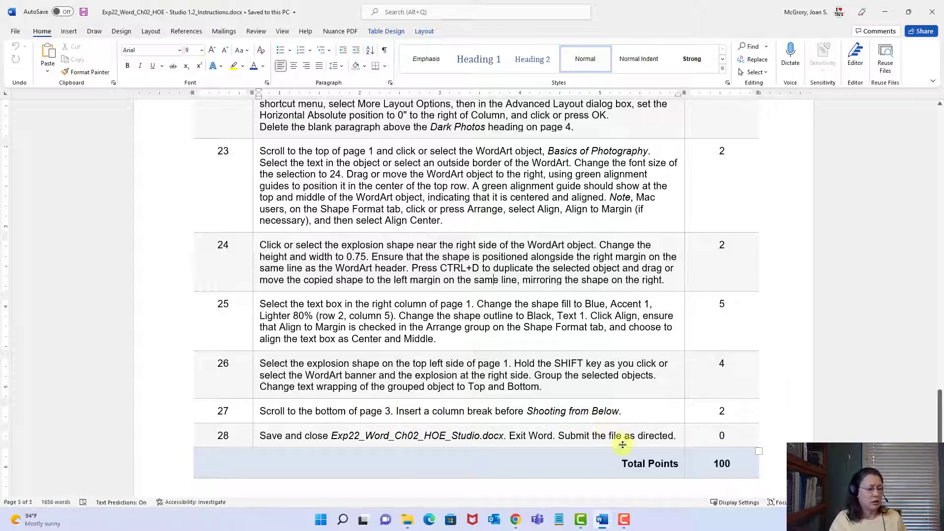
{"action": "mouse_move", "coordinate": [603, 523]}
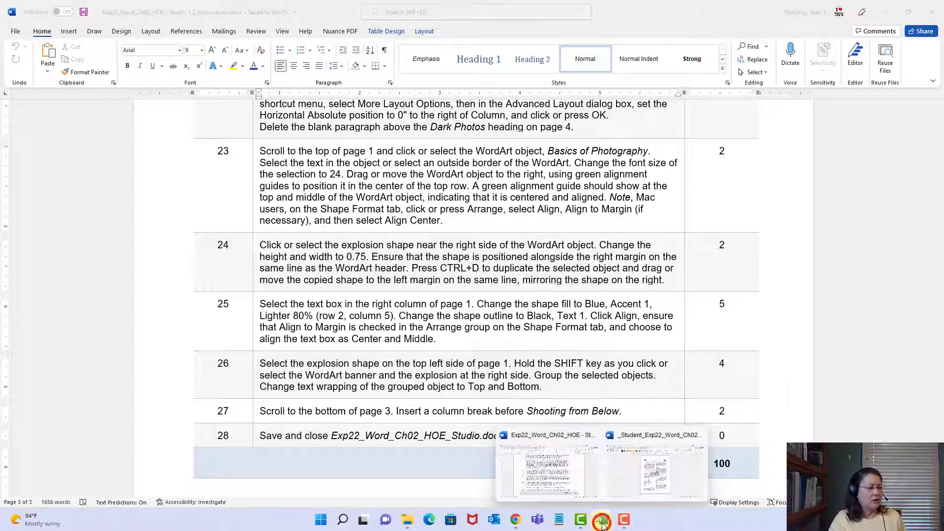
{"action": "left_click", "coordinate": [650, 489]}
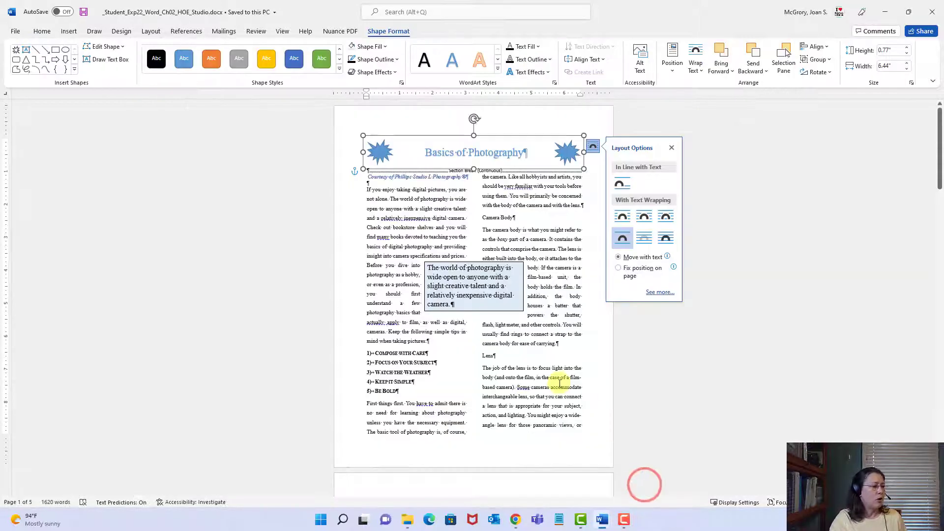
- Insert a column break before the Shooting from Below heading at the bottom of page 3
{"action": "scroll", "coordinate": [558, 389], "scroll_direction": "down", "scroll_amount": 3}
{"action": "scroll", "coordinate": [561, 392], "scroll_direction": "down", "scroll_amount": 7}
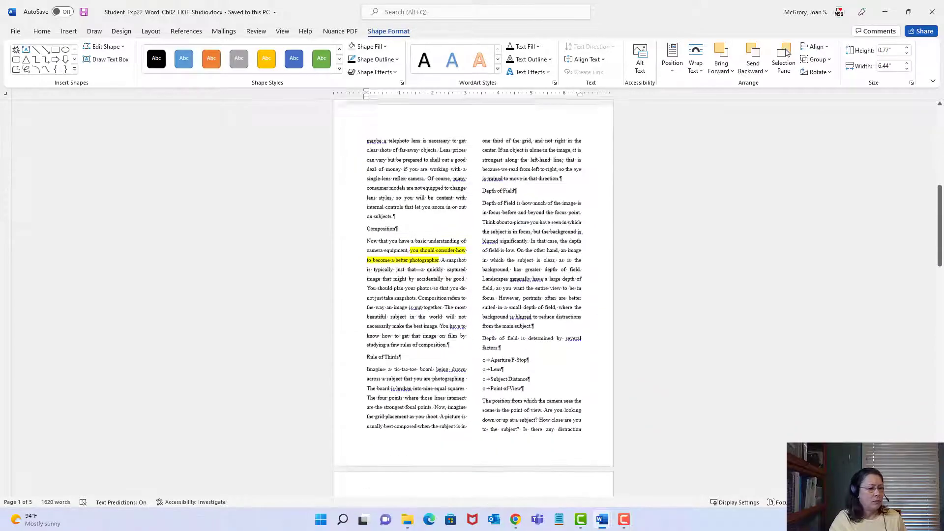
{"action": "scroll", "coordinate": [474, 297], "scroll_direction": "up", "scroll_amount": 6}
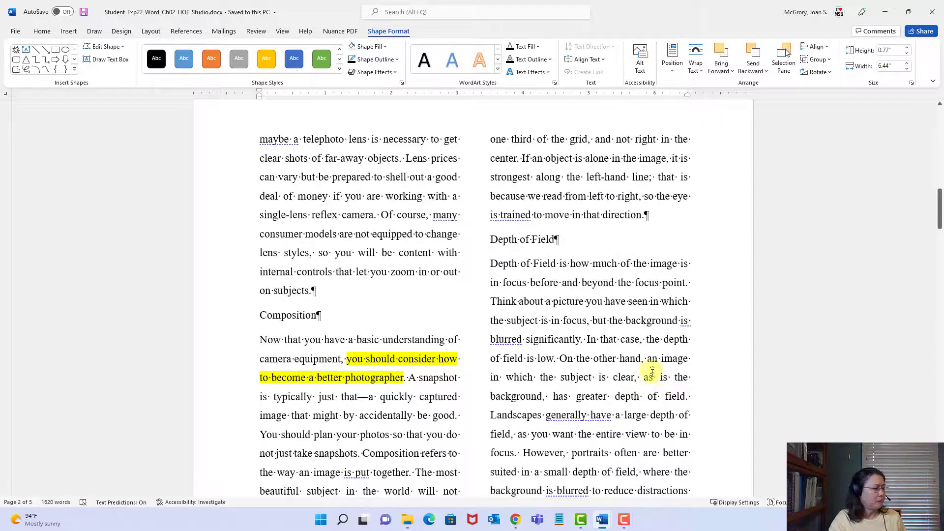
{"action": "scroll", "coordinate": [653, 370], "scroll_direction": "down", "scroll_amount": 5}
{"action": "scroll", "coordinate": [653, 383], "scroll_direction": "down", "scroll_amount": 12}
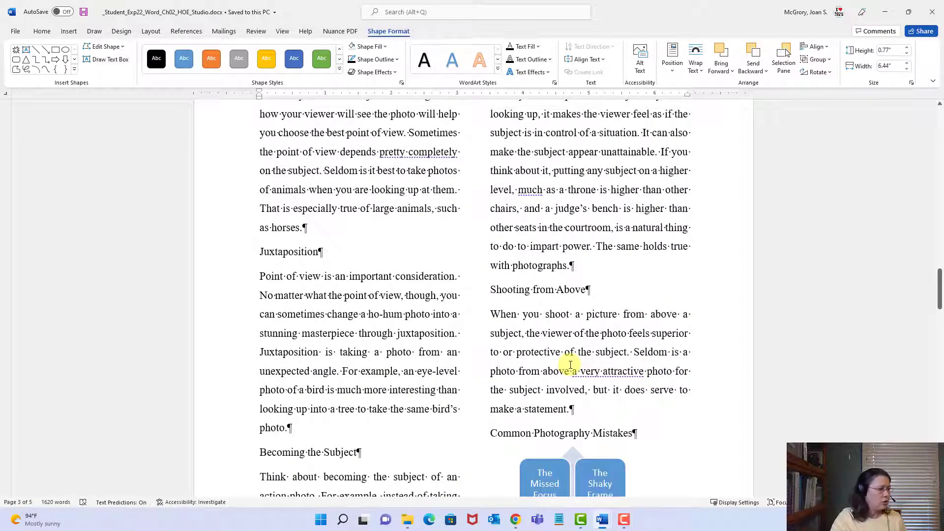
{"action": "scroll", "coordinate": [570, 365], "scroll_direction": "down", "scroll_amount": 4}
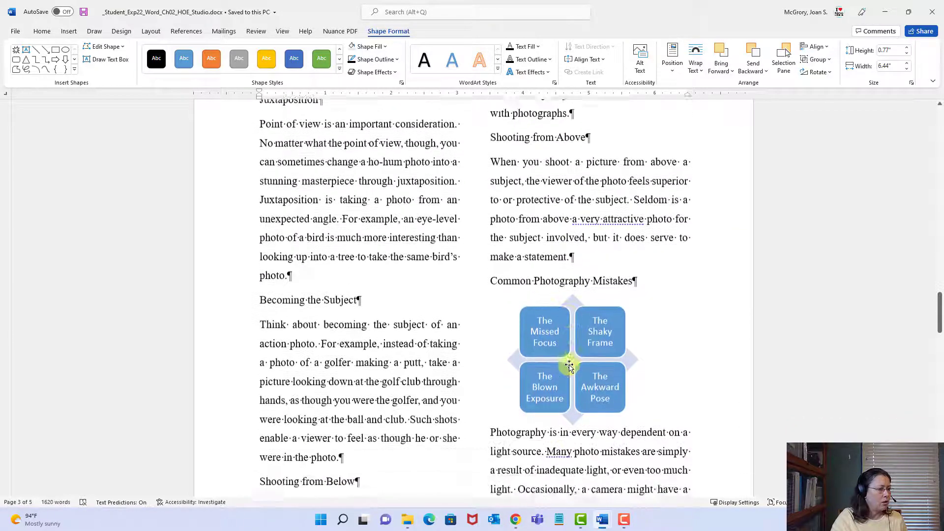
{"action": "scroll", "coordinate": [570, 365], "scroll_direction": "up", "scroll_amount": 3}
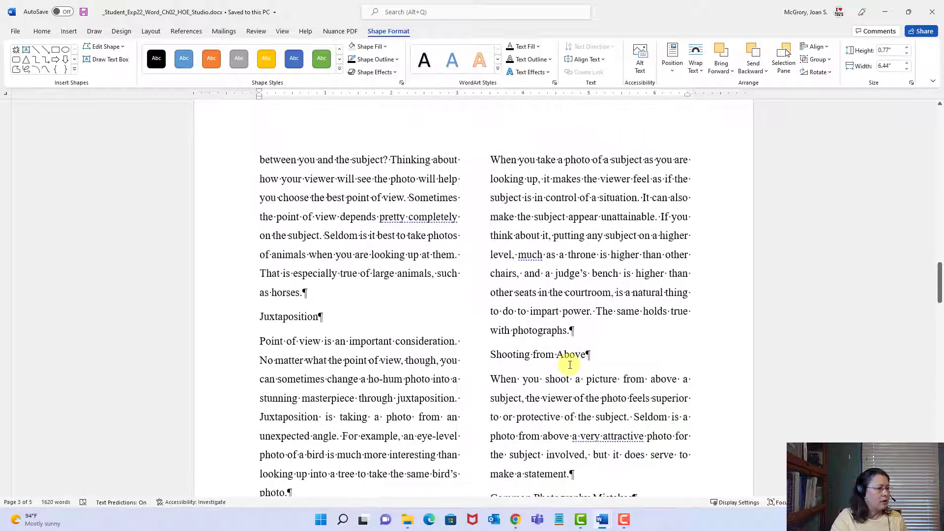
{"action": "left_click", "coordinate": [551, 354]}
{"action": "scroll", "coordinate": [550, 357], "scroll_direction": "up", "scroll_amount": 1}
{"action": "scroll", "coordinate": [550, 357], "scroll_direction": "down", "scroll_amount": 2}
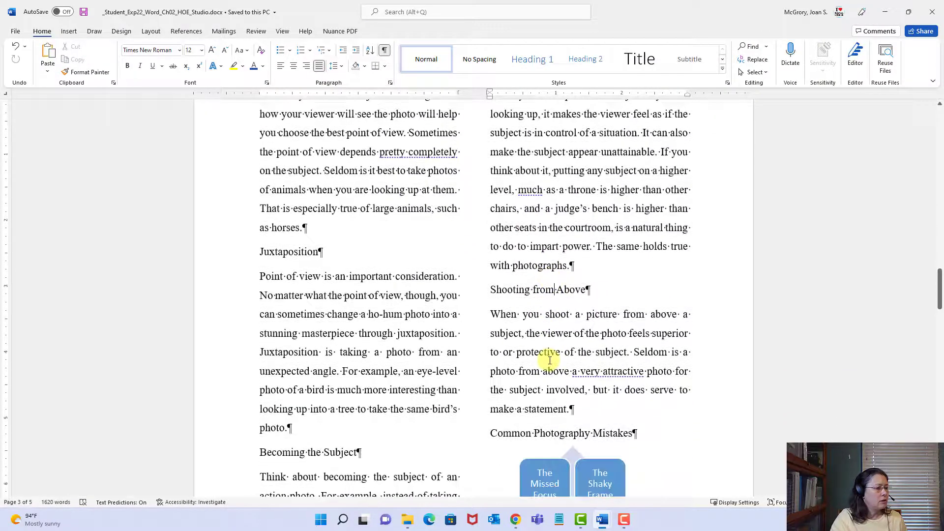
{"action": "scroll", "coordinate": [550, 361], "scroll_direction": "down", "scroll_amount": 1}
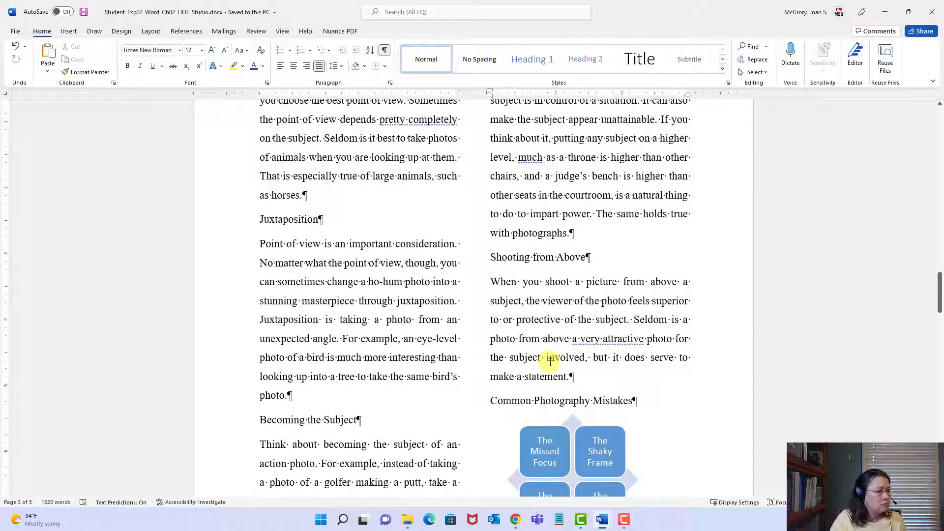
{"action": "scroll", "coordinate": [550, 363], "scroll_direction": "down", "scroll_amount": 5}
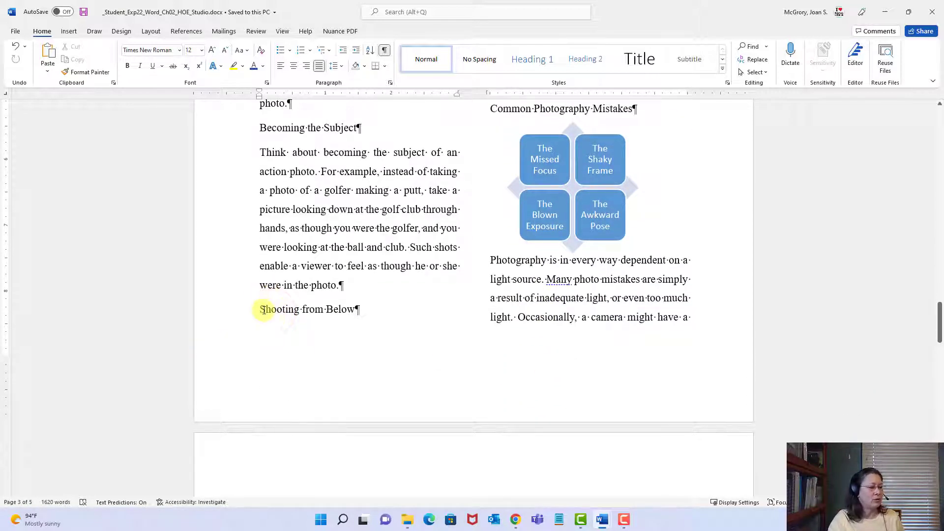
{"action": "left_click", "coordinate": [259, 310]}
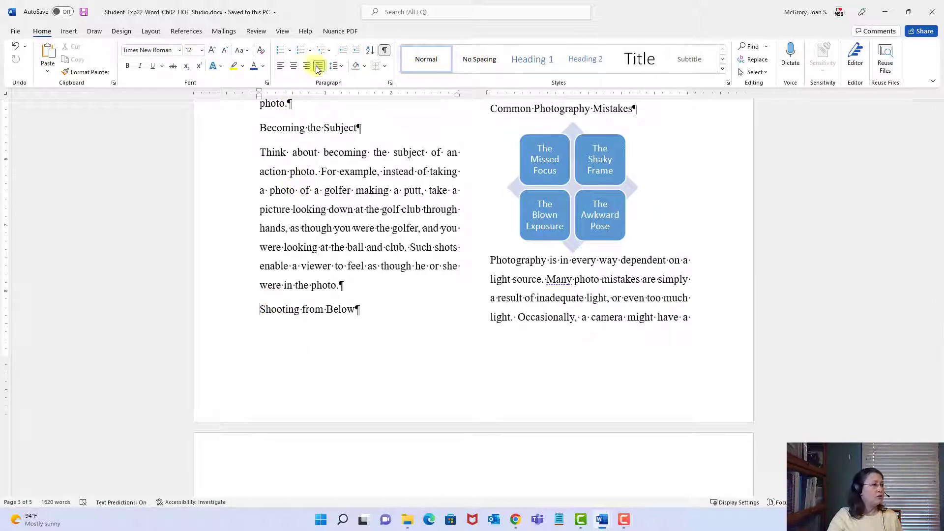
{"action": "left_click", "coordinate": [155, 37]}
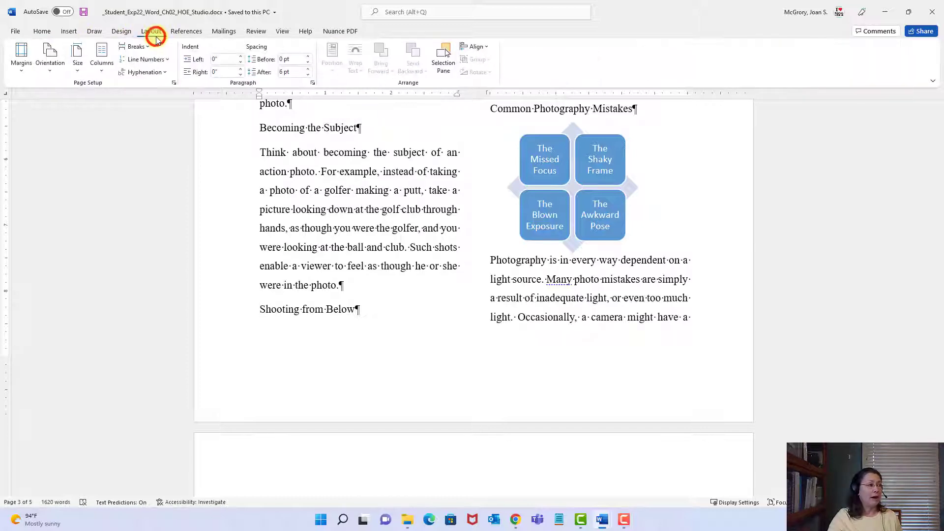
{"action": "left_click", "coordinate": [68, 32]}
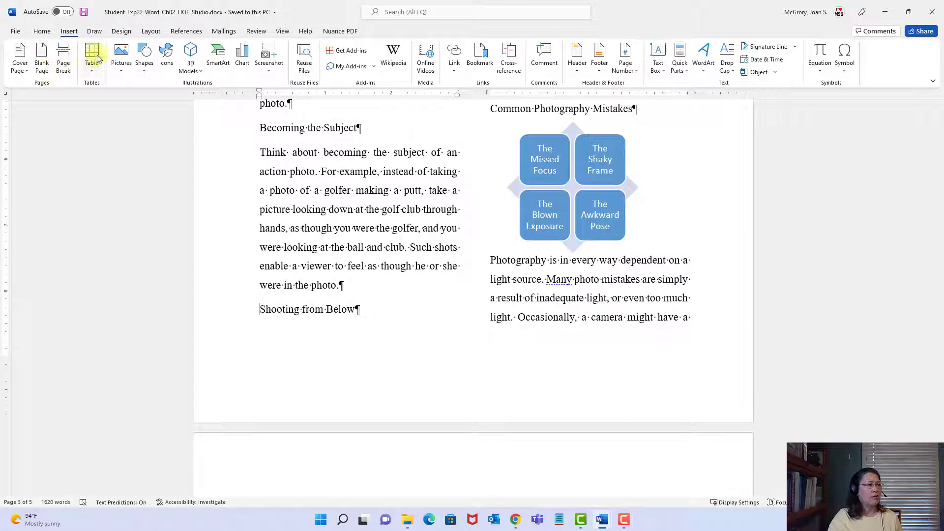
{"action": "left_click", "coordinate": [154, 34]}
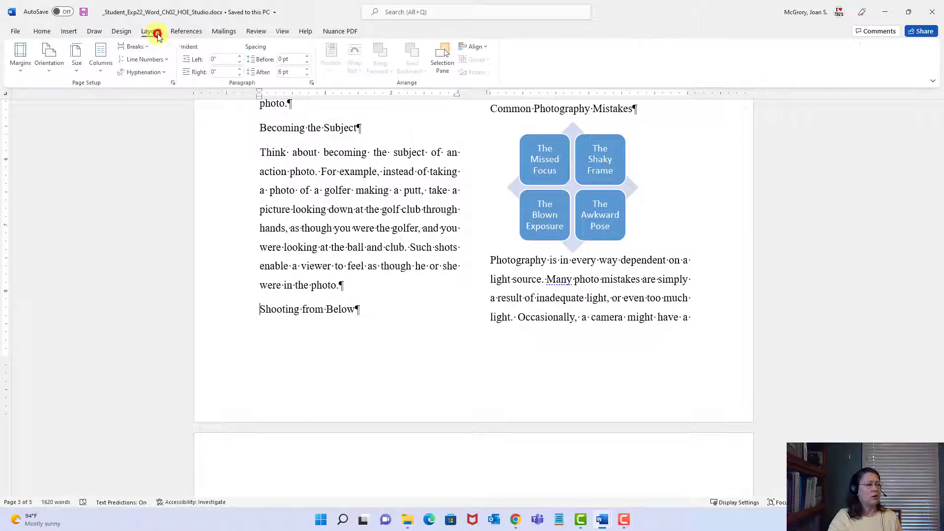
{"action": "left_click", "coordinate": [134, 47]}
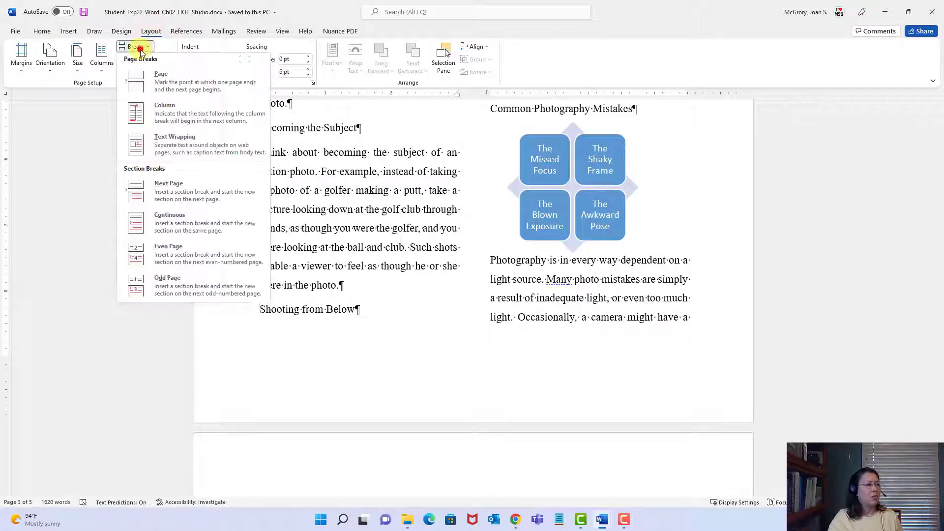
{"action": "left_click", "coordinate": [161, 114]}
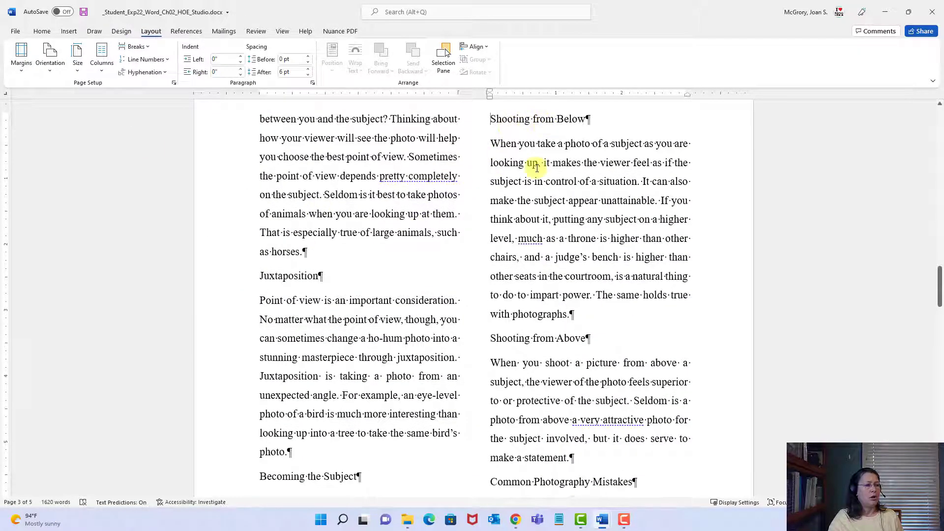
- Check the column break's placement on page 3 and review the column layout on page 4
{"action": "scroll", "coordinate": [536, 165], "scroll_direction": "up", "scroll_amount": 2}
{"action": "scroll", "coordinate": [533, 173], "scroll_direction": "down", "scroll_amount": 7}
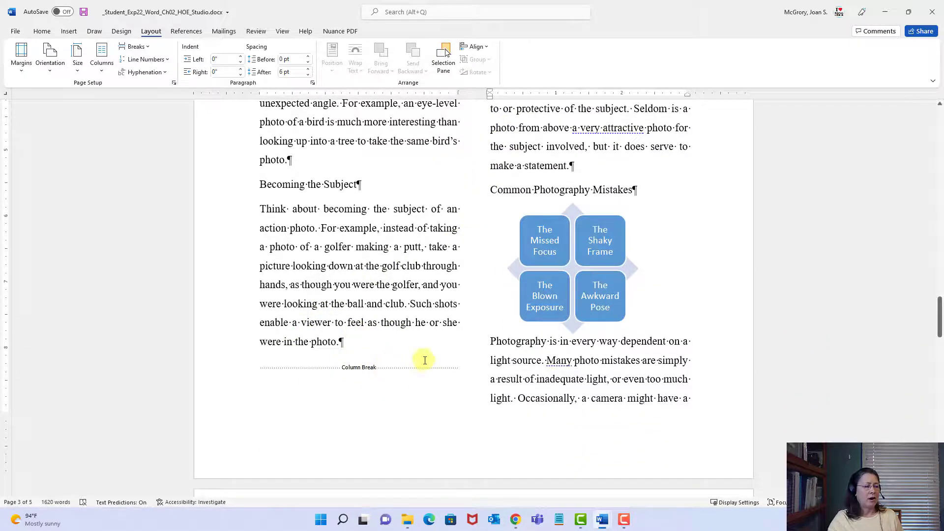
{"action": "scroll", "coordinate": [421, 358], "scroll_direction": "down", "scroll_amount": 10}
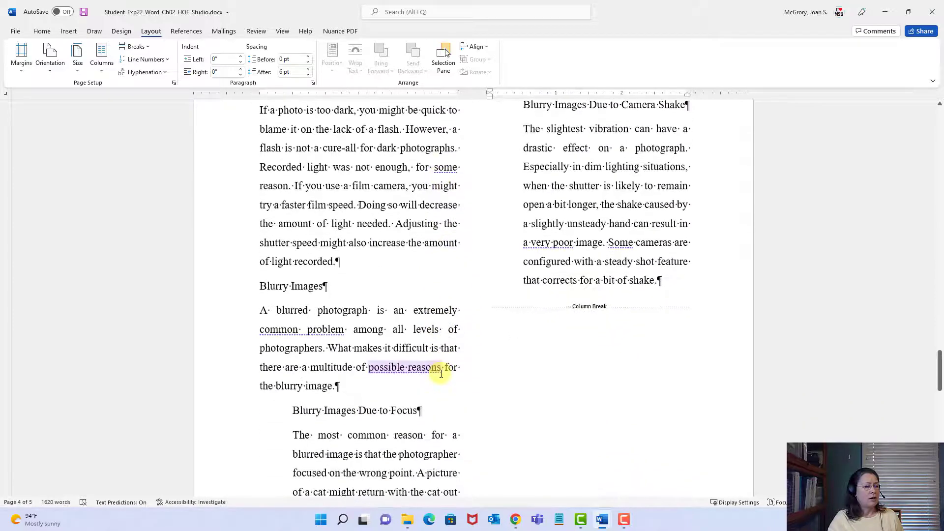
- Delete the column break above the Winter Photography heading on page 4 and save the document
{"action": "scroll", "coordinate": [641, 314], "scroll_direction": "down", "scroll_amount": 3}
{"action": "scroll", "coordinate": [643, 316], "scroll_direction": "down", "scroll_amount": 7}
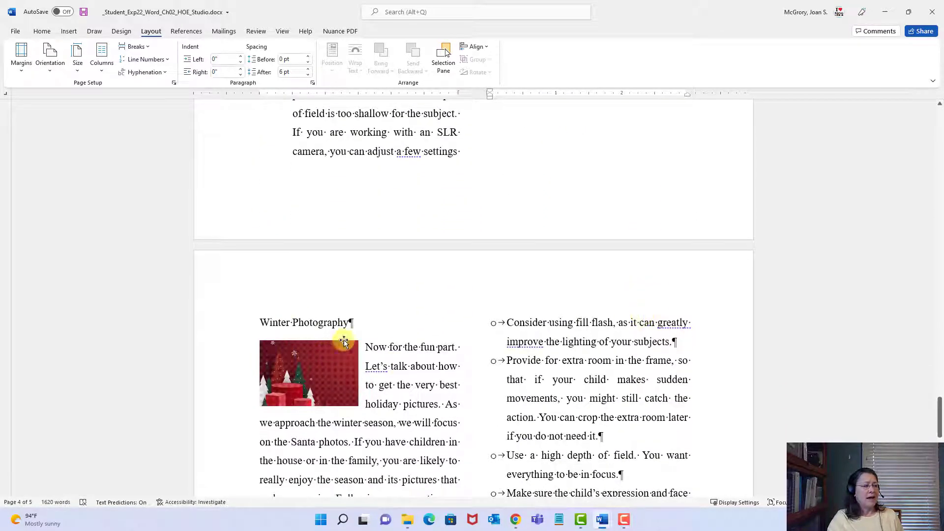
{"action": "scroll", "coordinate": [455, 361], "scroll_direction": "up", "scroll_amount": 10}
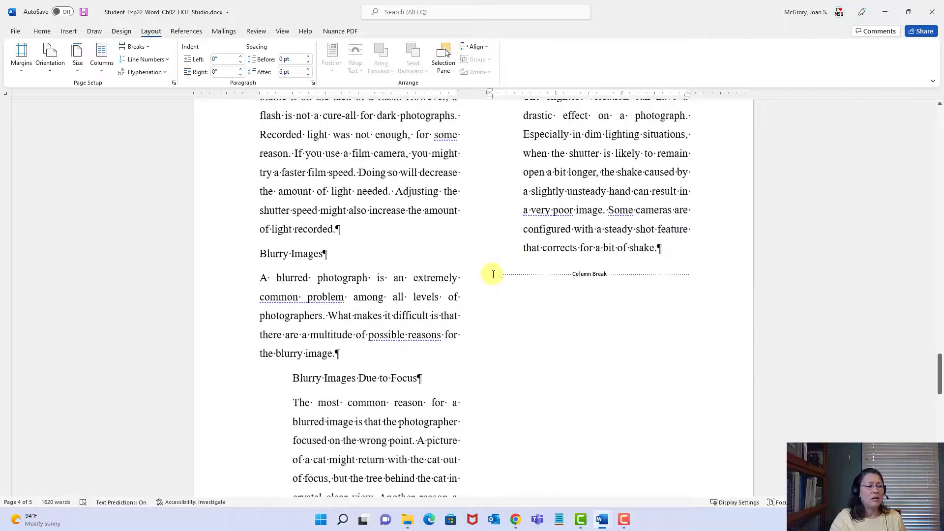
{"action": "left_click", "coordinate": [492, 273]}
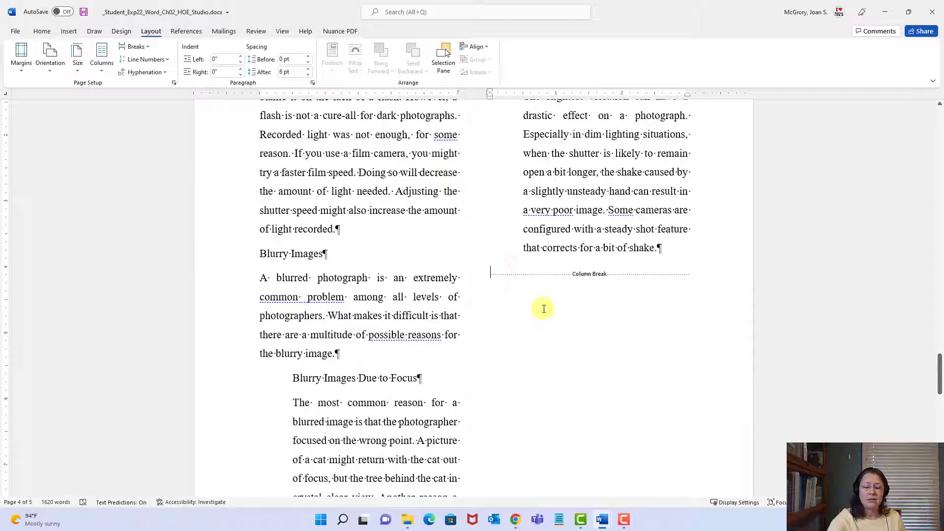
{"action": "key", "text": "Delete"}
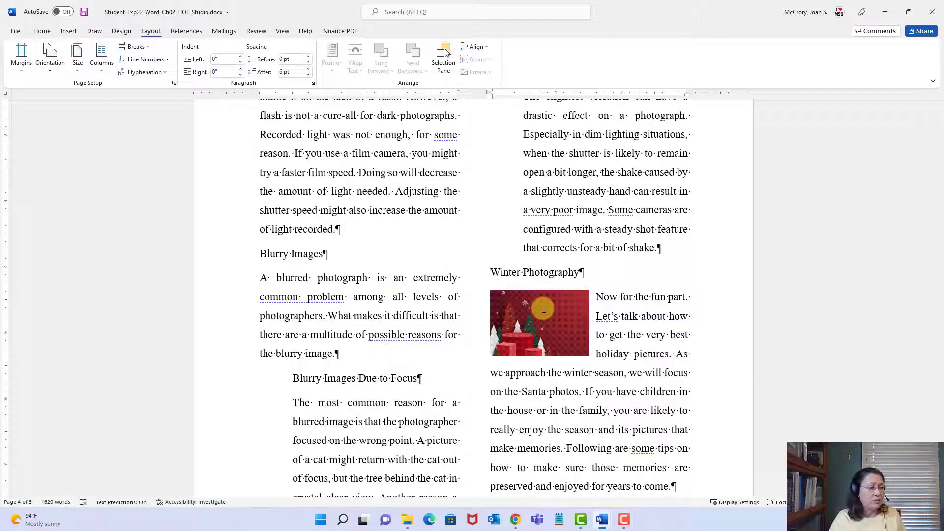
{"action": "left_click", "coordinate": [84, 12]}
- Check instruction 28 and close the instructions document, and save and close the student document to exit Word
{"action": "left_click", "coordinate": [599, 519]}
{"action": "left_click", "coordinate": [559, 468]}
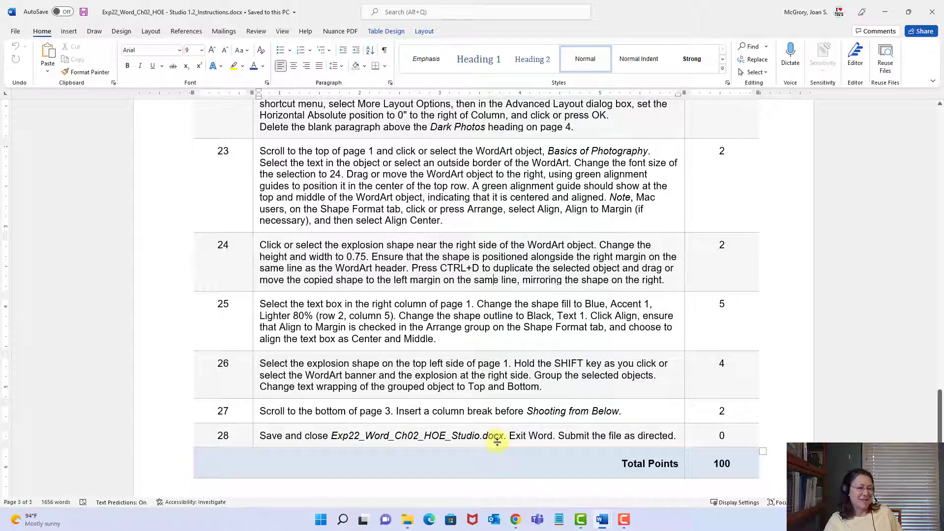
{"action": "left_click", "coordinate": [932, 17]}
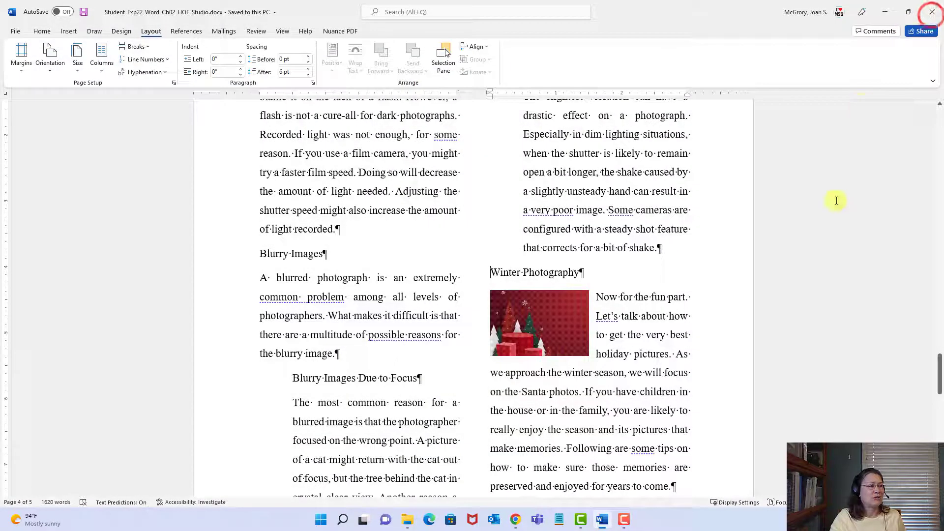
{"action": "left_click", "coordinate": [83, 14]}
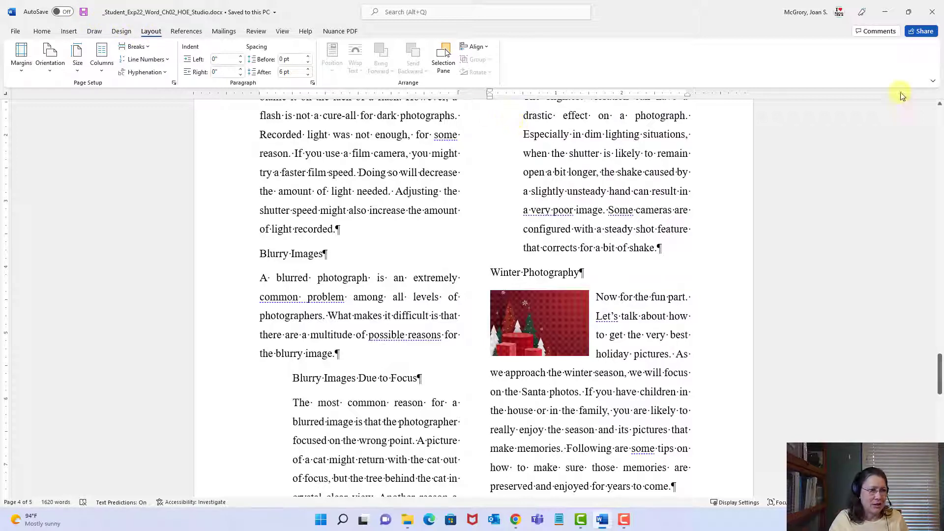
{"action": "left_click", "coordinate": [936, 15]}
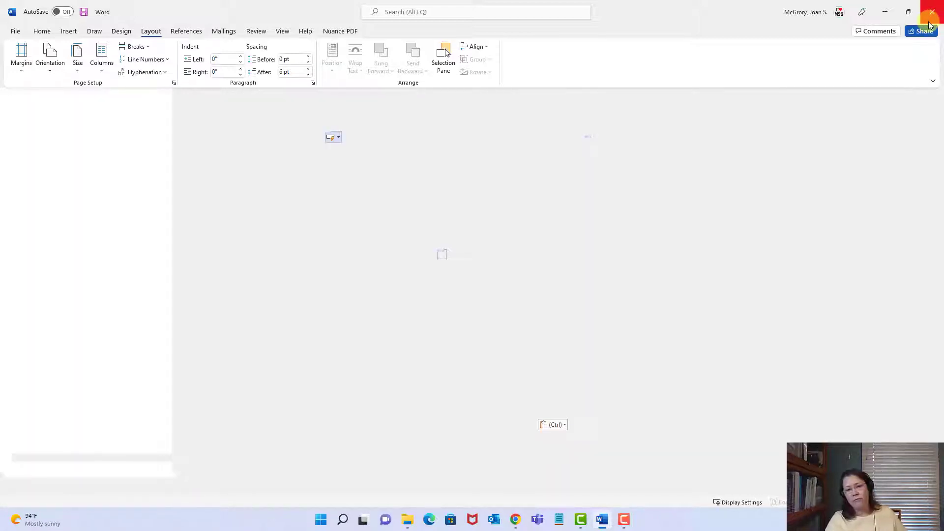
{"action": "left_click", "coordinate": [932, 19]}
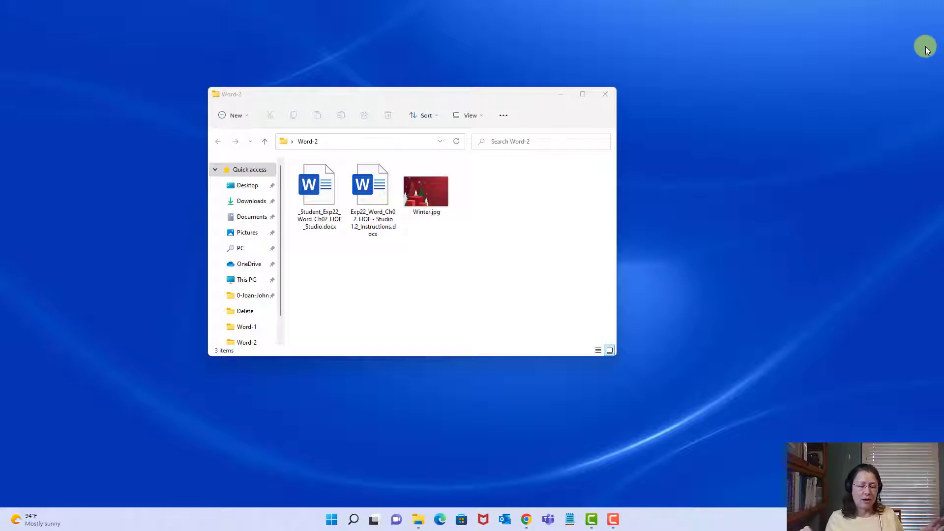
- In Chrome, reload the MyLab IT course and reopen the Word Chapter 2 Grader Hands-On Exercise from the 2.2 Mod 2 Word Chapter 2 folder
{"action": "left_click", "coordinate": [528, 521]}
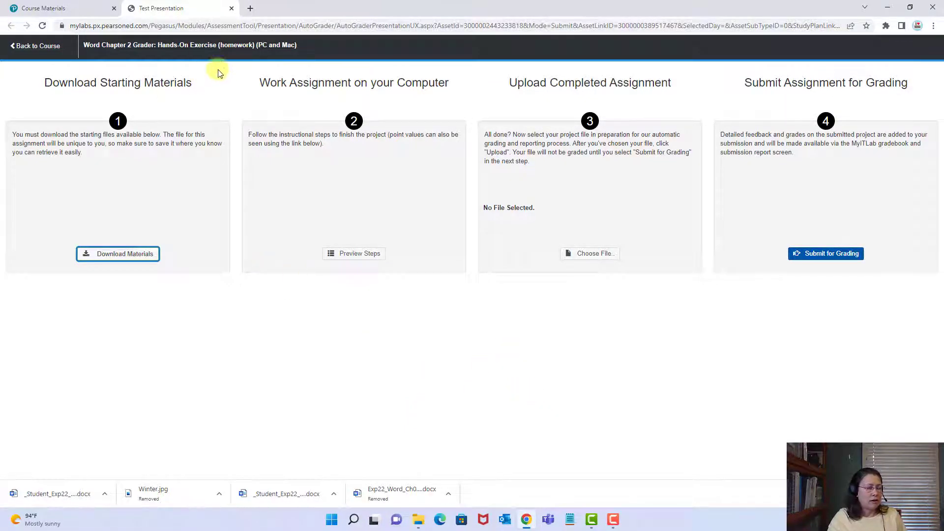
{"action": "left_click", "coordinate": [231, 9]}
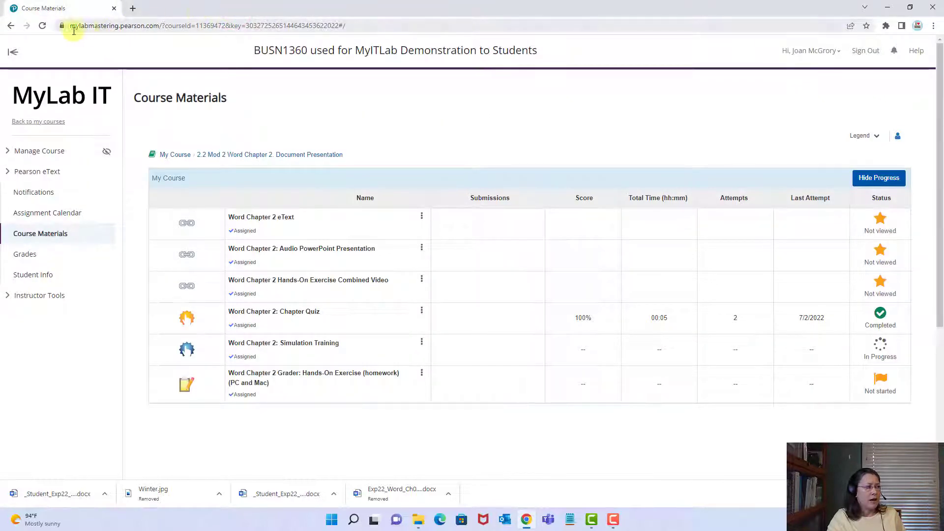
{"action": "left_click", "coordinate": [43, 26]}
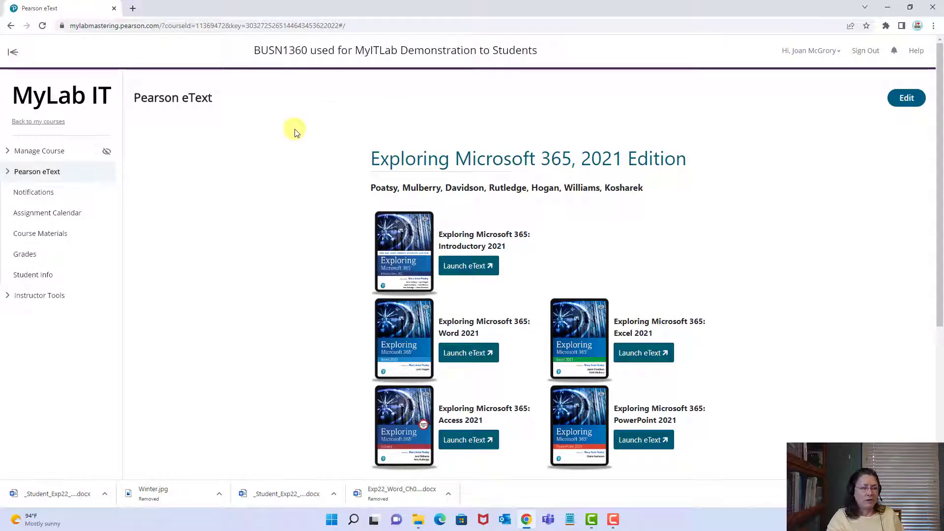
{"action": "left_click", "coordinate": [48, 234]}
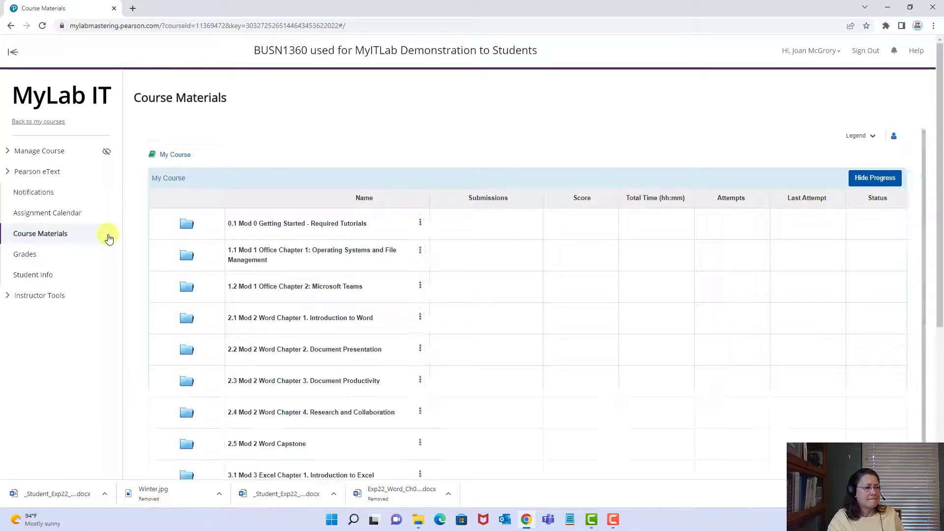
{"action": "left_click", "coordinate": [300, 352]}
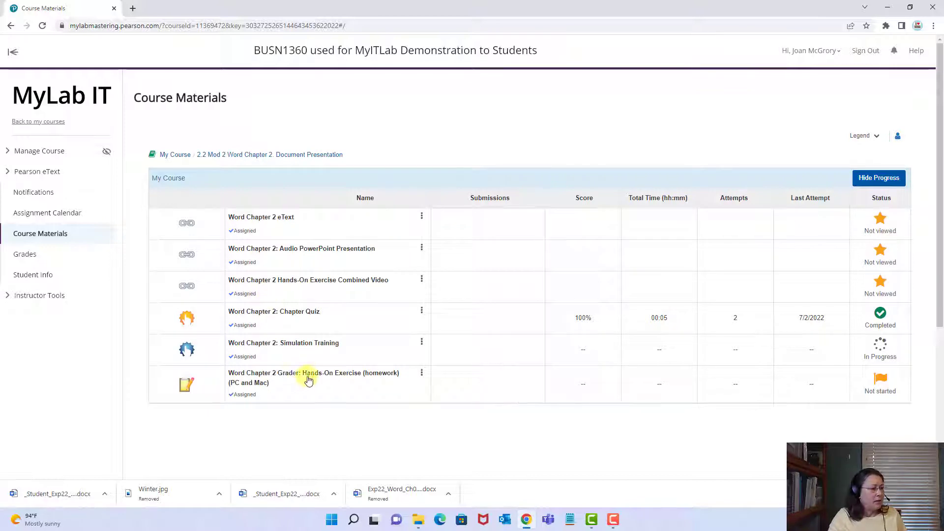
{"action": "left_click", "coordinate": [291, 376]}
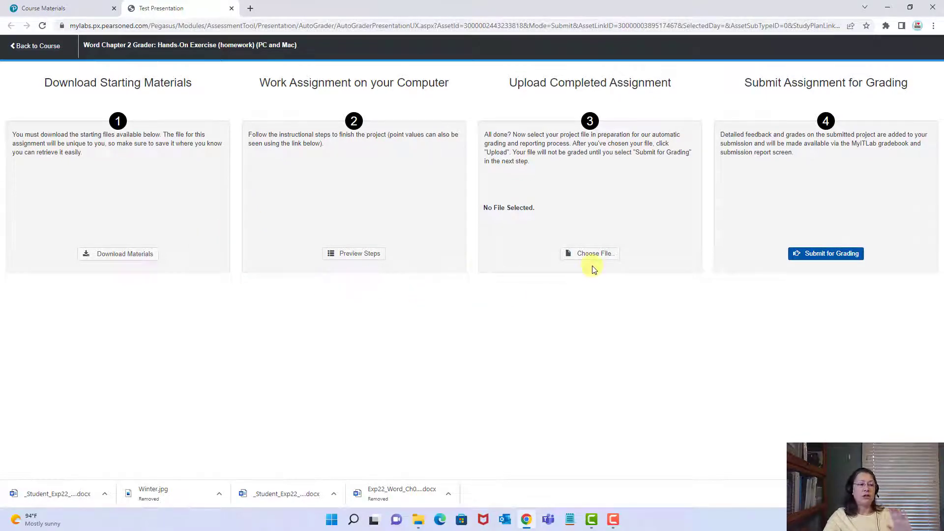
- Upload _Student_Exp22_Word_Ch02_HOE_Studio.docx from the Desktop's Word-2 folder as the completed assignment and submit it for grading
{"action": "left_click", "coordinate": [602, 256]}
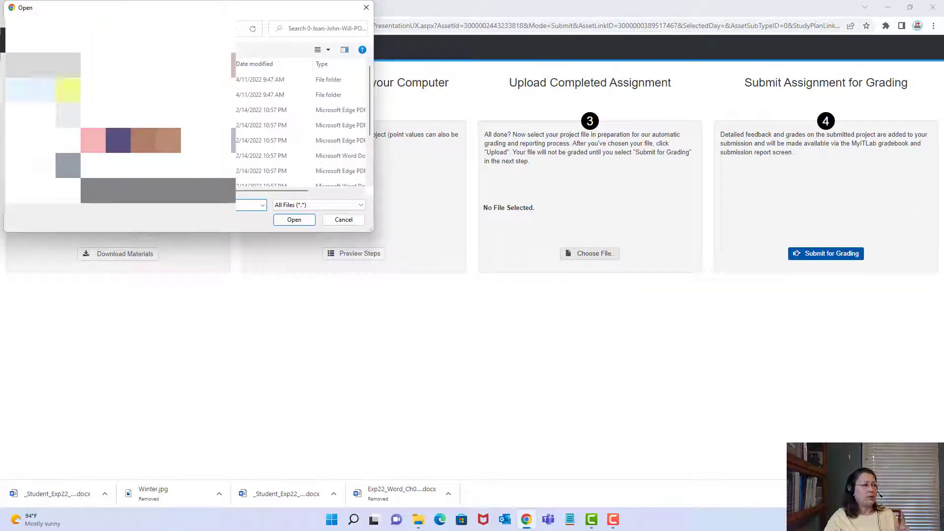
{"action": "left_click", "coordinate": [64, 90]}
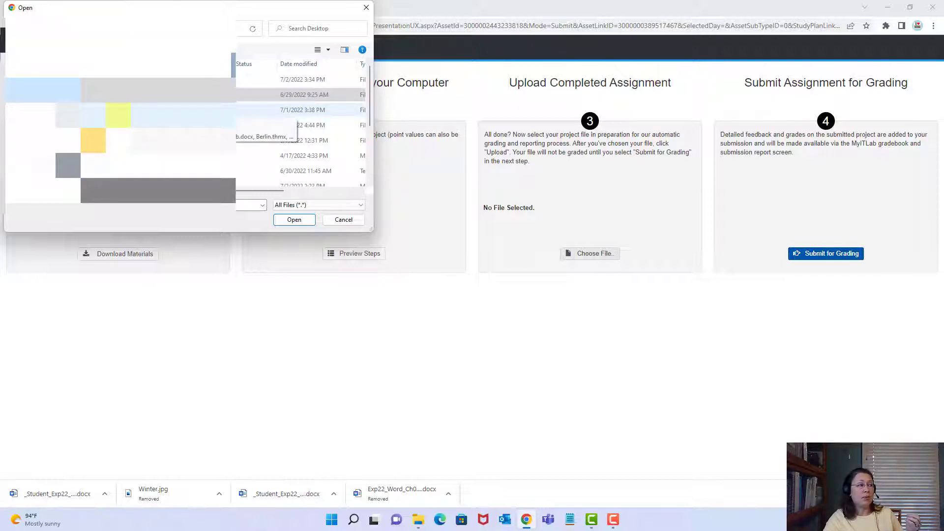
{"action": "double_click", "coordinate": [123, 125]}
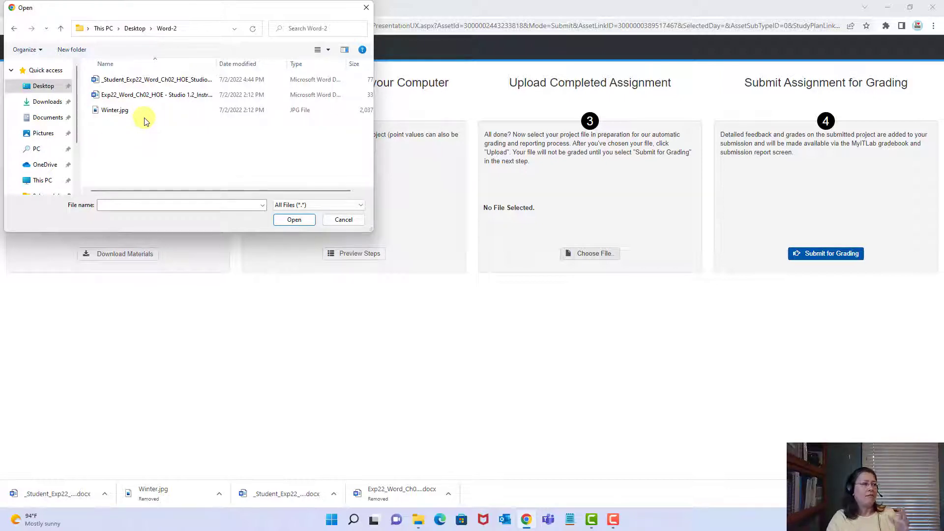
{"action": "left_click", "coordinate": [131, 84]}
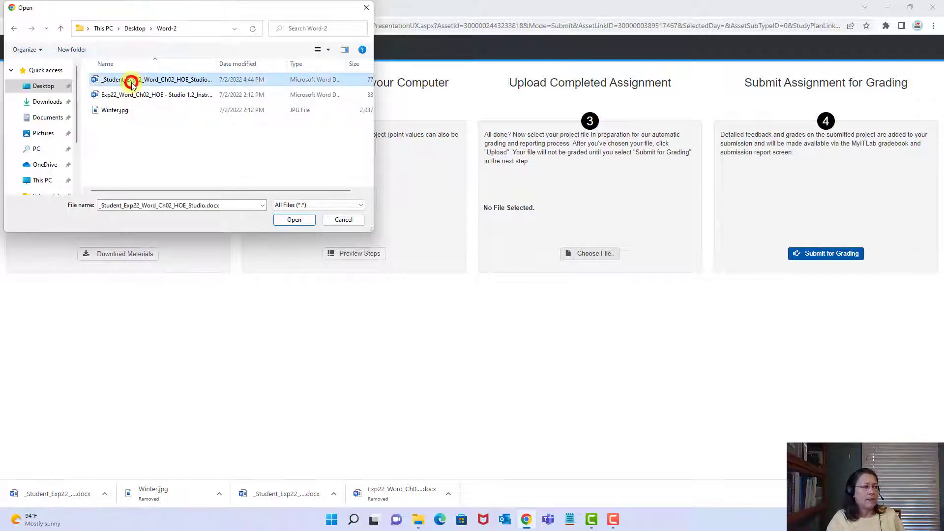
{"action": "left_click", "coordinate": [295, 220]}
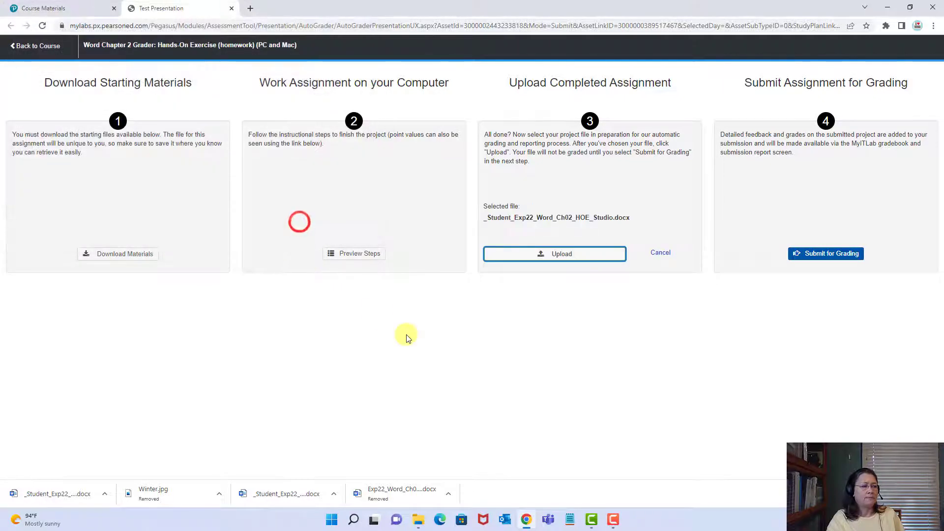
{"action": "left_click", "coordinate": [564, 264]}
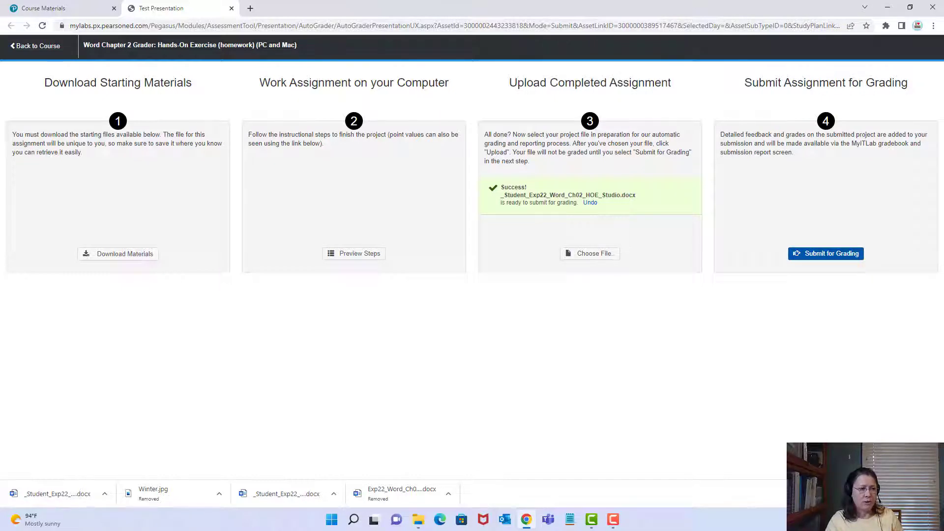
{"action": "left_click", "coordinate": [830, 259]}
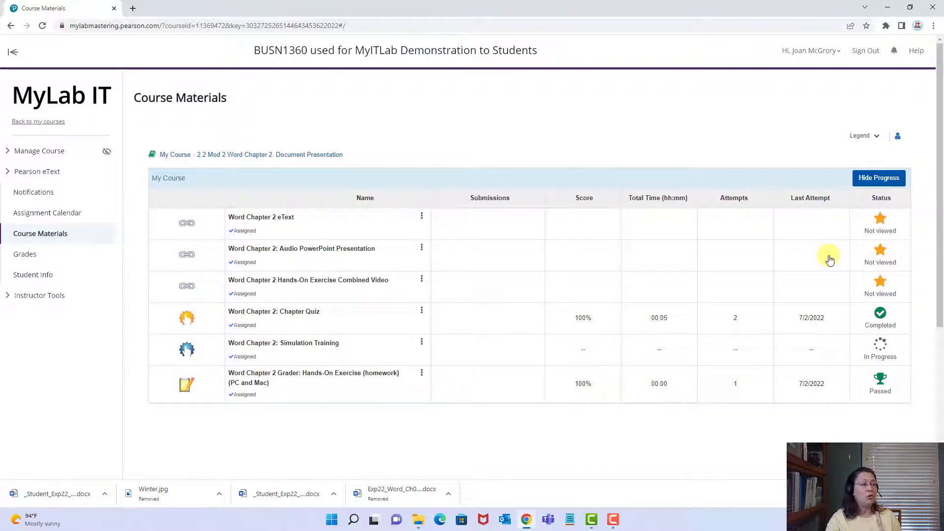
- View the submissions for the Word Chapter 2 Grader exercise and open the score card of Submission 1/1
{"action": "left_click", "coordinate": [422, 374]}
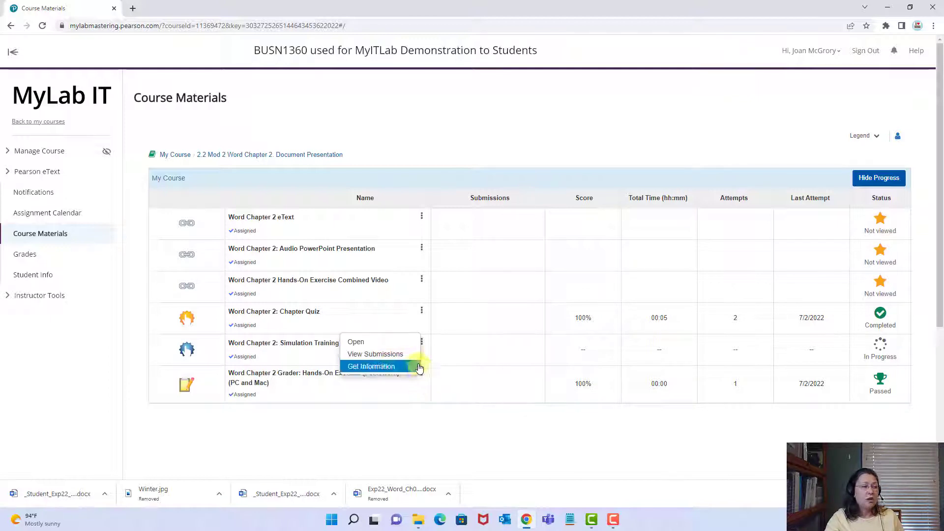
{"action": "left_click", "coordinate": [393, 355]}
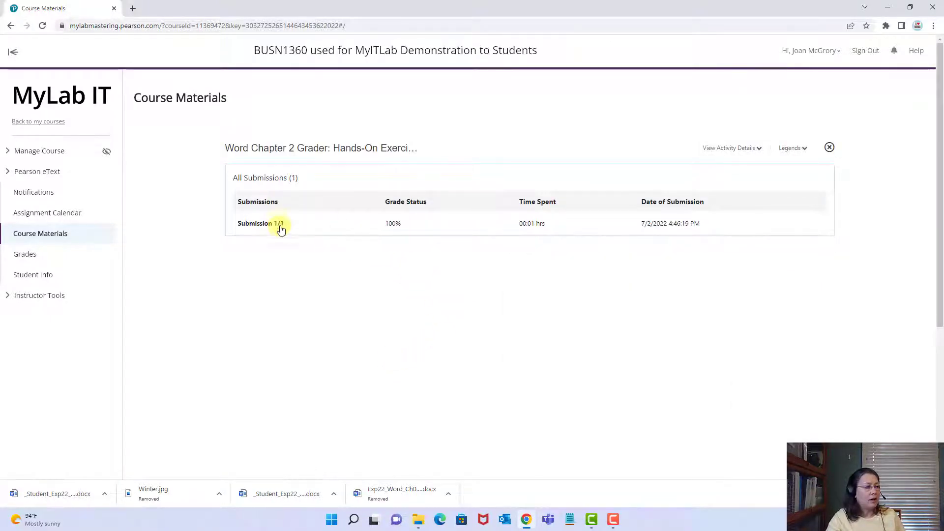
{"action": "left_click", "coordinate": [279, 228]}
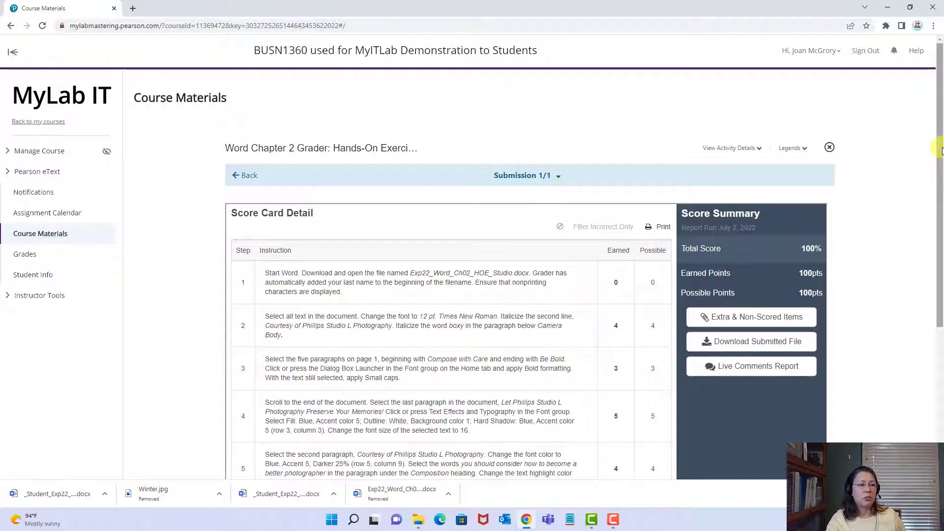
{"action": "scroll", "coordinate": [940, 150], "scroll_direction": "down", "scroll_amount": 2}
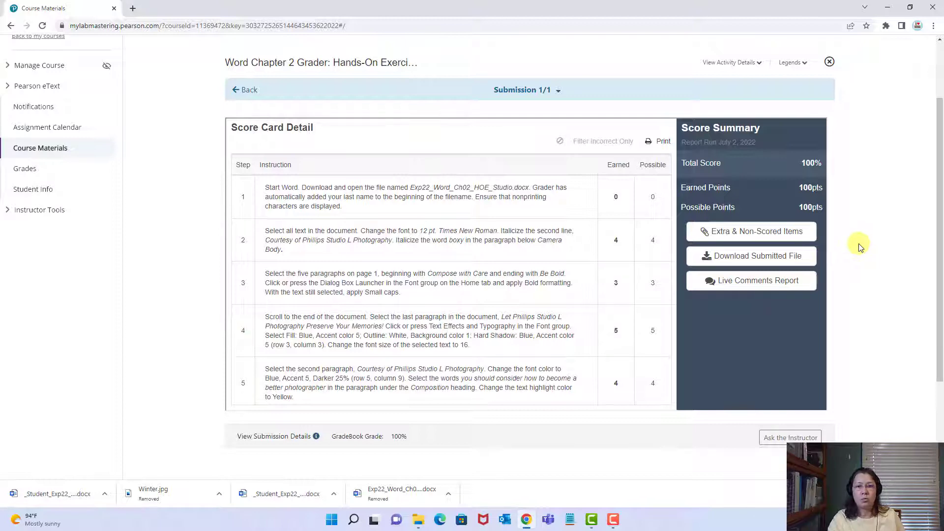
{"action": "left_click", "coordinate": [888, 8]}
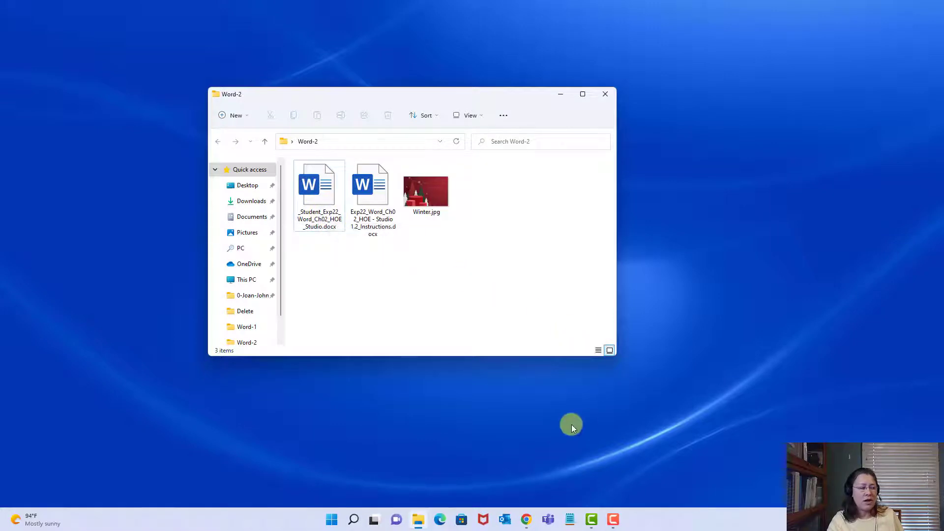
{"action": "left_click", "coordinate": [525, 521]}
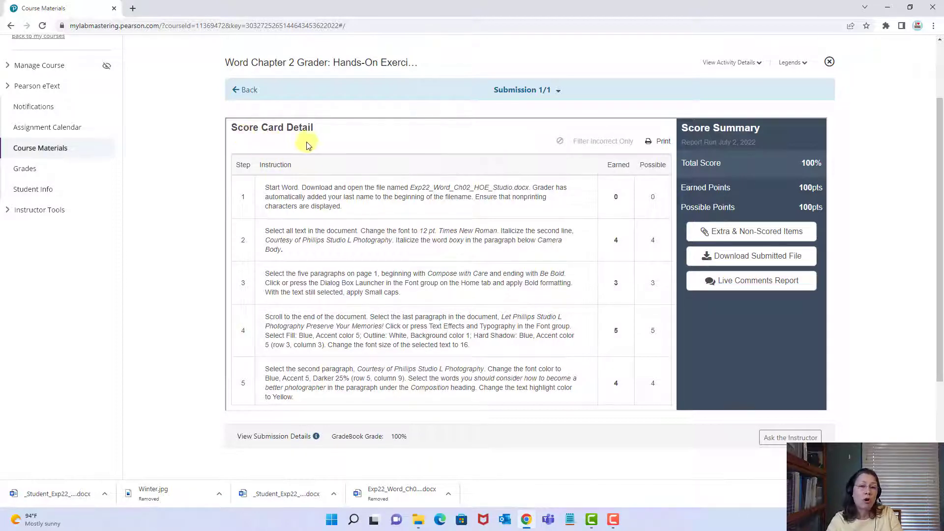
- Review the earned and possible points for each instruction in the score card, down to step 28
{"action": "scroll", "coordinate": [473, 229], "scroll_direction": "down", "scroll_amount": 10}
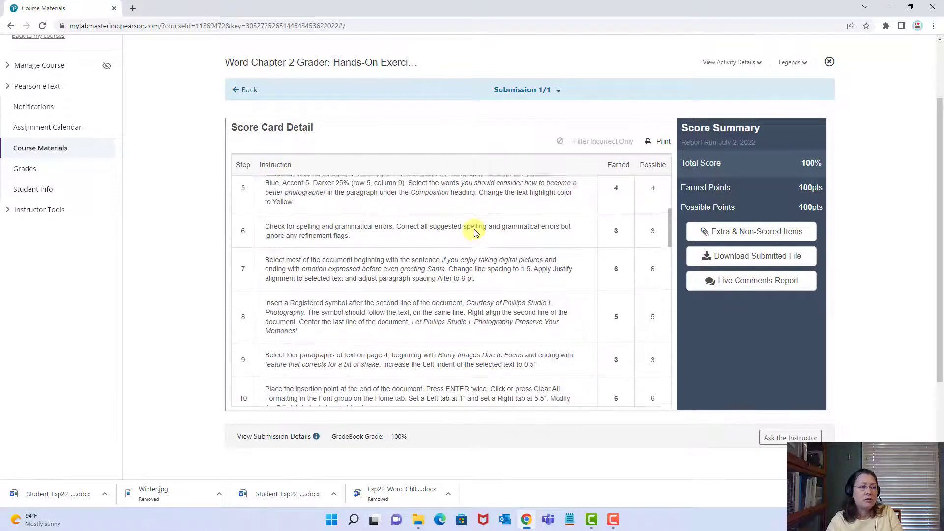
{"action": "scroll", "coordinate": [476, 235], "scroll_direction": "down", "scroll_amount": 8}
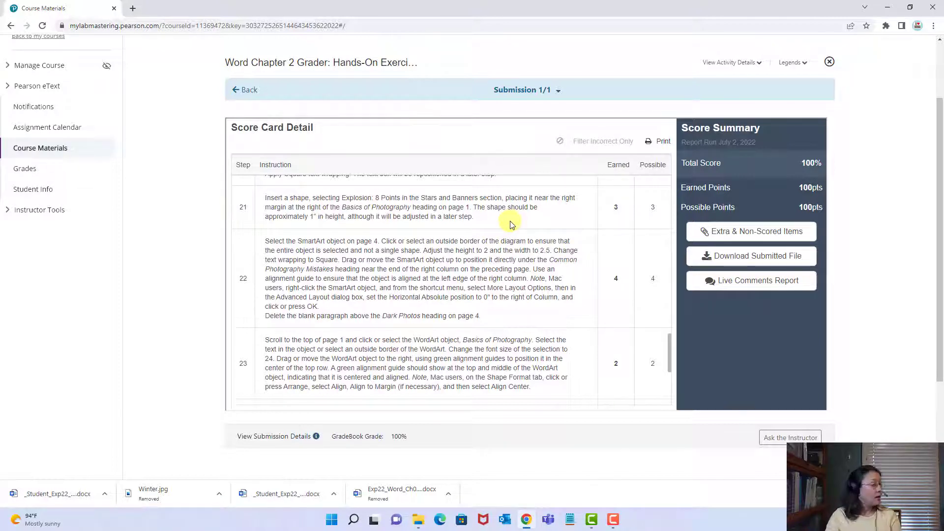
{"action": "left_click_drag", "start_coordinate": [671, 348], "coordinate": [669, 360]}
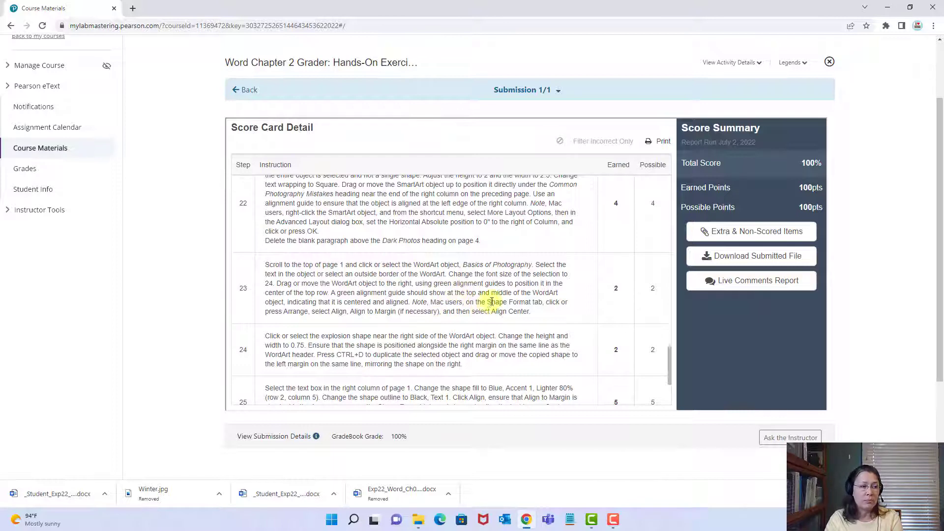
{"action": "left_click_drag", "start_coordinate": [668, 354], "coordinate": [669, 378]}
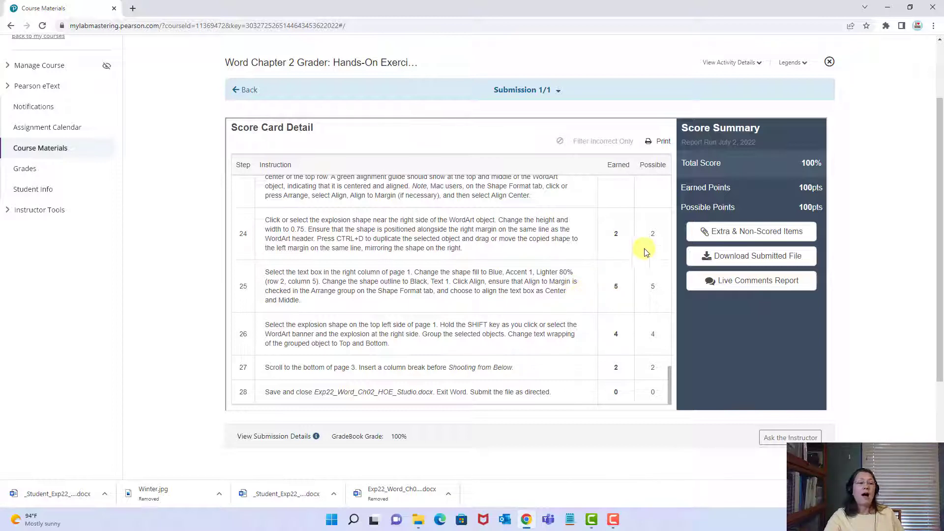
{"action": "left_click", "coordinate": [888, 7]}
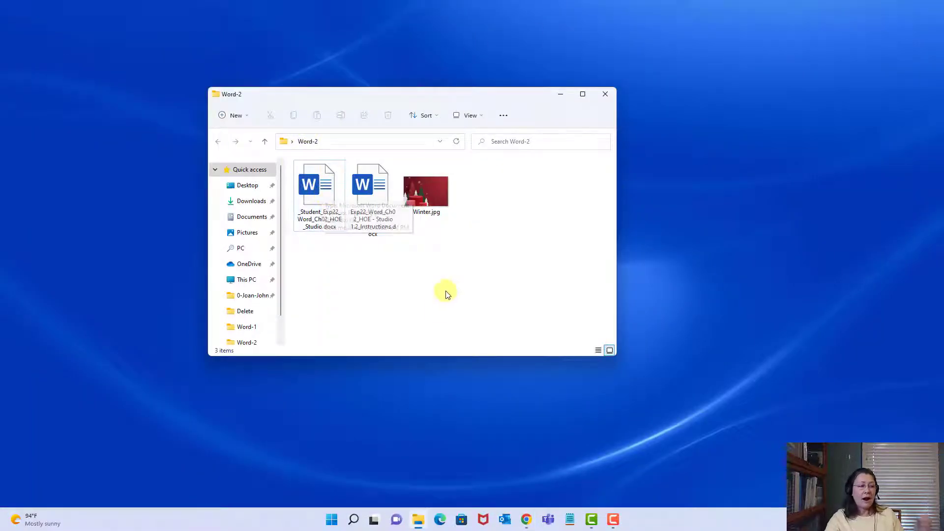
{"action": "left_click", "coordinate": [526, 520]}
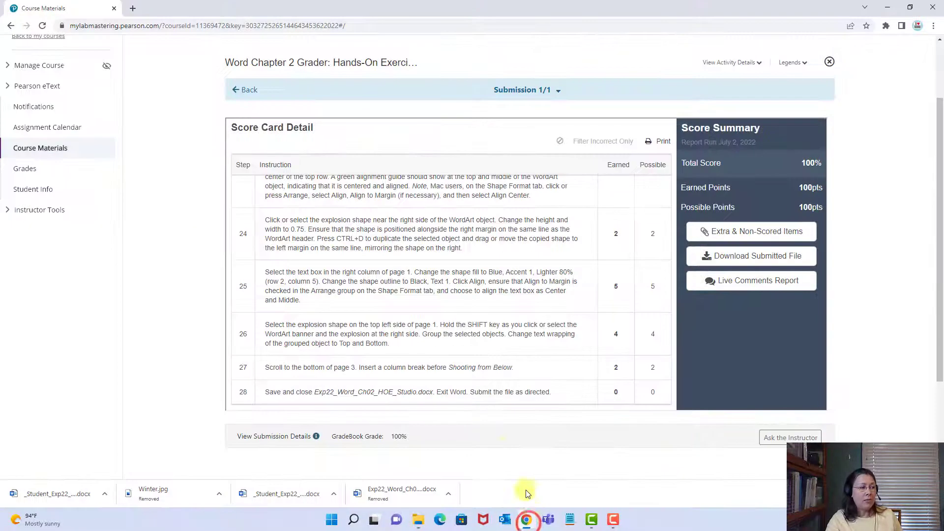